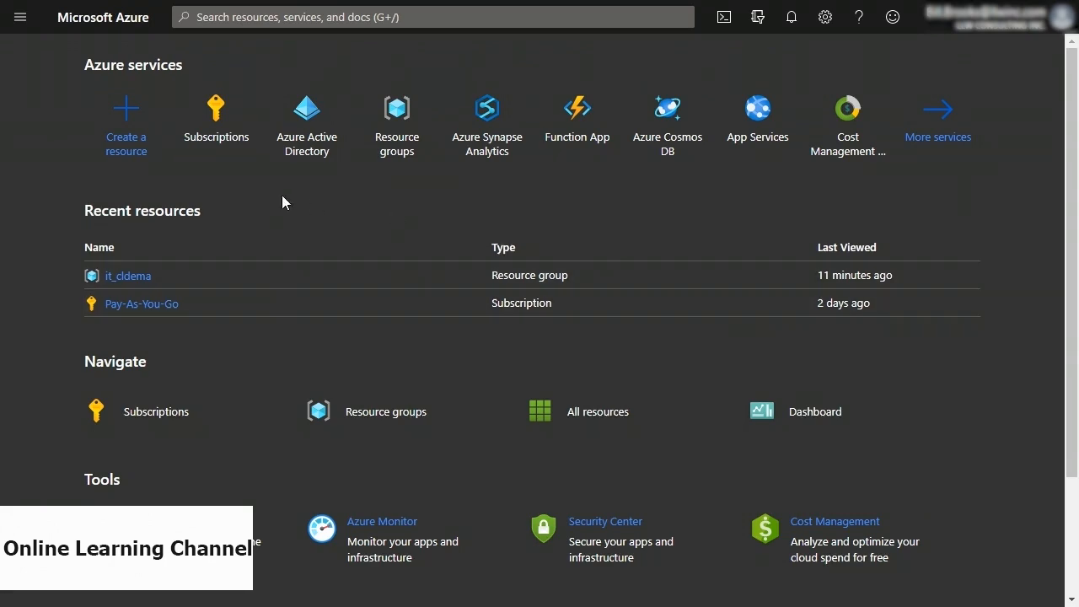
Search the Marketplace for 'azure databricks' and open the Azure Databricks product page.
{"action": "left_click", "coordinate": [126, 126]}
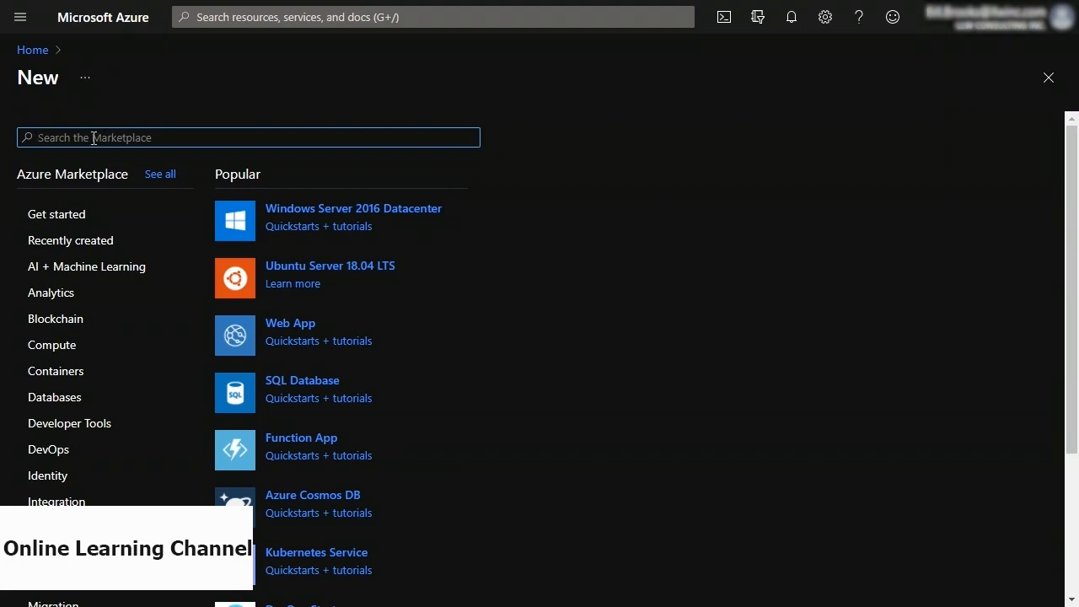
{"action": "type", "text": "azure datab"}
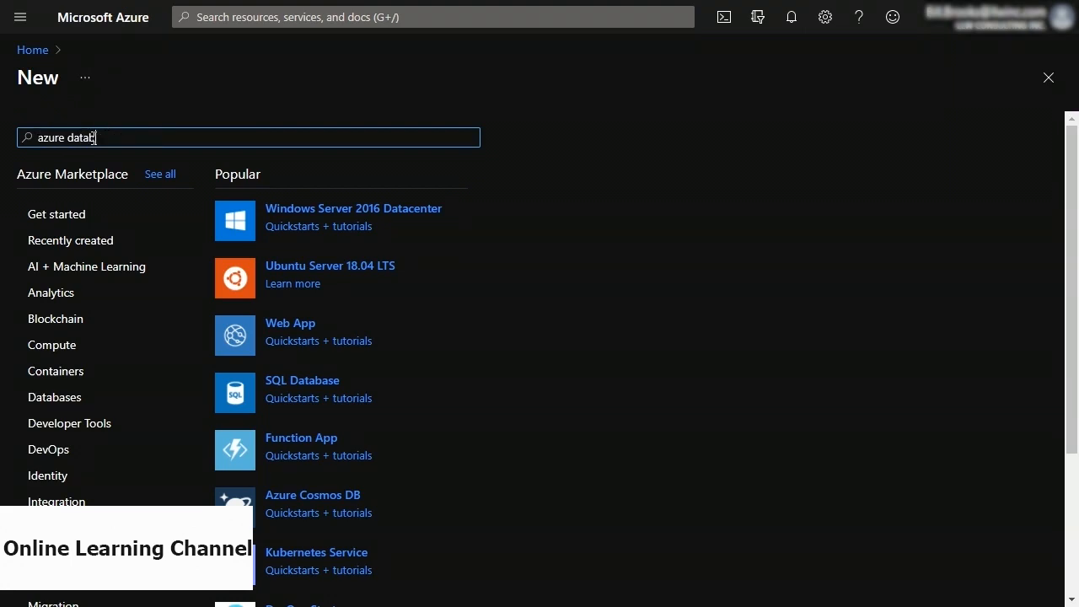
{"action": "type", "text": "ricks"}
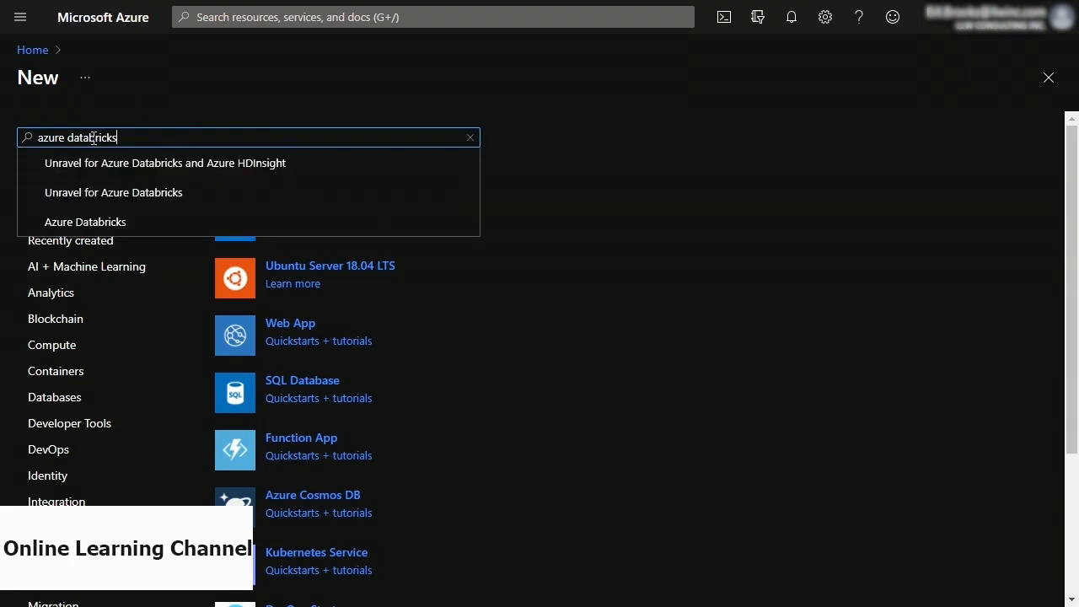
{"action": "left_click", "coordinate": [94, 221]}
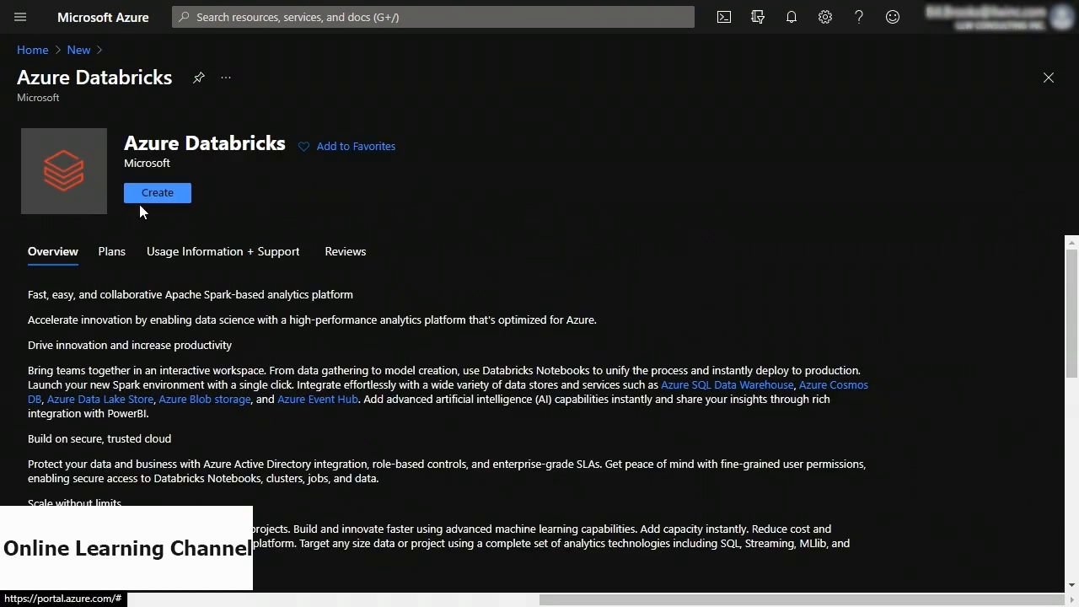
Set up workspace databricks2256 in resource group it_cldema and submit it for review and validation.
{"action": "left_click", "coordinate": [162, 202]}
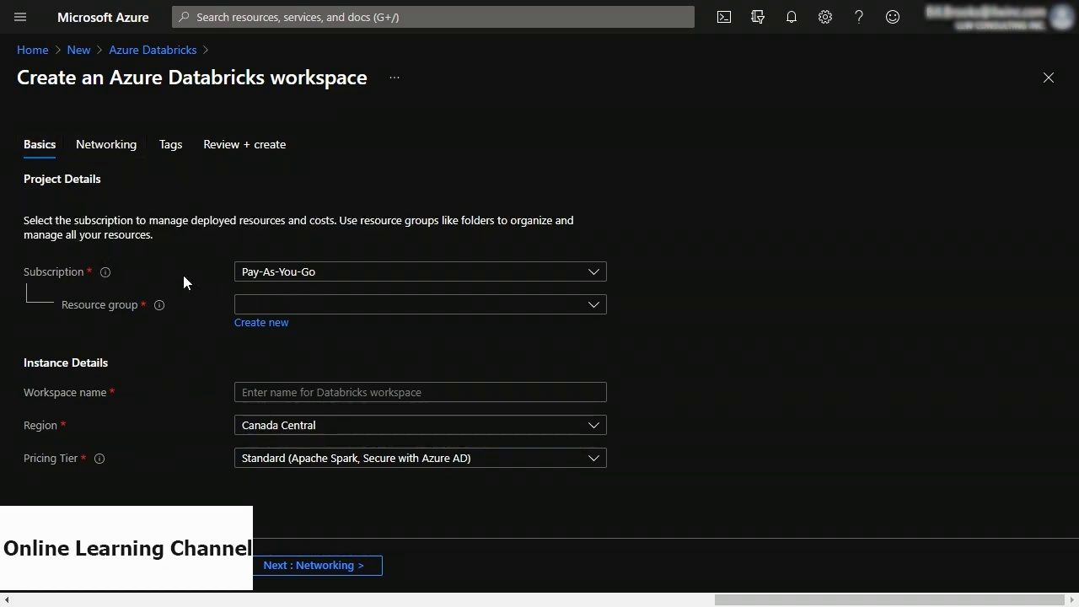
{"action": "left_click", "coordinate": [270, 307]}
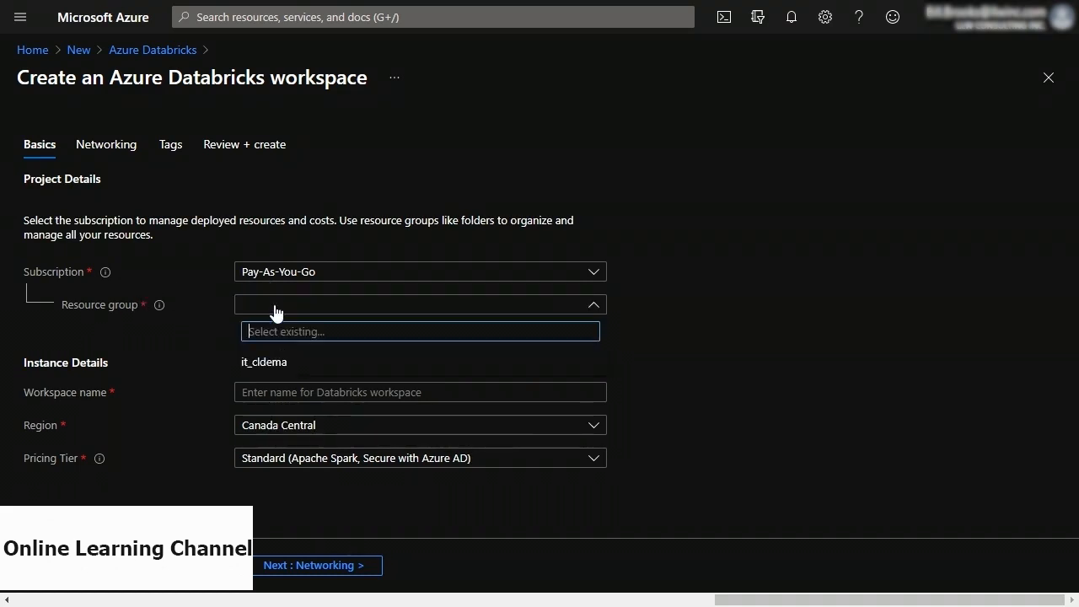
{"action": "left_click", "coordinate": [270, 374]}
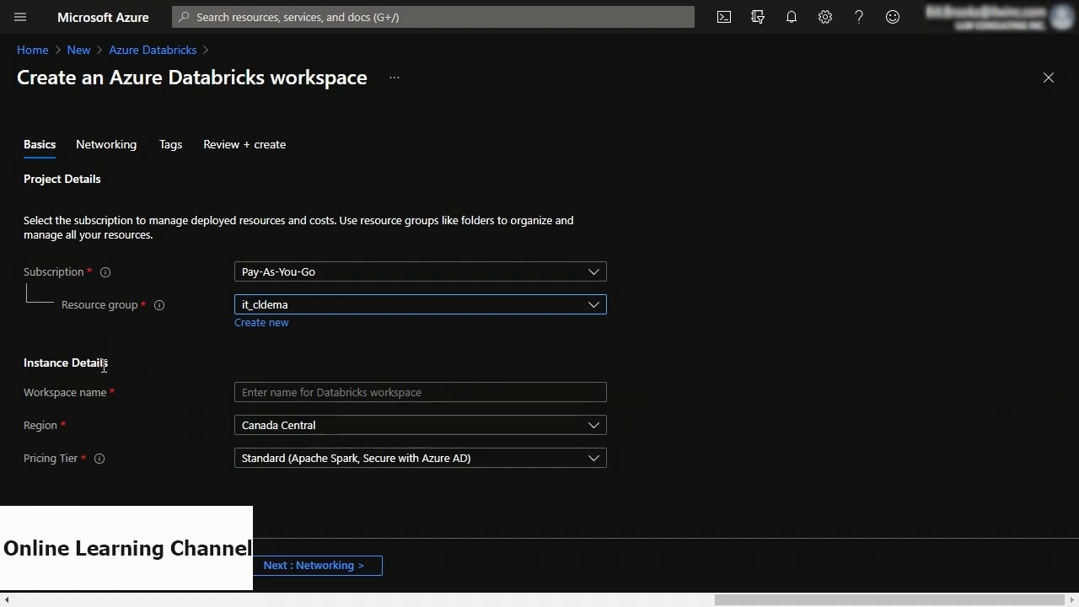
{"action": "left_click", "coordinate": [281, 389]}
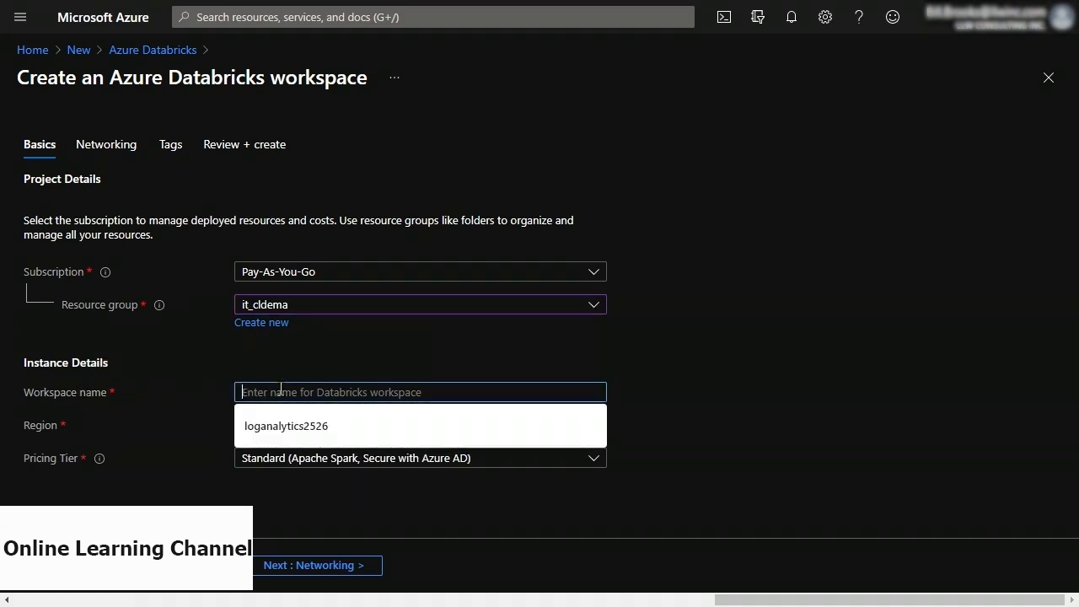
{"action": "type", "text": "dat"}
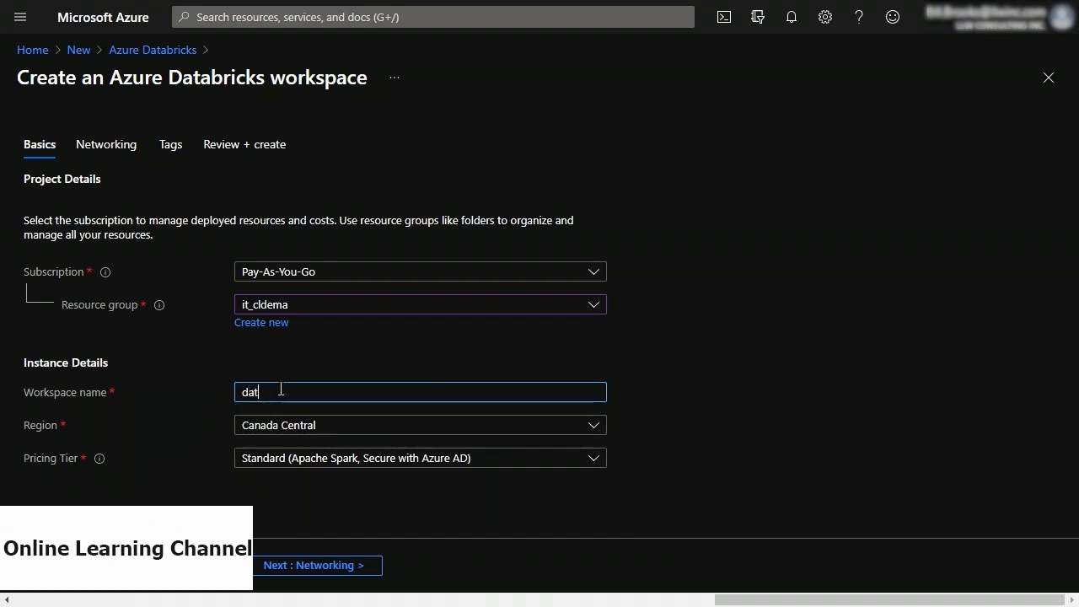
{"action": "type", "text": "abricks"}
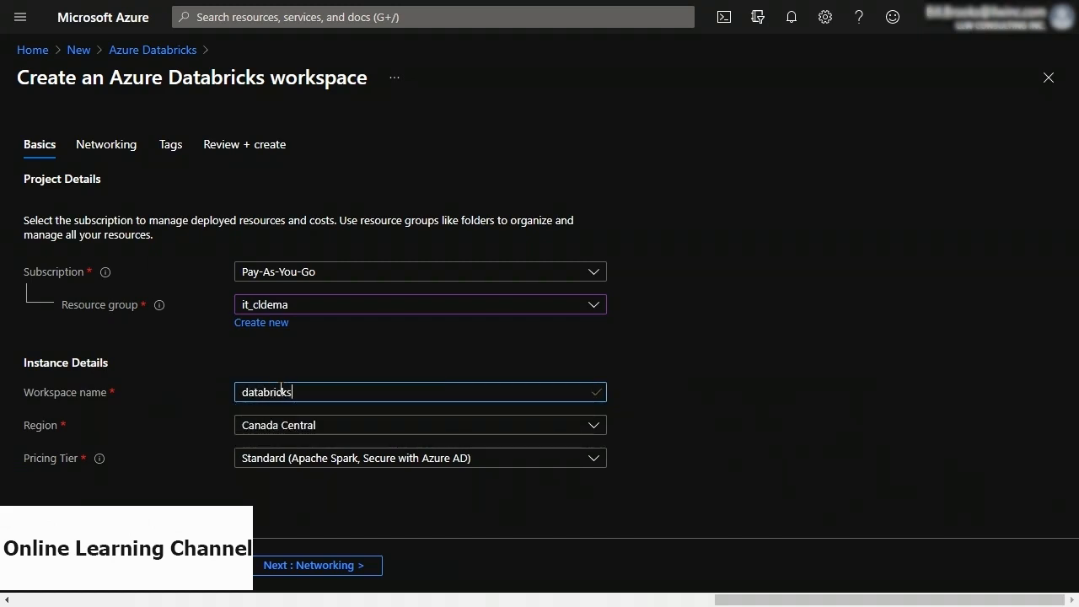
{"action": "type", "text": "2256"}
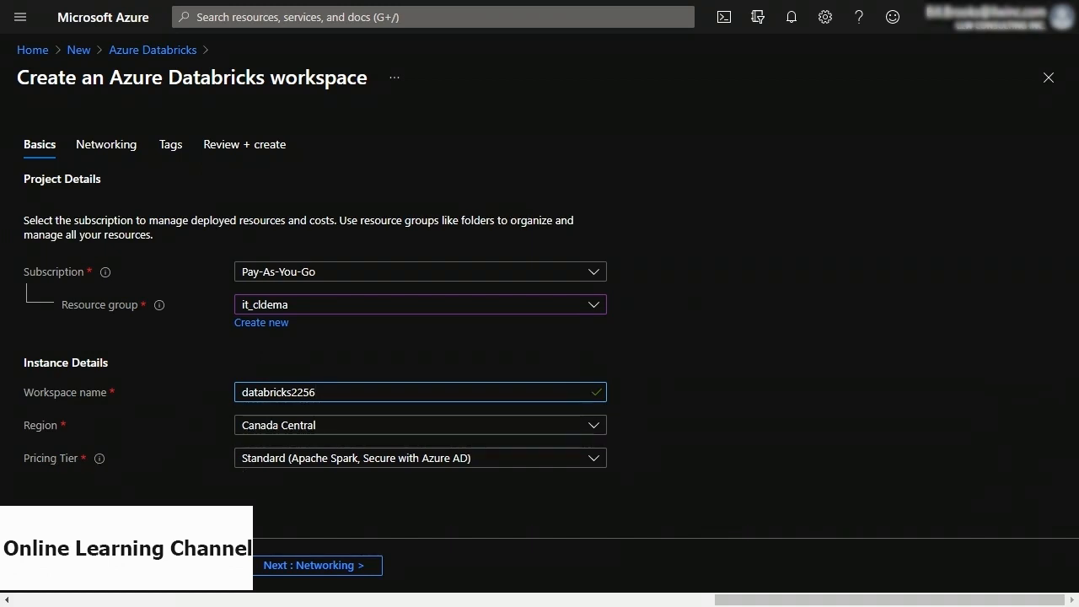
{"action": "left_click", "coordinate": [64, 565]}
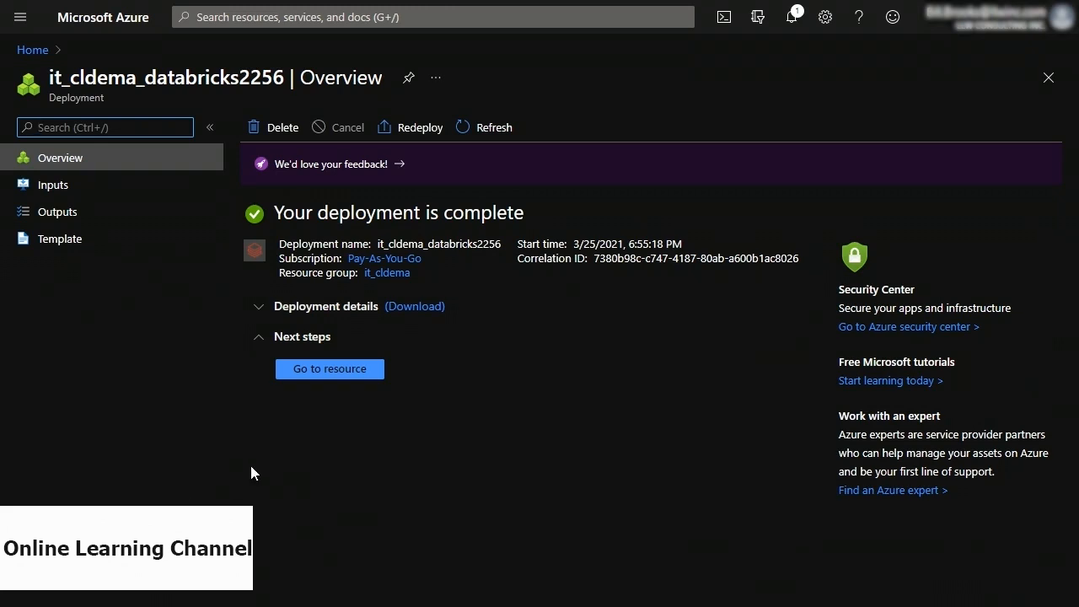
Open the deployed databricks2256 resource and launch its Databricks workspace.
{"action": "left_click", "coordinate": [326, 370]}
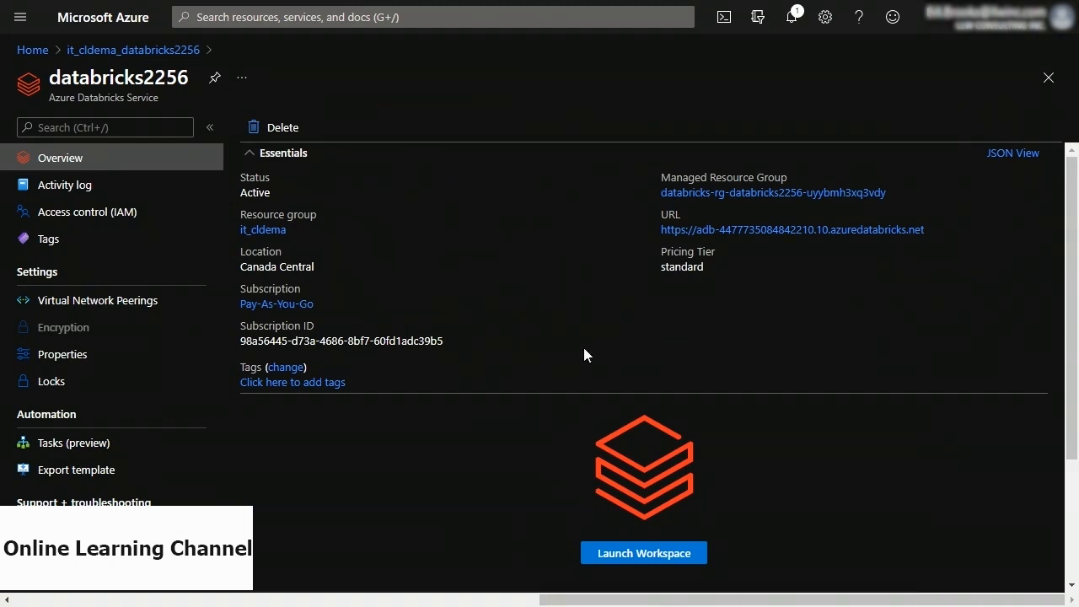
{"action": "scroll", "coordinate": [515, 378], "scroll_direction": "down", "scroll_amount": 2}
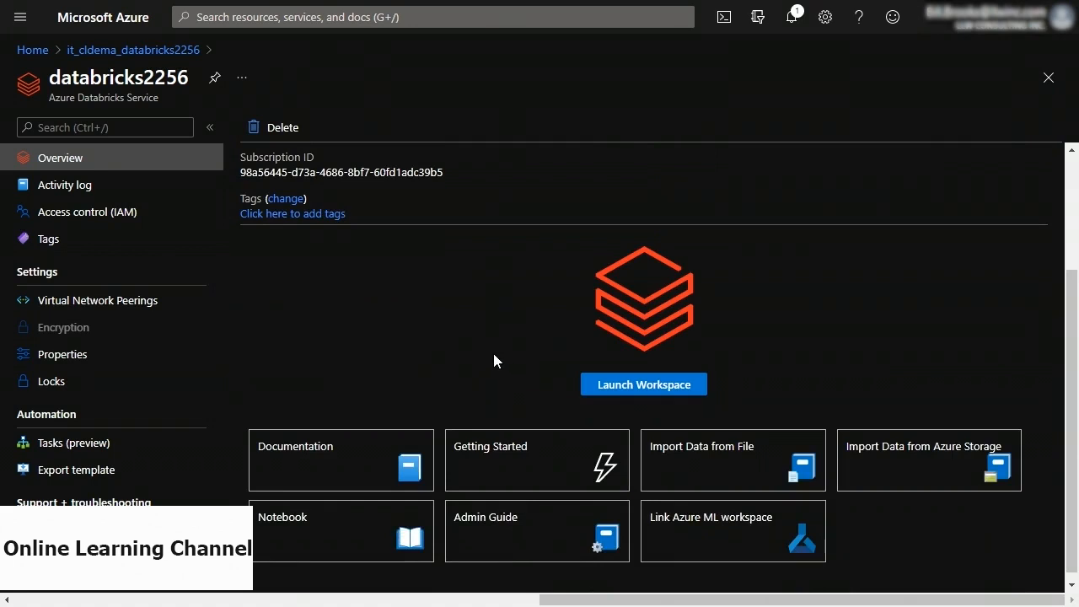
{"action": "left_click", "coordinate": [642, 386]}
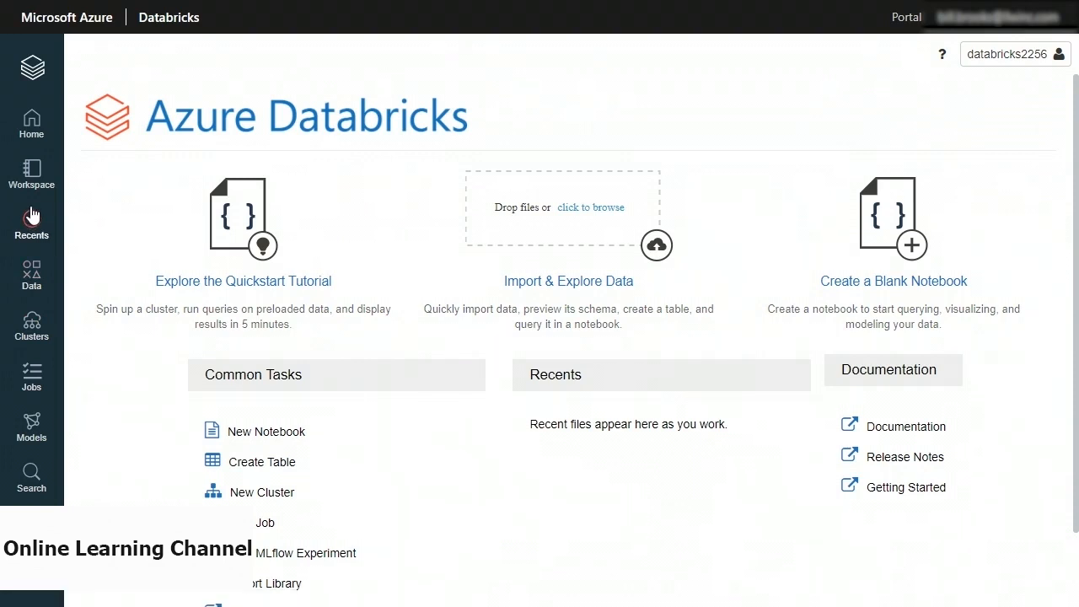
Open the Clusters page from the left sidebar.
{"action": "left_click", "coordinate": [31, 329]}
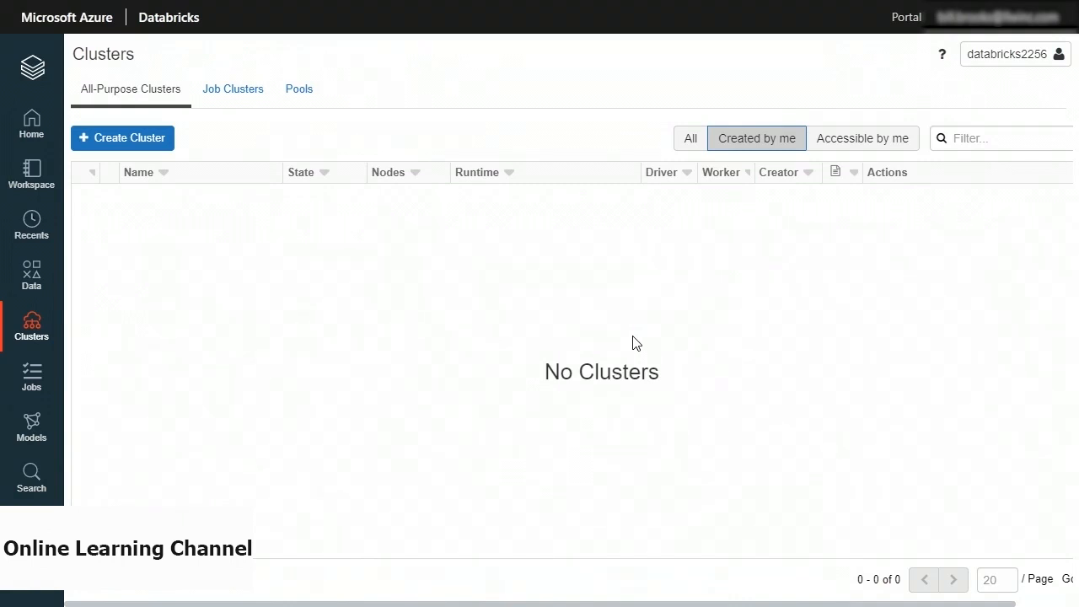
Start a new cluster named demo-cluster in Single Node mode with Pool left as None.
{"action": "left_click", "coordinate": [125, 145]}
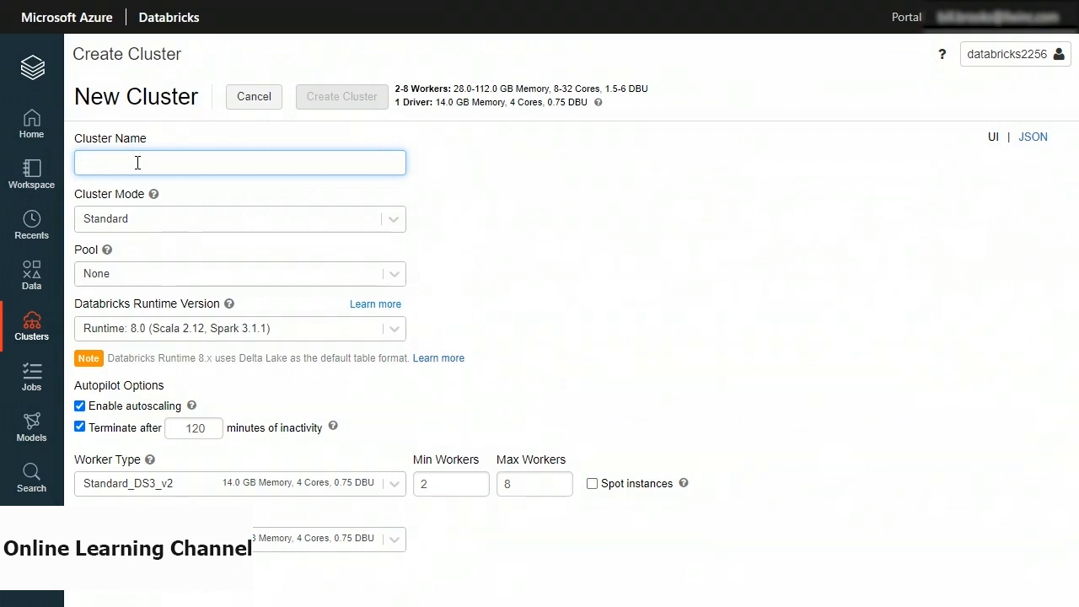
{"action": "type", "text": "demo-cl"}
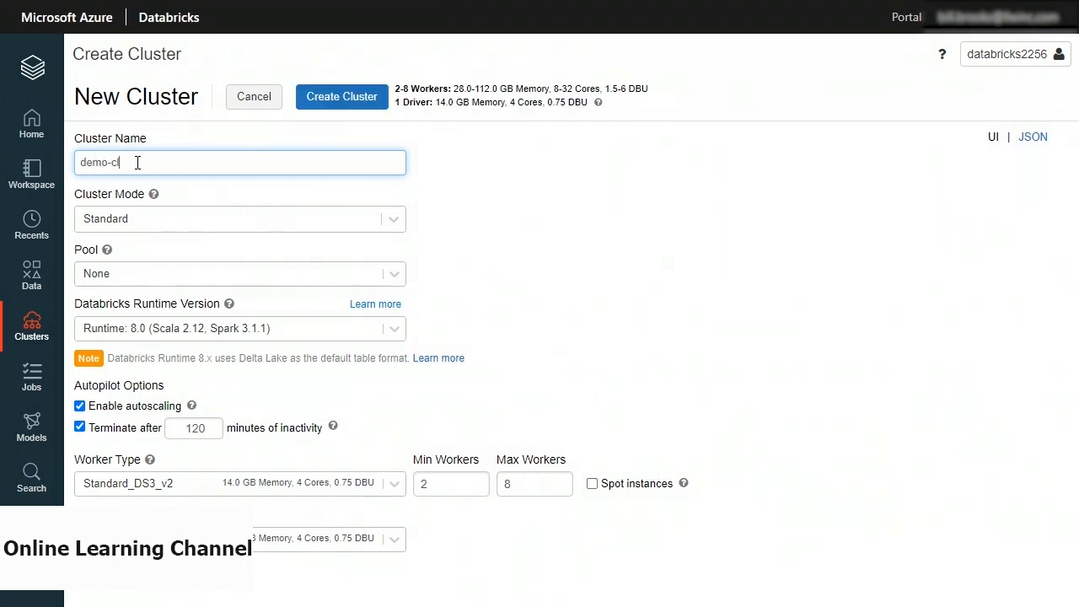
{"action": "type", "text": "uster"}
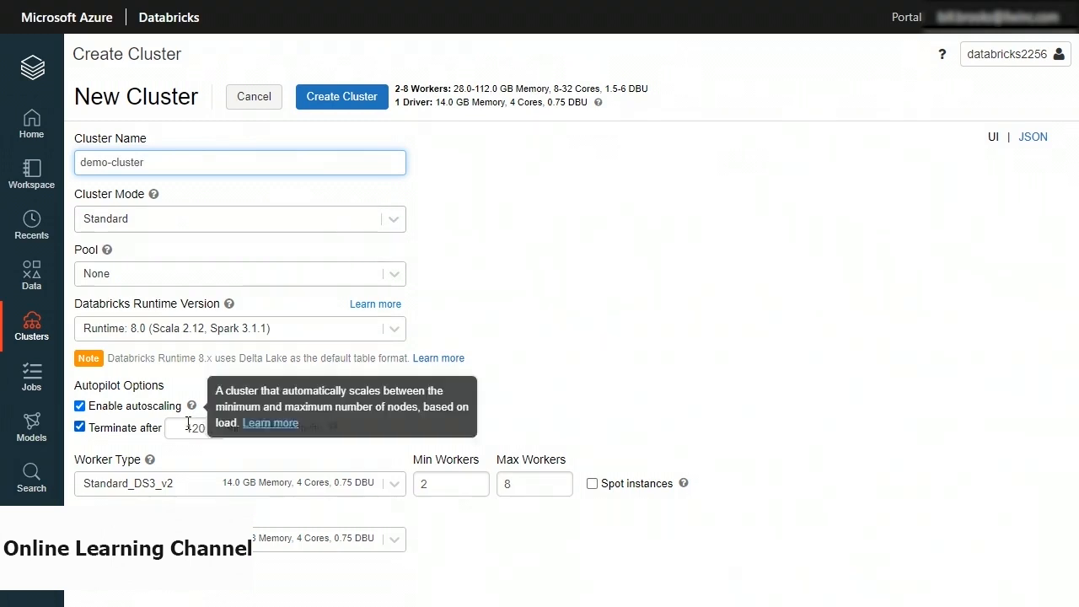
{"action": "left_click", "coordinate": [388, 224]}
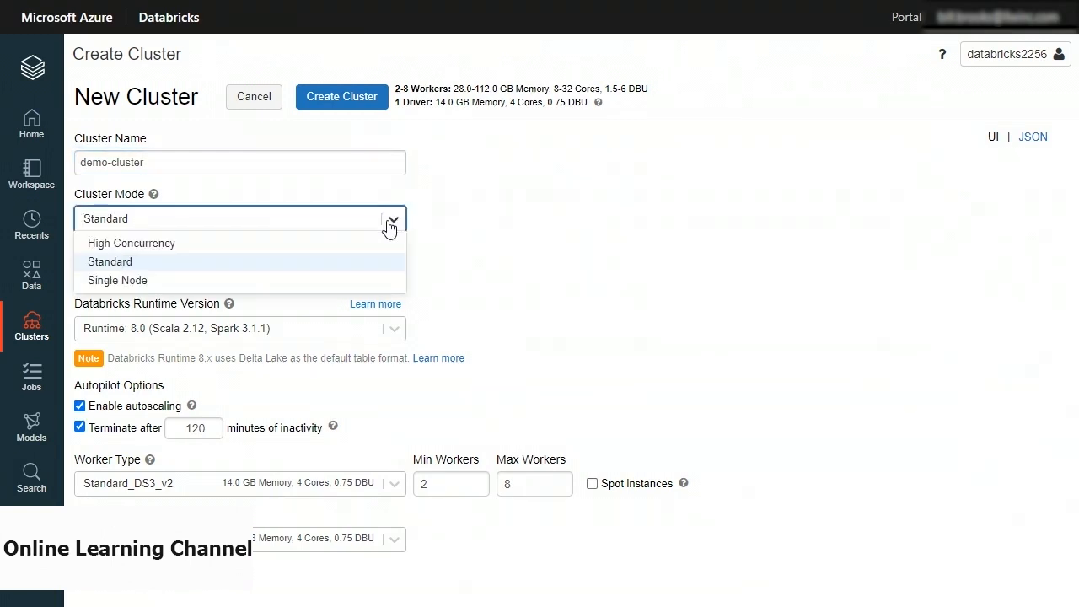
{"action": "left_click", "coordinate": [241, 284]}
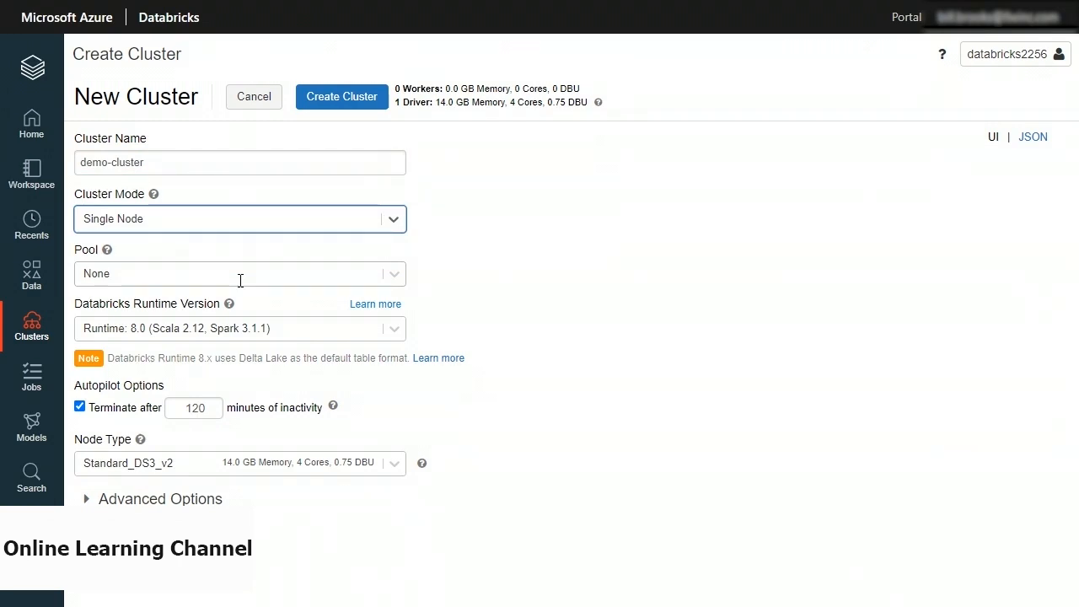
{"action": "left_click", "coordinate": [394, 276]}
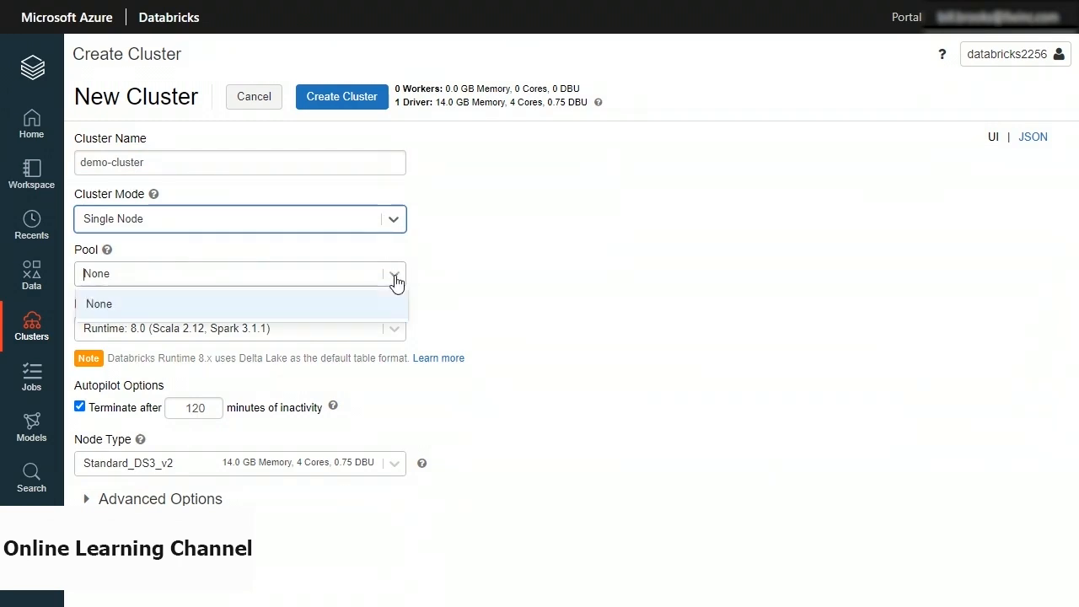
{"action": "left_click", "coordinate": [395, 278]}
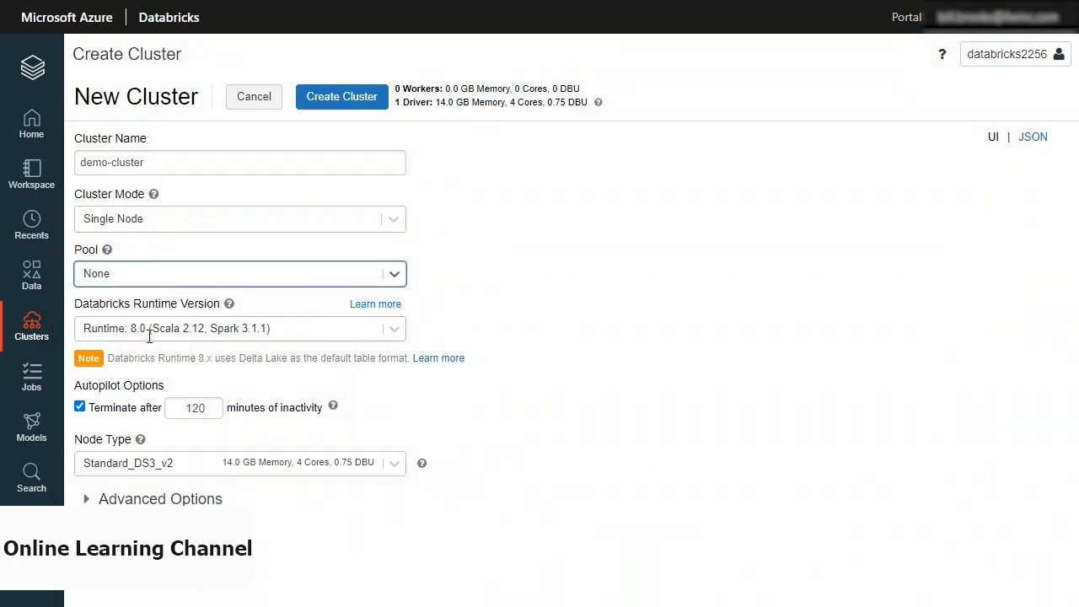
Check the runtime version list and keep Runtime 8.0.
{"action": "left_click", "coordinate": [396, 335]}
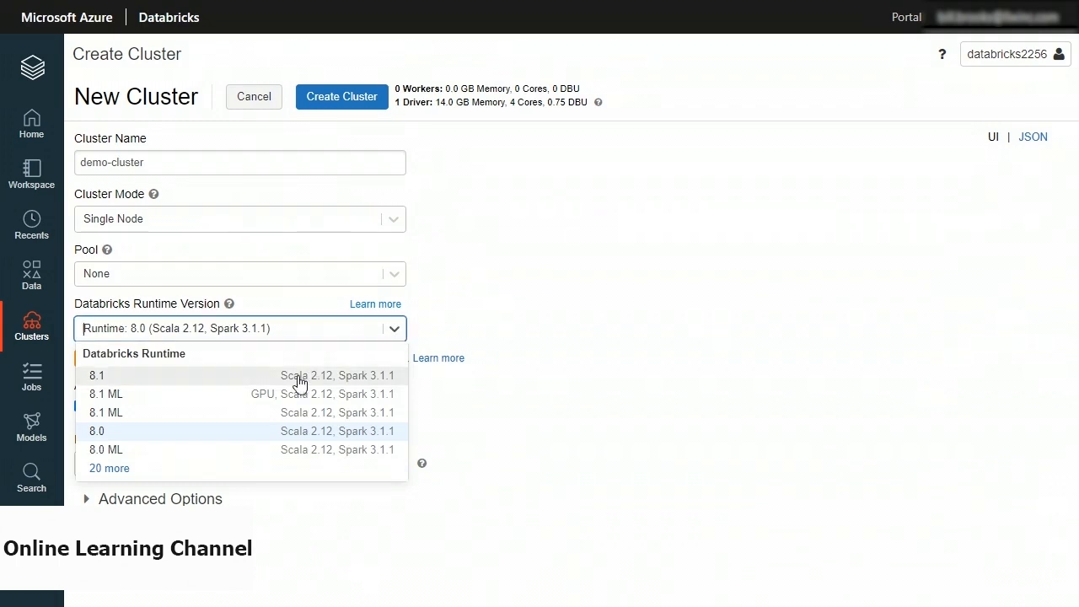
{"action": "left_click", "coordinate": [119, 471]}
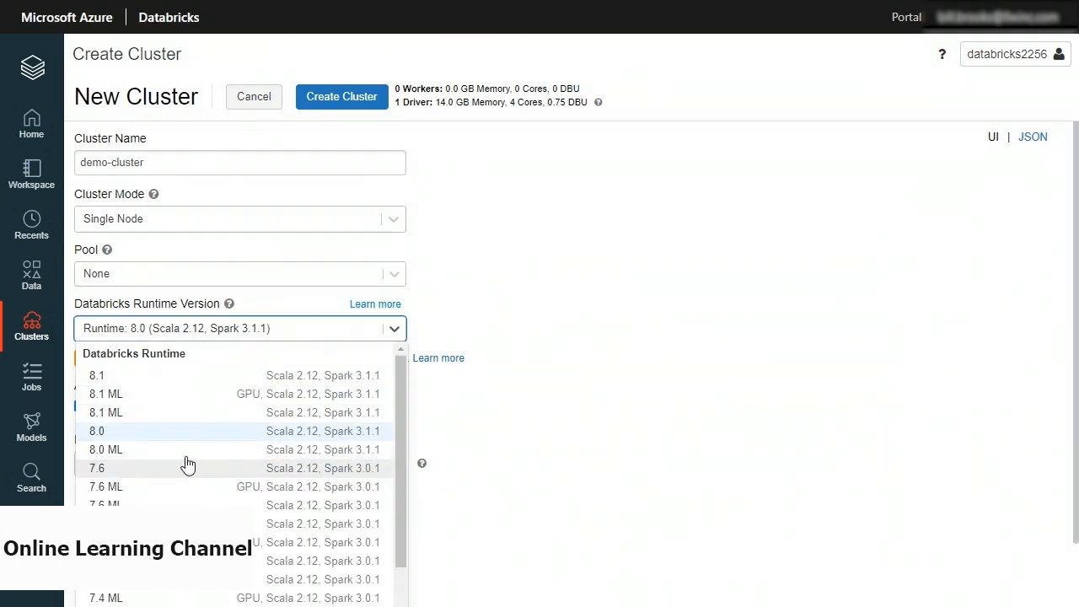
{"action": "scroll", "coordinate": [217, 457], "scroll_direction": "down", "scroll_amount": 3}
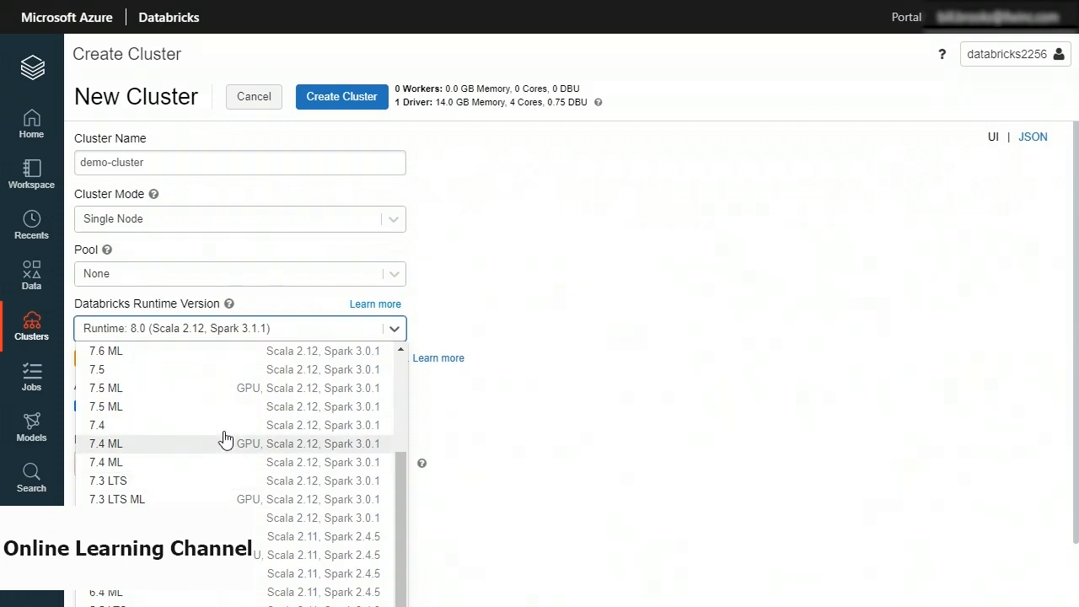
{"action": "left_click", "coordinate": [787, 269]}
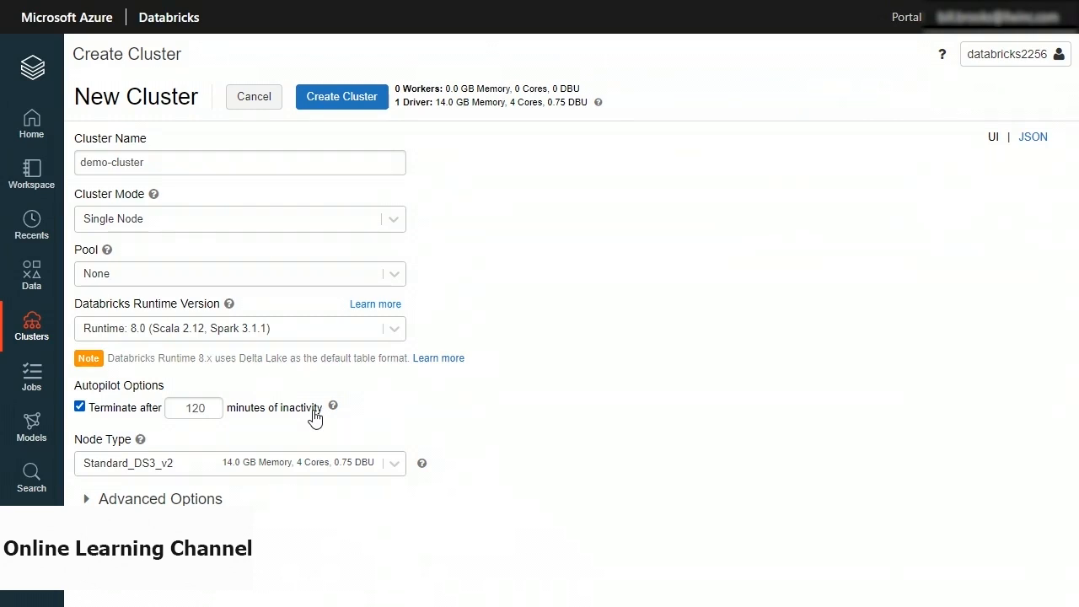
Keep node type Standard_DS3_v2 and create demo-cluster.
{"action": "left_click", "coordinate": [395, 471]}
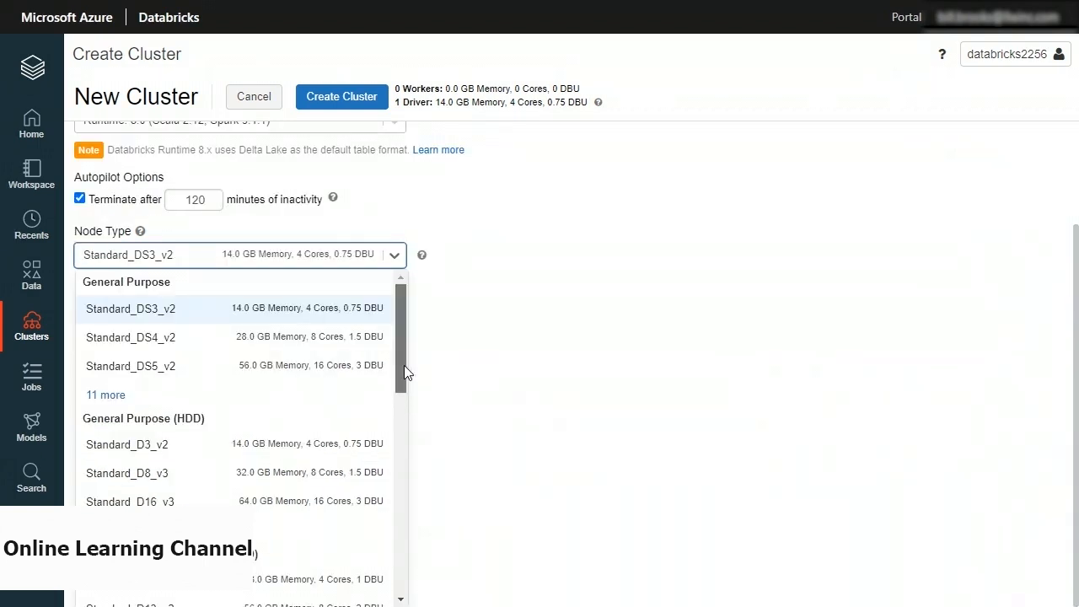
{"action": "left_click_drag", "start_coordinate": [404, 365], "coordinate": [393, 304]}
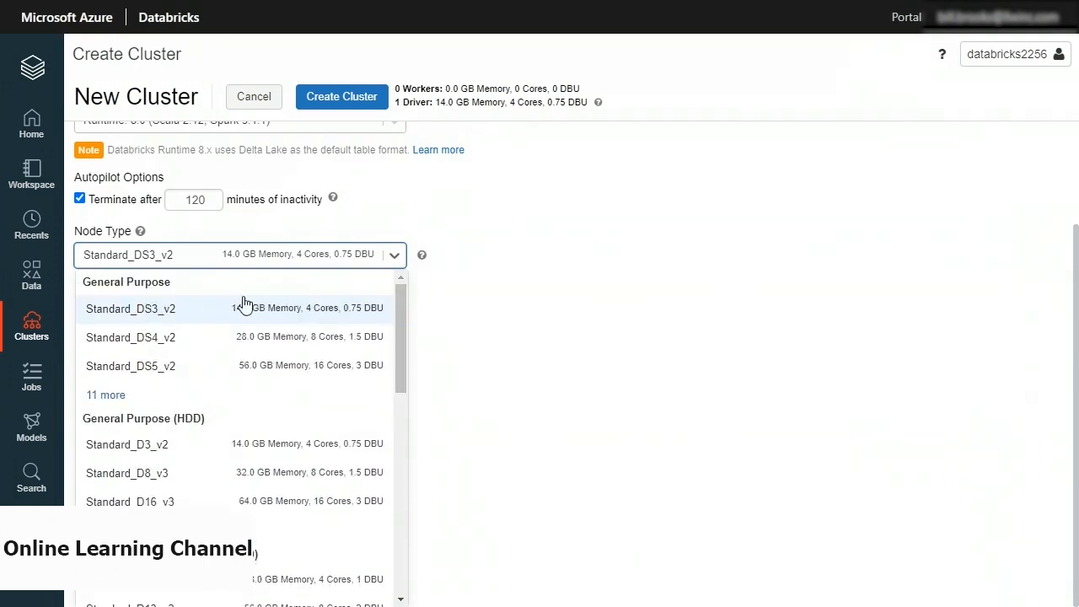
{"action": "left_click", "coordinate": [160, 311]}
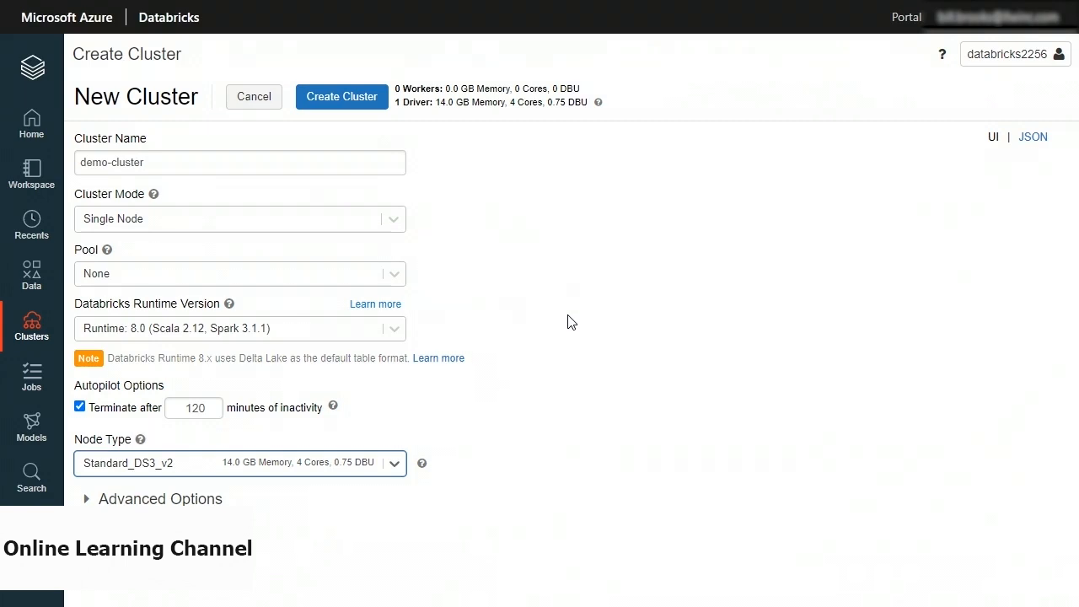
{"action": "left_click", "coordinate": [343, 103]}
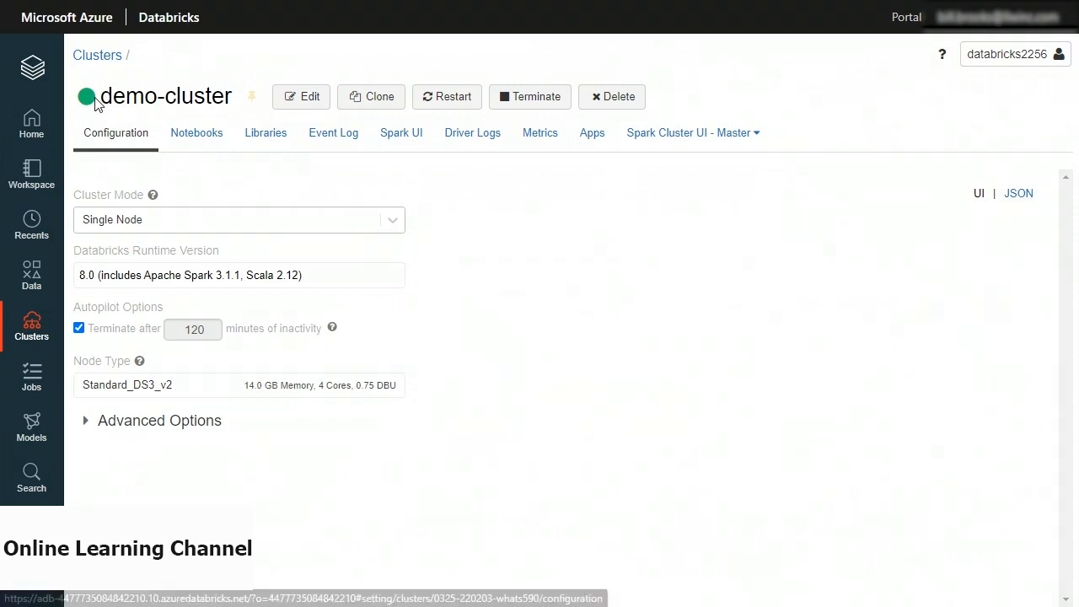
Return to the All-Purpose Clusters list showing demo-cluster as Running.
{"action": "mouse_move", "coordinate": [83, 102]}
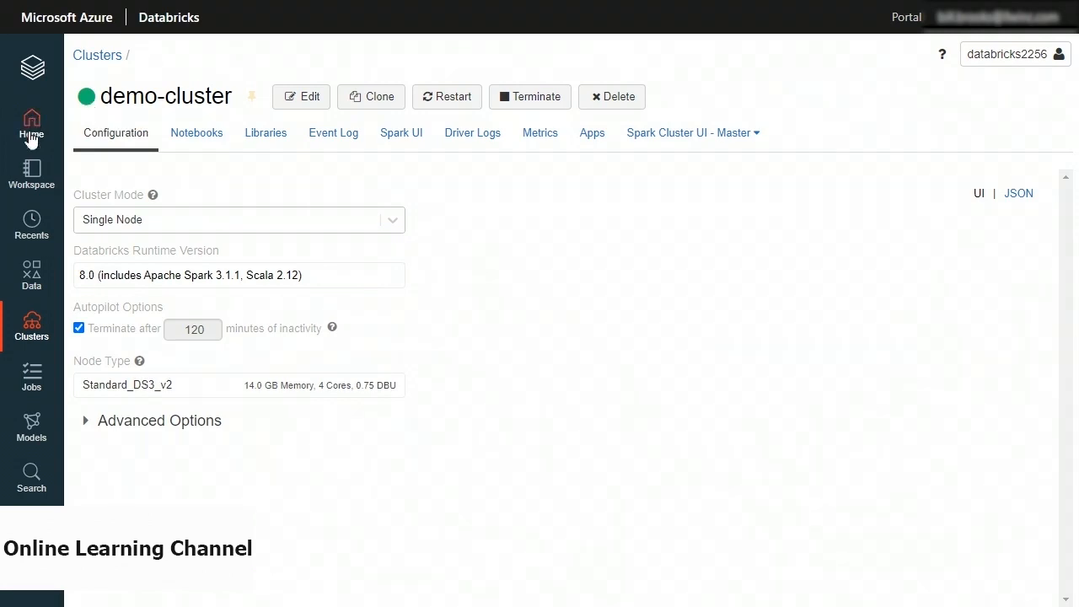
{"action": "left_click", "coordinate": [31, 324]}
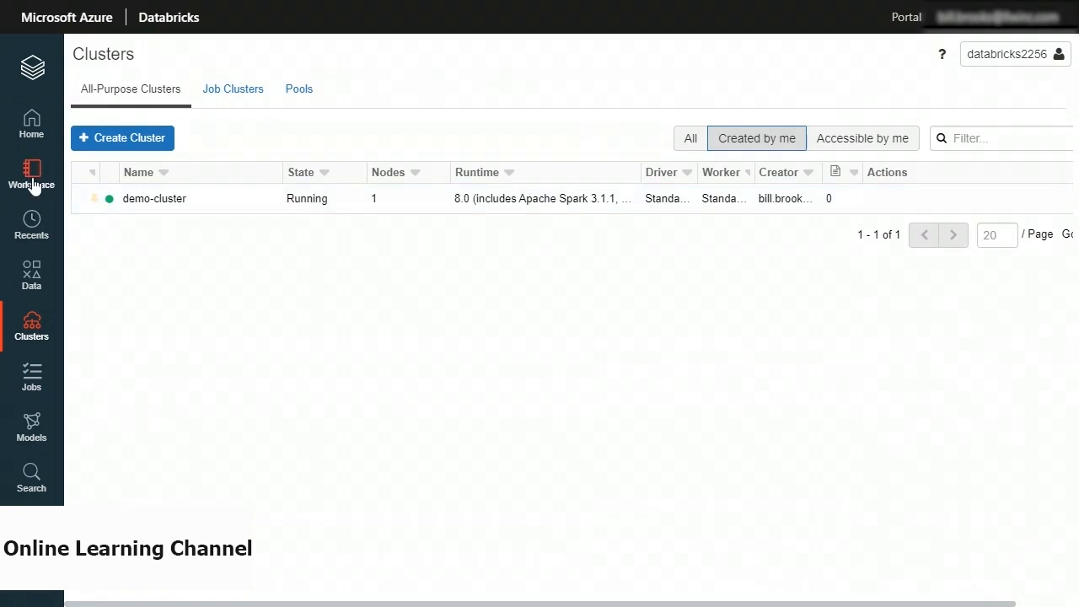
Create Python notebook demo-notebook in the home folder, attached to demo-cluster.
{"action": "left_click", "coordinate": [32, 122]}
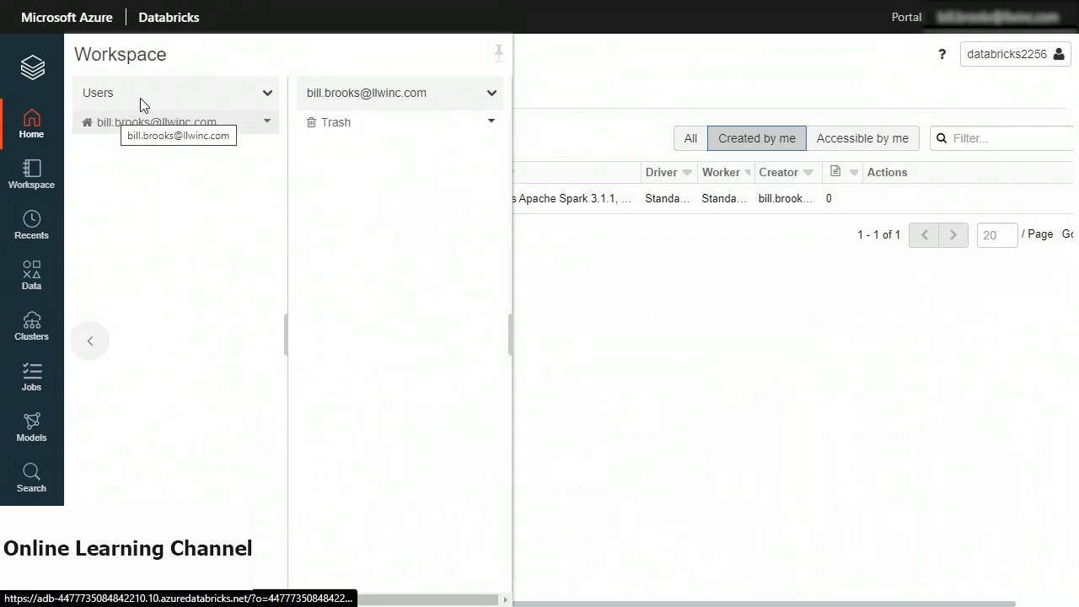
{"action": "left_click", "coordinate": [267, 125]}
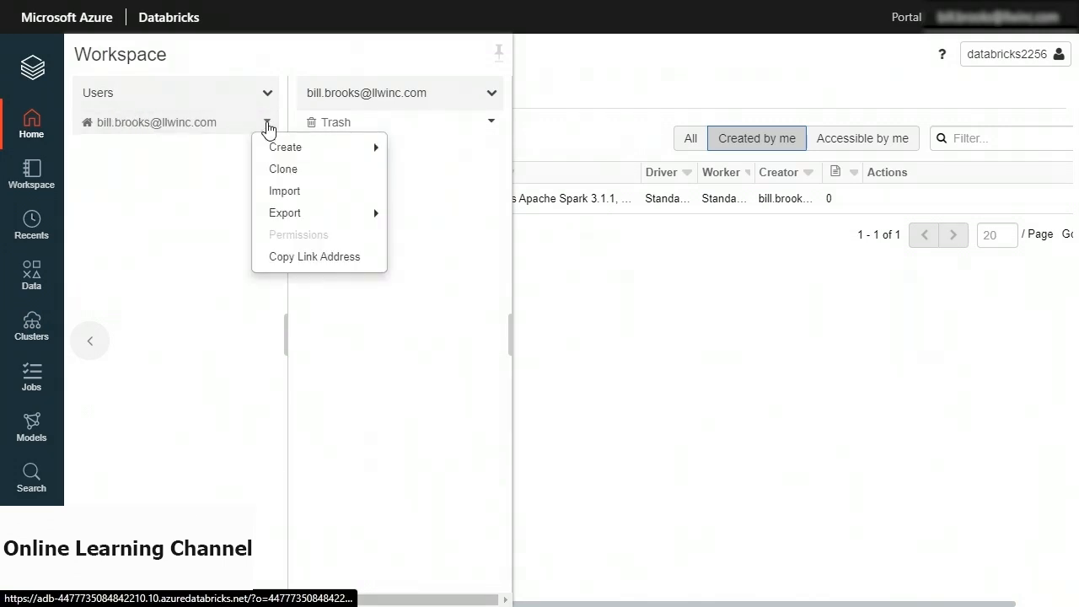
{"action": "mouse_move", "coordinate": [283, 151]}
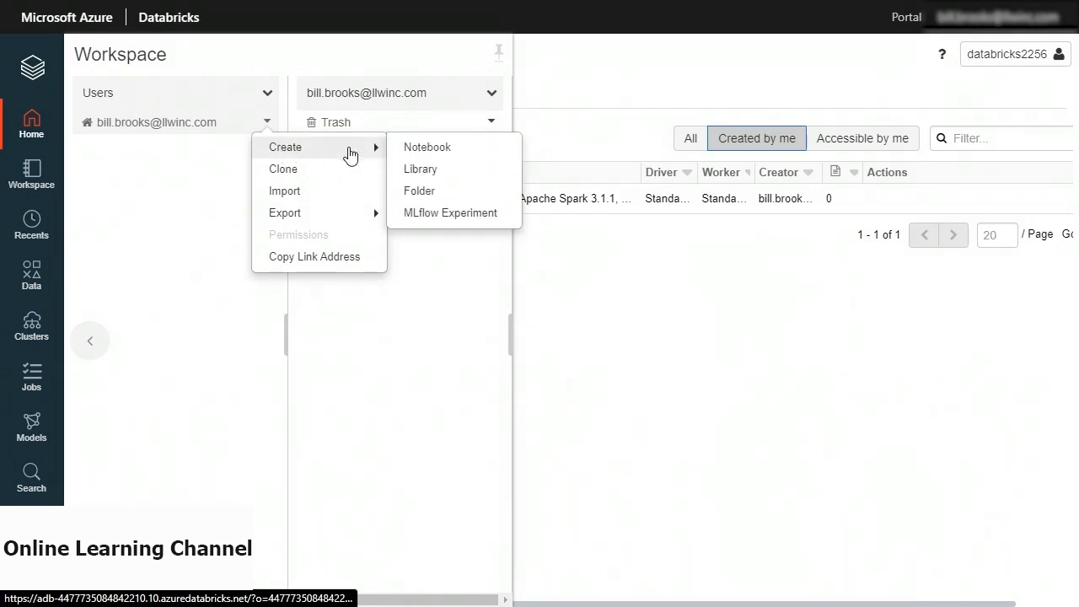
{"action": "left_click", "coordinate": [432, 150]}
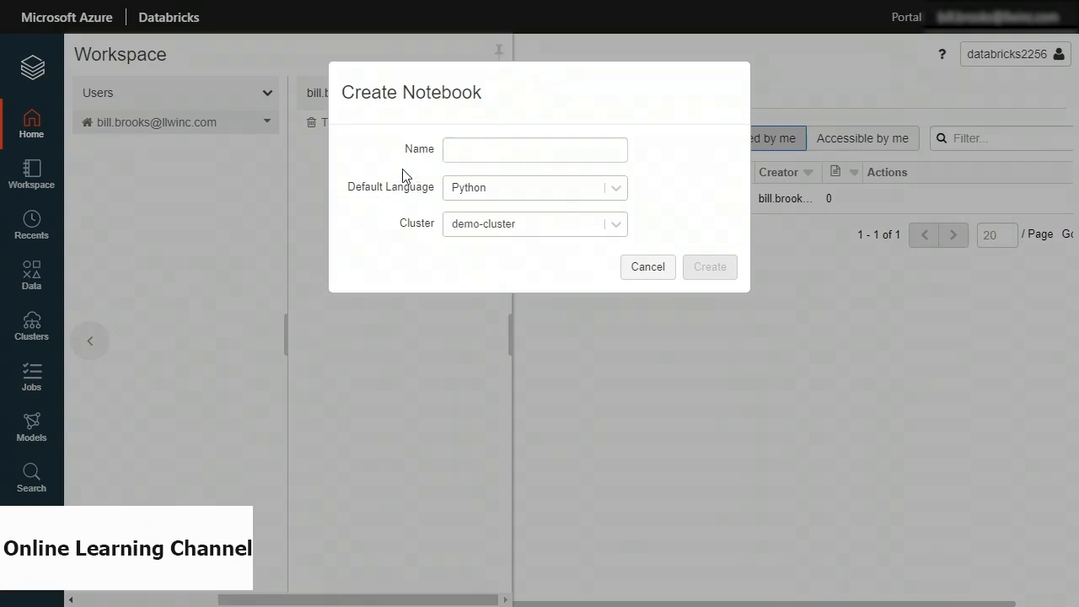
{"action": "left_click", "coordinate": [461, 152]}
{"action": "type", "text": "demo-"}
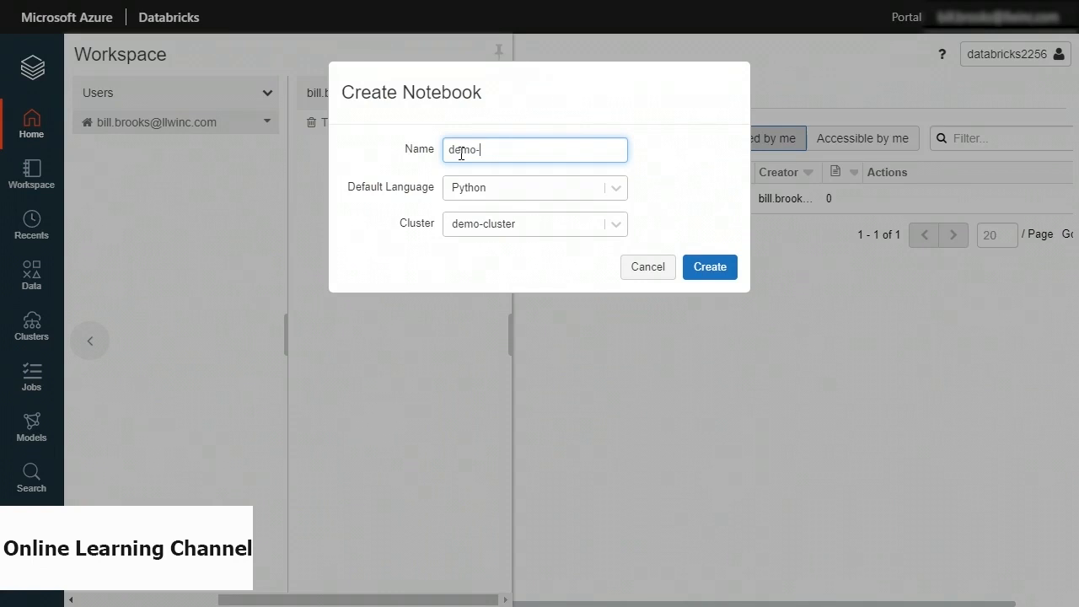
{"action": "type", "text": "notebook"}
{"action": "left_click", "coordinate": [616, 189]}
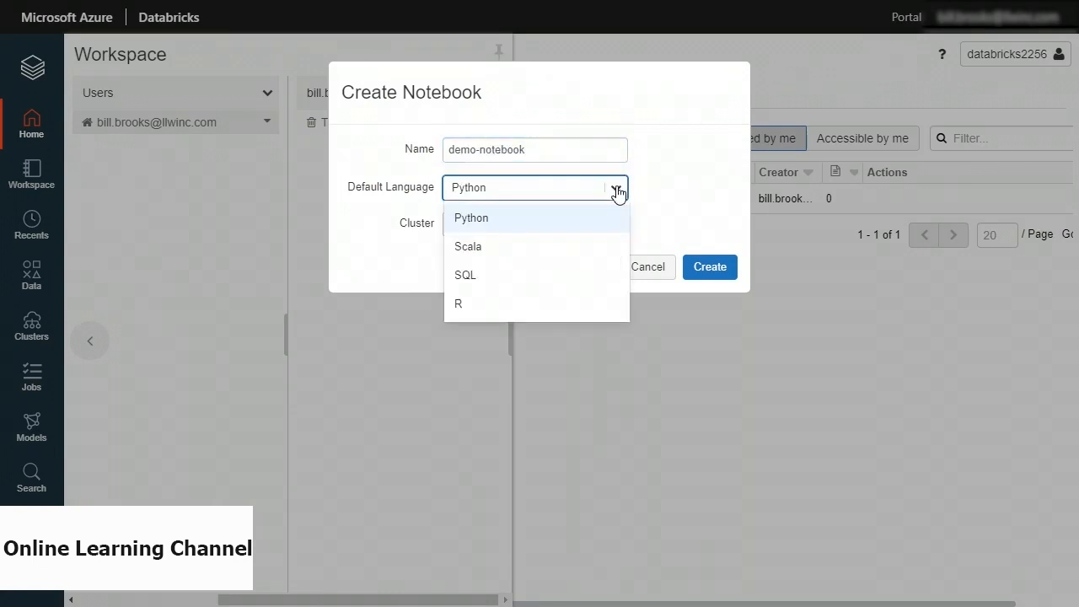
{"action": "left_click", "coordinate": [521, 219]}
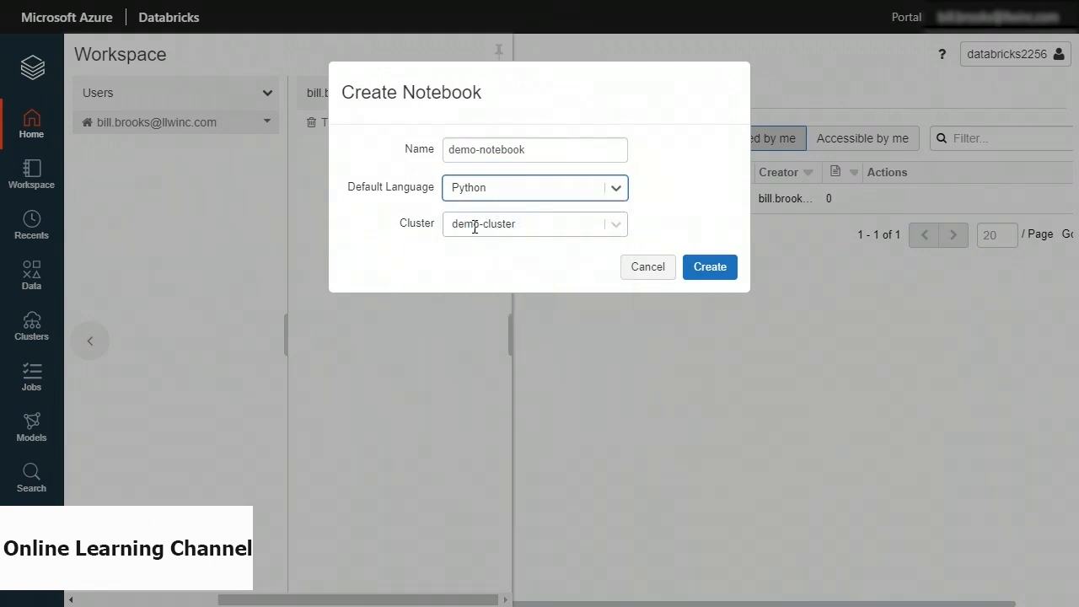
{"action": "left_click", "coordinate": [616, 229]}
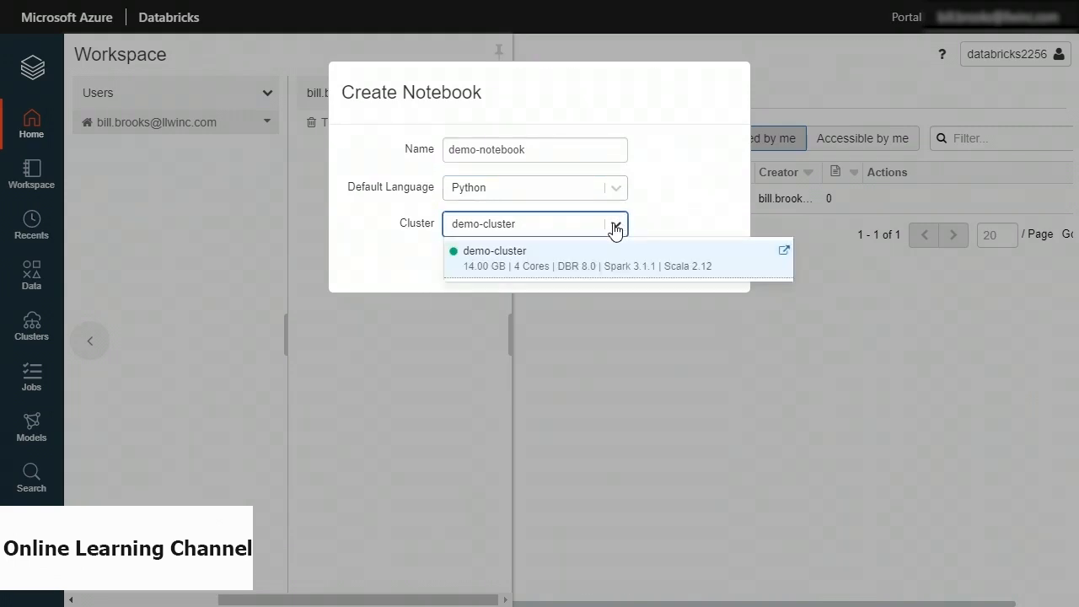
{"action": "left_click", "coordinate": [615, 229]}
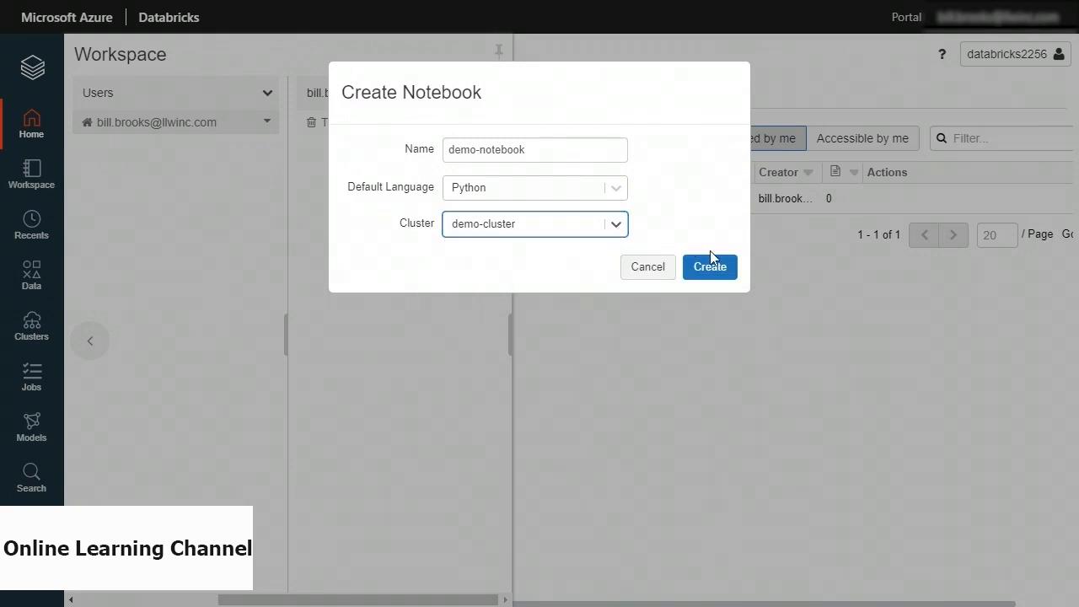
{"action": "left_click", "coordinate": [714, 272]}
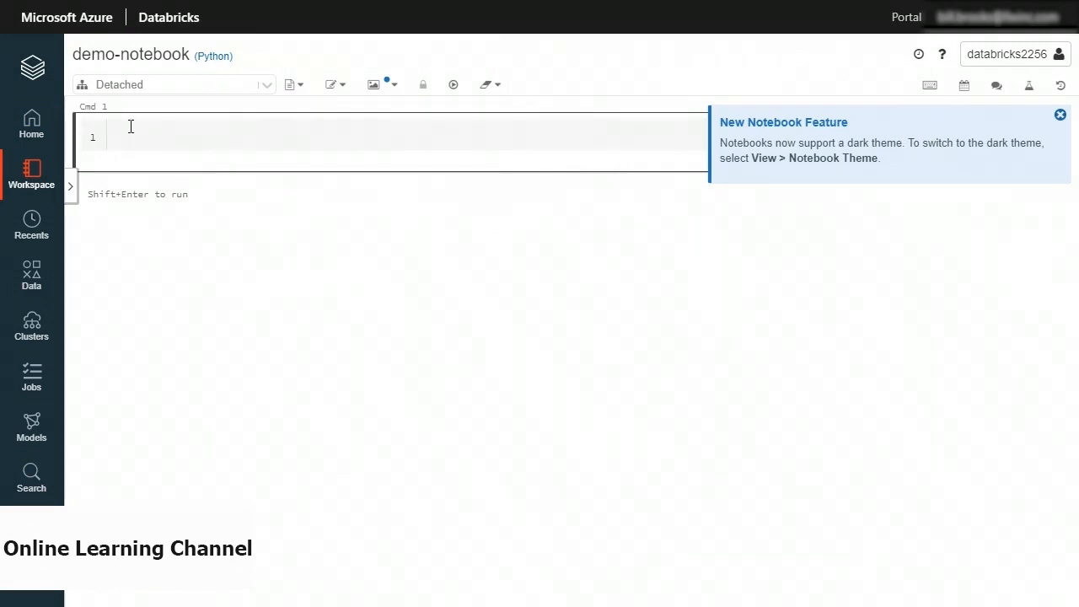
Dismiss the dark-theme feature tip in demo-notebook.
{"action": "left_click", "coordinate": [1059, 114]}
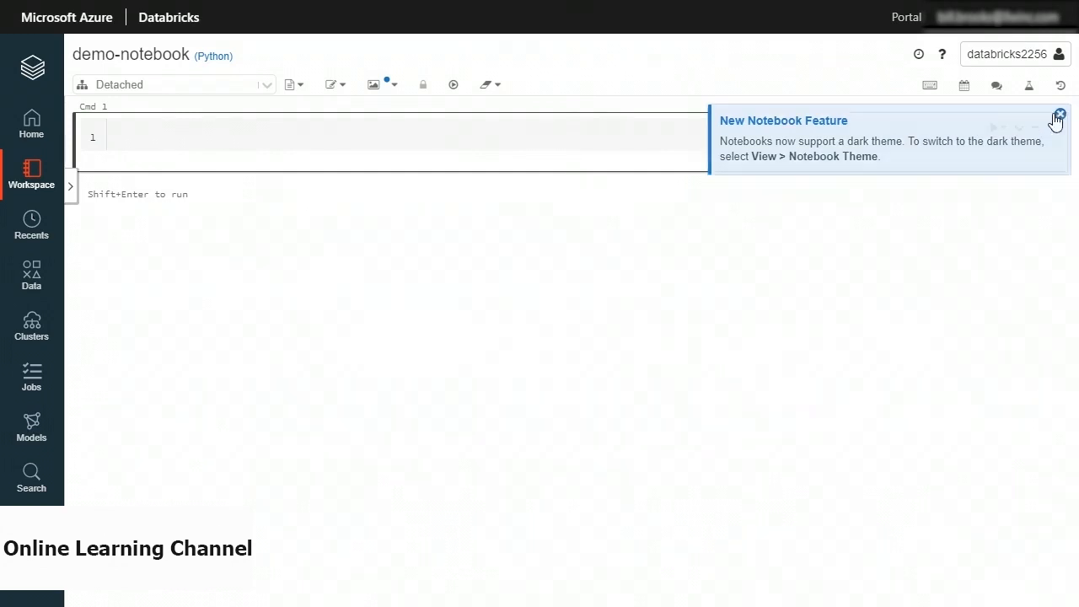
{"action": "left_click", "coordinate": [202, 133]}
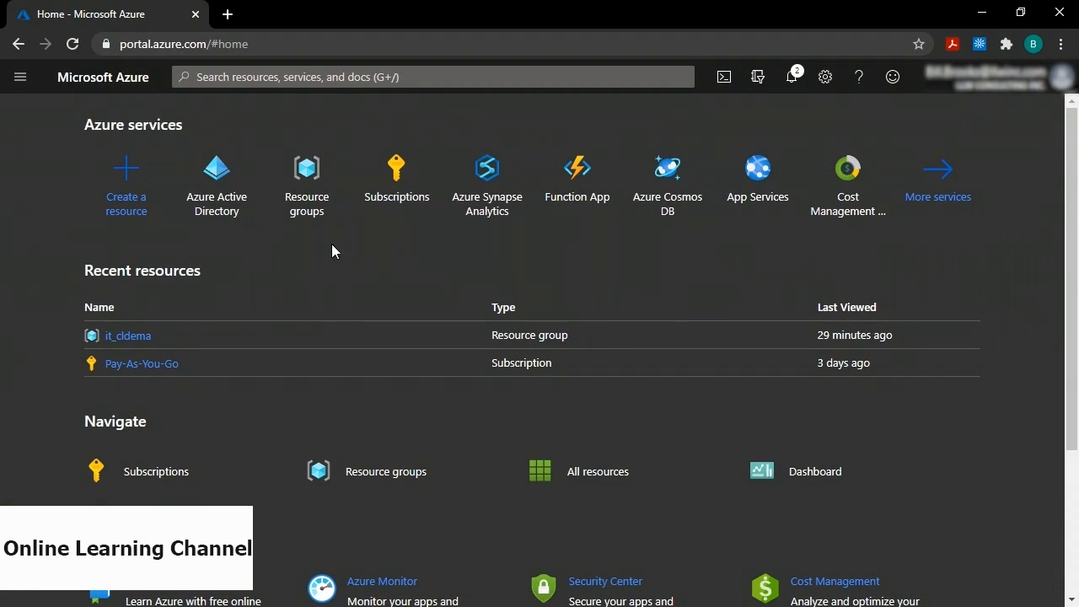
Open Azure Active Directory and go to its App registrations list.
{"action": "left_click", "coordinate": [222, 175]}
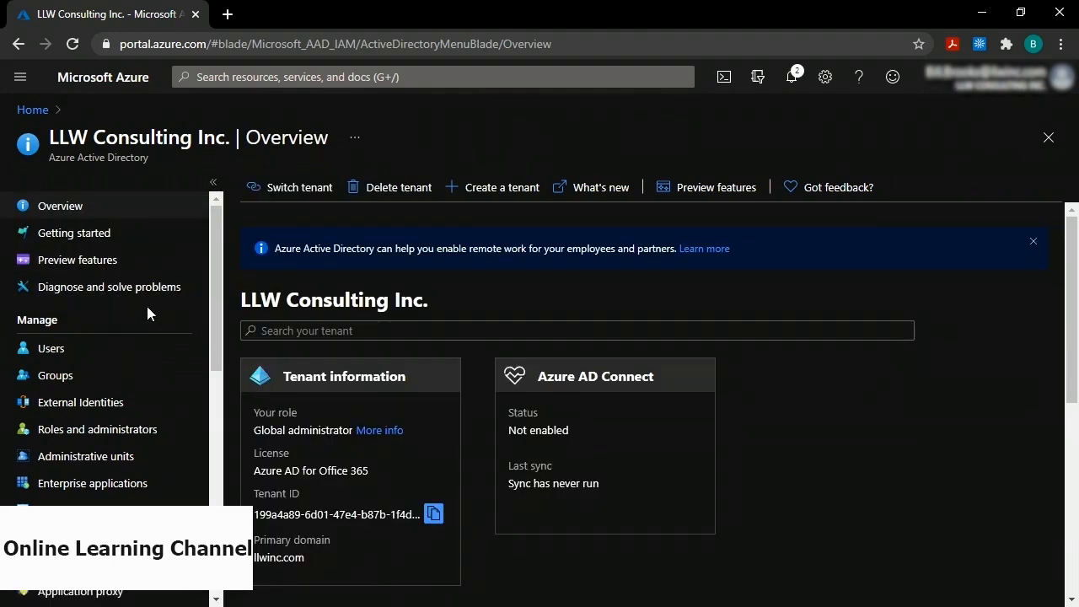
{"action": "left_click_drag", "start_coordinate": [213, 269], "coordinate": [213, 309]}
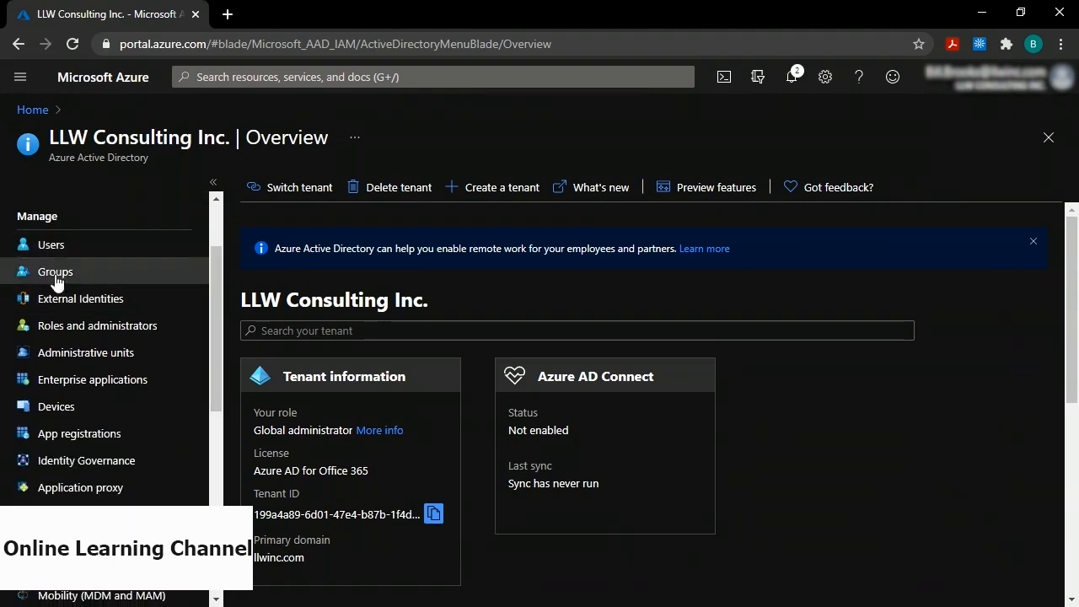
{"action": "left_click", "coordinate": [85, 435]}
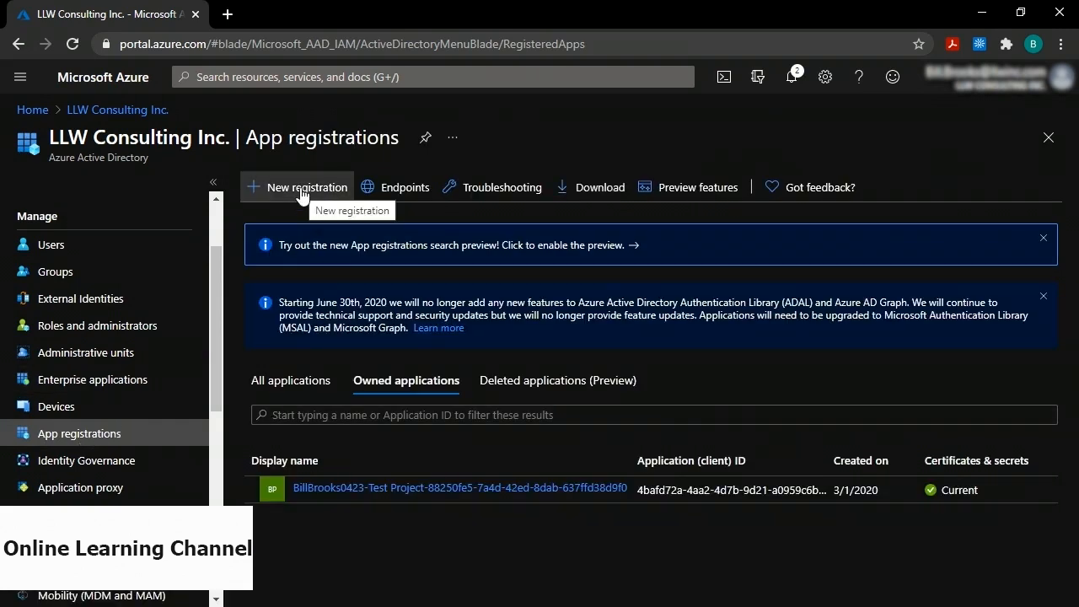
Register a new app named demo-reg and copy its Application (client) ID.
{"action": "left_click", "coordinate": [303, 193]}
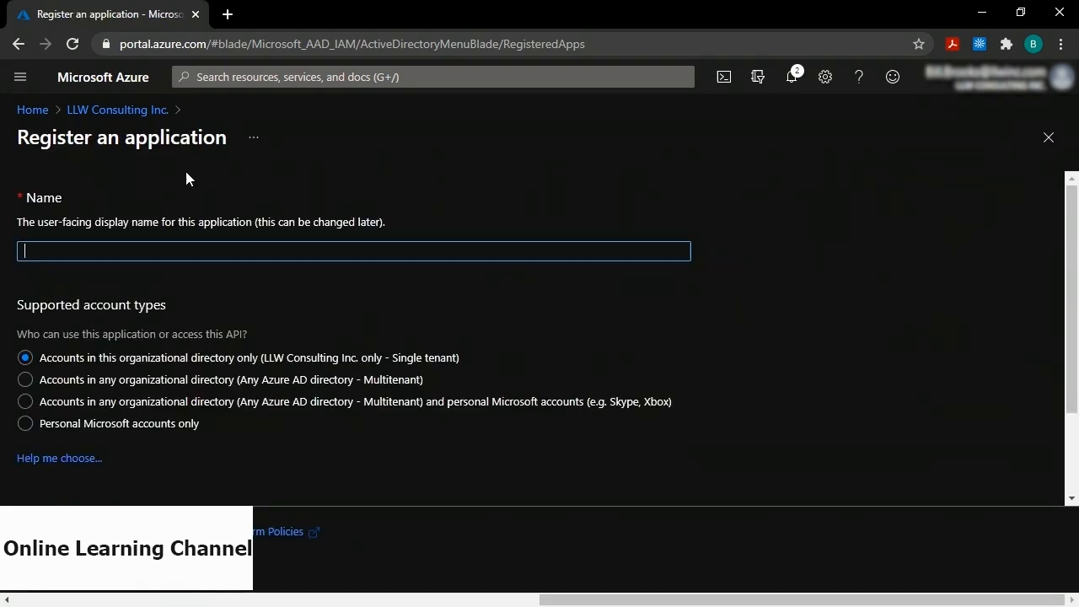
{"action": "type", "text": "demo-reg"}
{"action": "left_click", "coordinate": [46, 582]}
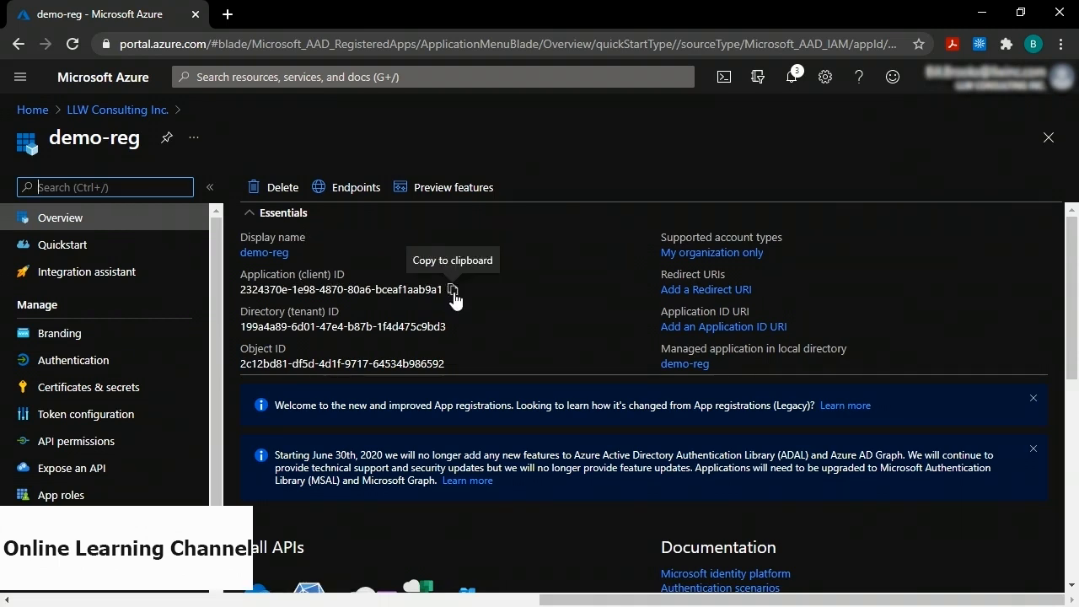
{"action": "left_click", "coordinate": [452, 290]}
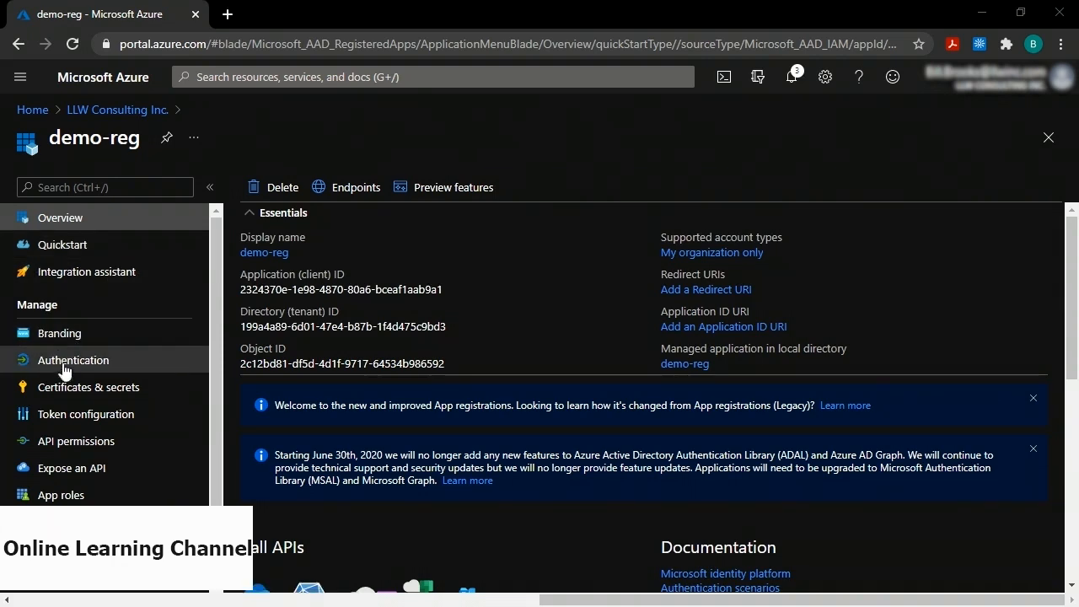
Add a client secret expiring in 1 year to demo-reg and copy its value.
{"action": "left_click", "coordinate": [94, 397]}
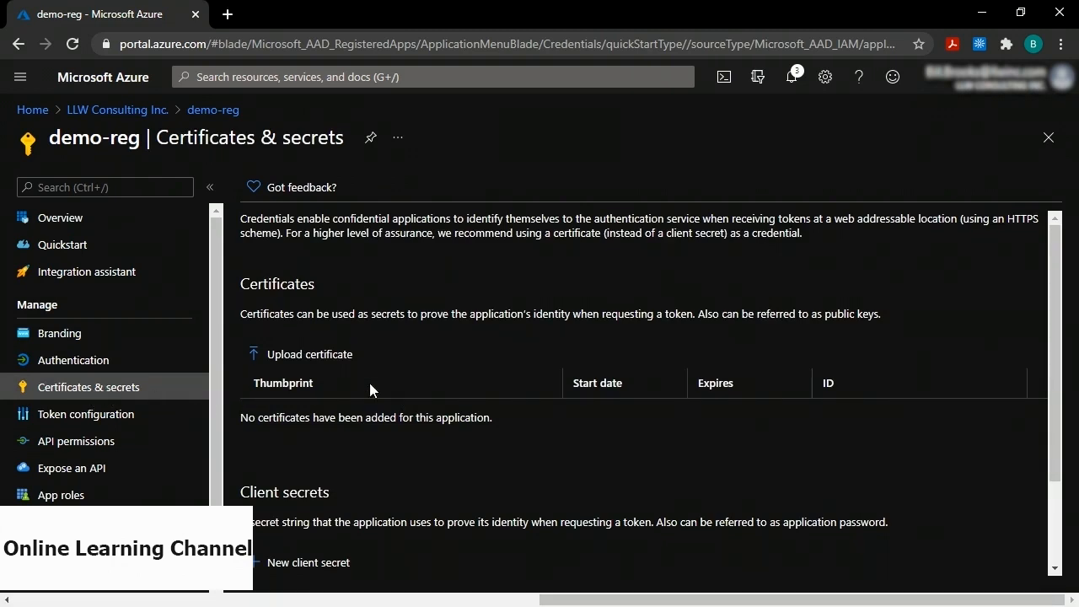
{"action": "scroll", "coordinate": [371, 389], "scroll_direction": "down", "scroll_amount": 1}
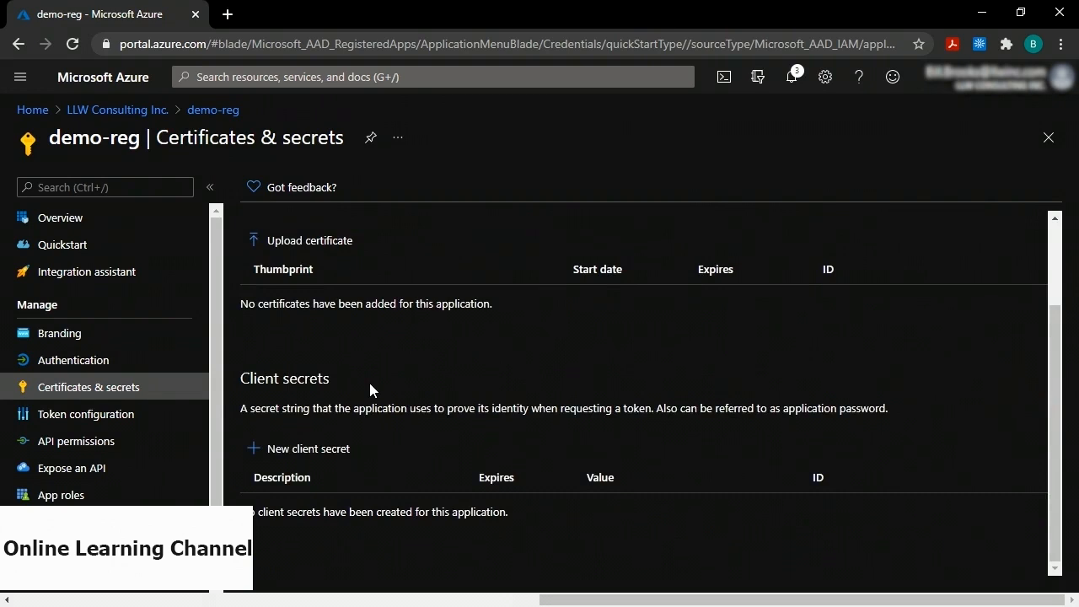
{"action": "left_click", "coordinate": [295, 459]}
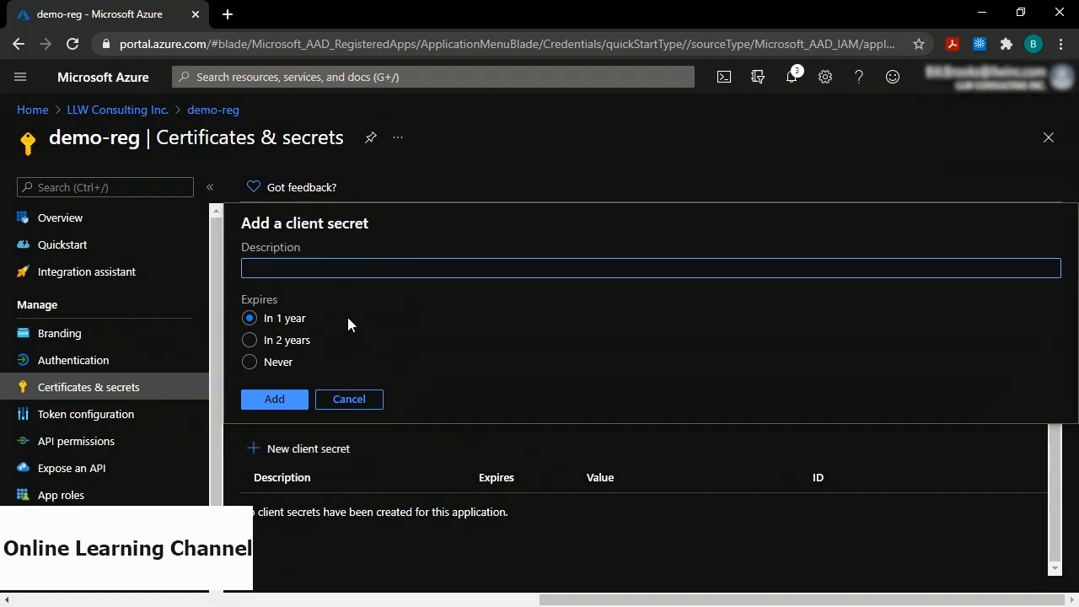
{"action": "left_click", "coordinate": [263, 403]}
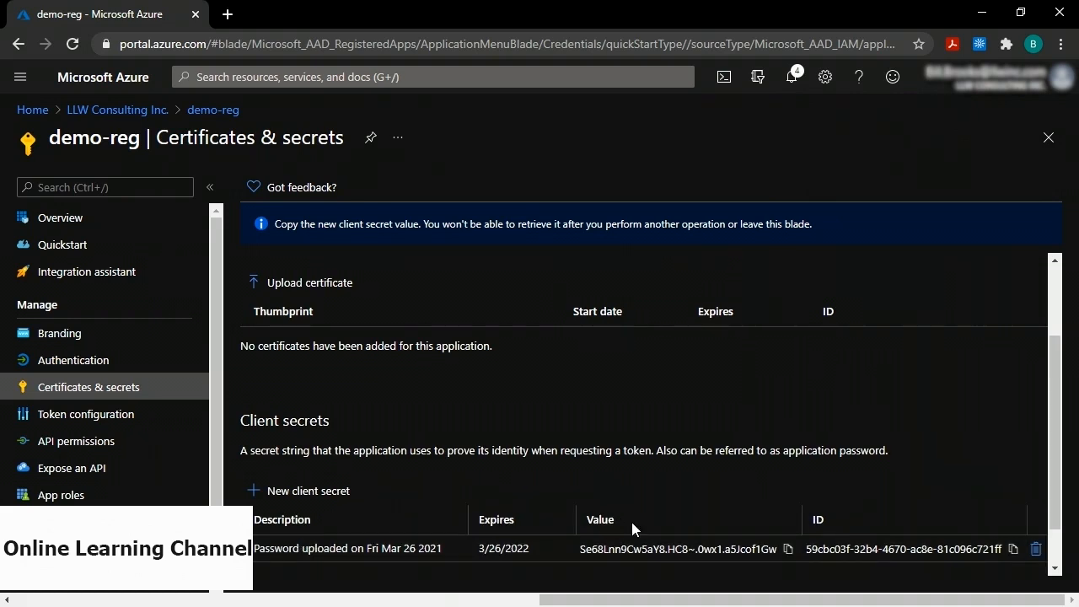
{"action": "left_click", "coordinate": [788, 550]}
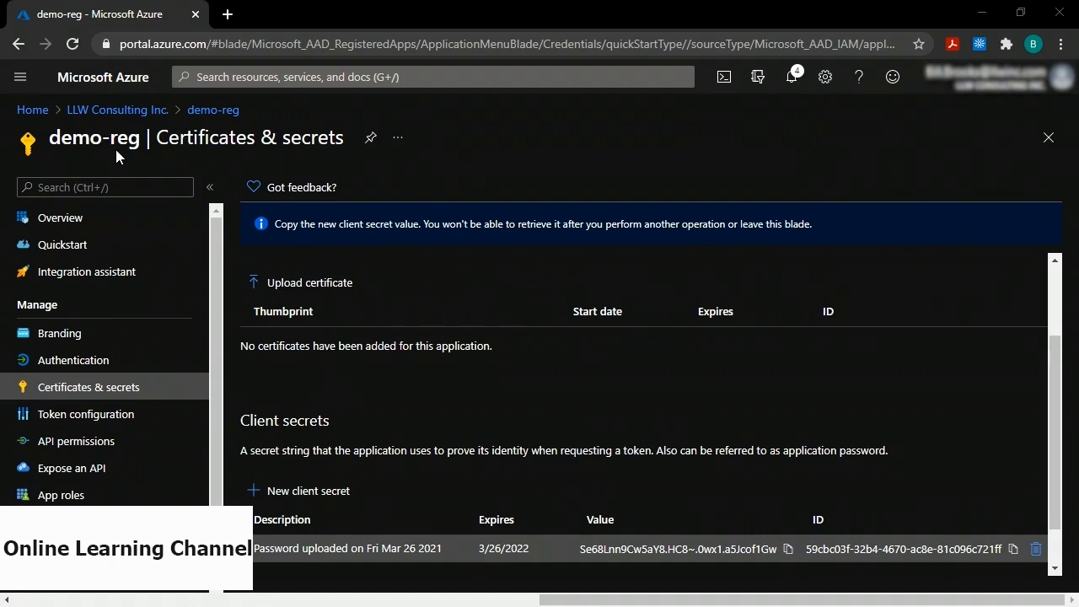
From Home, find Azure Databricks in Create a resource and start a new workspace.
{"action": "left_click", "coordinate": [30, 112]}
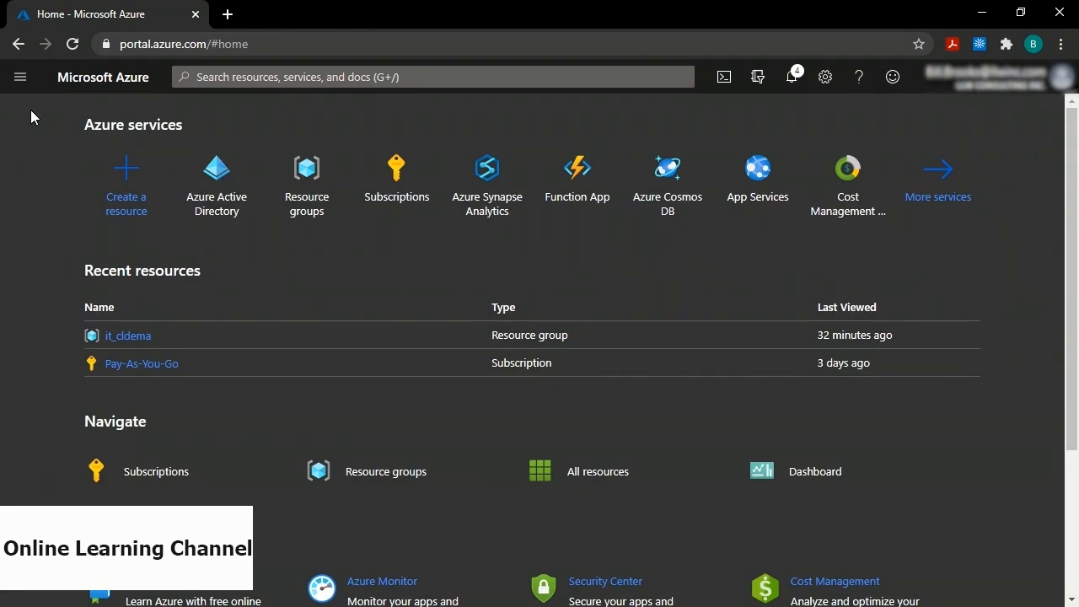
{"action": "left_click", "coordinate": [120, 177]}
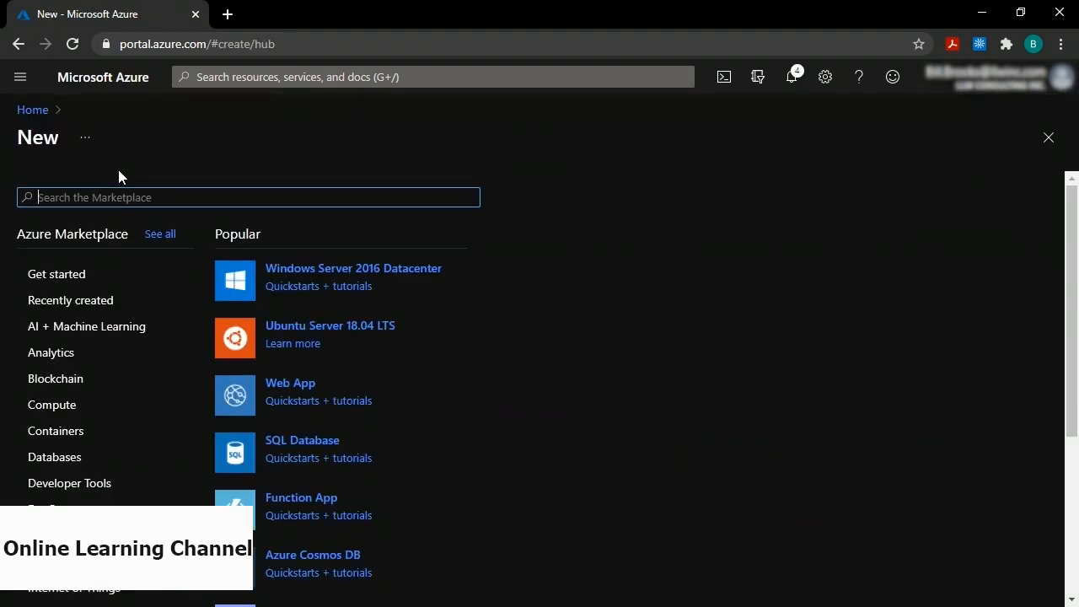
{"action": "type", "text": "azure databricks"}
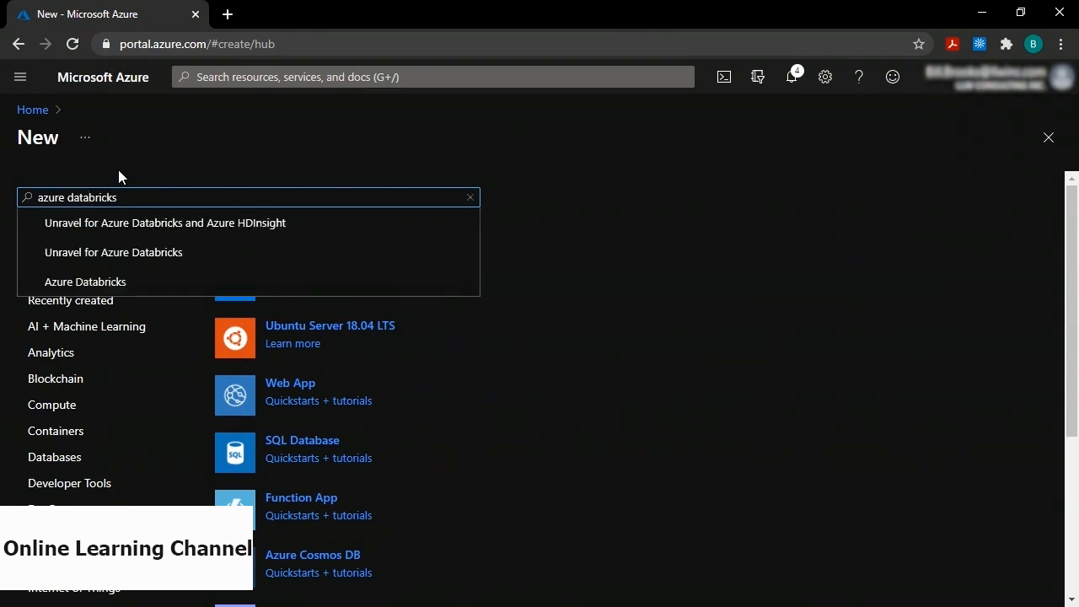
{"action": "left_click", "coordinate": [102, 282]}
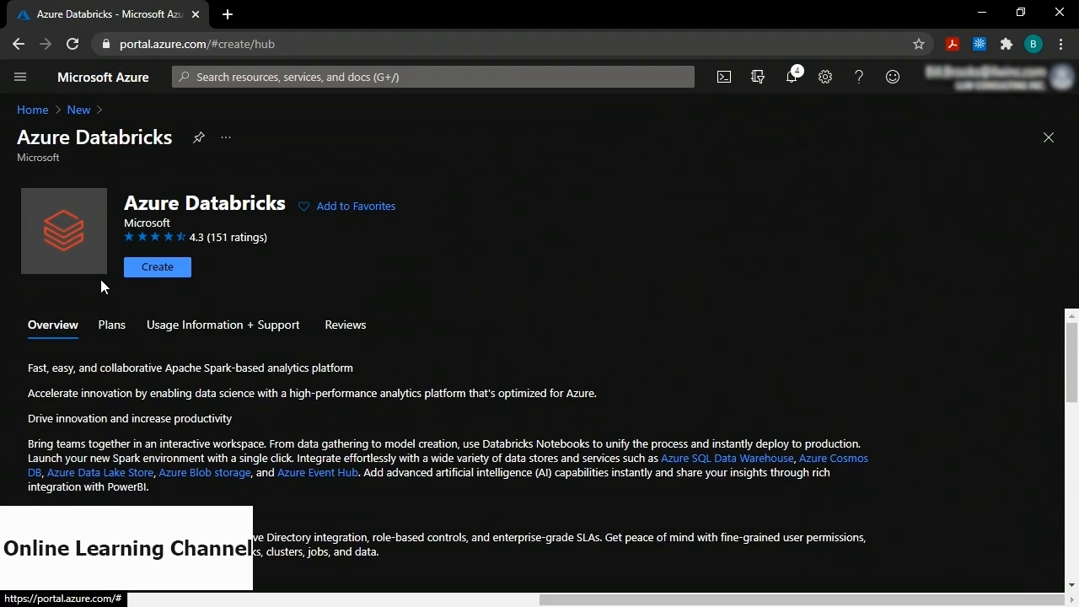
{"action": "left_click", "coordinate": [157, 268]}
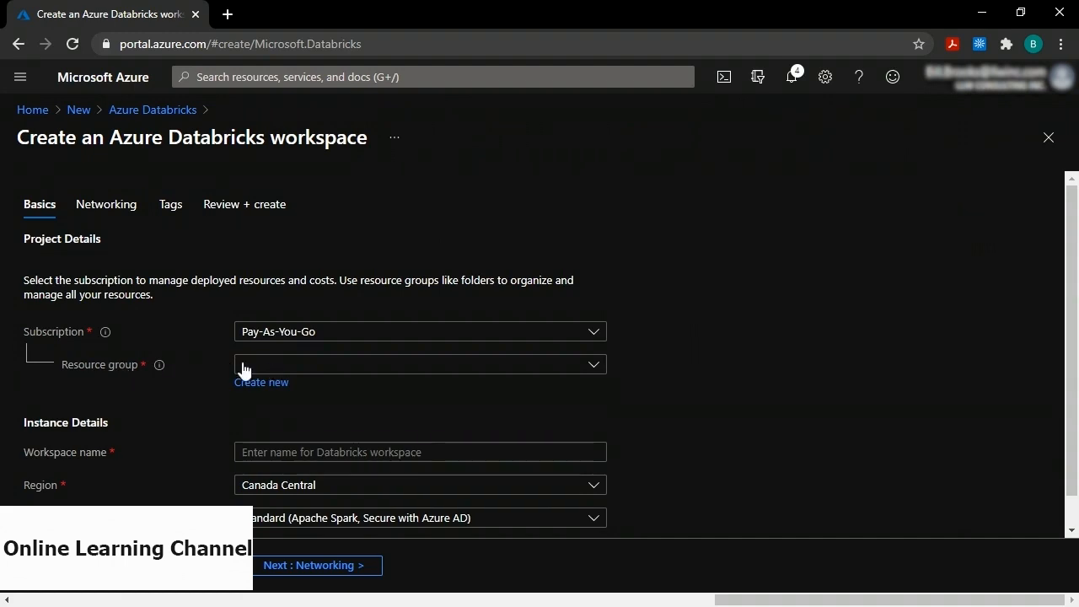
Create workspace databricks2466 in resource group it_cldema on the Trial pricing tier.
{"action": "left_click", "coordinate": [274, 369]}
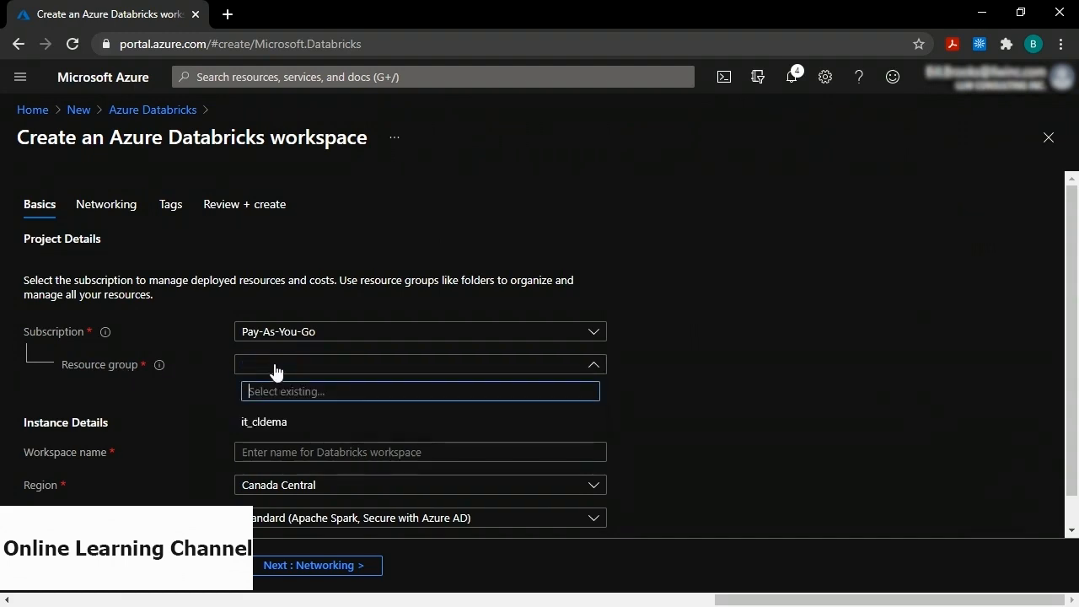
{"action": "left_click", "coordinate": [272, 424]}
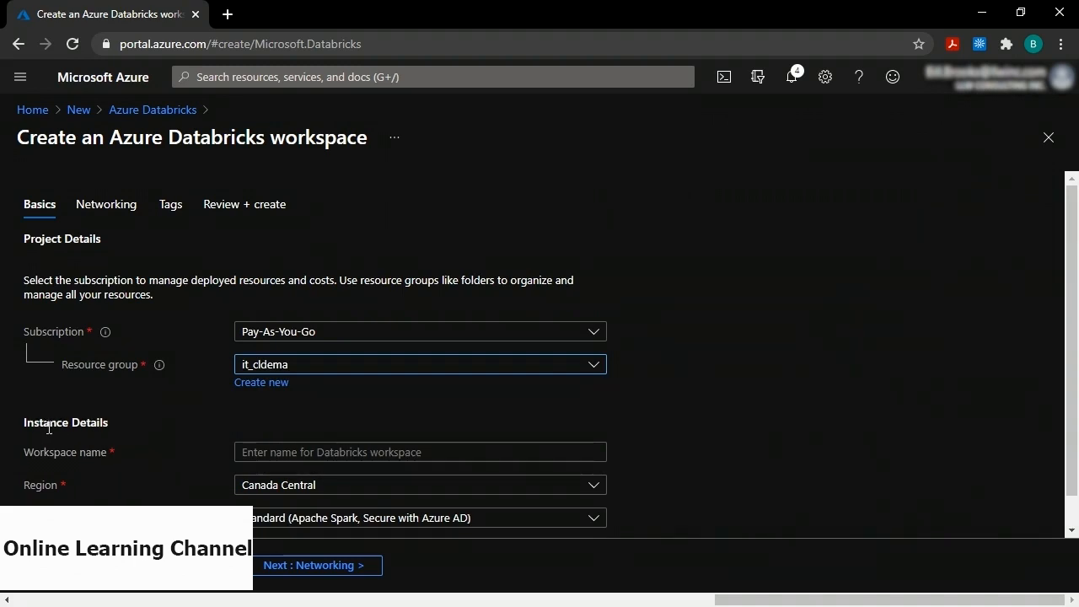
{"action": "left_click", "coordinate": [272, 457]}
{"action": "type", "text": "datab"}
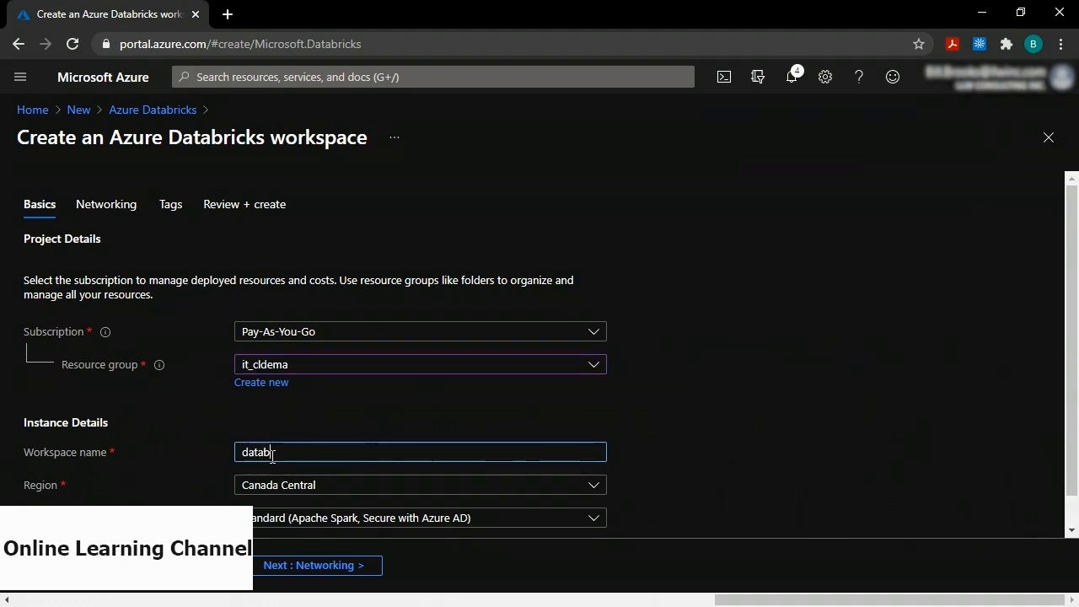
{"action": "type", "text": "ricks2466"}
{"action": "scroll", "coordinate": [163, 494], "scroll_direction": "down", "scroll_amount": 1}
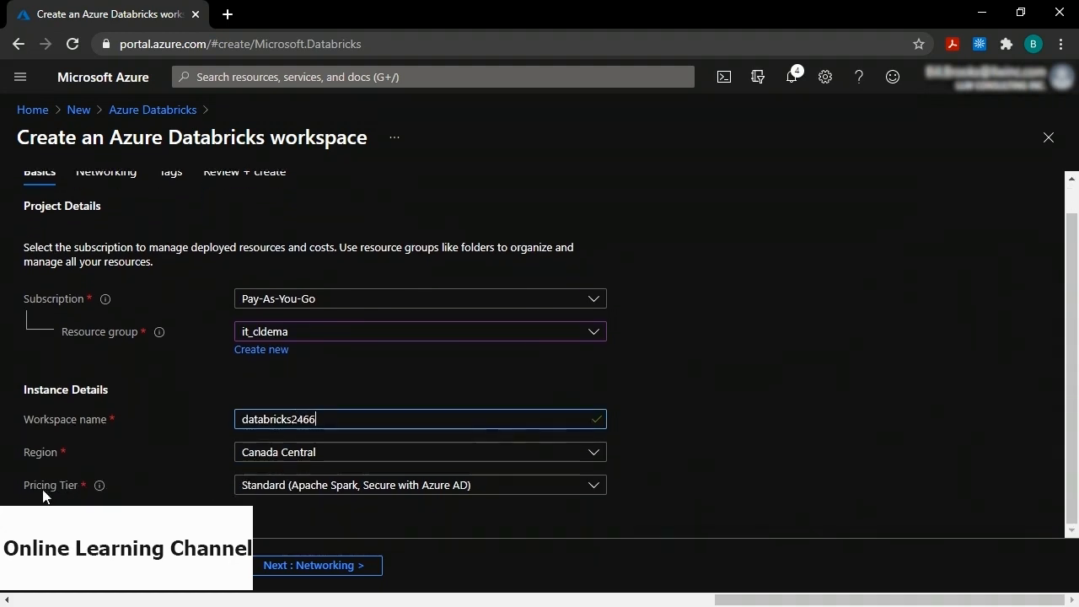
{"action": "left_click", "coordinate": [289, 492]}
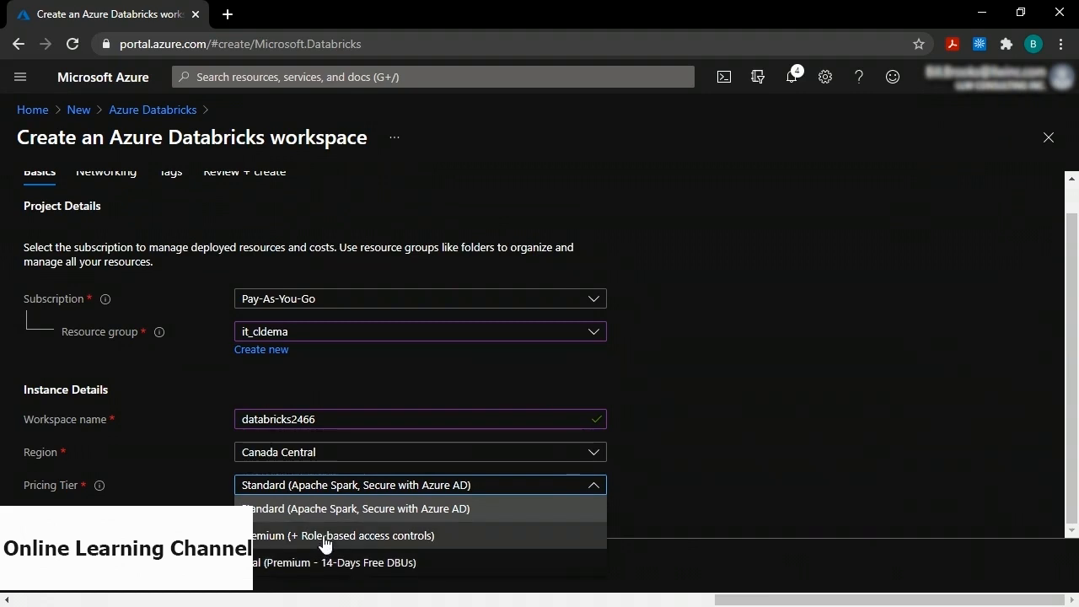
{"action": "left_click", "coordinate": [315, 566]}
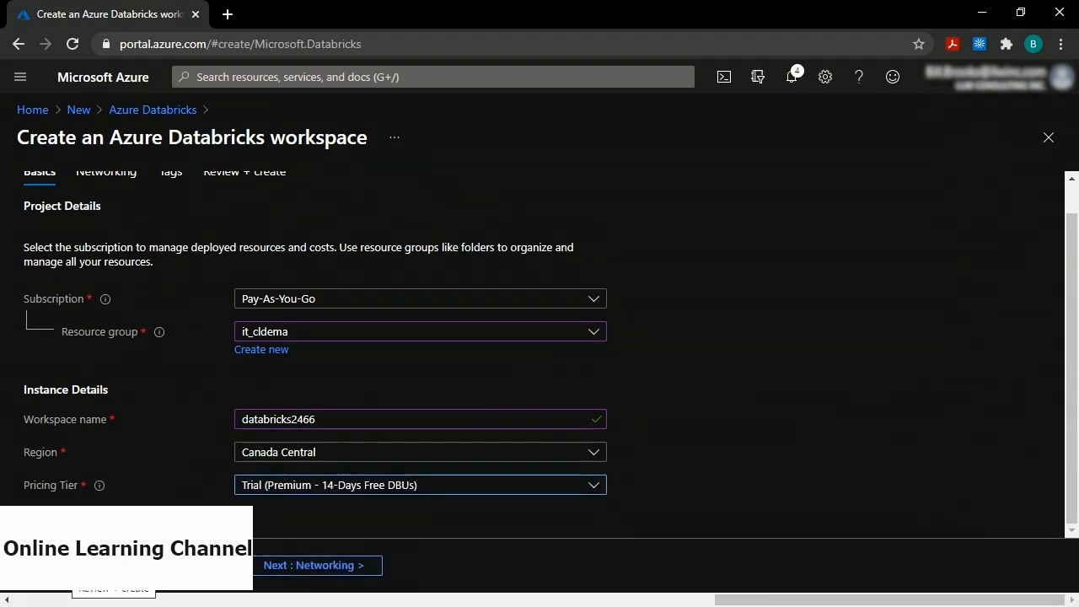
{"action": "left_click", "coordinate": [71, 565]}
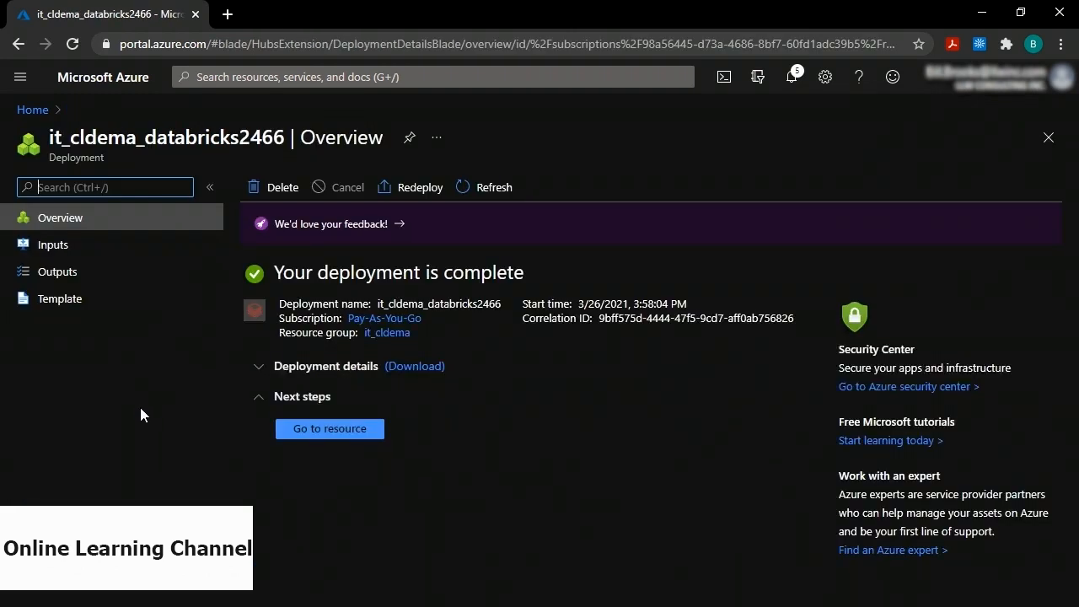
Open databricks2466 from Home's recent resources and launch its workspace.
{"action": "left_click", "coordinate": [32, 109]}
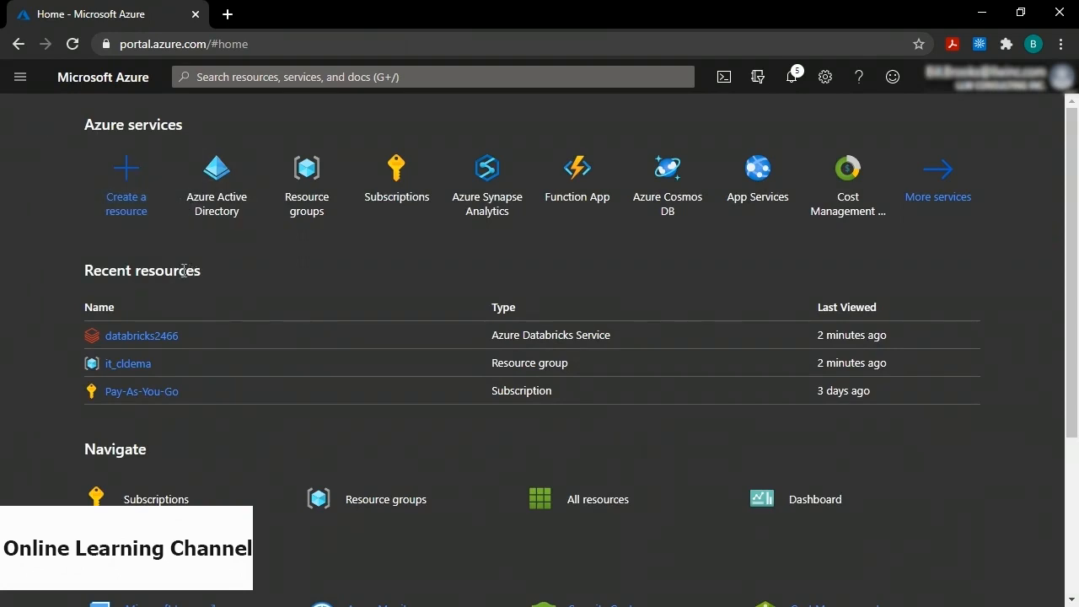
{"action": "left_click", "coordinate": [141, 335]}
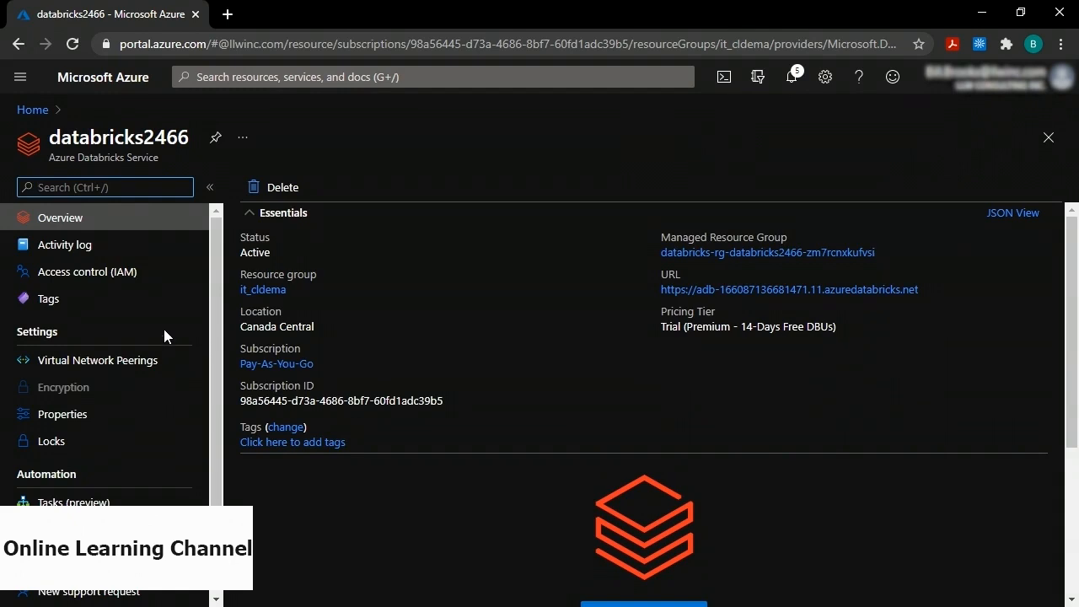
{"action": "scroll", "coordinate": [553, 345], "scroll_direction": "down", "scroll_amount": 2}
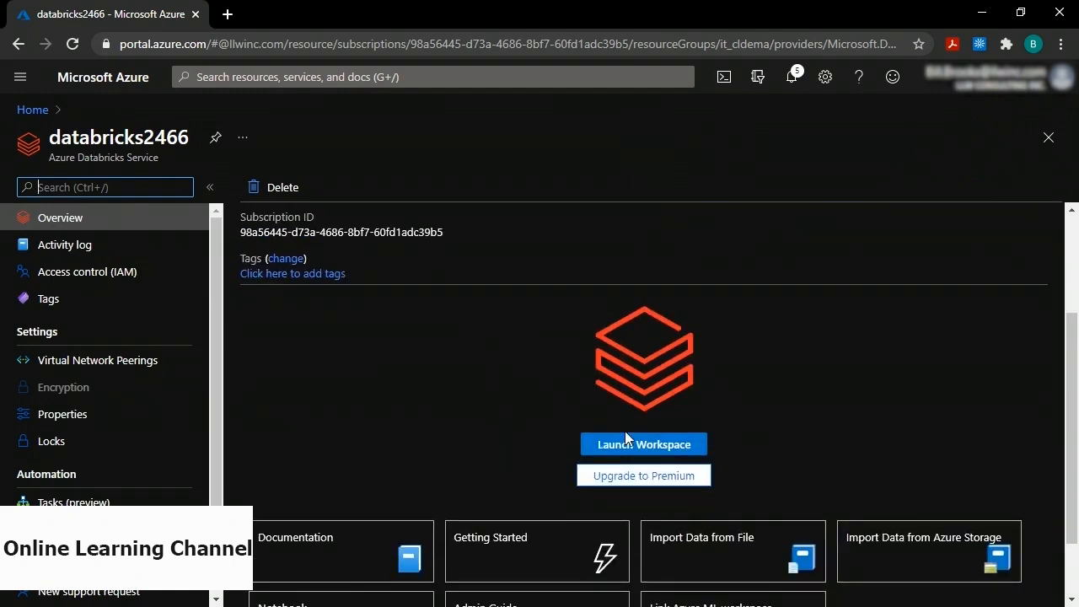
{"action": "left_click", "coordinate": [653, 444]}
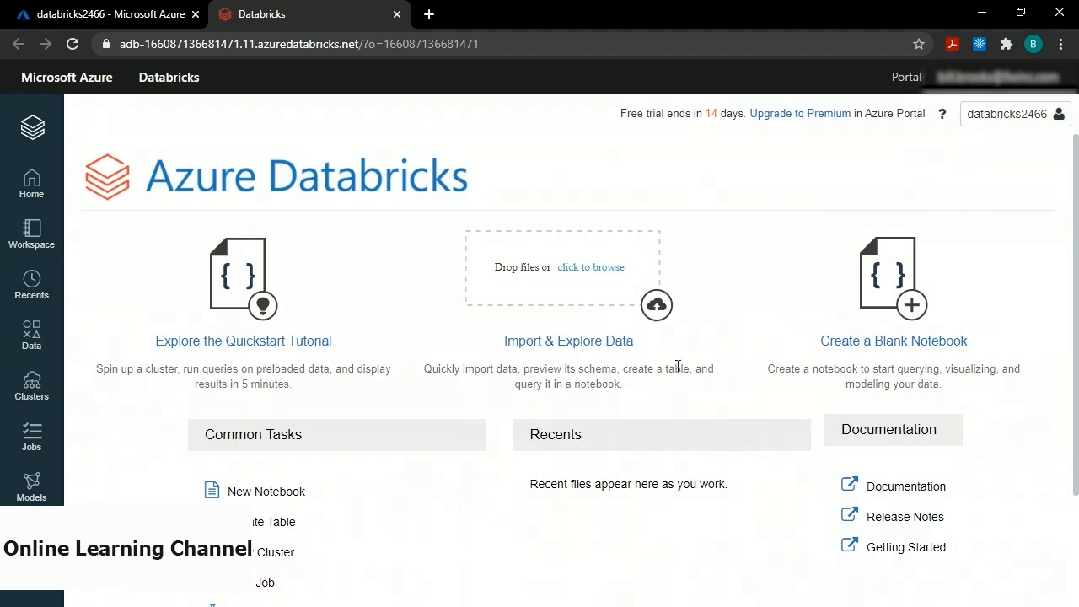
Generate a personal access token with comment demo in User Settings, keep its value, and close the dialog.
{"action": "left_click", "coordinate": [1032, 118]}
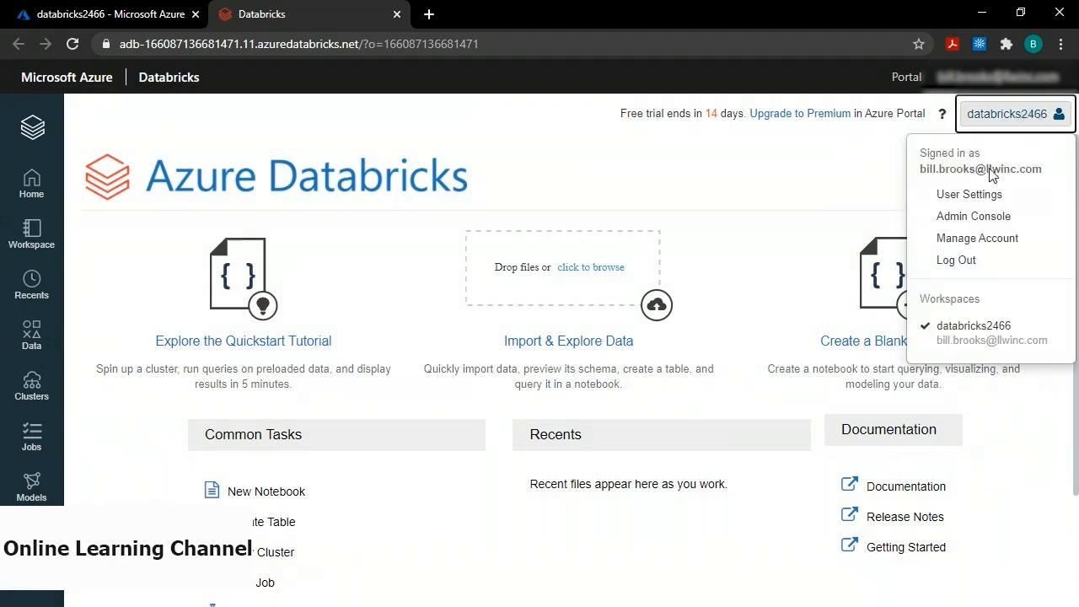
{"action": "left_click", "coordinate": [981, 198]}
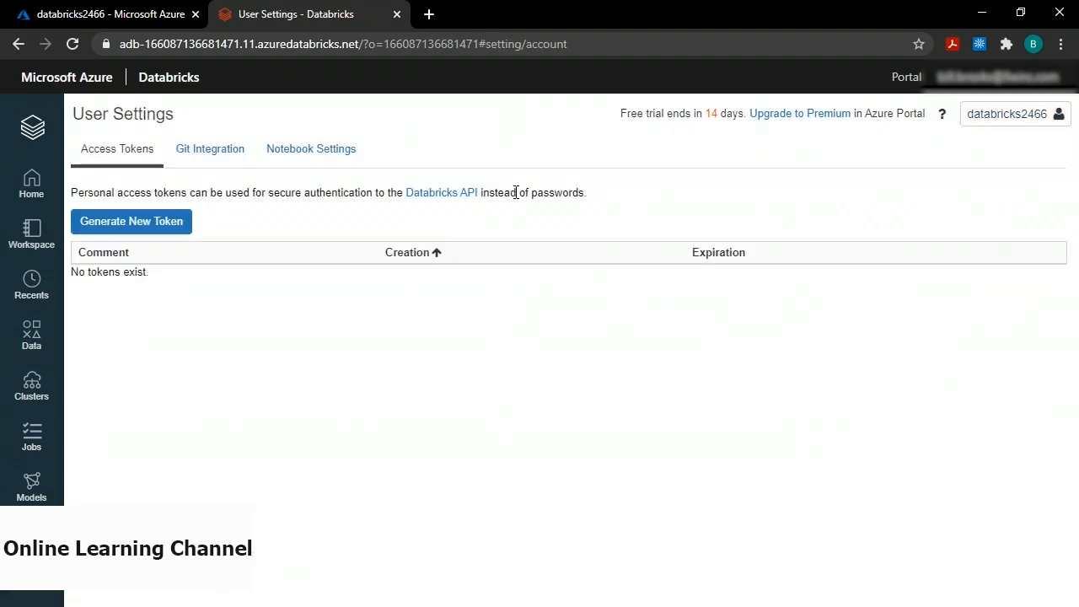
{"action": "left_click", "coordinate": [141, 222]}
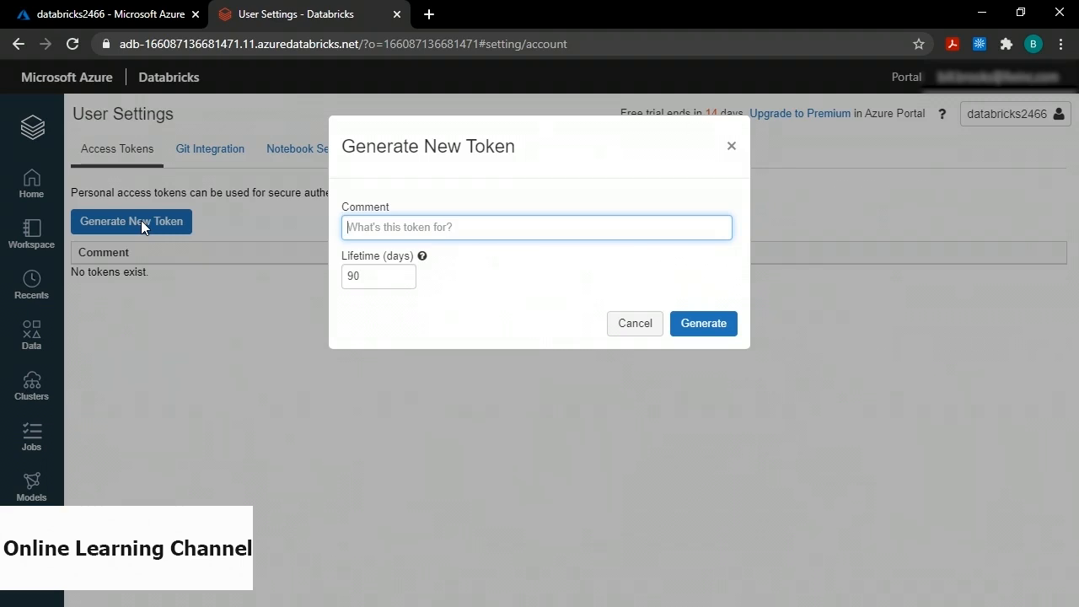
{"action": "type", "text": "demo"}
{"action": "left_click", "coordinate": [722, 333]}
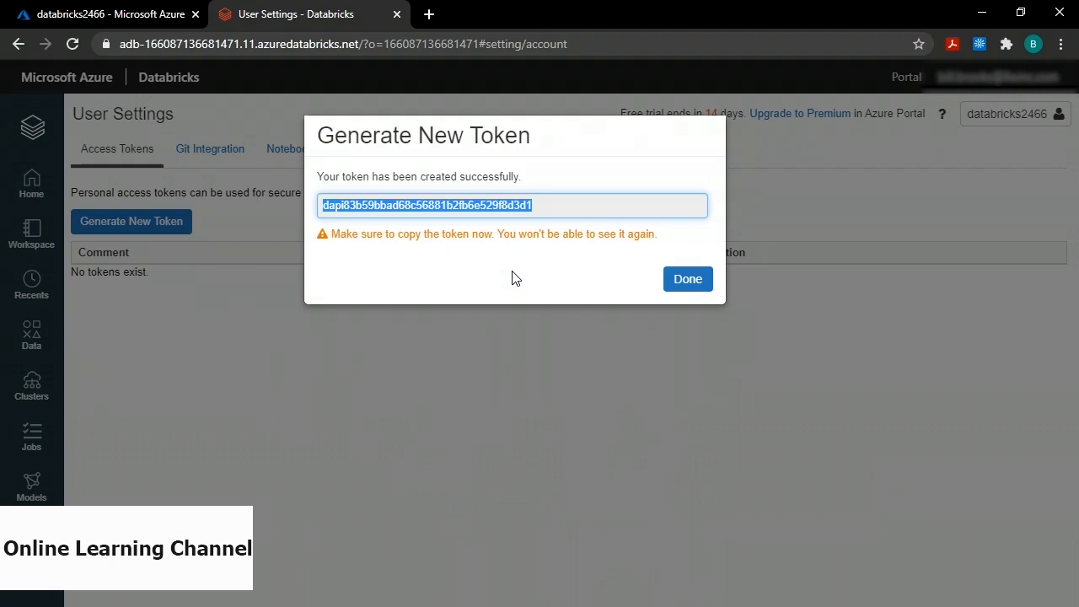
{"action": "key", "text": "alt+Tab"}
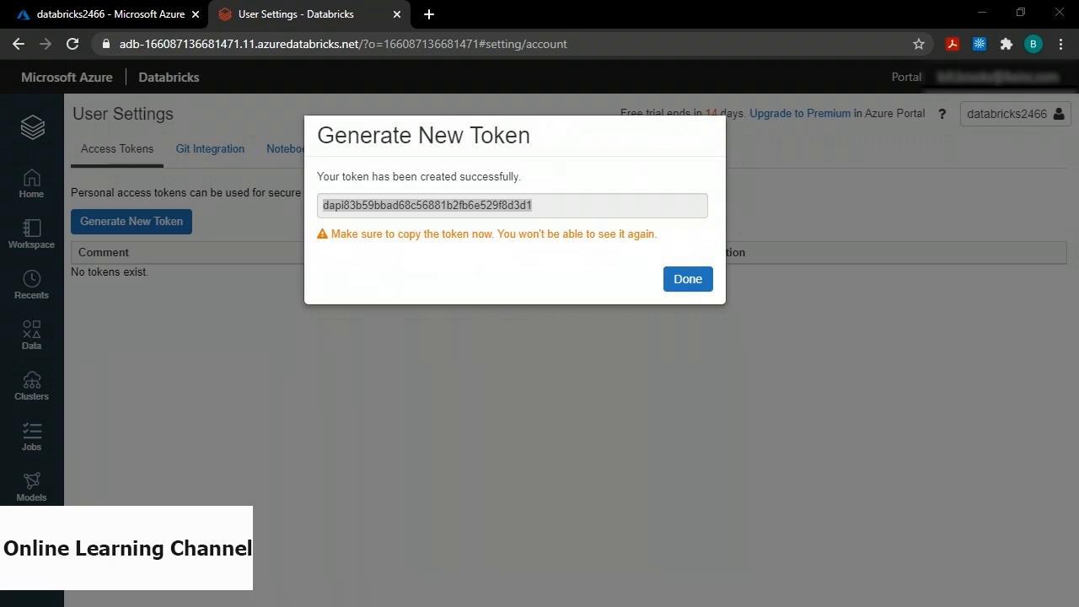
{"action": "left_click", "coordinate": [688, 281]}
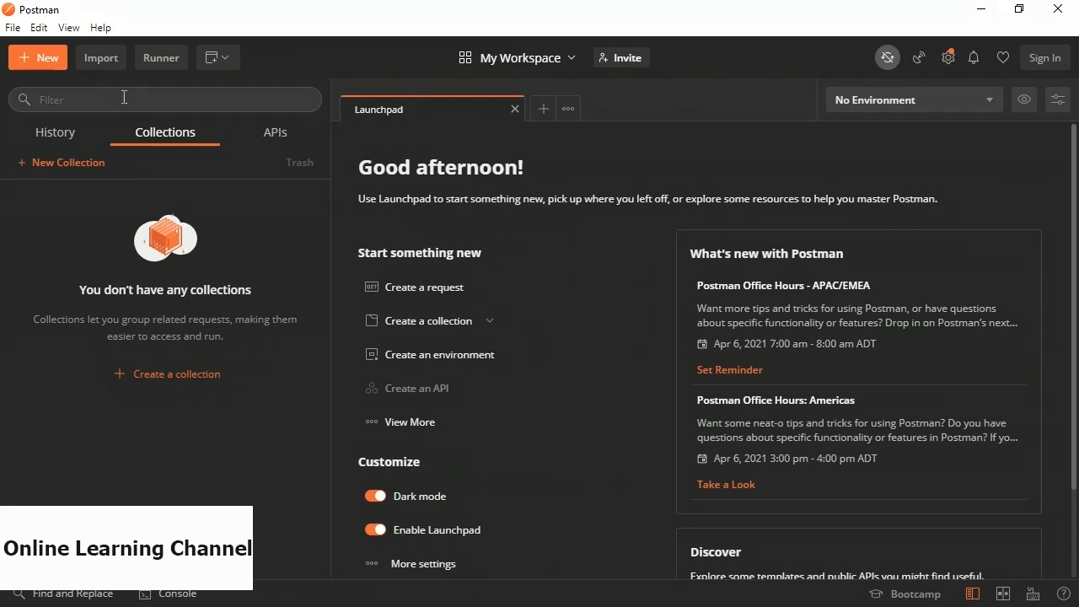
Import the '1. Add Service Account to Databricks' curl file from it_cldema_15_enus_04 into Postman.
{"action": "left_click", "coordinate": [99, 66]}
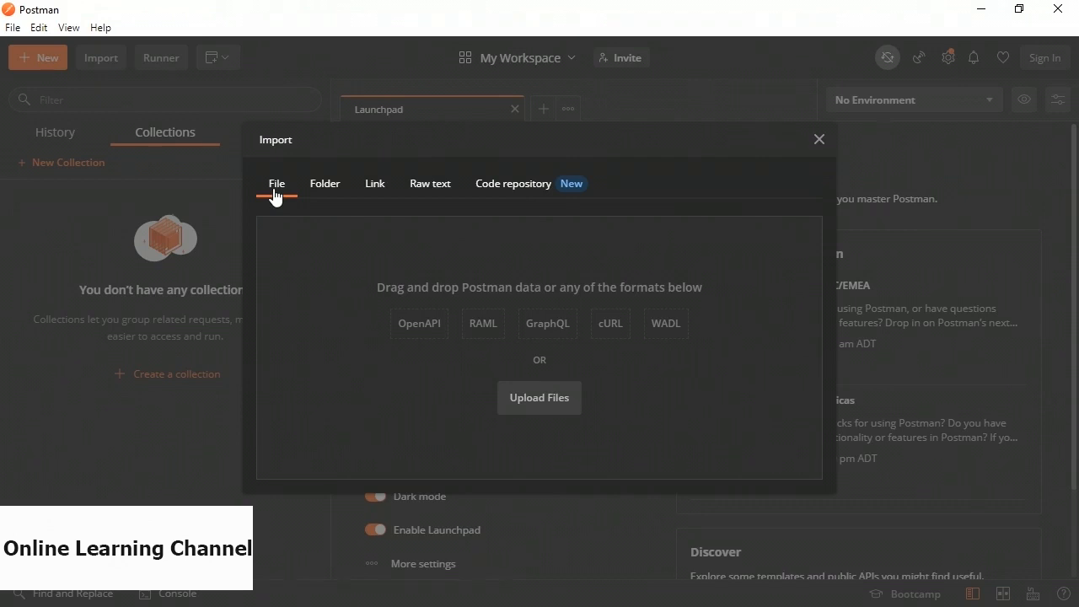
{"action": "left_click", "coordinate": [541, 406]}
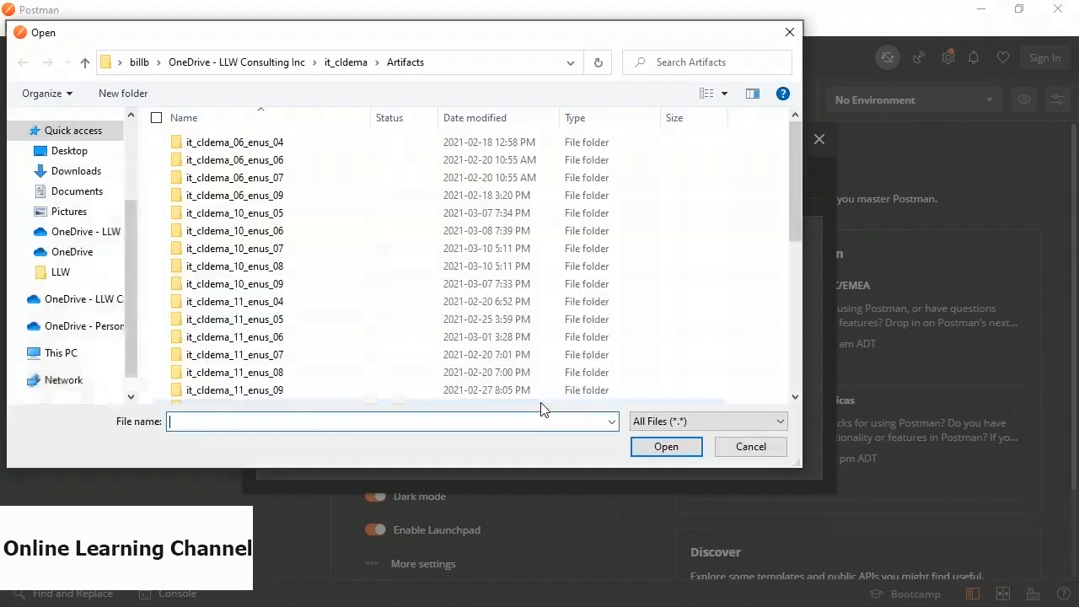
{"action": "scroll", "coordinate": [371, 304], "scroll_direction": "down", "scroll_amount": 6}
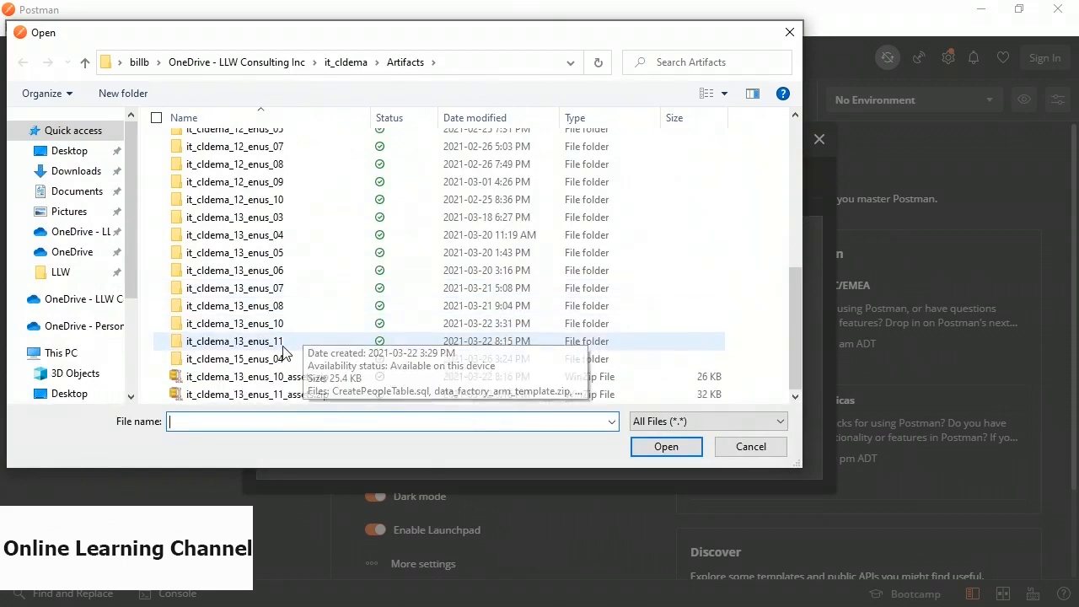
{"action": "double_click", "coordinate": [254, 359]}
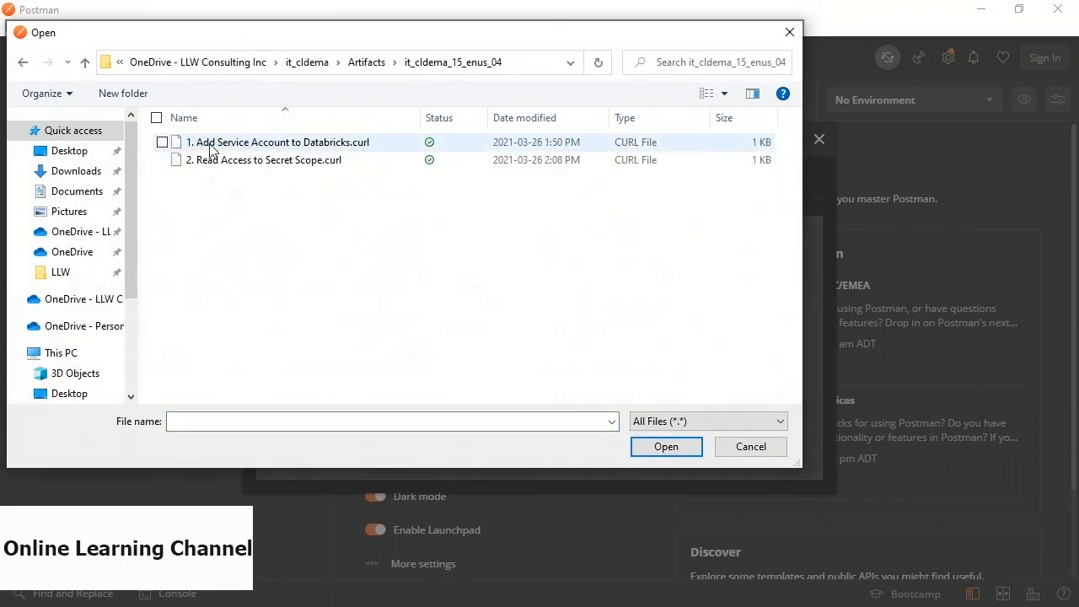
{"action": "double_click", "coordinate": [302, 143]}
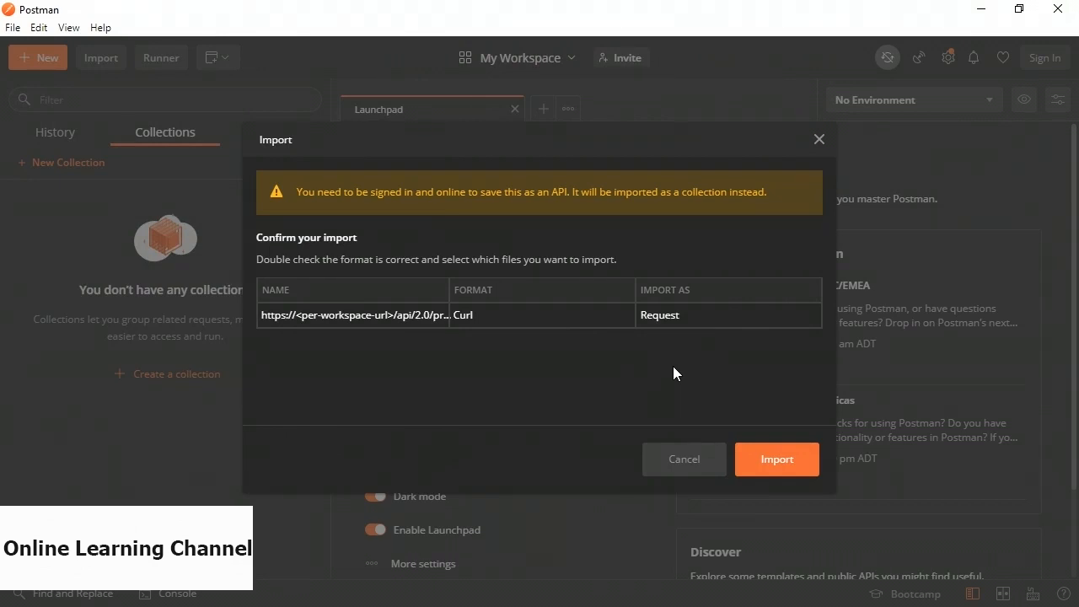
{"action": "left_click", "coordinate": [773, 467]}
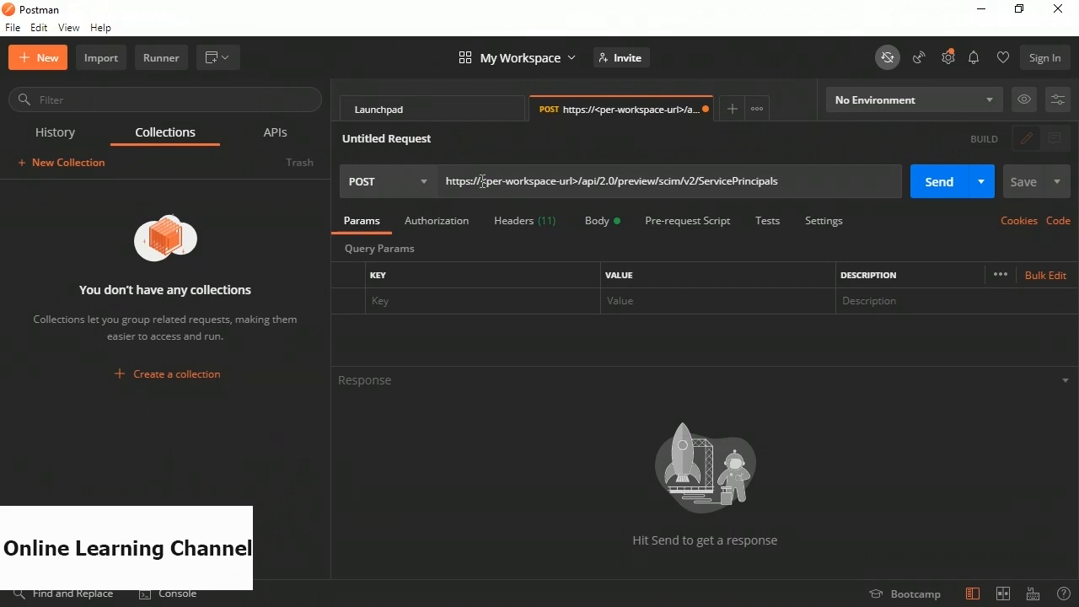
{"action": "left_click_drag", "start_coordinate": [481, 181], "coordinate": [577, 181]}
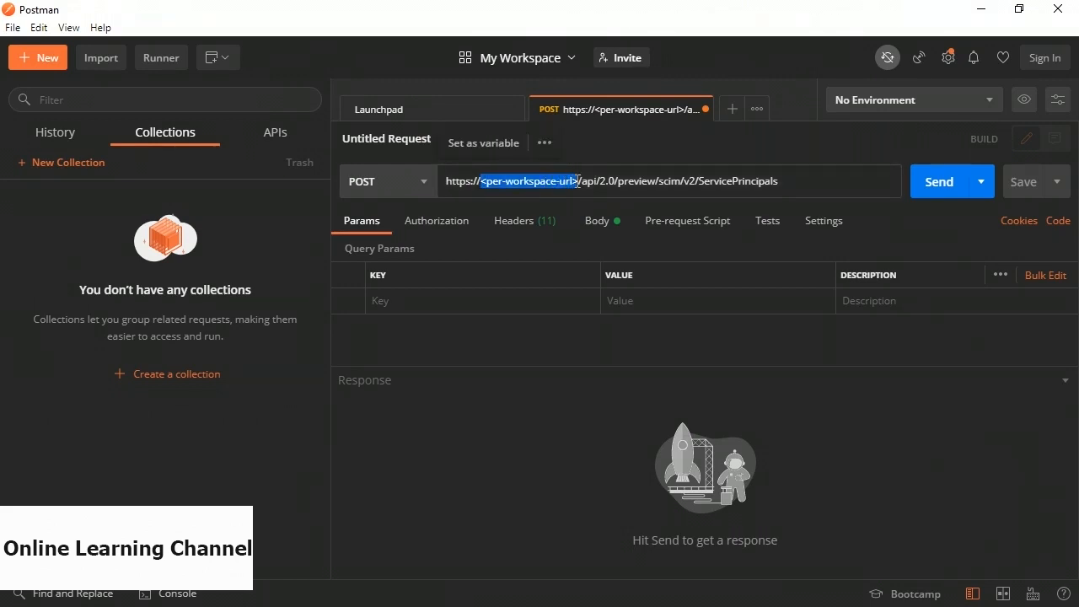
{"action": "key", "text": "alt+Tab"}
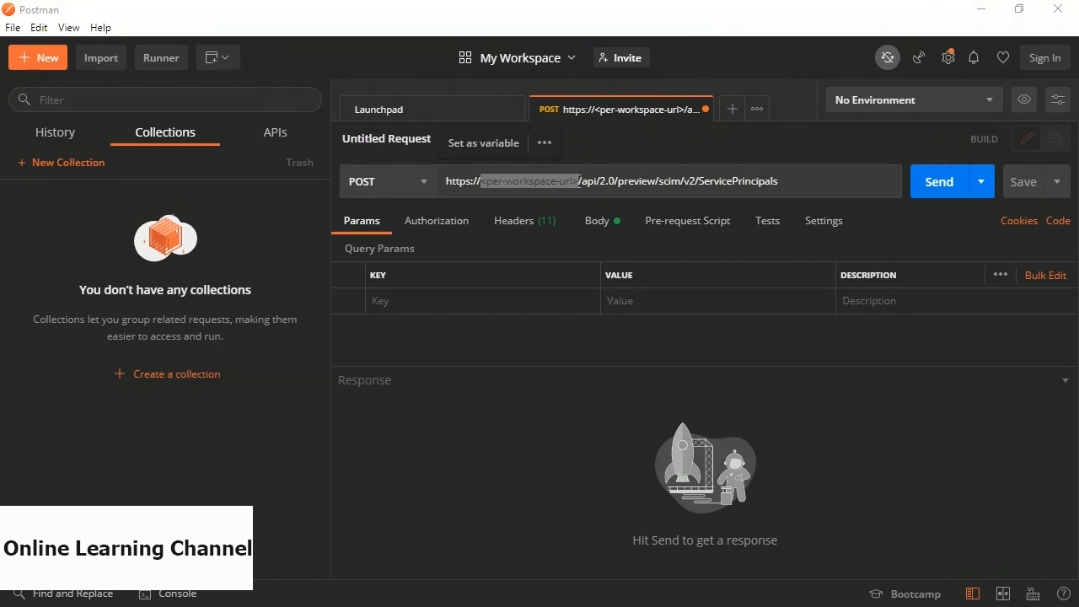
{"action": "key", "text": "alt+Tab"}
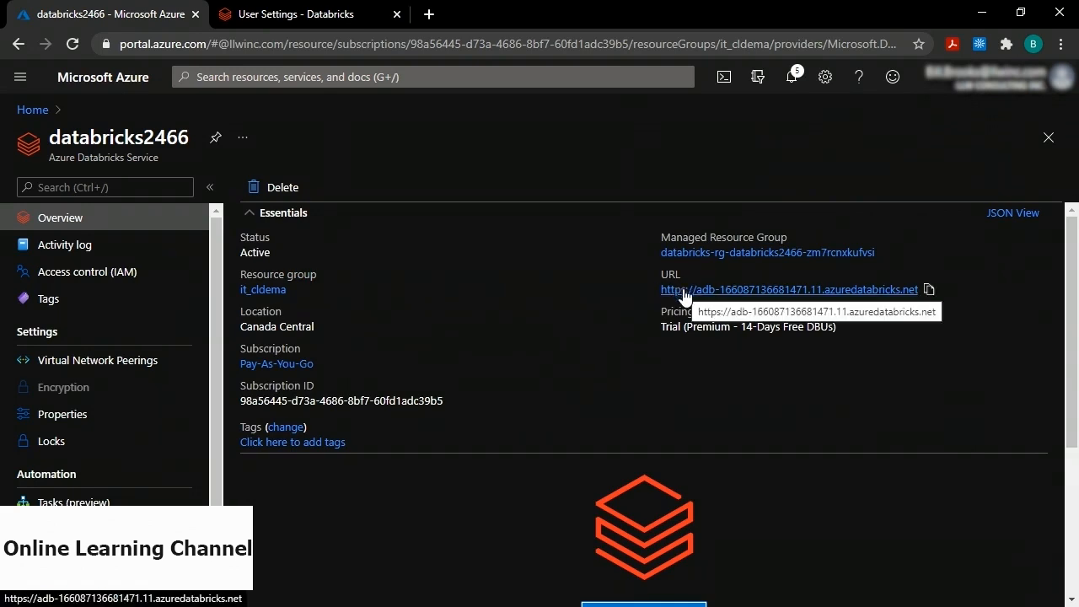
{"action": "left_click", "coordinate": [929, 290]}
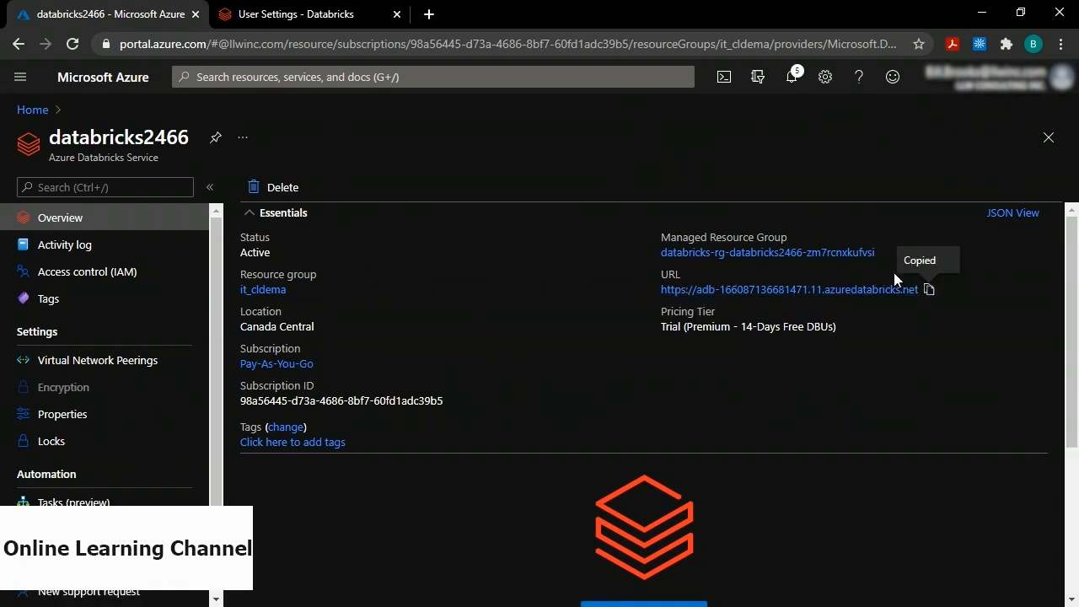
{"action": "key", "text": "alt+Tab"}
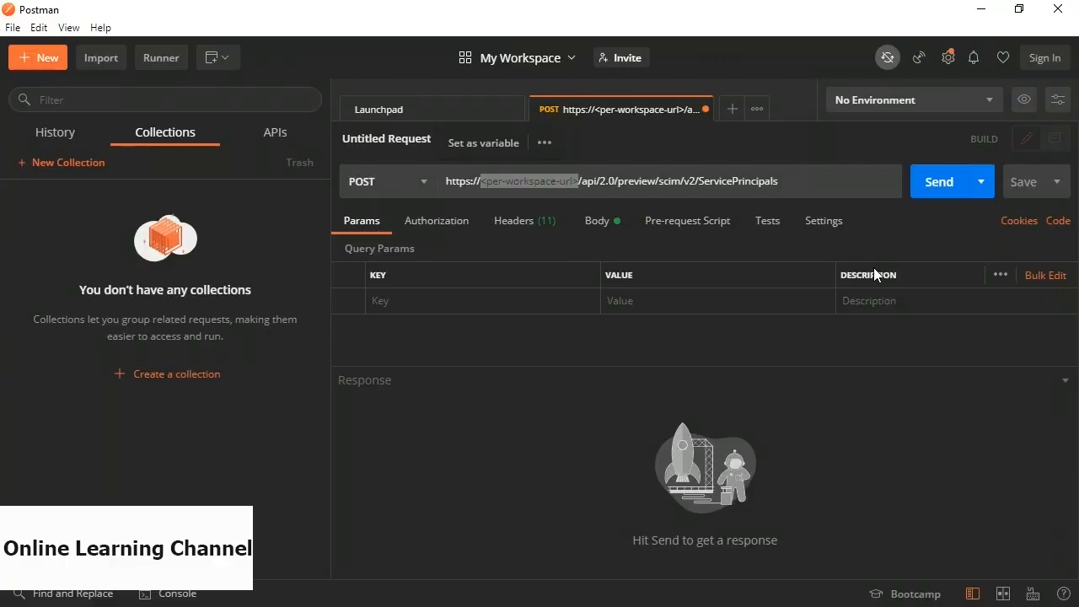
{"action": "left_click_drag", "start_coordinate": [579, 182], "coordinate": [481, 181]}
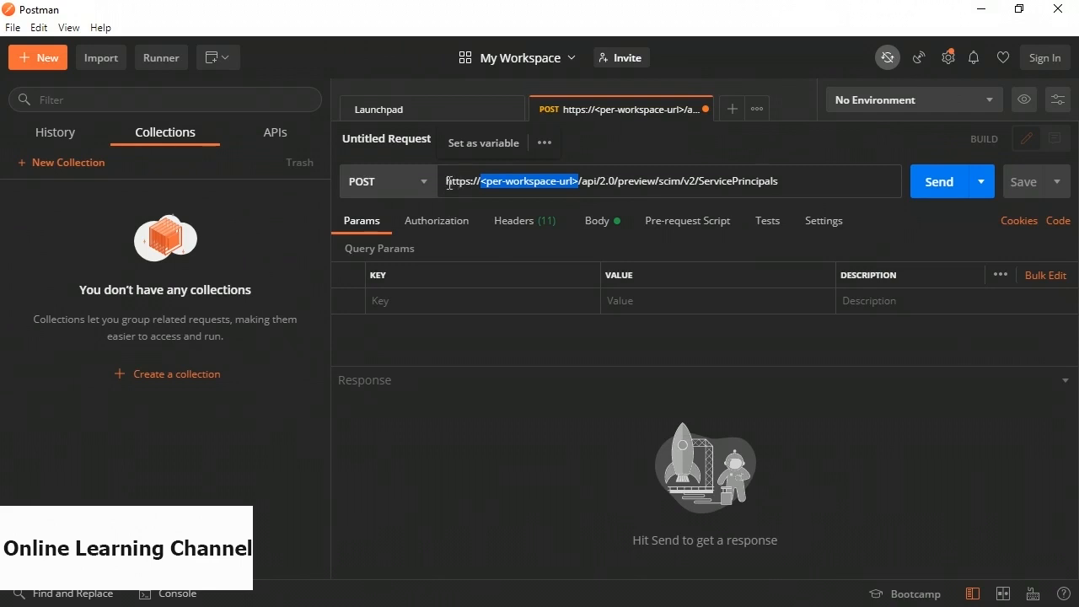
{"action": "left_click_drag", "start_coordinate": [446, 181], "coordinate": [578, 183]}
{"action": "key", "text": "ctrl+v"}
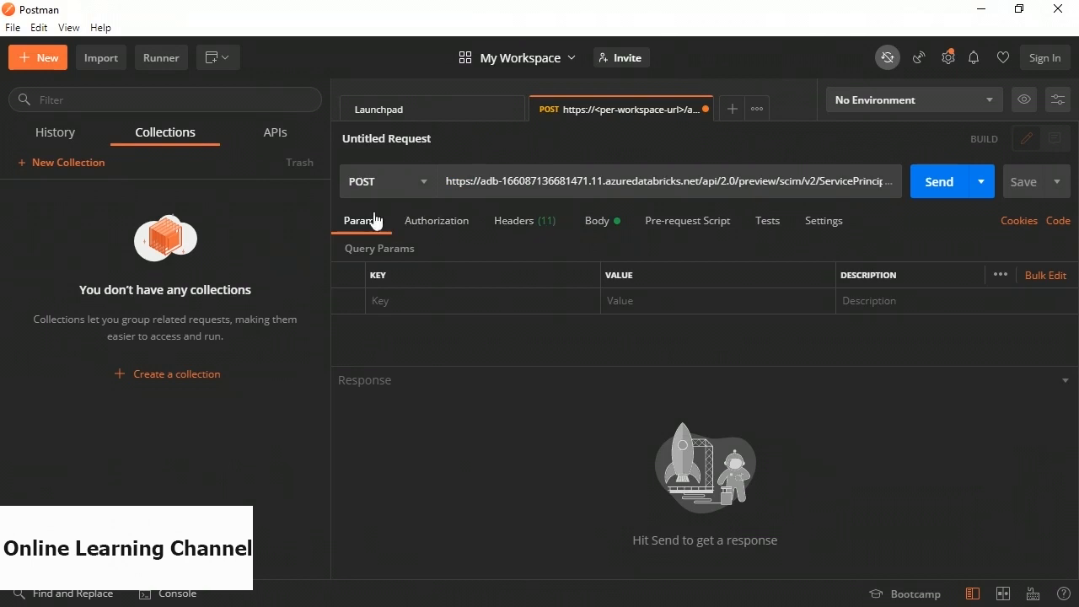
{"action": "left_click", "coordinate": [513, 222]}
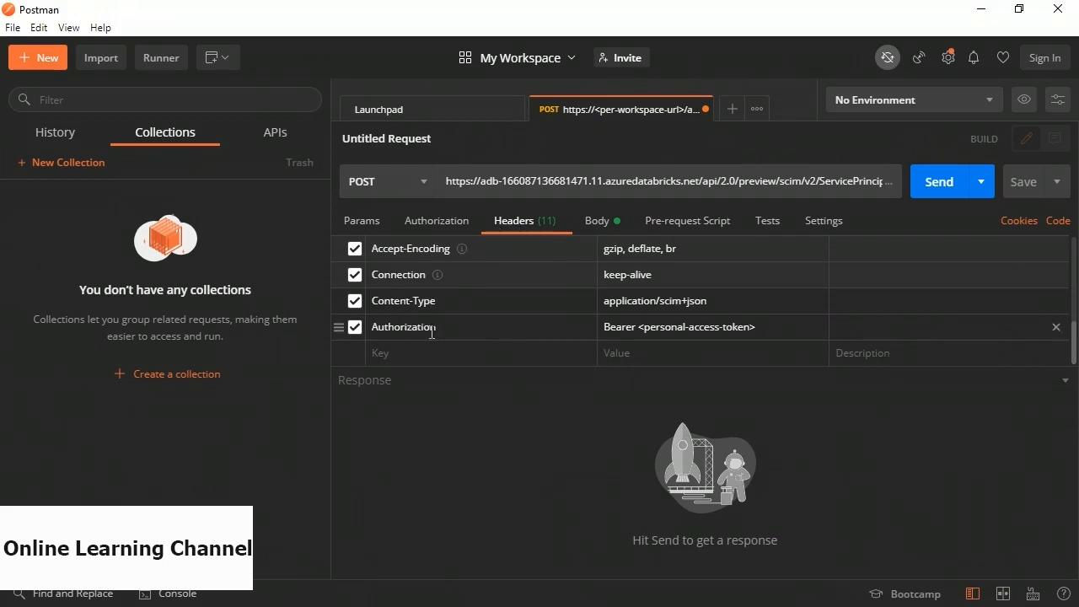
Swap <personal-access-token> after Bearer in the Authorization header for the copied Databricks token.
{"action": "left_click", "coordinate": [664, 329]}
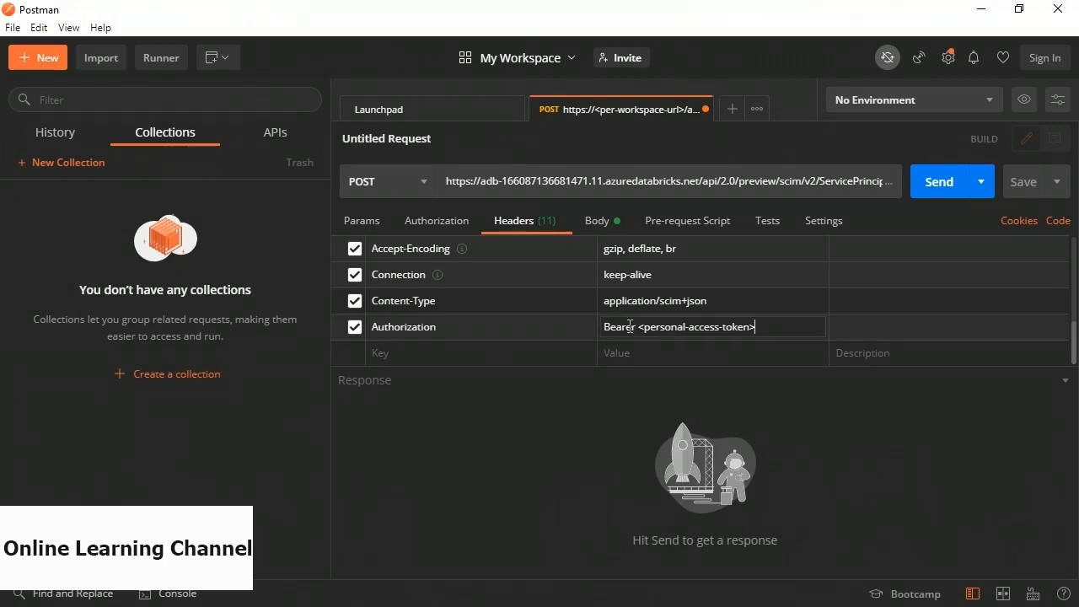
{"action": "left_click_drag", "start_coordinate": [638, 327], "coordinate": [761, 328]}
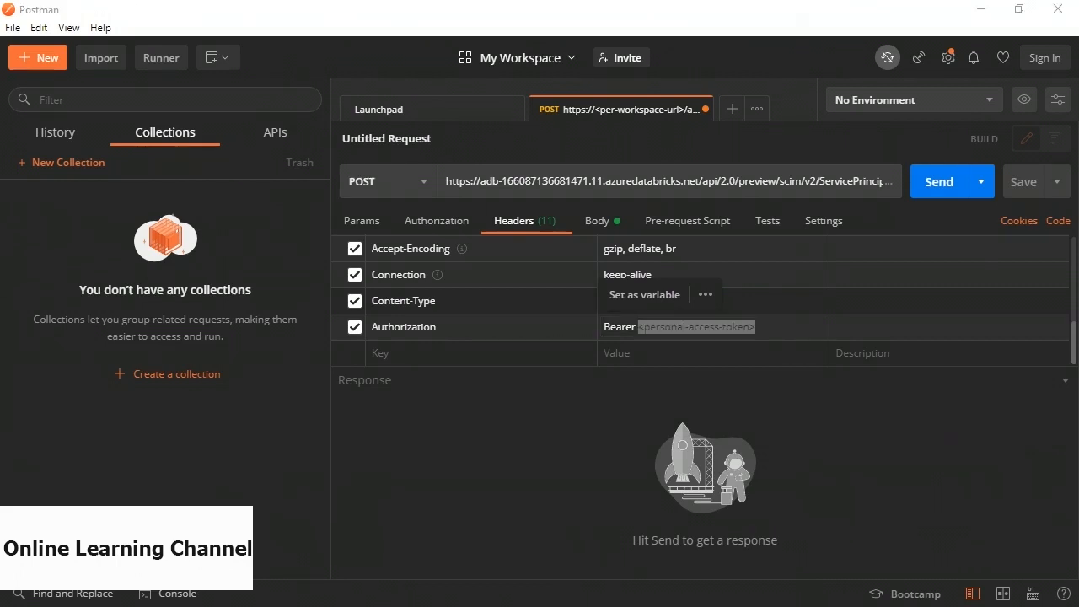
{"action": "left_click", "coordinate": [743, 337]}
{"action": "left_click", "coordinate": [637, 329]}
{"action": "left_click_drag", "start_coordinate": [636, 329], "coordinate": [761, 329]}
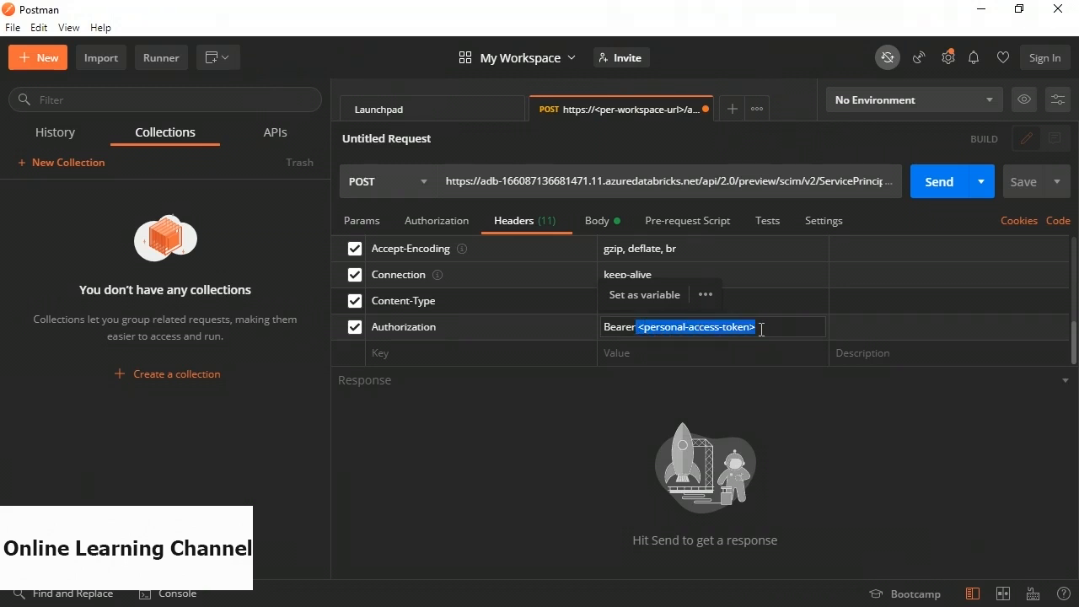
{"action": "key", "text": "BackSpace"}
{"action": "key", "text": "ctrl+v"}
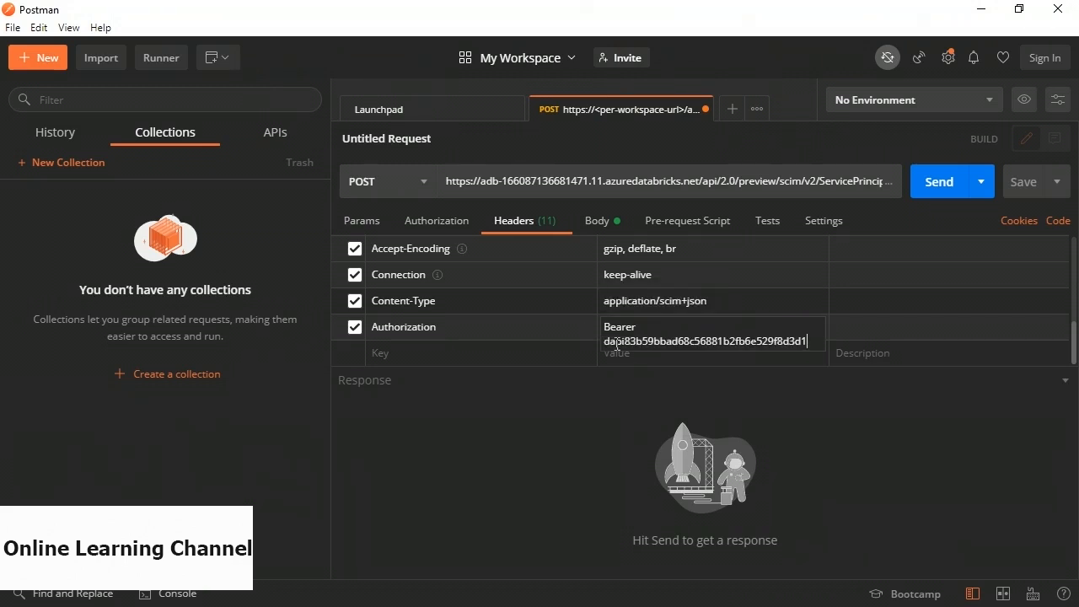
{"action": "left_click", "coordinate": [645, 409]}
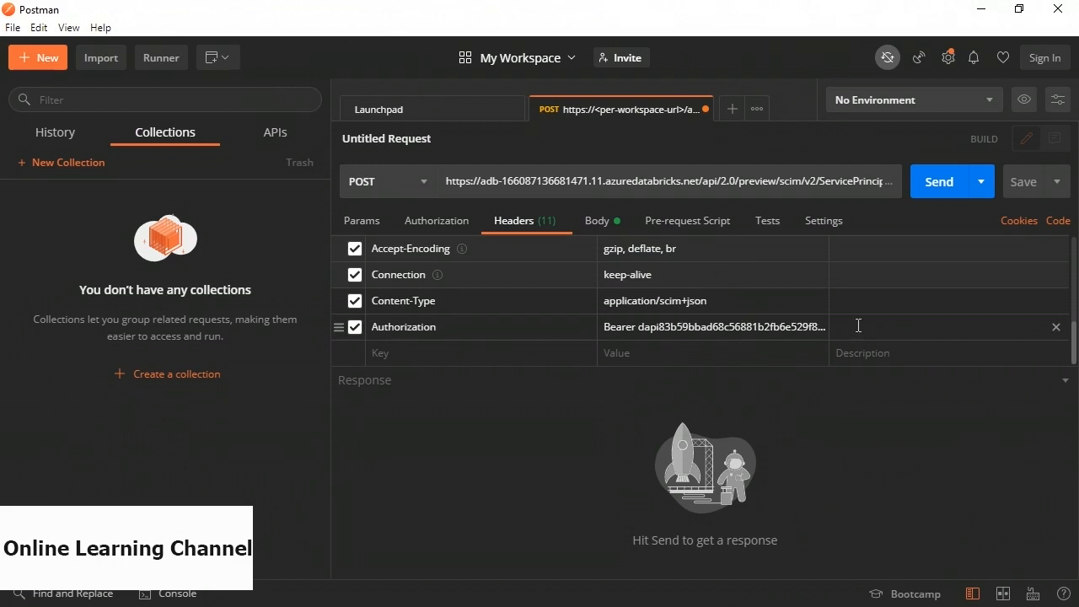
{"action": "left_click", "coordinate": [596, 224]}
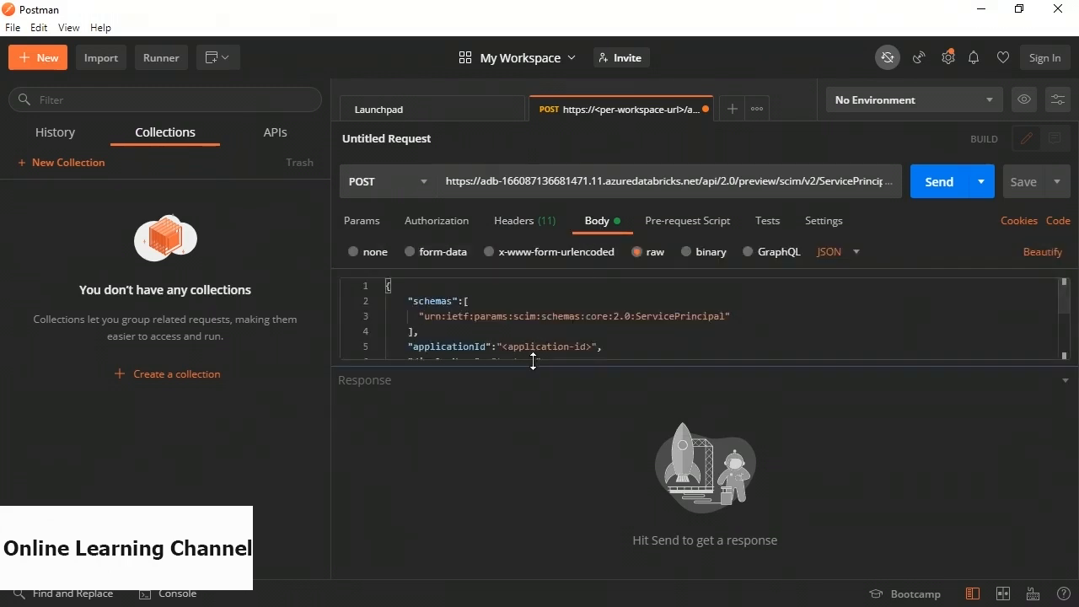
Paste the demo-reg client ID as applicationId and change displayName from test-sp to demo-service-account.
{"action": "left_click_drag", "start_coordinate": [533, 366], "coordinate": [527, 456]}
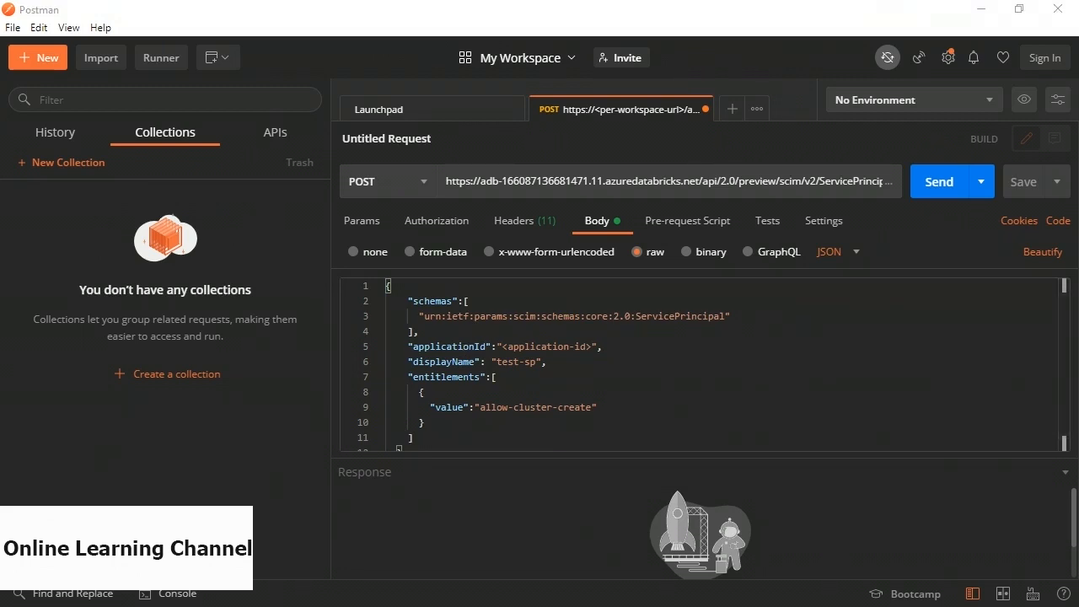
{"action": "left_click_drag", "start_coordinate": [505, 347], "coordinate": [595, 349]}
{"action": "key", "text": "ctrl+v"}
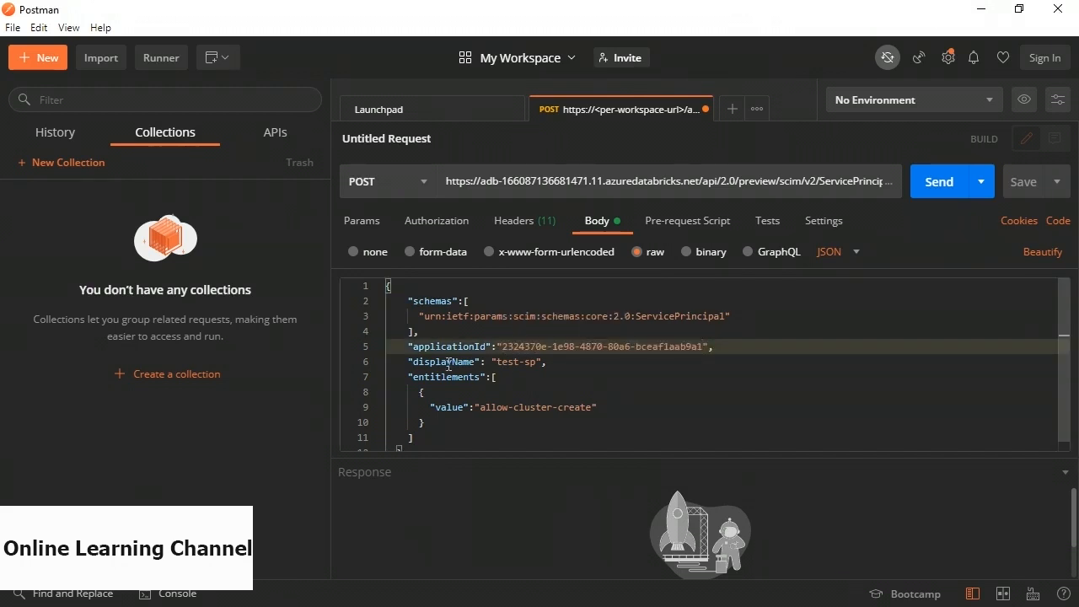
{"action": "left_click_drag", "start_coordinate": [497, 362], "coordinate": [537, 364]}
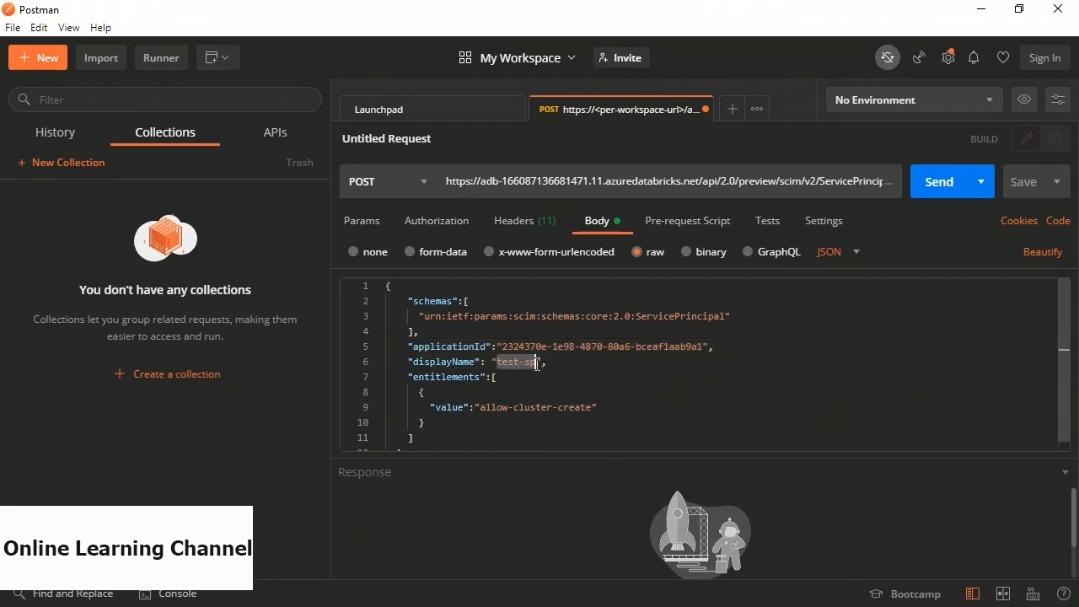
{"action": "type", "text": "demo-"}
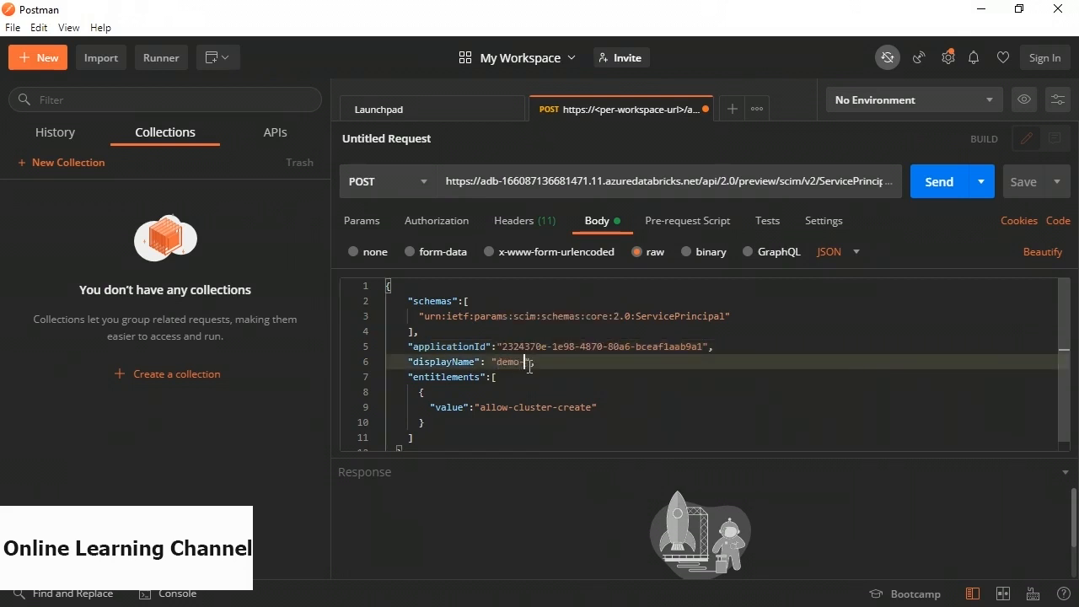
{"action": "type", "text": "service"}
{"action": "type", "text": "-account"}
{"action": "left_click", "coordinate": [536, 430]}
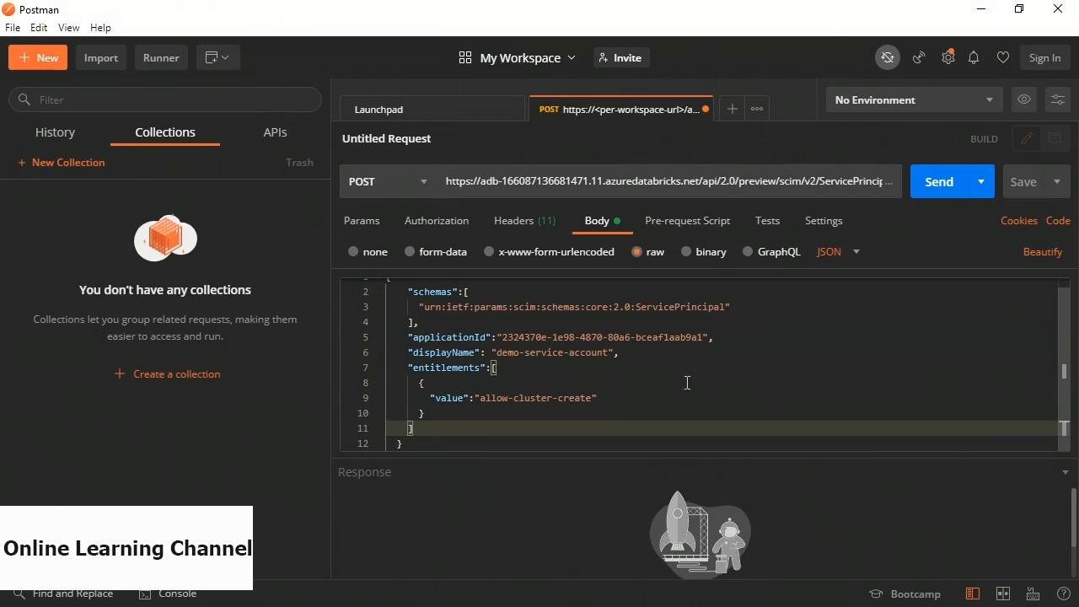
Send the request creating the demo-service-account service principal and confirm the 201 Created response.
{"action": "left_click", "coordinate": [938, 182]}
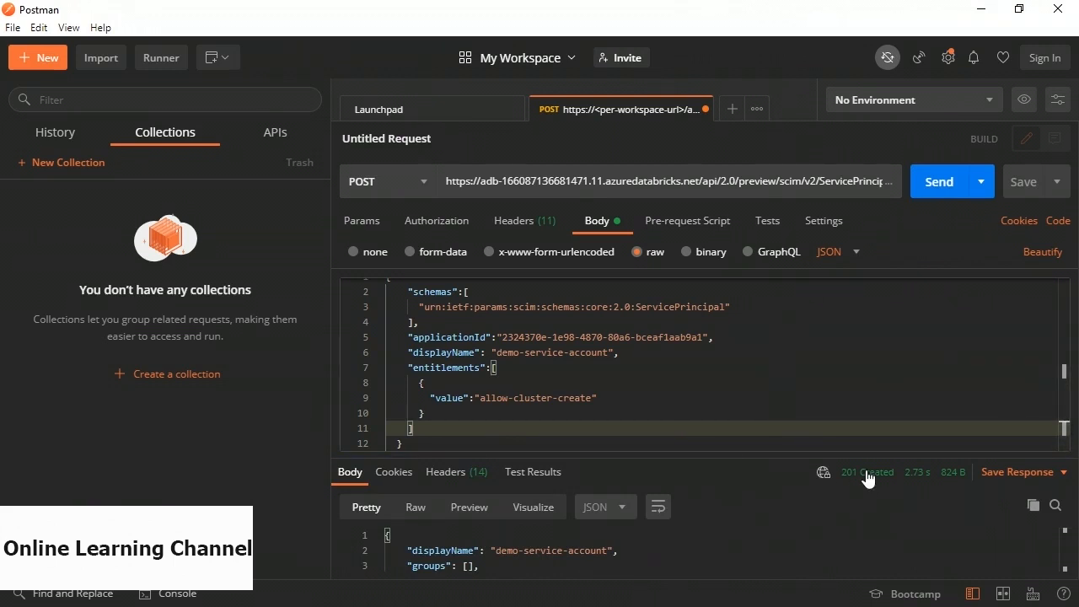
{"action": "mouse_move", "coordinate": [866, 478]}
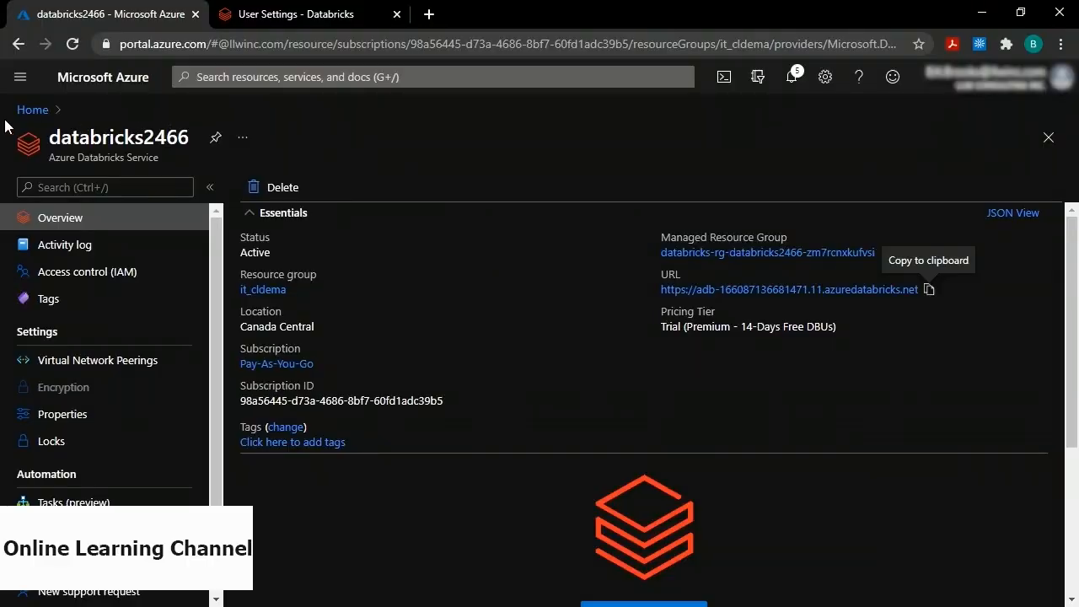
From Home, find Key Vault in the Marketplace and open its Create key vault form.
{"action": "left_click", "coordinate": [29, 111]}
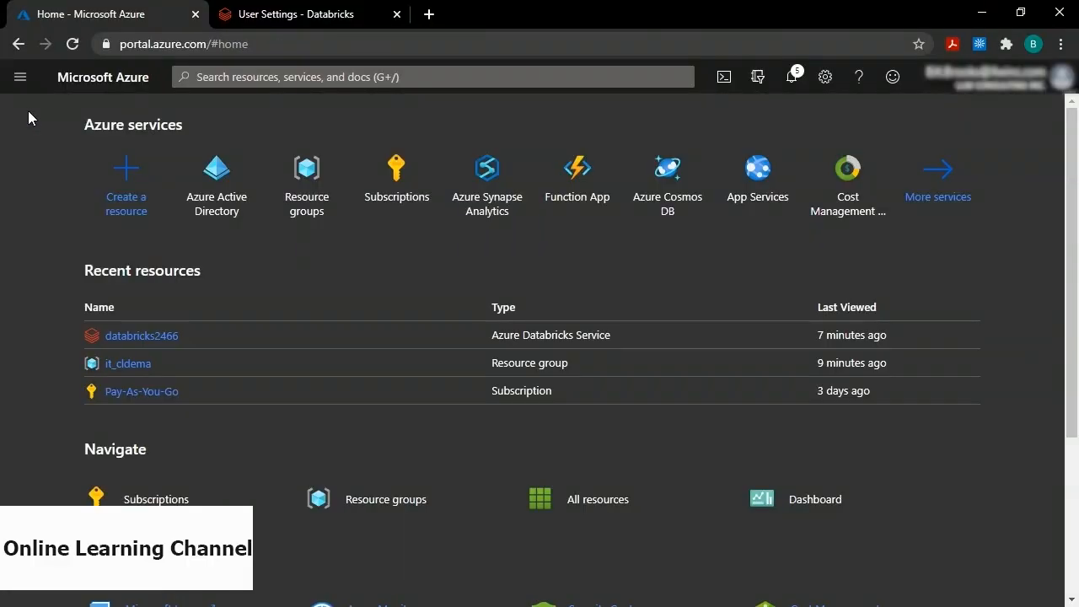
{"action": "left_click", "coordinate": [125, 172]}
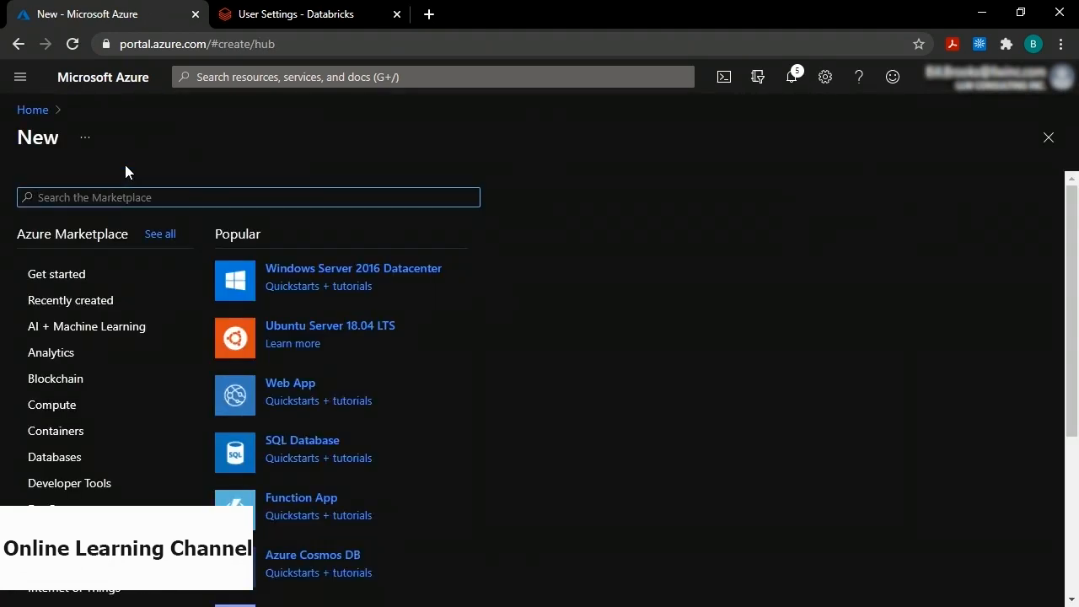
{"action": "type", "text": "key vault"}
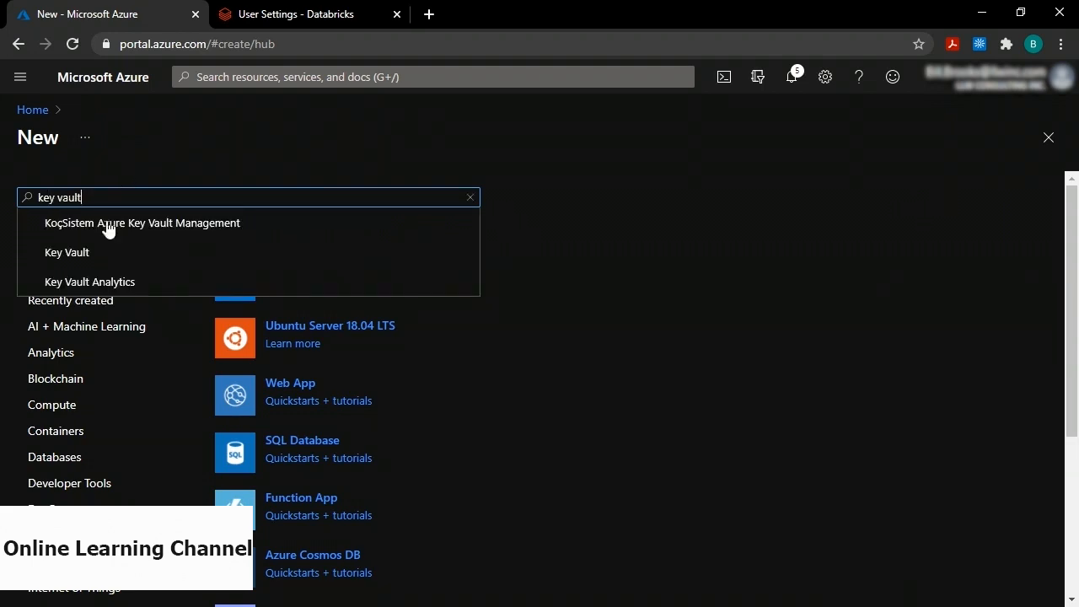
{"action": "left_click", "coordinate": [93, 265]}
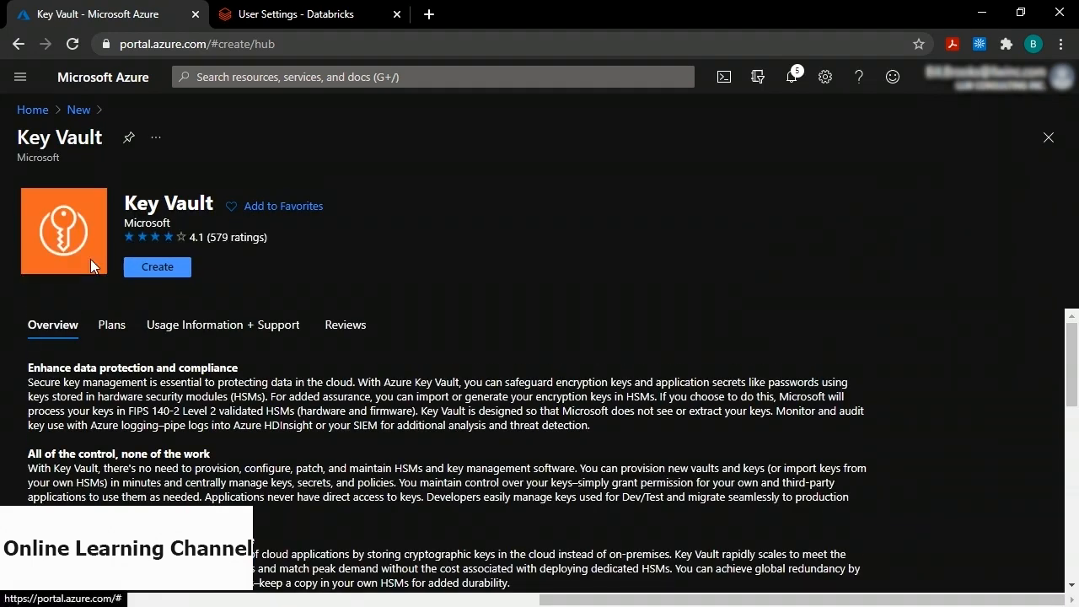
{"action": "left_click", "coordinate": [166, 268]}
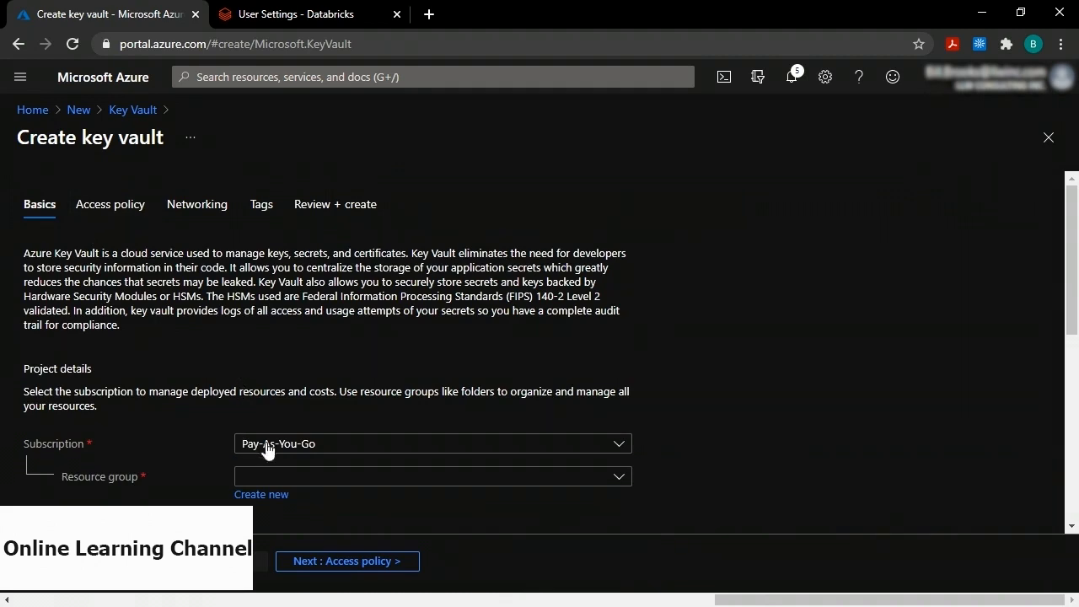
Set resource group it_cldema, name keyvault2466 and region Canada Central, then run Review + create.
{"action": "left_click", "coordinate": [267, 479]}
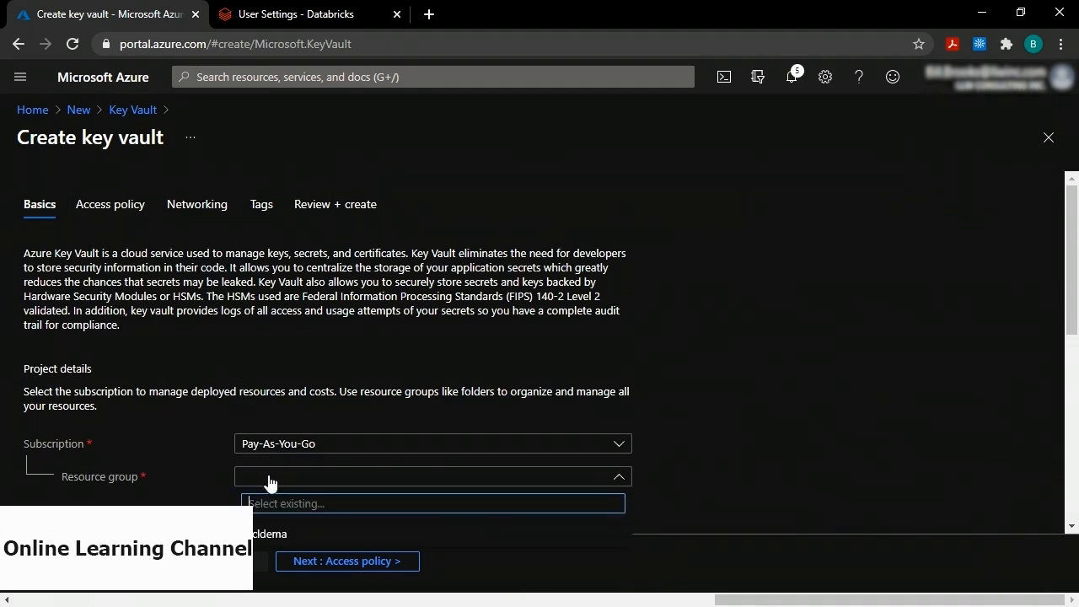
{"action": "left_click", "coordinate": [272, 536]}
{"action": "scroll", "coordinate": [700, 424], "scroll_direction": "down", "scroll_amount": 3}
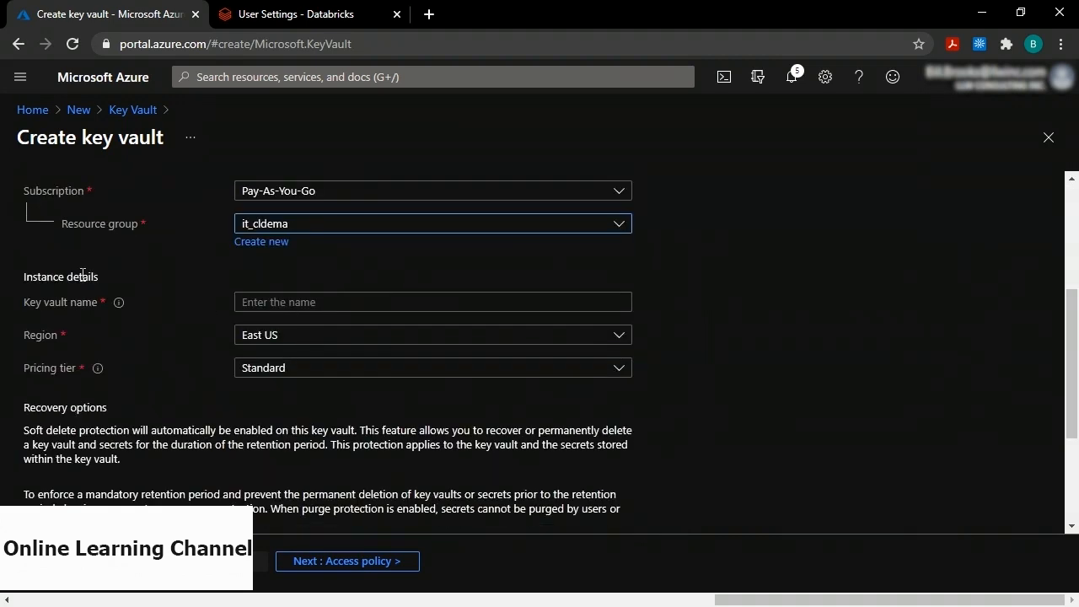
{"action": "left_click", "coordinate": [300, 301]}
{"action": "type", "text": "k"}
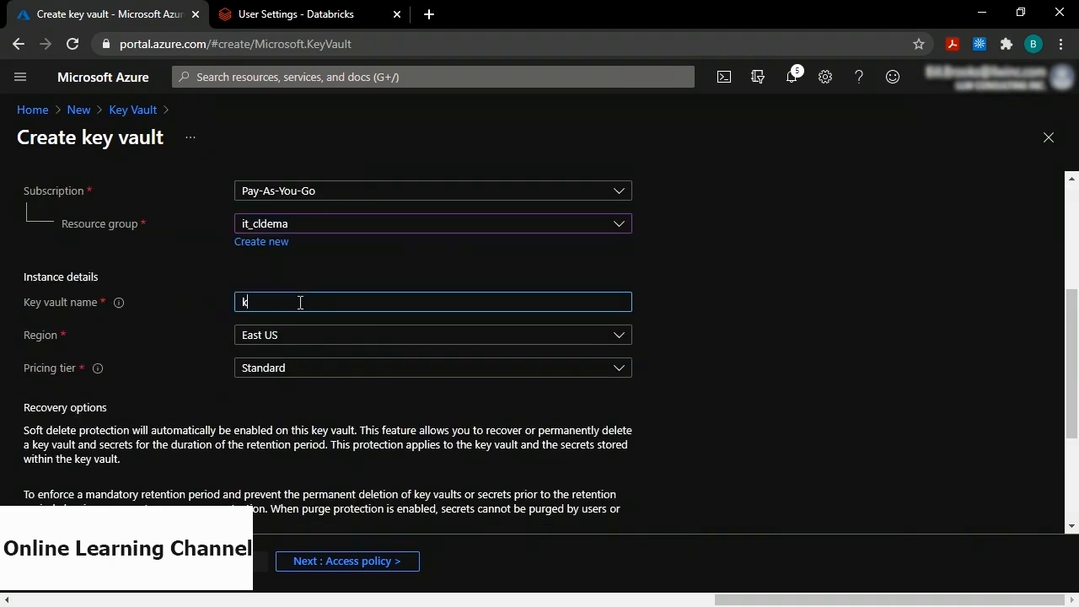
{"action": "type", "text": "eyvault2466"}
{"action": "left_click", "coordinate": [292, 341]}
{"action": "scroll", "coordinate": [317, 437], "scroll_direction": "down", "scroll_amount": 2}
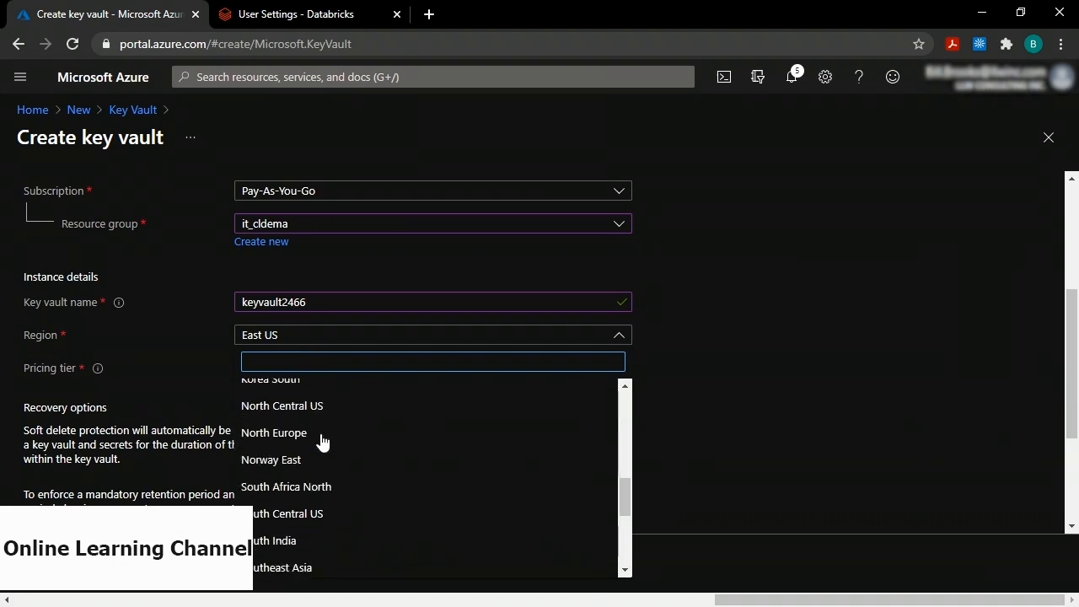
{"action": "scroll", "coordinate": [322, 440], "scroll_direction": "down", "scroll_amount": 3}
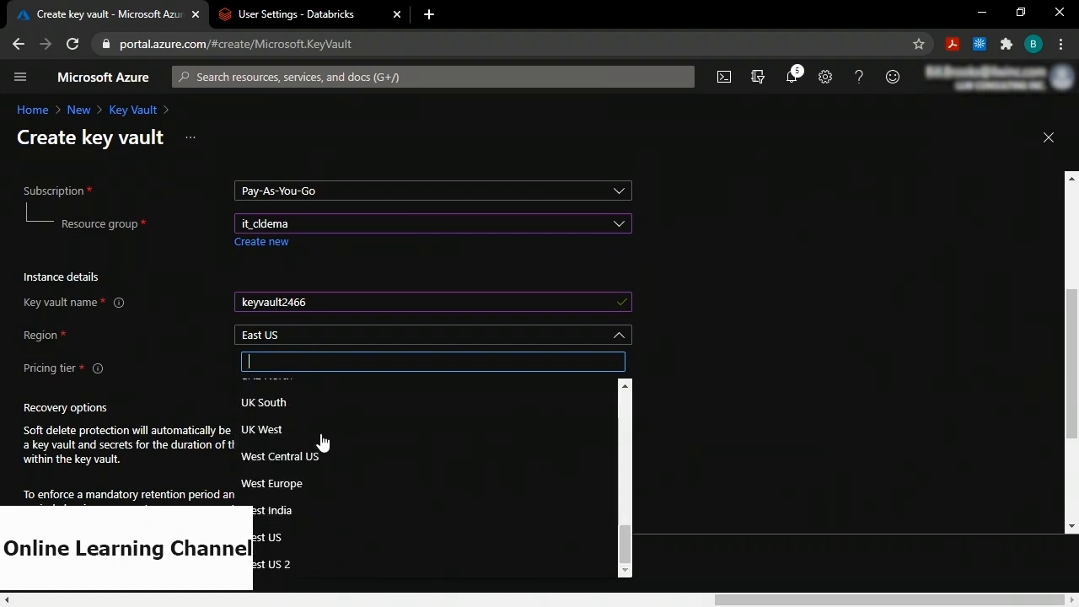
{"action": "scroll", "coordinate": [320, 440], "scroll_direction": "up", "scroll_amount": 7}
{"action": "left_click", "coordinate": [282, 383]}
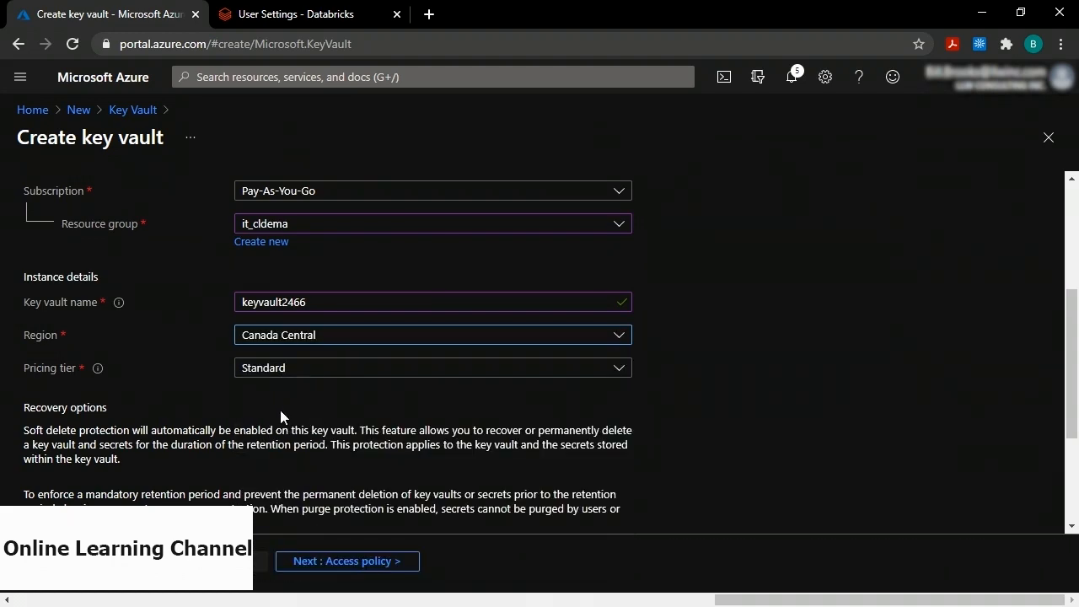
{"action": "left_click", "coordinate": [76, 561]}
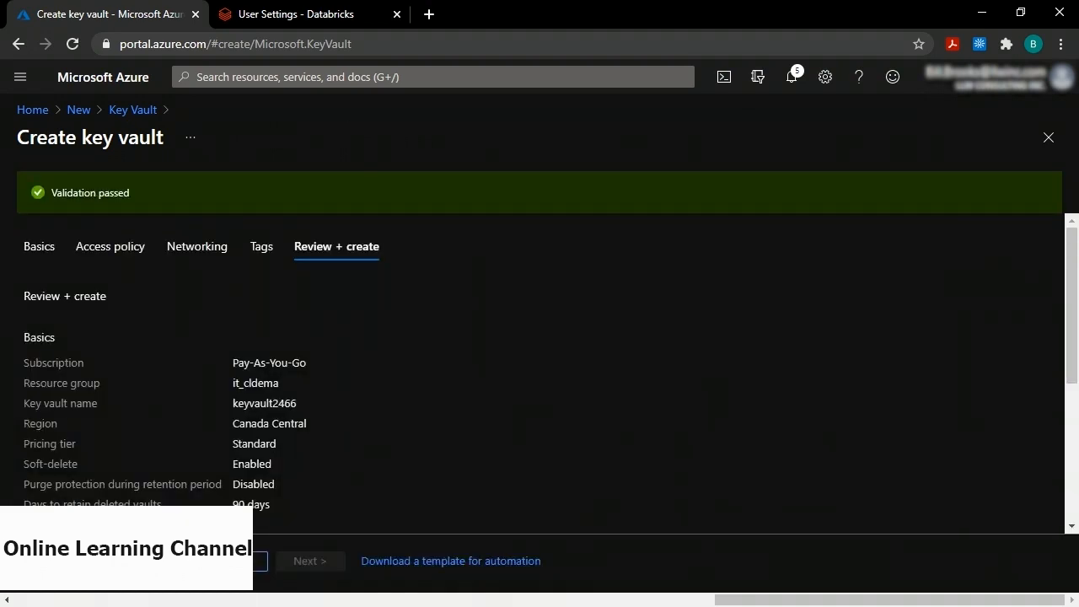
Create keyvault2466, then open its Secrets and the Generate/Import secret form.
{"action": "left_click", "coordinate": [76, 561]}
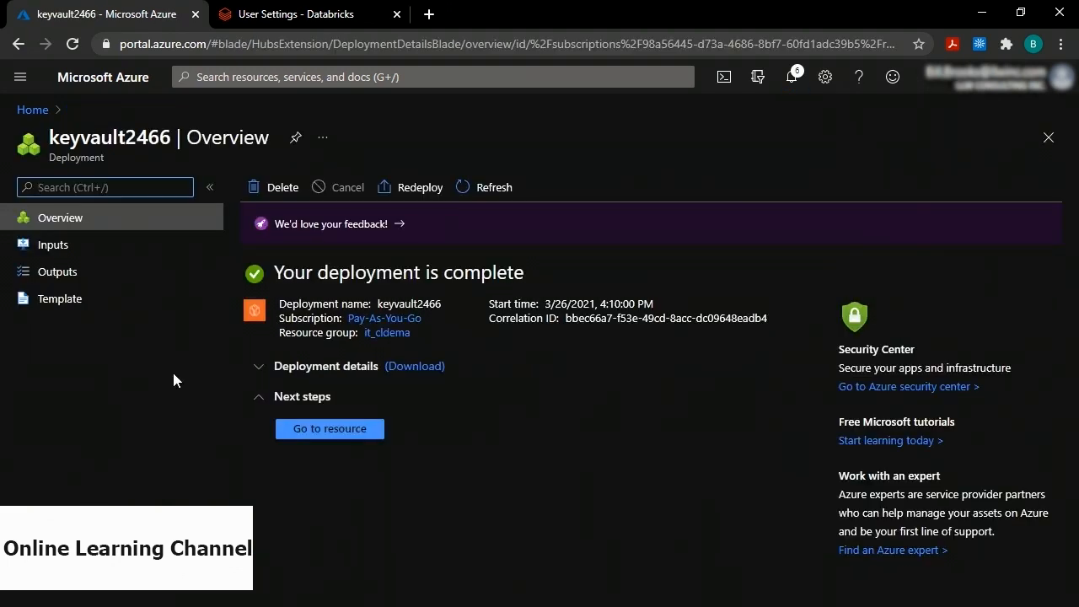
{"action": "left_click", "coordinate": [346, 432]}
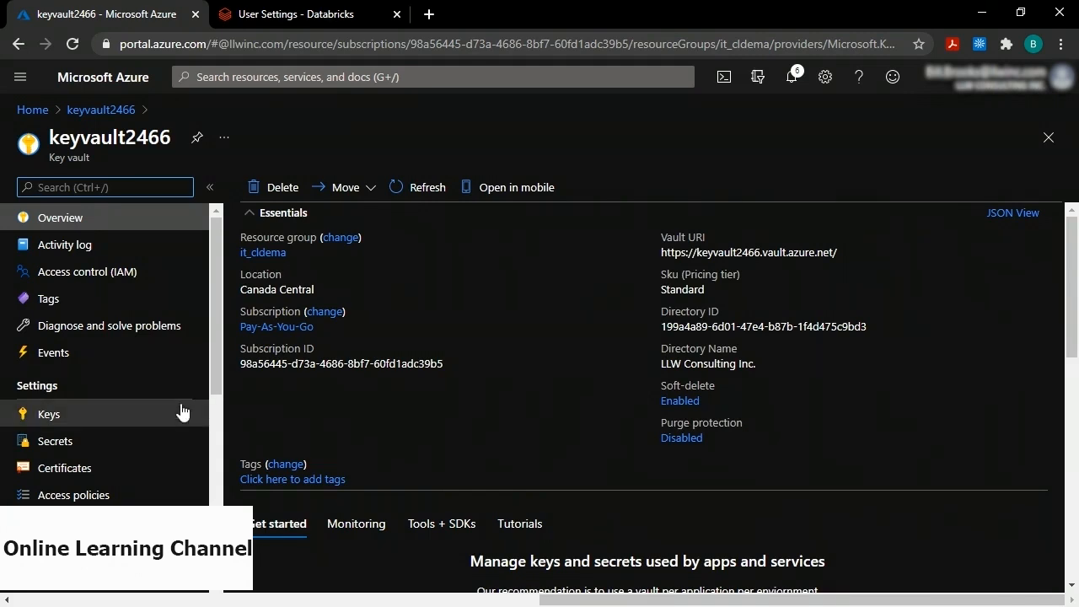
{"action": "left_click", "coordinate": [55, 446]}
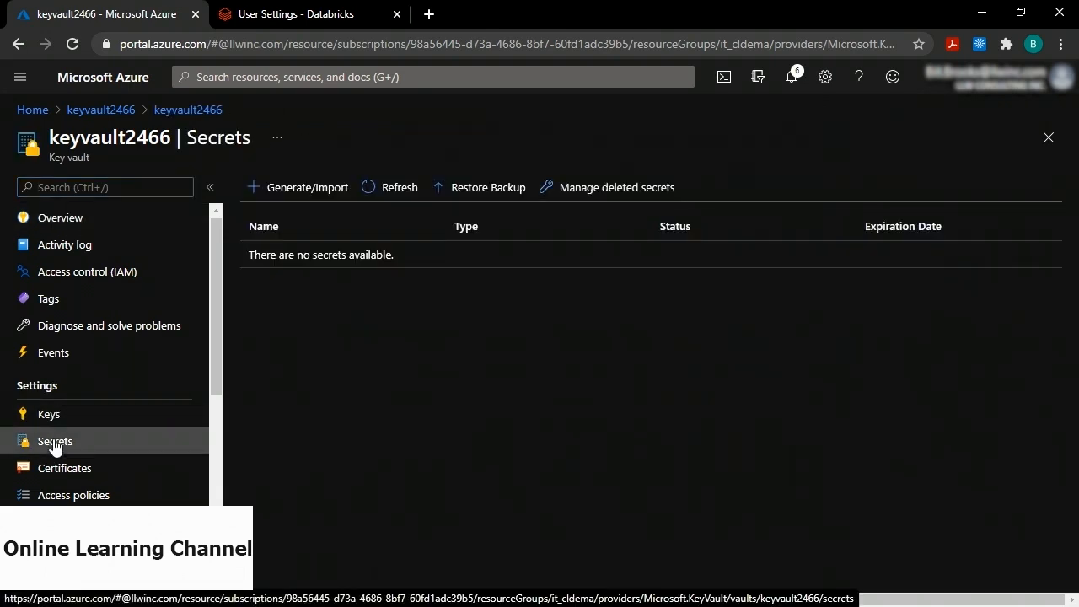
{"action": "left_click", "coordinate": [312, 189]}
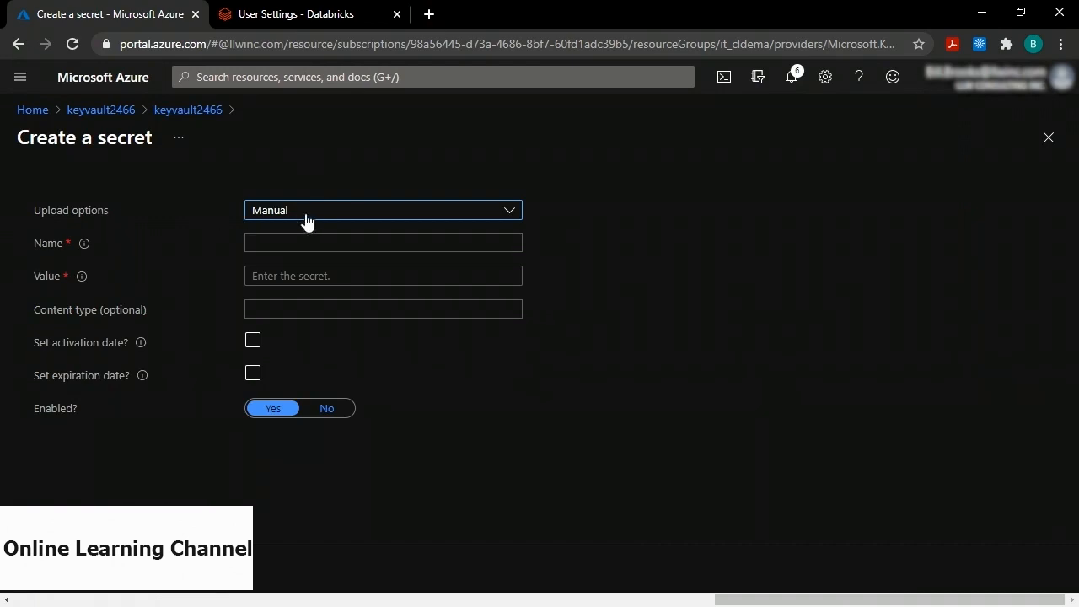
Name the secret demo-secret, paste the copied secret value into Value, and create it.
{"action": "left_click", "coordinate": [269, 242]}
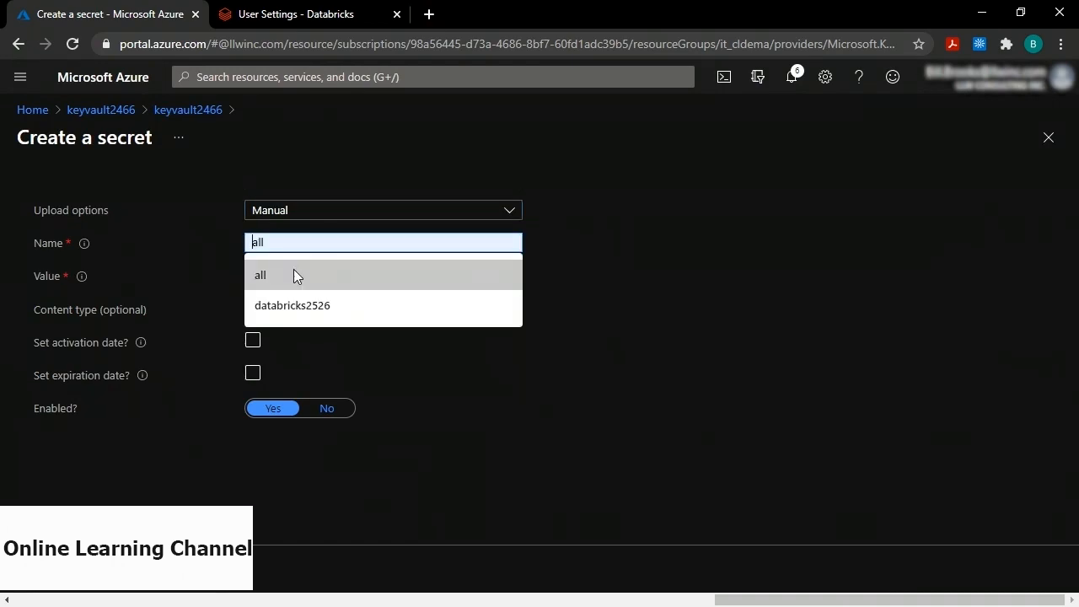
{"action": "type", "text": "demo-se"}
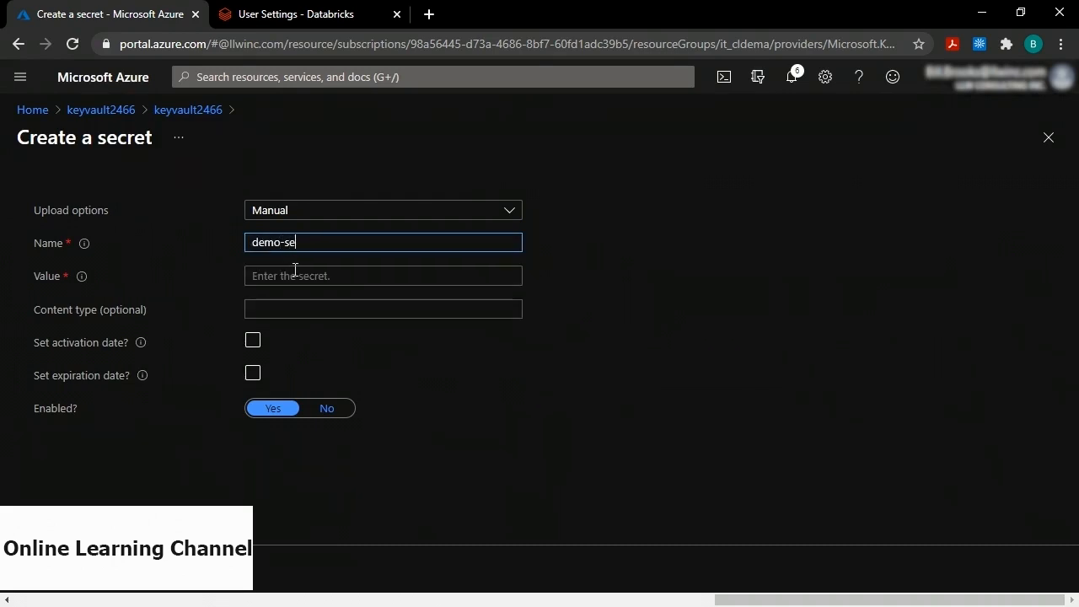
{"action": "type", "text": "cret"}
{"action": "left_click_drag", "start_coordinate": [321, 242], "coordinate": [240, 244]}
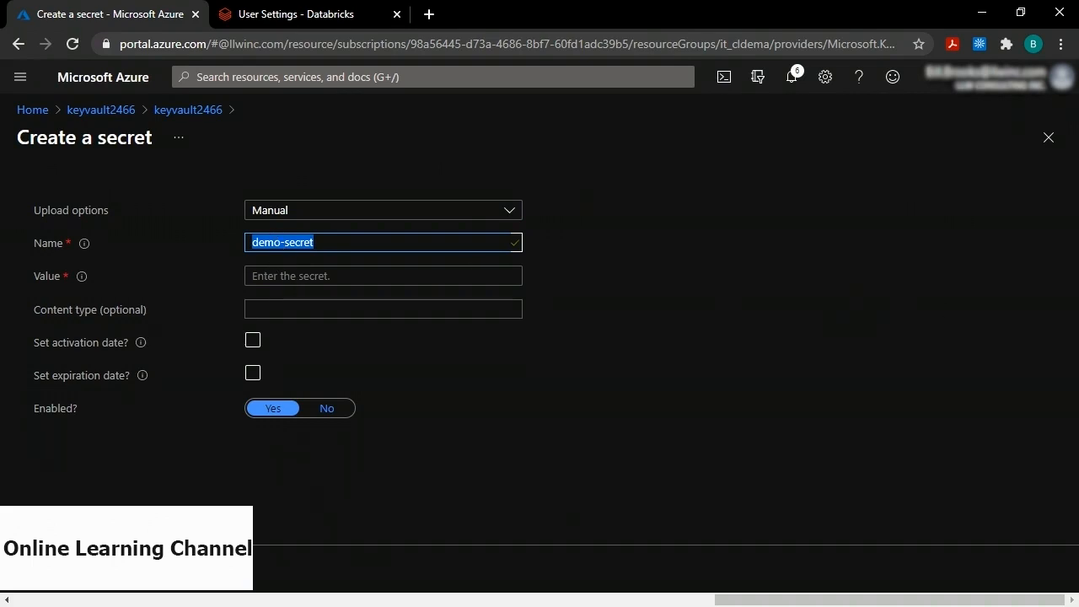
{"action": "left_click", "coordinate": [293, 274]}
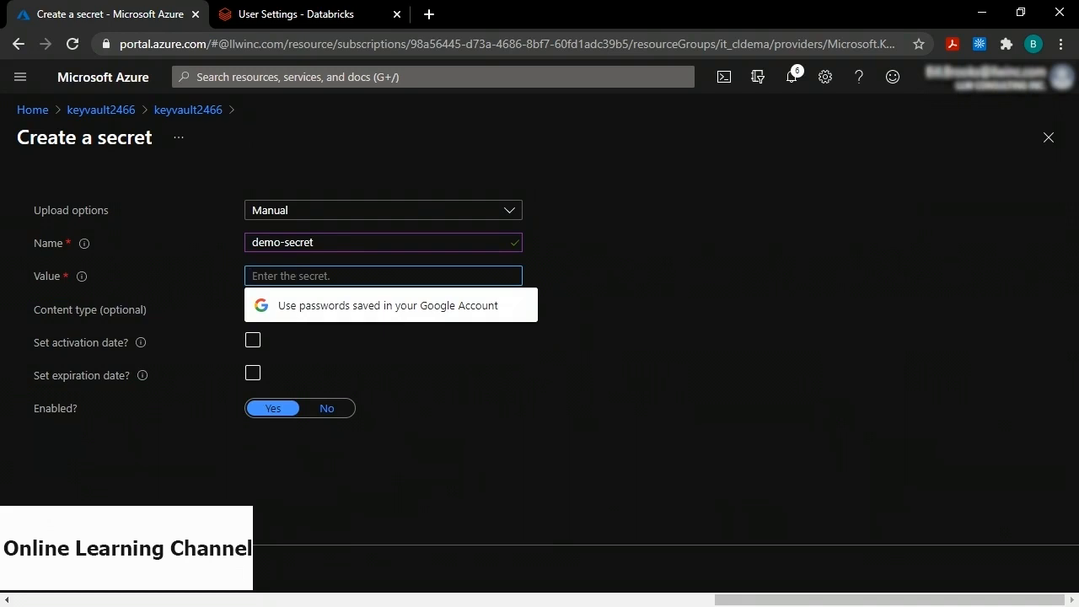
{"action": "key", "text": "alt+Tab"}
{"action": "left_click", "coordinate": [318, 309]}
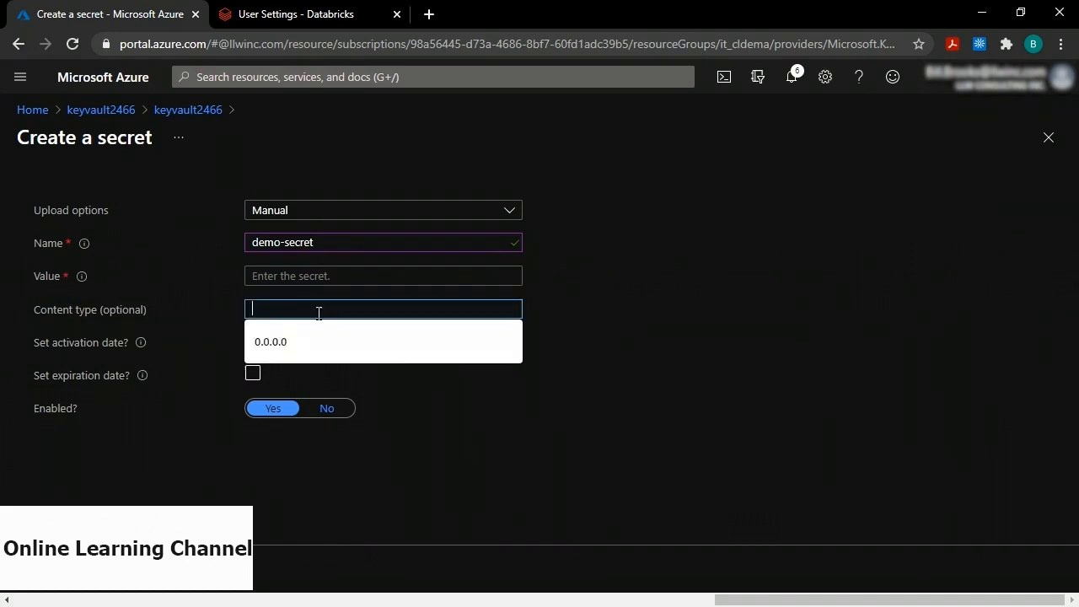
{"action": "left_click", "coordinate": [324, 278]}
{"action": "key", "text": "ctrl+v"}
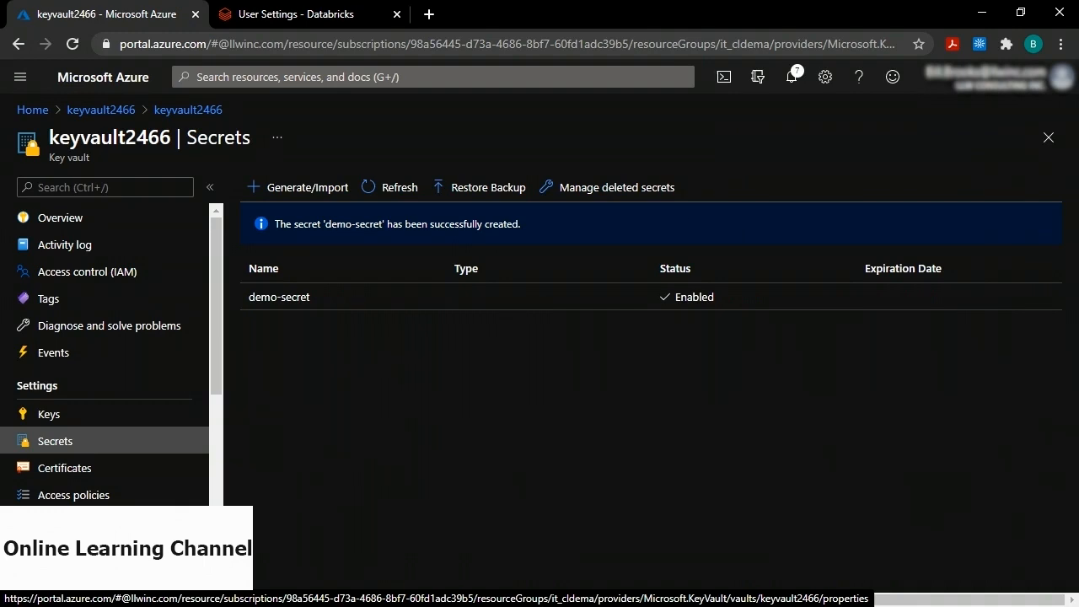
{"action": "left_click", "coordinate": [32, 110]}
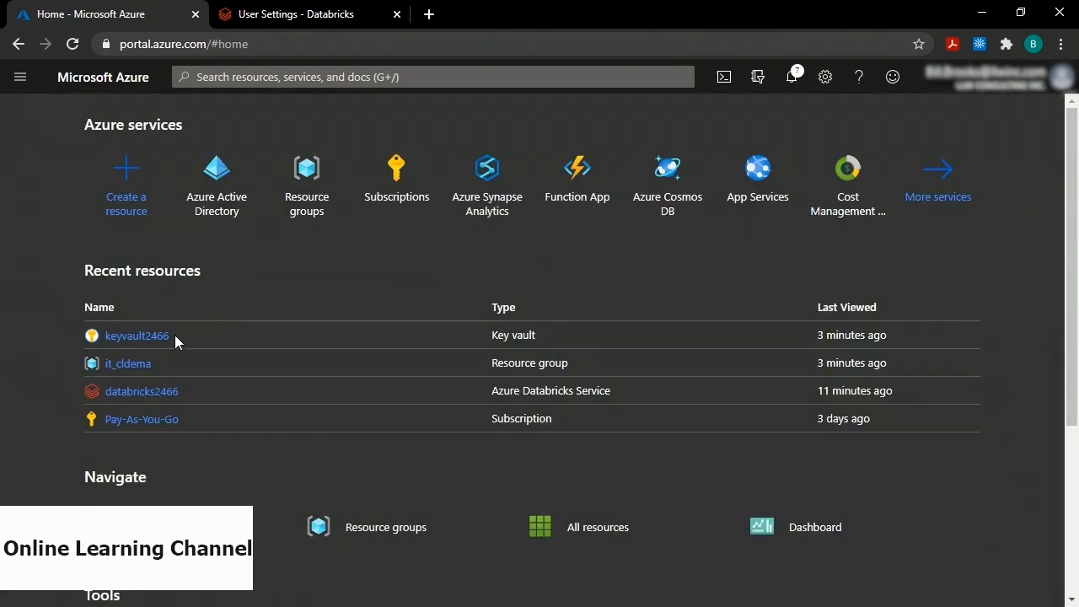
Open the databricks2466 workspace from recent resources, then open a new empty browser tab.
{"action": "left_click", "coordinate": [152, 391]}
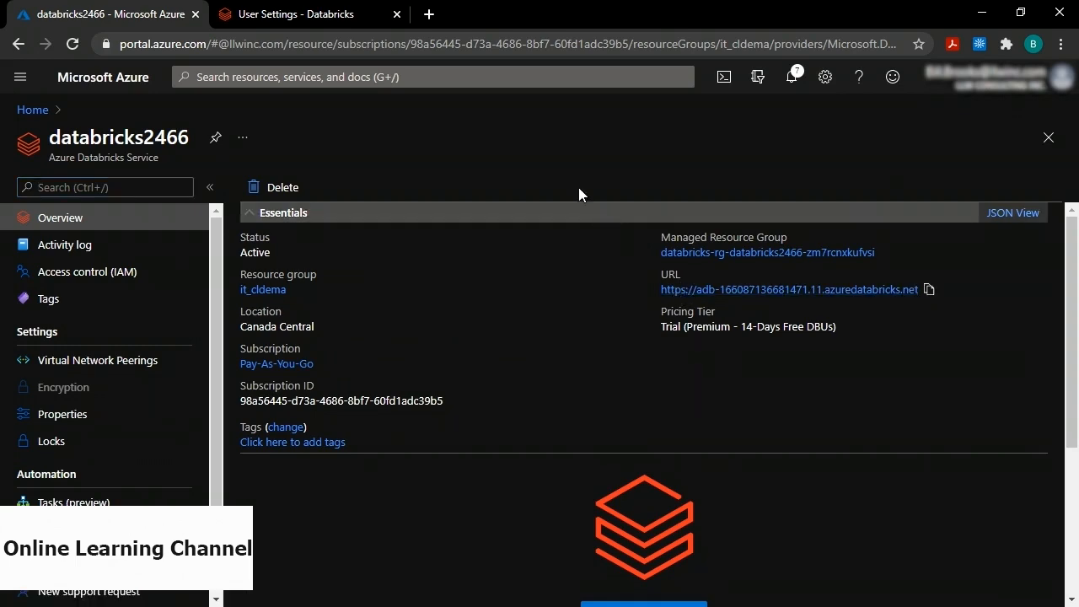
{"action": "left_click", "coordinate": [429, 14]}
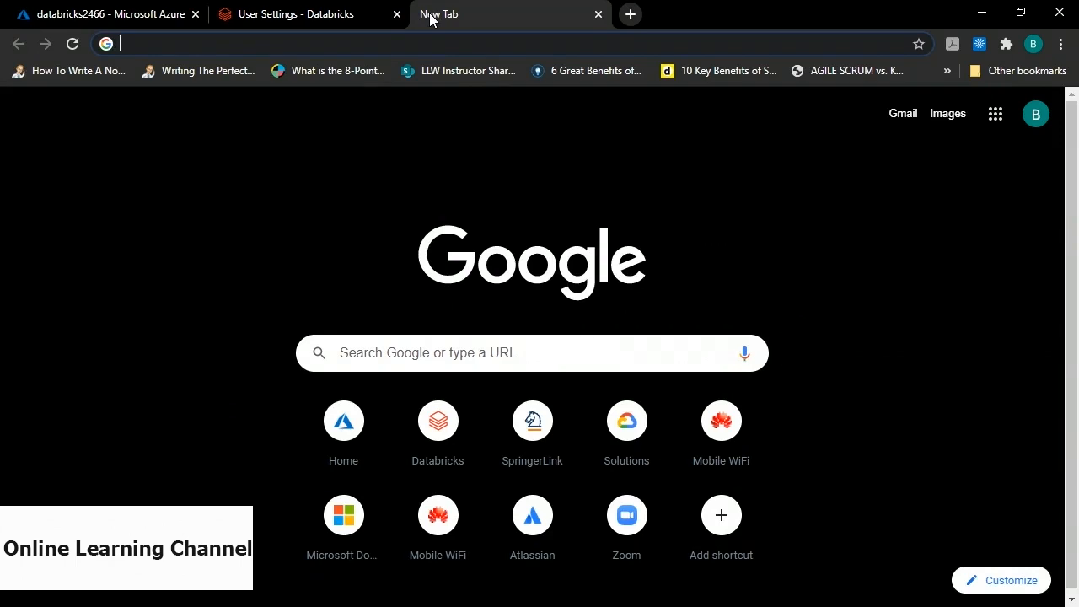
Load the pasted workspace URL with the /#secrets/createScope path appended.
{"action": "type", "text": "https://adb-166087136681471.11.azuredatabricks.net"}
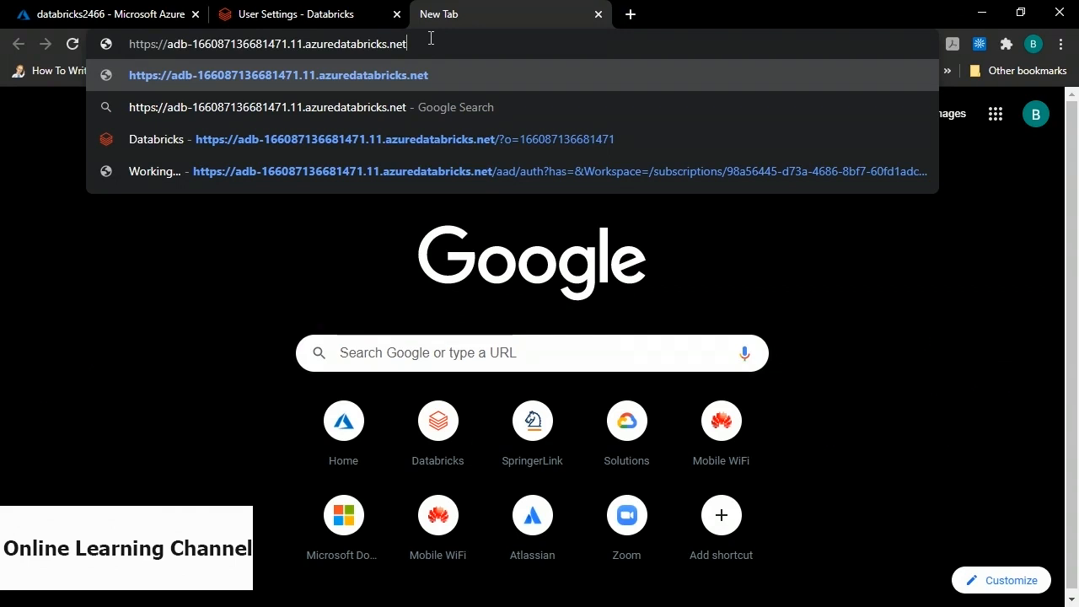
{"action": "type", "text": "/#secrets"}
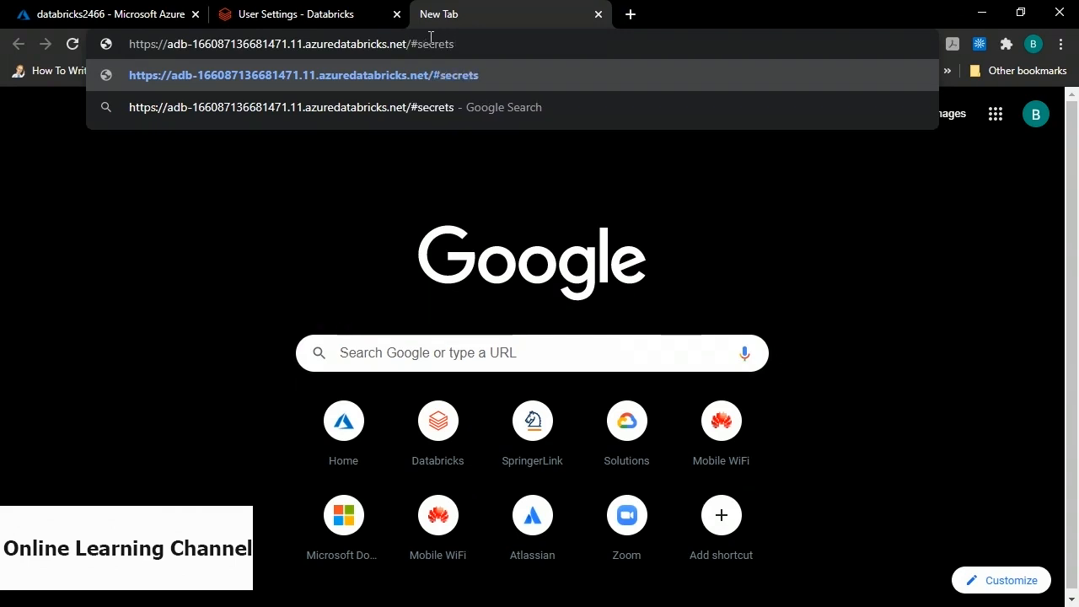
{"action": "type", "text": "/create"}
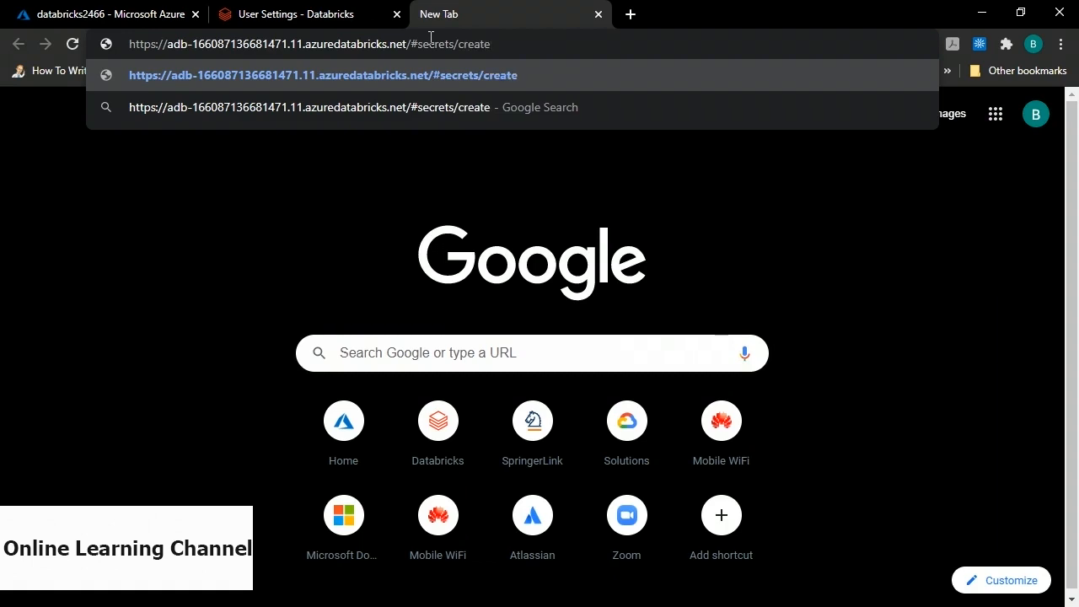
{"action": "type", "text": "Scrope"}
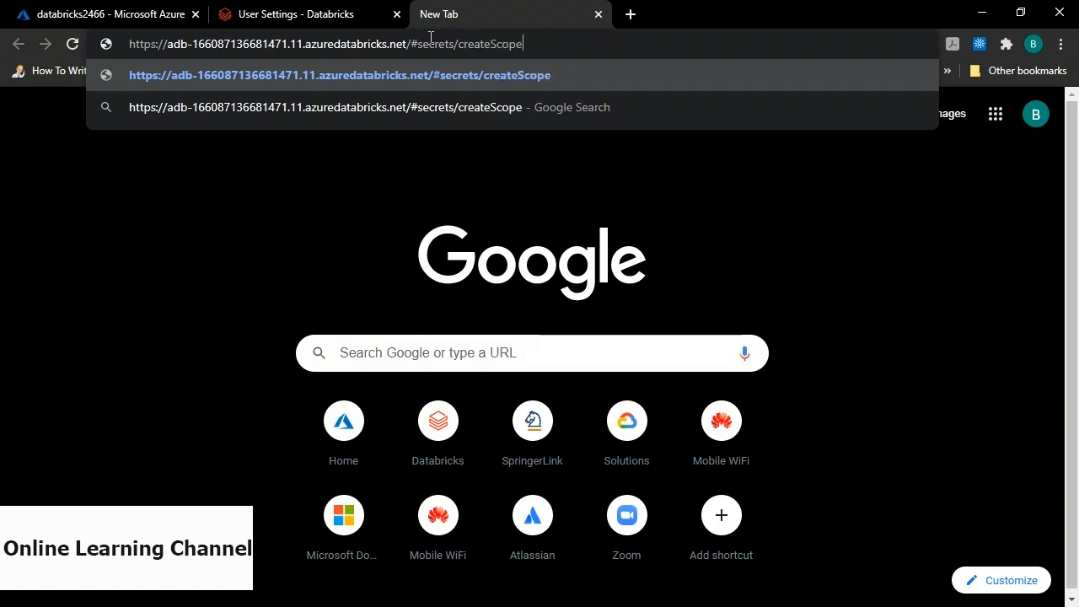
{"action": "key", "text": "Return"}
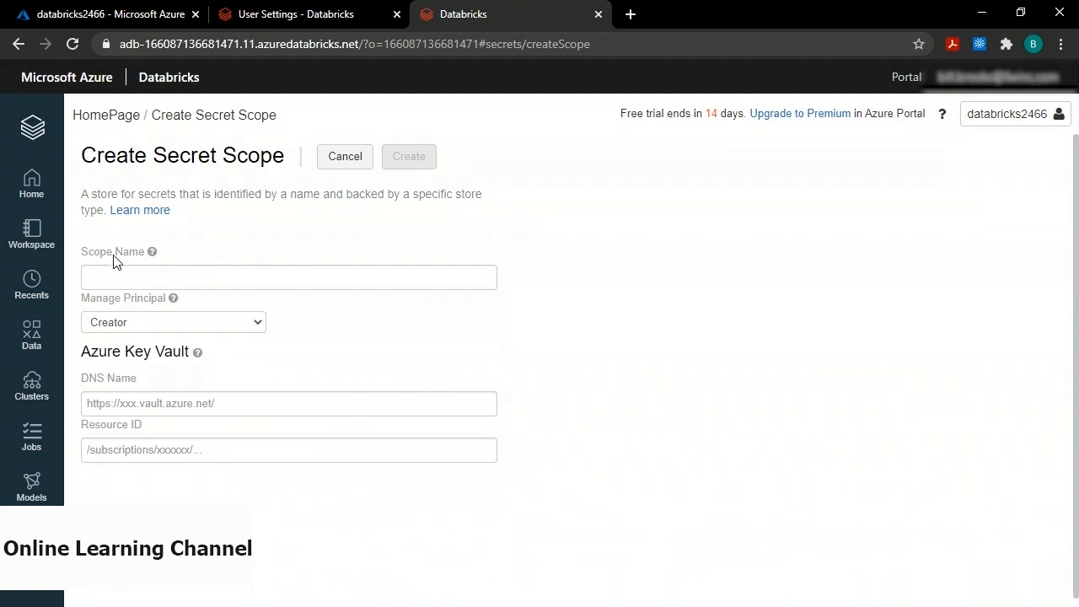
Enter demo-scope as the scope name, then switch back to the Azure portal tab.
{"action": "left_click", "coordinate": [126, 276]}
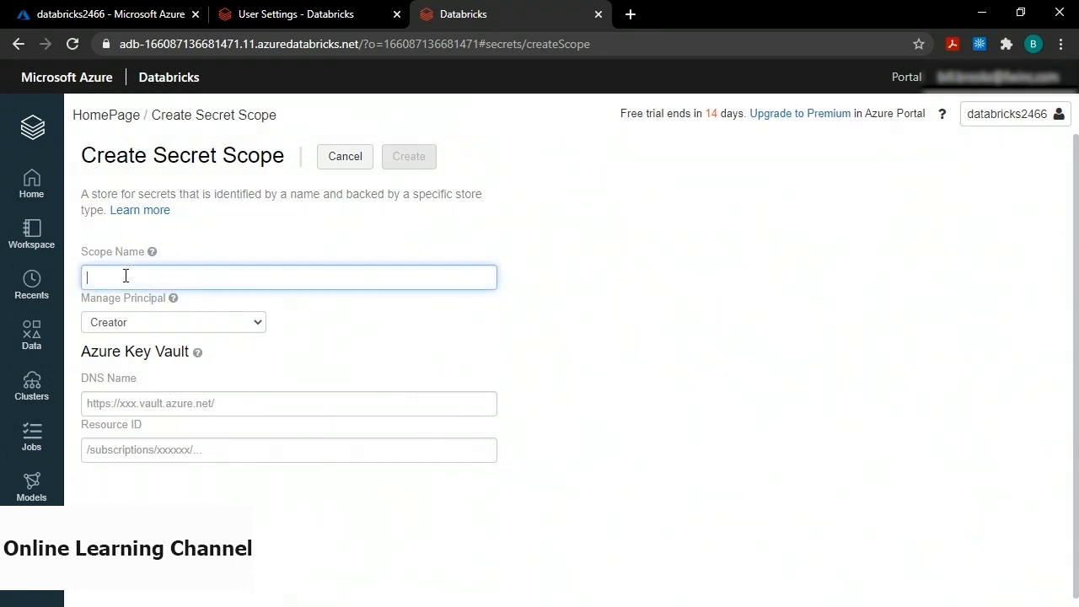
{"action": "type", "text": "demo-scope"}
{"action": "key", "text": "ctrl+a"}
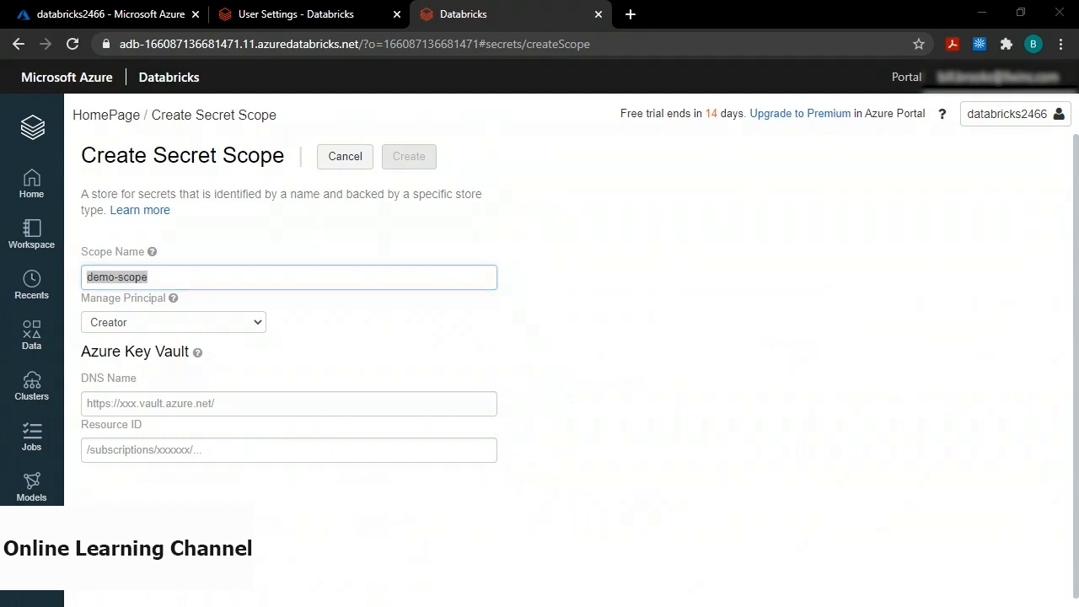
{"action": "left_click", "coordinate": [364, 348]}
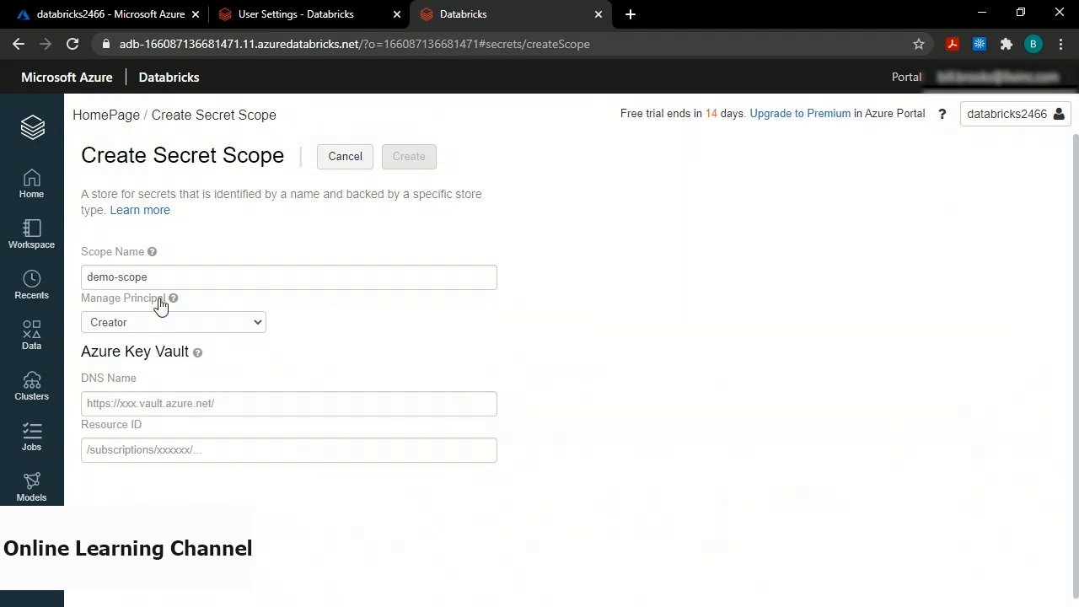
{"action": "left_click", "coordinate": [123, 17]}
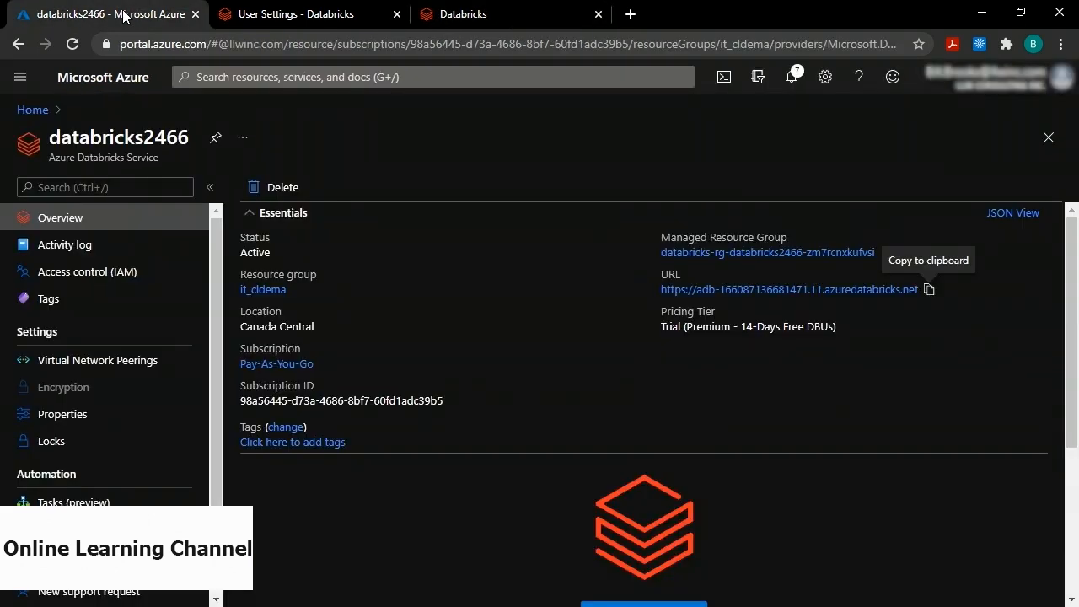
Copy keyvault2466's Vault URI from its Properties and return to the Databricks tab.
{"action": "left_click", "coordinate": [35, 110]}
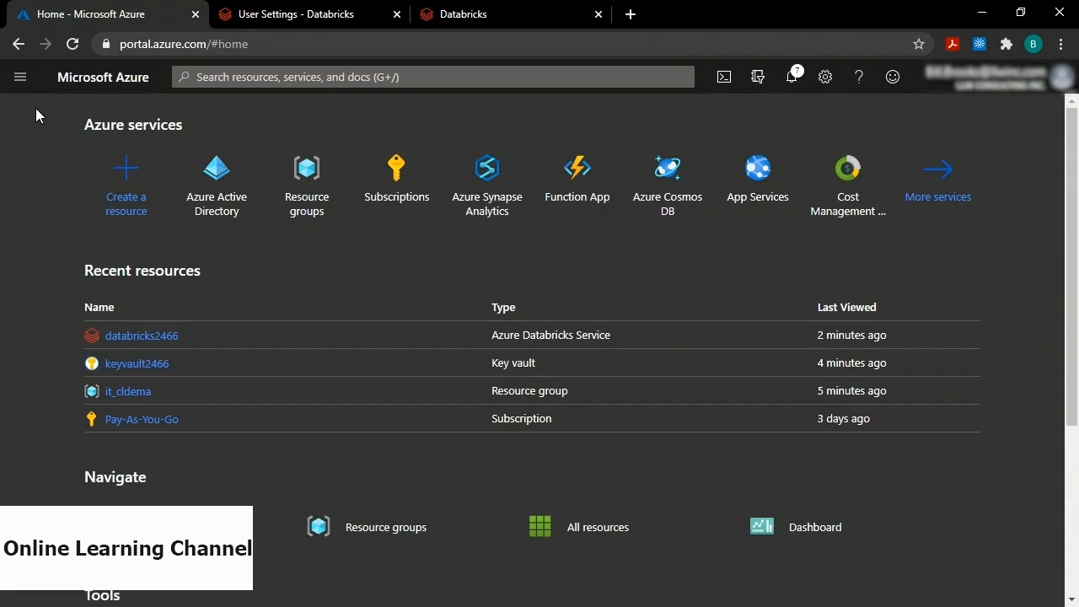
{"action": "left_click", "coordinate": [138, 364]}
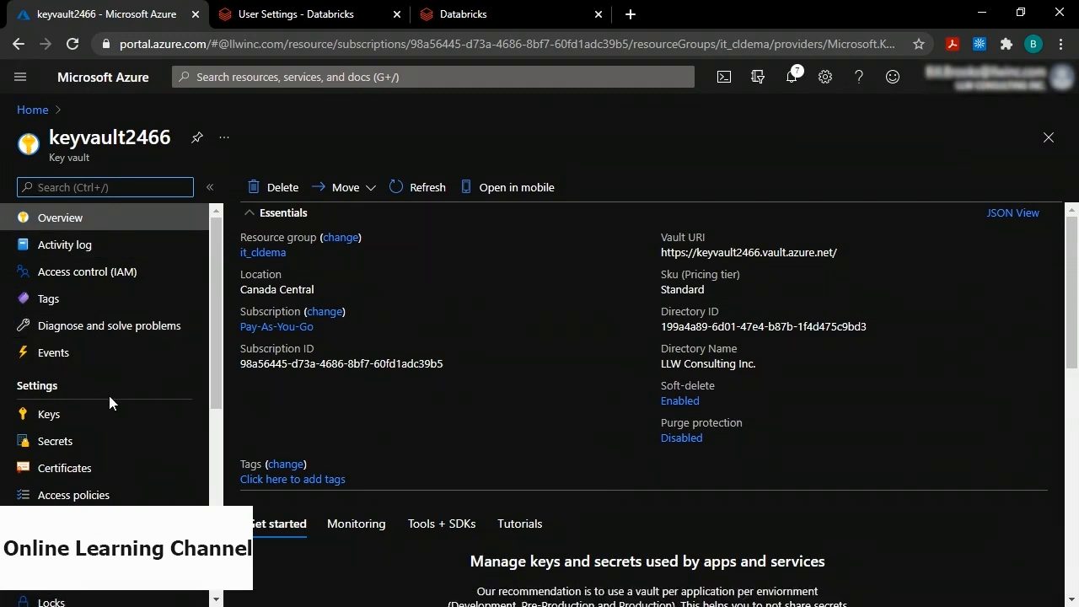
{"action": "scroll", "coordinate": [106, 396], "scroll_direction": "down", "scroll_amount": 2}
{"action": "left_click", "coordinate": [79, 412]}
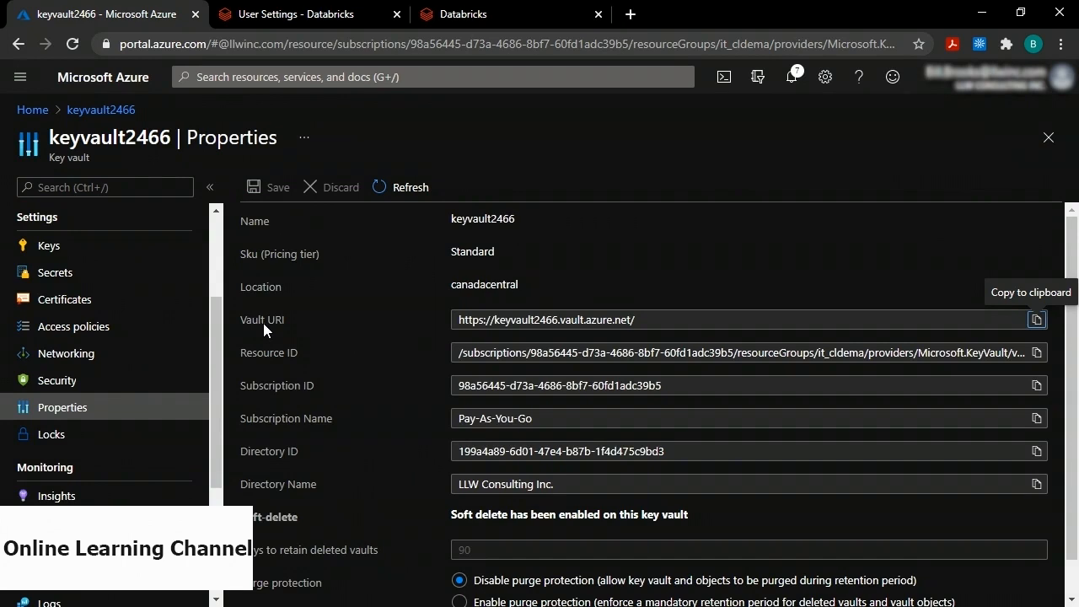
{"action": "left_click", "coordinate": [1036, 320]}
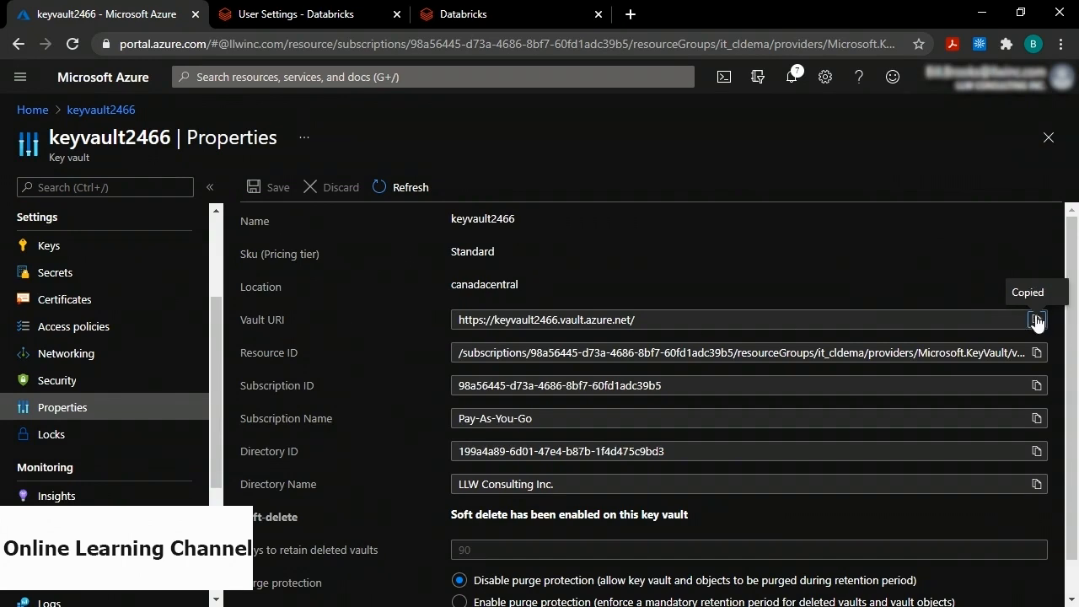
{"action": "left_click", "coordinate": [472, 19]}
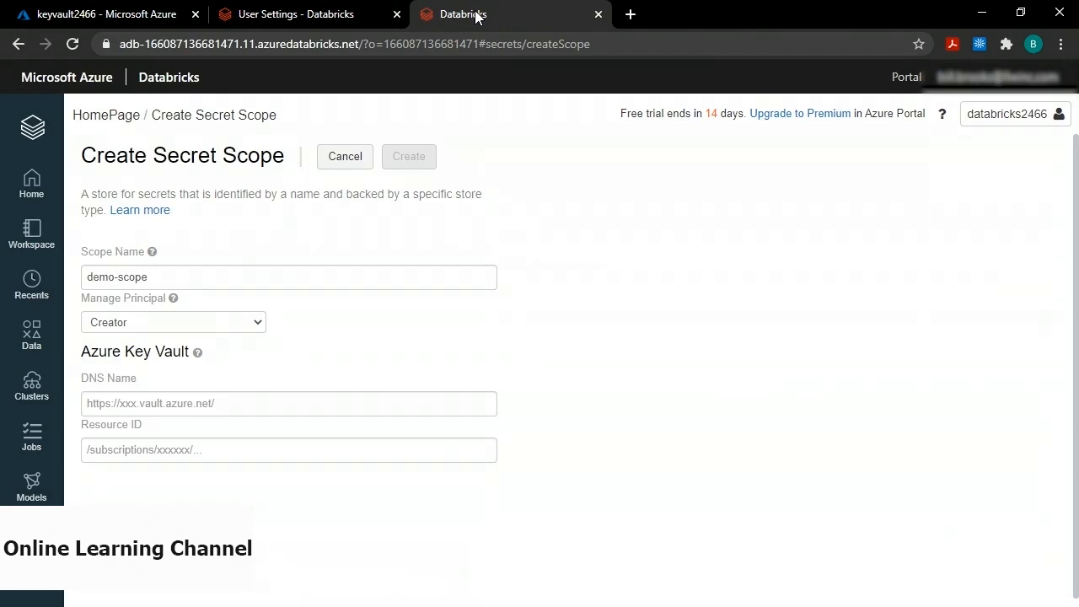
Fill in keyvault2466's Vault URI as DNS name and its Resource ID, then create demo-scope.
{"action": "left_click", "coordinate": [137, 405]}
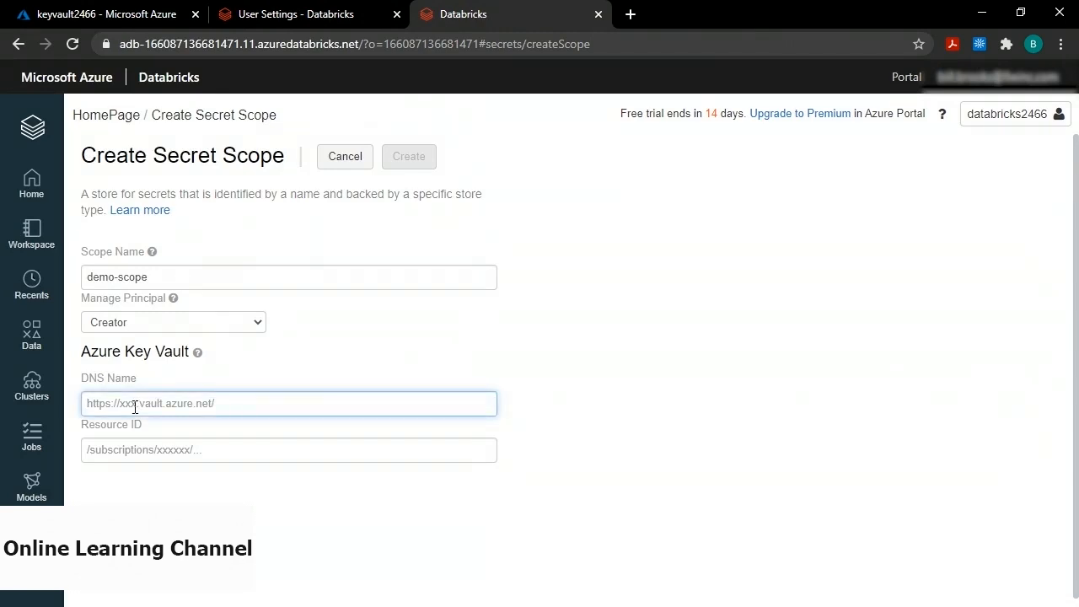
{"action": "key", "text": "ctrl+v"}
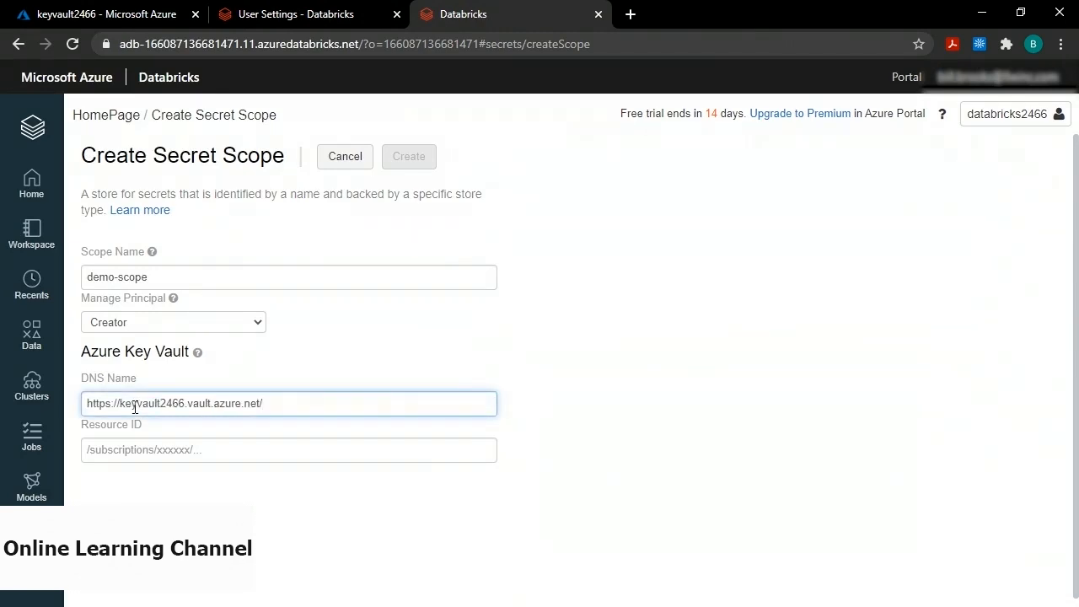
{"action": "left_click", "coordinate": [129, 12]}
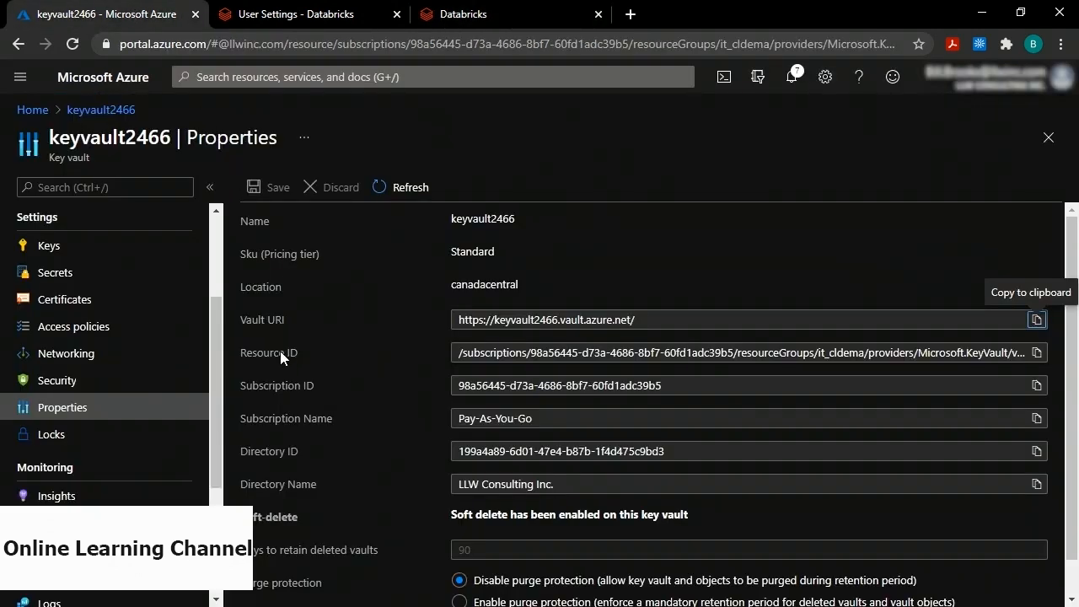
{"action": "left_click", "coordinate": [1038, 356]}
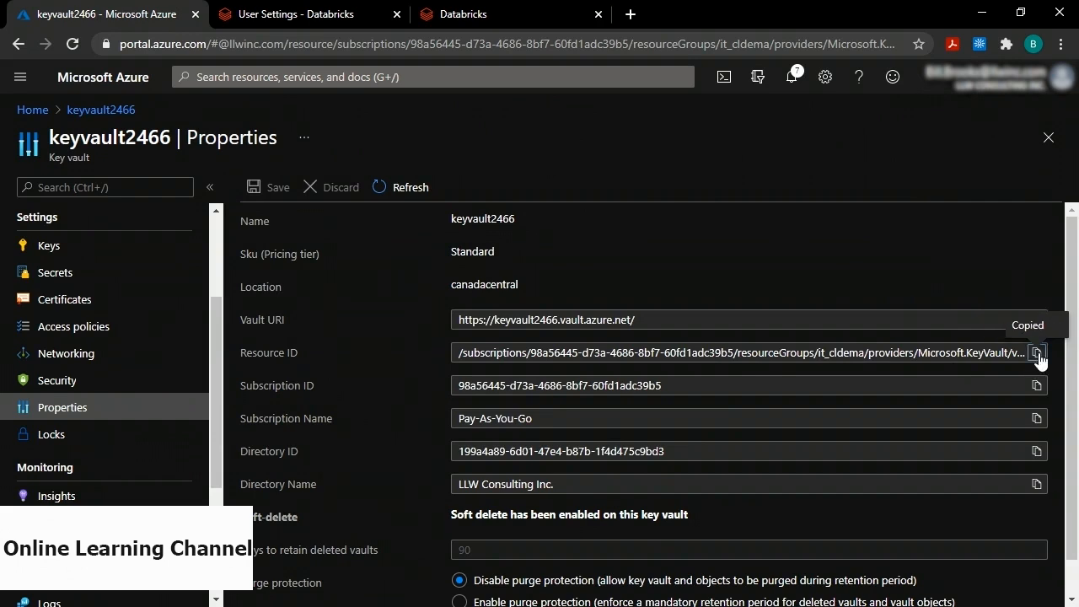
{"action": "left_click", "coordinate": [466, 17]}
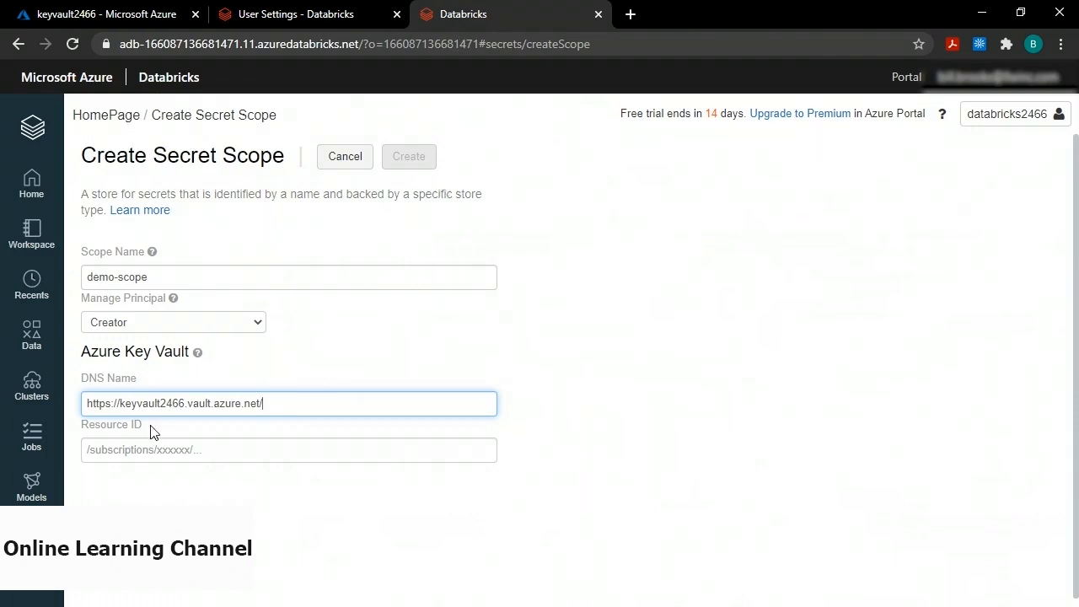
{"action": "left_click", "coordinate": [124, 451]}
{"action": "key", "text": "ctrl+v"}
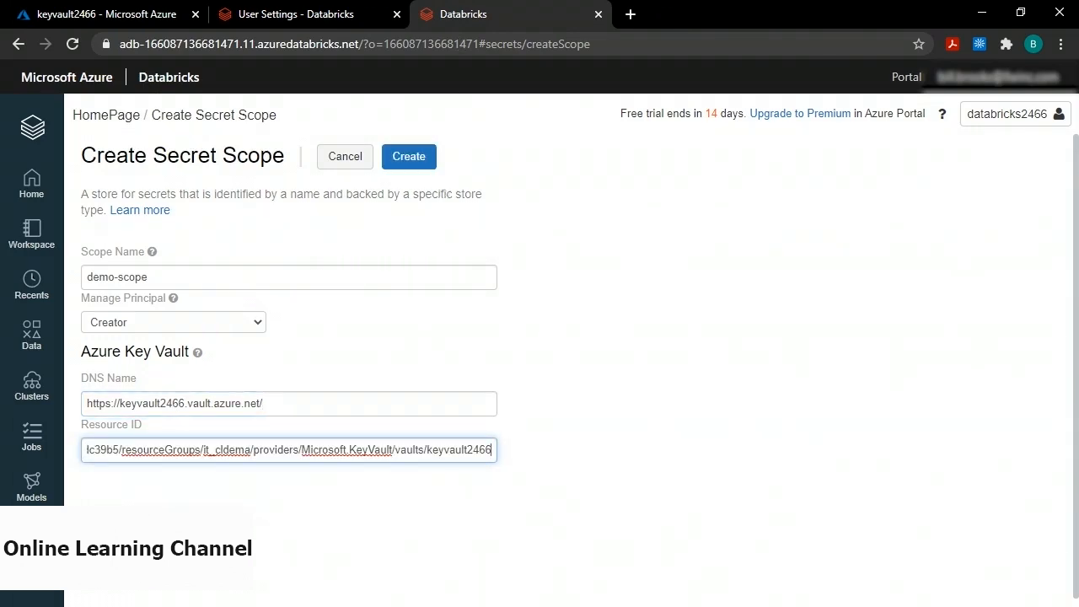
{"action": "left_click", "coordinate": [409, 160]}
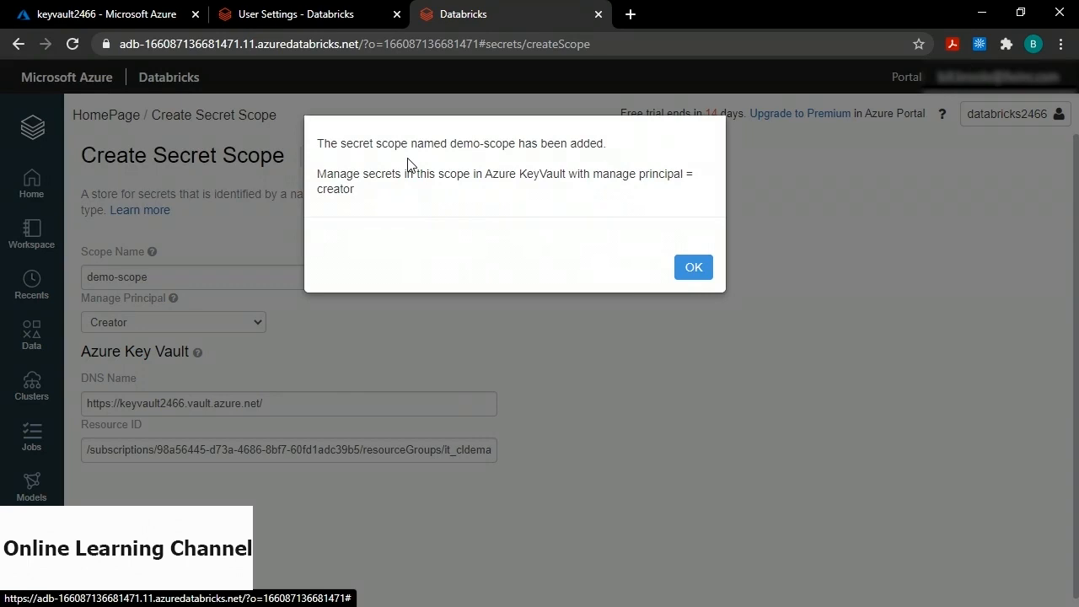
{"action": "left_click", "coordinate": [695, 272]}
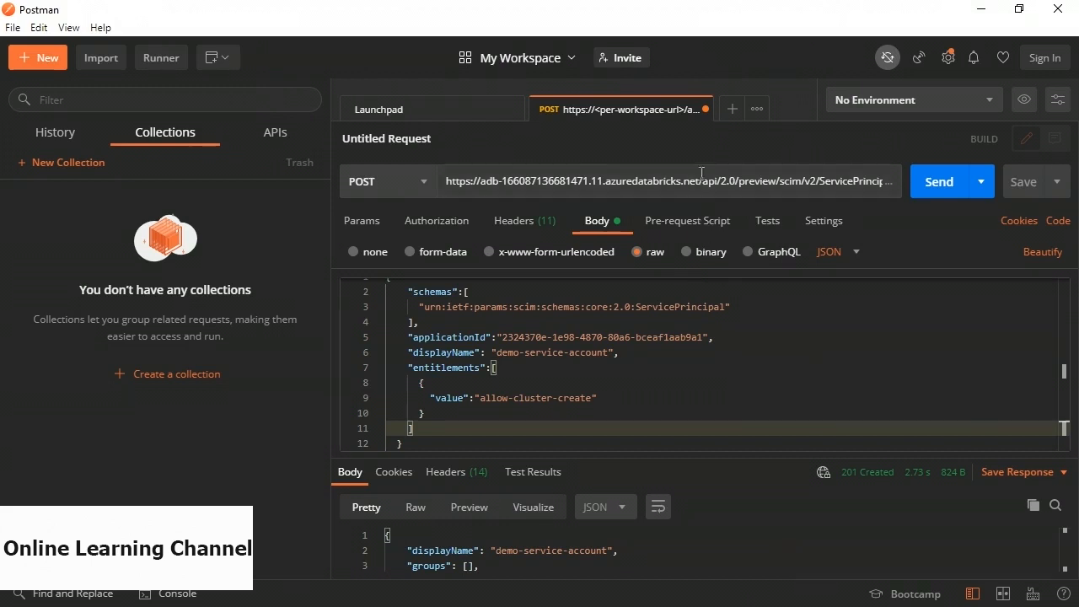
Discard the service-principal request and import '2. Read Access to Secret Scope.curl' as a new request.
{"action": "left_click", "coordinate": [702, 109]}
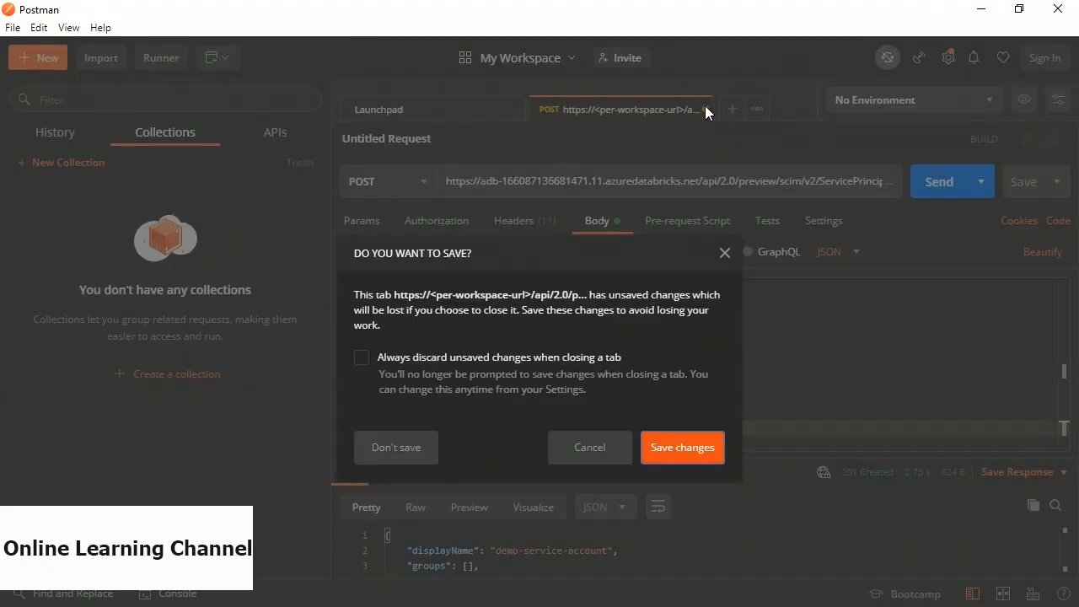
{"action": "left_click", "coordinate": [415, 446]}
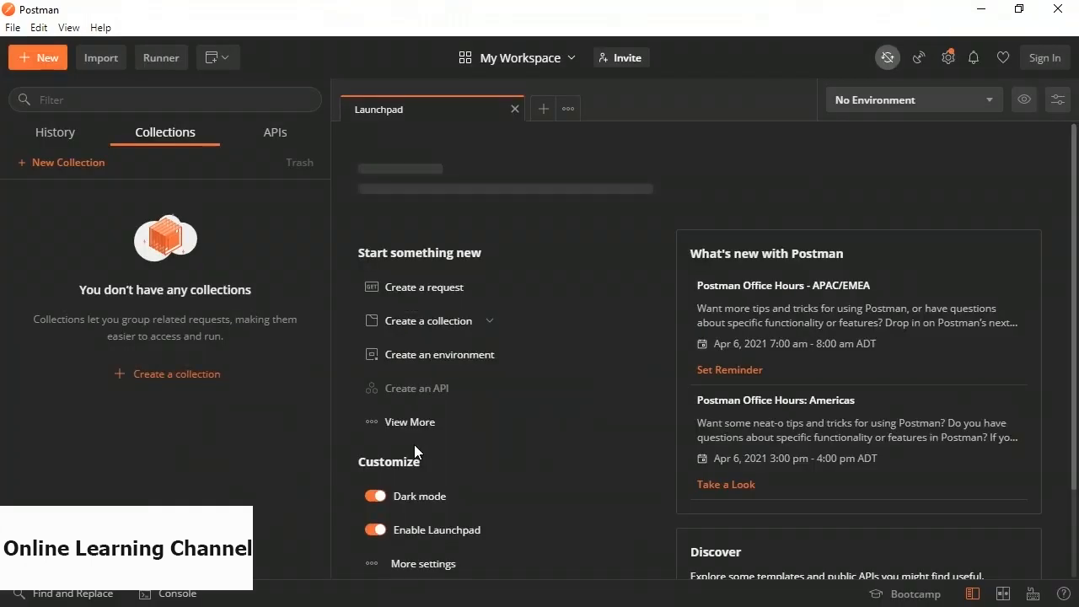
{"action": "left_click", "coordinate": [99, 59]}
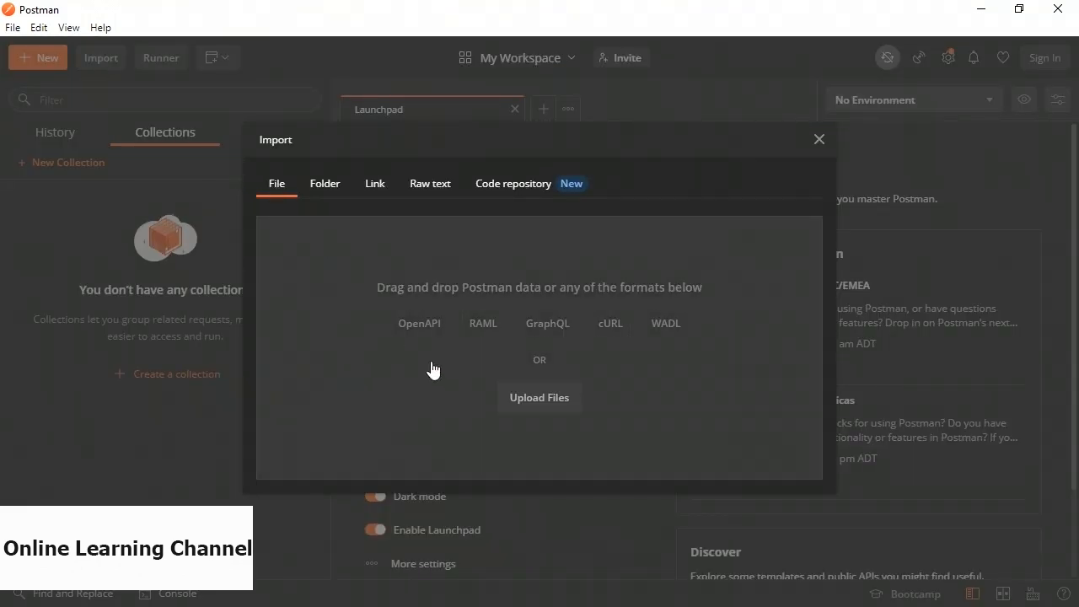
{"action": "left_click", "coordinate": [540, 398]}
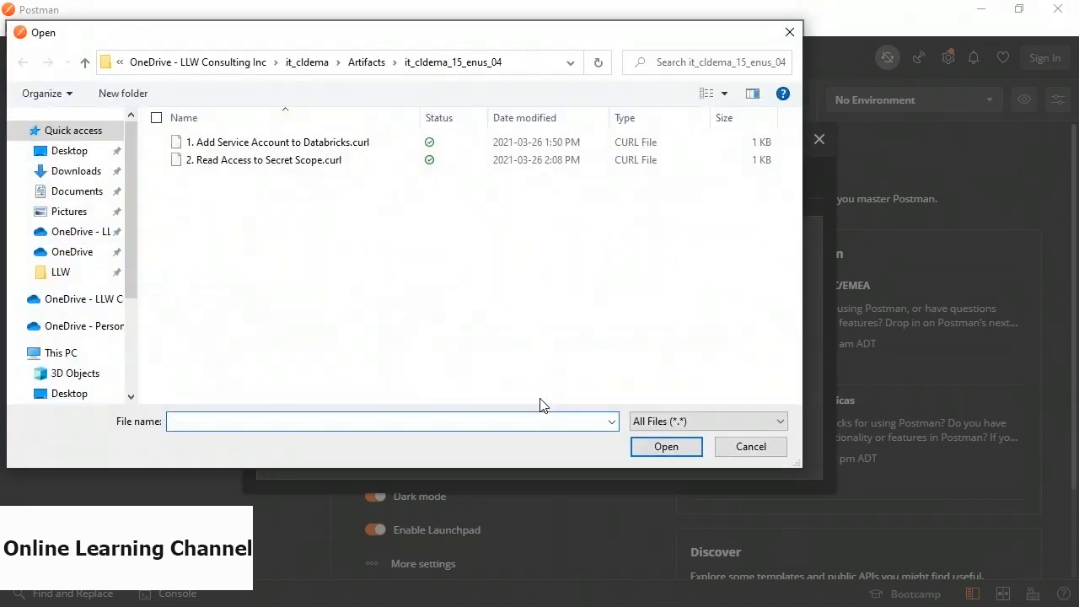
{"action": "left_click", "coordinate": [270, 167]}
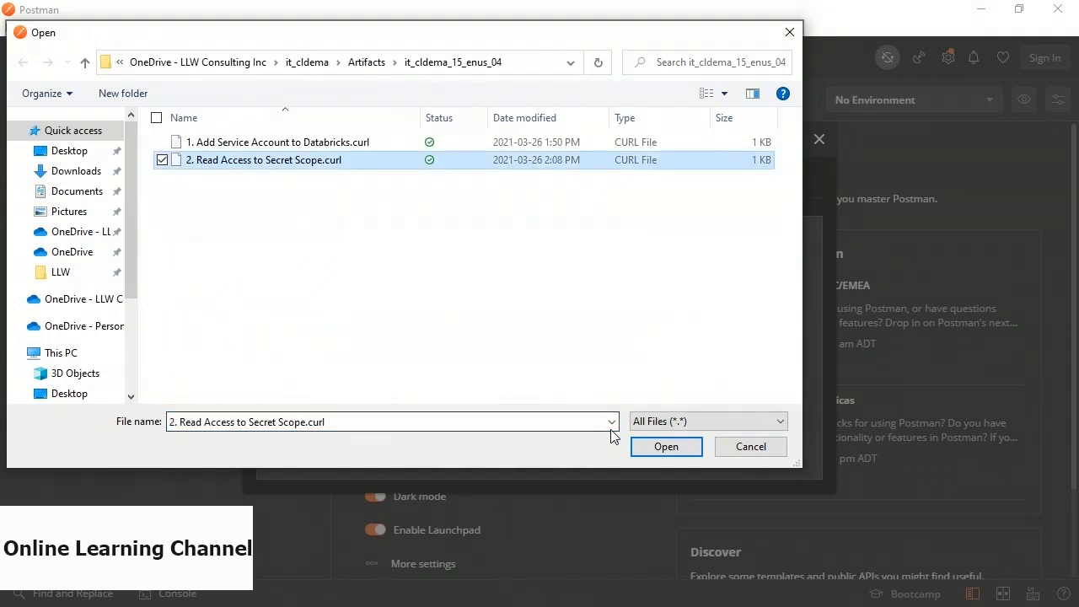
{"action": "left_click", "coordinate": [657, 447]}
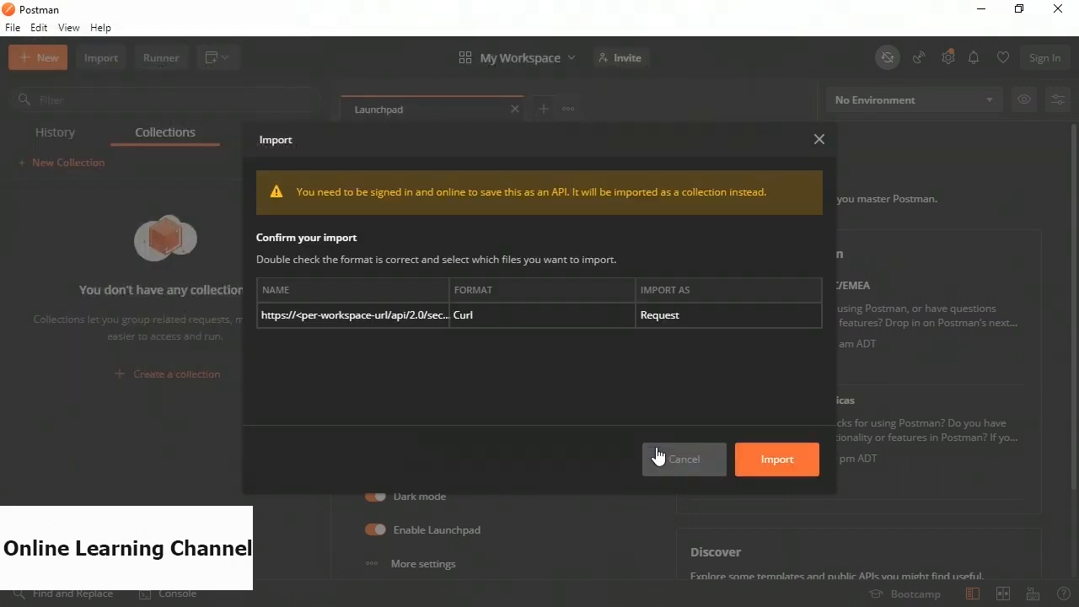
{"action": "left_click", "coordinate": [776, 459]}
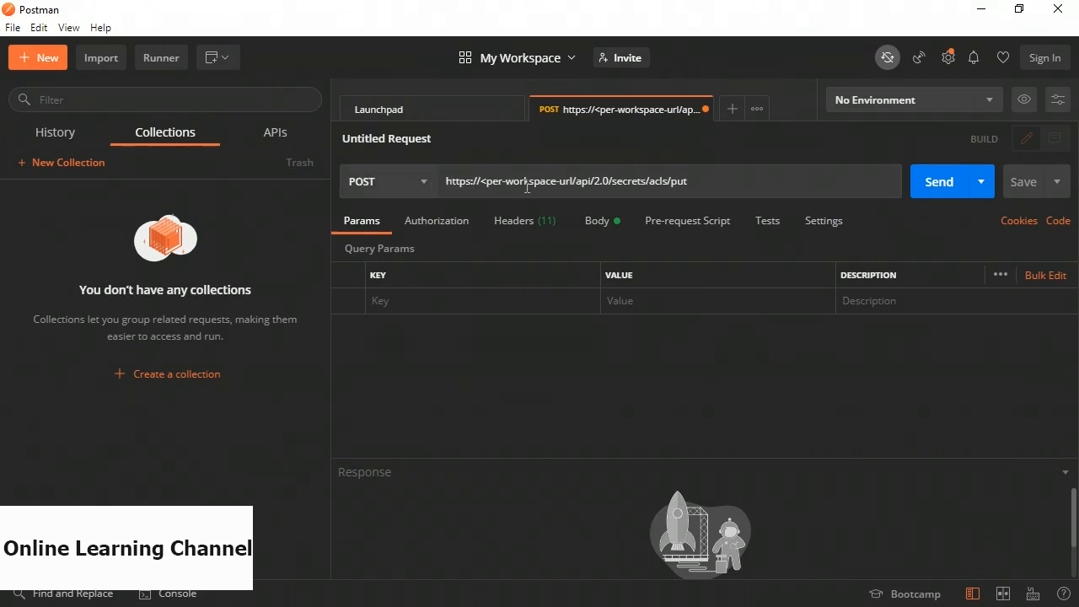
Replace the <per-workspace-url> placeholder with the databricks2466 workspace host copied from Azure Portal.
{"action": "left_click", "coordinate": [460, 180]}
{"action": "left_click_drag", "start_coordinate": [447, 180], "coordinate": [574, 180]}
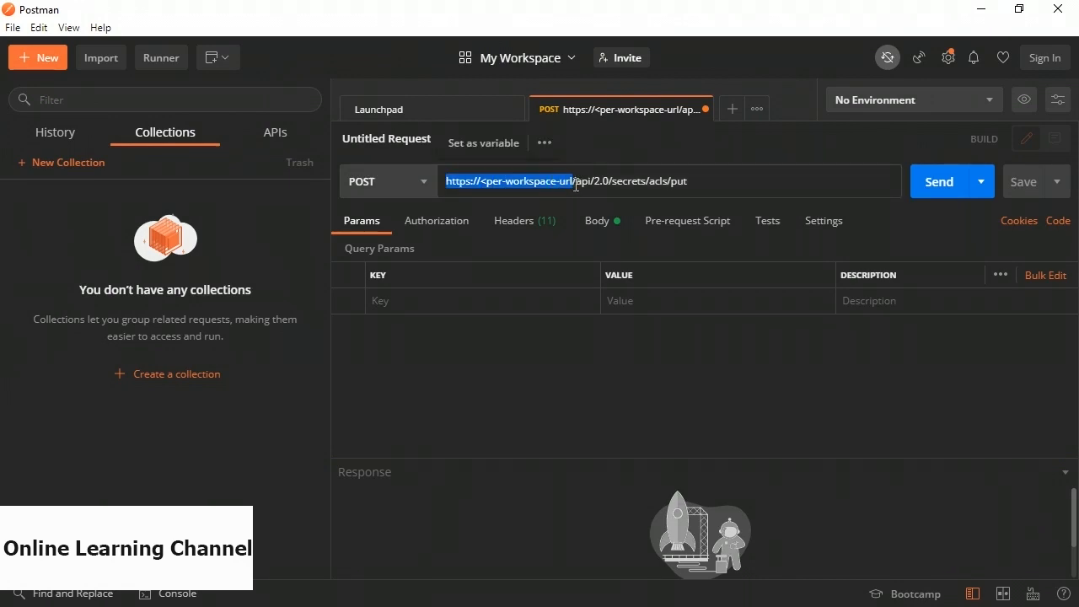
{"action": "key", "text": "alt+Tab"}
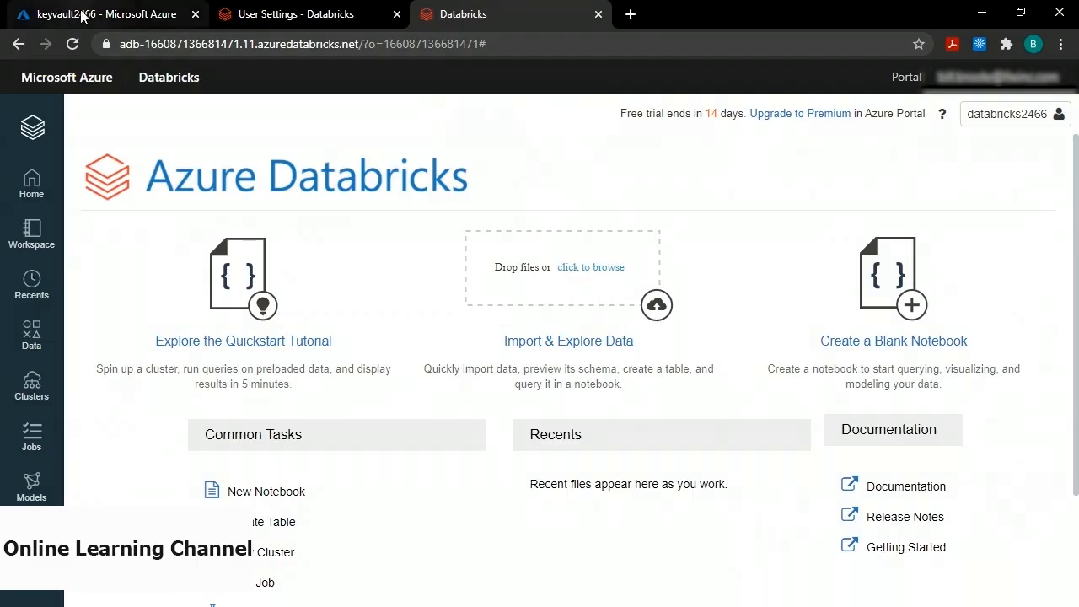
{"action": "left_click", "coordinate": [86, 14]}
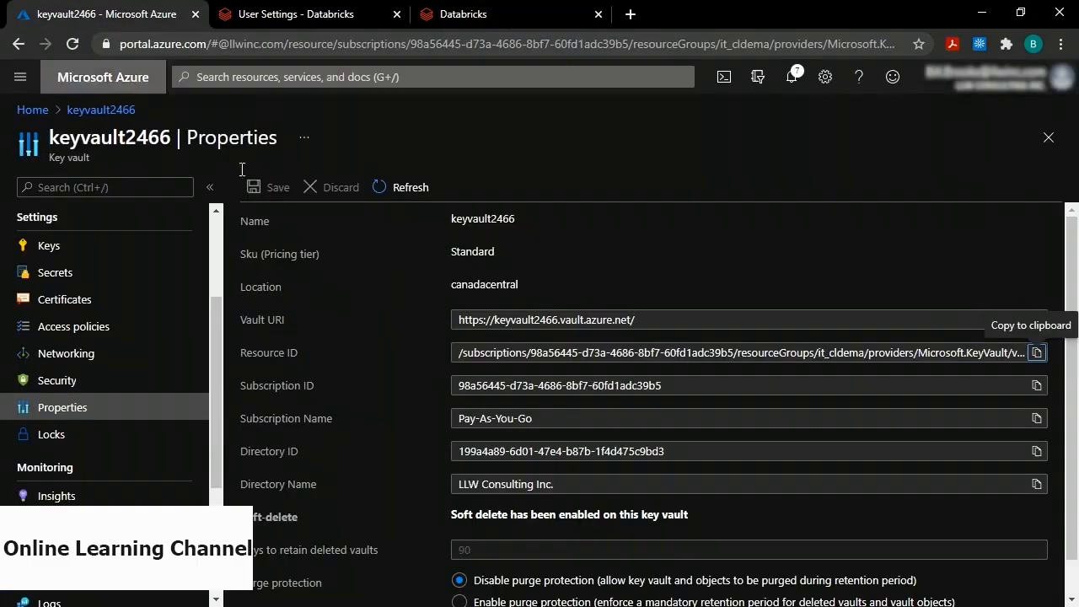
{"action": "left_click", "coordinate": [23, 111]}
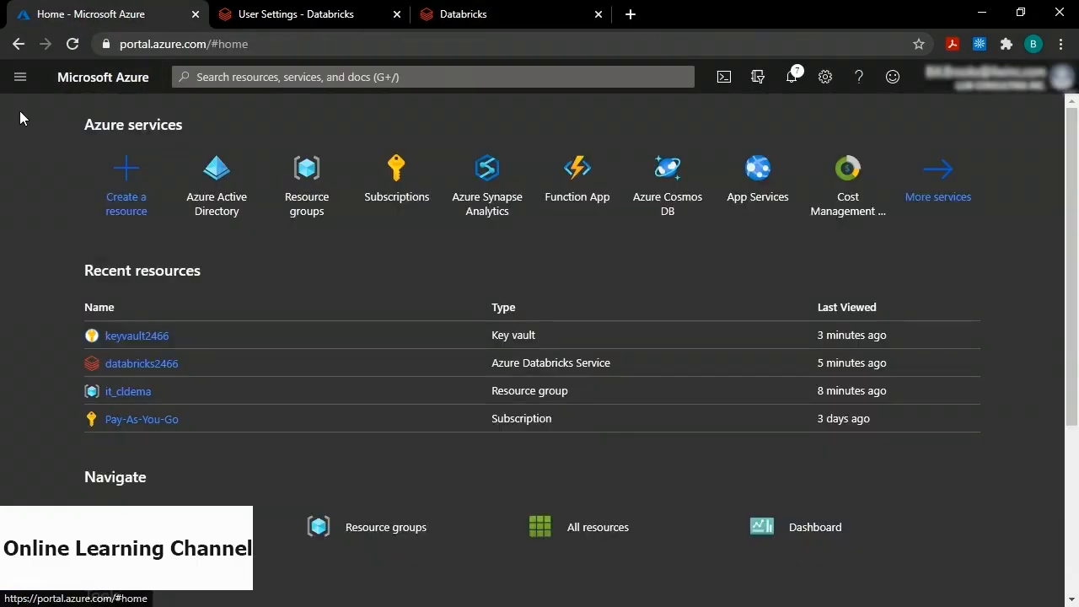
{"action": "left_click", "coordinate": [142, 364]}
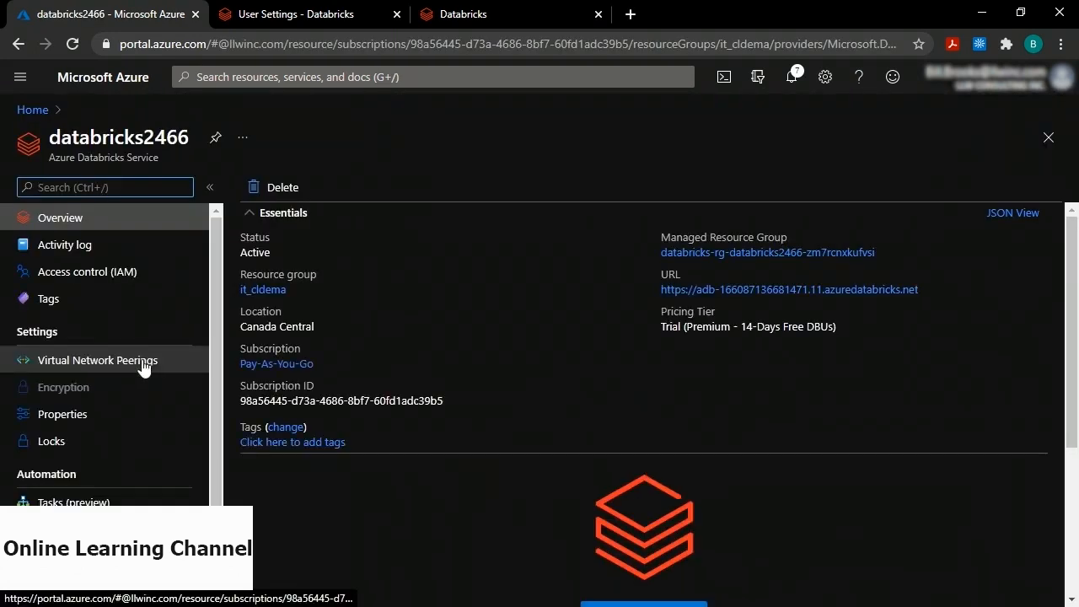
{"action": "left_click", "coordinate": [930, 290]}
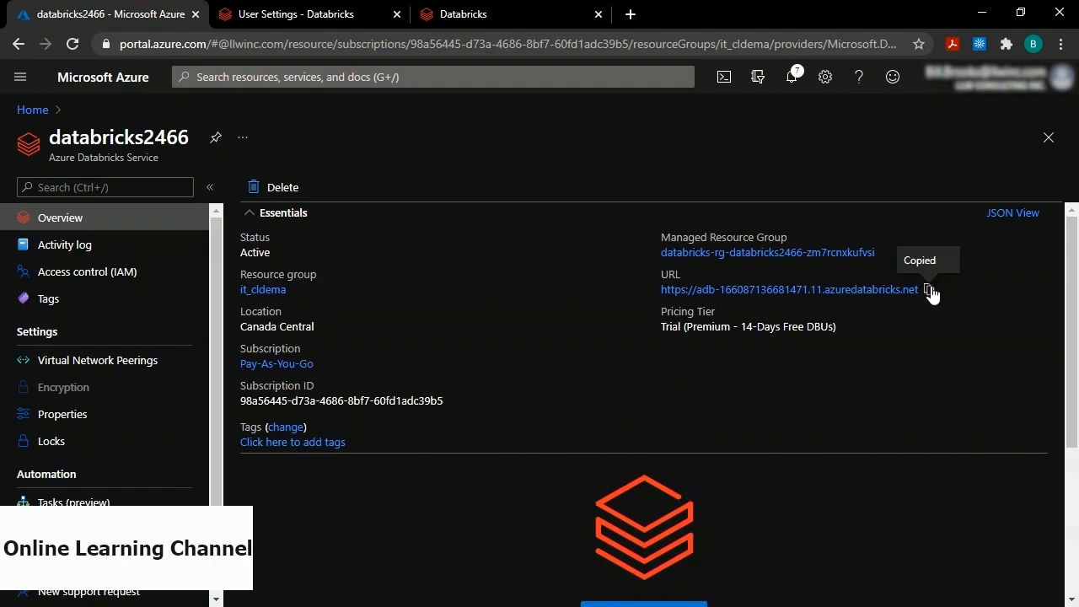
{"action": "key", "text": "alt+Tab"}
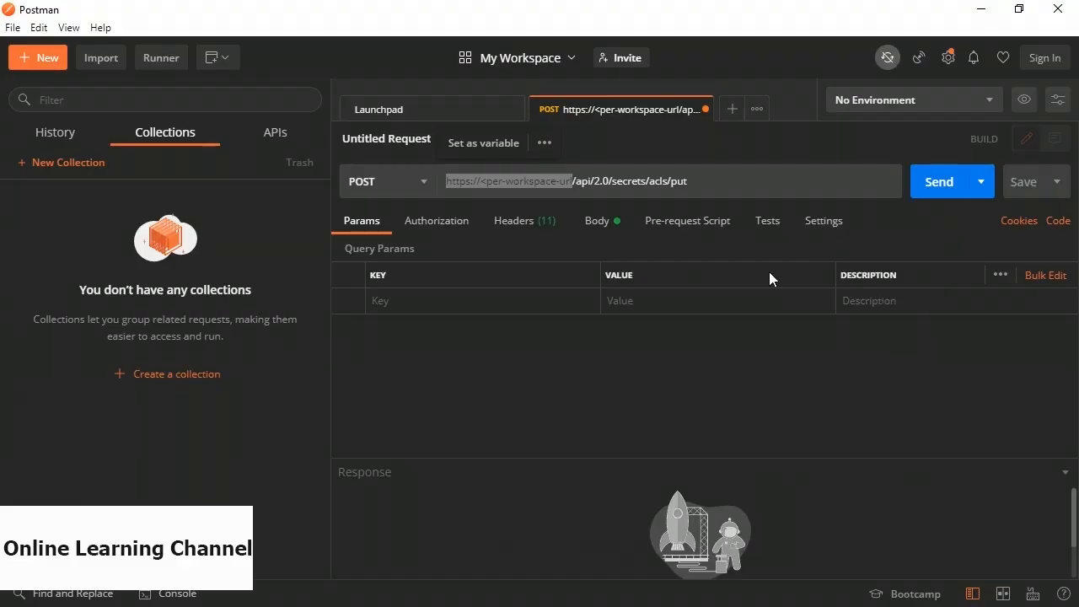
{"action": "left_click_drag", "start_coordinate": [572, 181], "coordinate": [446, 182]}
{"action": "left_click", "coordinate": [446, 180]}
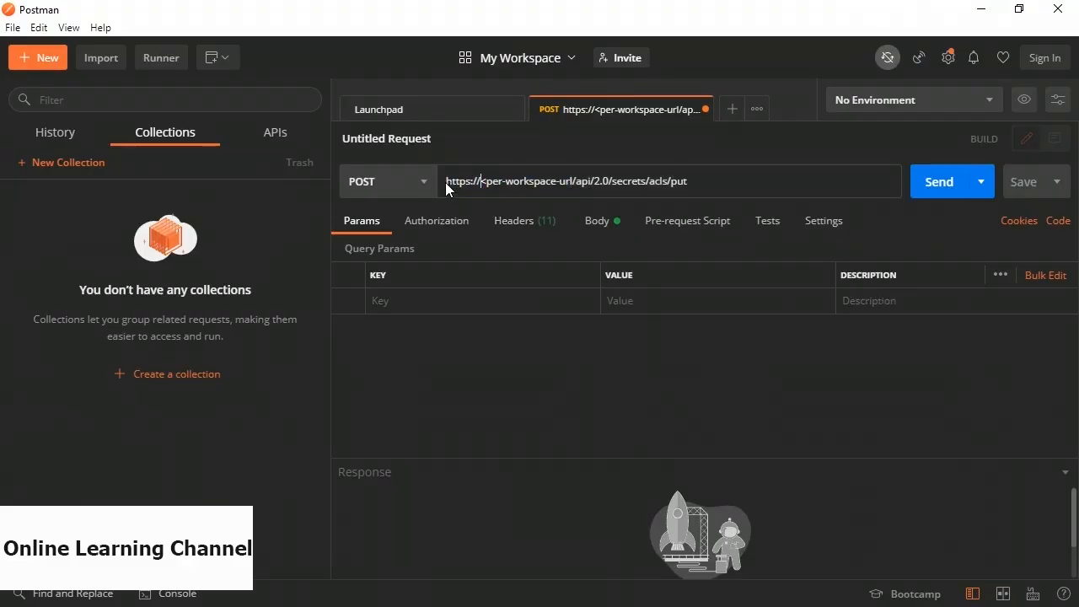
{"action": "left_click_drag", "start_coordinate": [445, 181], "coordinate": [573, 184]}
{"action": "key", "text": "ctrl+v"}
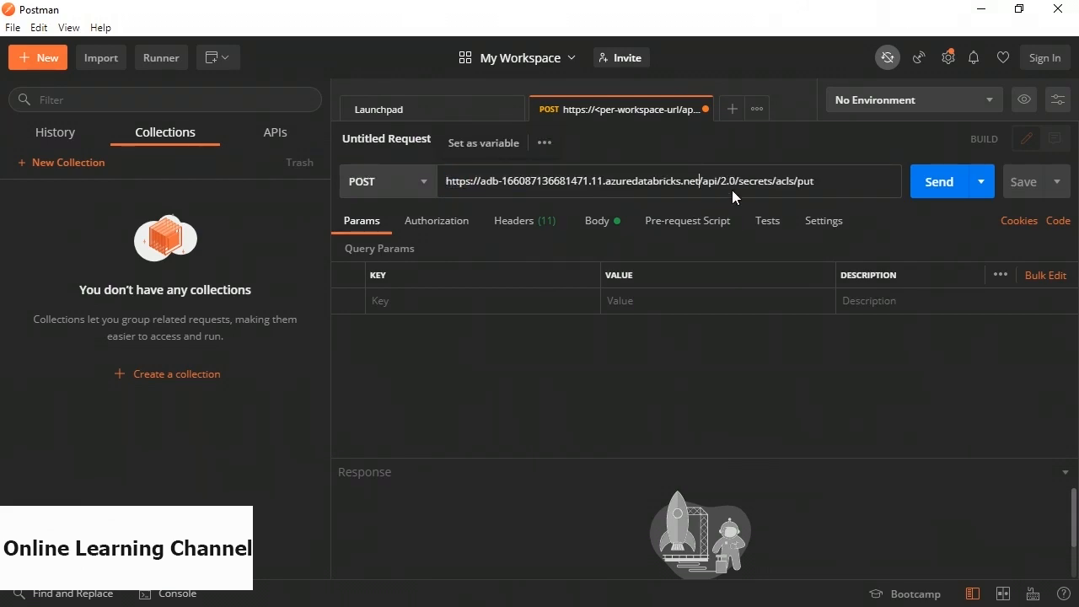
Paste the personal access token over the Authorization header placeholder, then show the JSON body.
{"action": "left_click", "coordinate": [515, 224]}
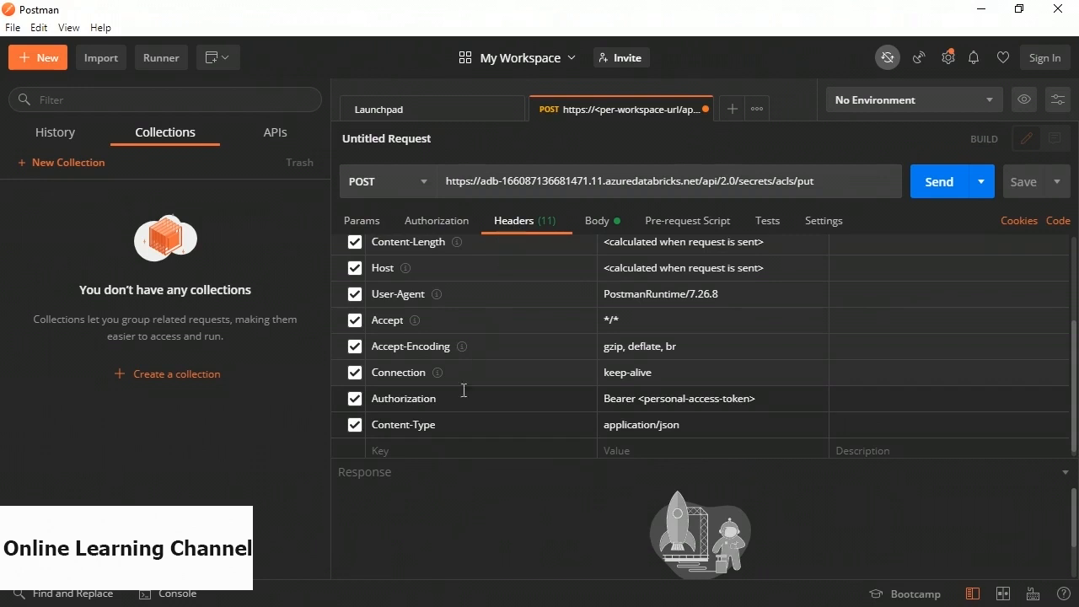
{"action": "left_click", "coordinate": [644, 402]}
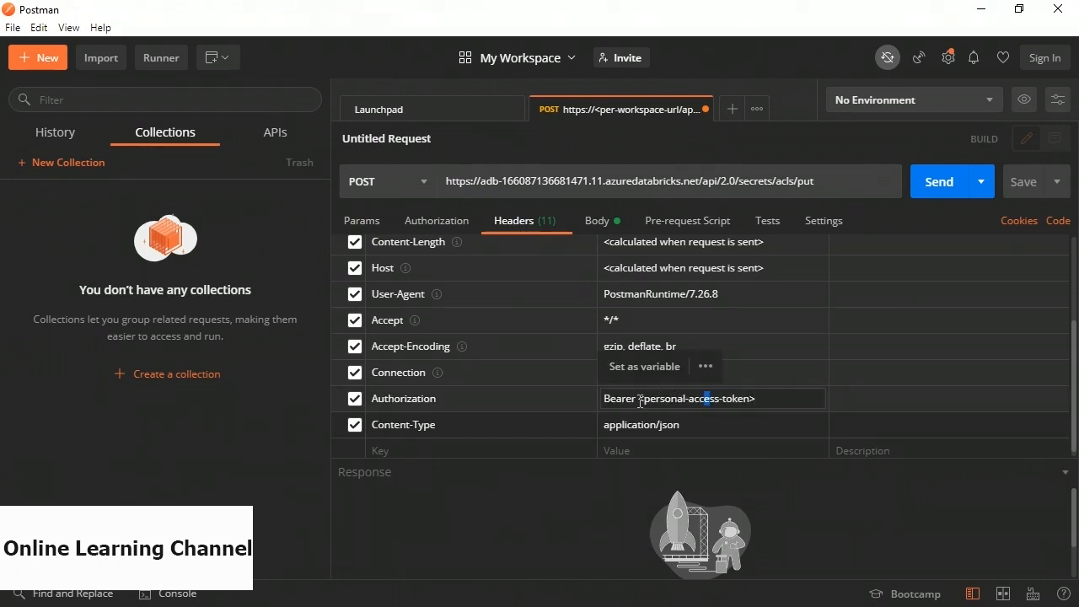
{"action": "left_click_drag", "start_coordinate": [639, 401], "coordinate": [764, 400]}
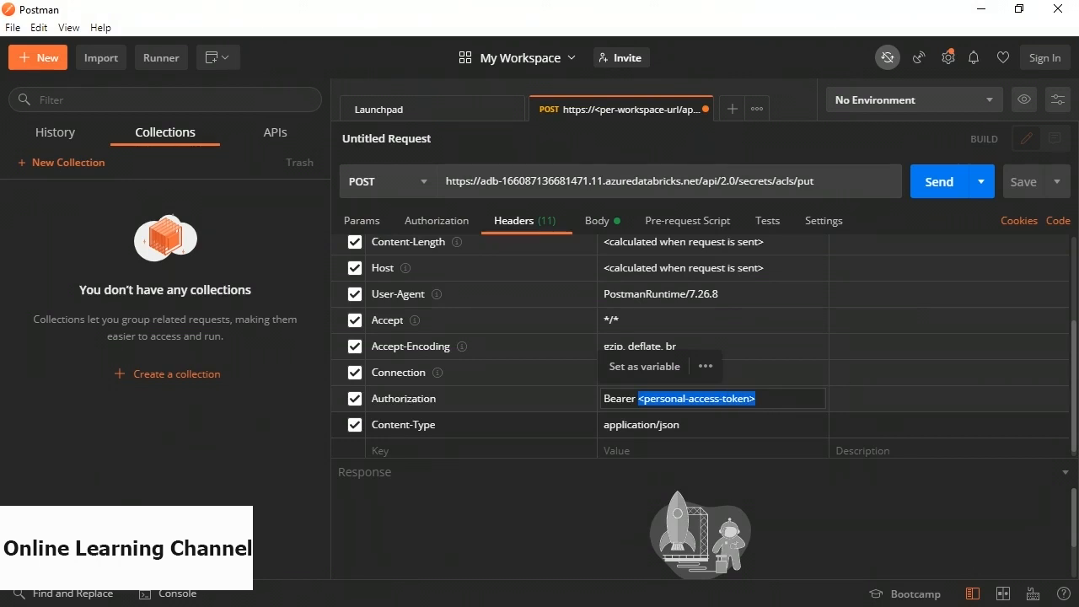
{"action": "key", "text": "ctrl+v"}
{"action": "left_click", "coordinate": [663, 346]}
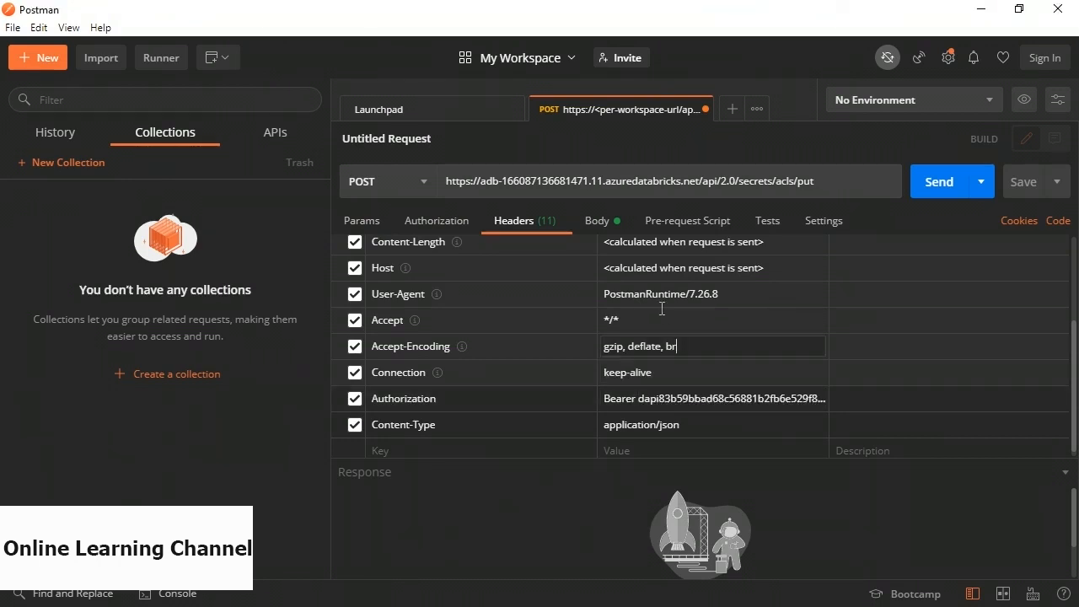
{"action": "left_click", "coordinate": [597, 221]}
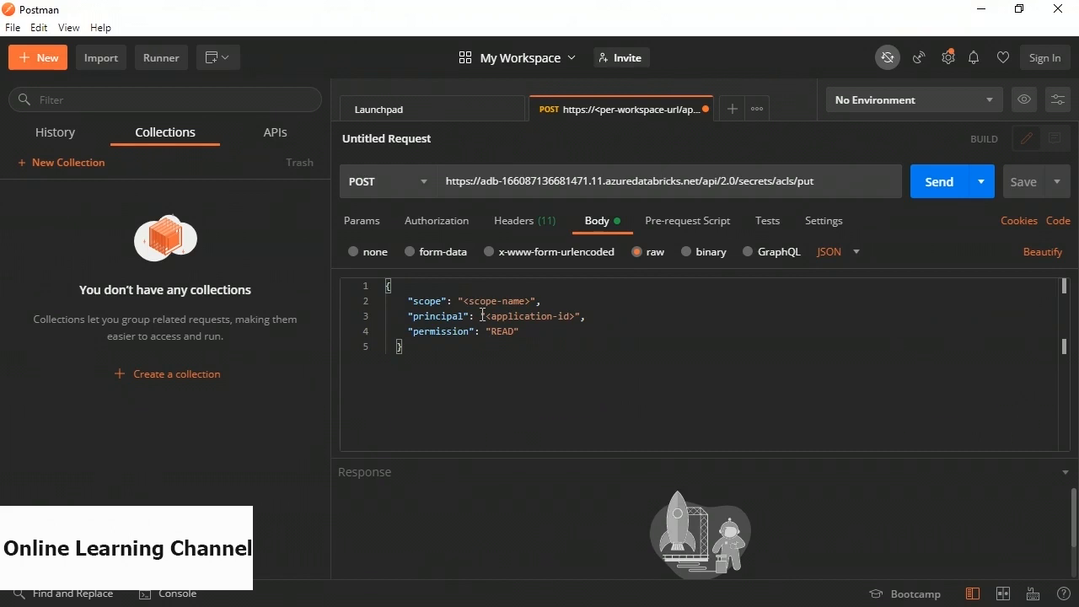
Set scope to demo-scope and principal to the application ID, then send the ACL request for 200 OK.
{"action": "left_click_drag", "start_coordinate": [463, 301], "coordinate": [530, 301]}
{"action": "type", "text": "demo"}
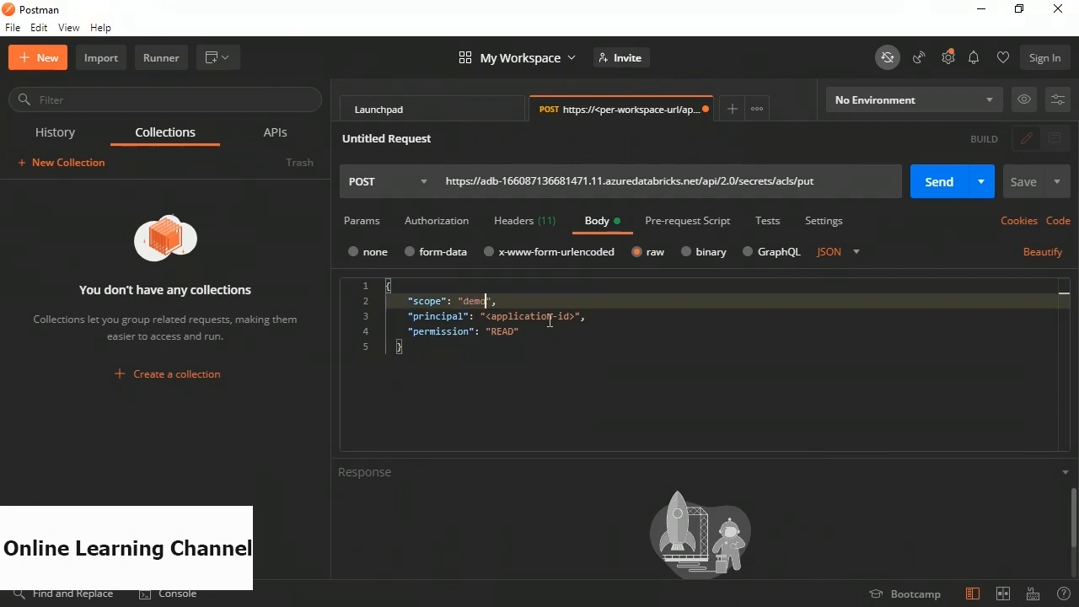
{"action": "type", "text": "-scope"}
{"action": "left_click_drag", "start_coordinate": [484, 317], "coordinate": [576, 318]}
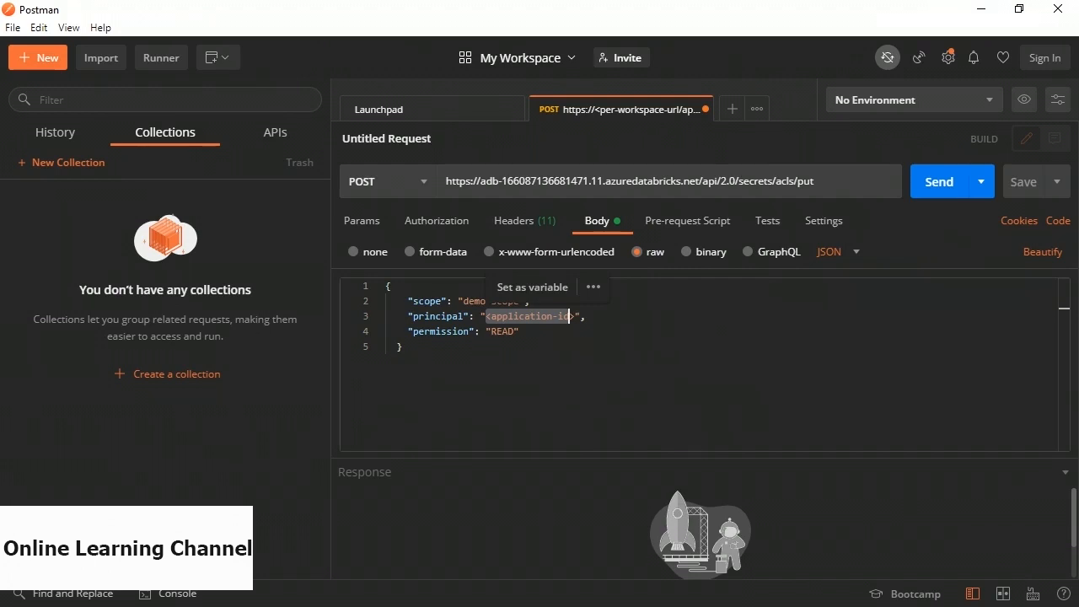
{"action": "left_click", "coordinate": [485, 345]}
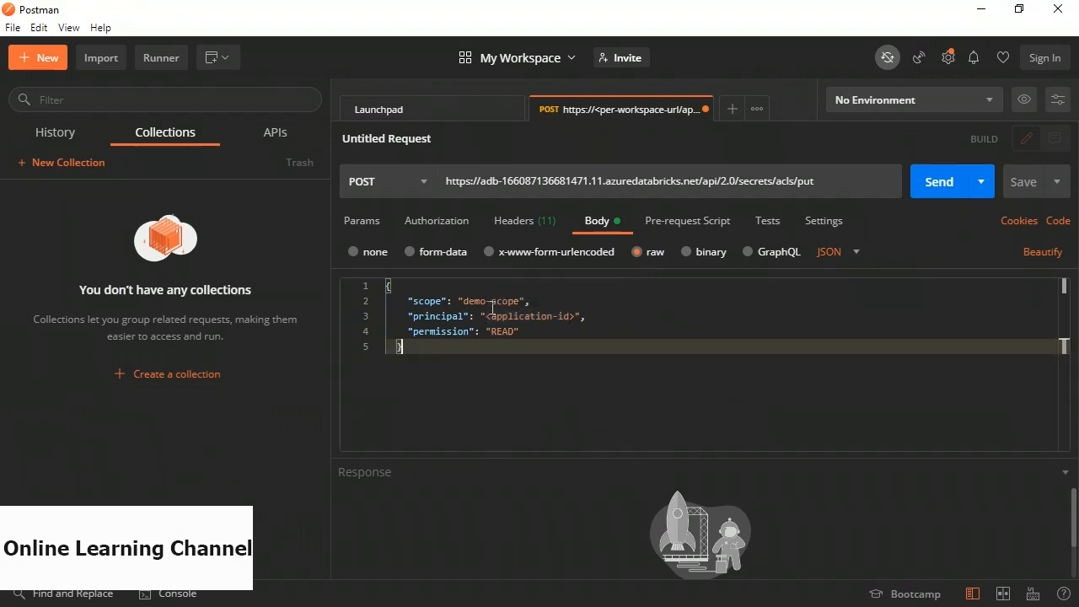
{"action": "left_click_drag", "start_coordinate": [485, 317], "coordinate": [578, 316]}
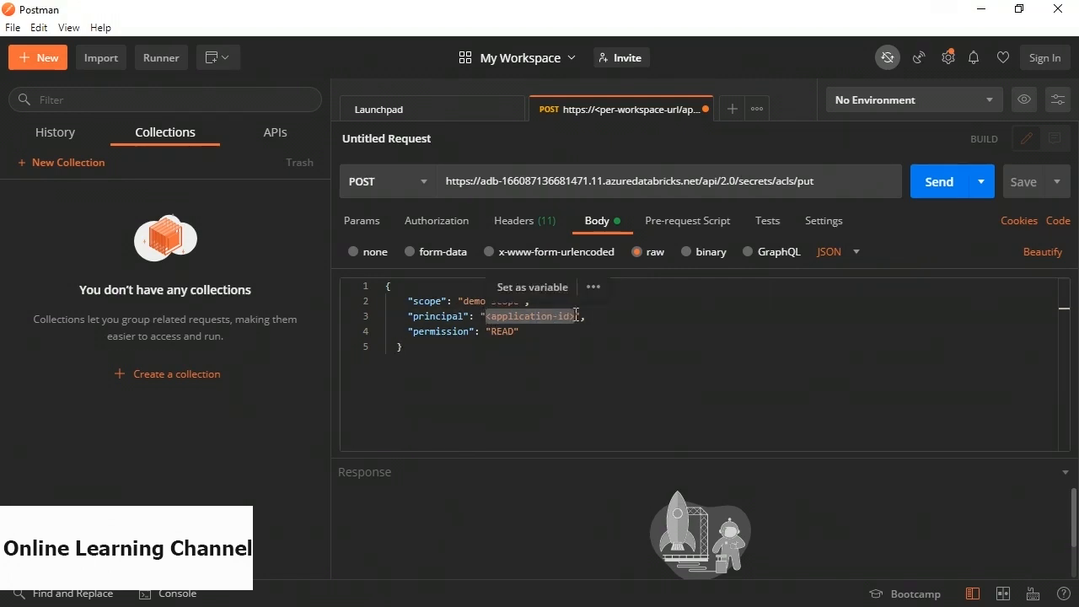
{"action": "key", "text": "ctrl+v"}
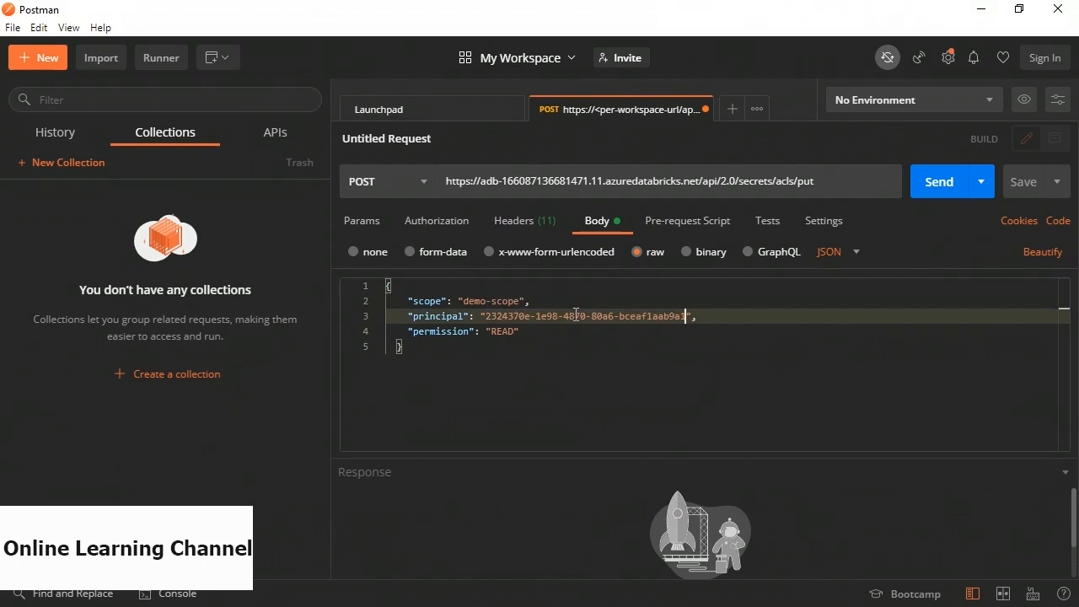
{"action": "left_click", "coordinate": [939, 186]}
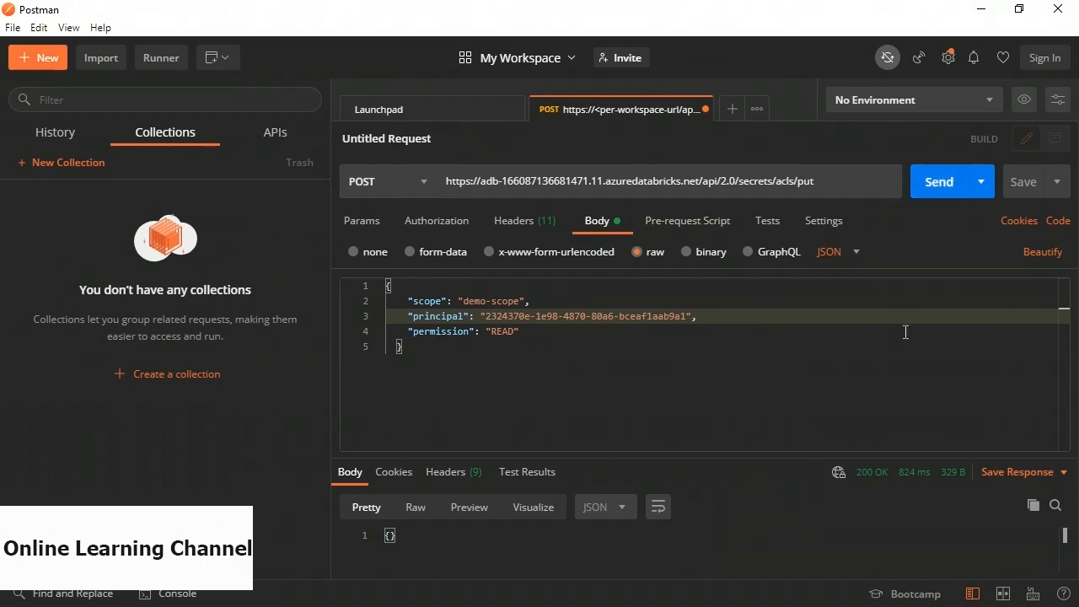
{"action": "mouse_move", "coordinate": [867, 480]}
Browse to Workspace > Users and bring up the Create menu on the service principal's GUID folder.
{"action": "key", "text": "alt+Tab"}
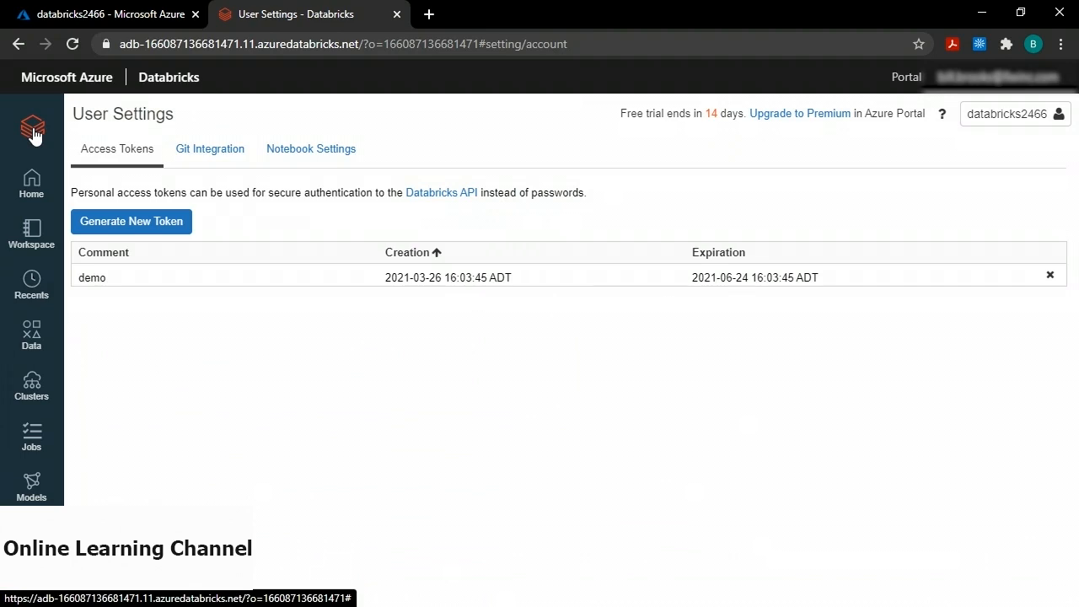
{"action": "left_click", "coordinate": [30, 242]}
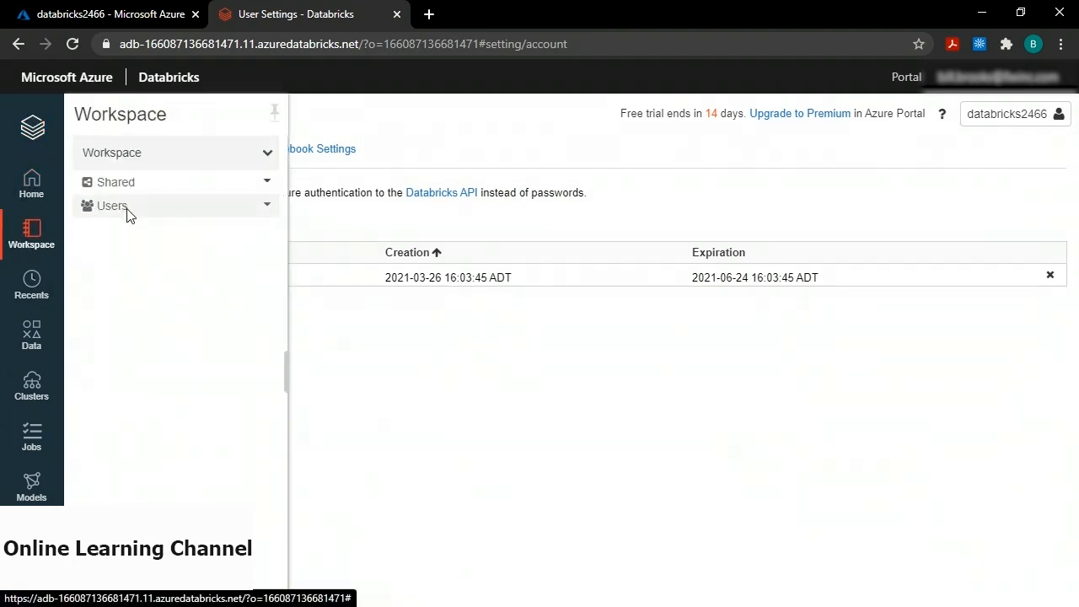
{"action": "left_click", "coordinate": [142, 216]}
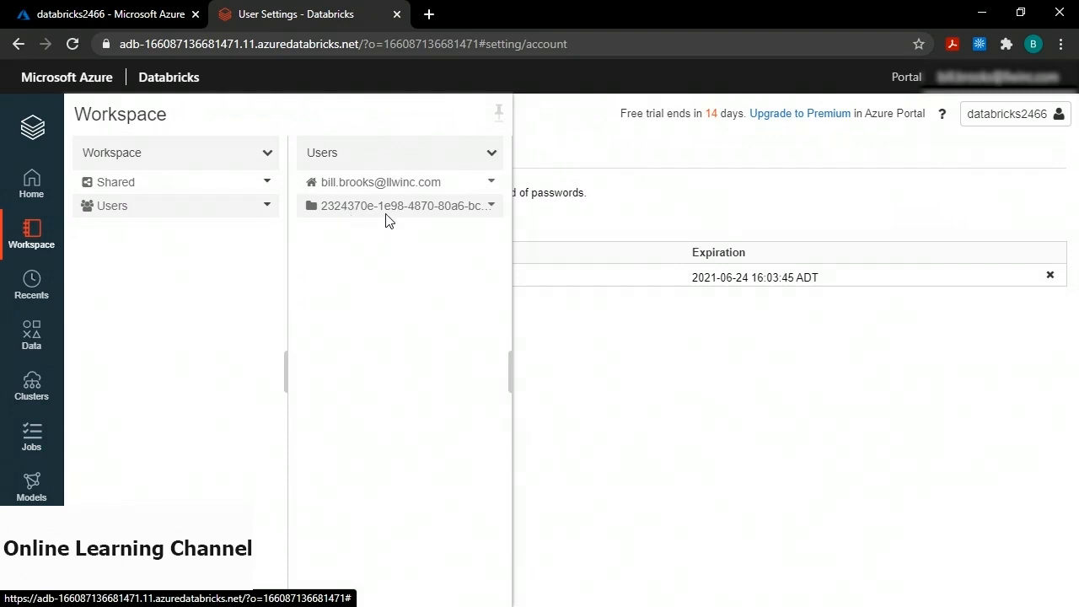
{"action": "left_click", "coordinate": [492, 207]}
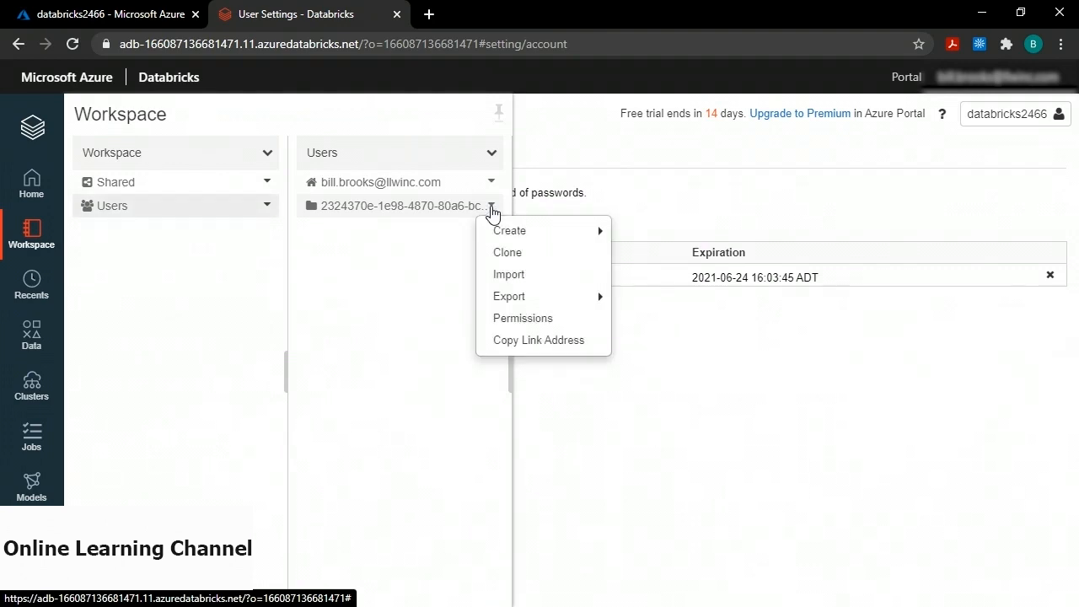
{"action": "mouse_move", "coordinate": [506, 233]}
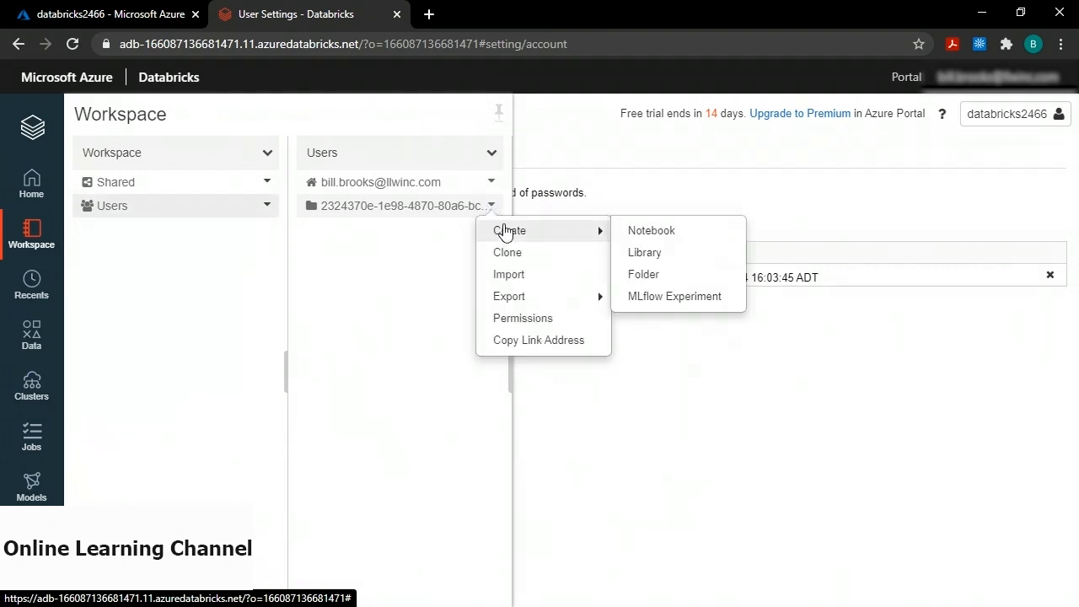
Create the Python notebook demo-notebook in the GUID folder, then go to the Jobs page.
{"action": "left_click", "coordinate": [669, 236]}
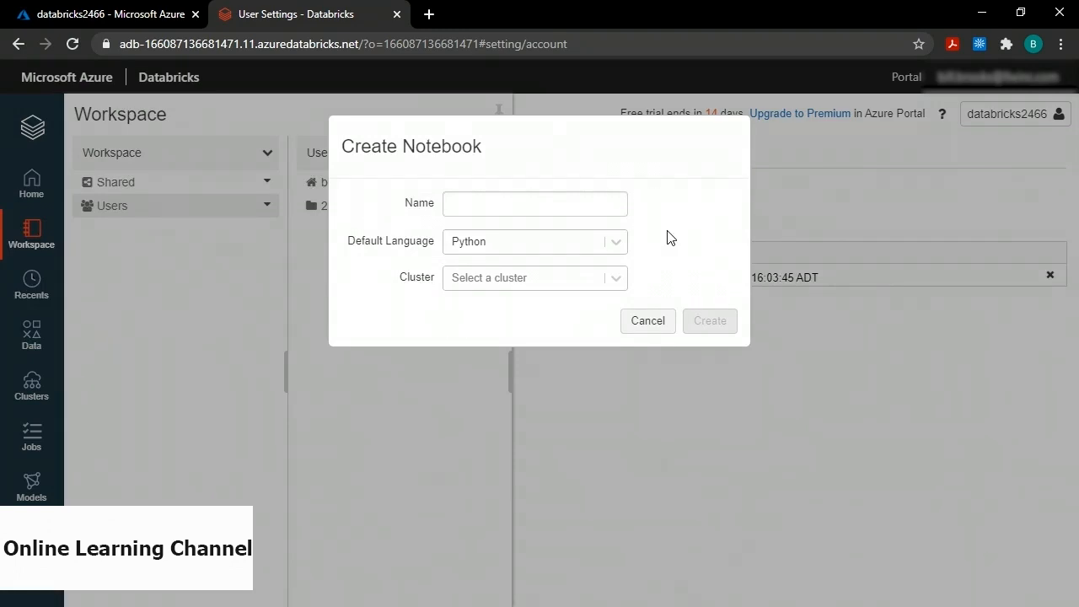
{"action": "left_click", "coordinate": [489, 201]}
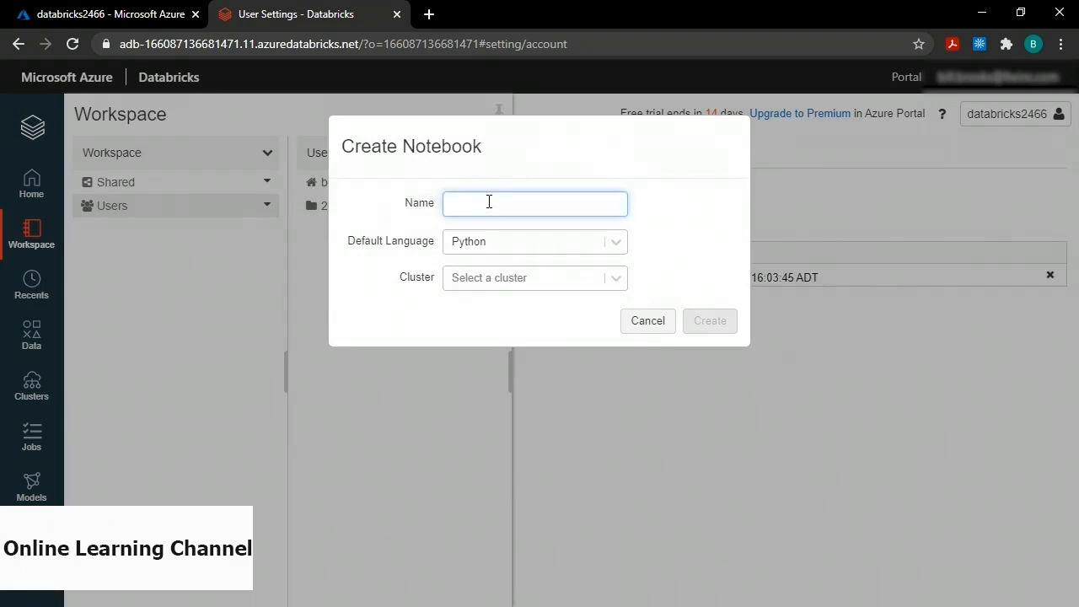
{"action": "type", "text": "demo-nb"}
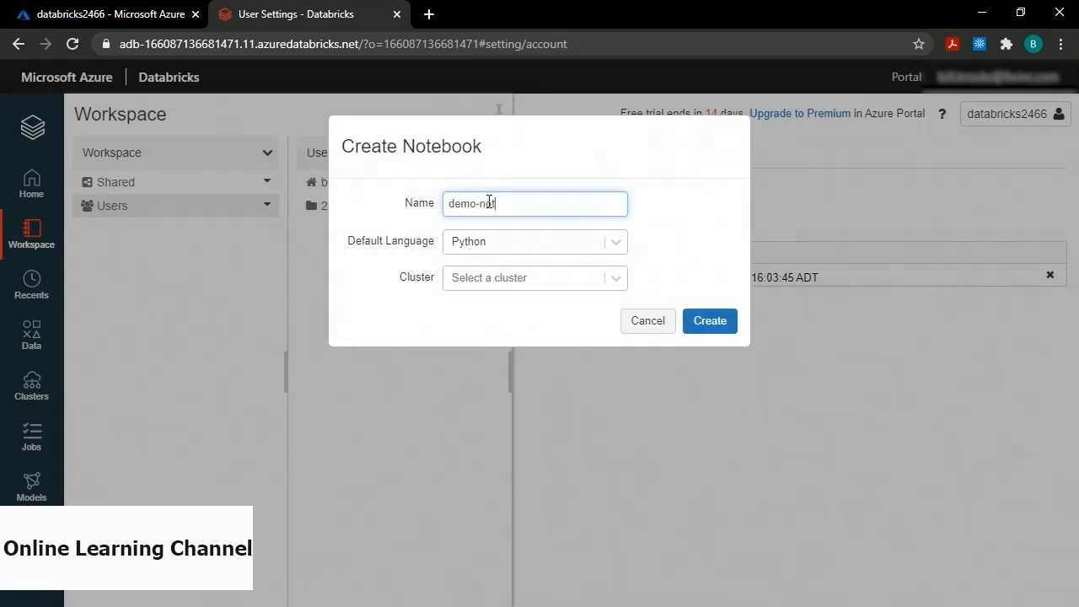
{"action": "type", "text": "ebook"}
{"action": "left_click", "coordinate": [718, 326]}
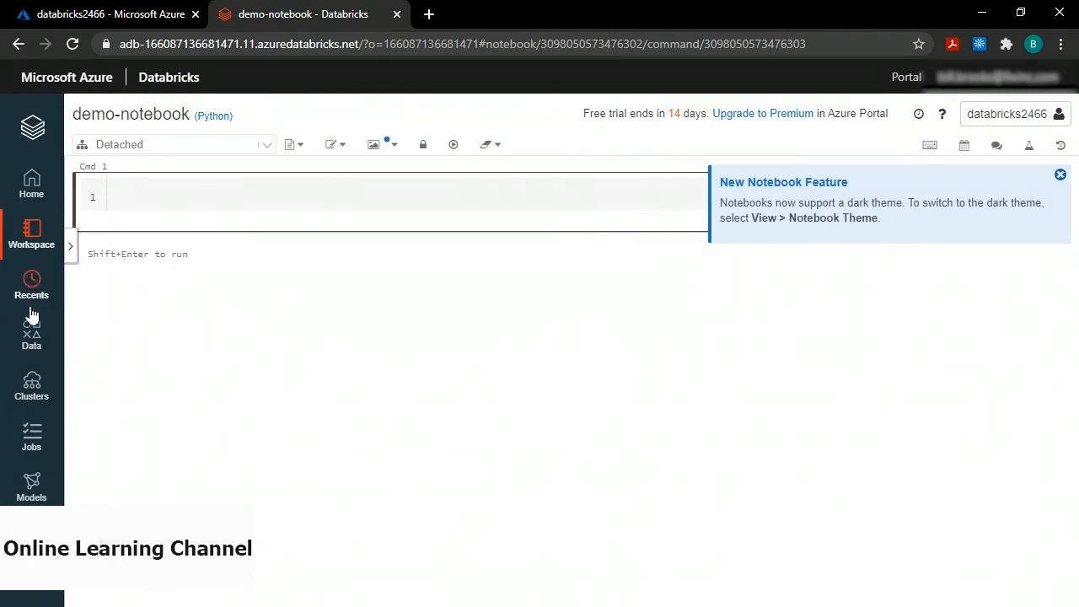
{"action": "left_click", "coordinate": [29, 436]}
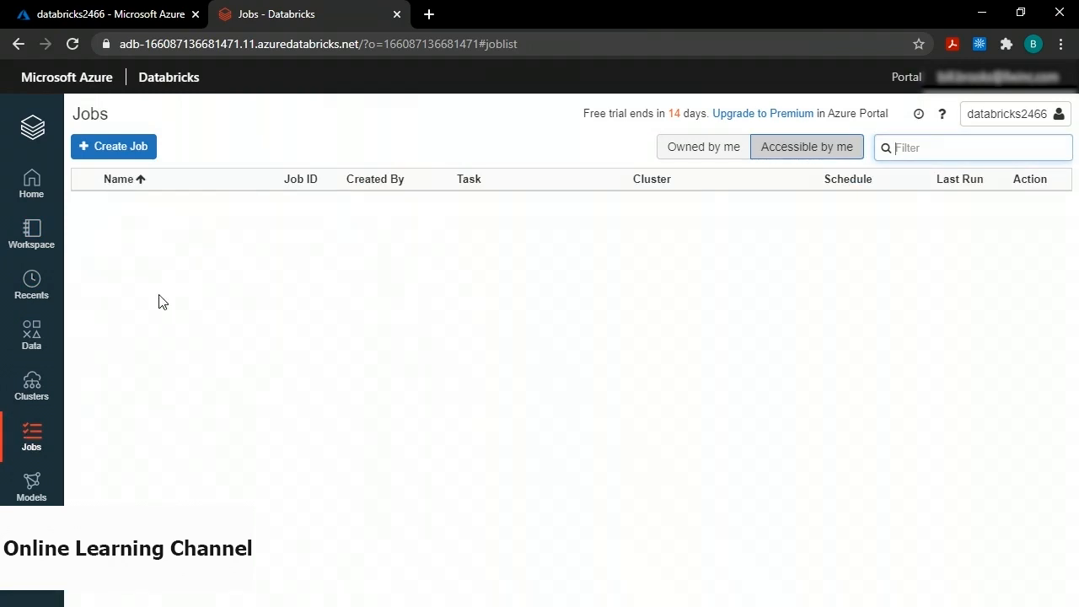
Start a new job whose notebook task points to Users > GUID folder > demo-notebook.
{"action": "left_click", "coordinate": [120, 149]}
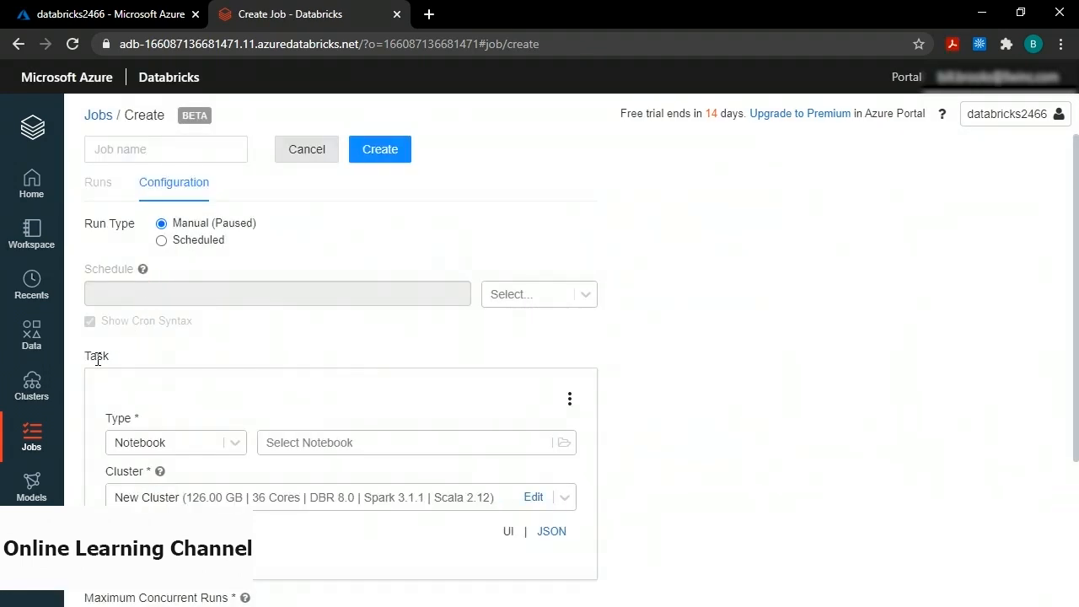
{"action": "left_click", "coordinate": [314, 453]}
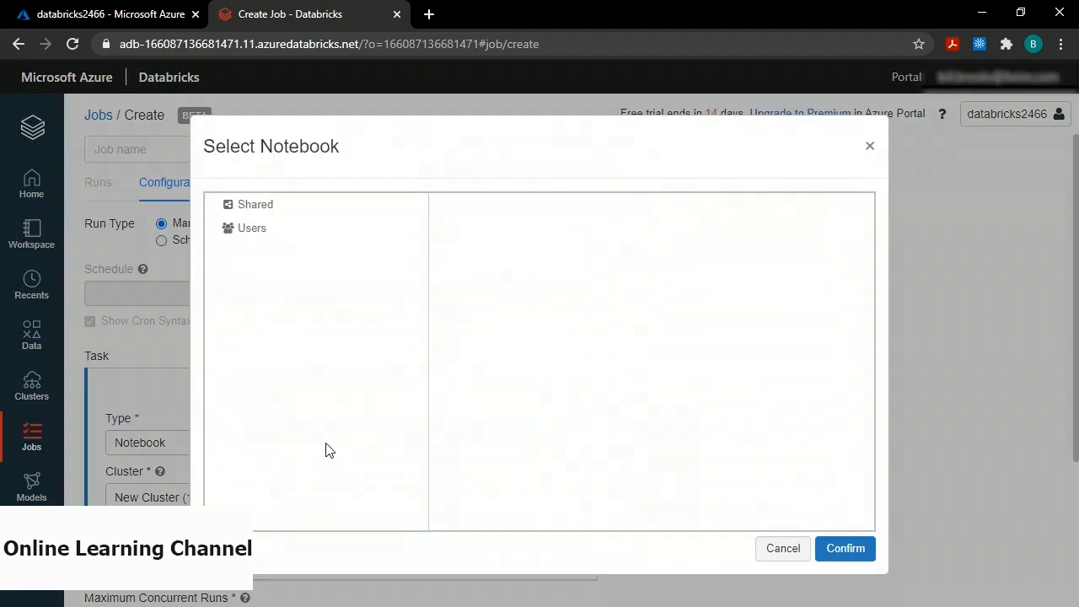
{"action": "left_click", "coordinate": [253, 236]}
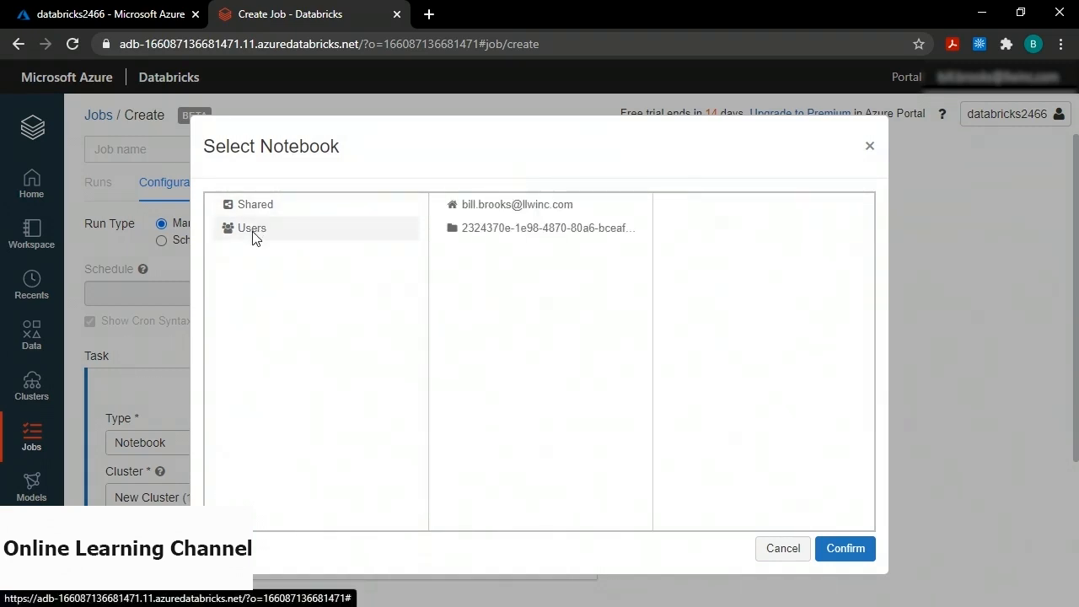
{"action": "left_click", "coordinate": [493, 235]}
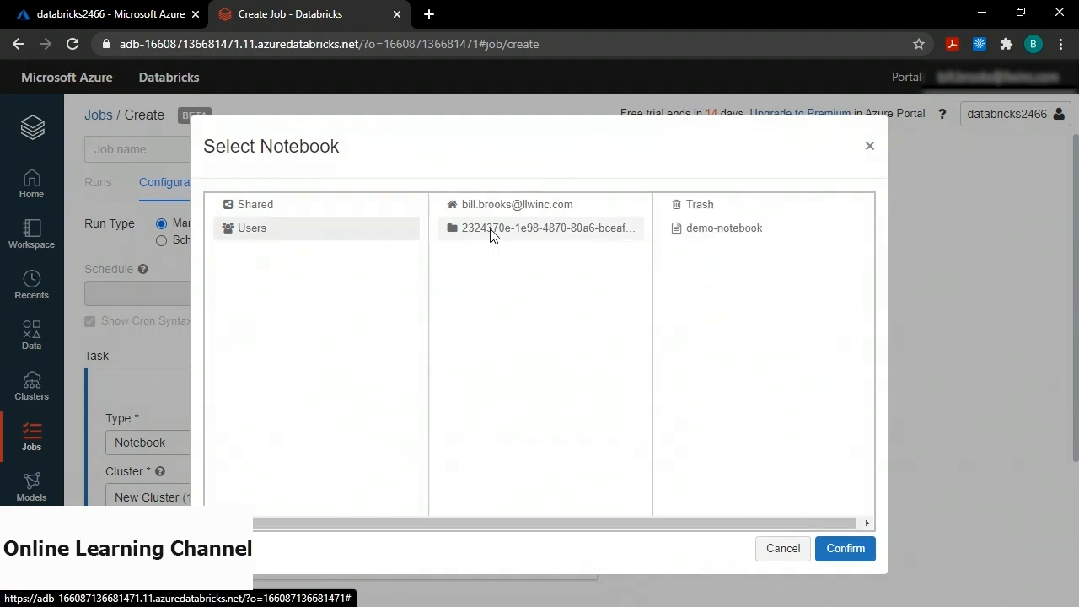
{"action": "left_click", "coordinate": [723, 232]}
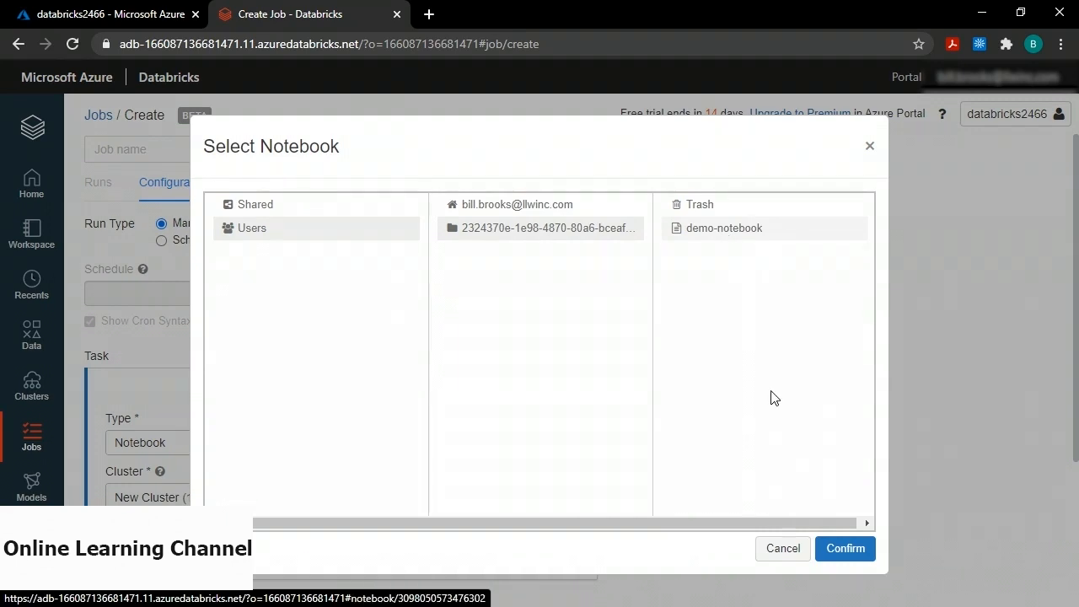
{"action": "left_click", "coordinate": [846, 549]}
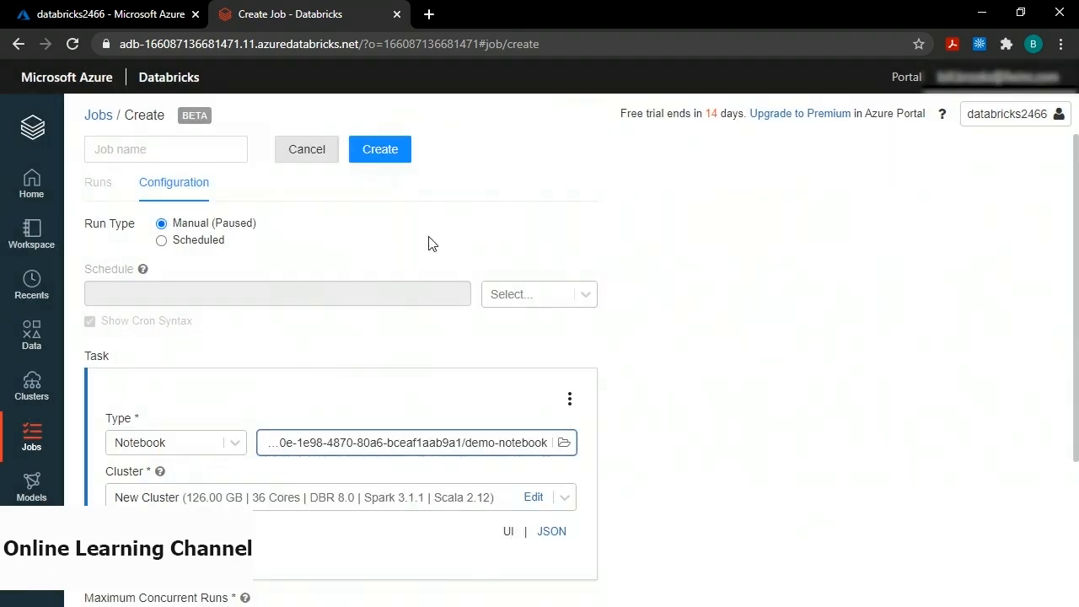
{"action": "left_click", "coordinate": [381, 157]}
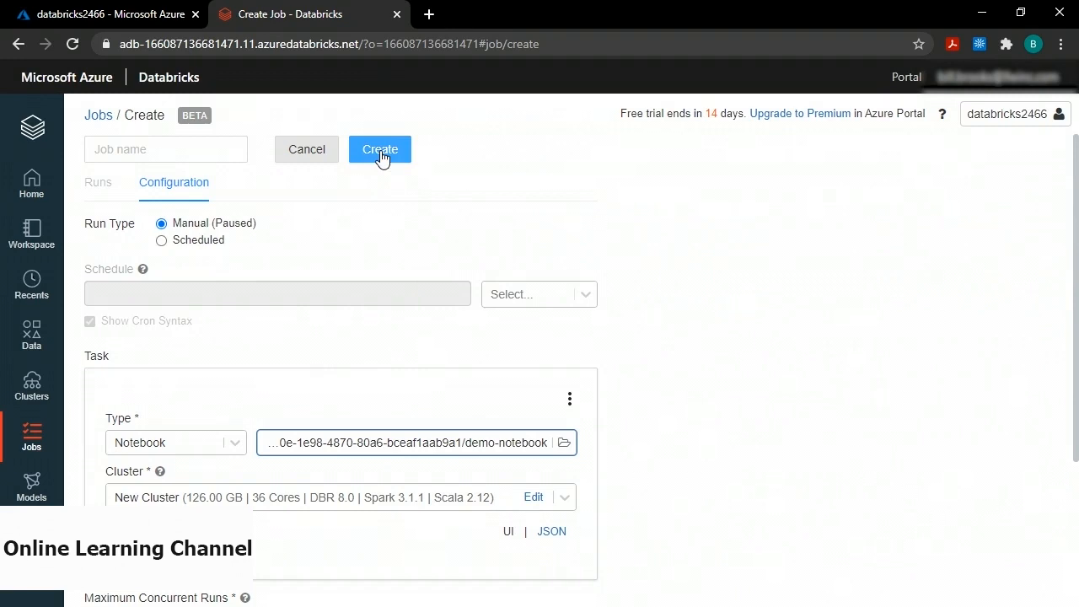
Enter demo-job as the job name and create the job.
{"action": "left_click", "coordinate": [179, 149]}
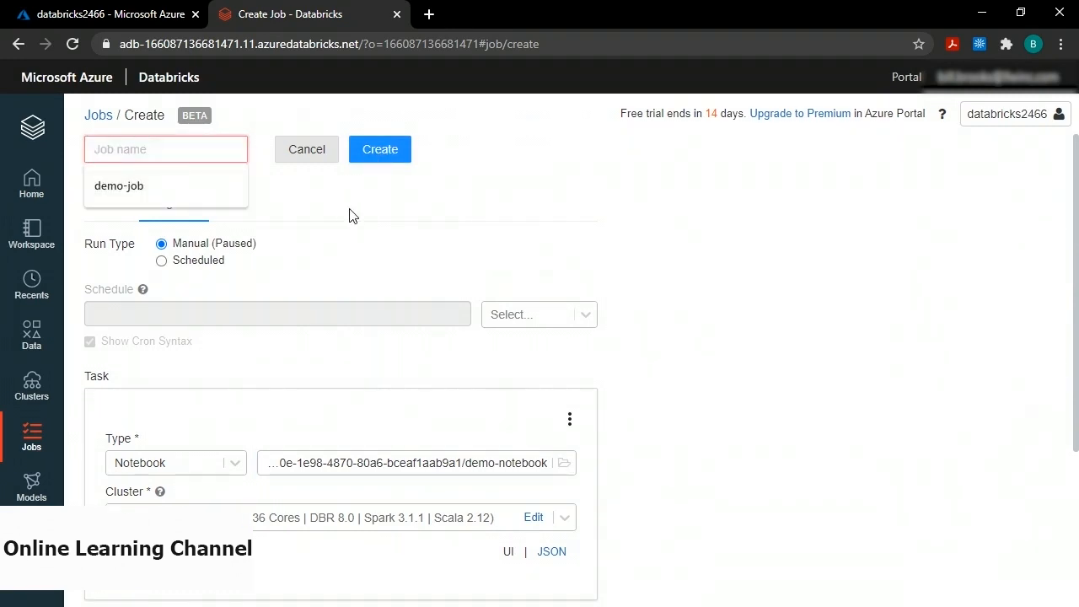
{"action": "type", "text": "d"}
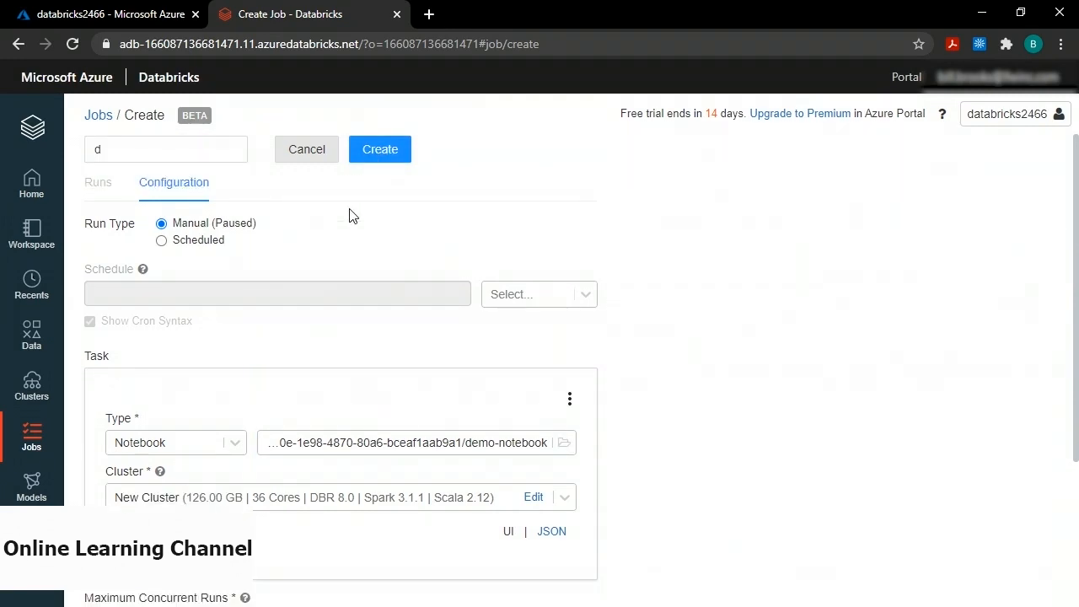
{"action": "type", "text": "emo-job"}
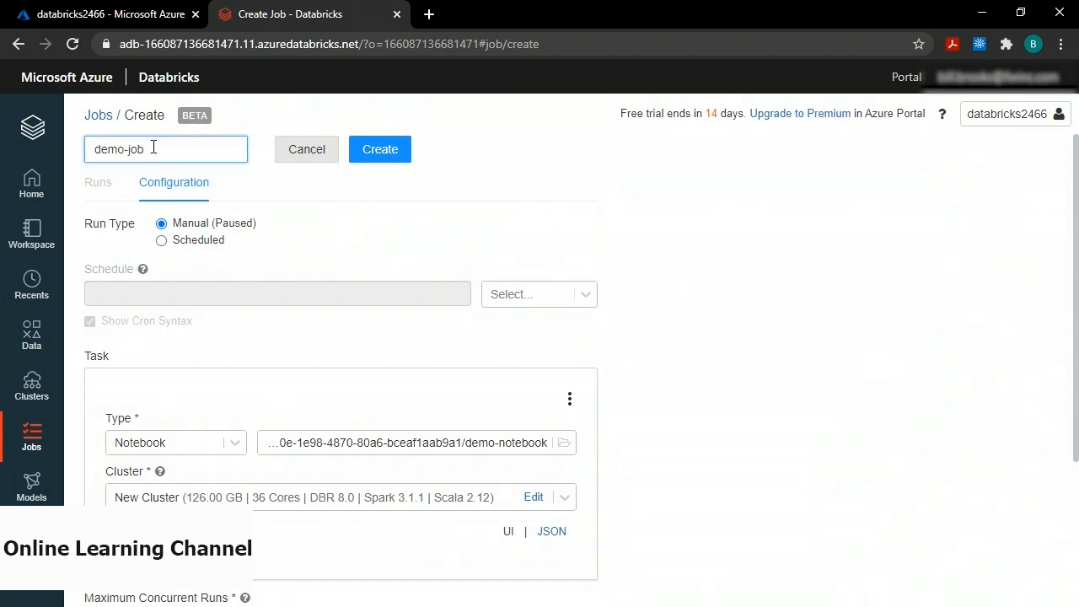
{"action": "left_click", "coordinate": [379, 148]}
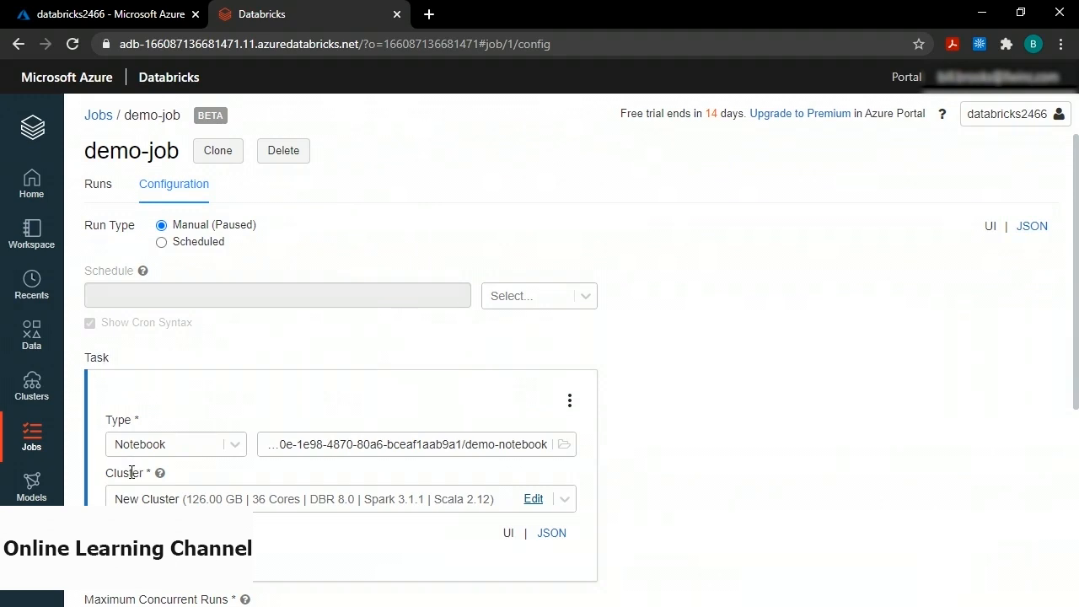
Overwrite the job cluster's Advanced Options Spark Config with the acmeadls fs.azure OAuth block.
{"action": "left_click", "coordinate": [535, 500]}
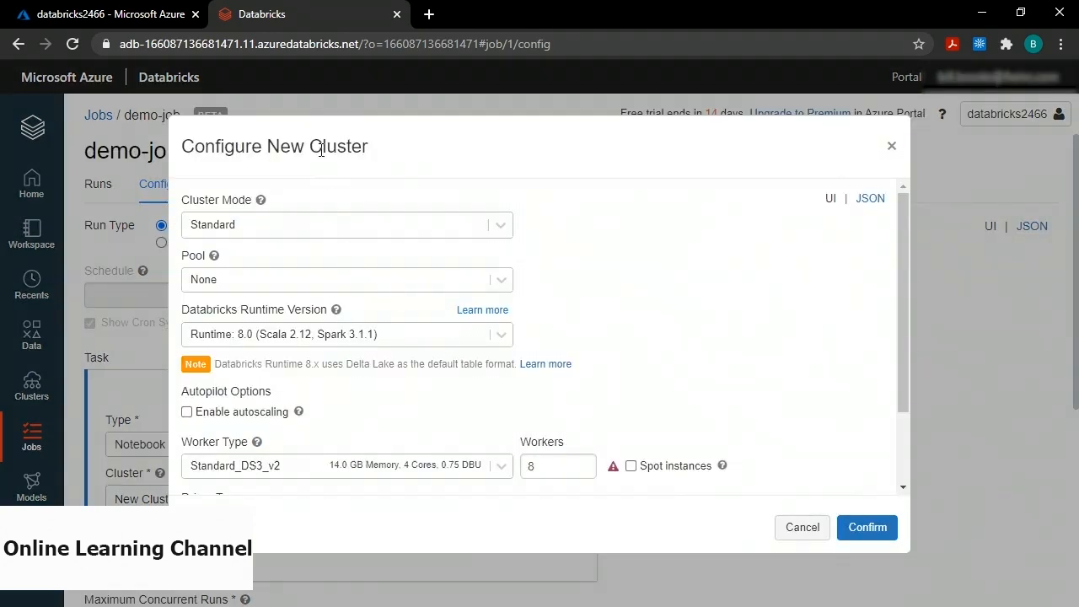
{"action": "scroll", "coordinate": [614, 326], "scroll_direction": "down", "scroll_amount": 2}
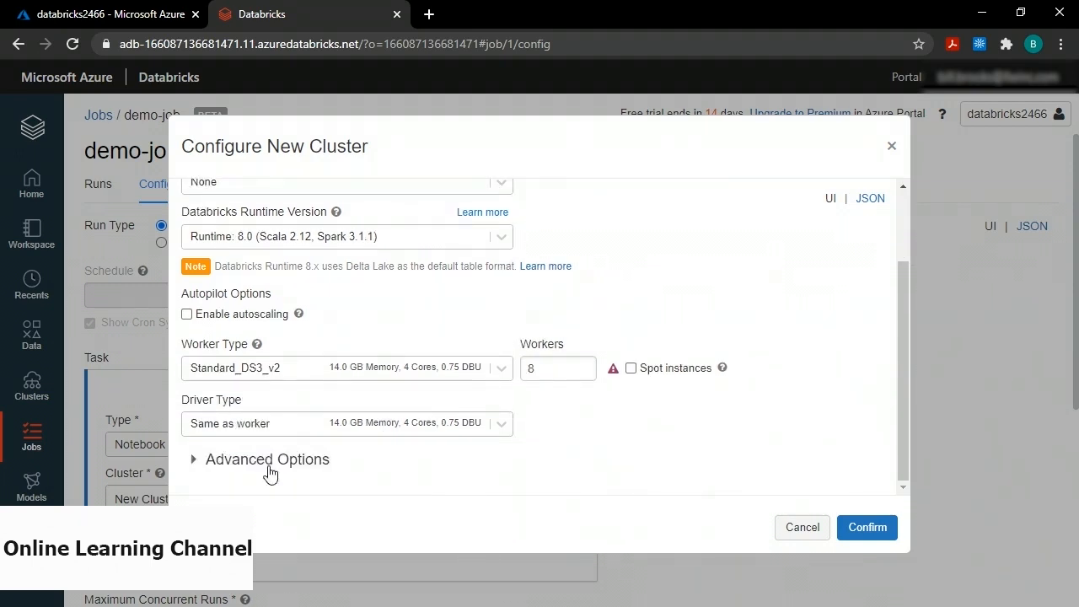
{"action": "left_click", "coordinate": [193, 463]}
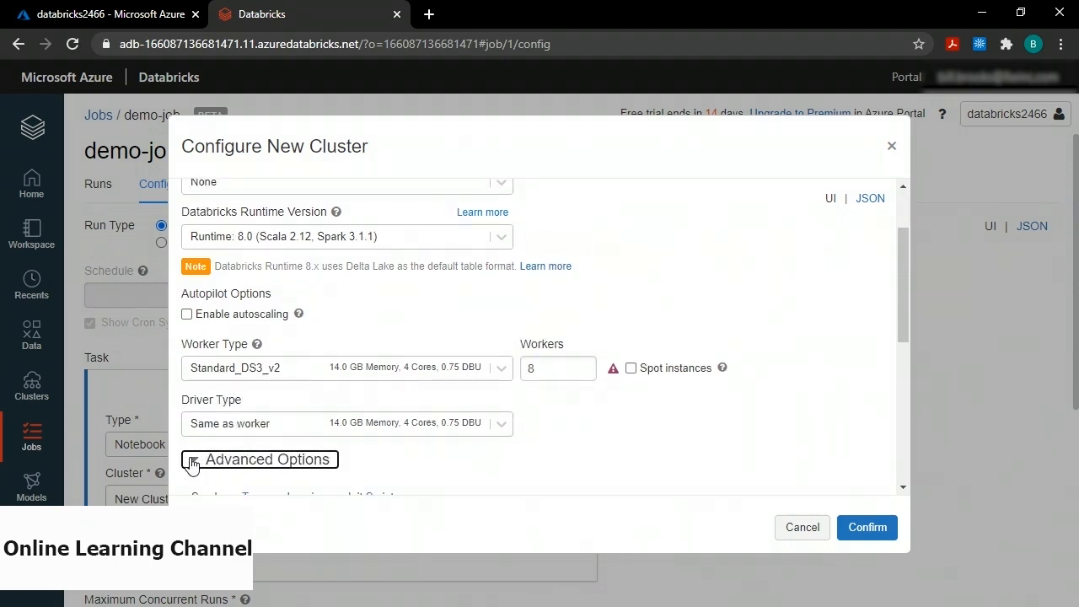
{"action": "scroll", "coordinate": [274, 458], "scroll_direction": "down", "scroll_amount": 3}
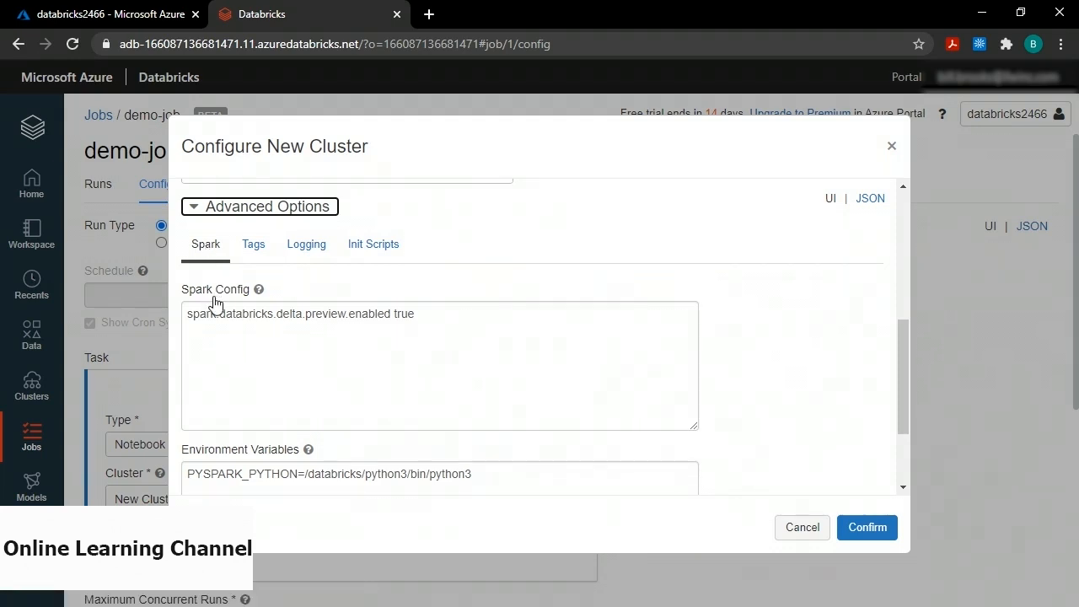
{"action": "left_click", "coordinate": [256, 348]}
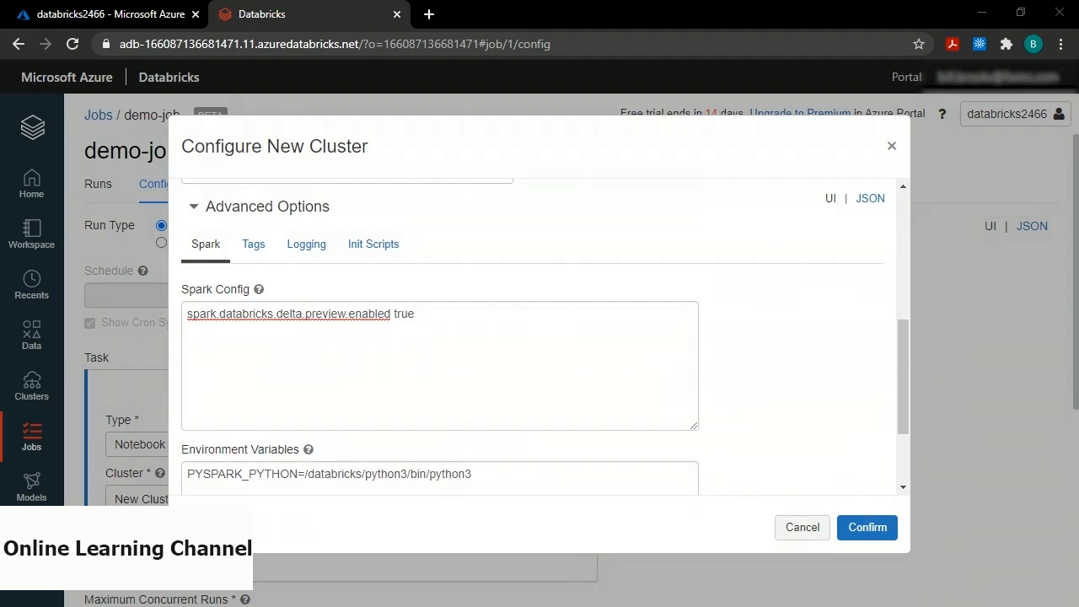
{"action": "key", "text": "ctrl+a"}
{"action": "key", "text": "ctrl+v"}
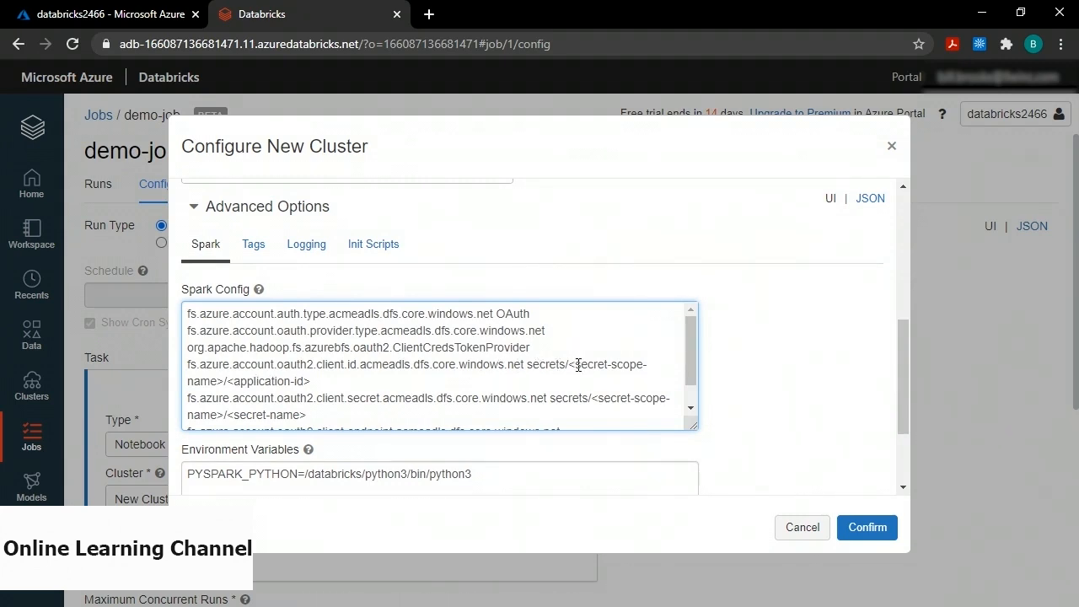
{"action": "left_click_drag", "start_coordinate": [570, 364], "coordinate": [217, 381]}
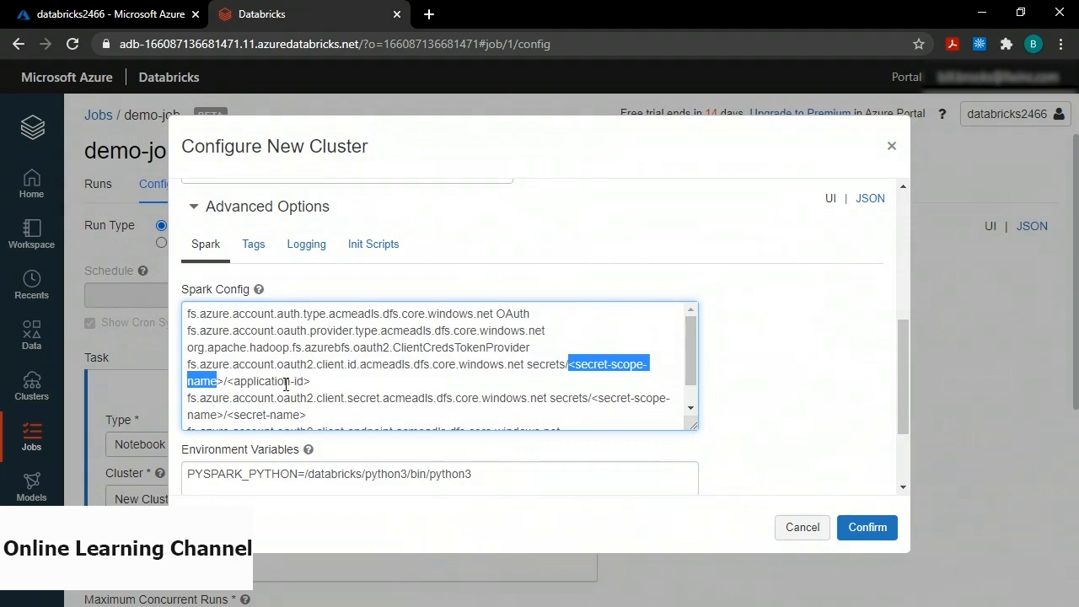
Fill the client-id line with scope demo-scope and the pasted application ID.
{"action": "left_click", "coordinate": [570, 371]}
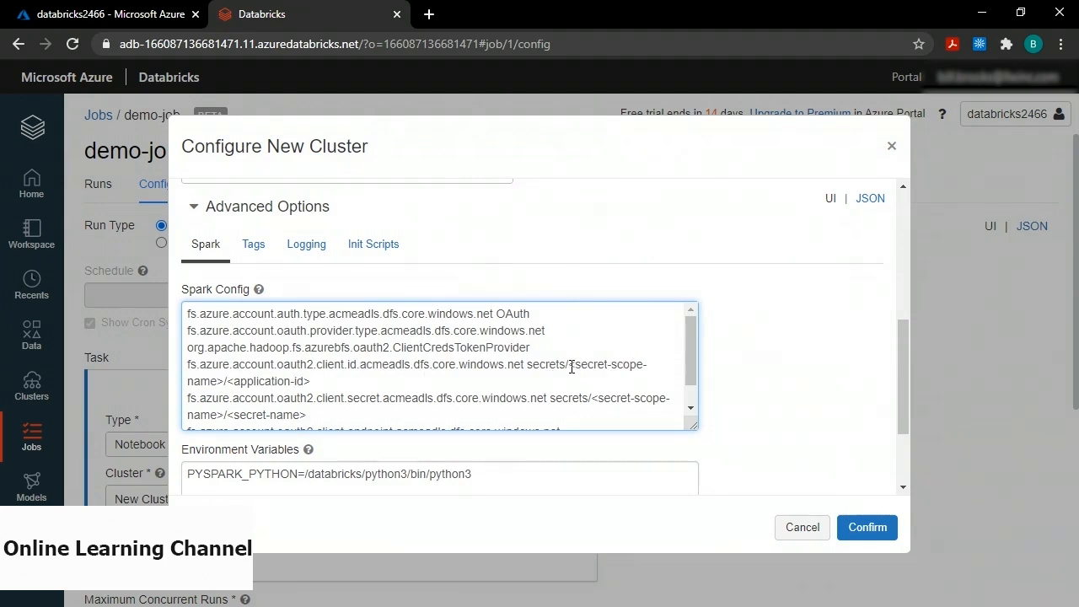
{"action": "left_click", "coordinate": [222, 381], "text": "shift"}
{"action": "type", "text": "demo-scope"}
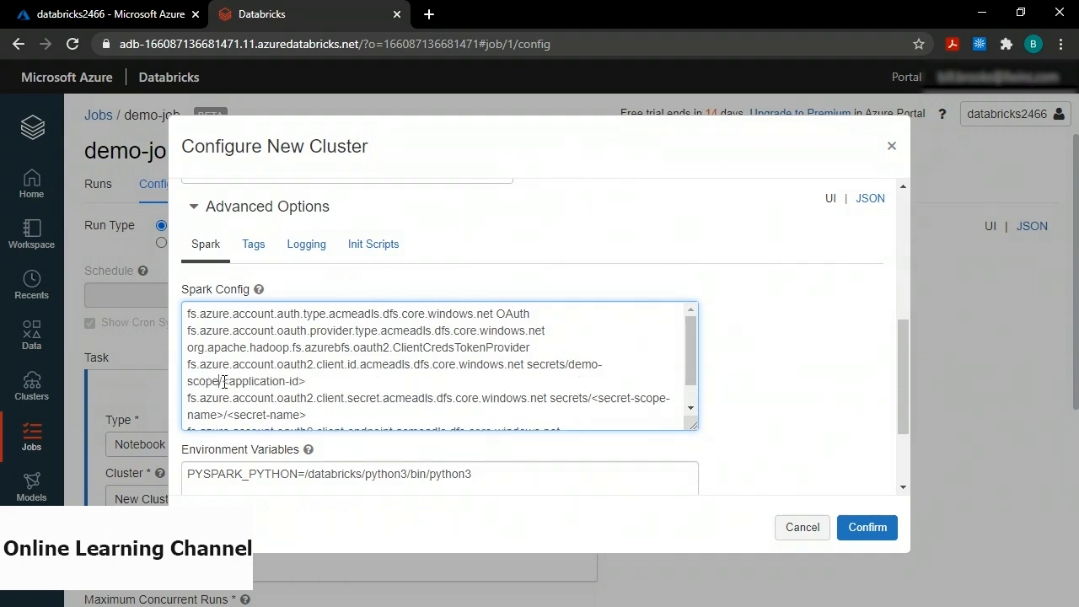
{"action": "left_click_drag", "start_coordinate": [223, 381], "coordinate": [333, 385]}
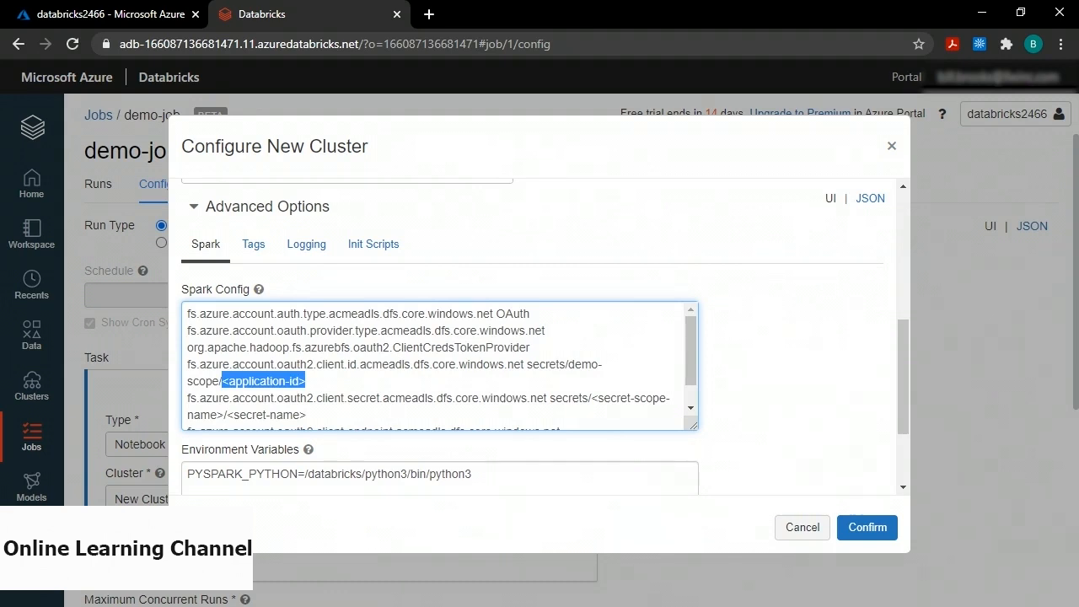
{"action": "key", "text": "alt+Tab"}
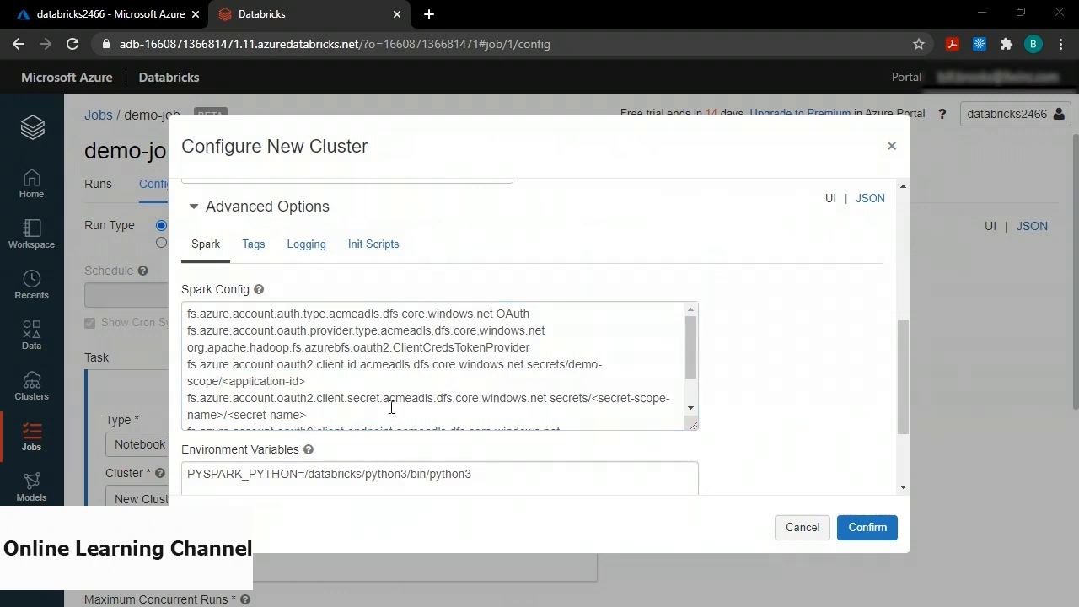
{"action": "left_click_drag", "start_coordinate": [222, 381], "coordinate": [320, 385]}
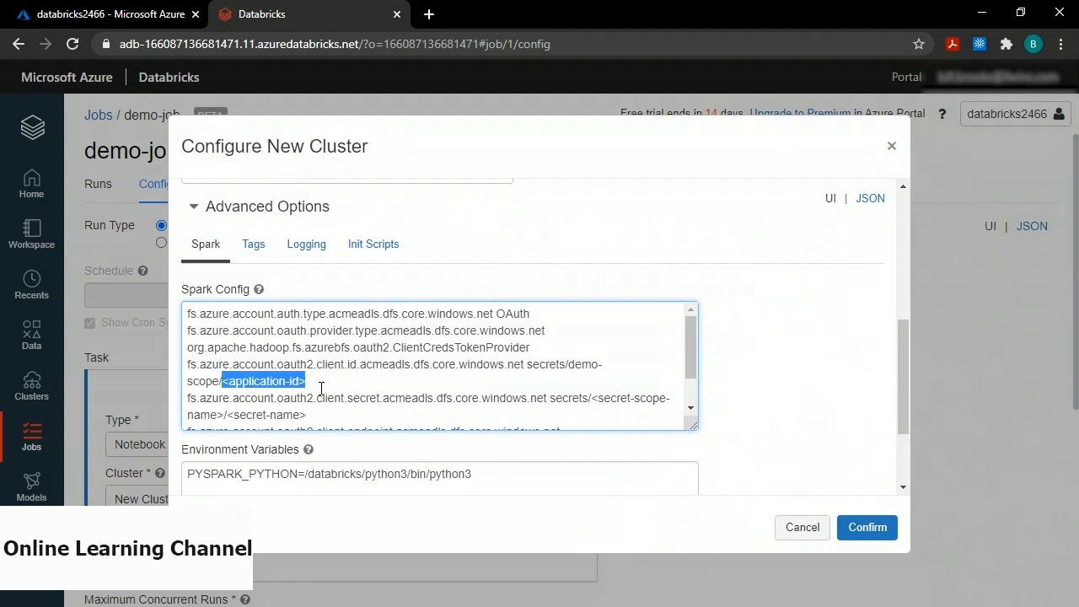
{"action": "type", "text": "2324370e-1e98-4870-80a6-bceaf1aab9a1"}
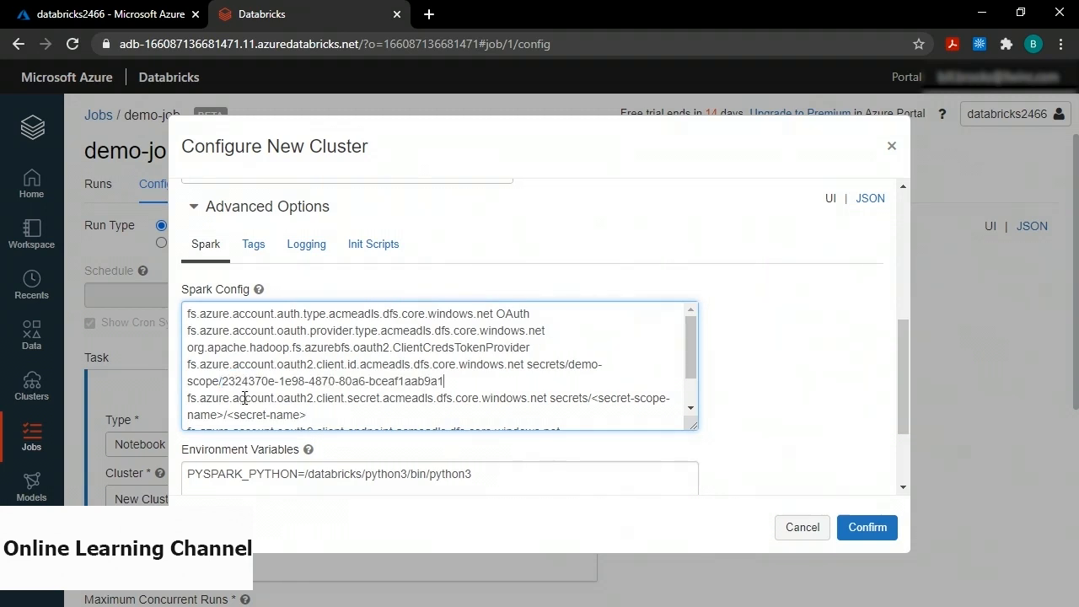
Point the client-secret reference at scope demo-scope and secret demo-secret.
{"action": "left_click", "coordinate": [592, 398]}
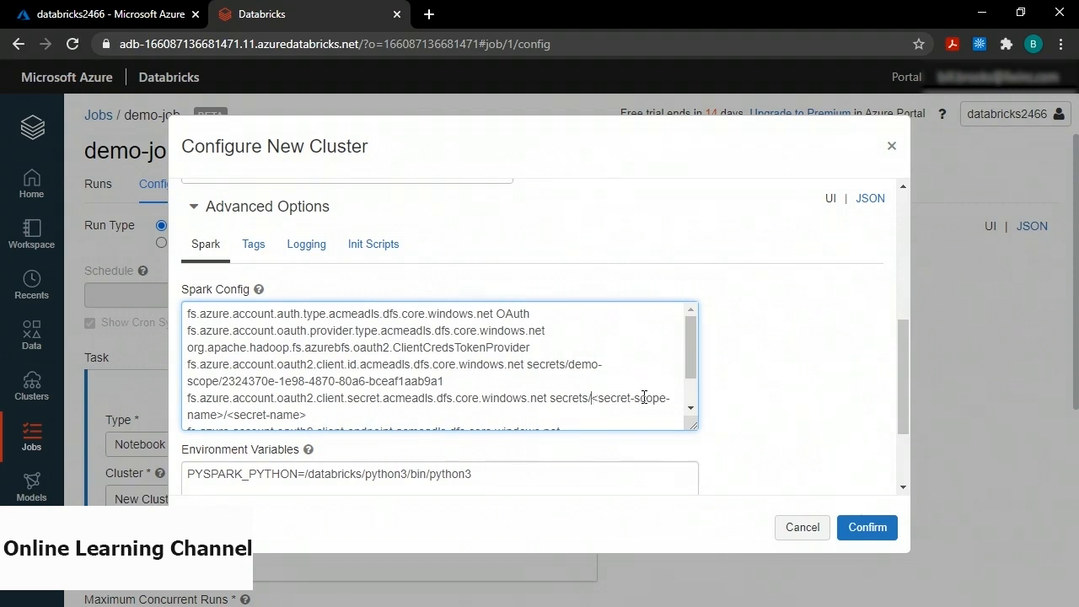
{"action": "left_click", "coordinate": [225, 415], "text": "shift"}
{"action": "type", "text": "demo-s"}
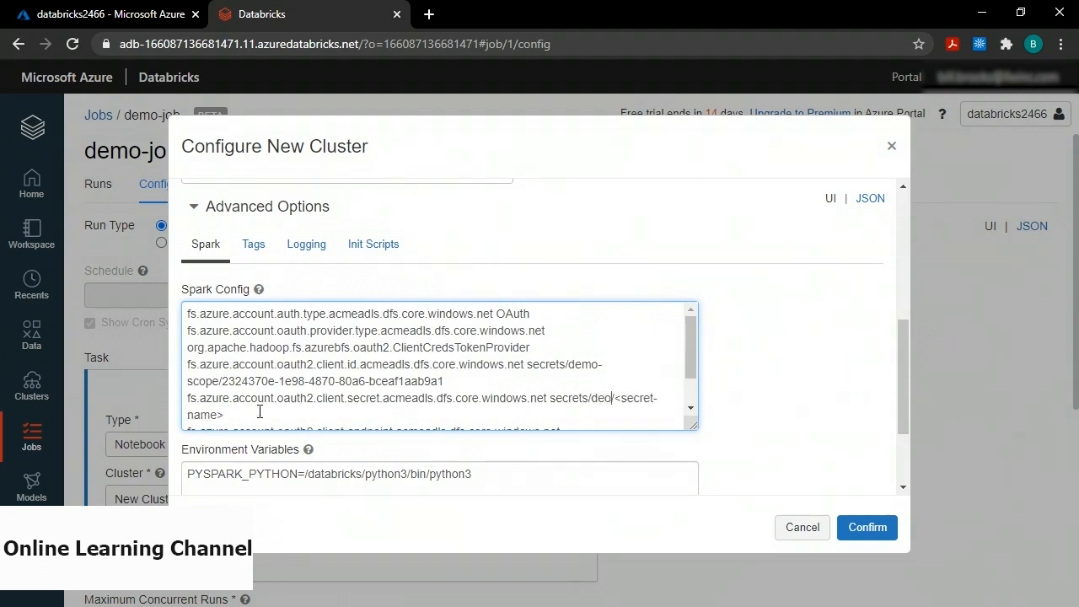
{"action": "type", "text": "cope/"}
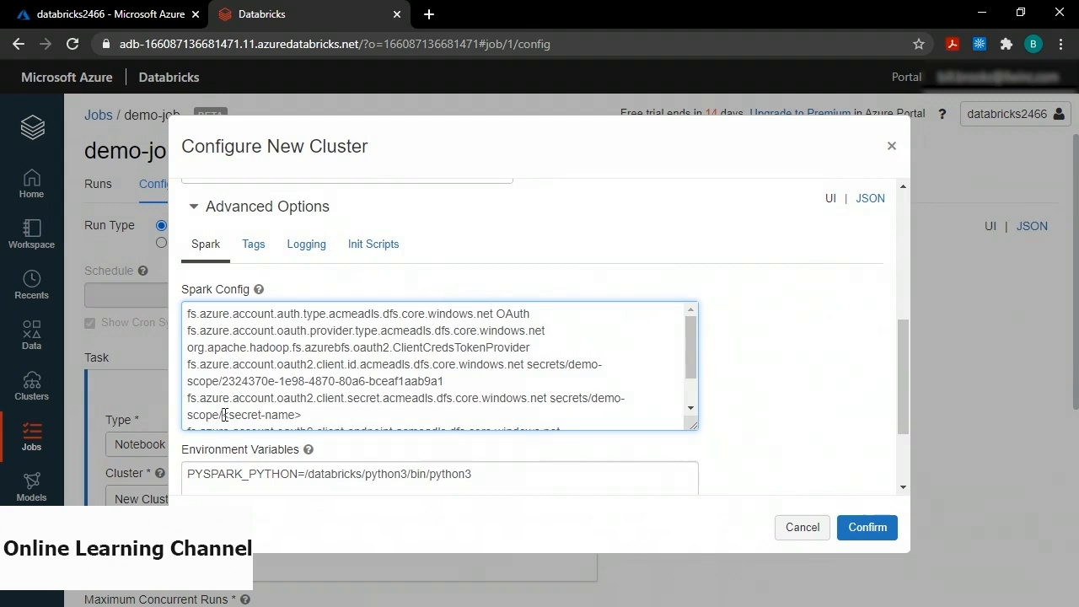
{"action": "left_click_drag", "start_coordinate": [224, 414], "coordinate": [329, 414]}
{"action": "left_click", "coordinate": [329, 369]}
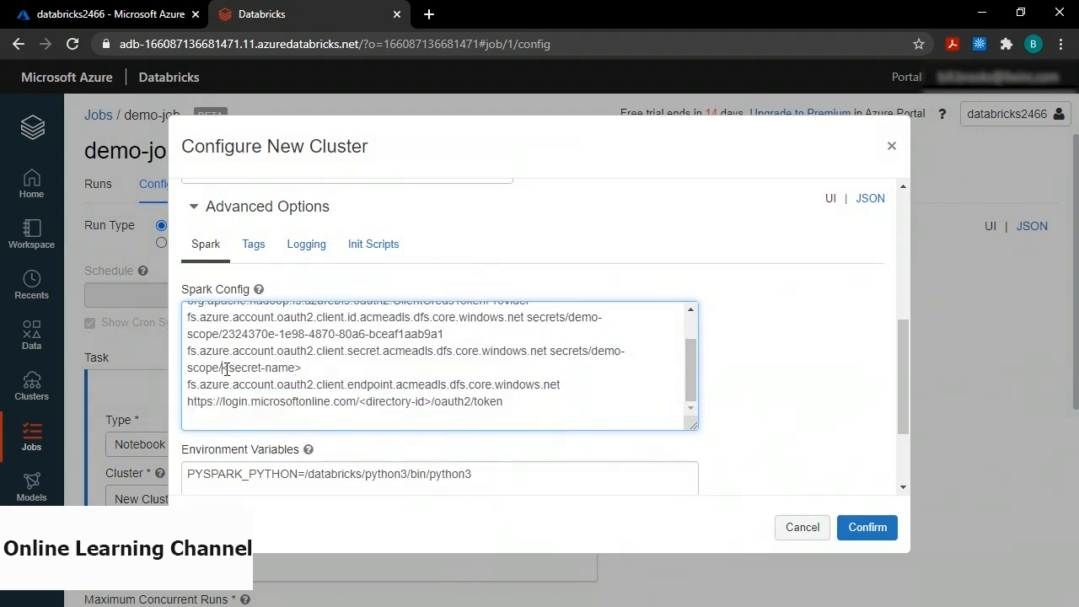
{"action": "left_click_drag", "start_coordinate": [223, 368], "coordinate": [325, 368]}
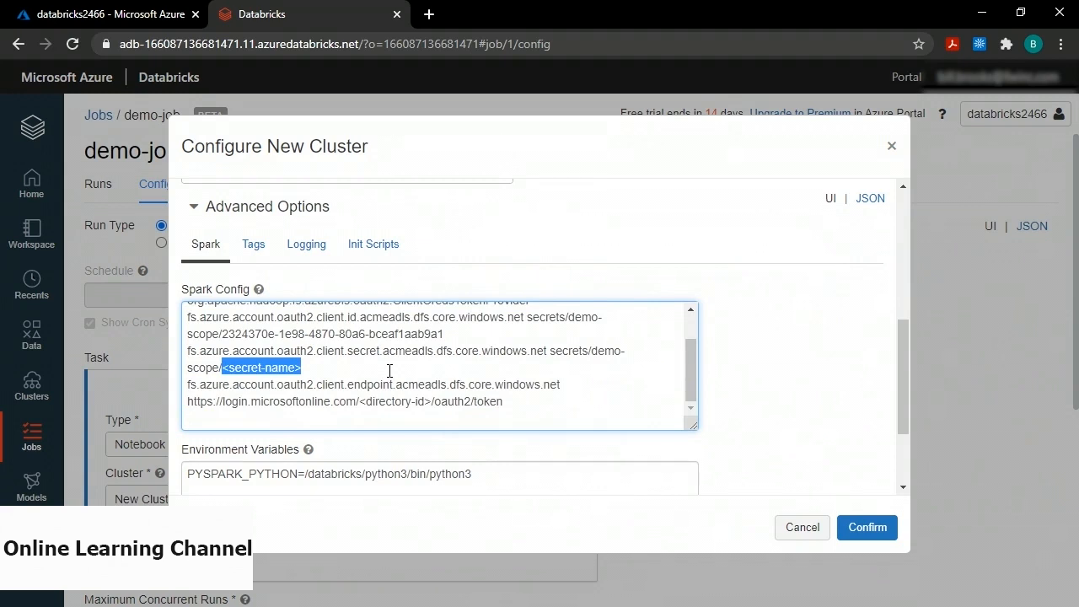
{"action": "type", "text": "demo-secret"}
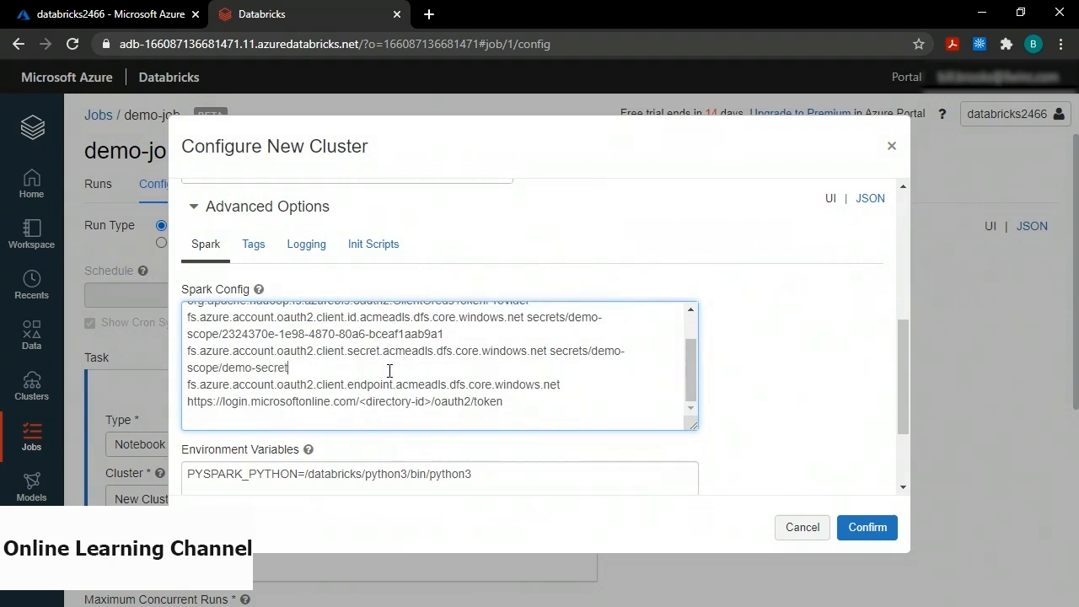
Paste the directory ID into the OAuth token endpoint URL and confirm the new cluster.
{"action": "scroll", "coordinate": [389, 371], "scroll_direction": "down", "scroll_amount": 1}
{"action": "left_click_drag", "start_coordinate": [359, 359], "coordinate": [433, 359]}
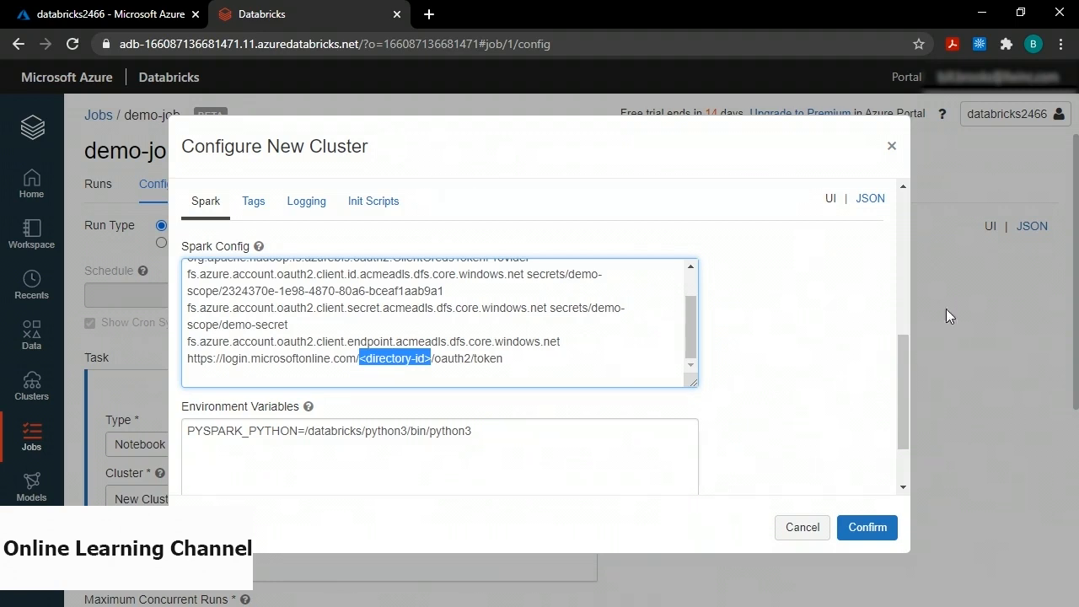
{"action": "type", "text": "199a4a89-6d01-47e4-b87b-1f4d475c9bd3"}
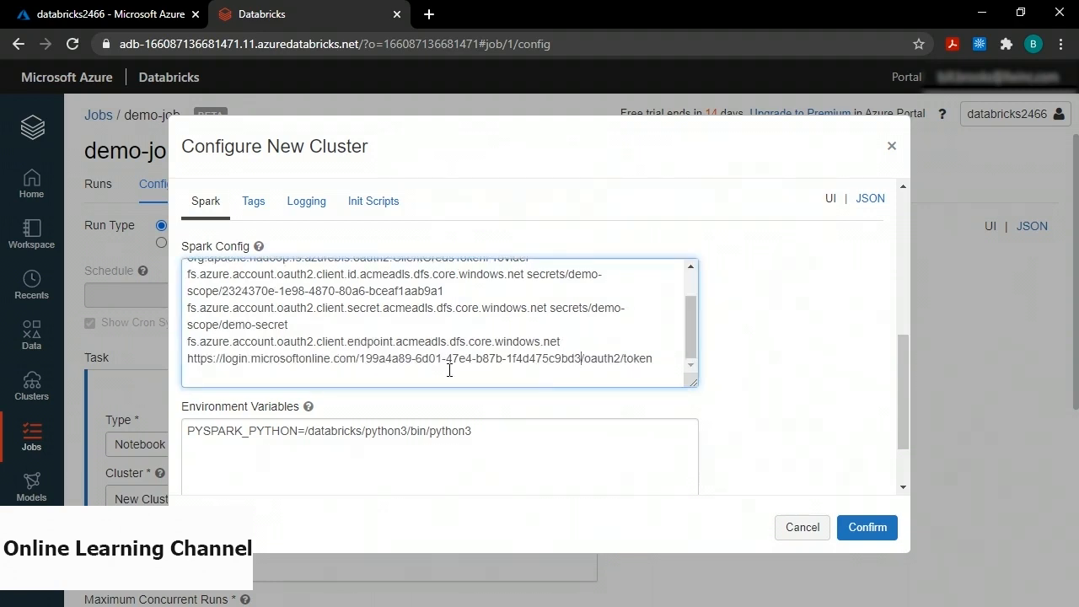
{"action": "left_click", "coordinate": [868, 527]}
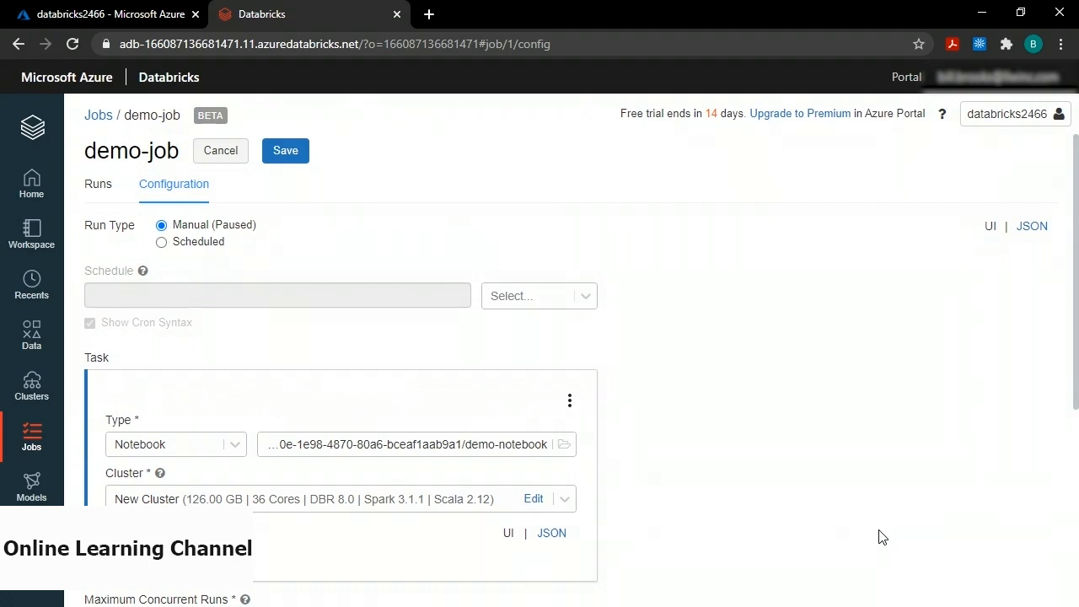
Open demo-job from the Jobs list to view its Runs page.
{"action": "left_click", "coordinate": [31, 437]}
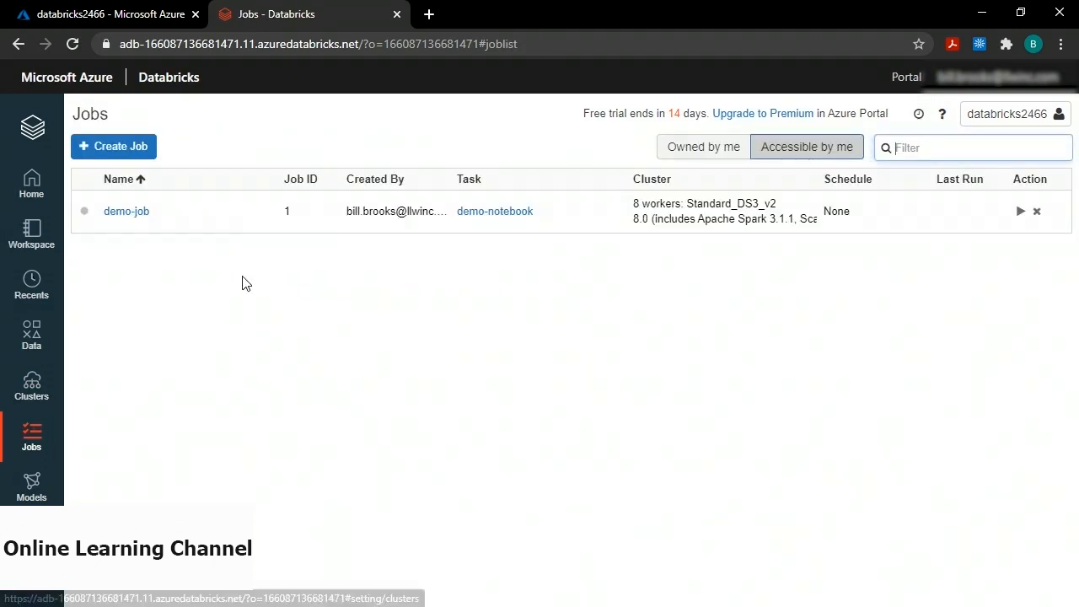
{"action": "left_click", "coordinate": [123, 215]}
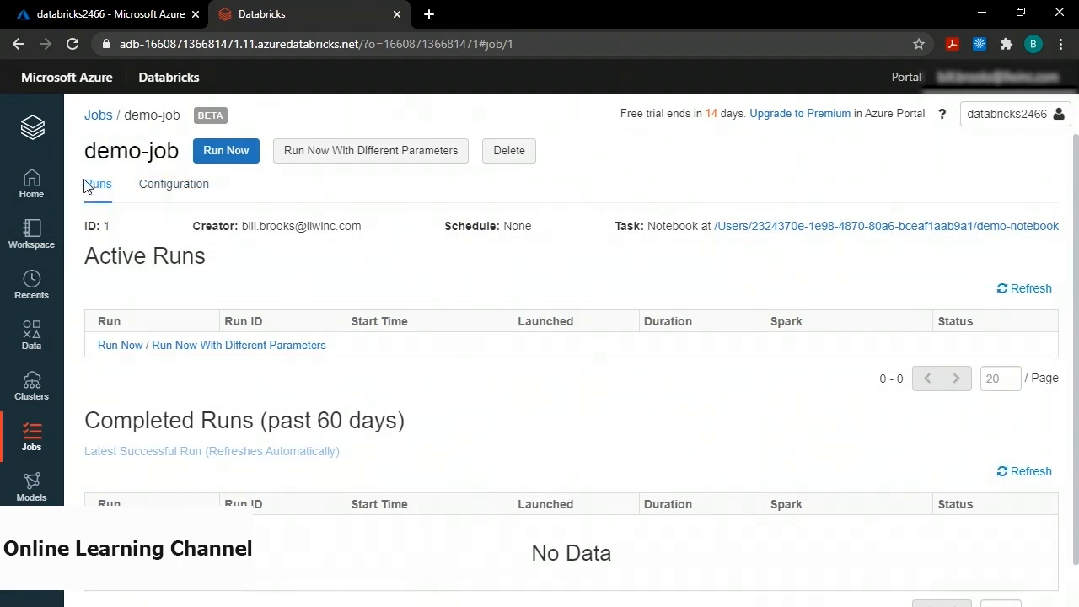
In demo-job's configuration permissions, add demo-service-account with the Is Owner permission level.
{"action": "left_click", "coordinate": [98, 195]}
{"action": "left_click", "coordinate": [172, 191]}
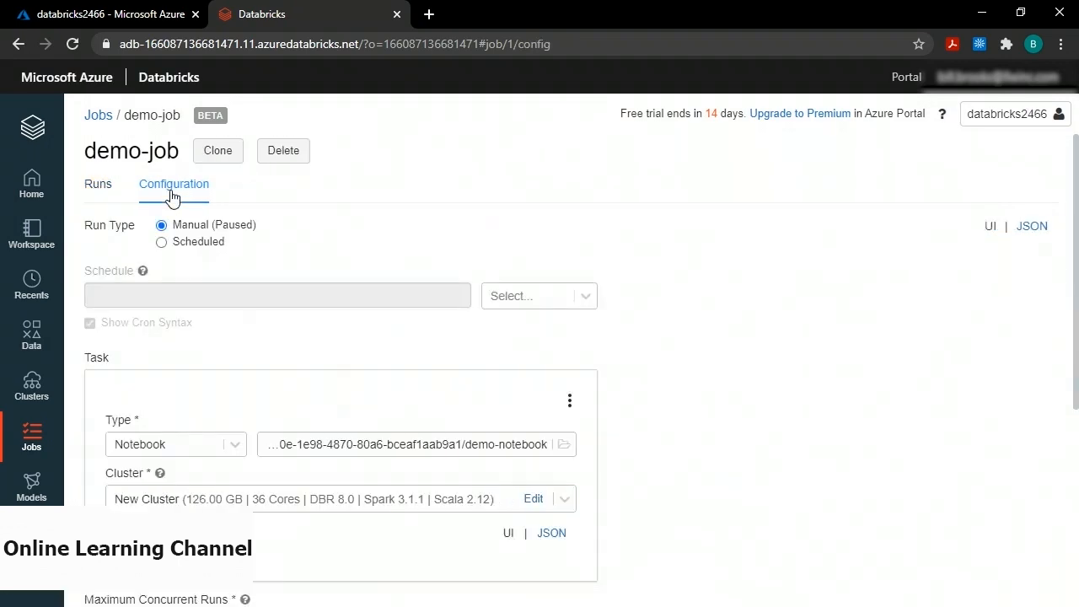
{"action": "scroll", "coordinate": [172, 211], "scroll_direction": "down", "scroll_amount": 4}
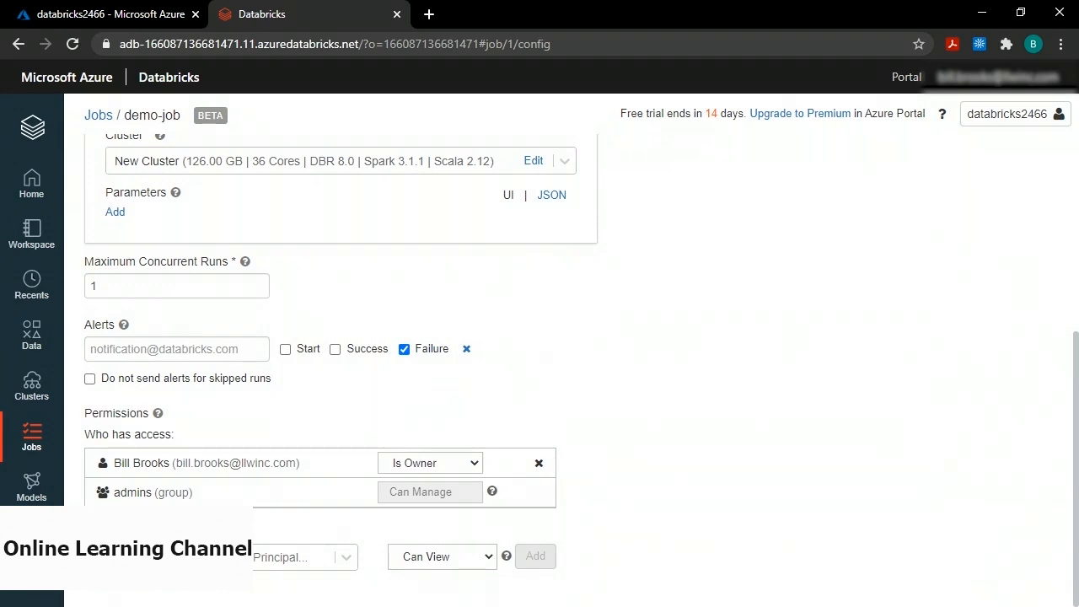
{"action": "left_click", "coordinate": [345, 559]}
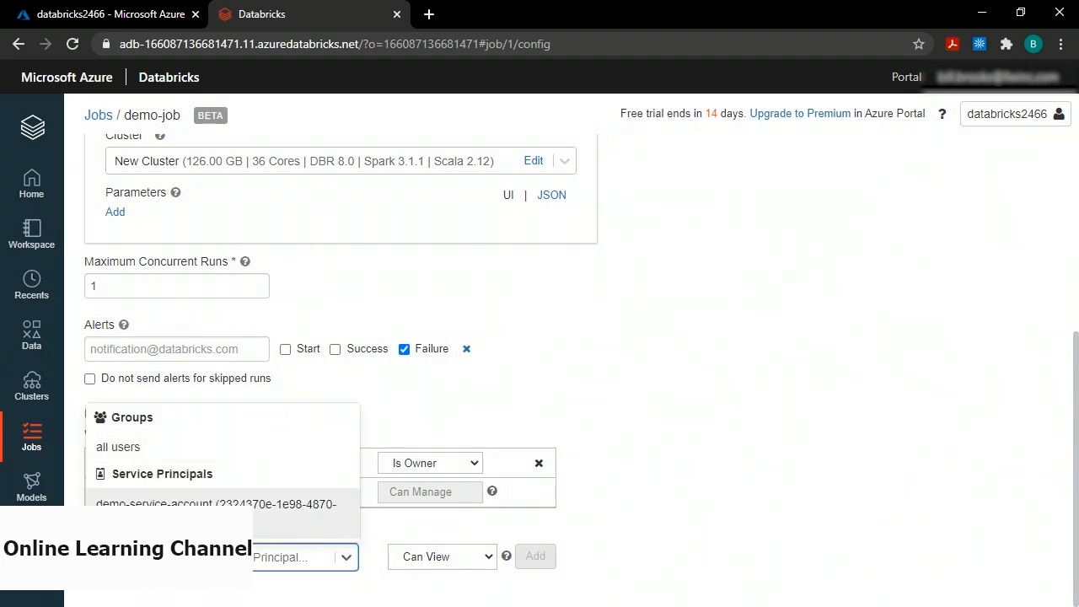
{"action": "left_click", "coordinate": [211, 504]}
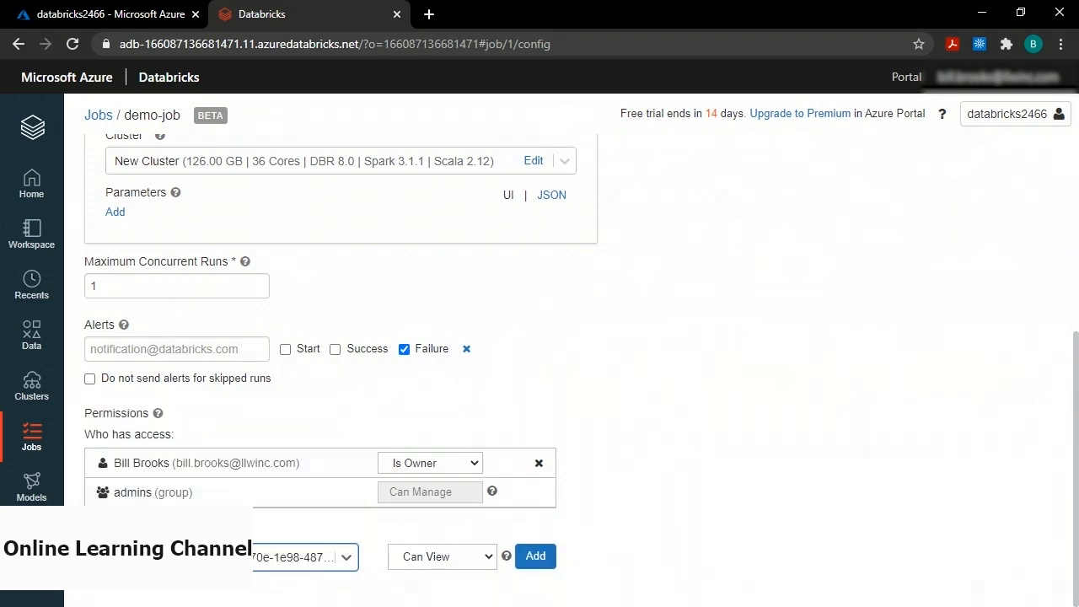
{"action": "left_click", "coordinate": [481, 558]}
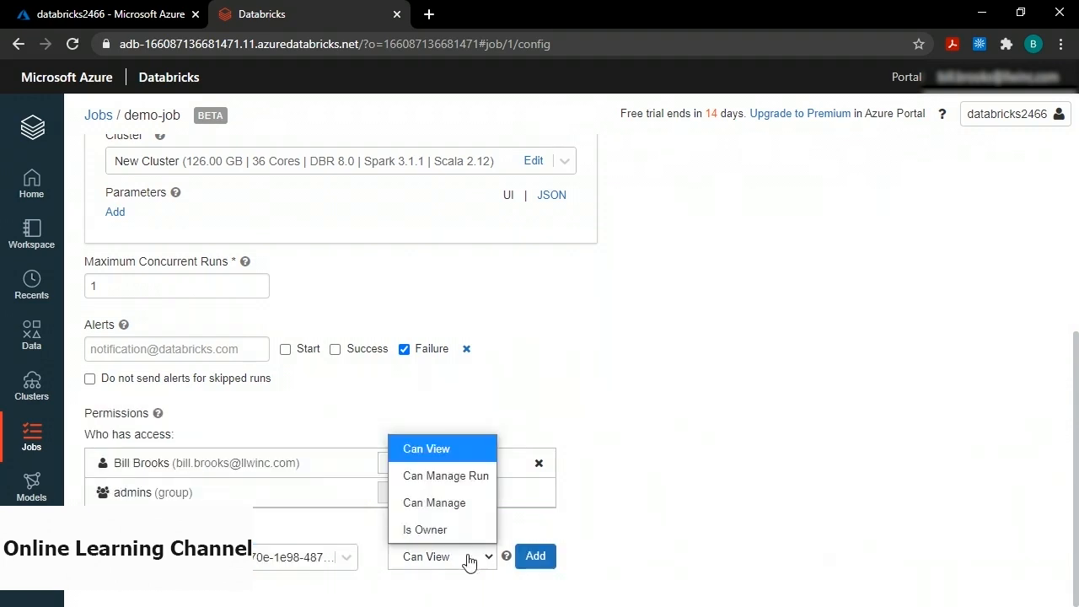
{"action": "left_click", "coordinate": [459, 533]}
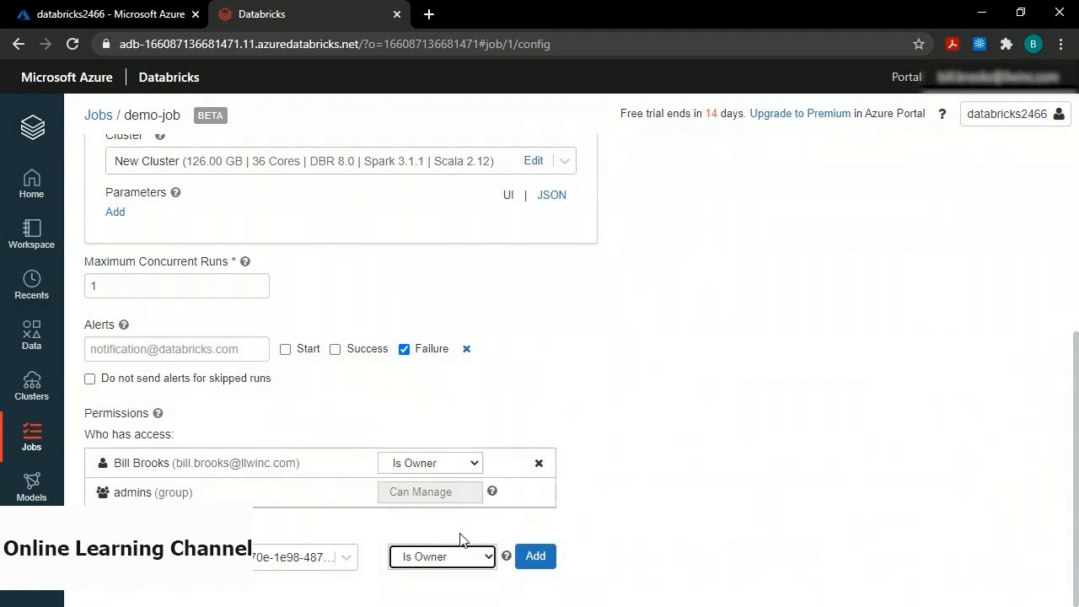
{"action": "left_click", "coordinate": [536, 557]}
Remove the previous owner from the job's permissions and save demo-job.
{"action": "scroll", "coordinate": [438, 506], "scroll_direction": "down", "scroll_amount": 1}
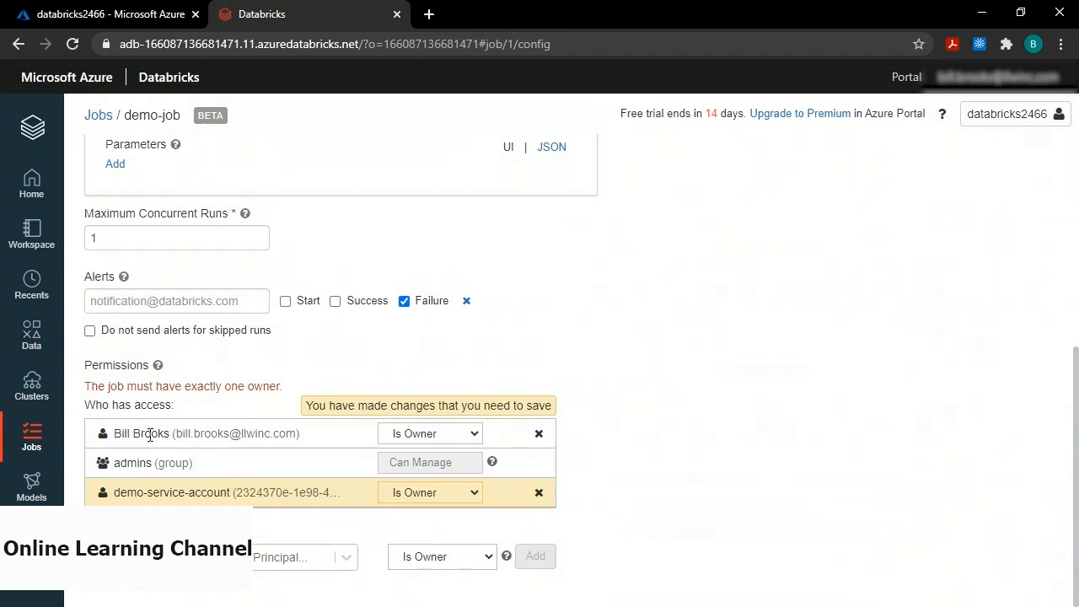
{"action": "left_click", "coordinate": [538, 435]}
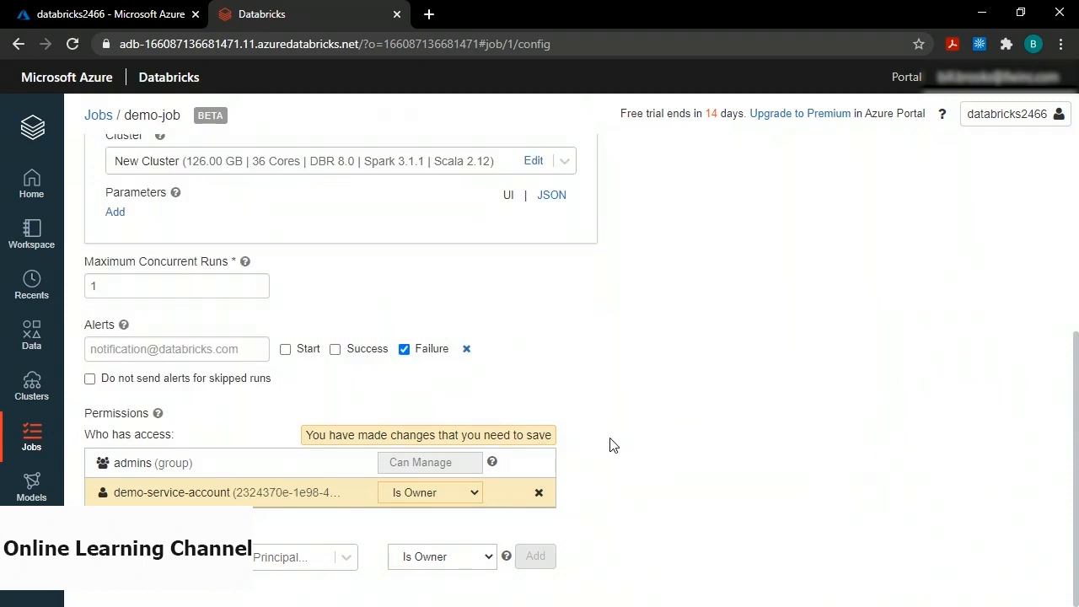
{"action": "scroll", "coordinate": [613, 445], "scroll_direction": "up", "scroll_amount": 4}
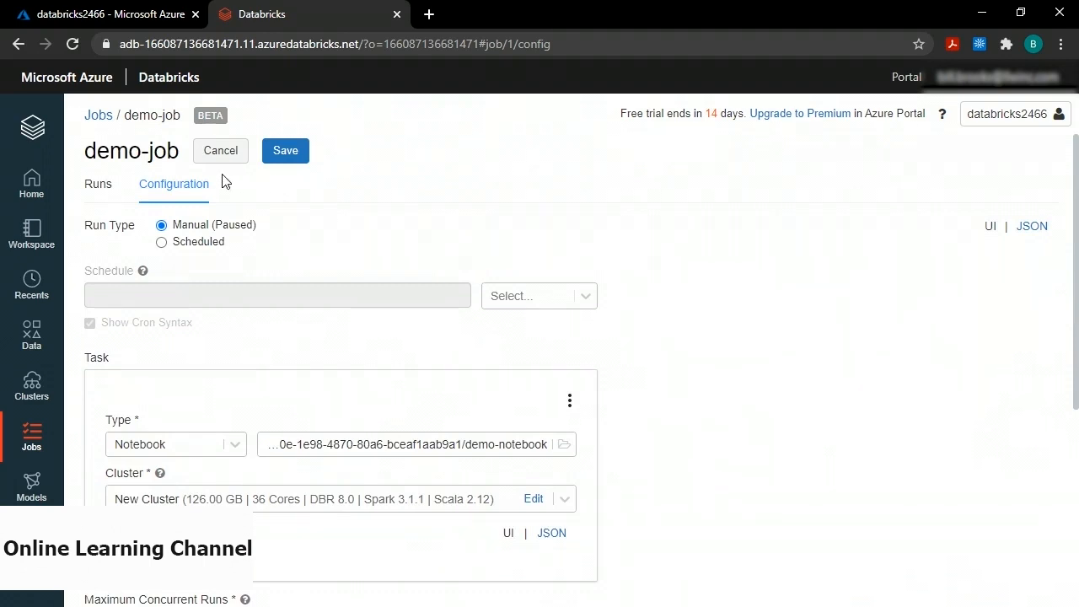
{"action": "left_click", "coordinate": [285, 152]}
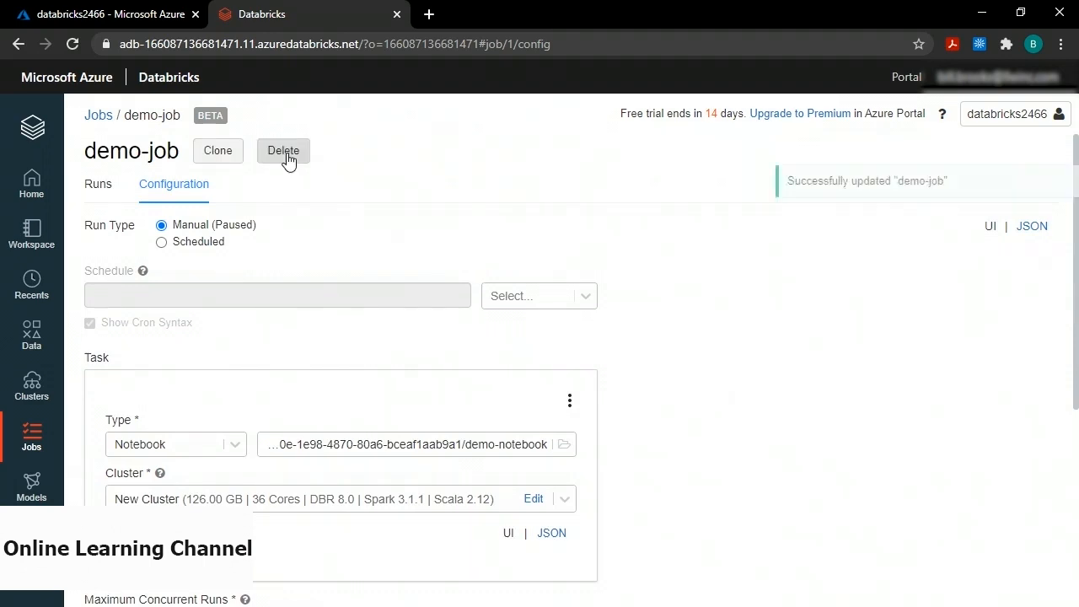
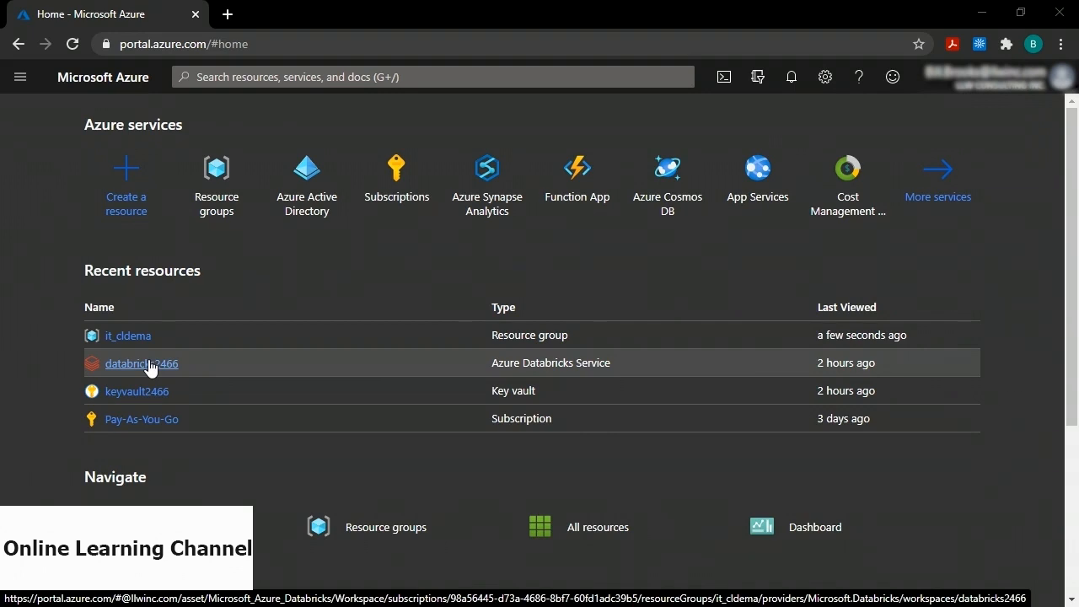
Find SQL Database in the Azure Marketplace and open its Create form.
{"action": "left_click", "coordinate": [123, 177]}
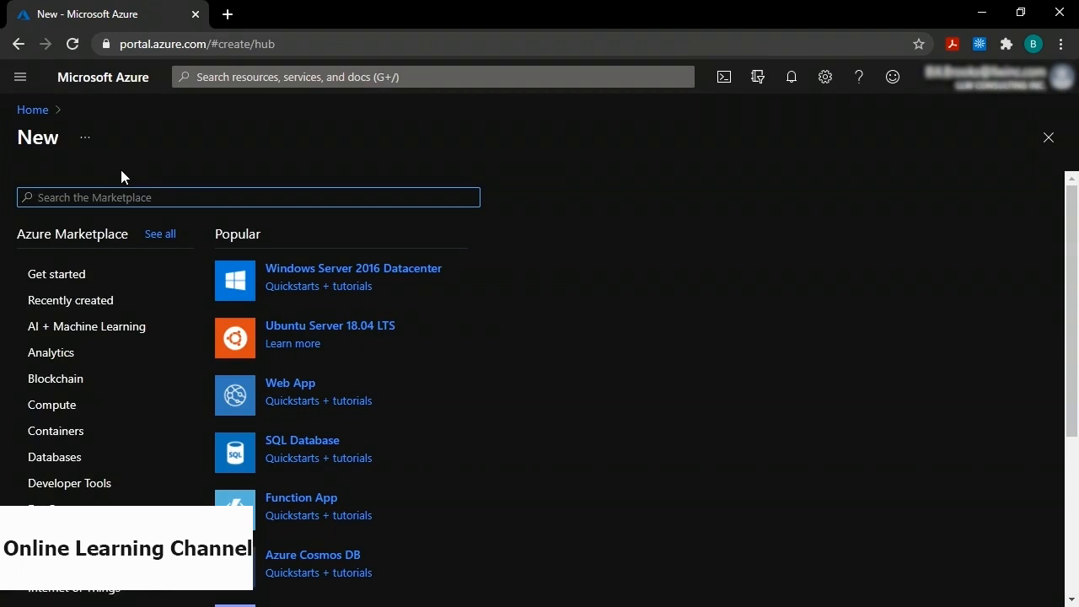
{"action": "type", "text": "sql database"}
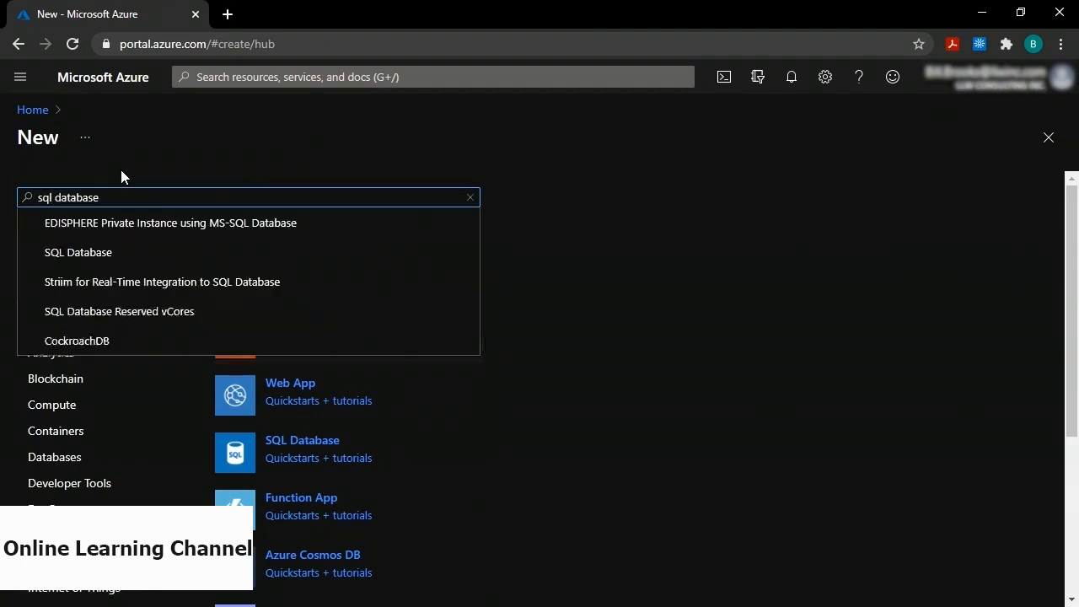
{"action": "left_click", "coordinate": [105, 250]}
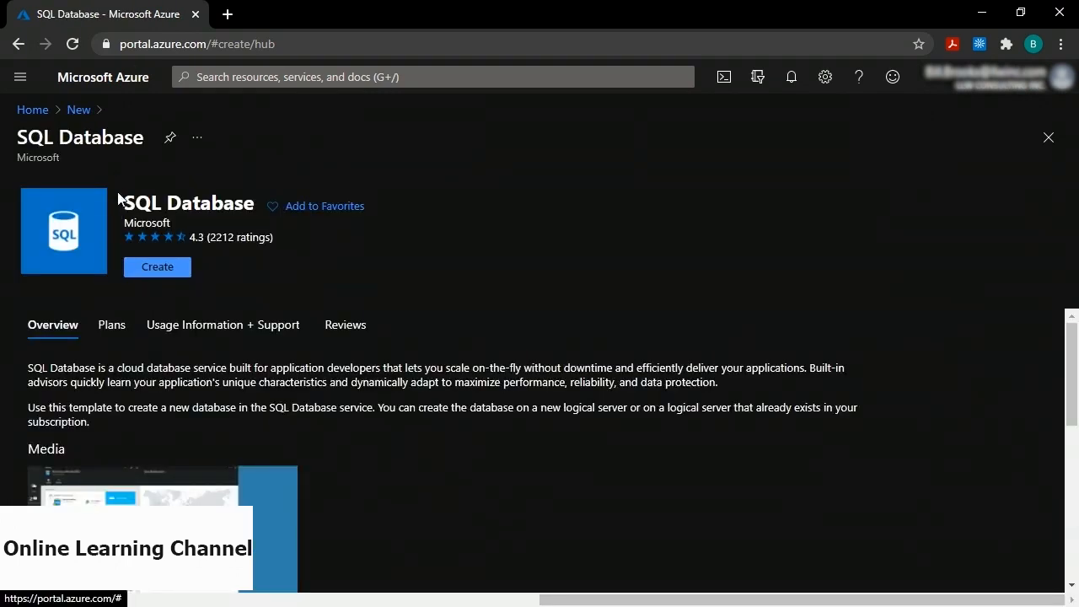
{"action": "left_click", "coordinate": [156, 268]}
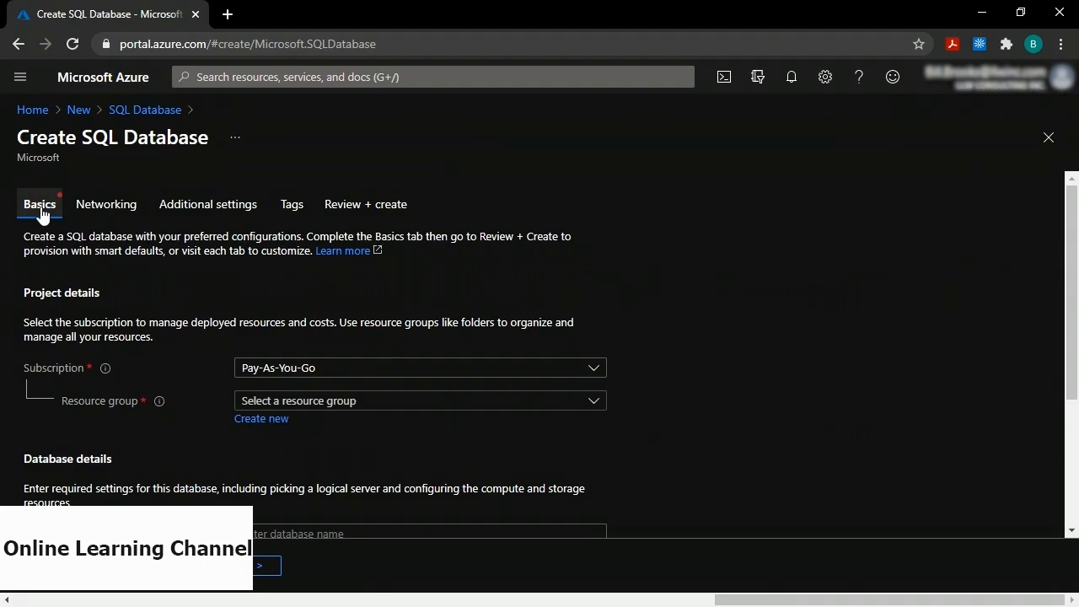
Put the database in resource group it_cldema and name it sqldb2466.
{"action": "left_click", "coordinate": [288, 404]}
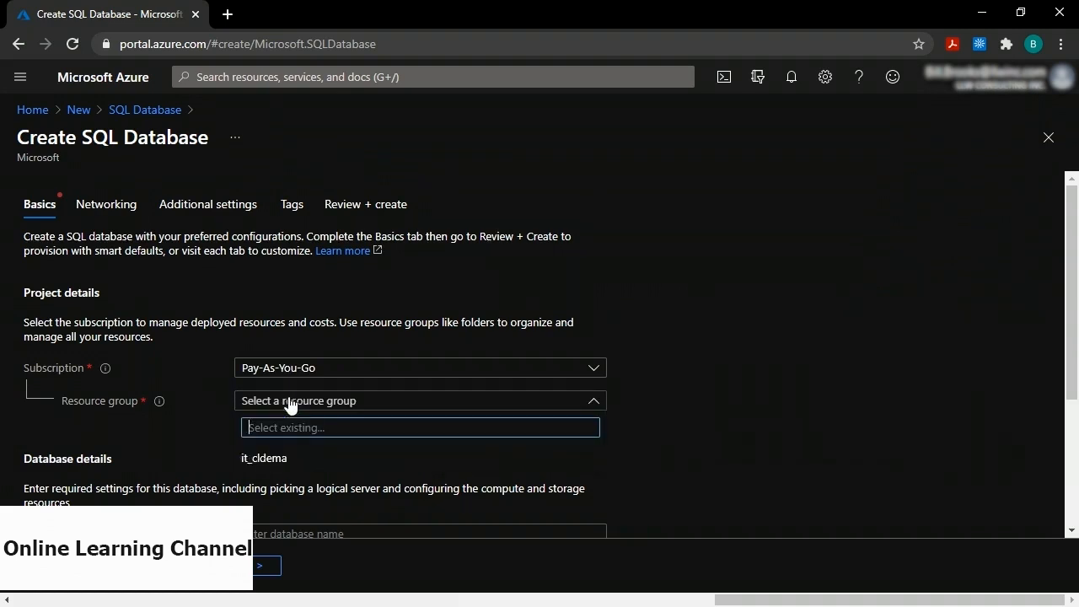
{"action": "left_click", "coordinate": [278, 458]}
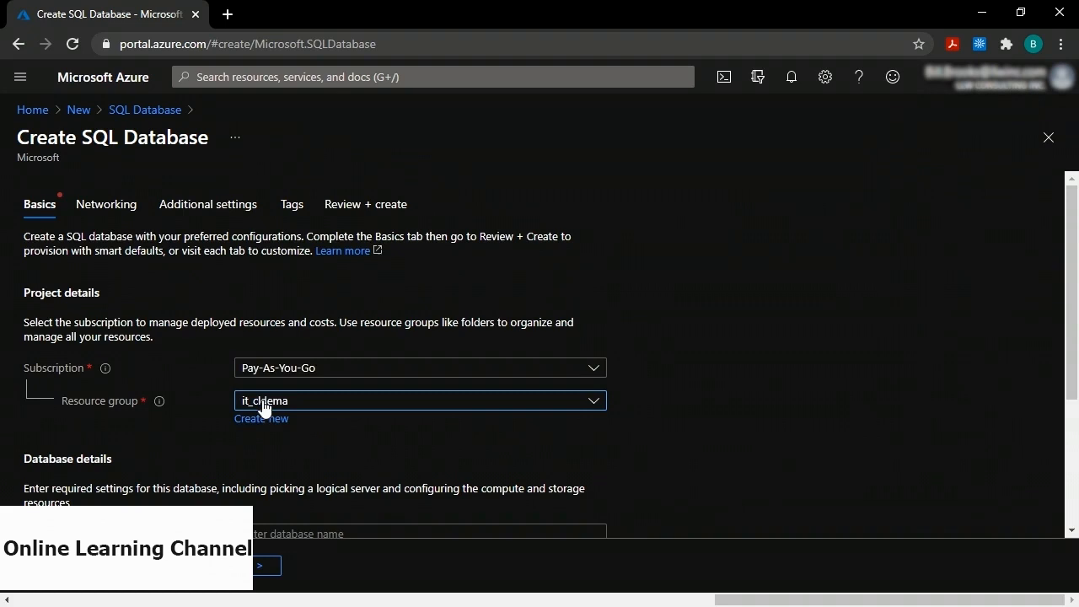
{"action": "scroll", "coordinate": [263, 406], "scroll_direction": "down", "scroll_amount": 2}
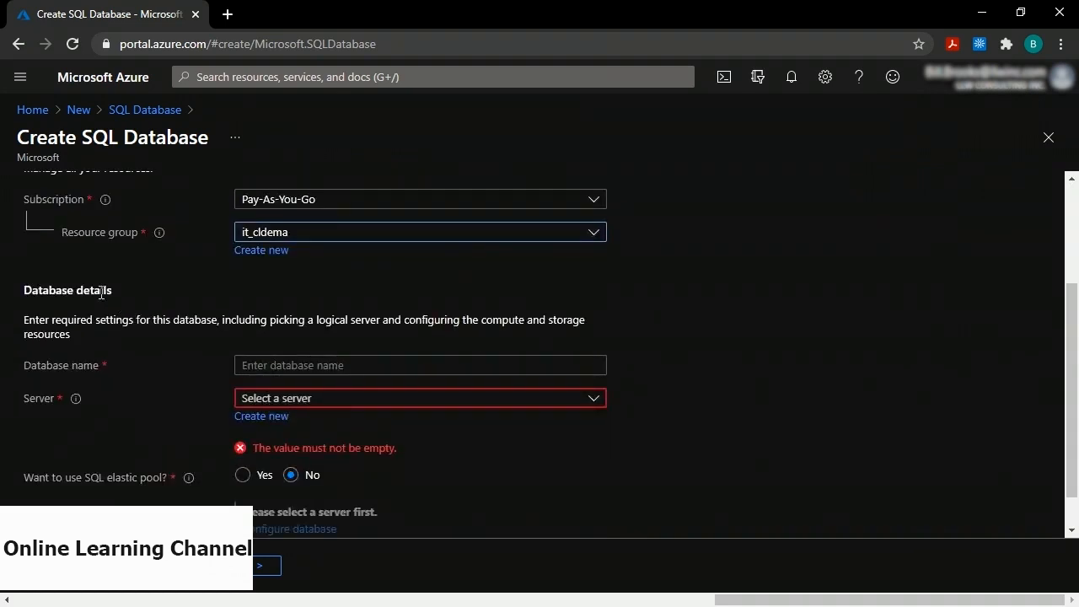
{"action": "left_click", "coordinate": [297, 365]}
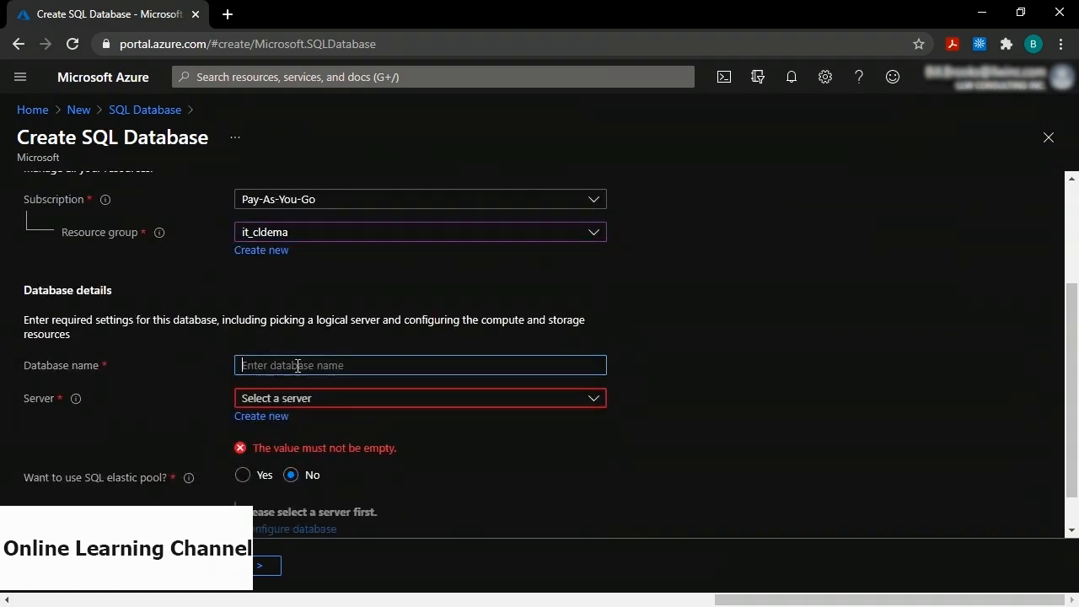
{"action": "type", "text": "sqldb2466"}
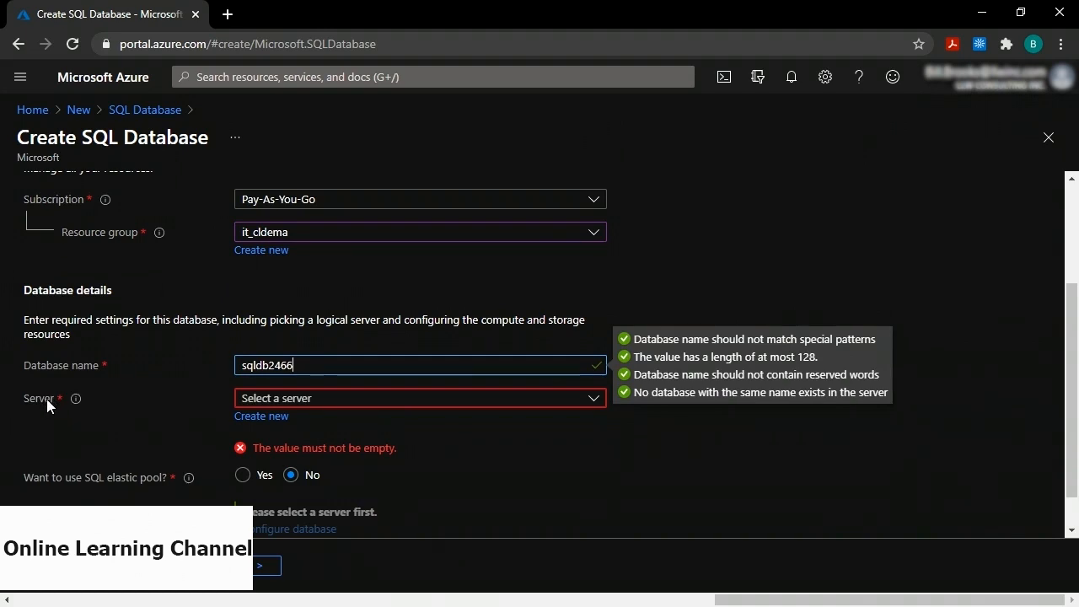
Define a new server sqlserver2466 with an admin login and a confirmed password.
{"action": "left_click", "coordinate": [261, 420]}
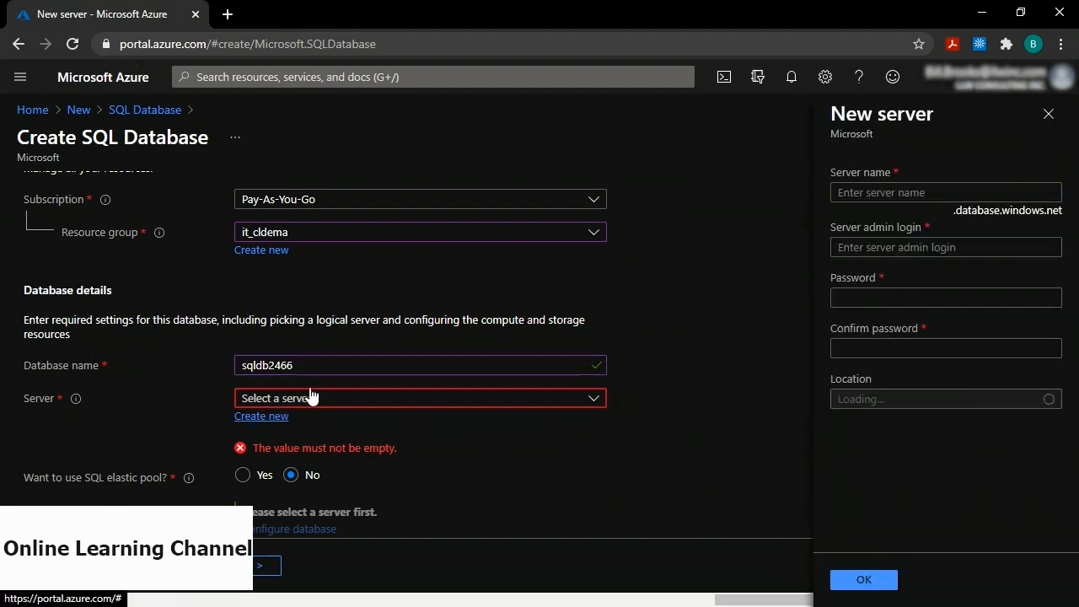
{"action": "left_click", "coordinate": [876, 194]}
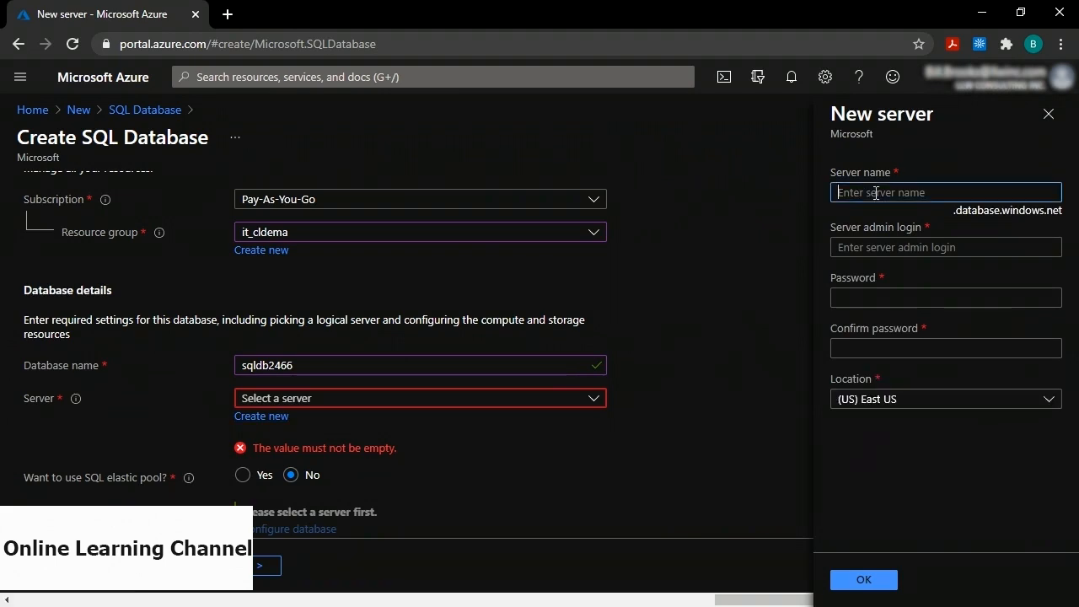
{"action": "type", "text": "sqlserver2466"}
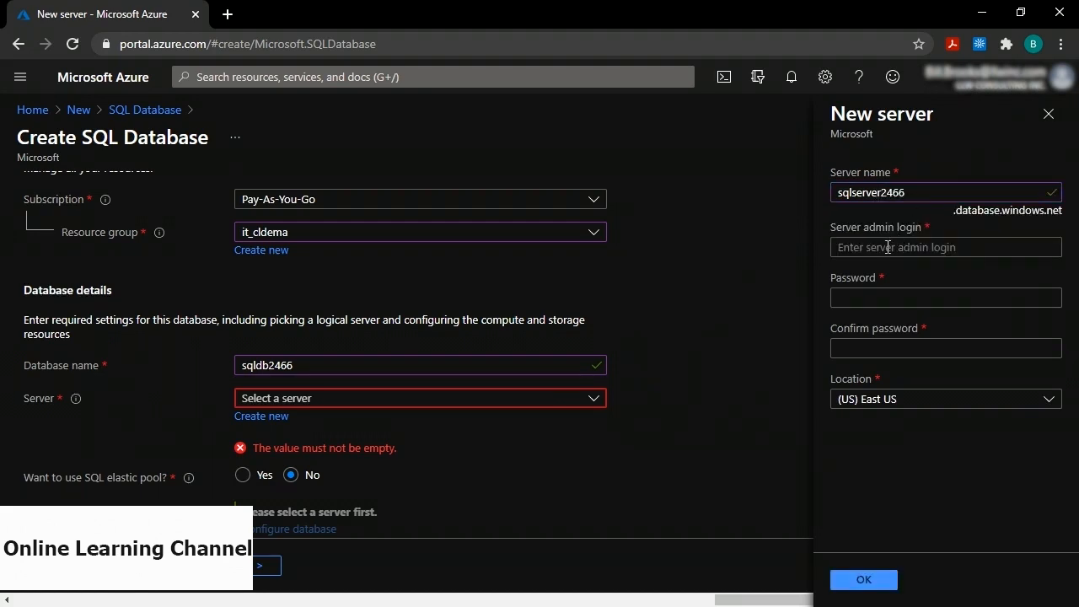
{"action": "left_click", "coordinate": [888, 247]}
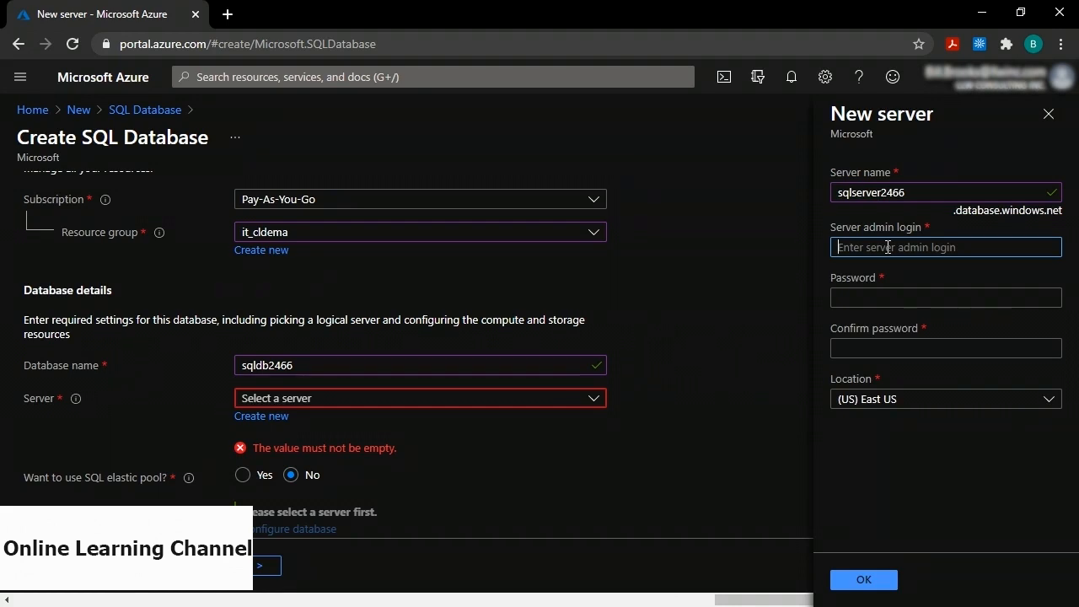
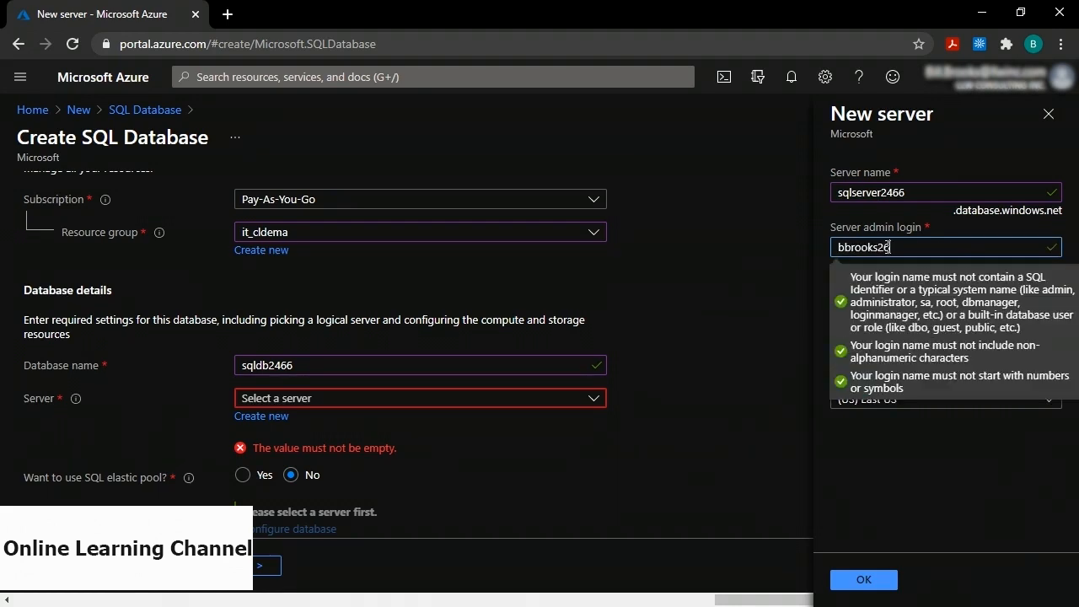
{"action": "left_click", "coordinate": [942, 223]}
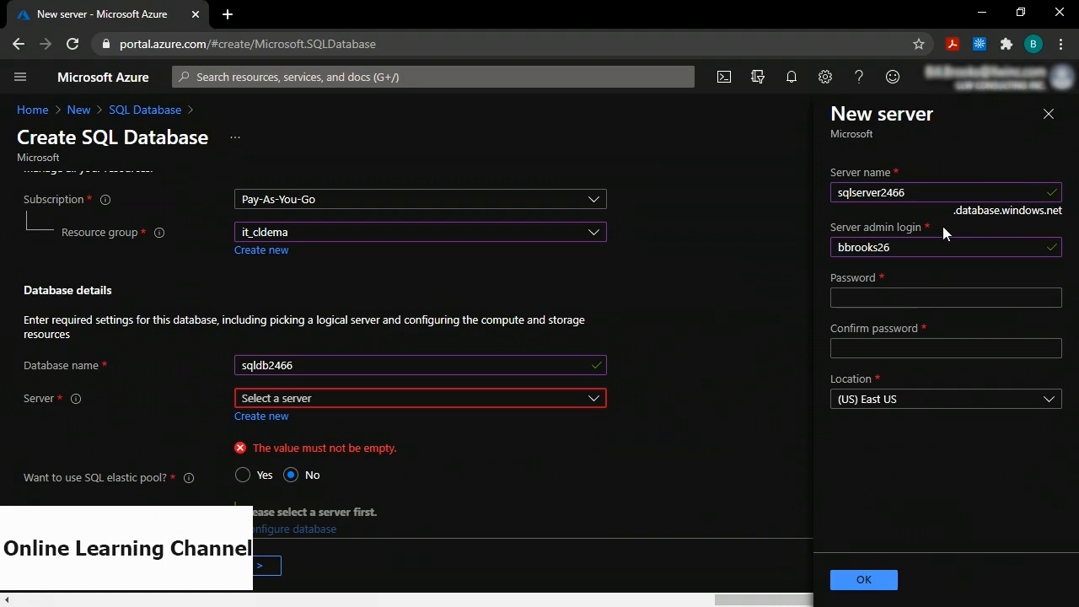
{"action": "left_click", "coordinate": [877, 296]}
{"action": "type", "text": "•••••••••••••"}
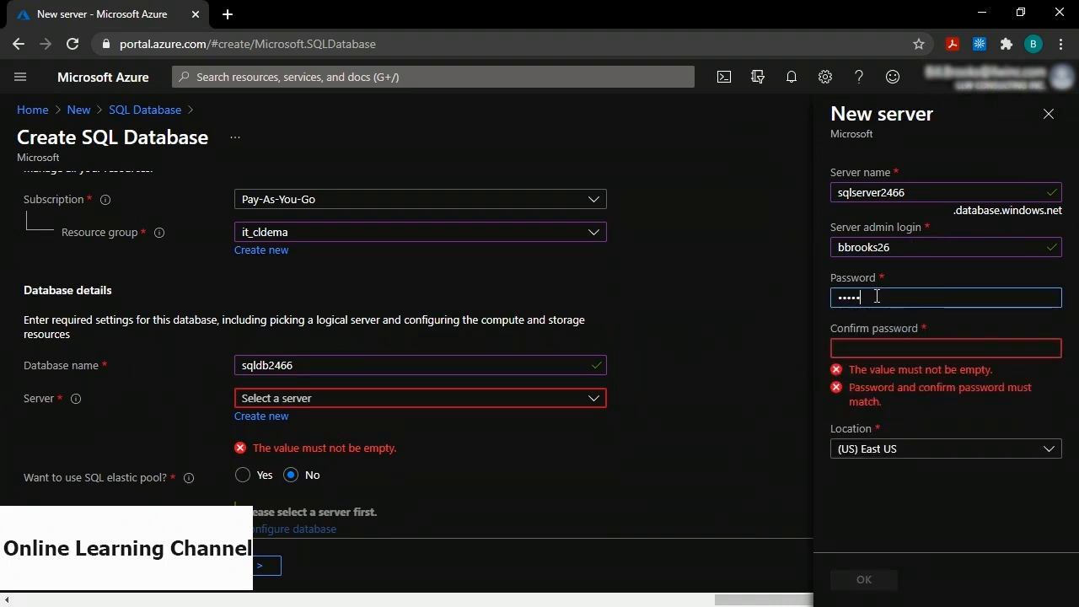
{"action": "left_click", "coordinate": [864, 345]}
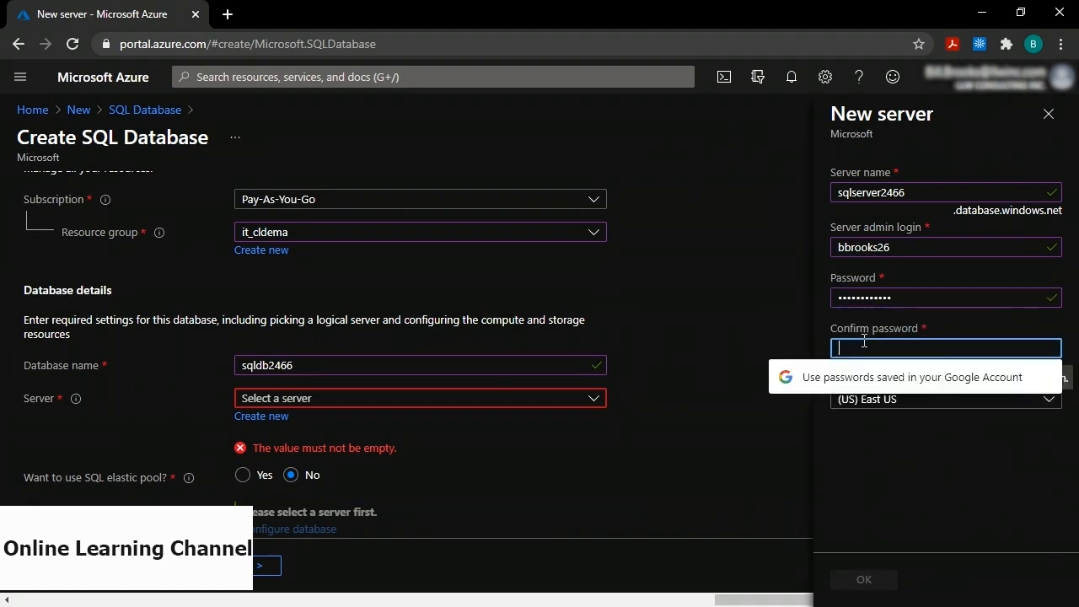
{"action": "type", "text": "•••••••••••••"}
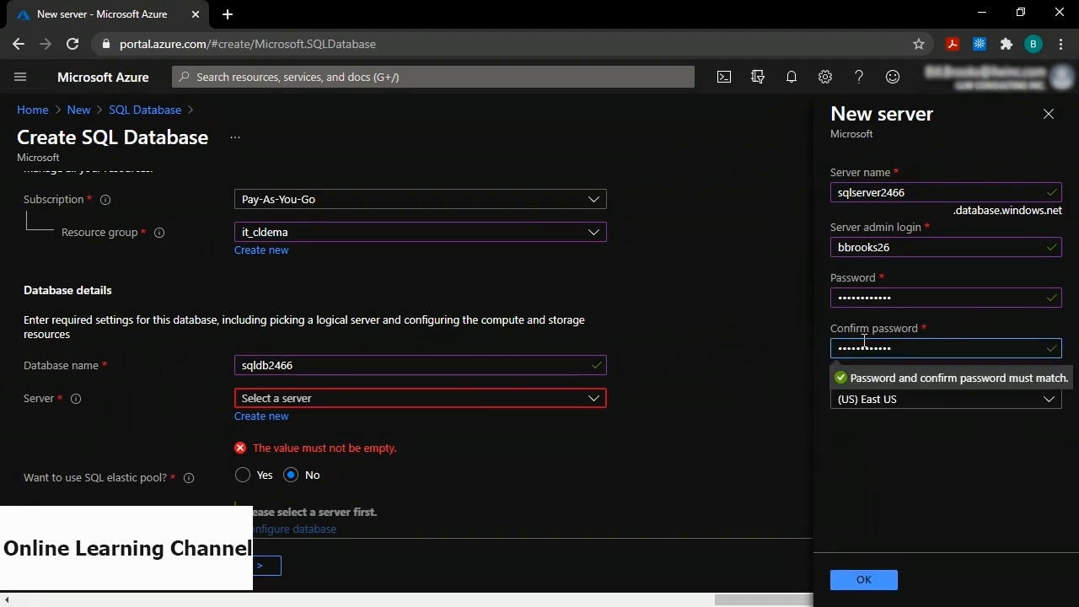
{"action": "left_click", "coordinate": [895, 437]}
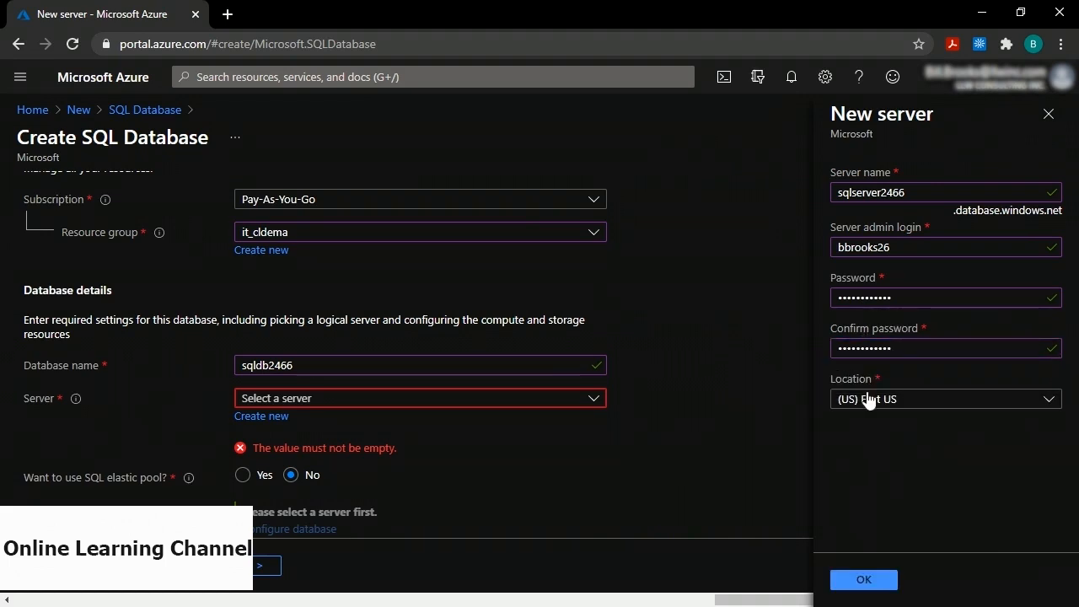
Place the new server in Canada Central and confirm its settings.
{"action": "left_click", "coordinate": [887, 401]}
{"action": "scroll", "coordinate": [953, 291], "scroll_direction": "down", "scroll_amount": 3}
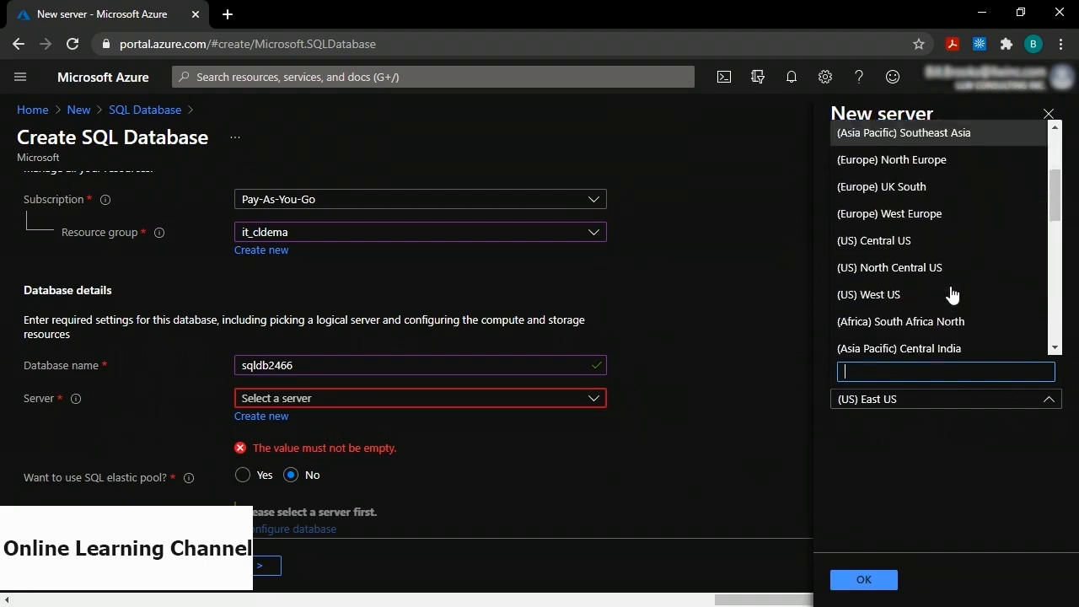
{"action": "scroll", "coordinate": [927, 278], "scroll_direction": "down", "scroll_amount": 3}
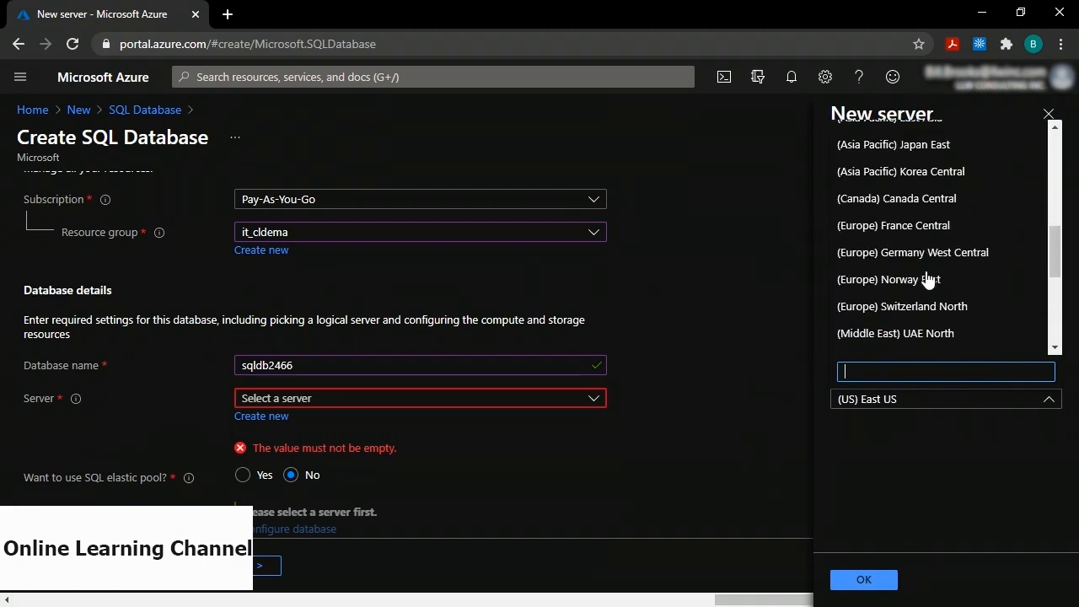
{"action": "left_click", "coordinate": [921, 201]}
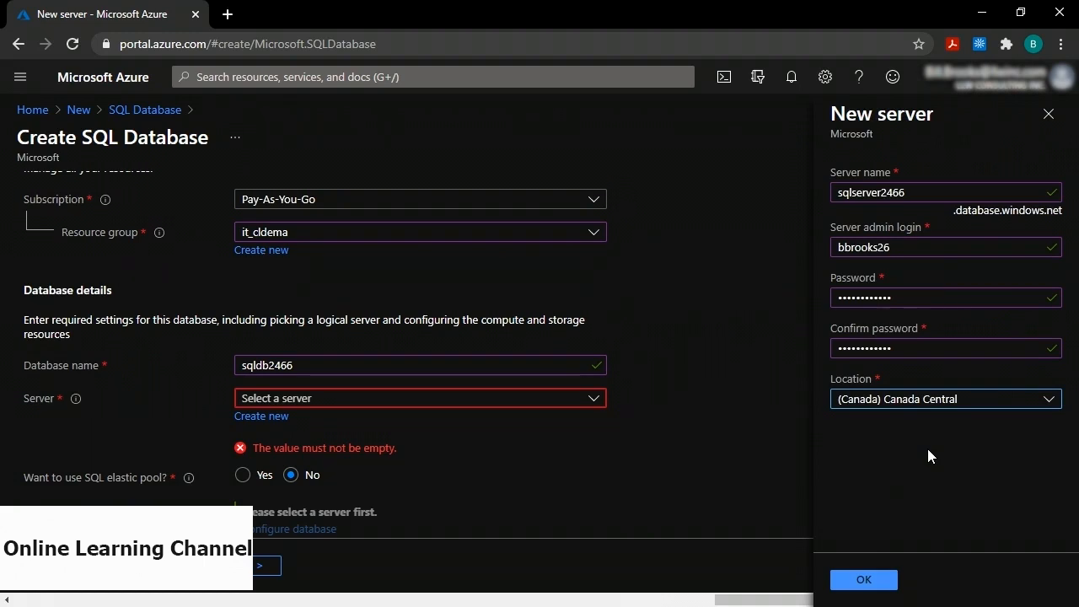
{"action": "left_click", "coordinate": [865, 580]}
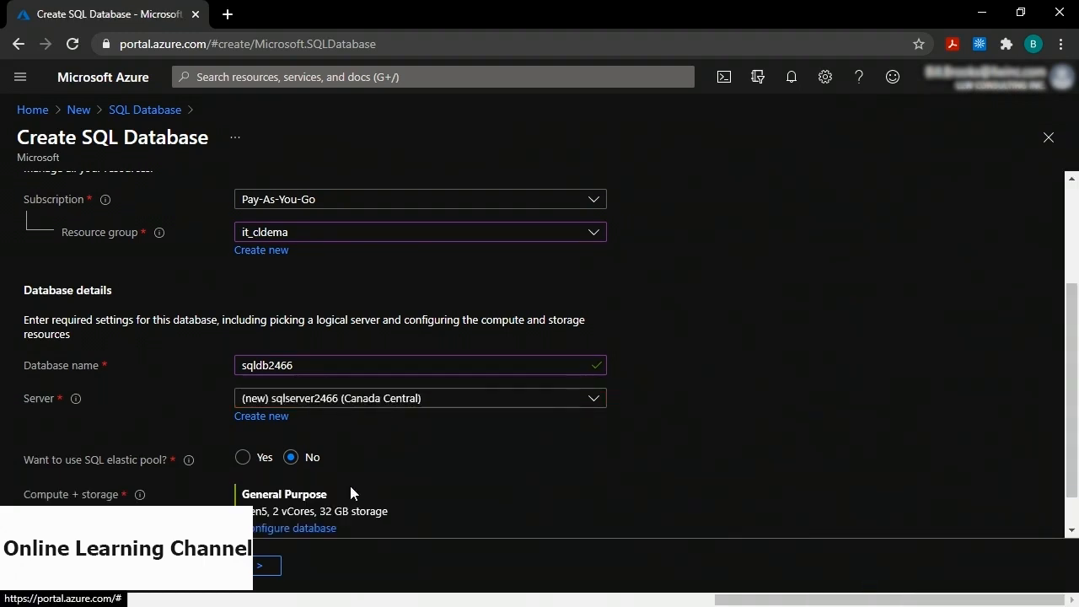
Review and create the sqldb2466 database, then go back to the portal Home page.
{"action": "mouse_move", "coordinate": [186, 474]}
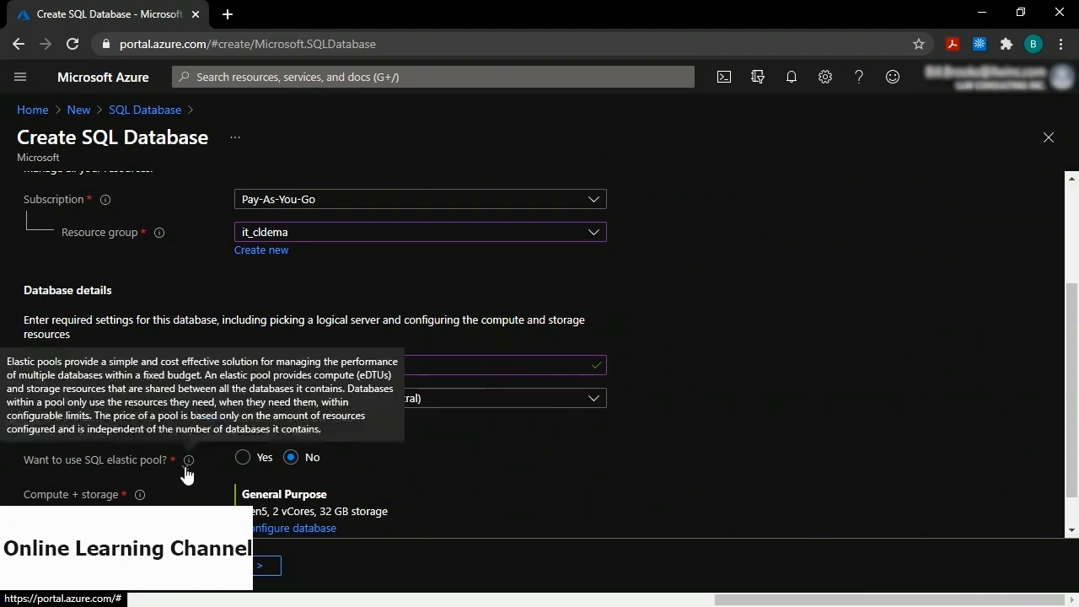
{"action": "left_click", "coordinate": [63, 565]}
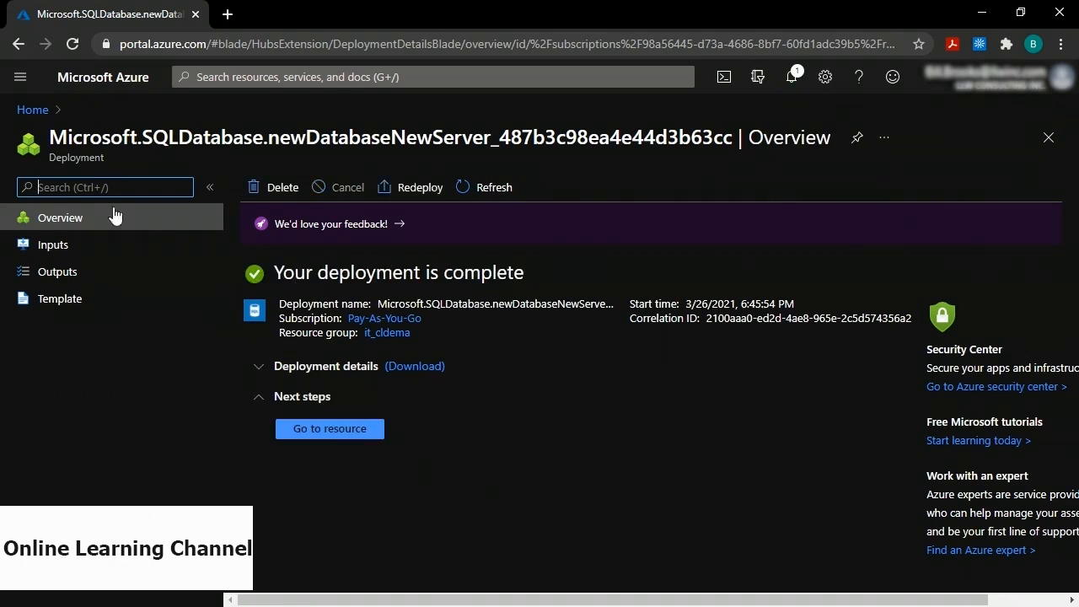
{"action": "left_click", "coordinate": [32, 110]}
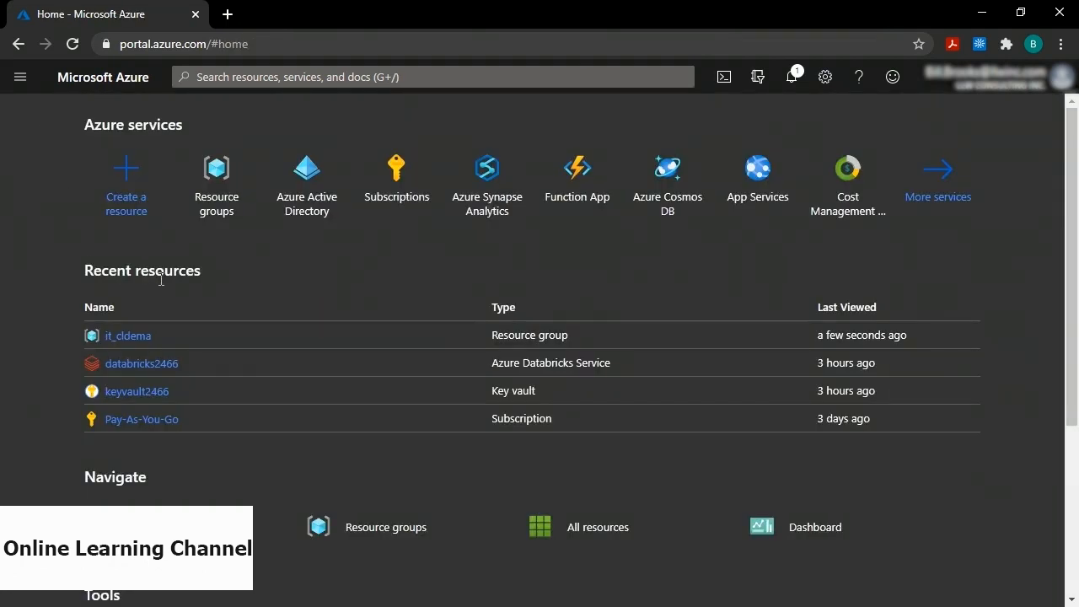
Open the it_cldema resource group and bring the sqldb2466 database row into view.
{"action": "left_click", "coordinate": [135, 337]}
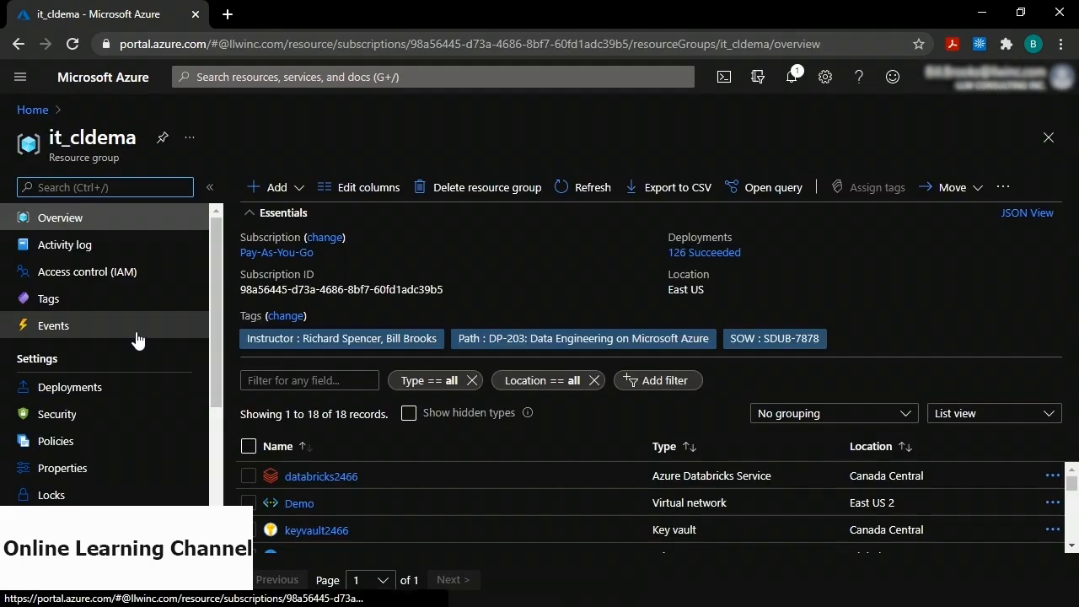
{"action": "scroll", "coordinate": [334, 488], "scroll_direction": "down", "scroll_amount": 5}
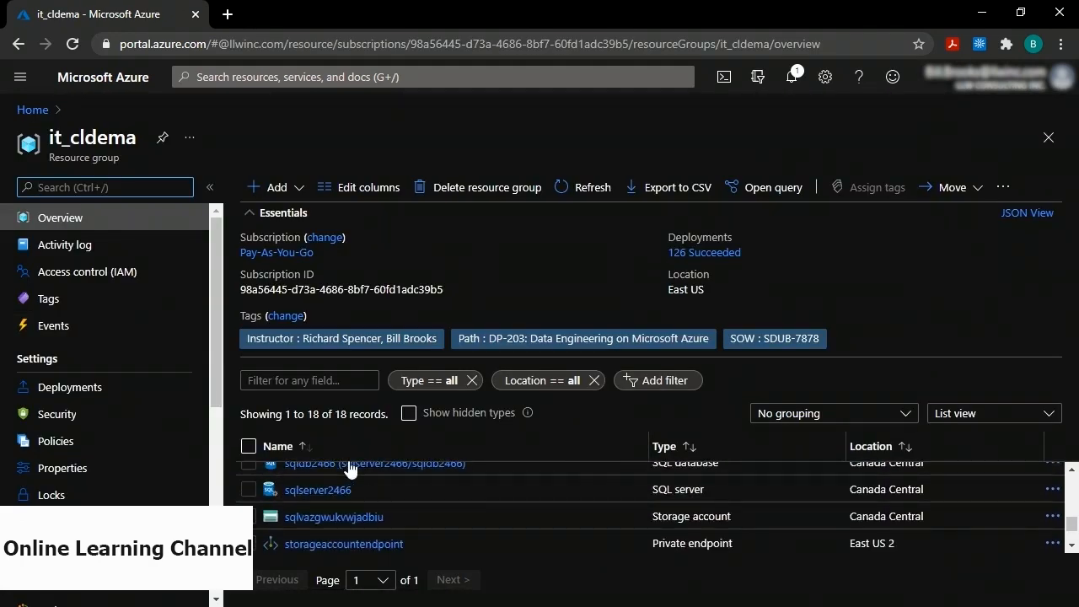
{"action": "scroll", "coordinate": [352, 494], "scroll_direction": "up", "scroll_amount": 1}
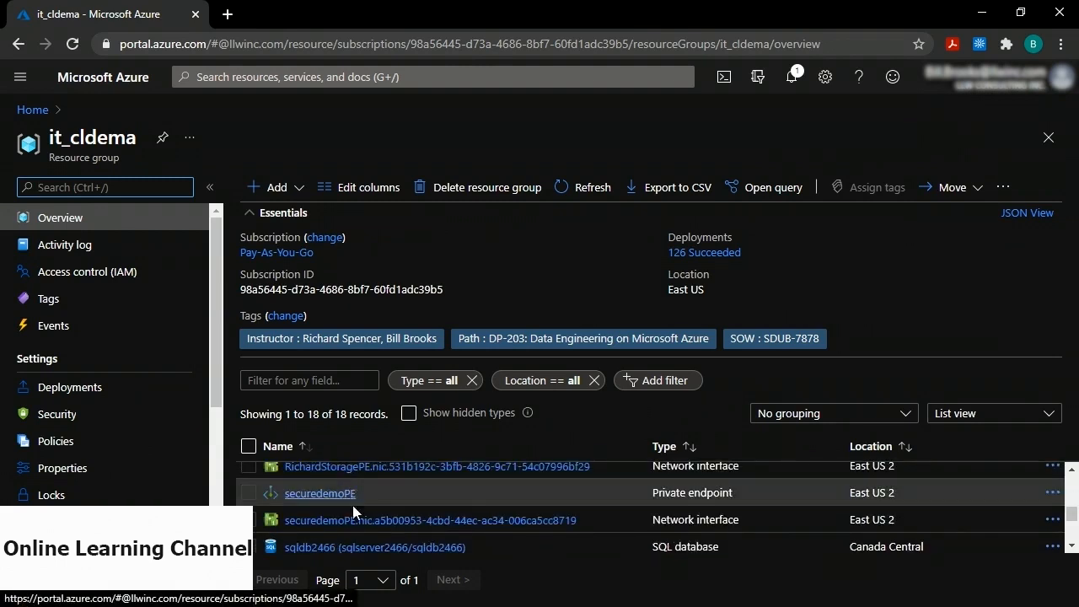
{"action": "left_click", "coordinate": [330, 550]}
{"action": "scroll", "coordinate": [329, 539], "scroll_direction": "down", "scroll_amount": 1}
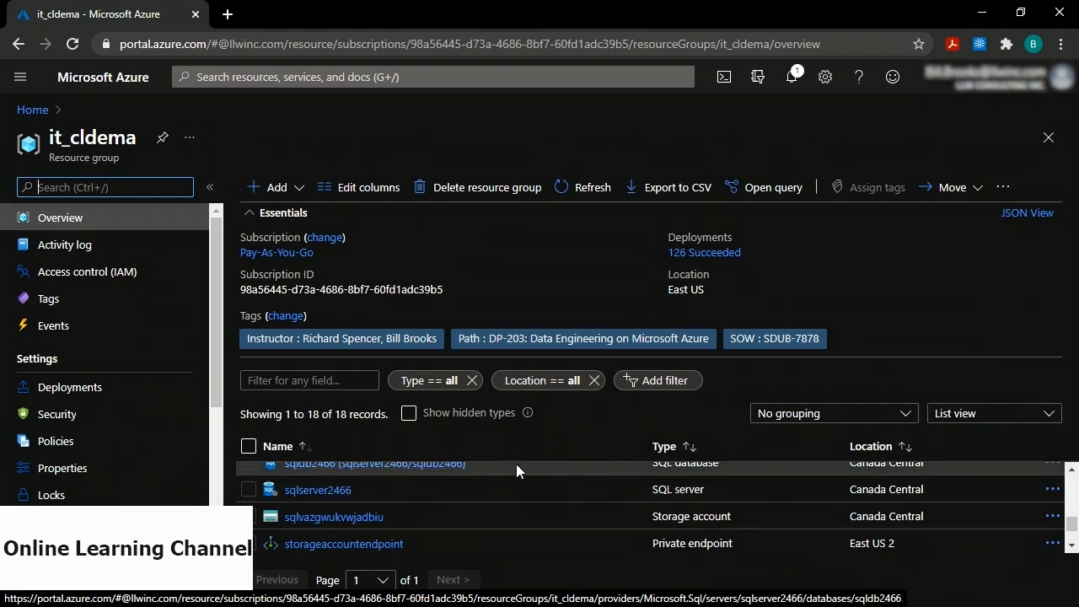
Open sqldb2466 and bring up the sqlserver2466 firewall settings.
{"action": "left_click", "coordinate": [312, 471]}
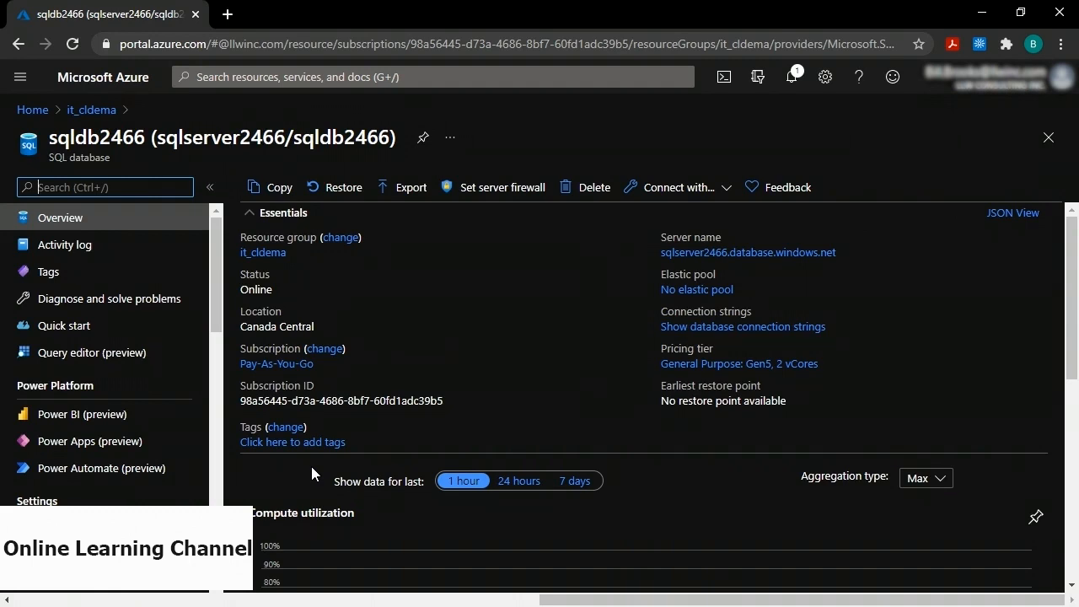
{"action": "left_click", "coordinate": [498, 190]}
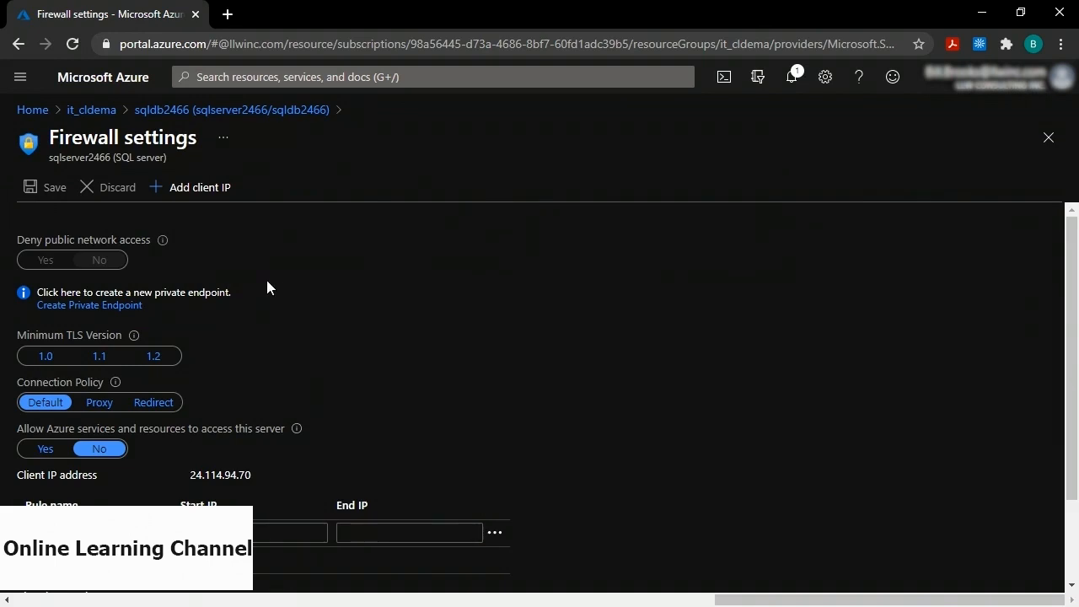
{"action": "left_click", "coordinate": [198, 195]}
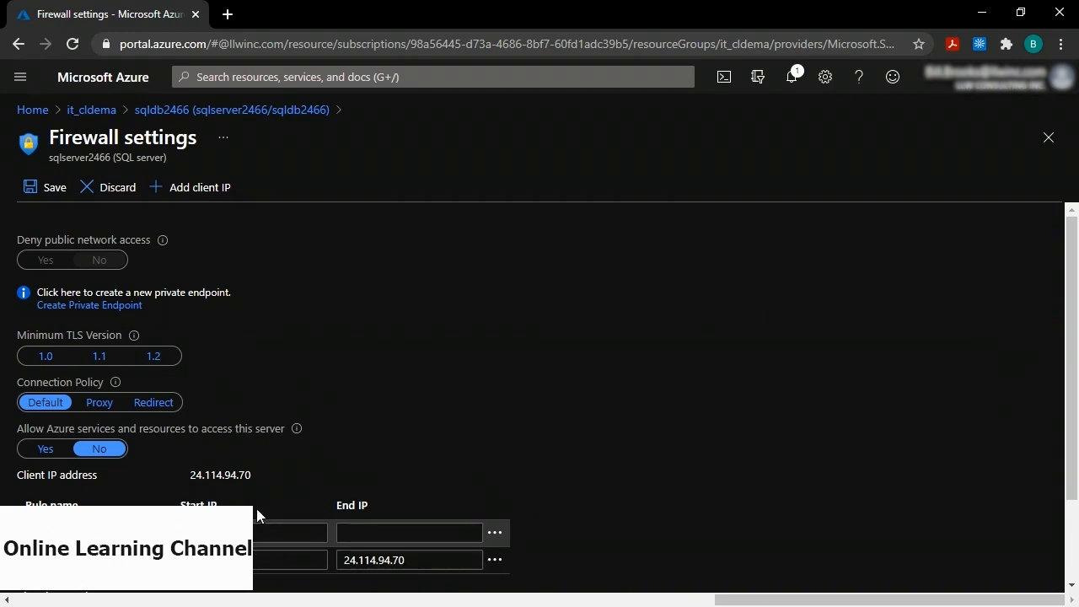
{"action": "left_click", "coordinate": [47, 188]}
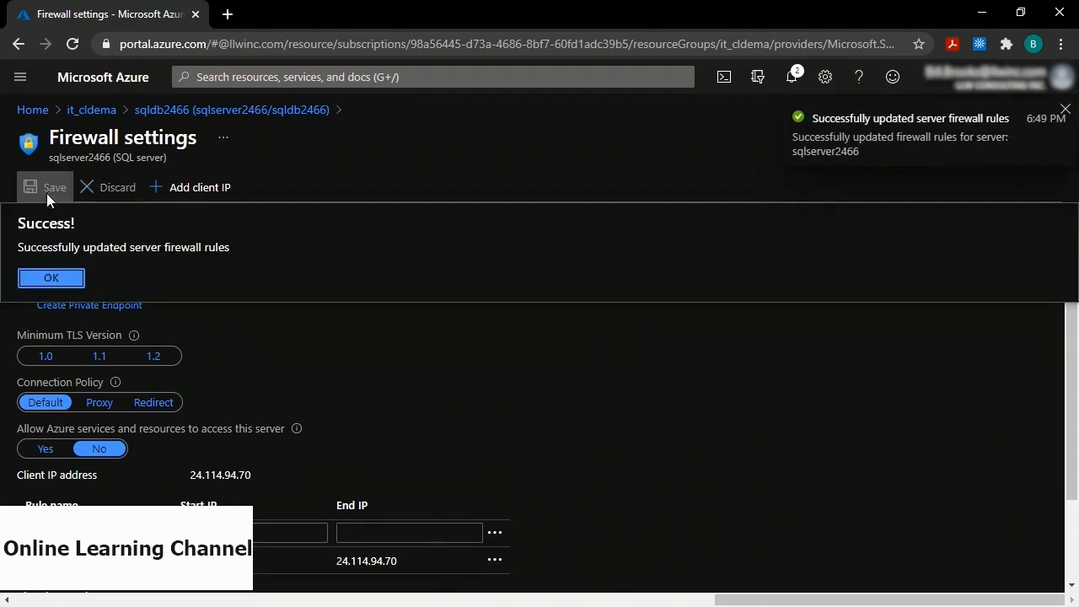
{"action": "left_click", "coordinate": [56, 281]}
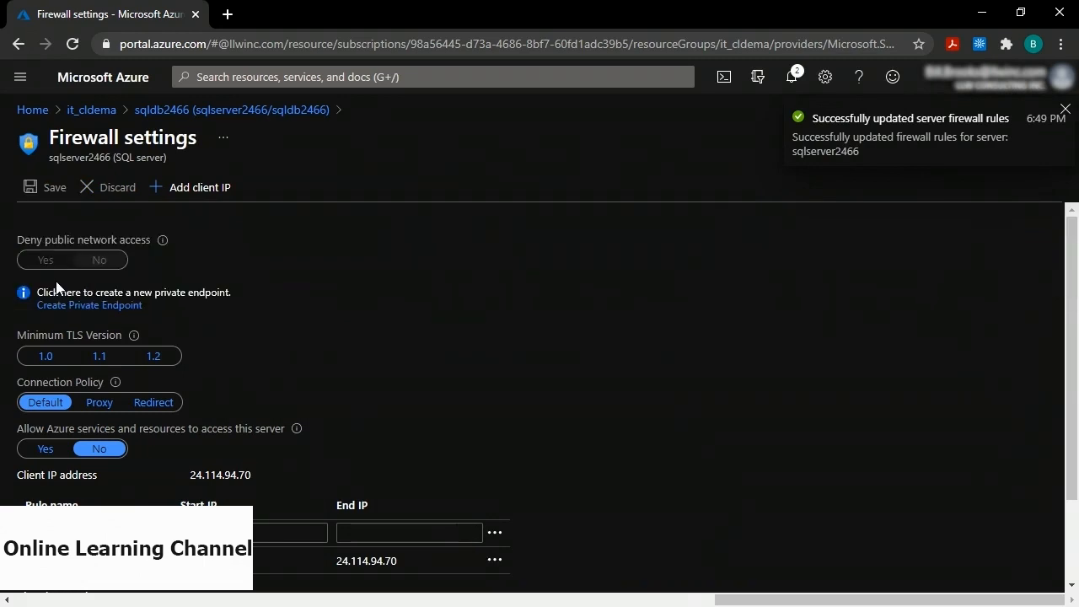
{"action": "left_click", "coordinate": [211, 115]}
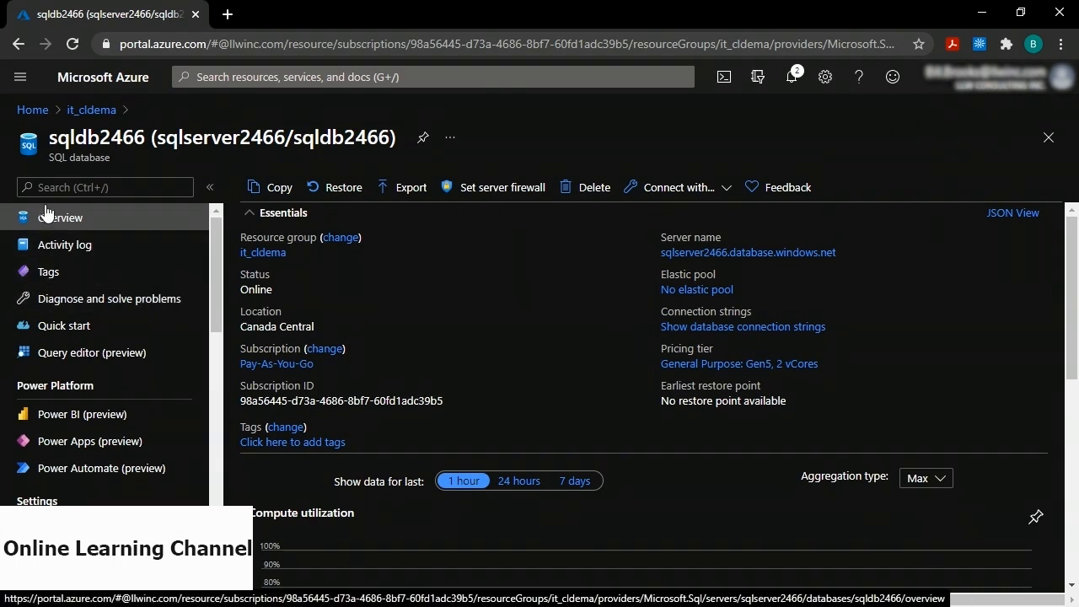
Sign in to the sqldb2466 Query editor using the SQL server authentication password.
{"action": "left_click", "coordinate": [71, 359]}
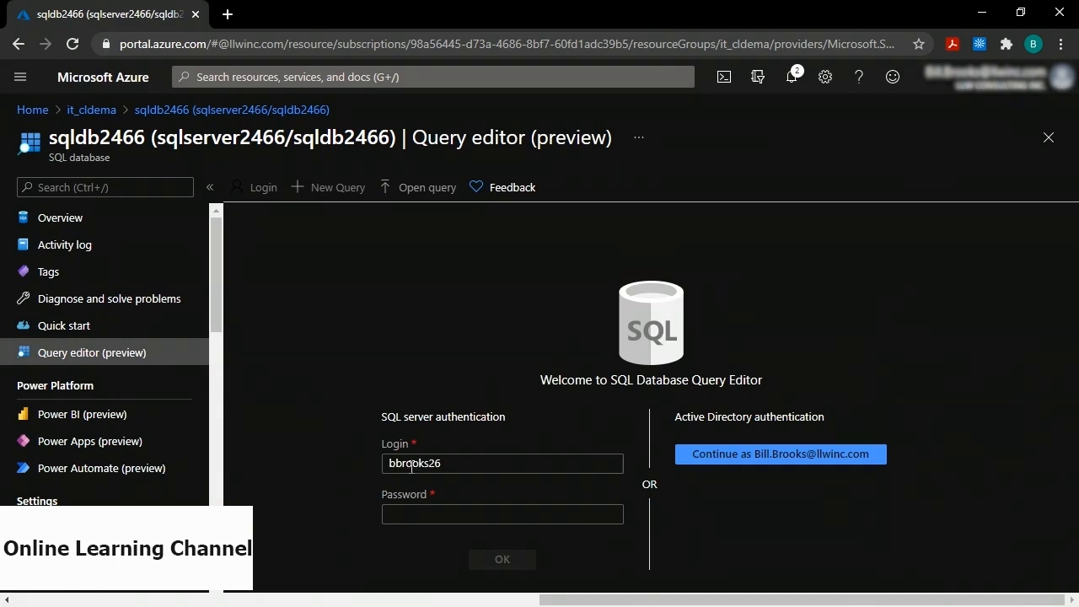
{"action": "left_click", "coordinate": [414, 510]}
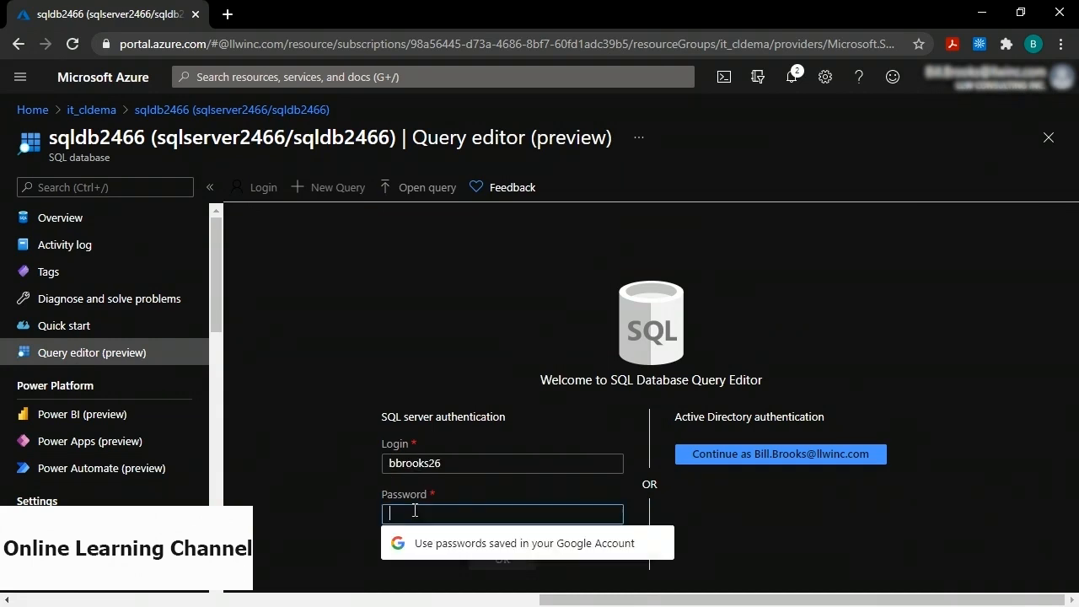
{"action": "type", "text": "************"}
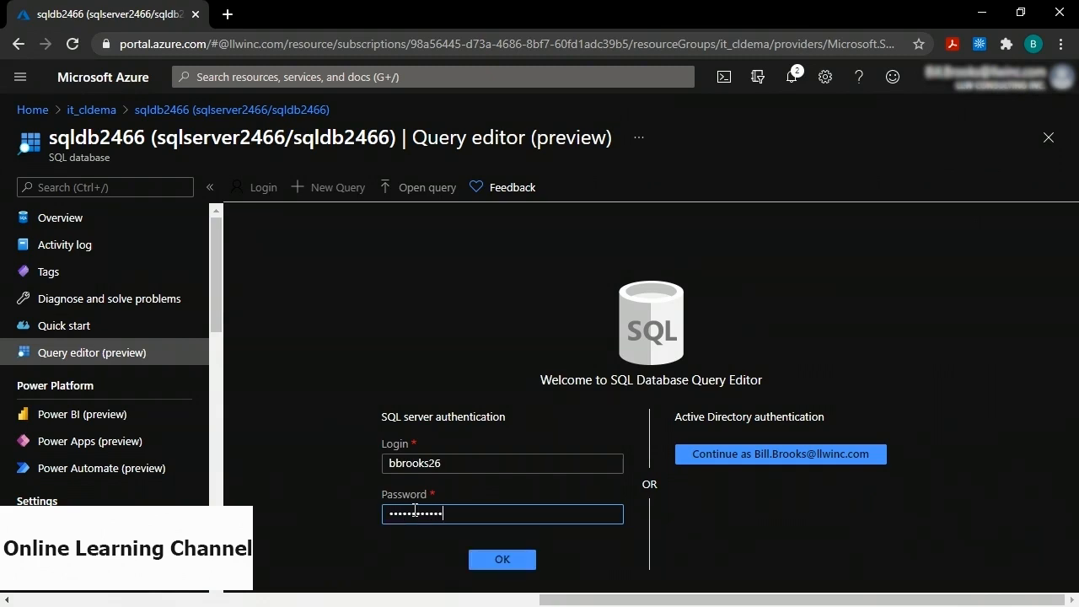
{"action": "left_click", "coordinate": [502, 558]}
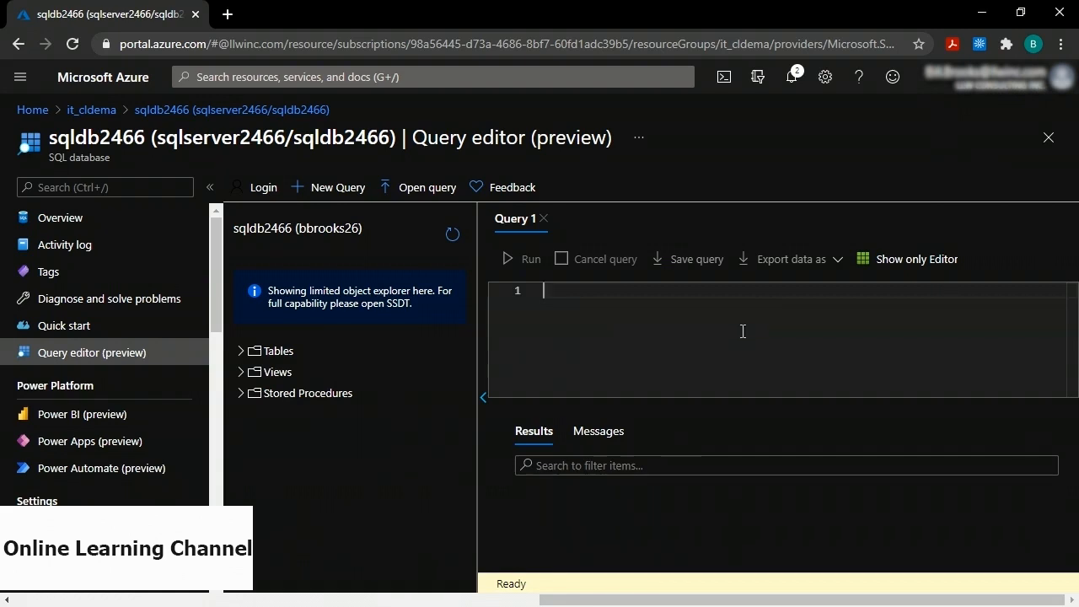
Run the CREATE TABLE people script, then replace it with the INSERT INTO people statement.
{"action": "type", "text": "CREATE TABLE people ( first_name varchar(50), last_name varchar(50) )"}
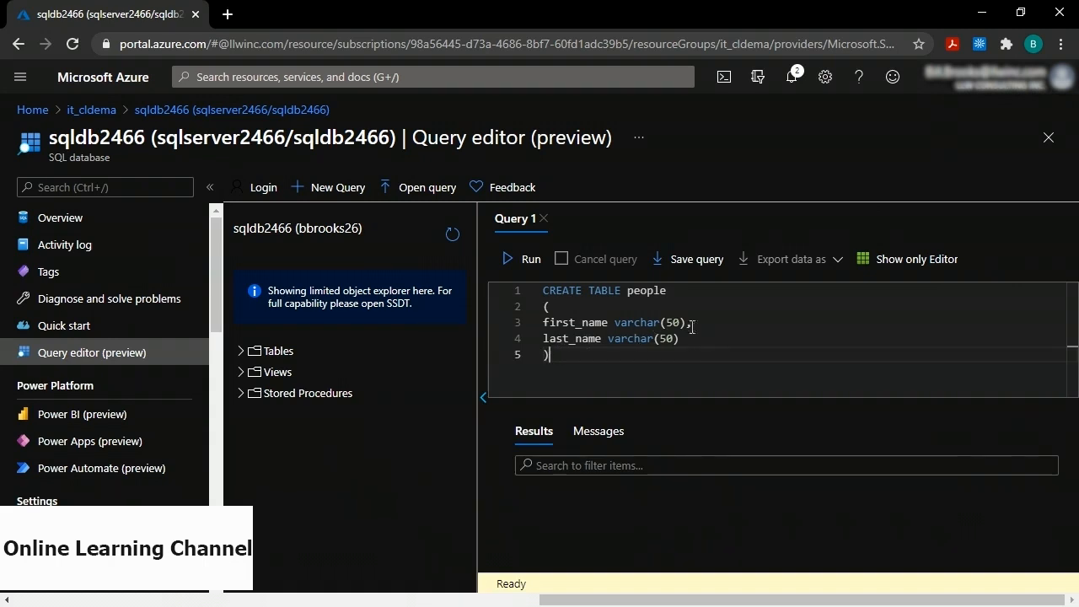
{"action": "left_click", "coordinate": [522, 262]}
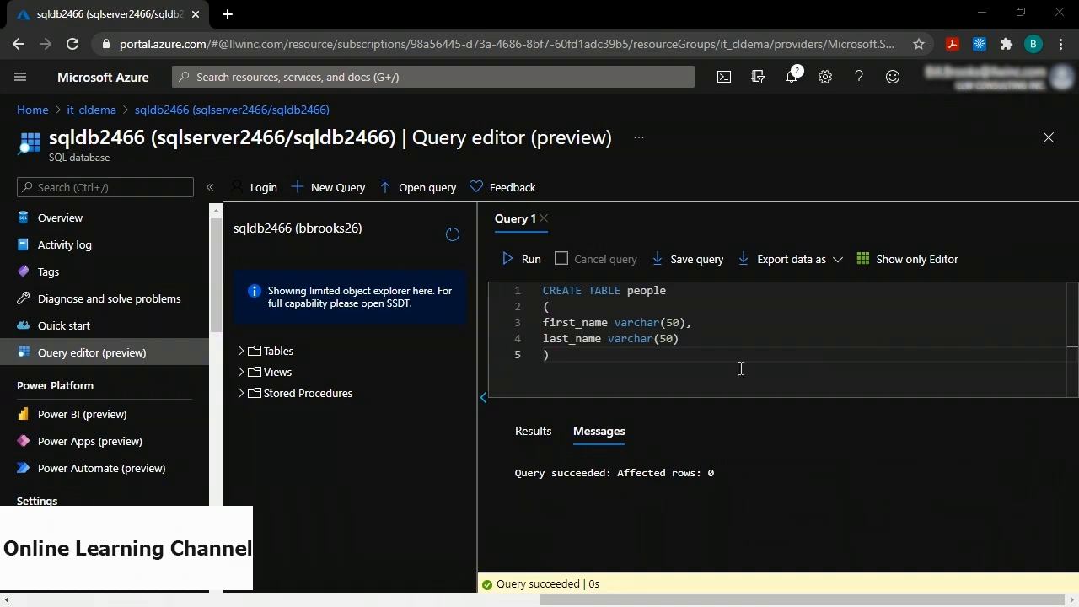
{"action": "left_click", "coordinate": [683, 338]}
{"action": "key", "text": "ctrl+a"}
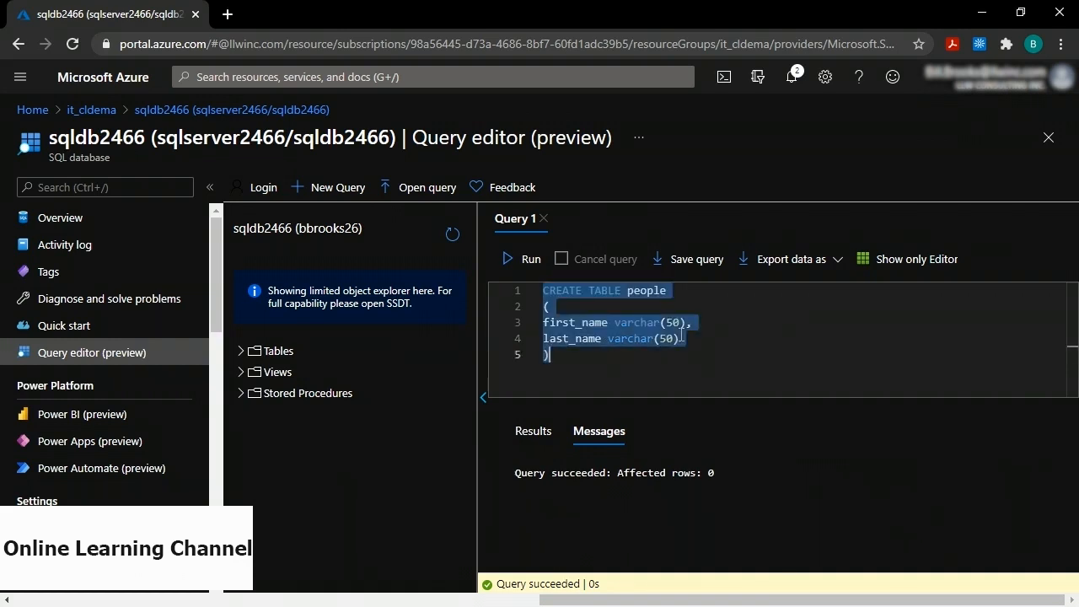
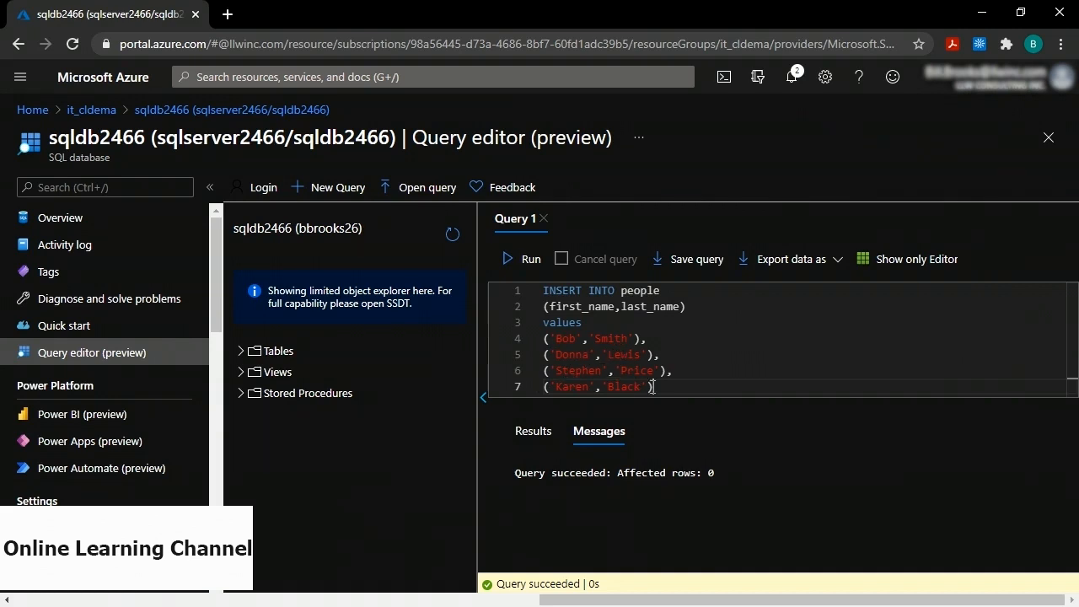
Run the INSERT statement, adding four first/last name rows to people.
{"action": "left_click", "coordinate": [521, 260]}
Discard the unsaved query, return to portal Home and launch the databricks2466 workspace.
{"action": "left_click", "coordinate": [27, 115]}
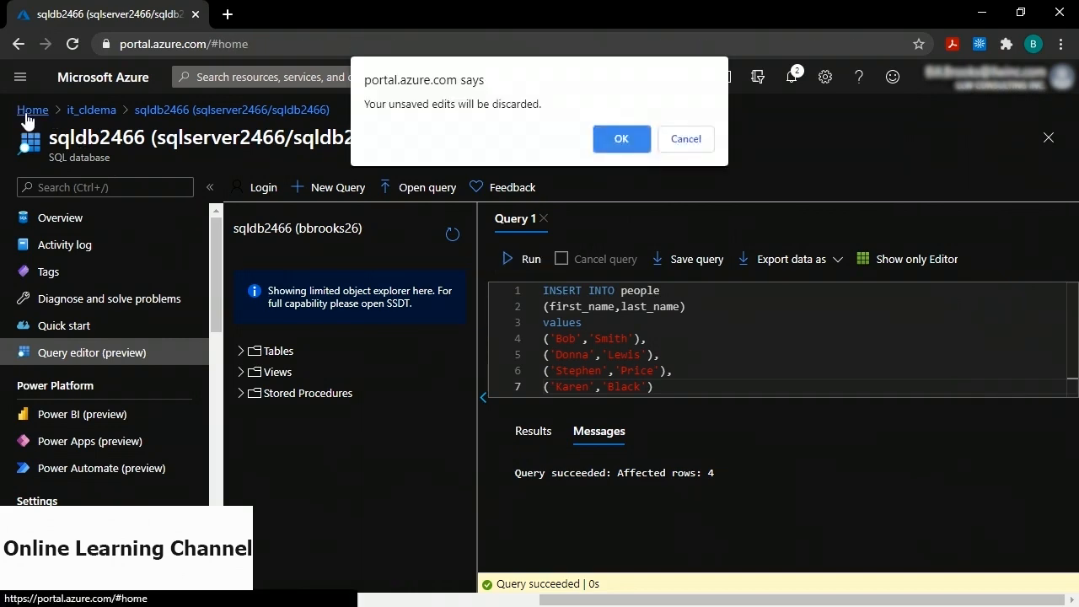
{"action": "left_click", "coordinate": [621, 138]}
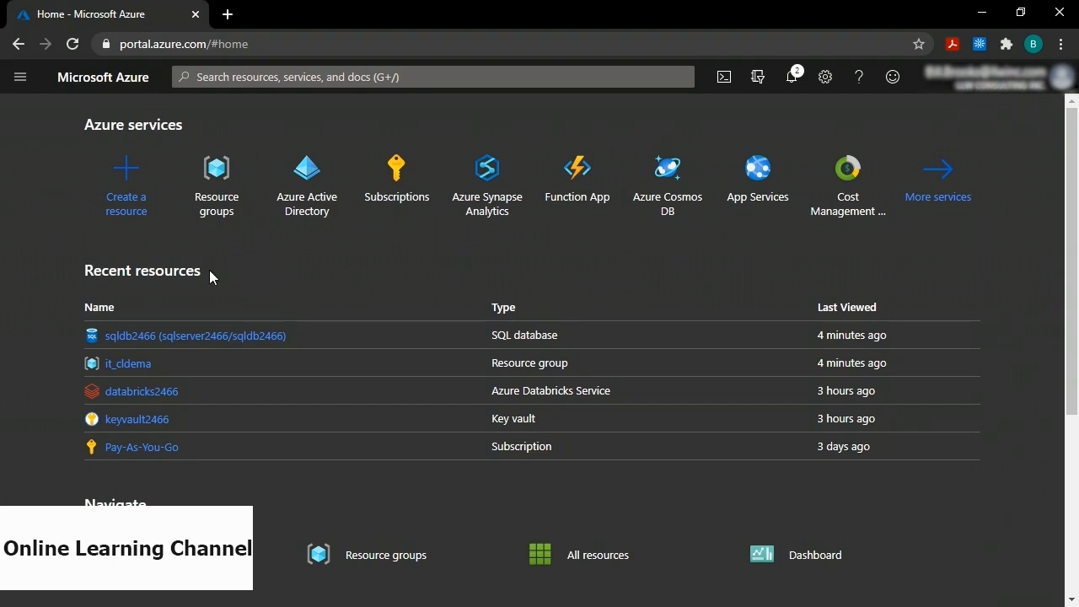
{"action": "left_click", "coordinate": [142, 393]}
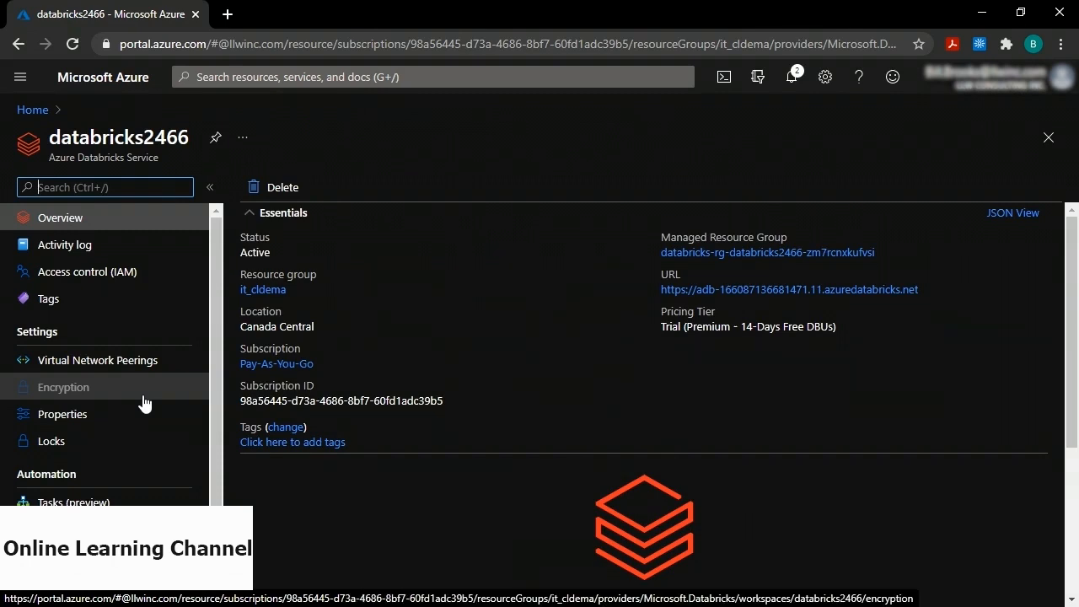
{"action": "scroll", "coordinate": [514, 393], "scroll_direction": "down", "scroll_amount": 2}
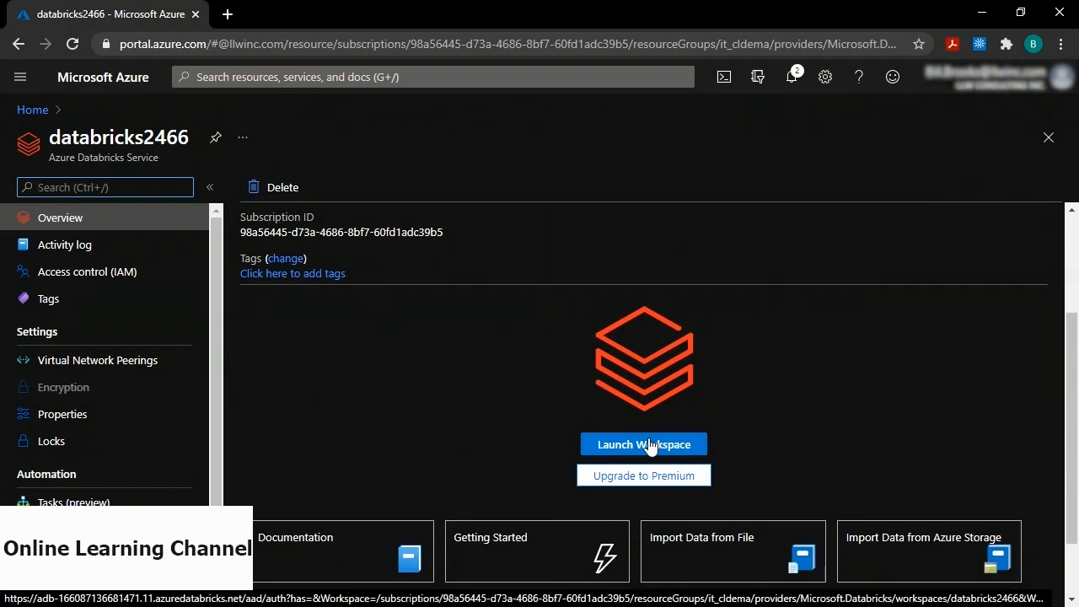
{"action": "left_click", "coordinate": [649, 447]}
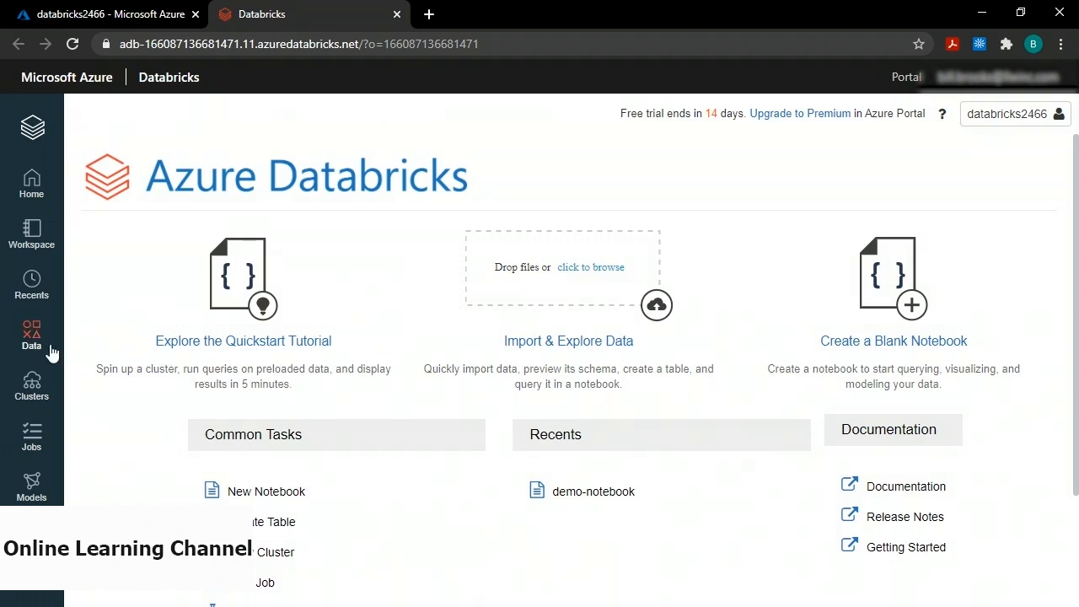
Create a Single Node cluster named demo-cluster from the Clusters page.
{"action": "left_click", "coordinate": [33, 387]}
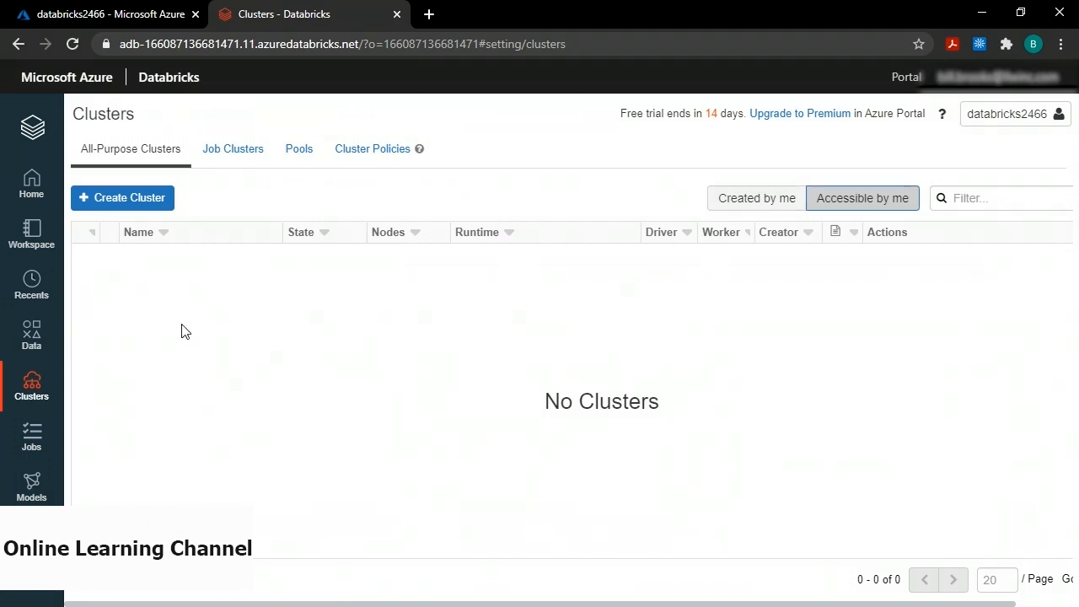
{"action": "left_click", "coordinate": [122, 199]}
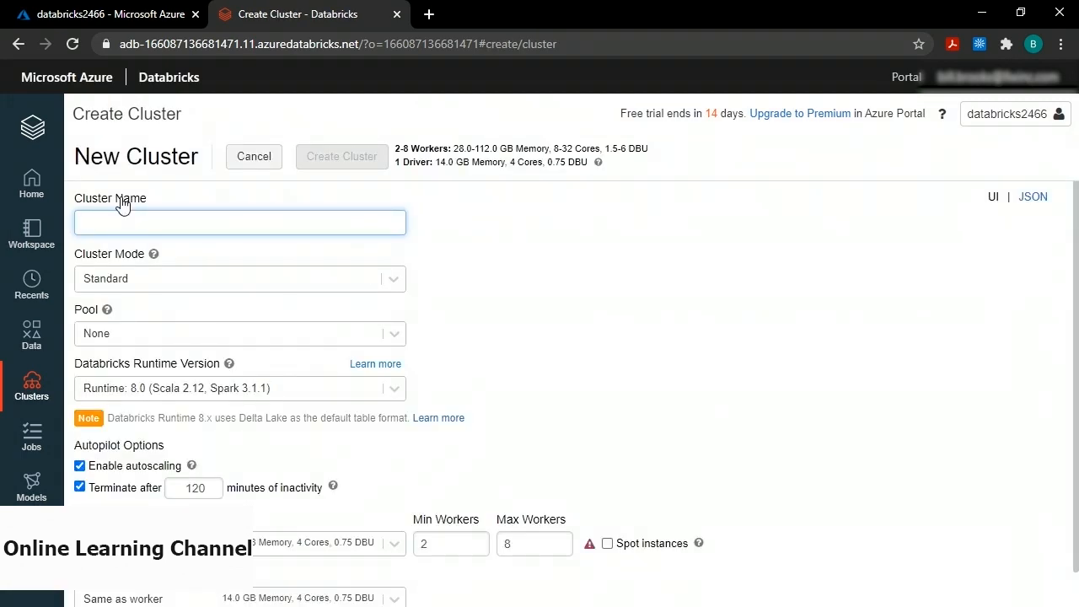
{"action": "left_click", "coordinate": [115, 221]}
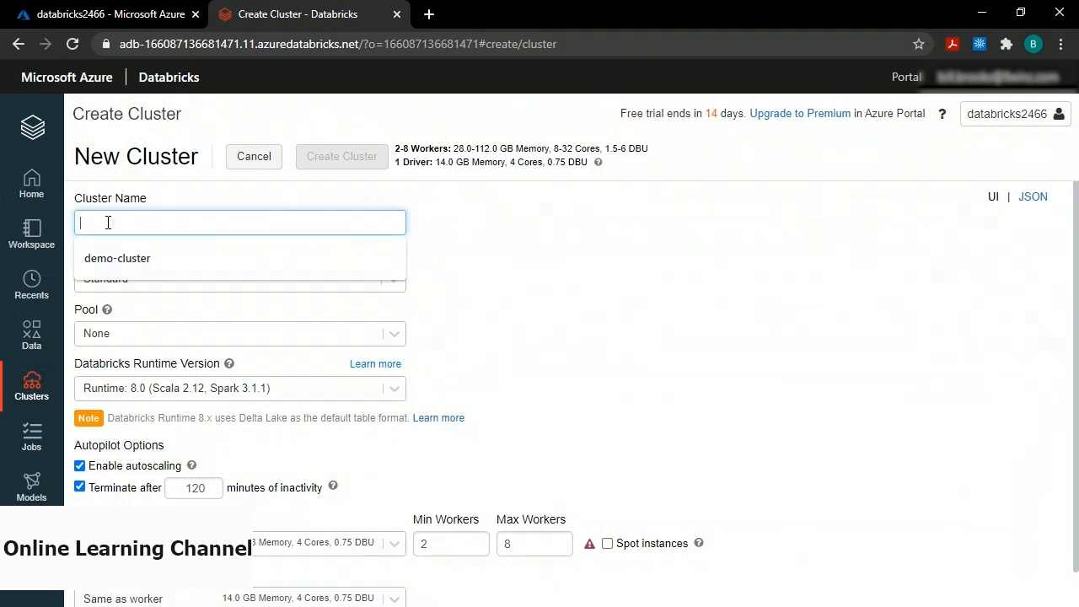
{"action": "type", "text": "demo-custer"}
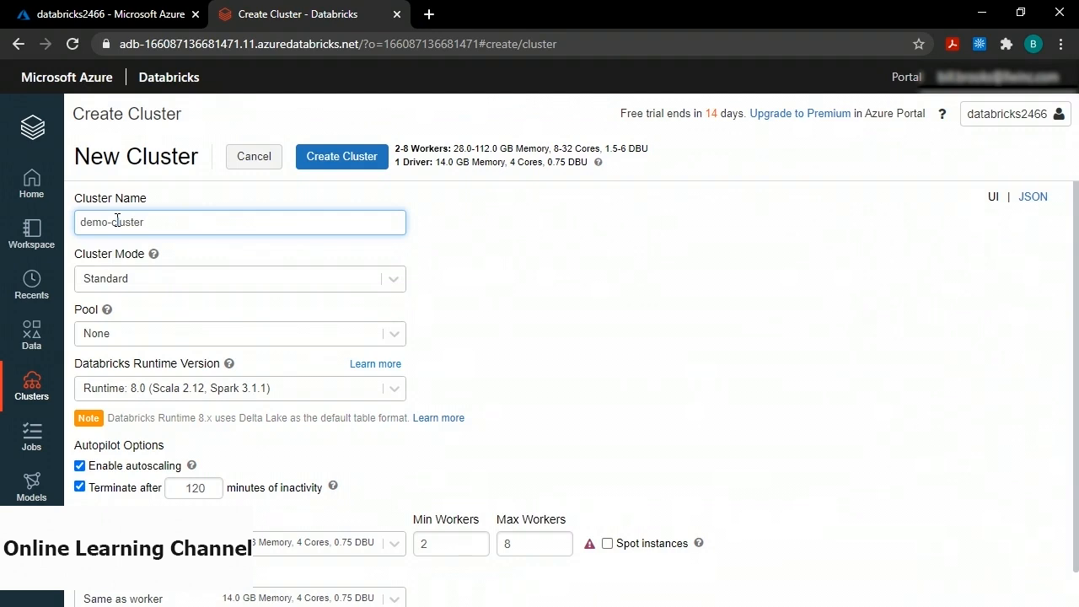
{"action": "left_click", "coordinate": [143, 278]}
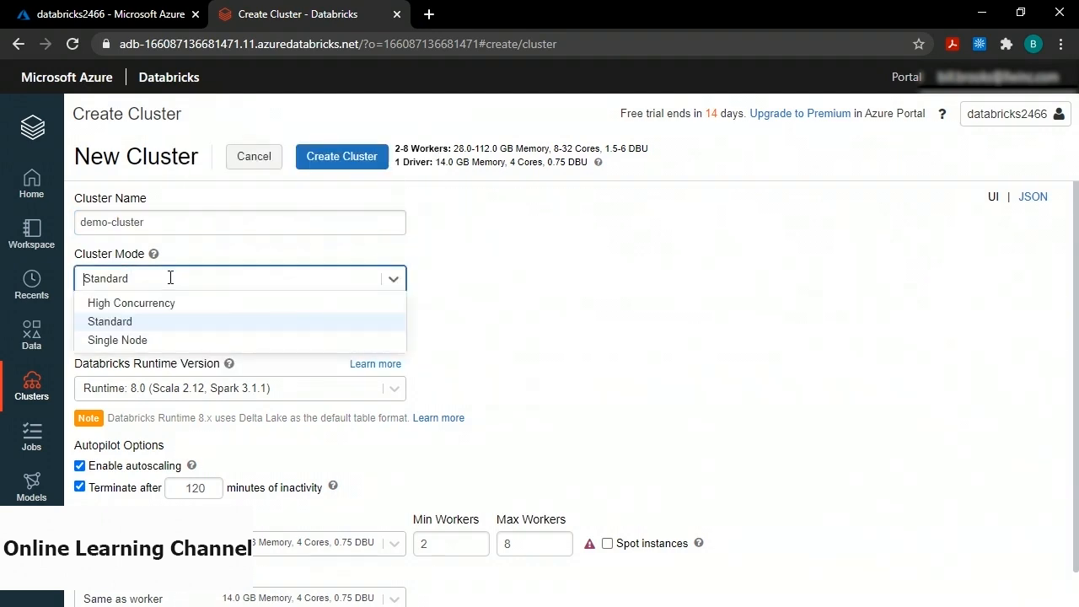
{"action": "left_click", "coordinate": [125, 340]}
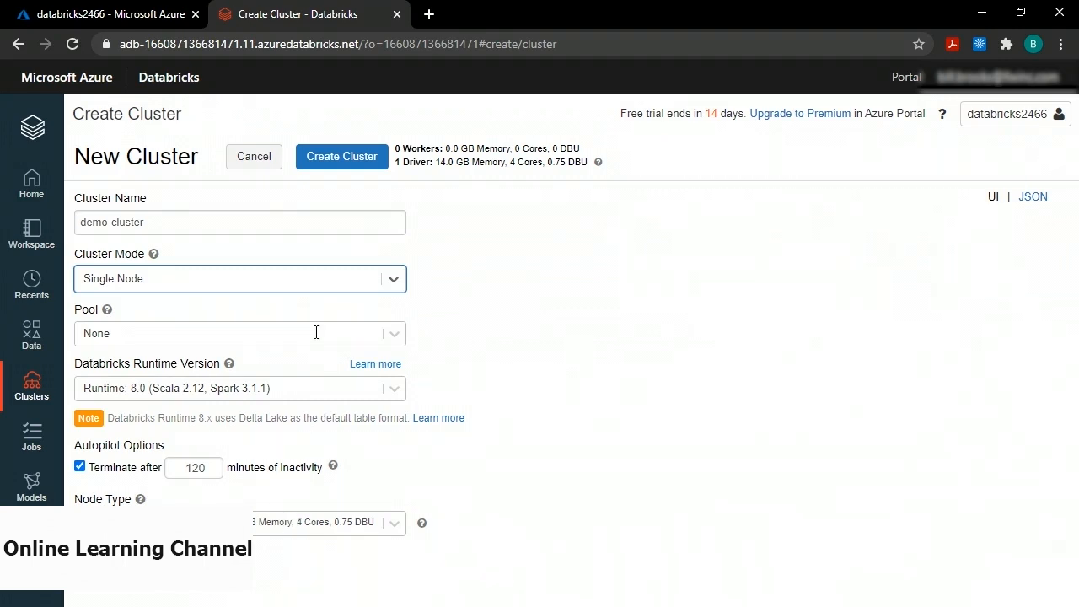
{"action": "left_click", "coordinate": [337, 163]}
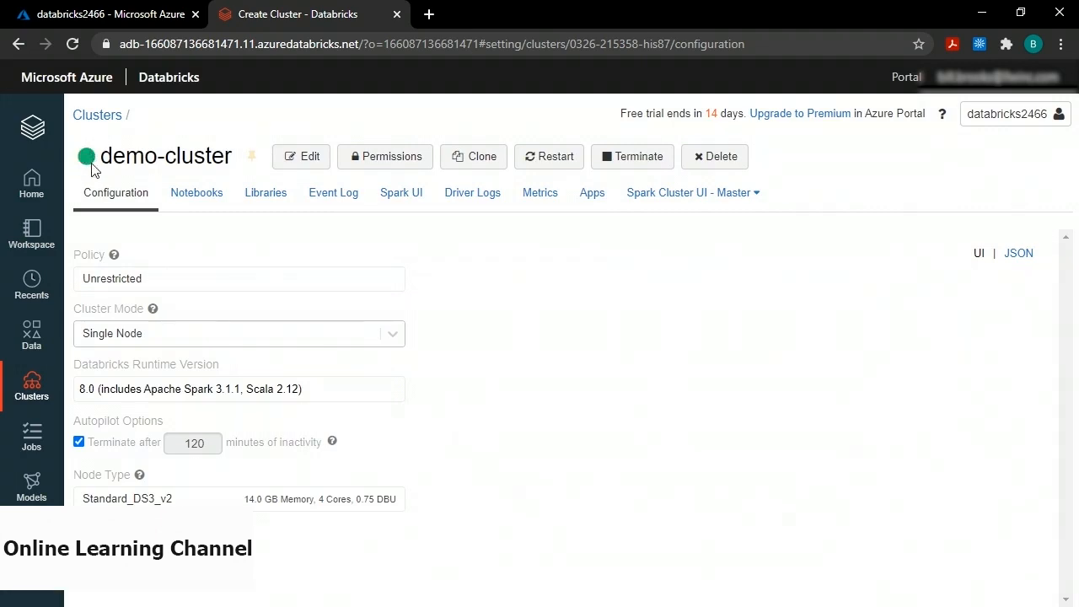
{"action": "mouse_move", "coordinate": [82, 172]}
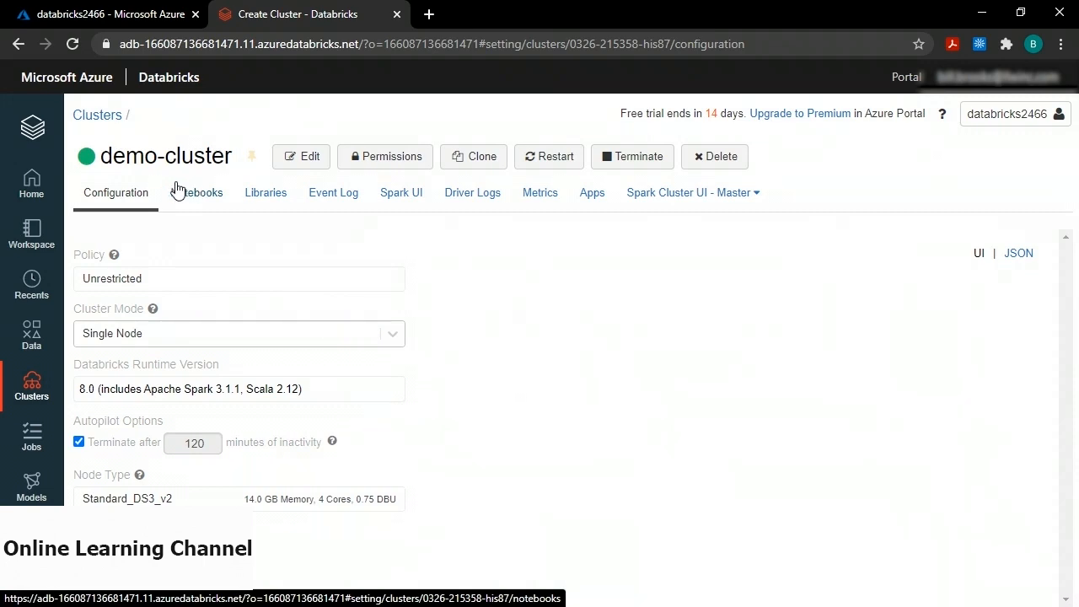
From the workspace home, create a Python notebook named demo-notebook on demo-cluster.
{"action": "left_click", "coordinate": [30, 133]}
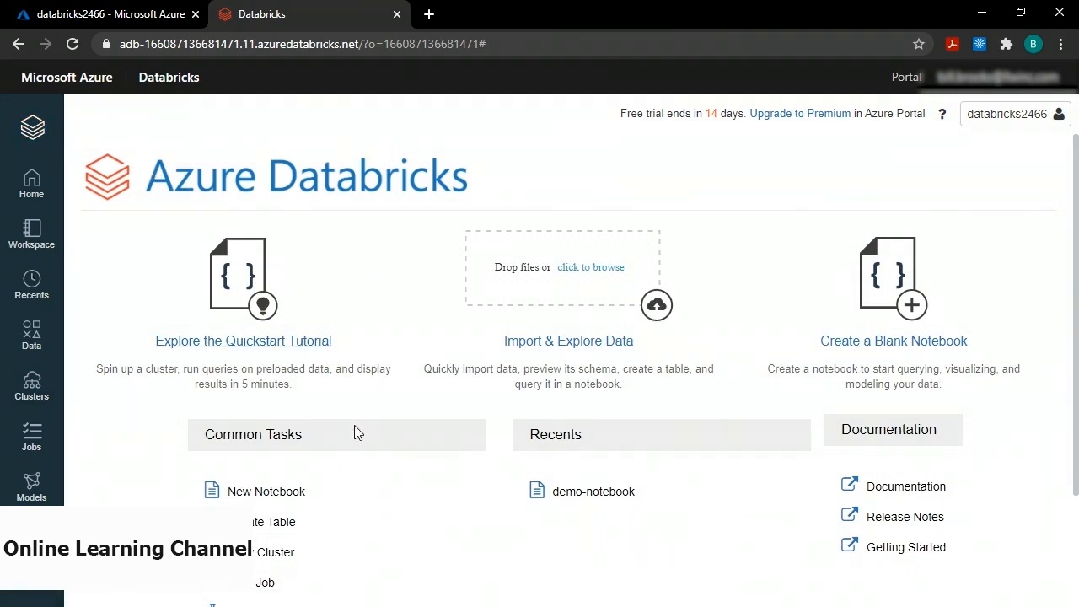
{"action": "left_click", "coordinate": [266, 491]}
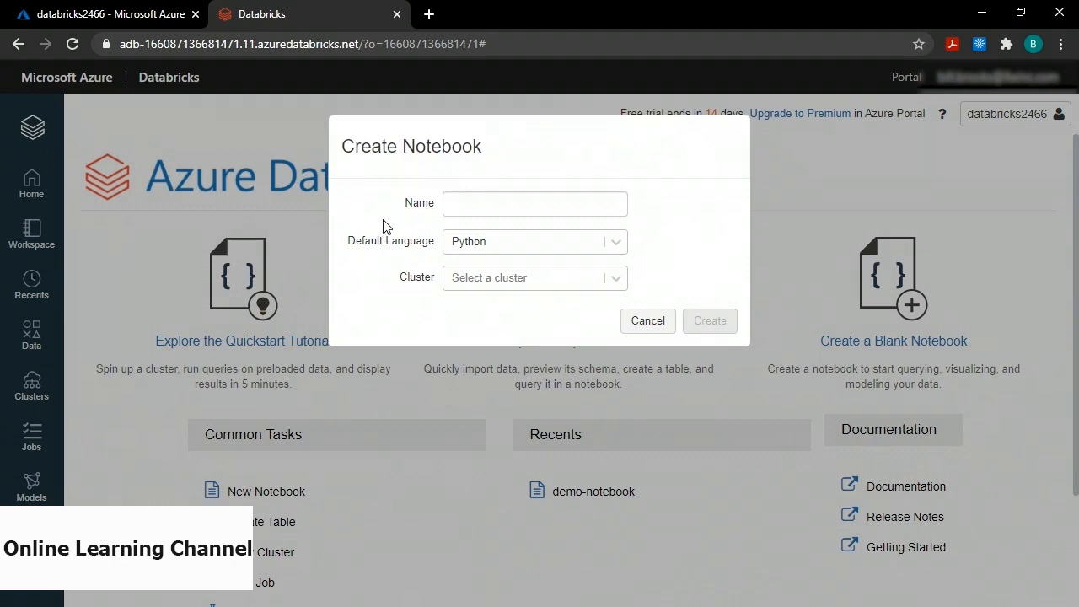
{"action": "left_click", "coordinate": [502, 211]}
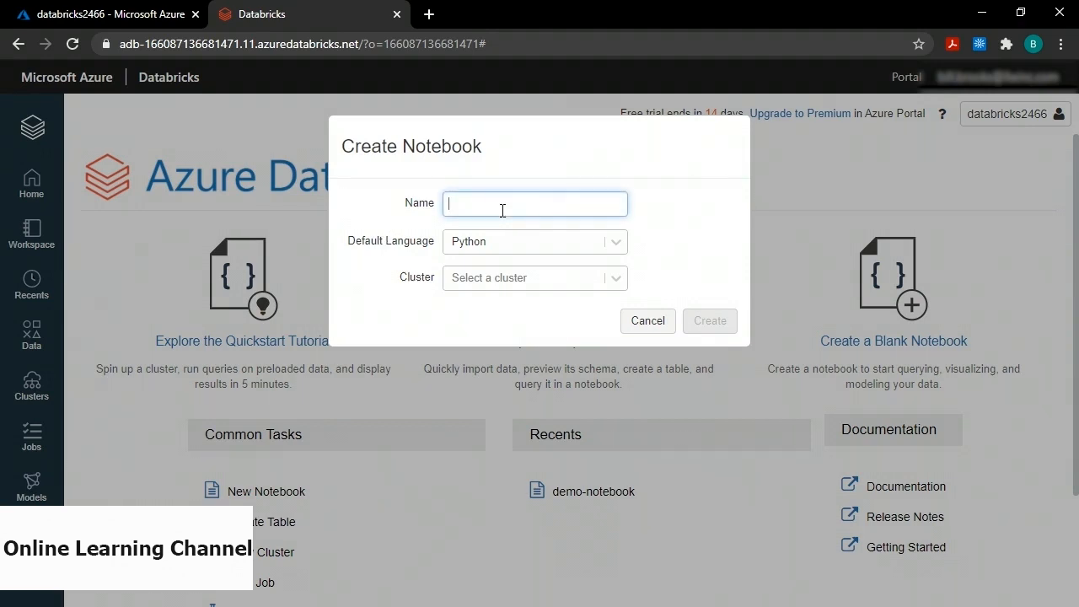
{"action": "type", "text": "demo-n"}
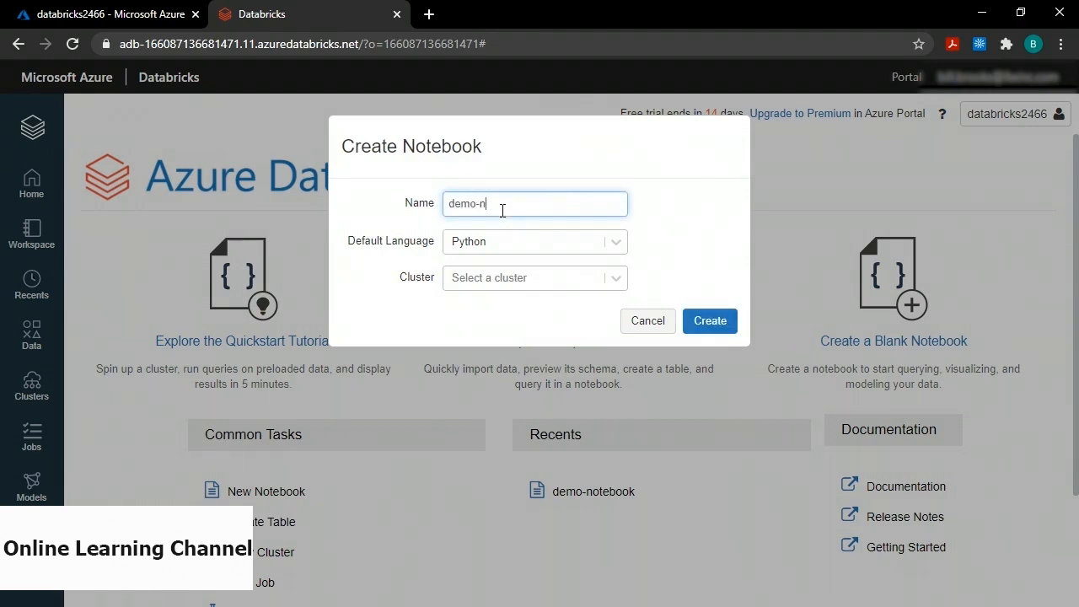
{"action": "type", "text": "otebook"}
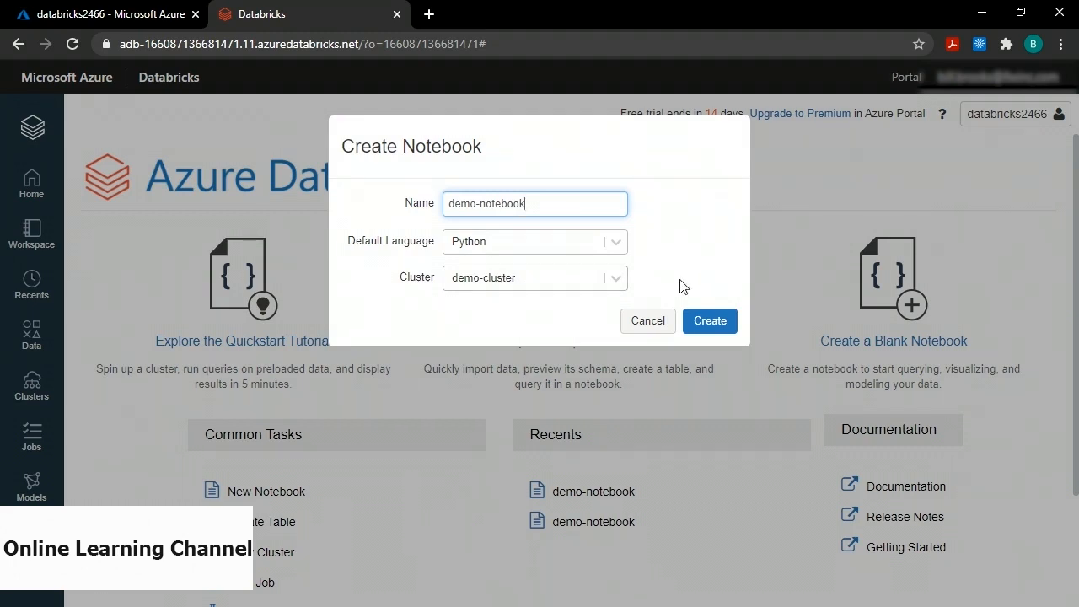
{"action": "left_click", "coordinate": [710, 326]}
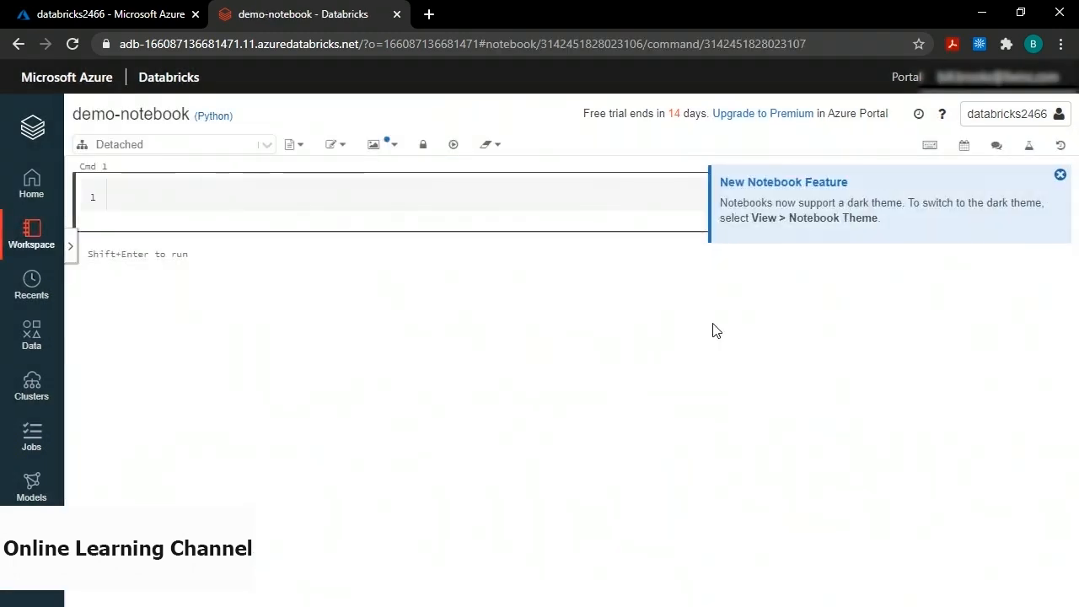
Attach demo-notebook to demo-cluster, confirming the notebook state reset.
{"action": "left_click", "coordinate": [264, 148]}
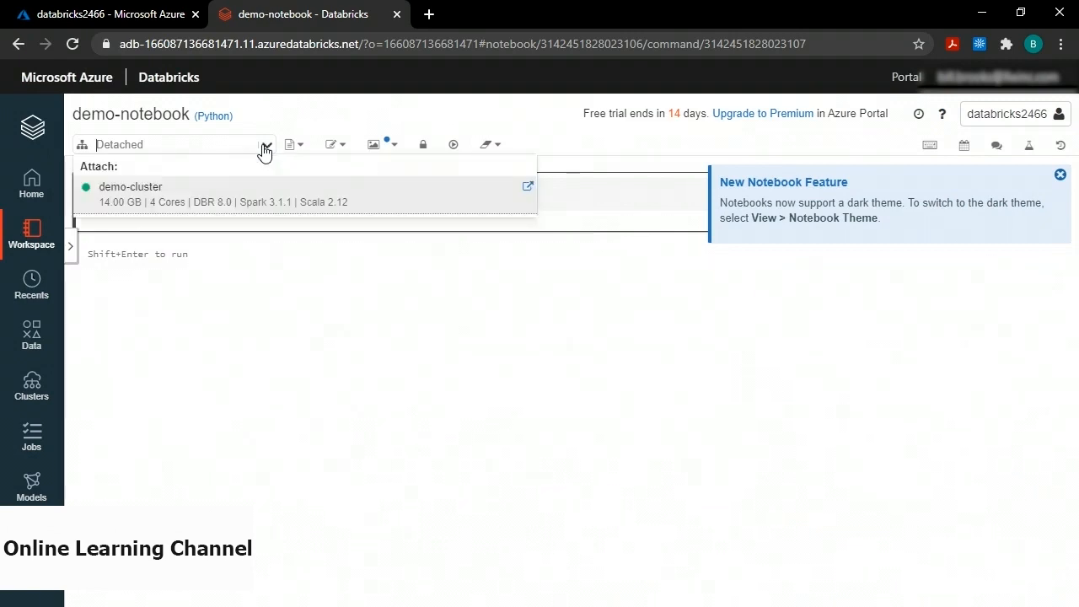
{"action": "left_click", "coordinate": [228, 195]}
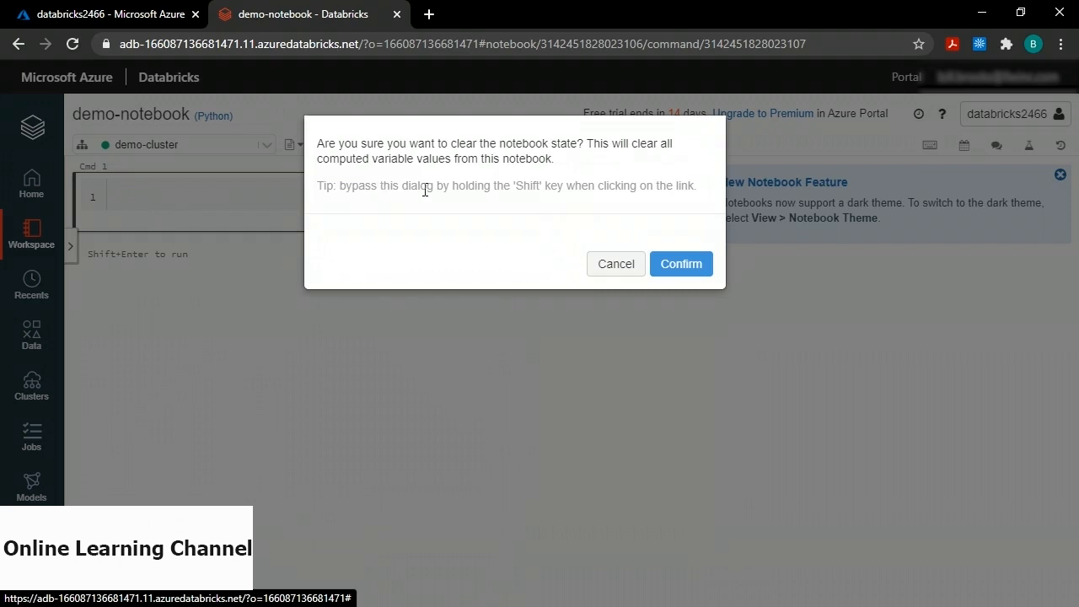
{"action": "left_click", "coordinate": [677, 266]}
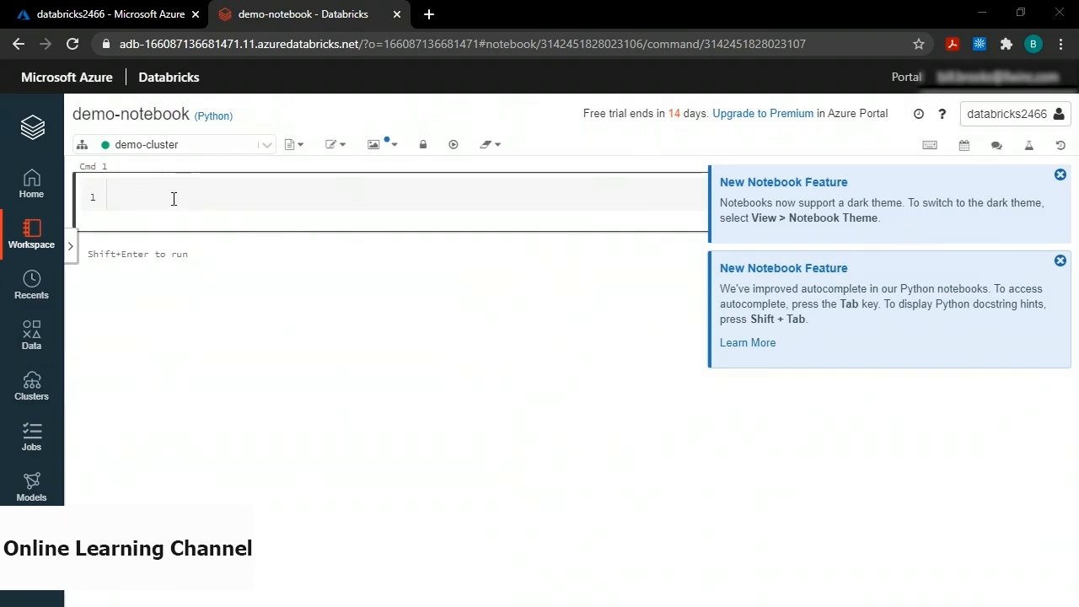
Paste the spark.read.jdbc code for the people table into Cmd 1 and dismiss the notices.
{"action": "key", "text": "ctrl+v"}
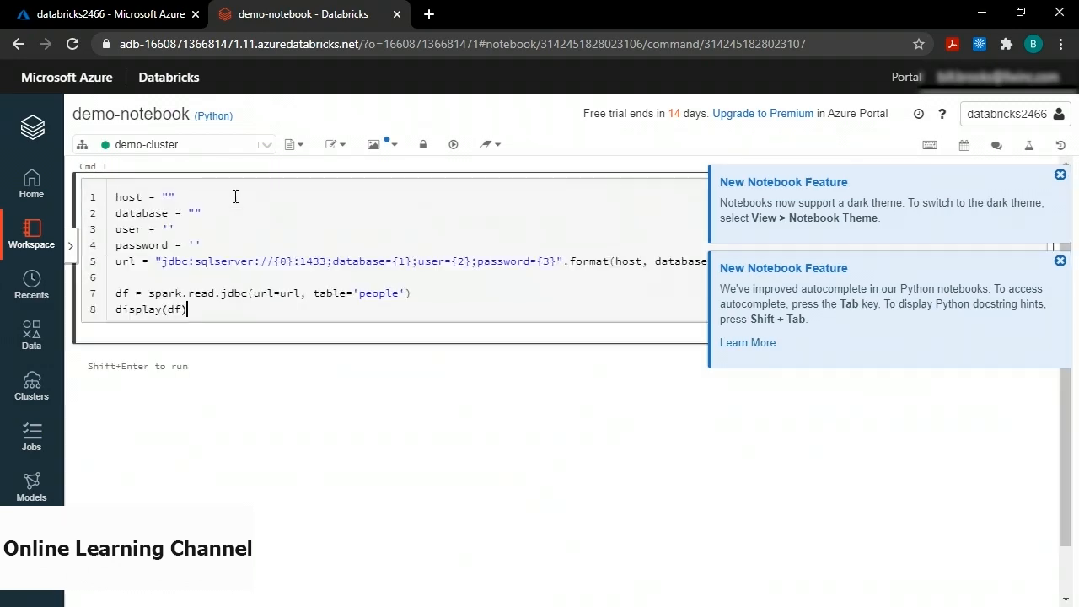
{"action": "left_click", "coordinate": [1059, 175]}
{"action": "left_click", "coordinate": [1060, 174]}
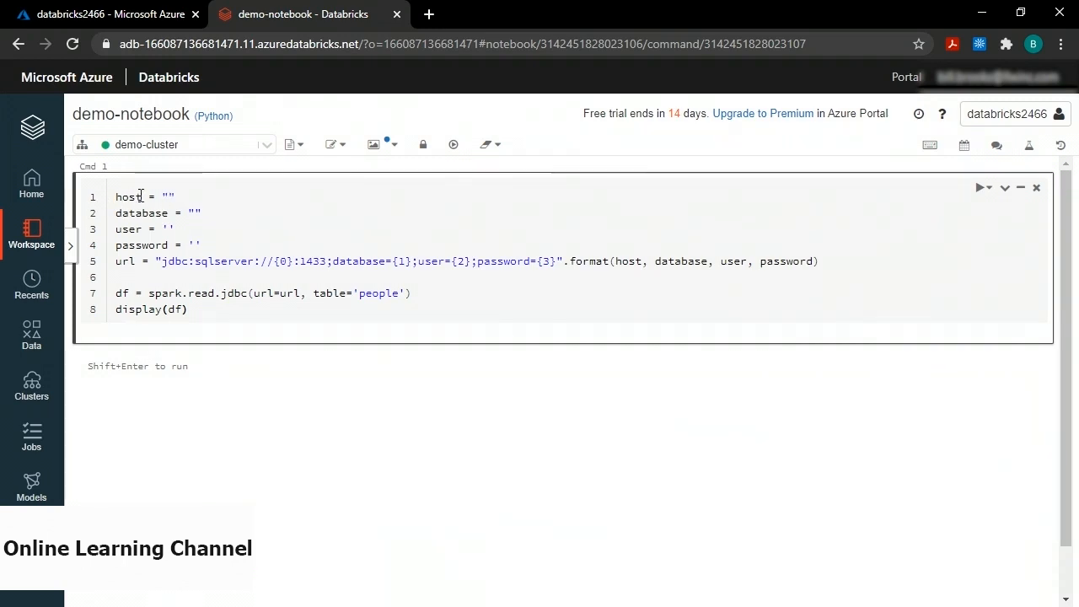
In Azure Portal, open the sqlserver2466 SQL server from the it_cldema resource group.
{"action": "left_click", "coordinate": [110, 15]}
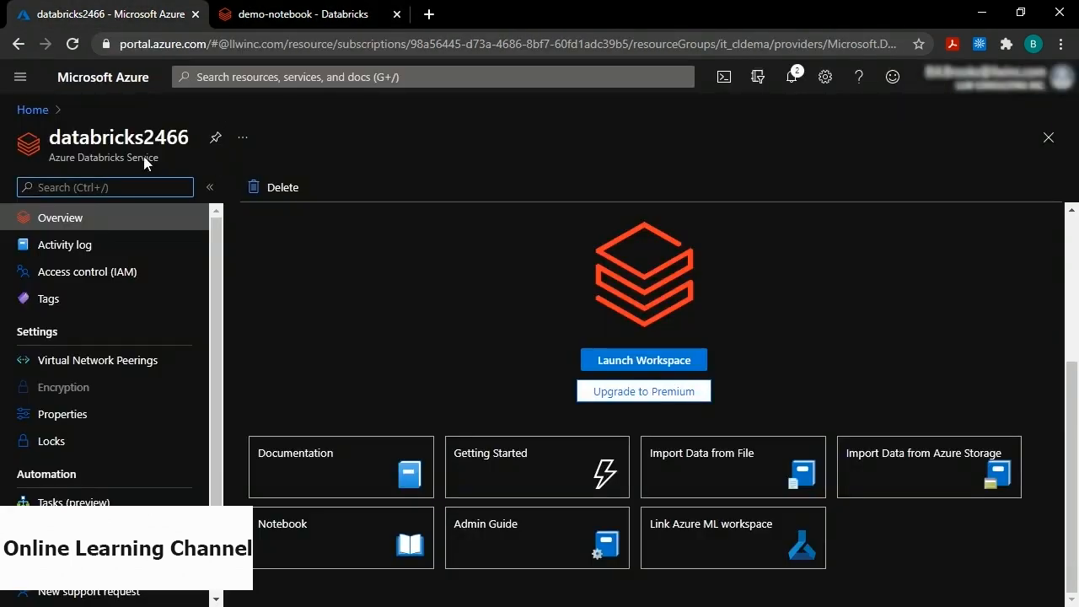
{"action": "left_click", "coordinate": [34, 111]}
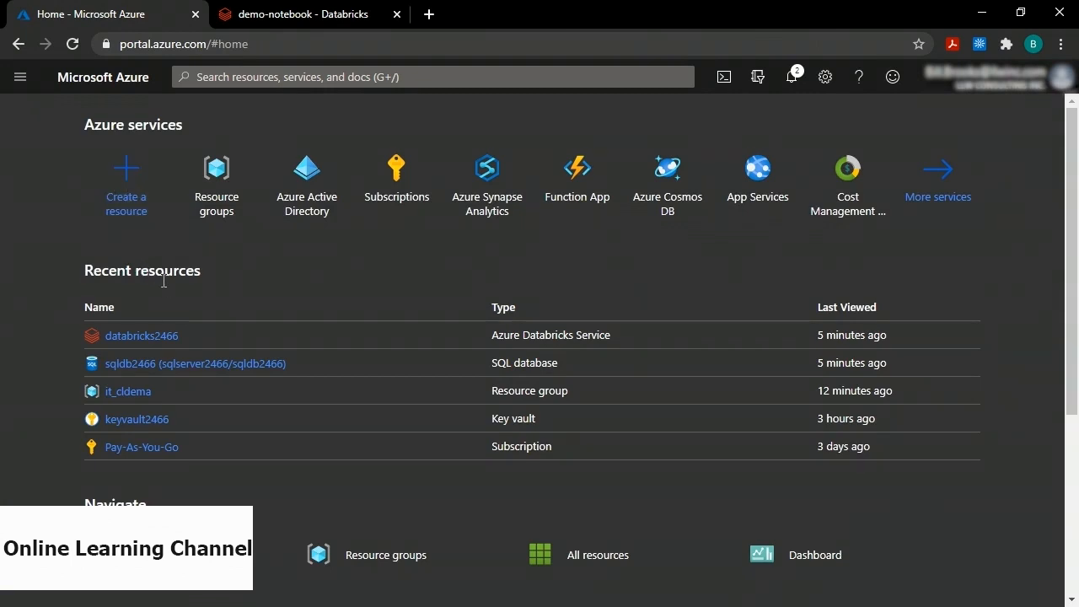
{"action": "left_click", "coordinate": [134, 391]}
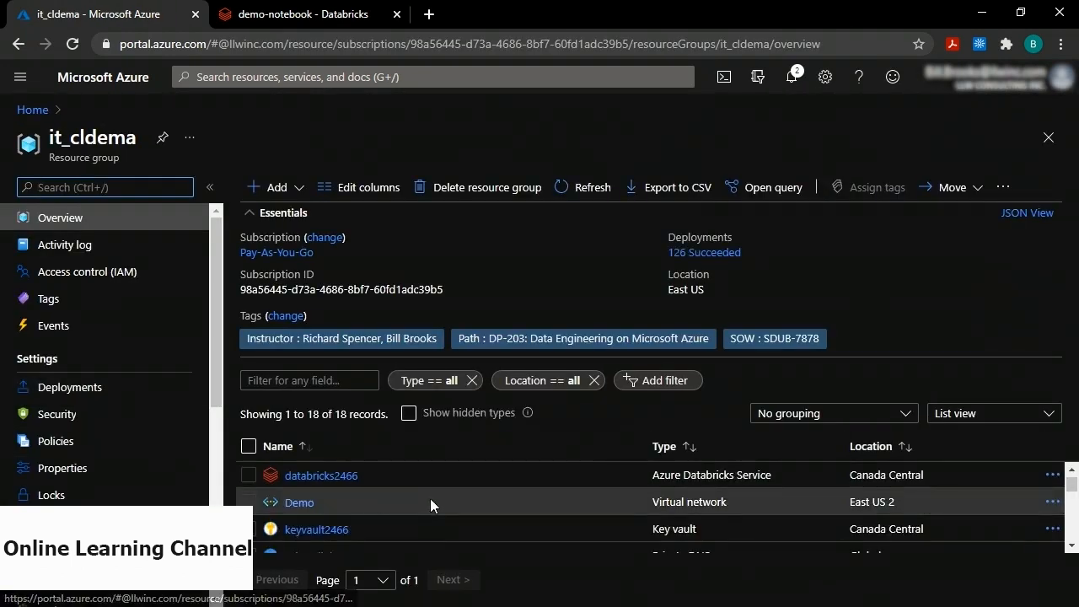
{"action": "scroll", "coordinate": [430, 498], "scroll_direction": "down", "scroll_amount": 5}
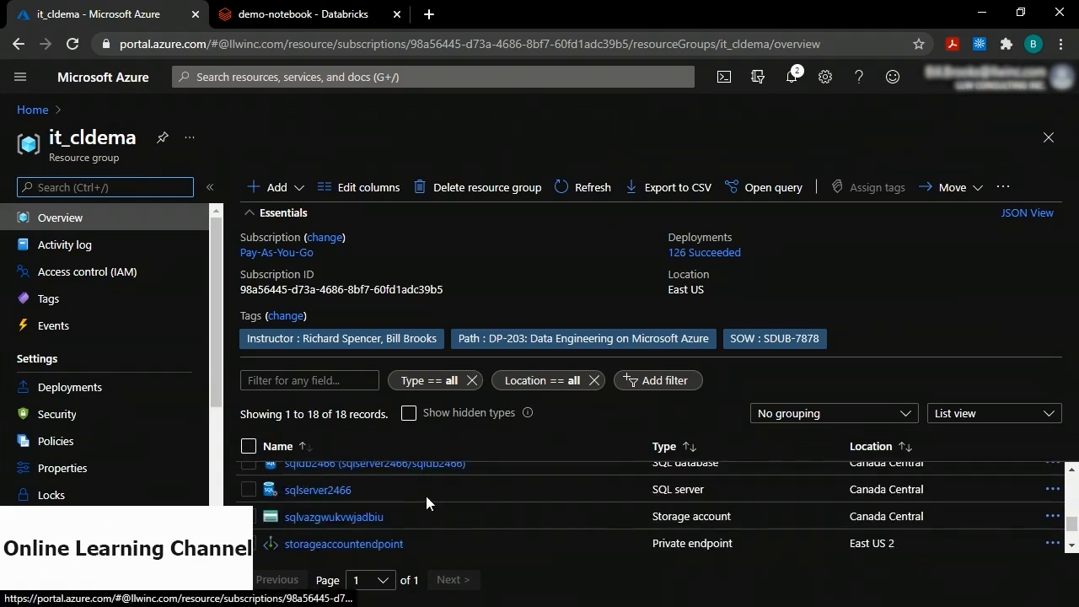
{"action": "left_click", "coordinate": [311, 493]}
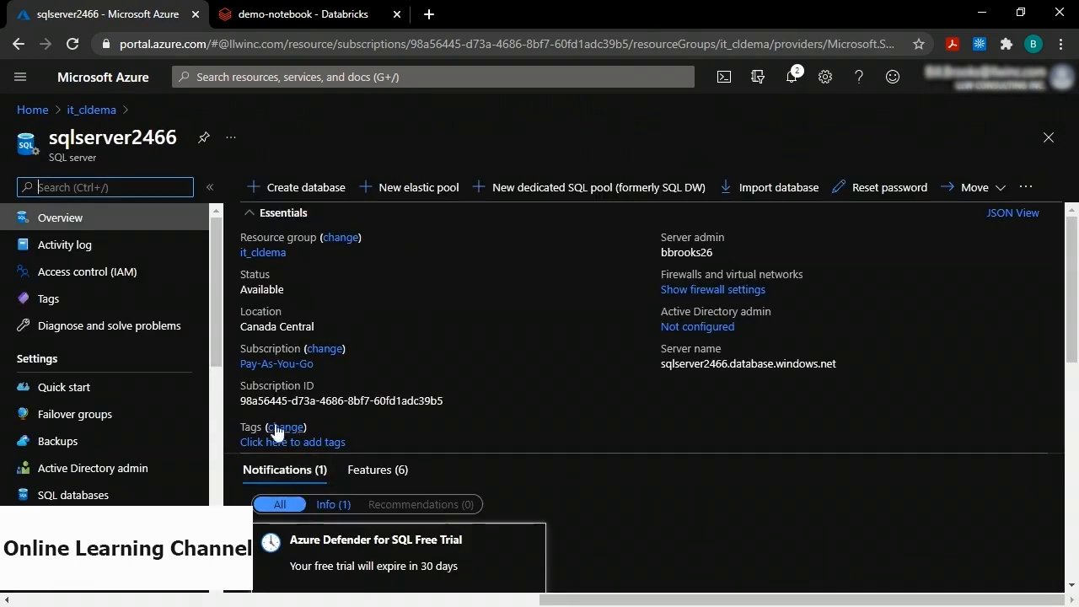
Copy the server name sqlserver2466.database.windows.net from Properties and return to demo-notebook.
{"action": "scroll", "coordinate": [141, 420], "scroll_direction": "down", "scroll_amount": 2}
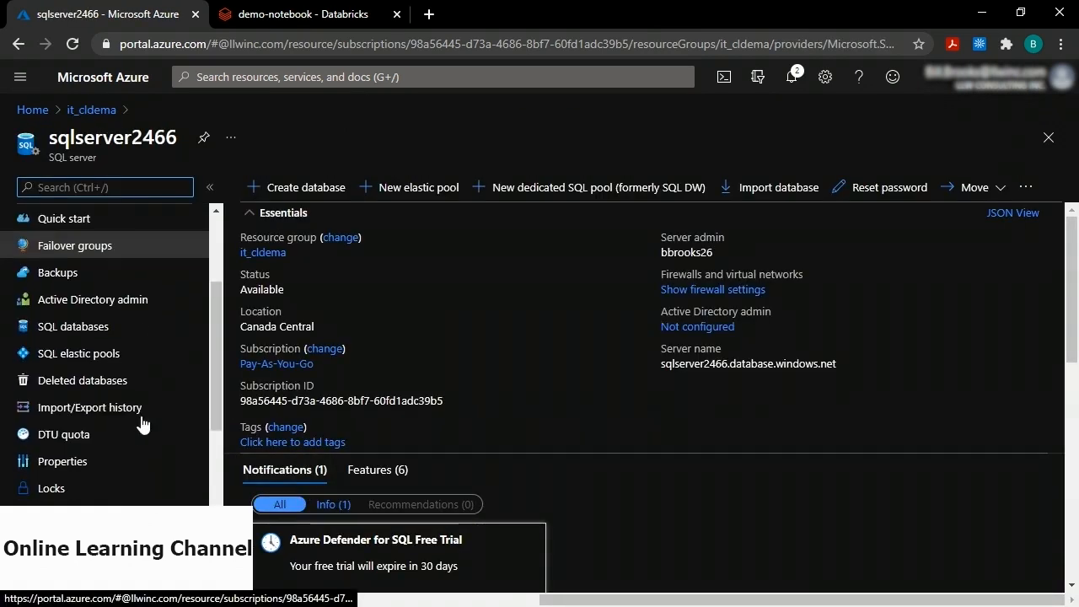
{"action": "left_click", "coordinate": [88, 466]}
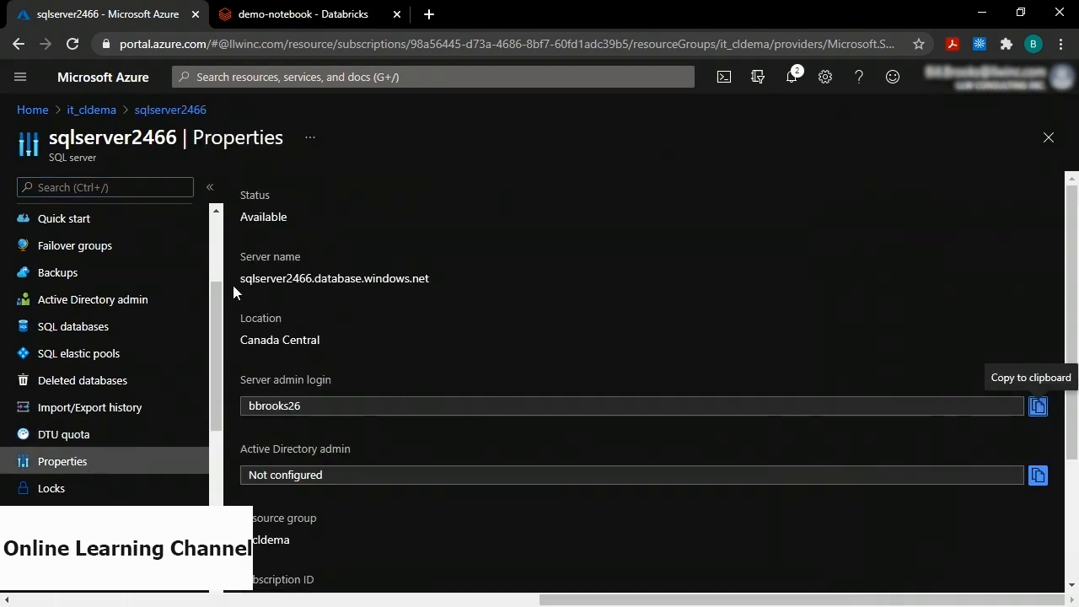
{"action": "left_click_drag", "start_coordinate": [243, 279], "coordinate": [429, 279]}
{"action": "key", "text": "ctrl+c"}
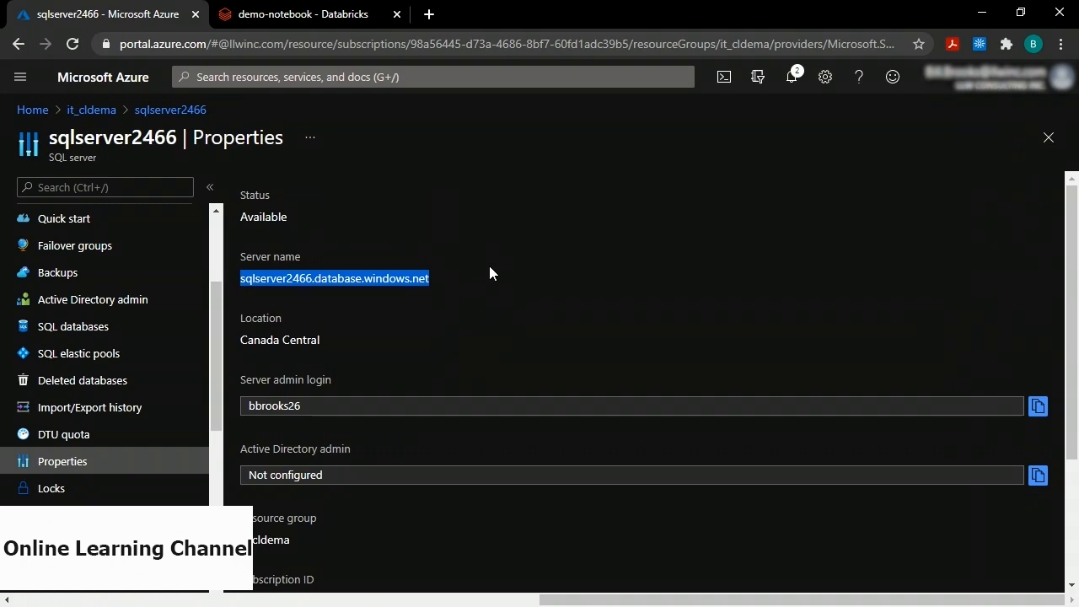
{"action": "left_click", "coordinate": [306, 21]}
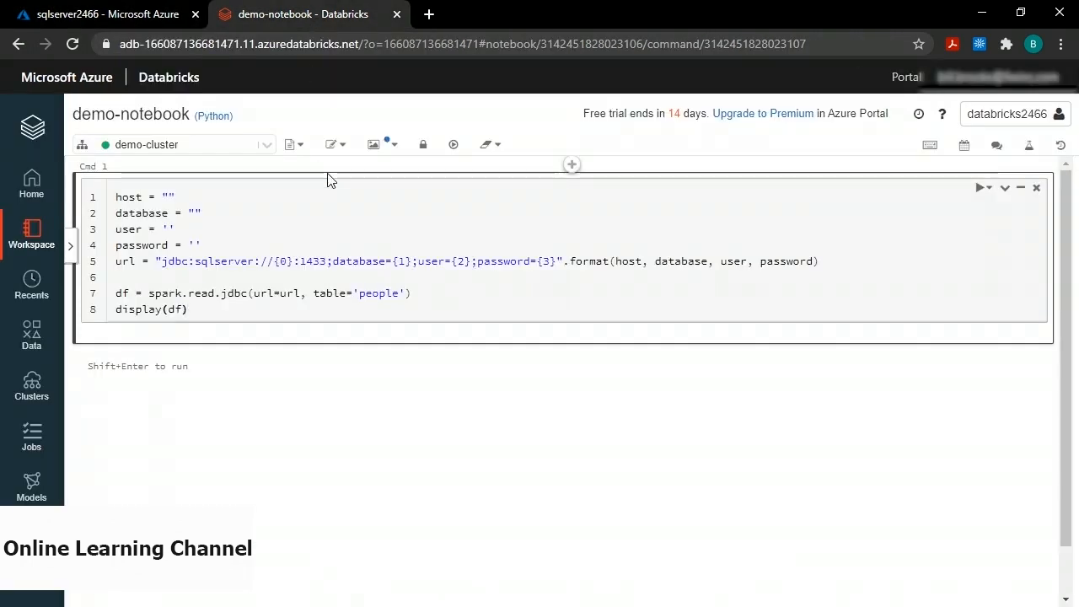
Paste sqlserver2466.database.windows.net as the host value, then visit portal Home and come back.
{"action": "left_click", "coordinate": [169, 197]}
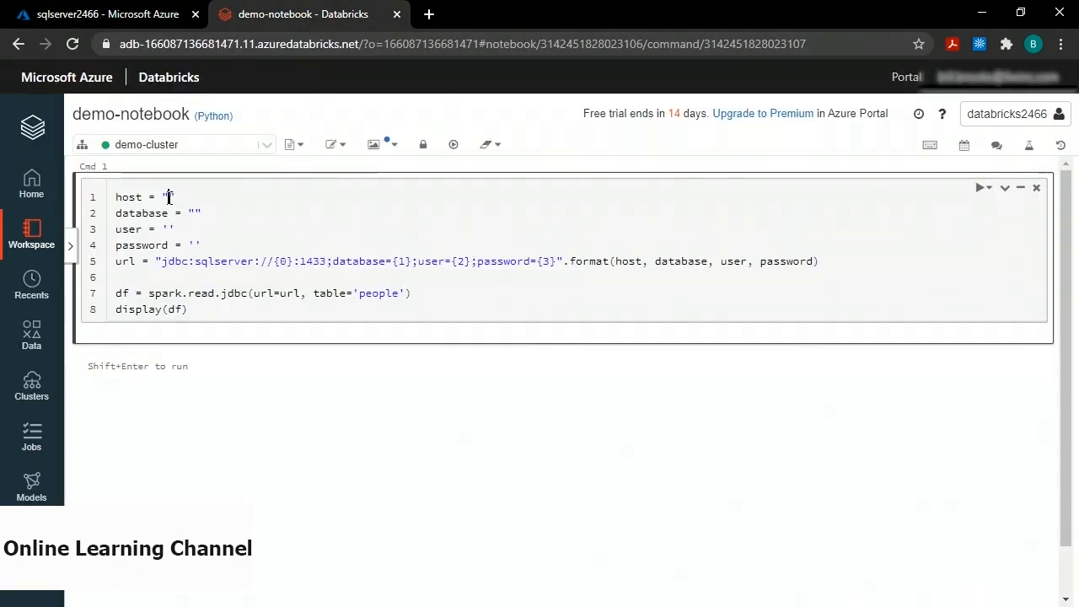
{"action": "key", "text": "ctrl+v"}
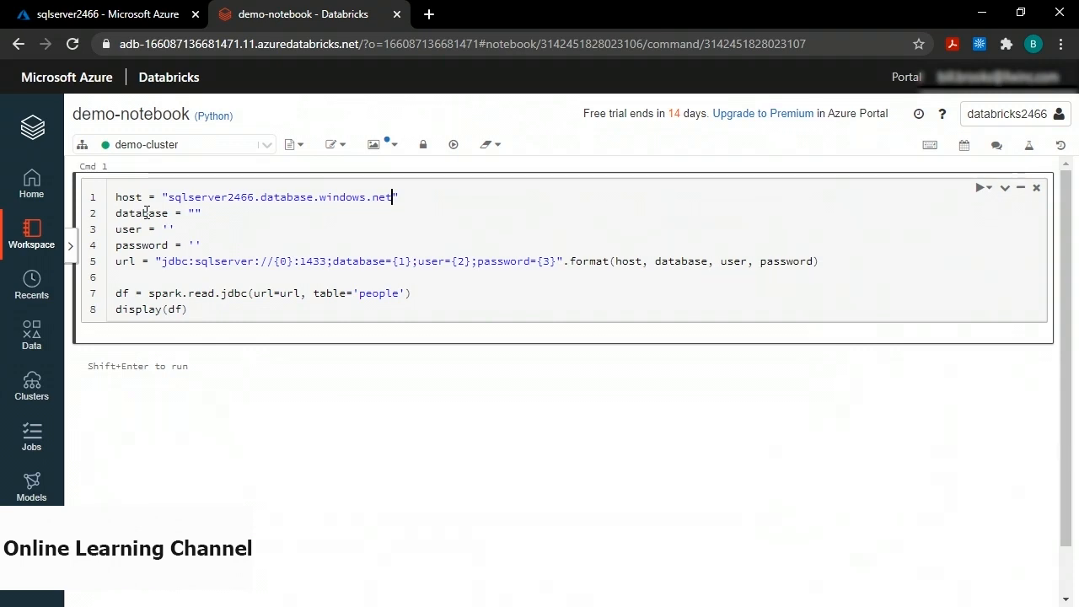
{"action": "left_click", "coordinate": [128, 15]}
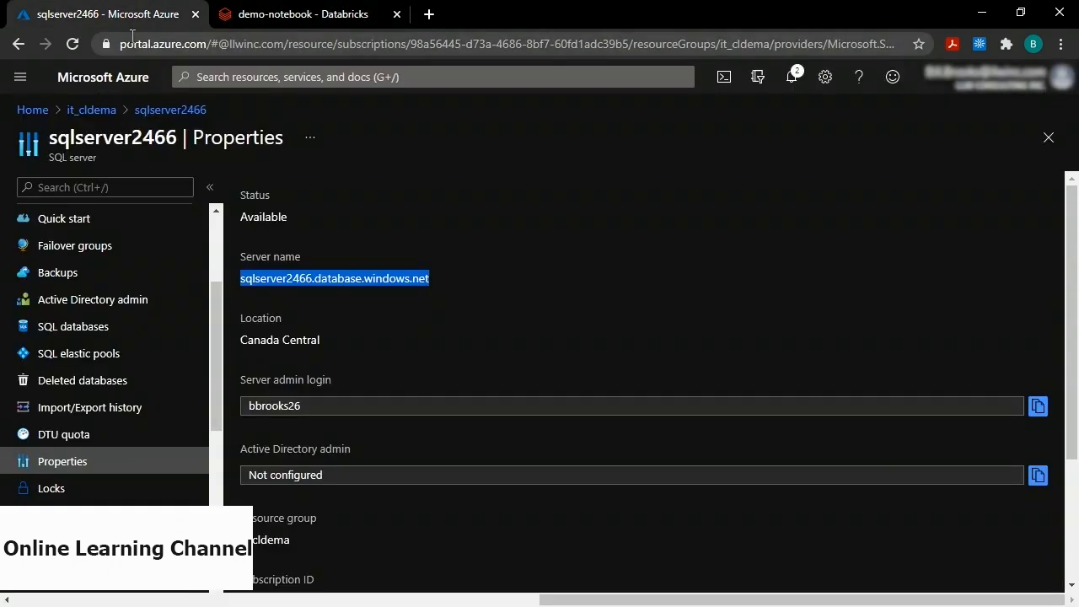
{"action": "left_click", "coordinate": [34, 111]}
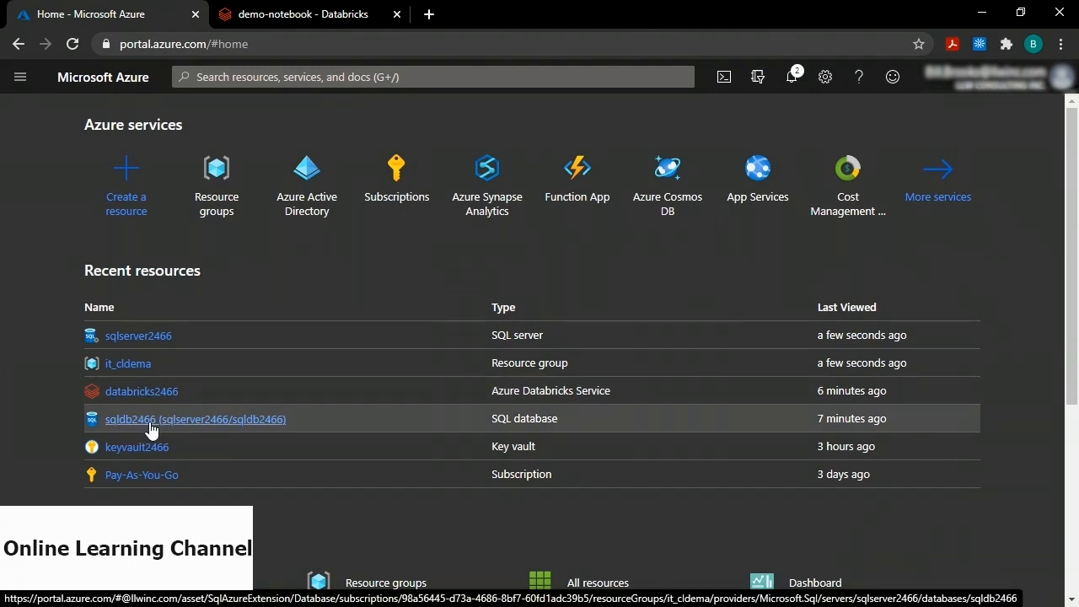
{"action": "left_click", "coordinate": [278, 14]}
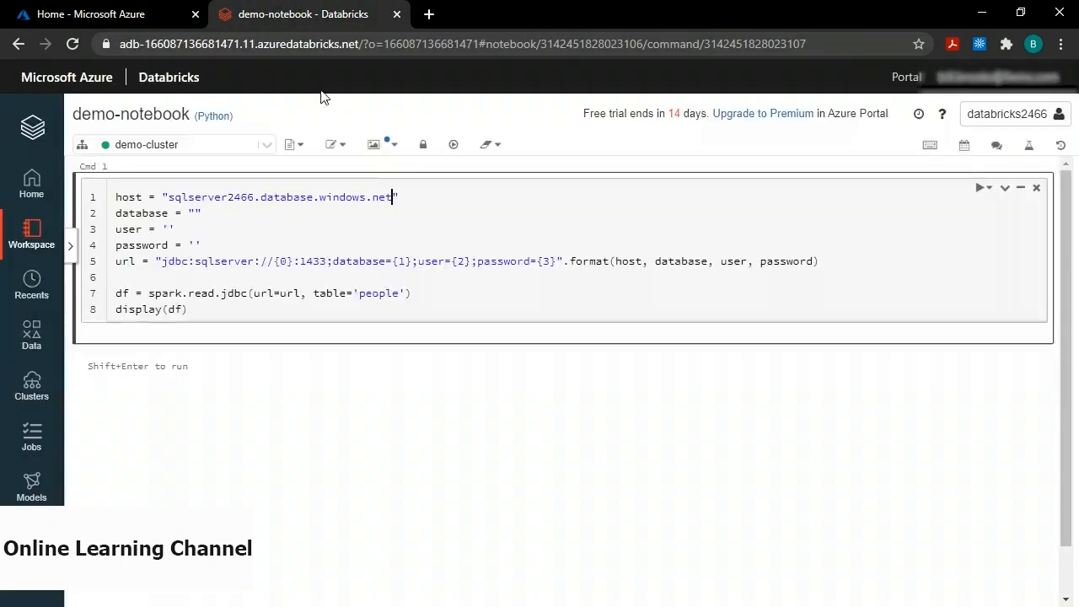
Enter database sqldb2466, the server admin login and the pasted password in the connection code.
{"action": "left_click", "coordinate": [194, 212]}
{"action": "type", "text": "sqldb2466"}
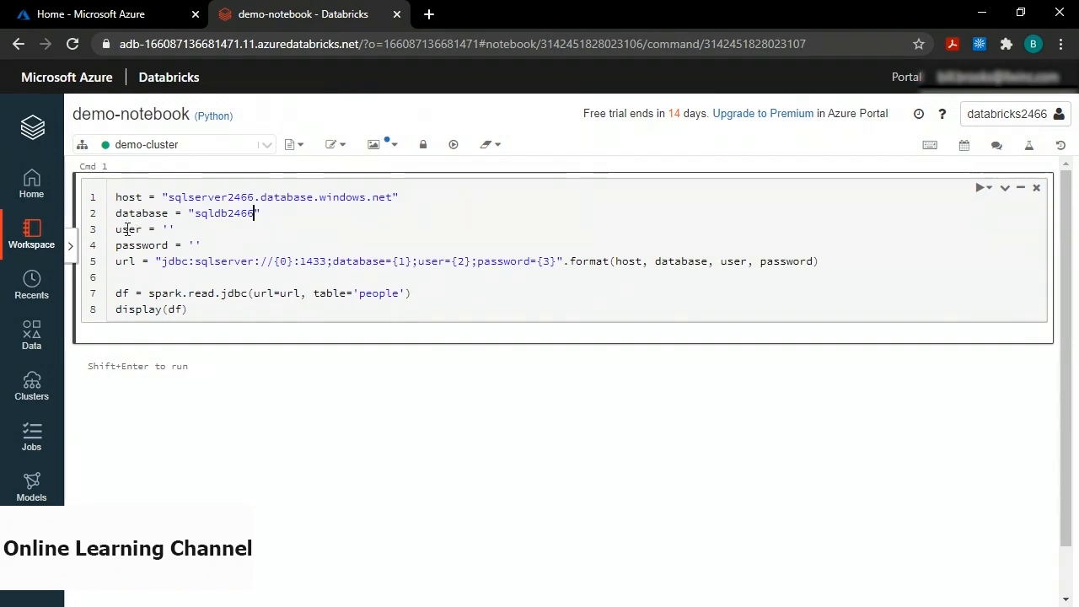
{"action": "left_click", "coordinate": [170, 229]}
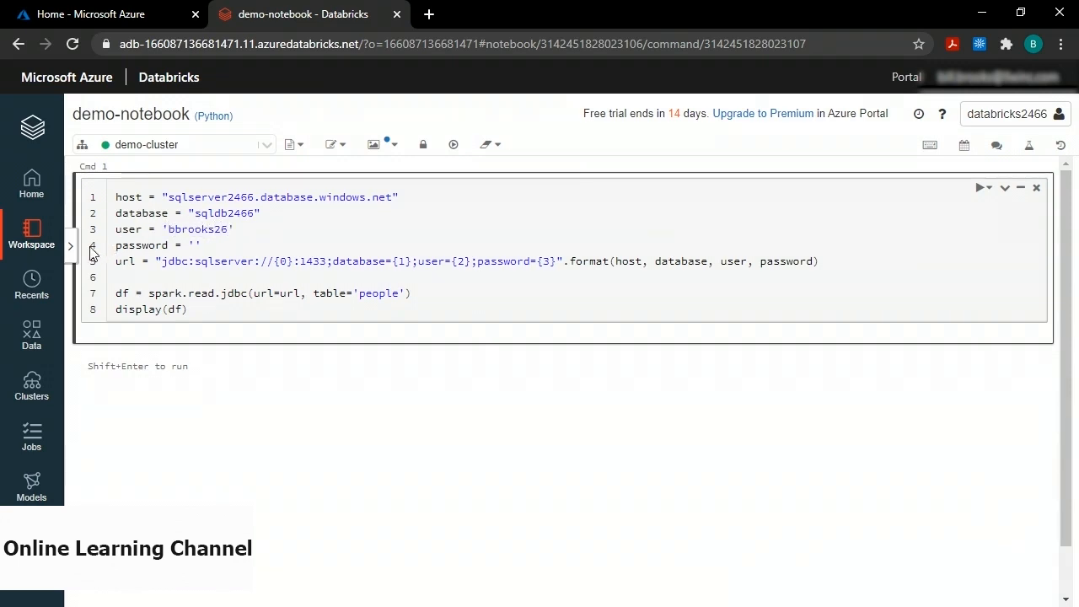
{"action": "left_click", "coordinate": [195, 244]}
{"action": "key", "text": "ctrl+v"}
{"action": "left_click", "coordinate": [540, 262]}
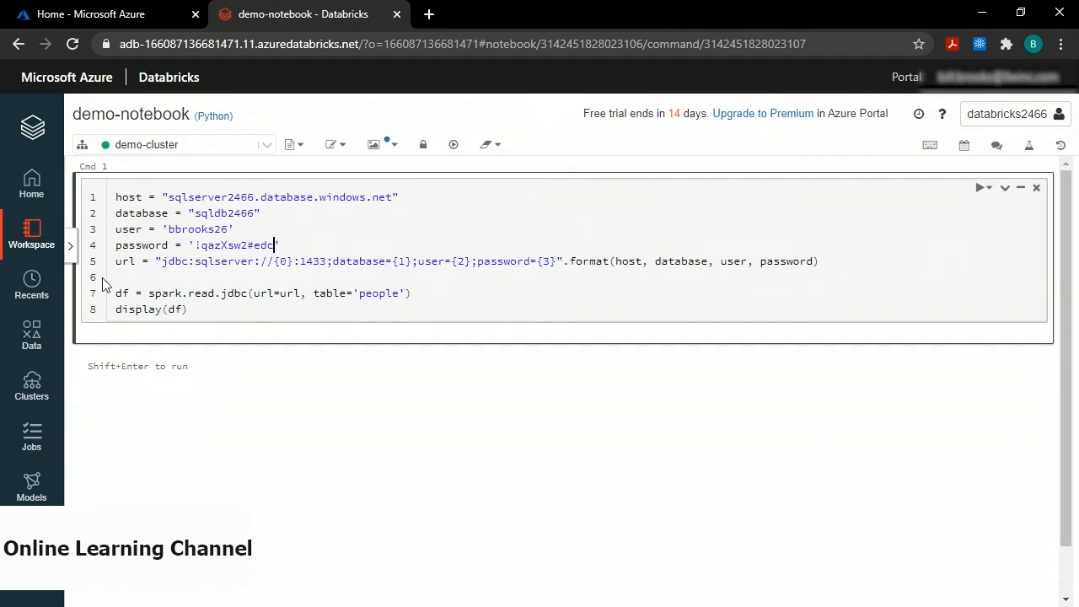
{"action": "double_click", "coordinate": [171, 291]}
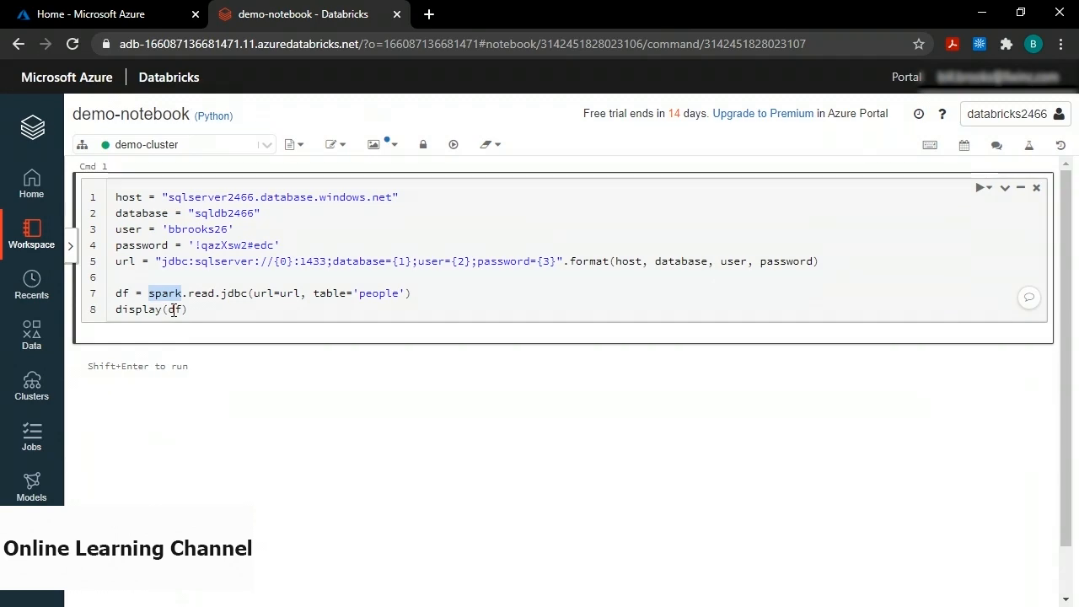
Run Cmd 1 and select the blocked client IP 20.48.147.194 in the SQLServerException.
{"action": "key", "text": "shift+Return"}
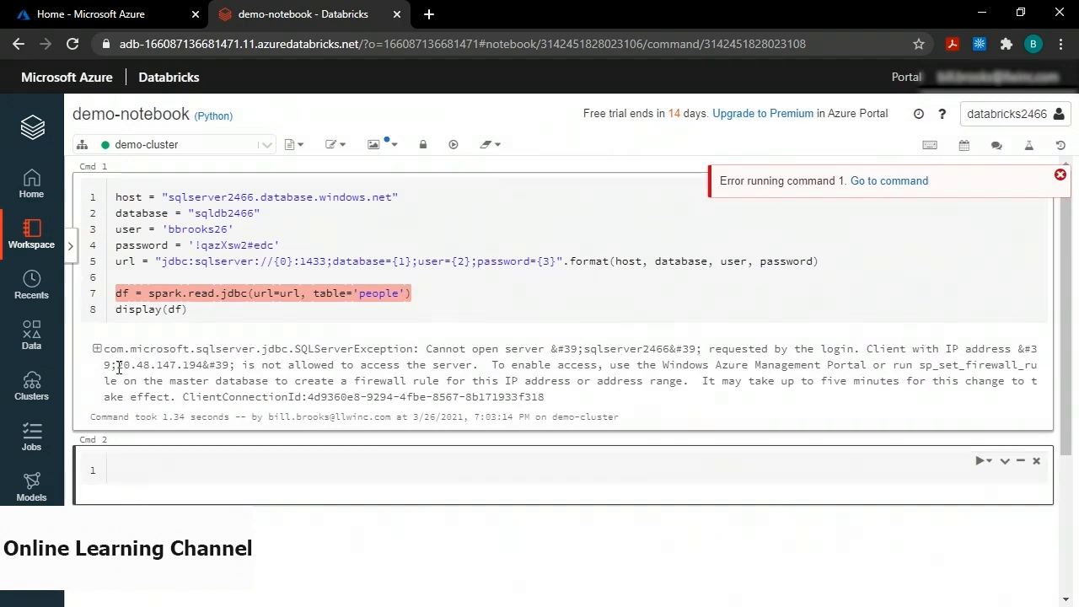
{"action": "left_click_drag", "start_coordinate": [117, 366], "coordinate": [206, 368]}
{"action": "key", "text": "ctrl+c"}
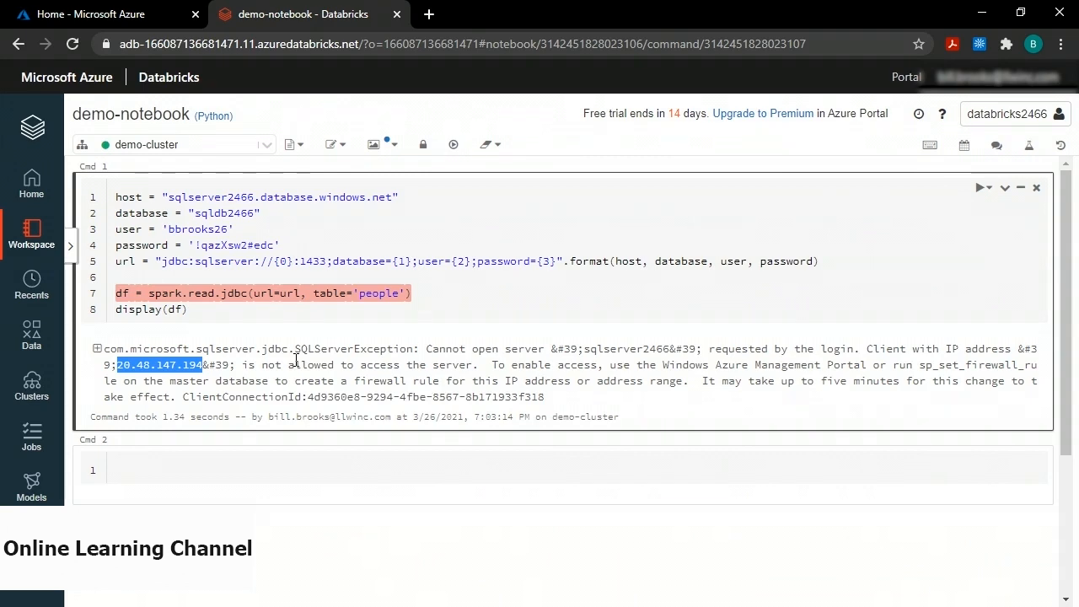
Via sqldb2466's server firewall settings, save a rule allowing 20.48.147.194 on sqlserver2466.
{"action": "left_click", "coordinate": [104, 17]}
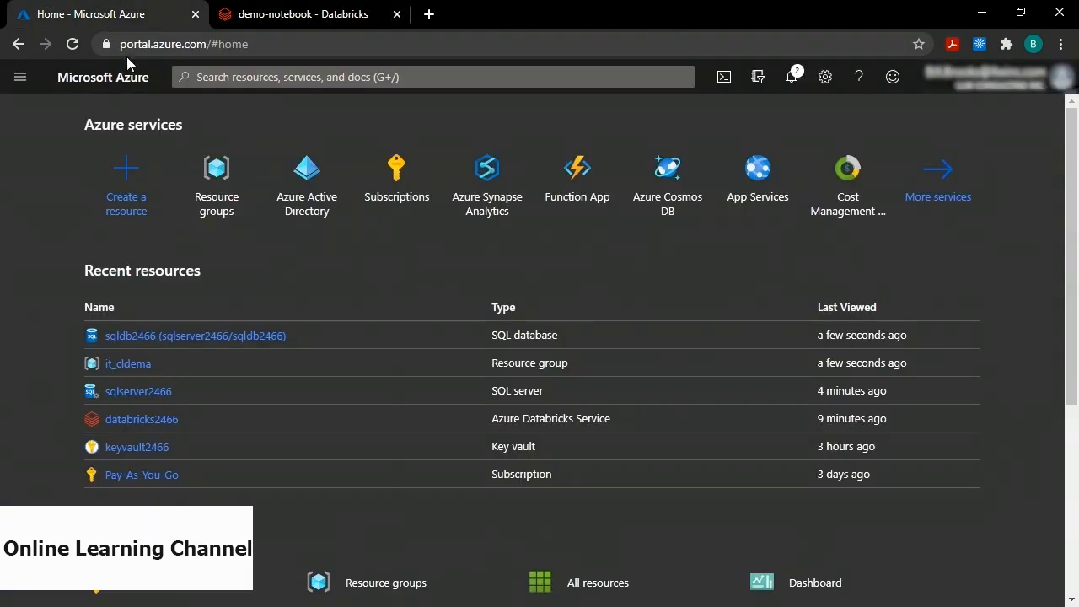
{"action": "left_click", "coordinate": [148, 336]}
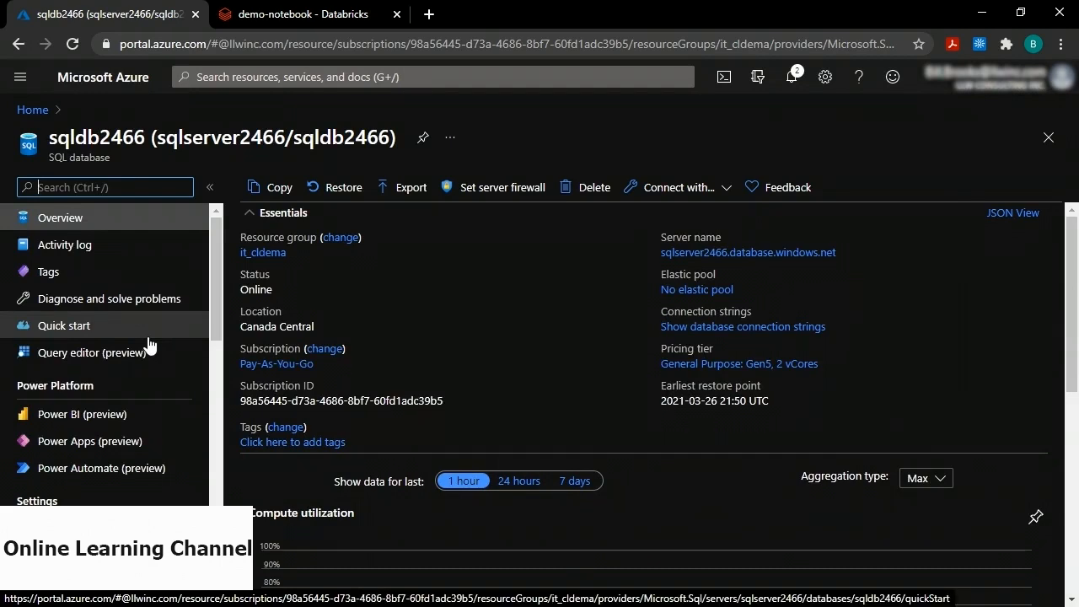
{"action": "left_click", "coordinate": [495, 192]}
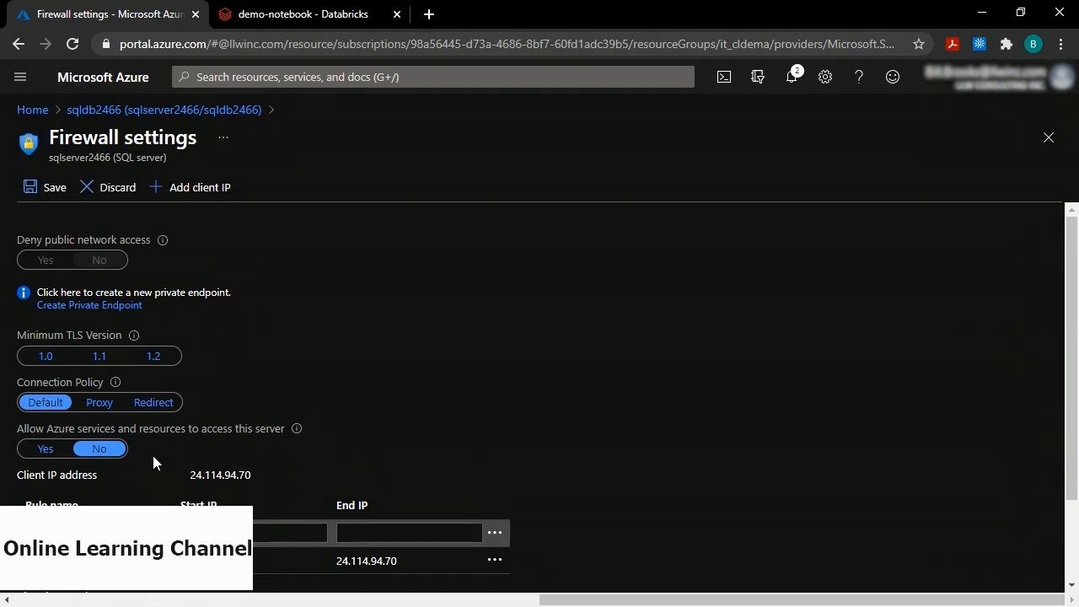
{"action": "left_click", "coordinate": [291, 533]}
{"action": "left_click", "coordinate": [385, 535]}
{"action": "key", "text": "ctrl+v"}
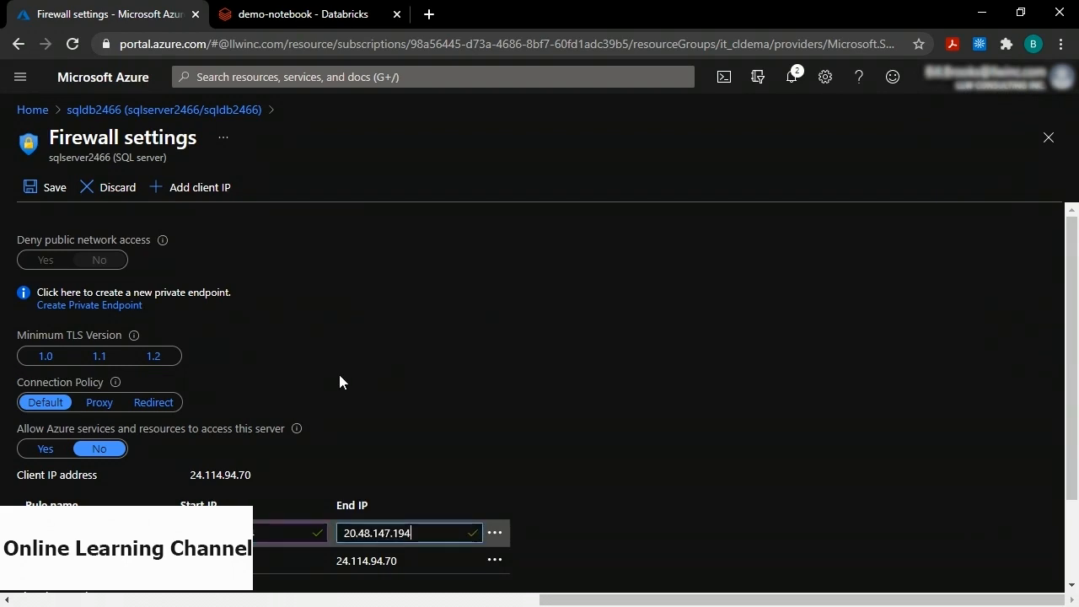
{"action": "left_click", "coordinate": [35, 200]}
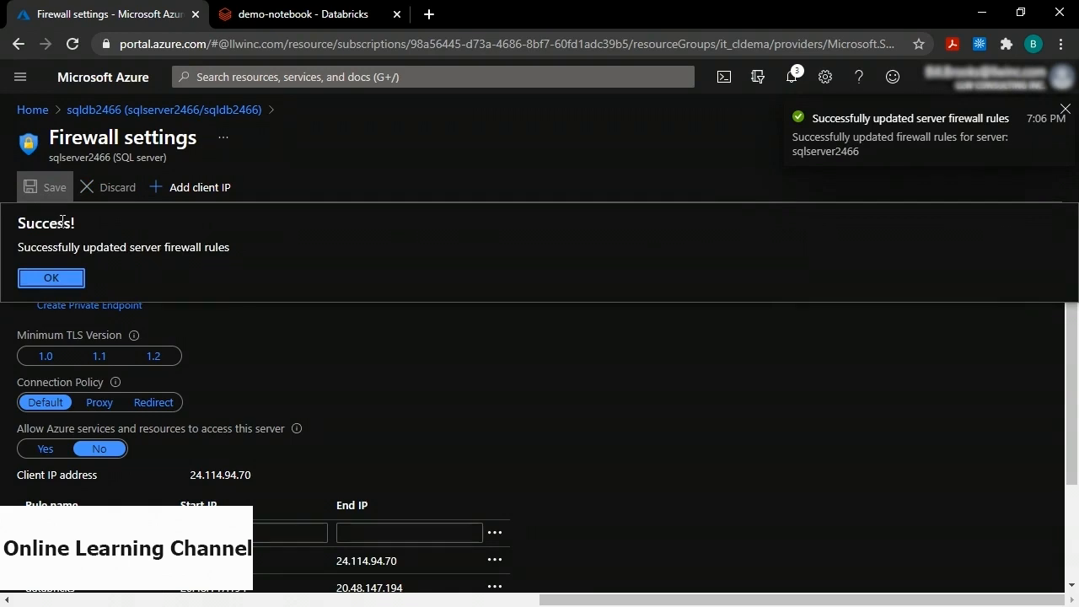
{"action": "left_click", "coordinate": [65, 277]}
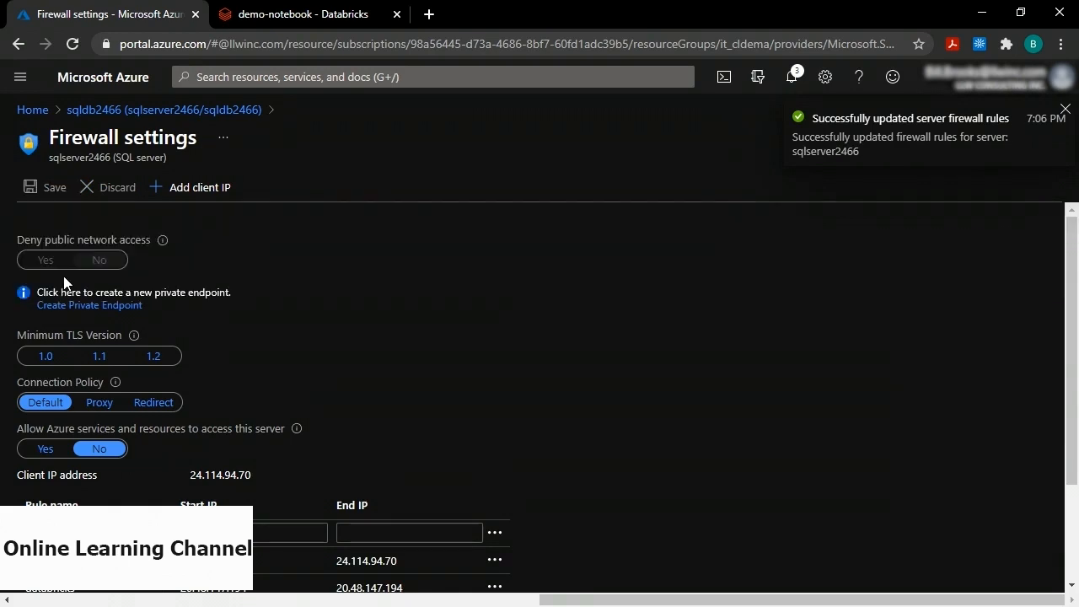
Back in demo-notebook, rerun Cmd 1 to load the people table's first and last names.
{"action": "left_click", "coordinate": [299, 14]}
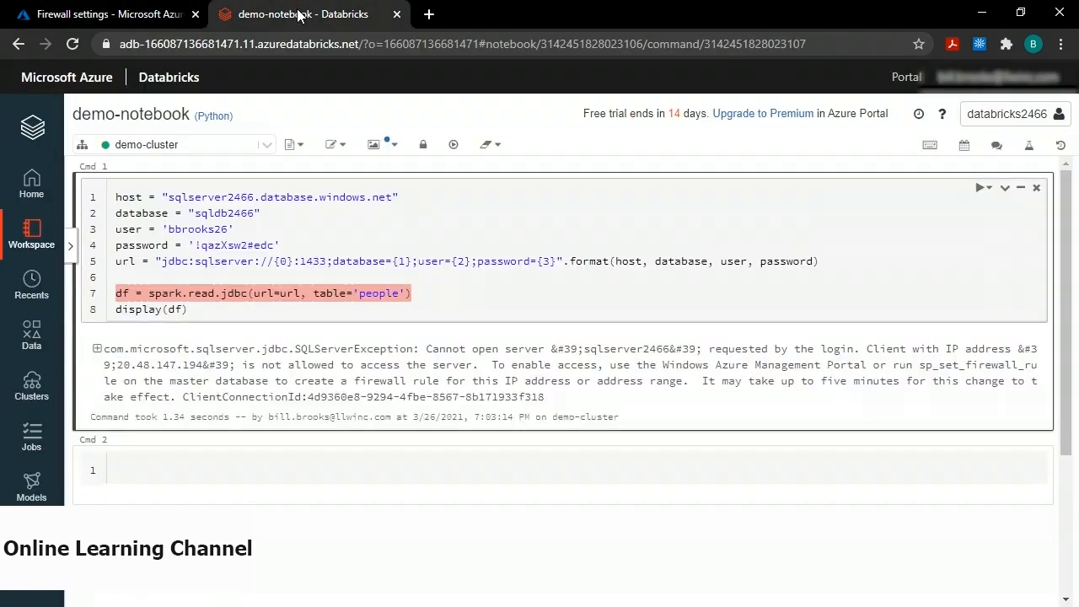
{"action": "left_click", "coordinate": [410, 220]}
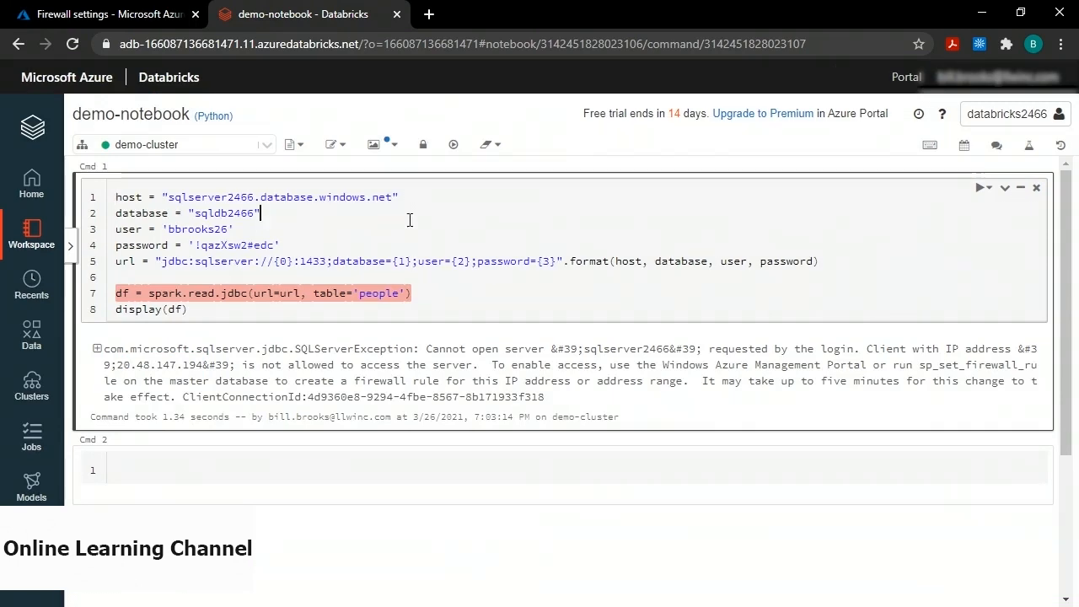
{"action": "key", "text": "shift+Return"}
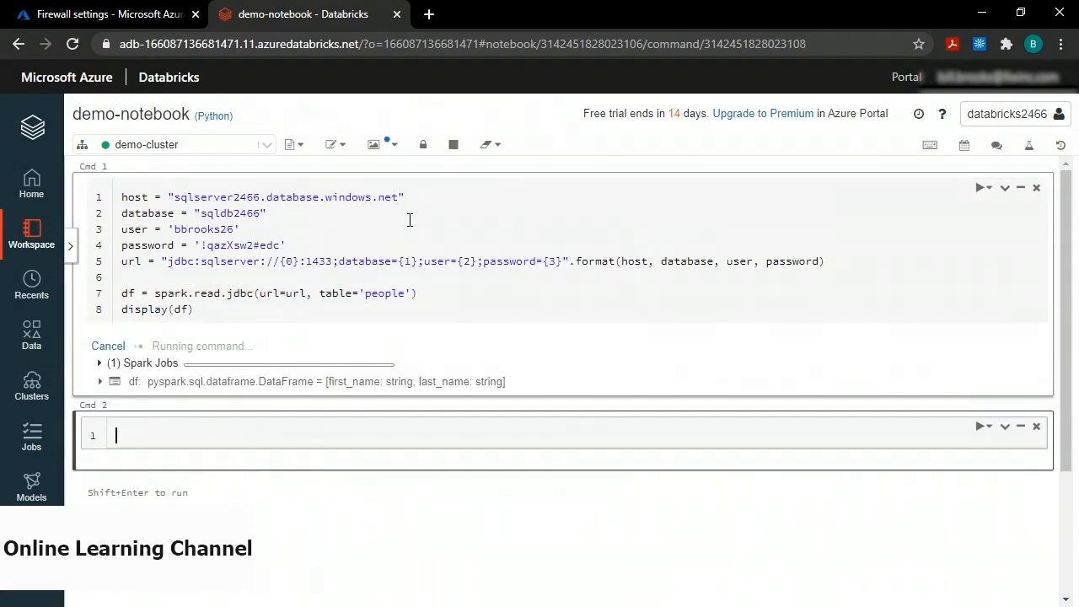
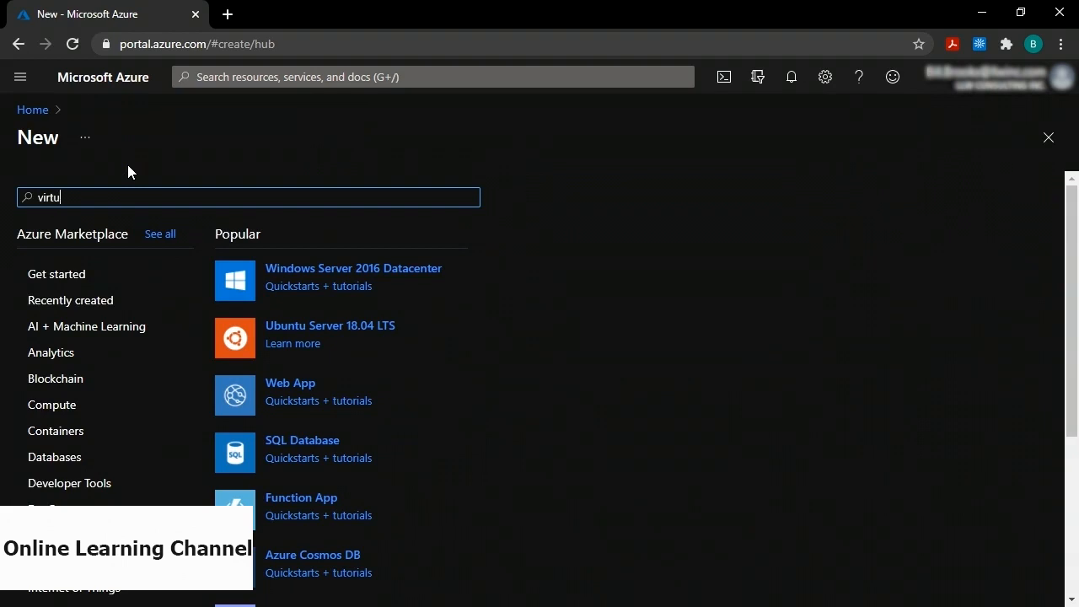
Find Virtual Network in the Marketplace and start creating one.
{"action": "key", "text": "BackSpace"}
{"action": "type", "text": "rk"}
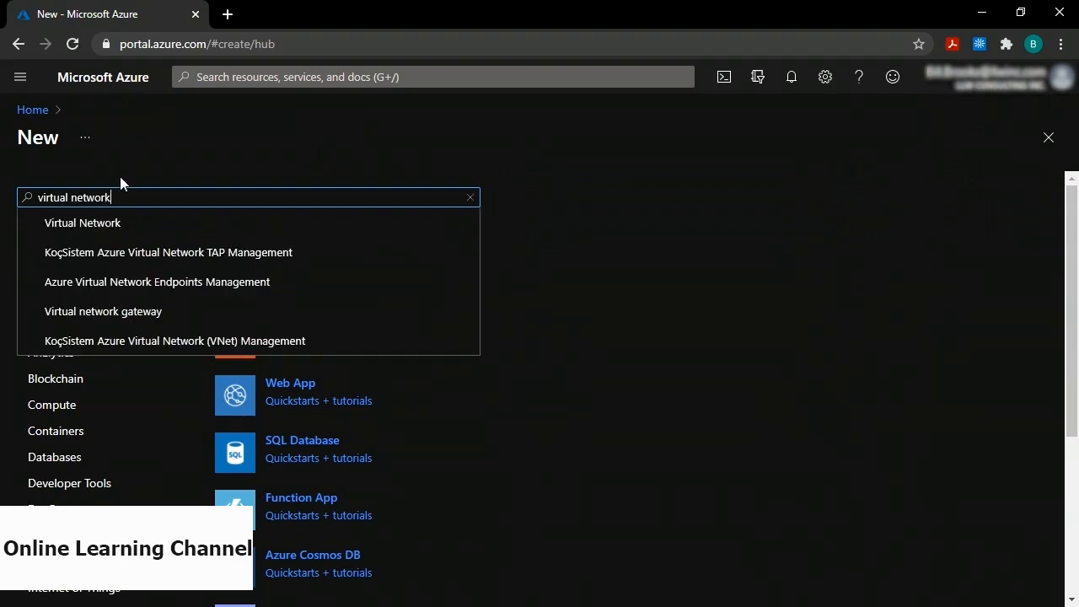
{"action": "left_click", "coordinate": [91, 225]}
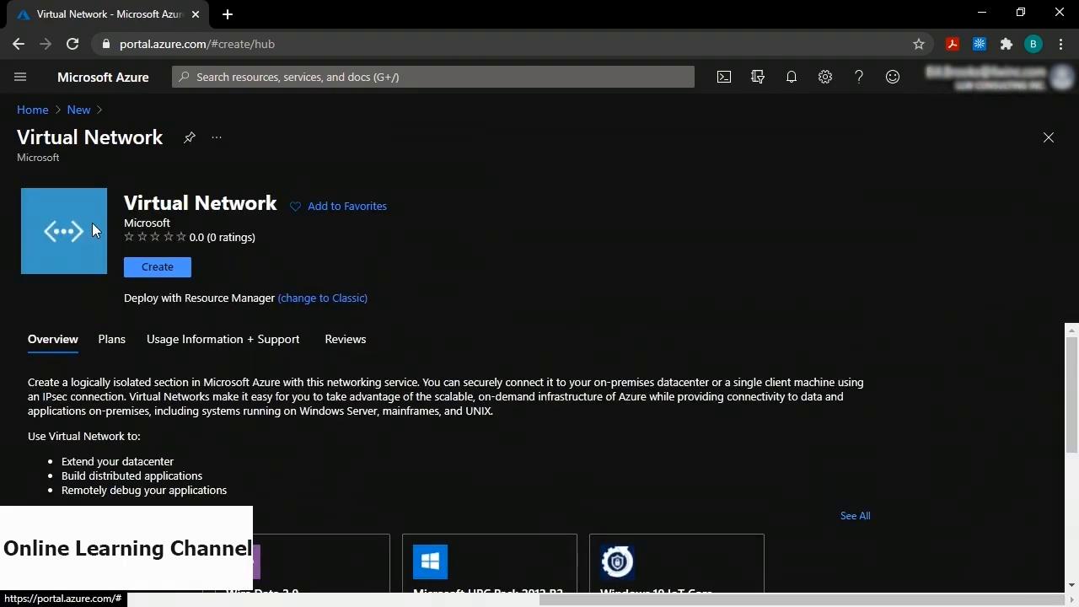
{"action": "left_click", "coordinate": [152, 267]}
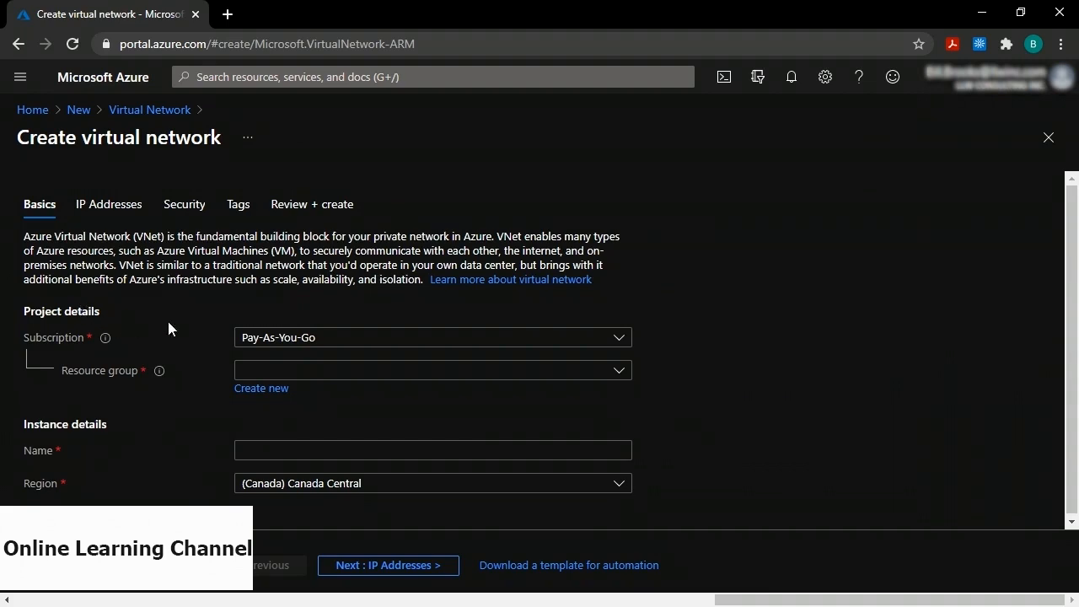
Set resource group it_cldema, name virtualnetwork2255 and region Canada Central.
{"action": "left_click", "coordinate": [276, 376]}
{"action": "left_click", "coordinate": [267, 428]}
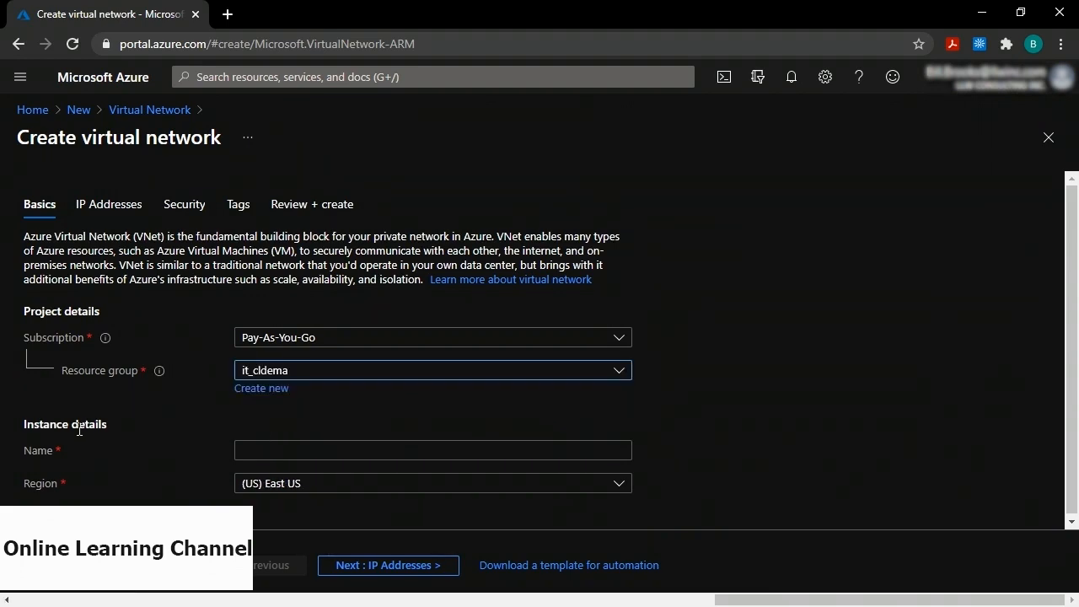
{"action": "left_click", "coordinate": [268, 452]}
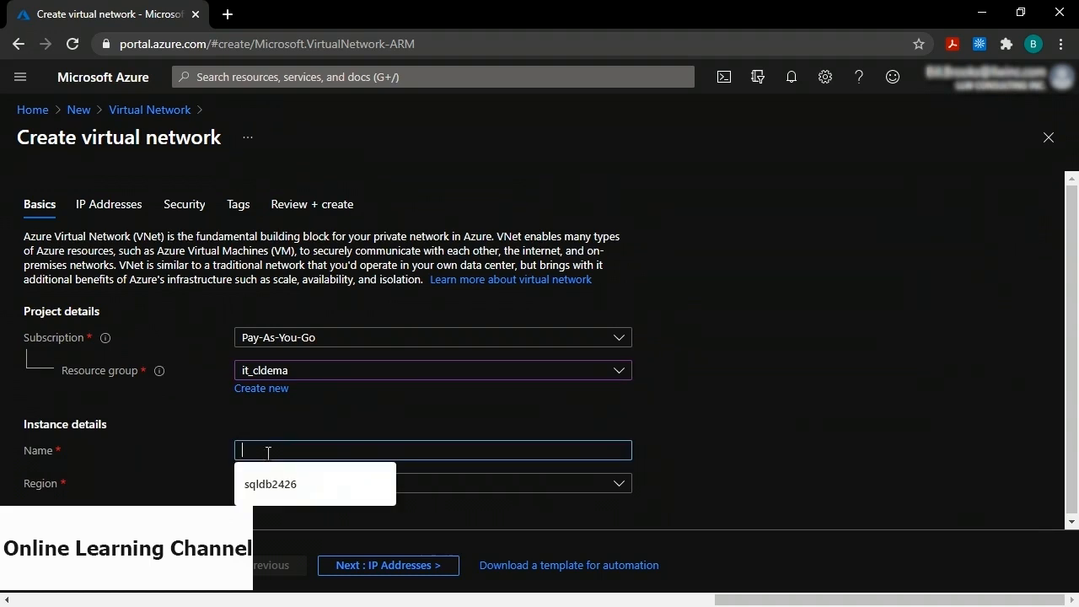
{"action": "type", "text": "virtualne"}
{"action": "type", "text": "twork2"}
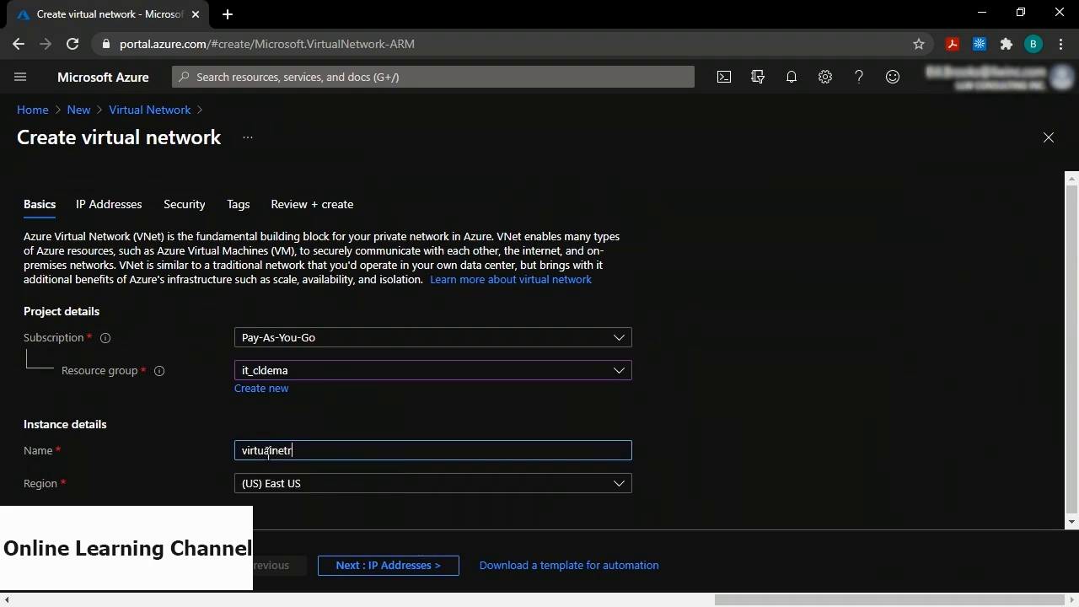
{"action": "type", "text": "255"}
{"action": "left_click", "coordinate": [283, 494]}
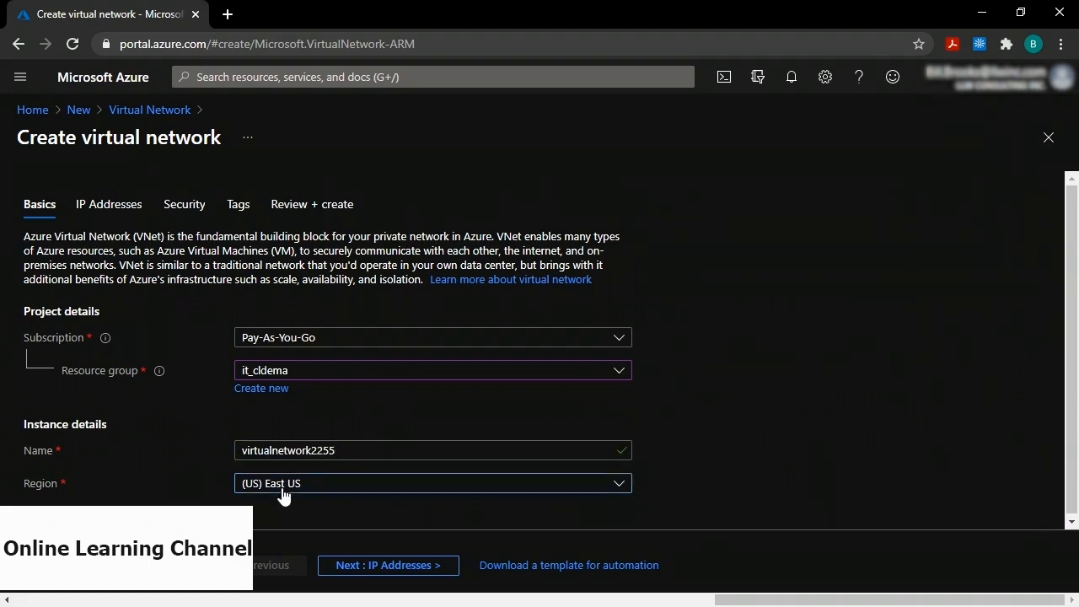
{"action": "scroll", "coordinate": [362, 344], "scroll_direction": "down", "scroll_amount": 2}
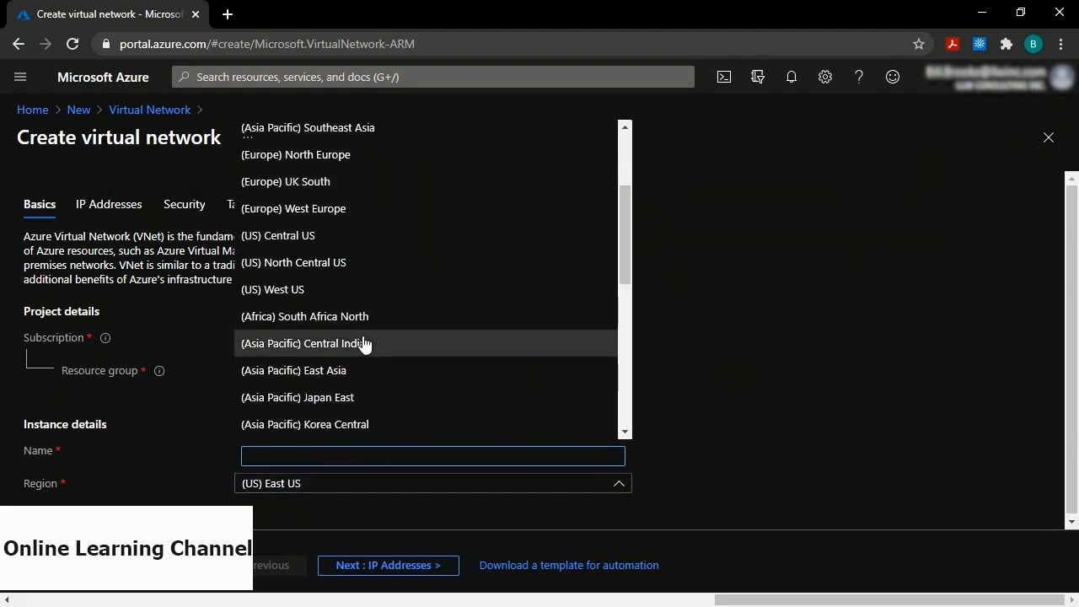
{"action": "scroll", "coordinate": [361, 344], "scroll_direction": "down", "scroll_amount": 1}
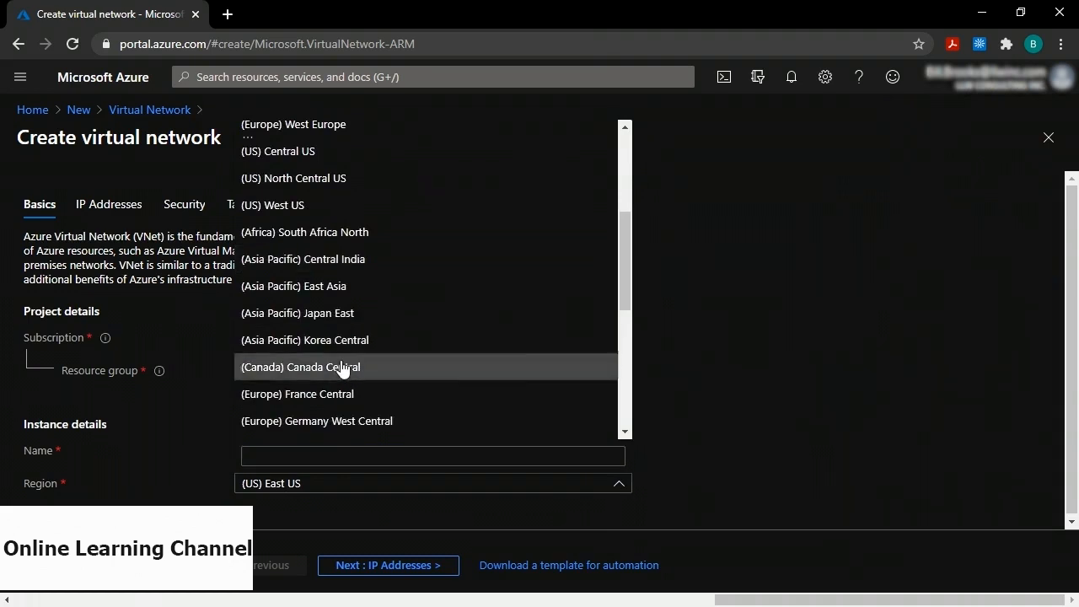
{"action": "left_click", "coordinate": [343, 368]}
{"action": "left_click", "coordinate": [177, 458]}
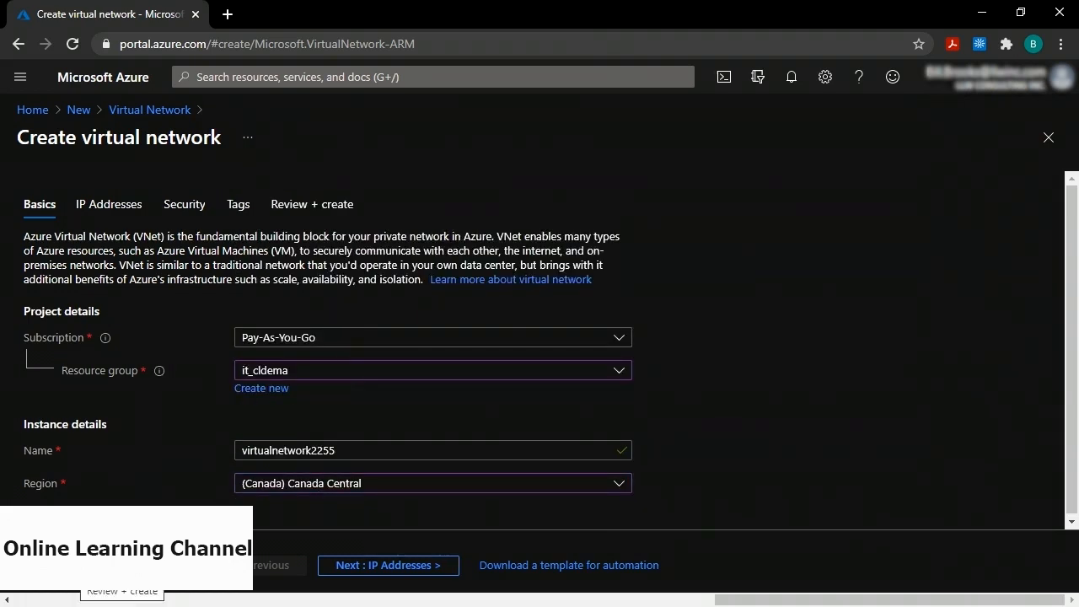
Validate and deploy virtualnetwork2255, then open the new network.
{"action": "left_click", "coordinate": [76, 565]}
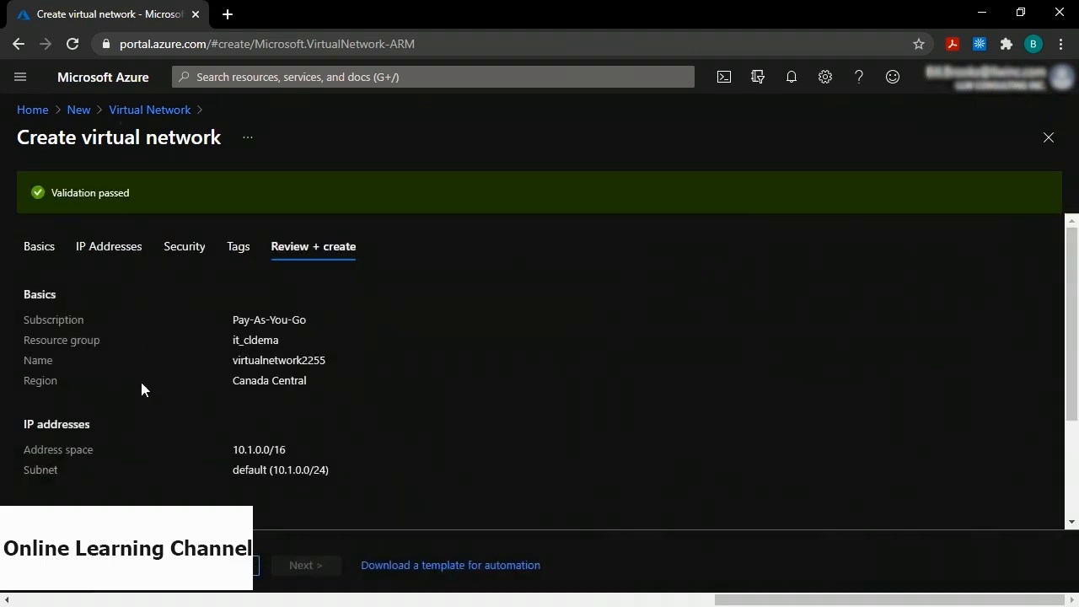
{"action": "left_click", "coordinate": [76, 565]}
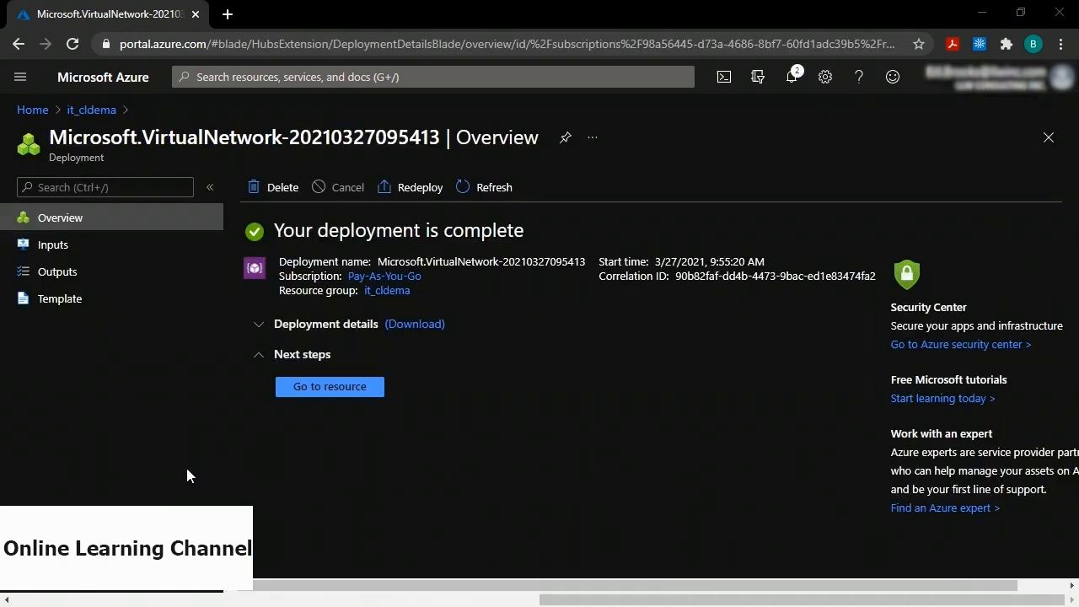
{"action": "left_click", "coordinate": [327, 393]}
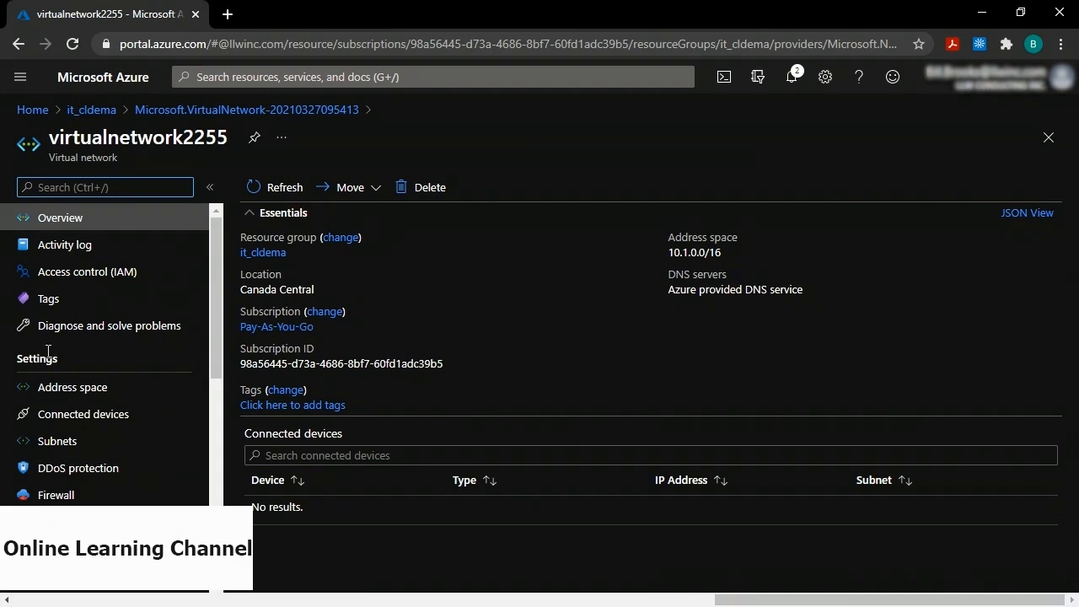
Save 10.180.0.0/16 as an additional address space on virtualnetwork2255, then return Home.
{"action": "left_click", "coordinate": [73, 390]}
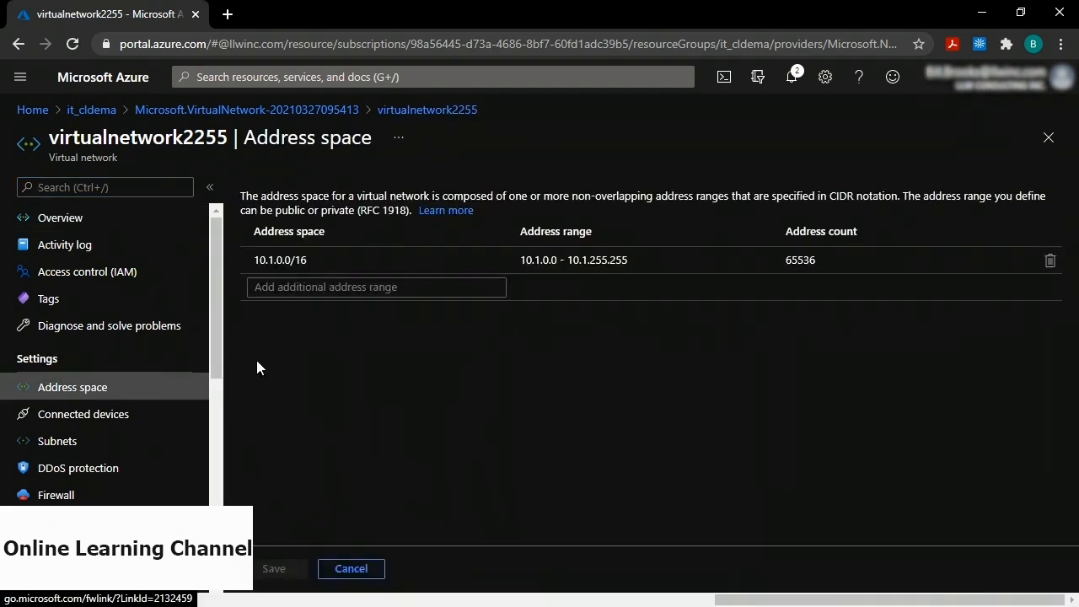
{"action": "left_click", "coordinate": [289, 288]}
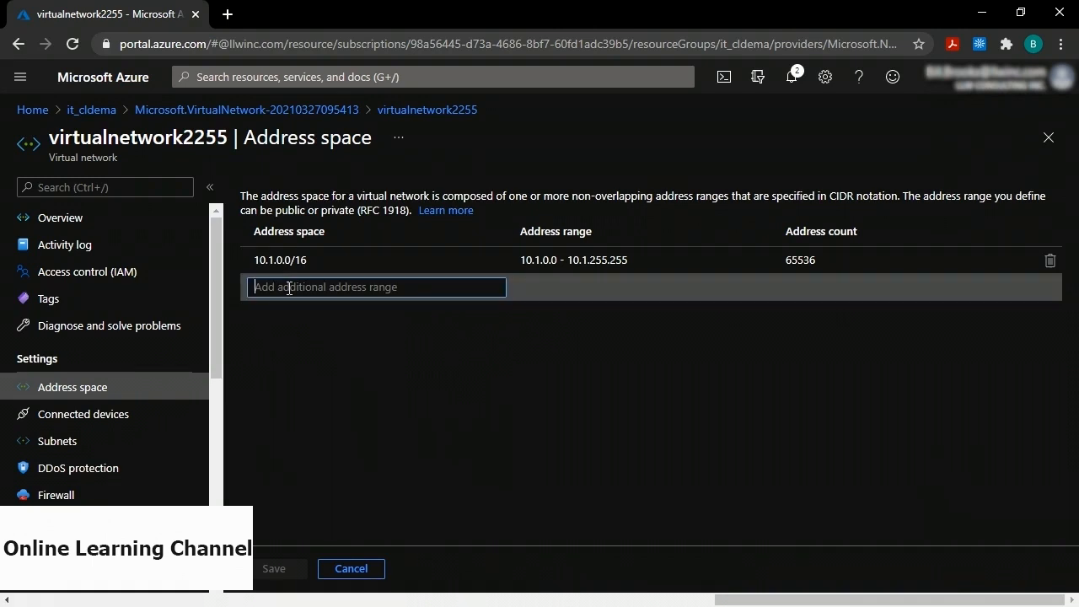
{"action": "type", "text": "10."}
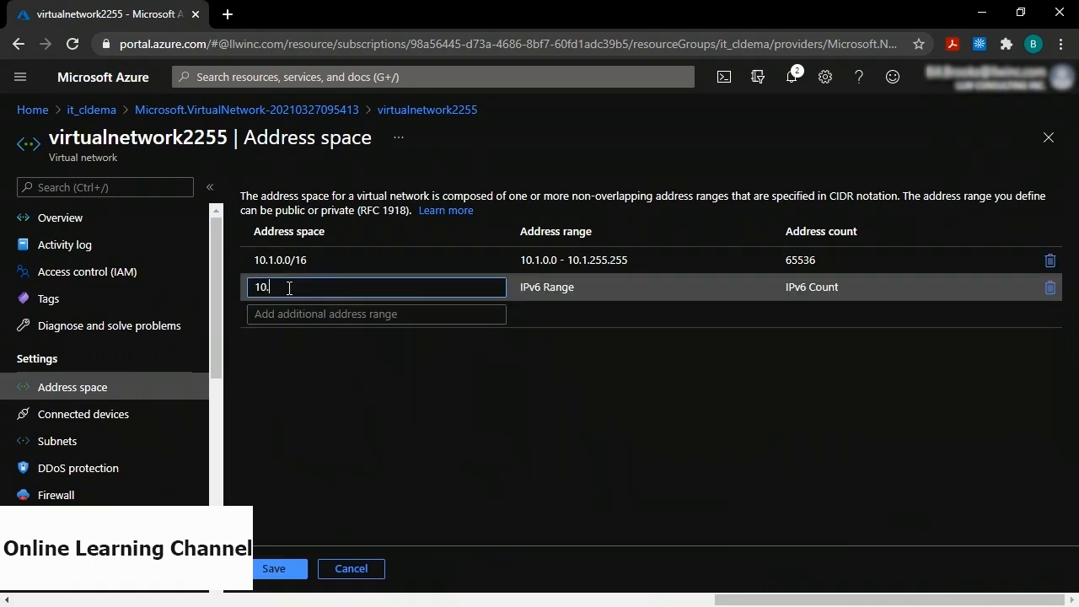
{"action": "type", "text": "180.0"}
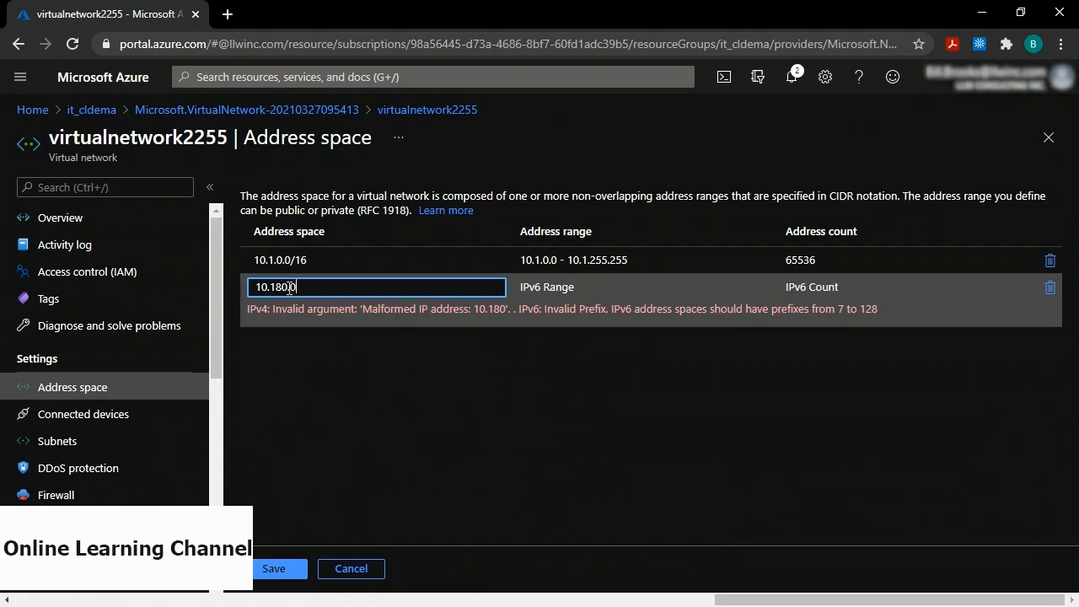
{"action": "type", "text": ".0/16"}
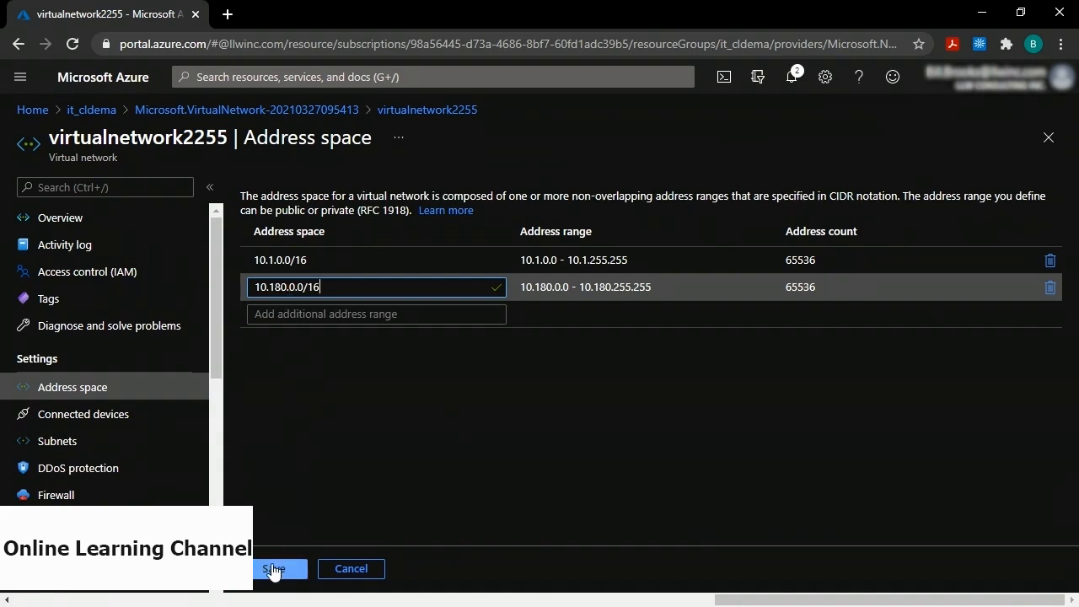
{"action": "left_click", "coordinate": [272, 569]}
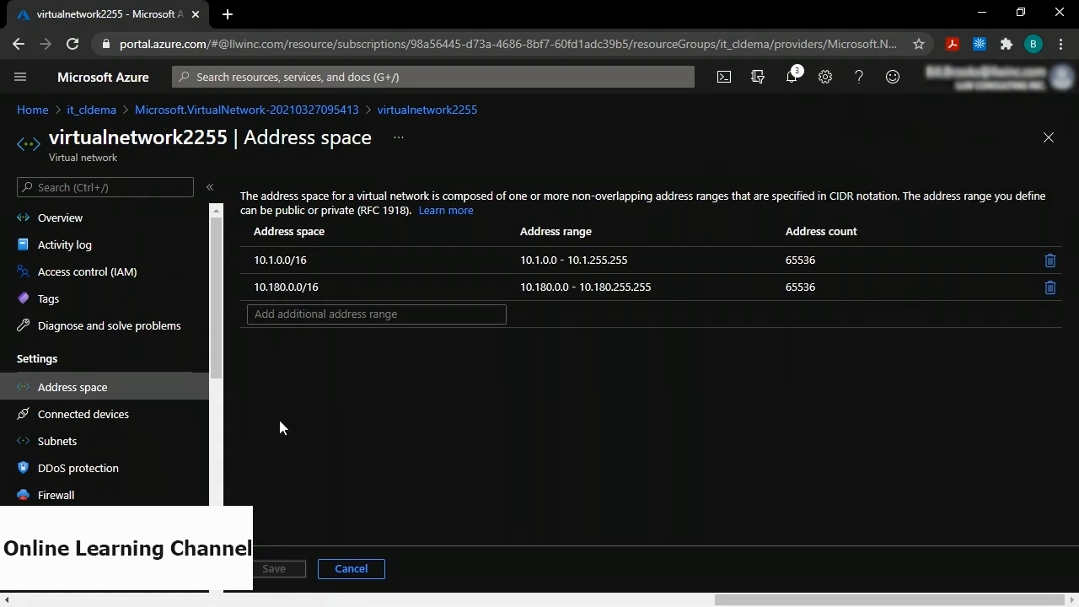
{"action": "left_click", "coordinate": [31, 110]}
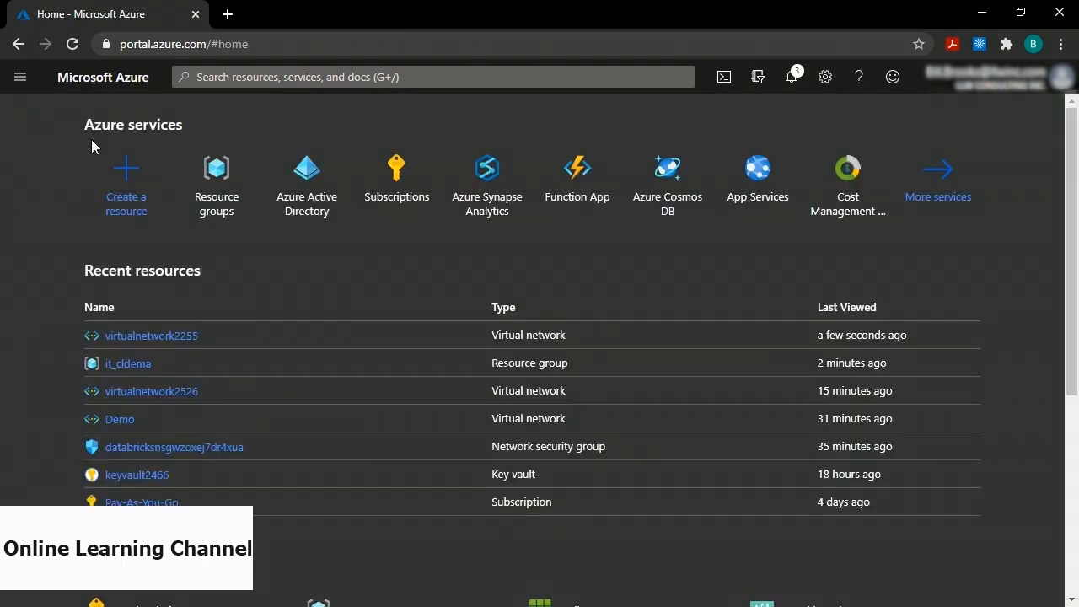
Search the Marketplace for 'azure data' and start creating an Azure Databricks workspace.
{"action": "left_click", "coordinate": [124, 178]}
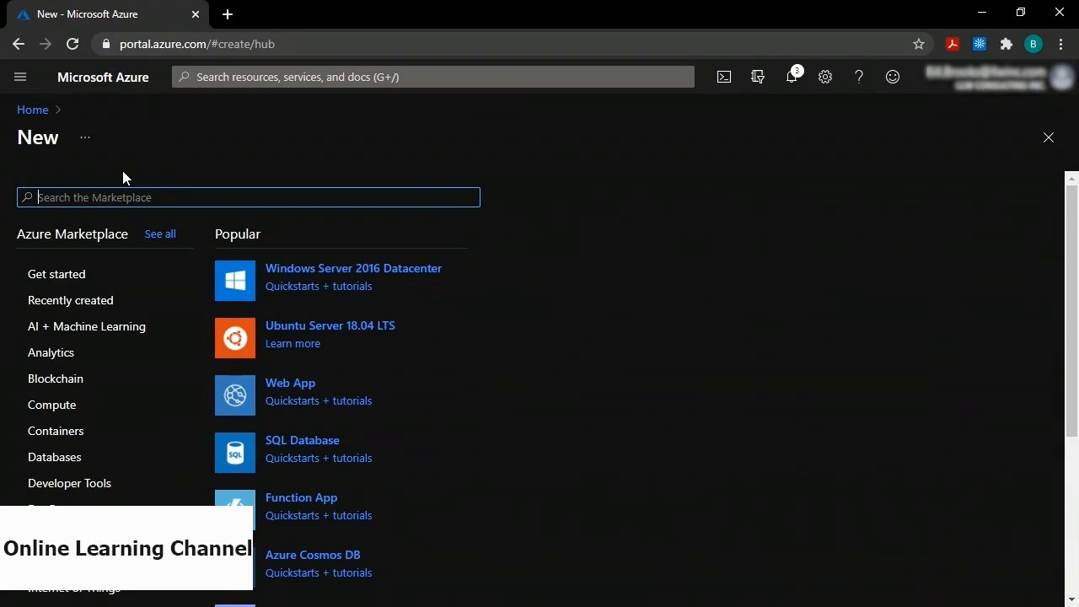
{"action": "type", "text": "azure databricks"}
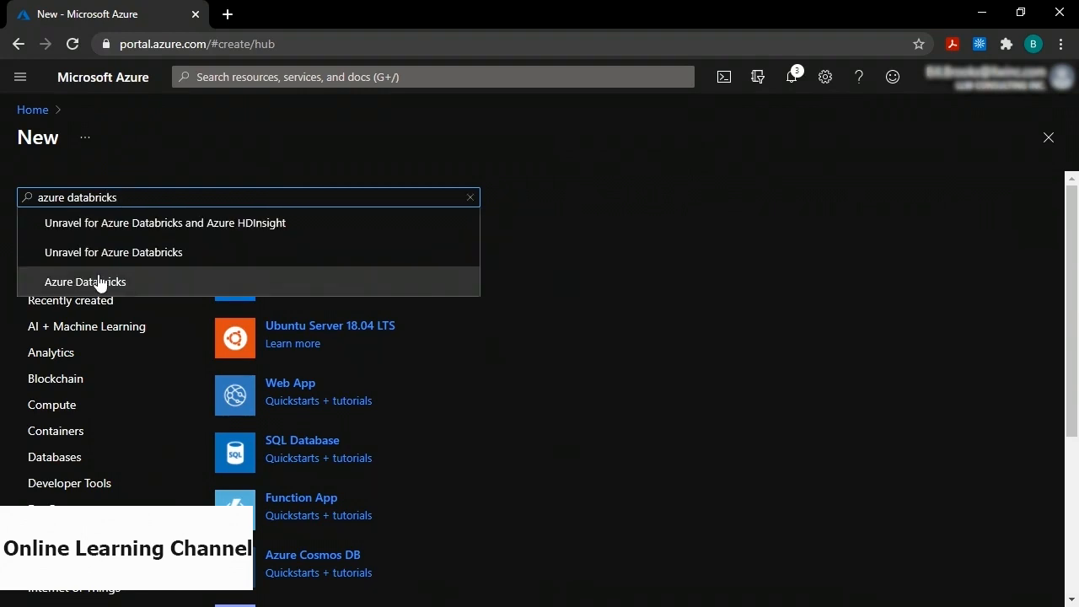
{"action": "left_click", "coordinate": [97, 280]}
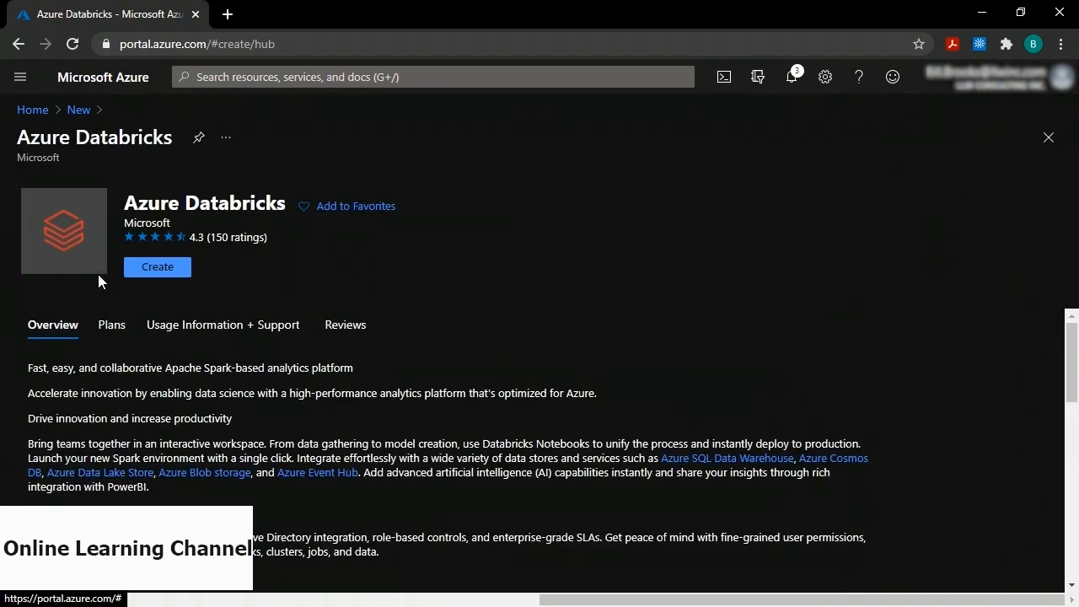
{"action": "left_click", "coordinate": [141, 267]}
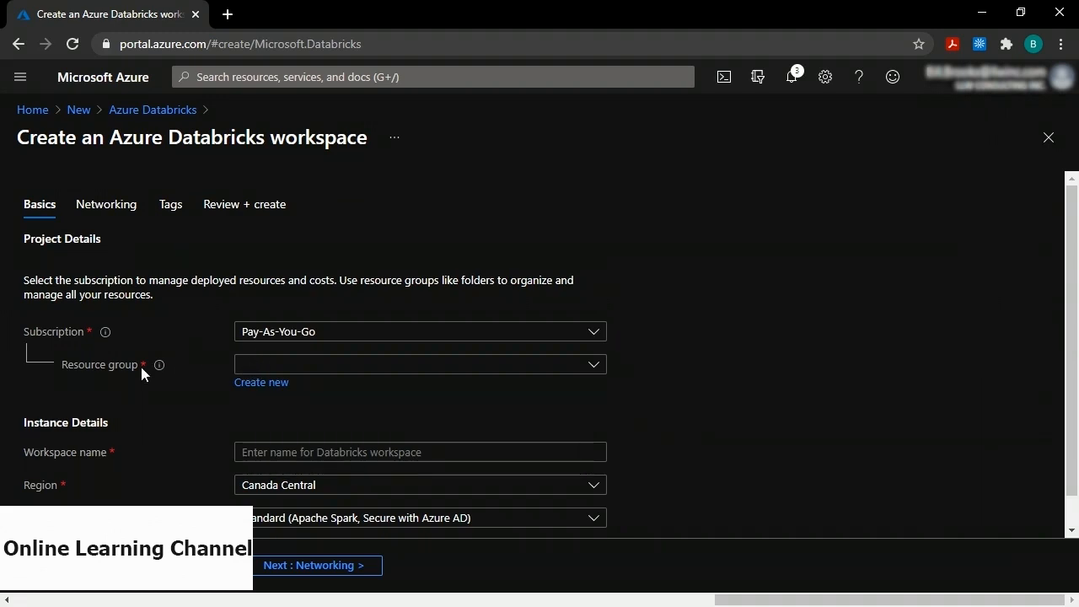
Name the workspace databricks2255 in resource group it_cldema and continue to Networking.
{"action": "left_click", "coordinate": [260, 373]}
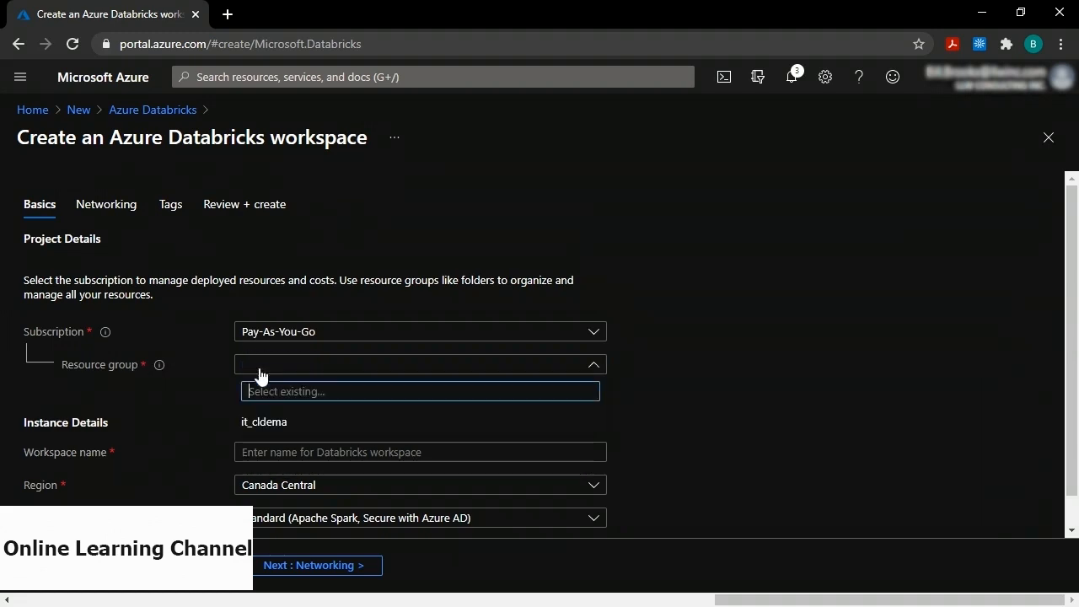
{"action": "left_click", "coordinate": [261, 424]}
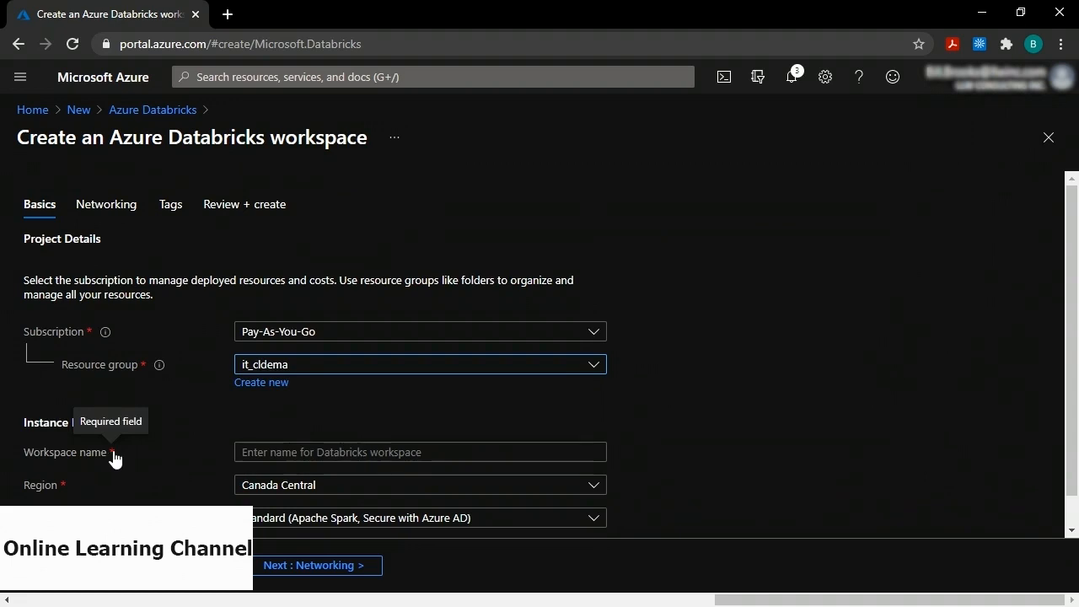
{"action": "left_click", "coordinate": [280, 450]}
{"action": "type", "text": "data"}
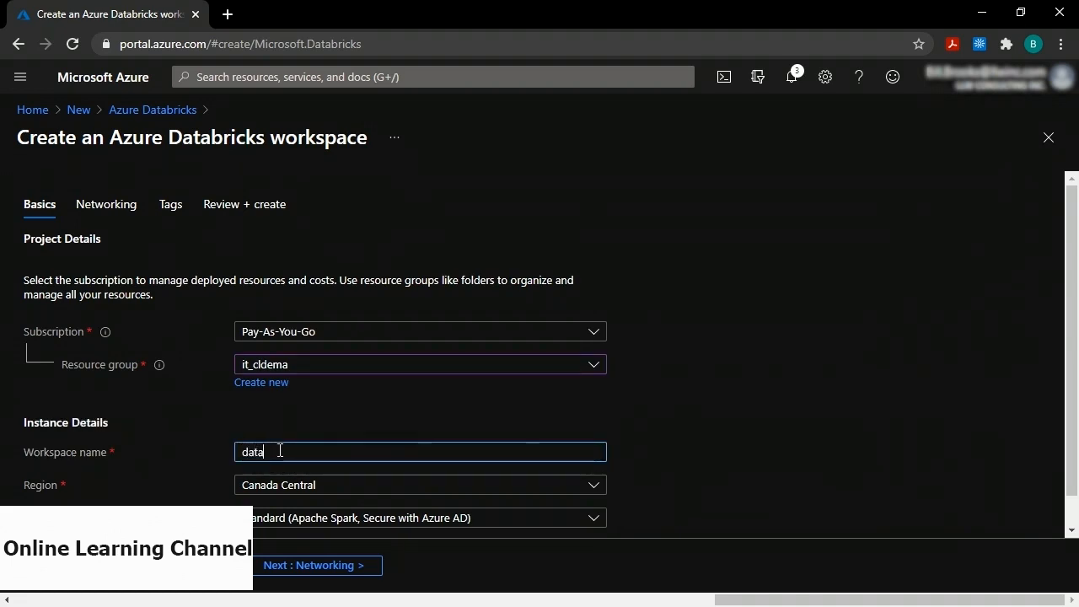
{"action": "type", "text": "bricks2255"}
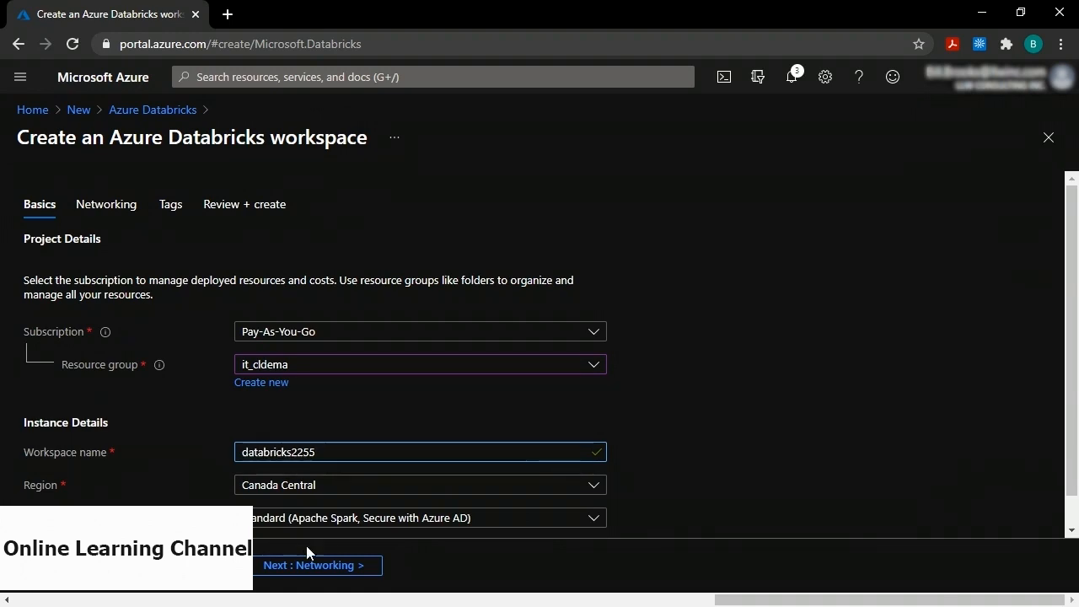
{"action": "left_click", "coordinate": [323, 566]}
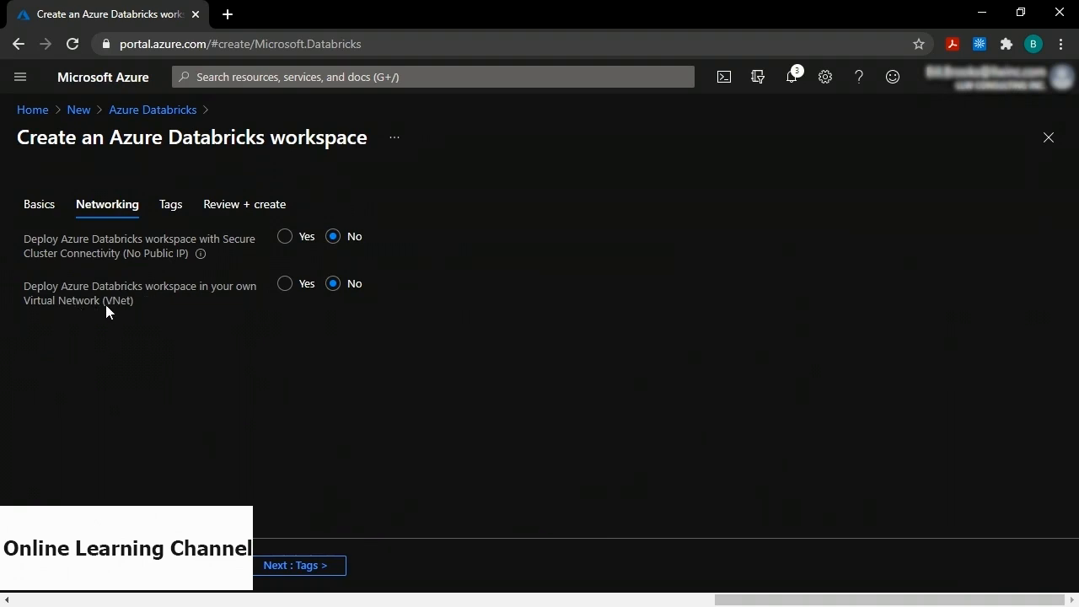
Deploy the Databricks workspace into virtualnetwork2255.
{"action": "left_click", "coordinate": [284, 285]}
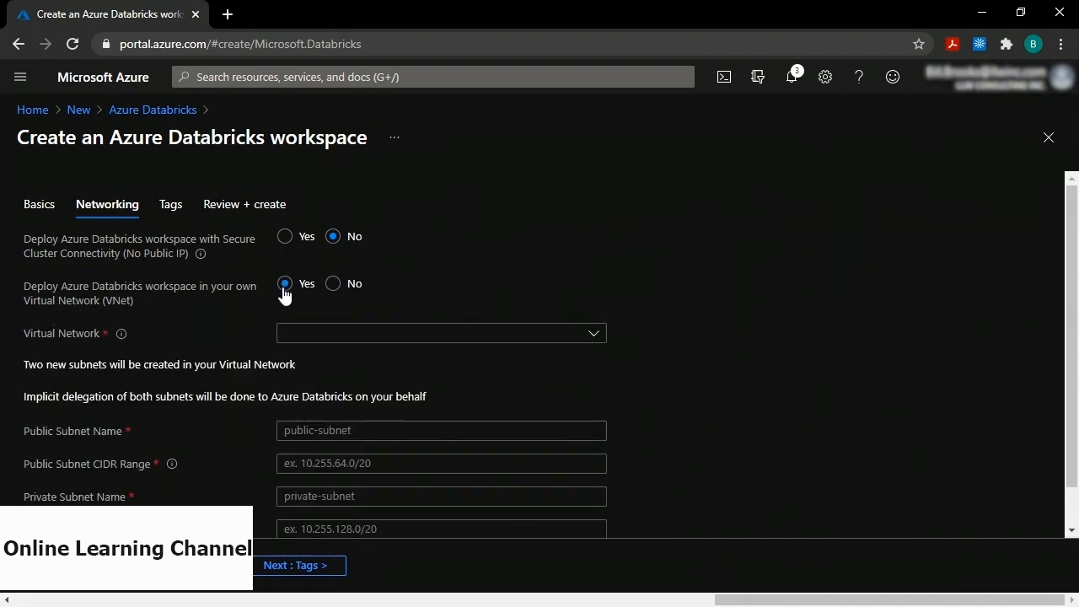
{"action": "left_click", "coordinate": [384, 338]}
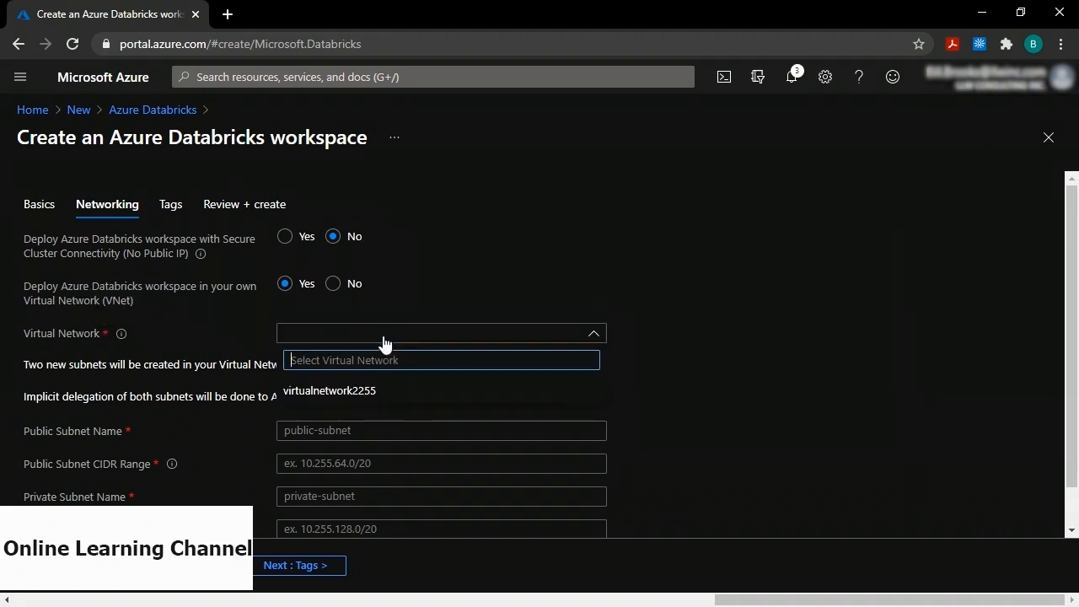
{"action": "left_click", "coordinate": [351, 390]}
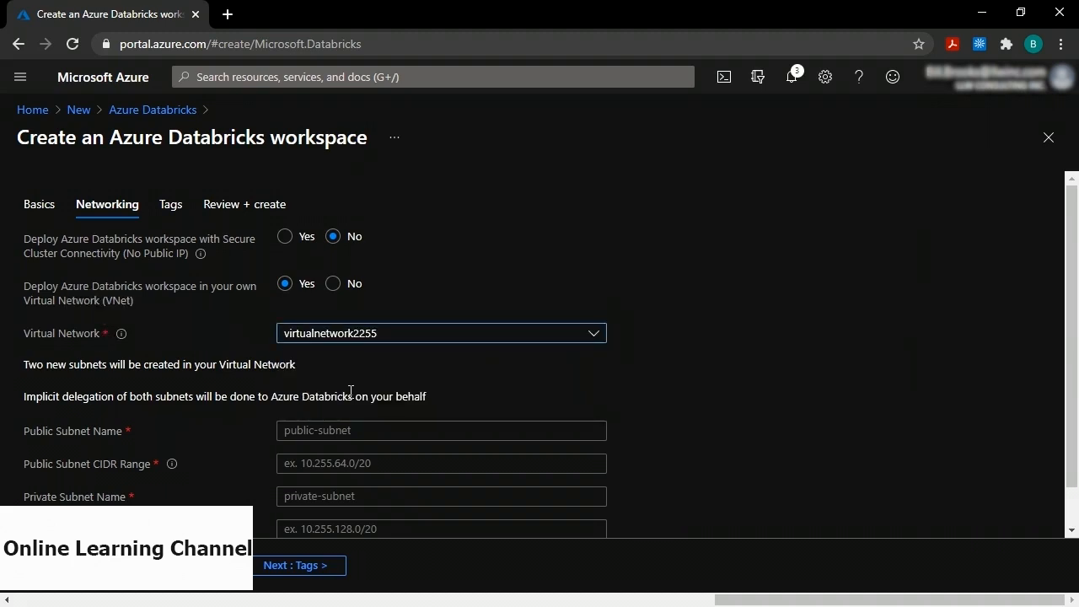
{"action": "scroll", "coordinate": [350, 391], "scroll_direction": "down", "scroll_amount": 1}
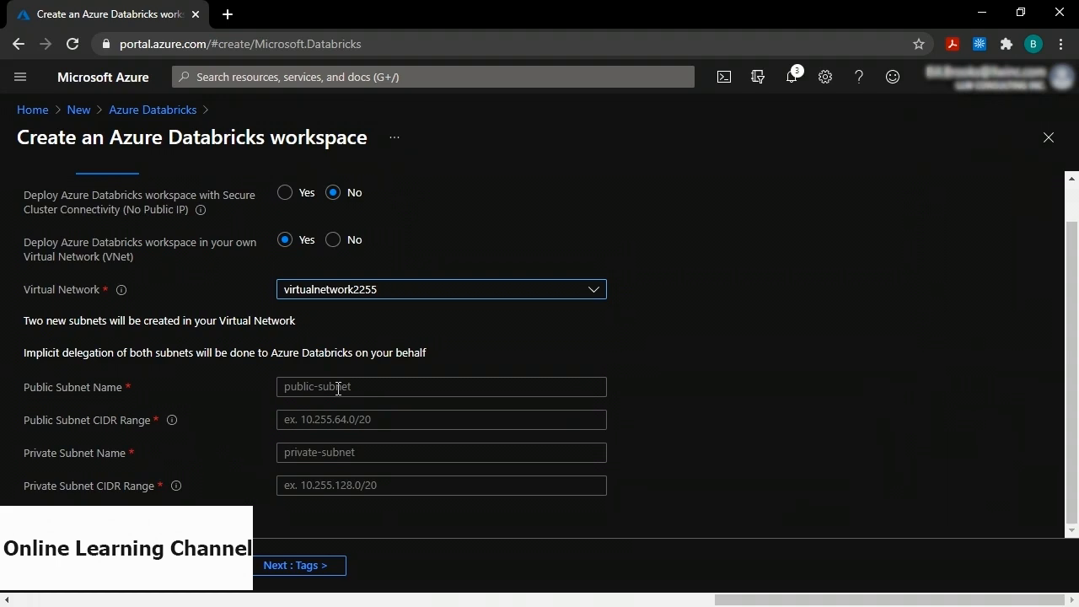
Define public-subnet at 10.180.0.0/18 and private-subnet at 10.180.64.0/18.
{"action": "left_click", "coordinate": [339, 389]}
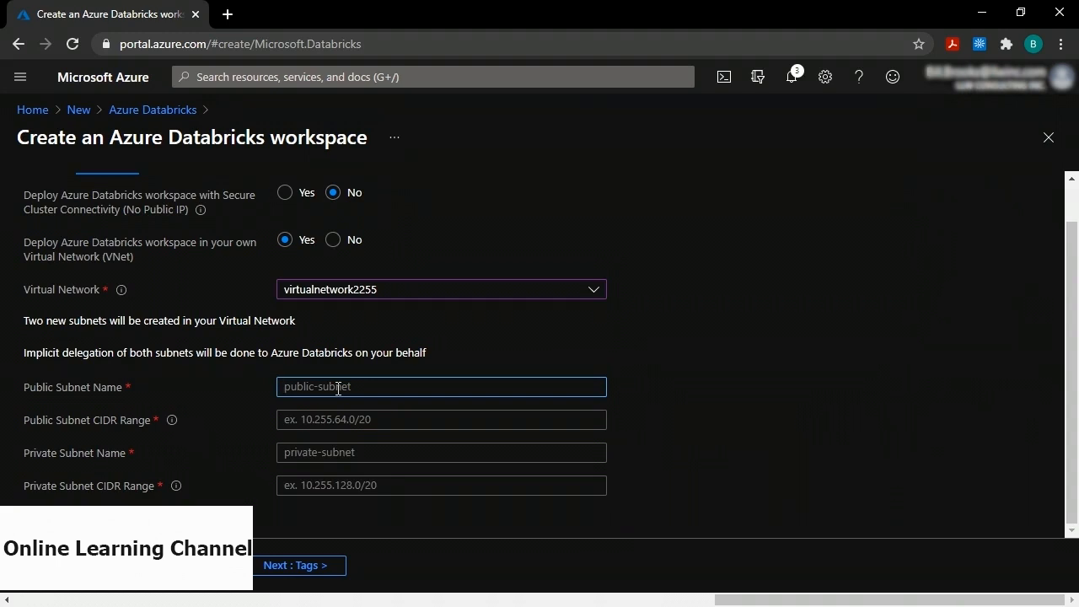
{"action": "type", "text": "public-subnet"}
{"action": "left_click", "coordinate": [311, 419]}
{"action": "type", "text": "10.1"}
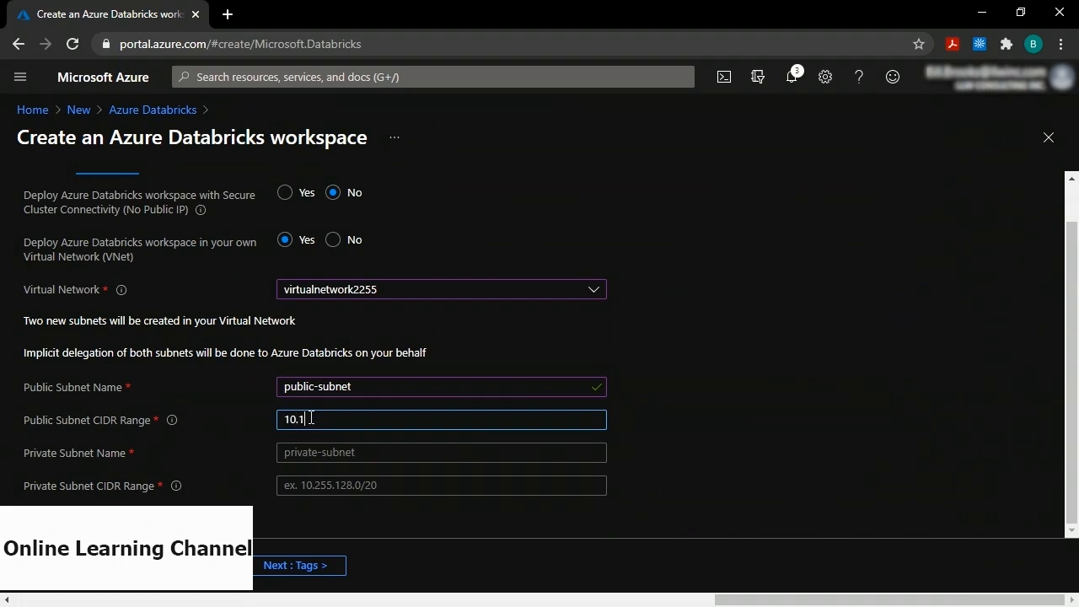
{"action": "type", "text": "80.0."}
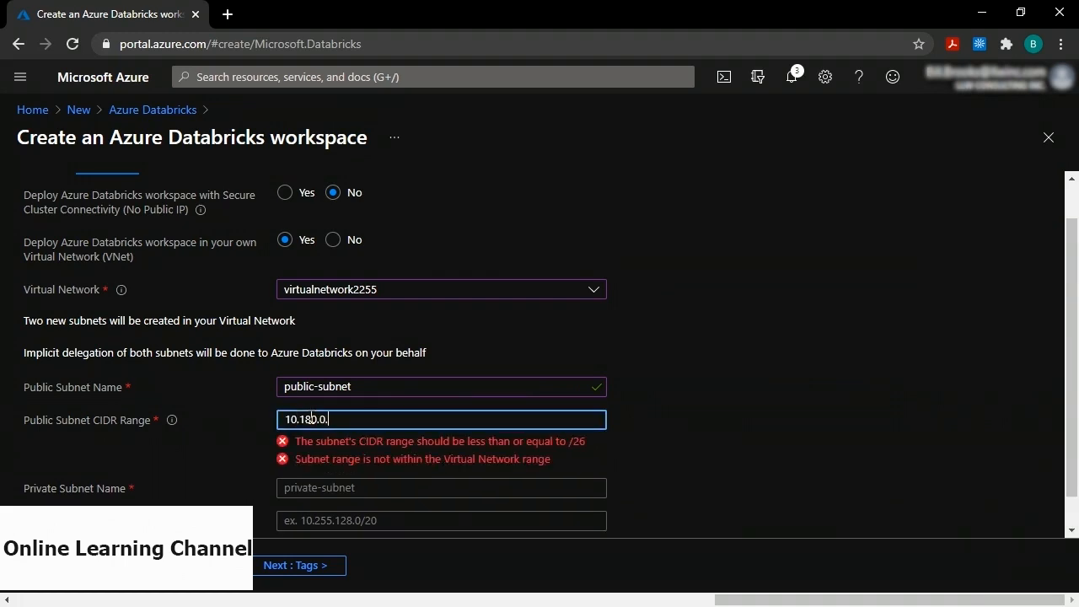
{"action": "type", "text": "0/18"}
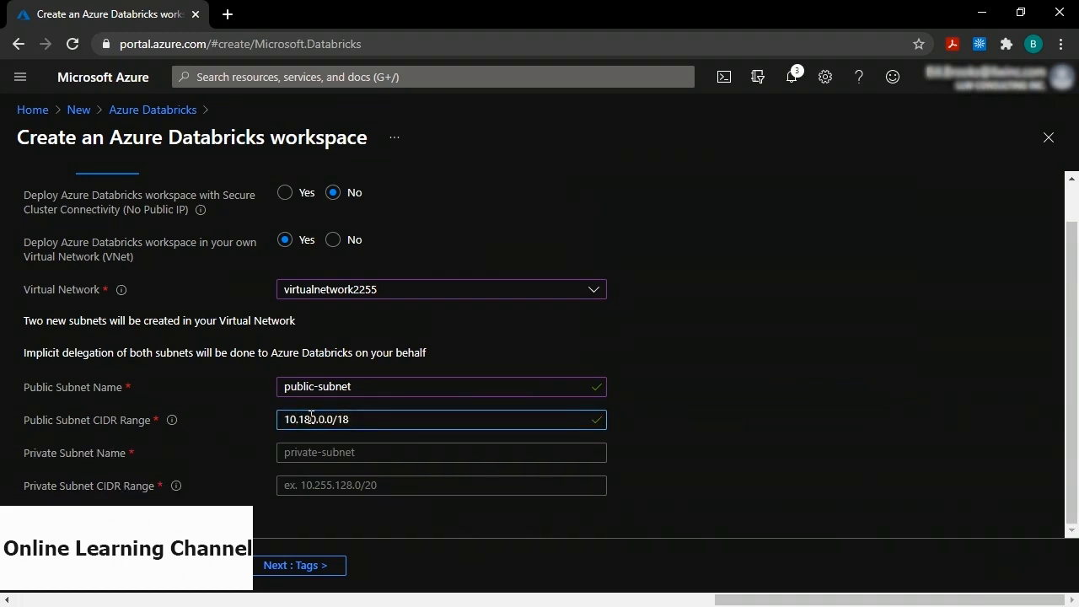
{"action": "left_click", "coordinate": [309, 453]}
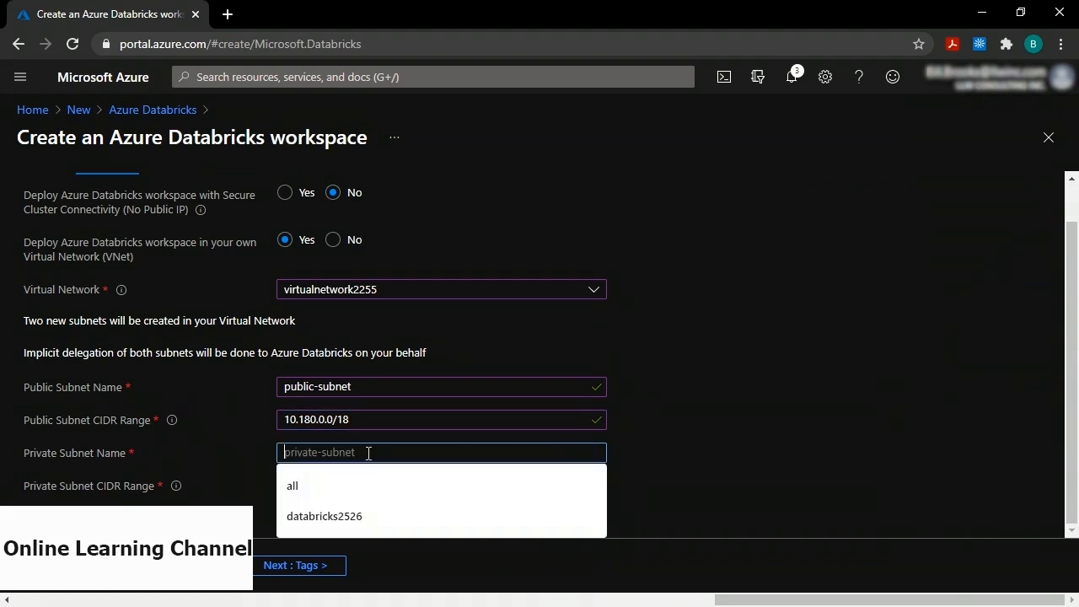
{"action": "type", "text": "private-"}
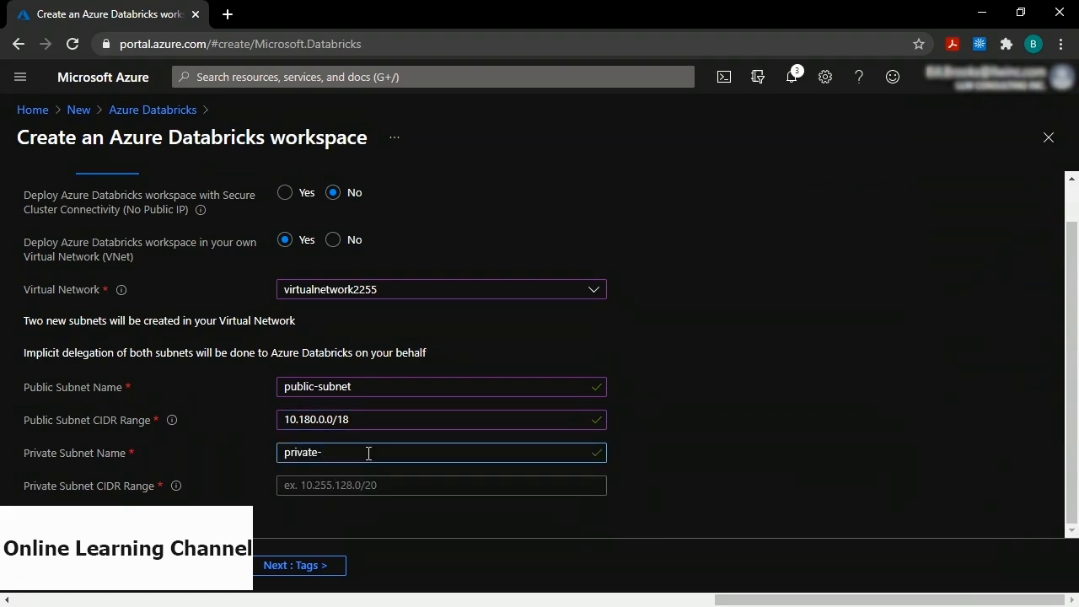
{"action": "type", "text": "subnet"}
{"action": "left_click", "coordinate": [324, 487]}
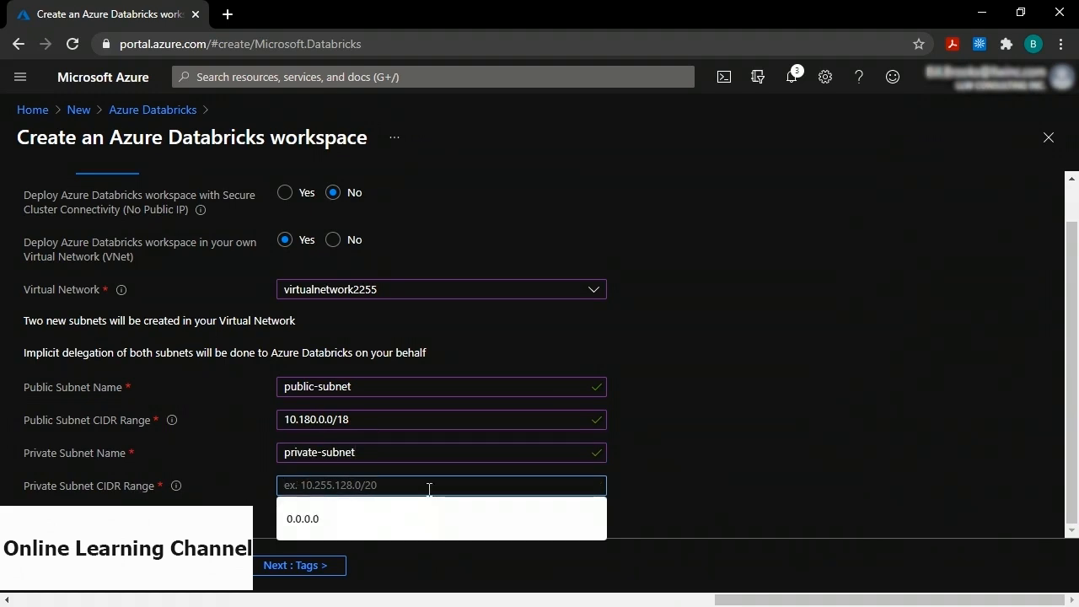
{"action": "type", "text": "10.180"}
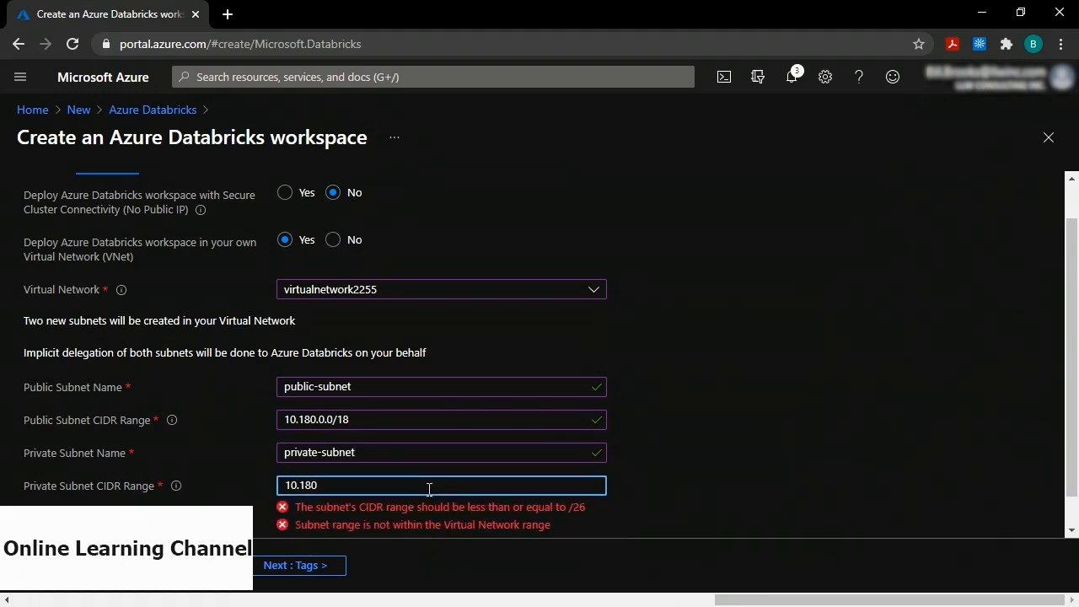
{"action": "type", "text": ".64.0/18"}
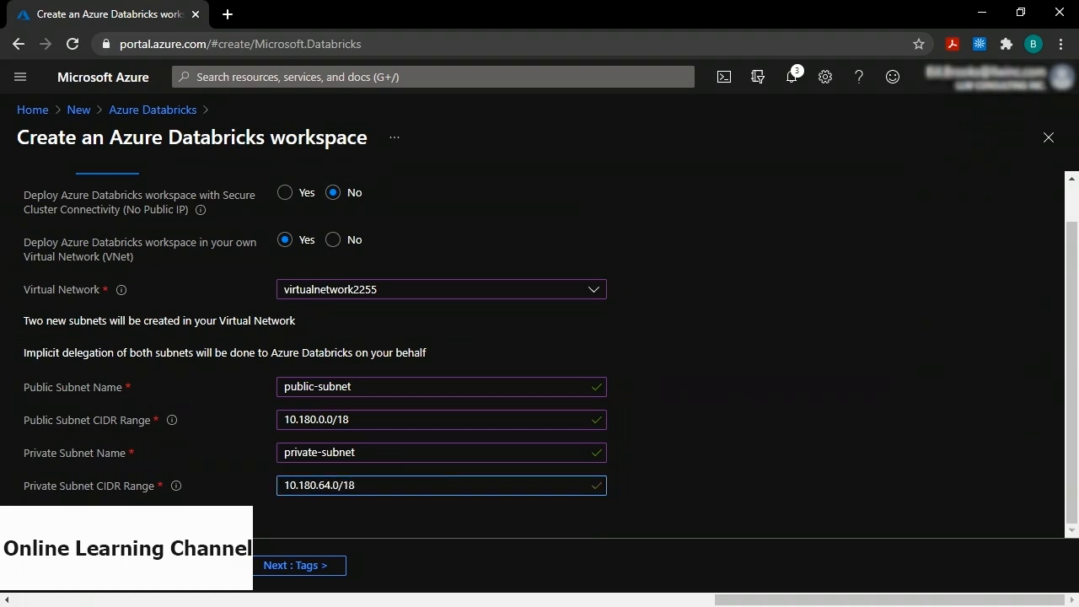
Review and create the Databricks workspace databricks2255.
{"action": "left_click", "coordinate": [135, 588]}
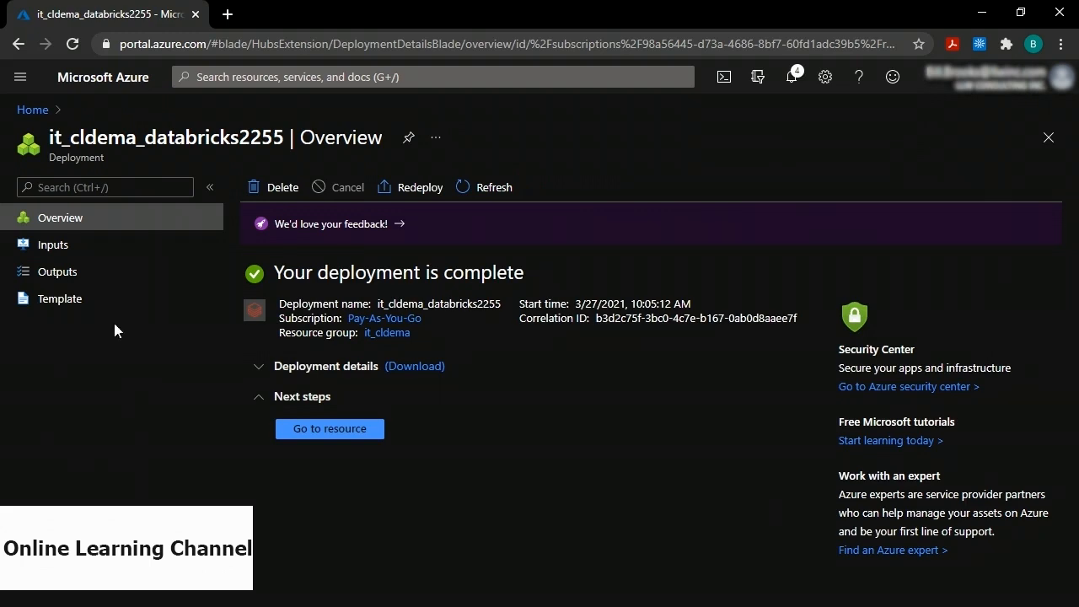
Open virtualnetwork2255 from Home and list its subnets.
{"action": "left_click", "coordinate": [32, 110]}
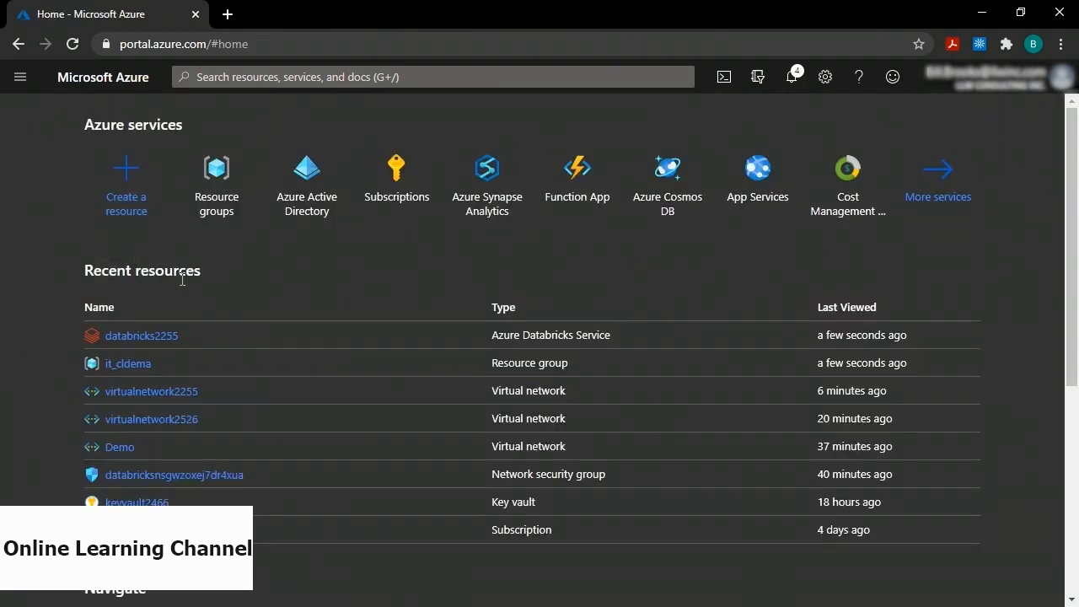
{"action": "left_click", "coordinate": [168, 392]}
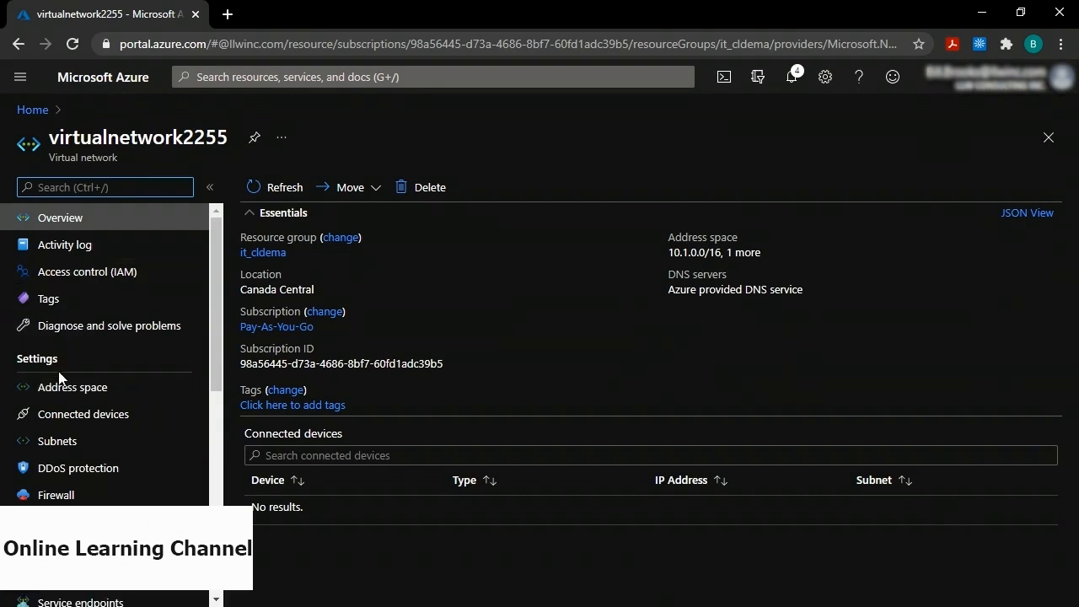
{"action": "left_click", "coordinate": [57, 442]}
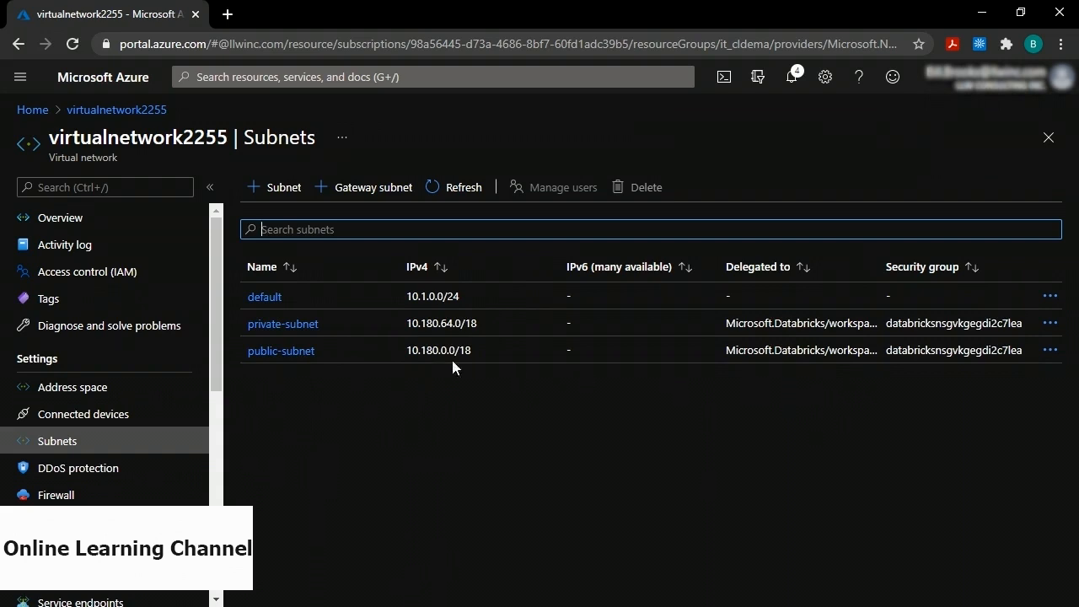
Add a Microsoft.AzureCosmosDB service endpoint to public-subnet and save it.
{"action": "left_click", "coordinate": [278, 352]}
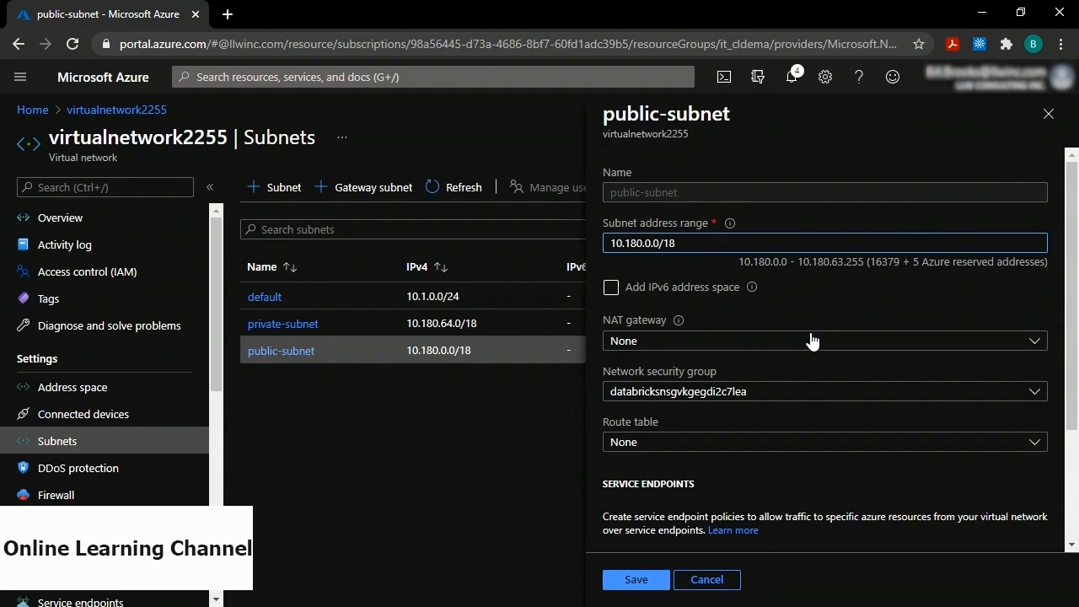
{"action": "scroll", "coordinate": [810, 340], "scroll_direction": "down", "scroll_amount": 2}
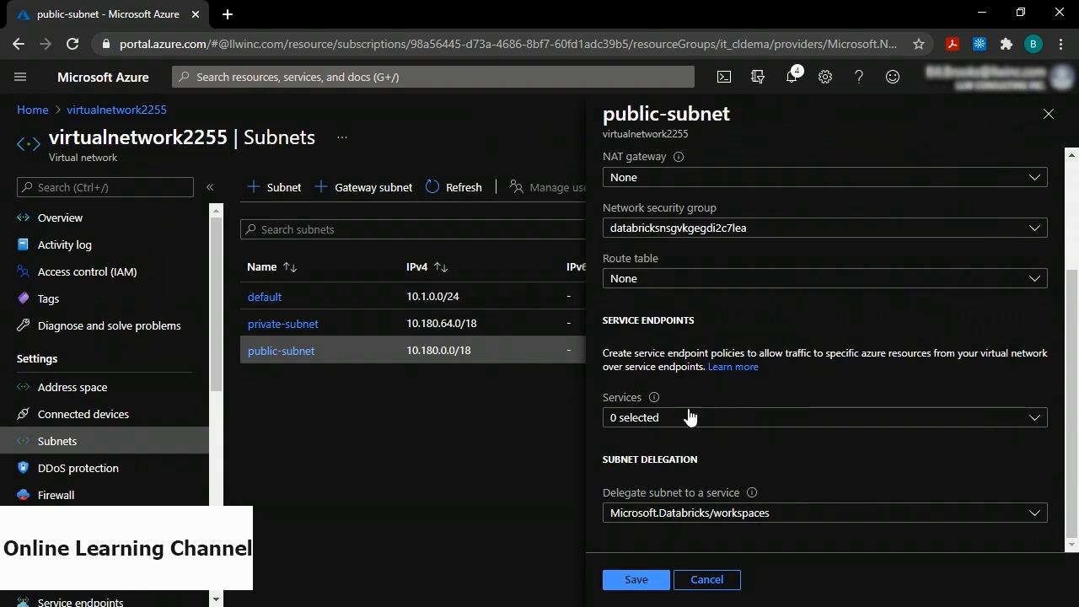
{"action": "left_click", "coordinate": [765, 418]}
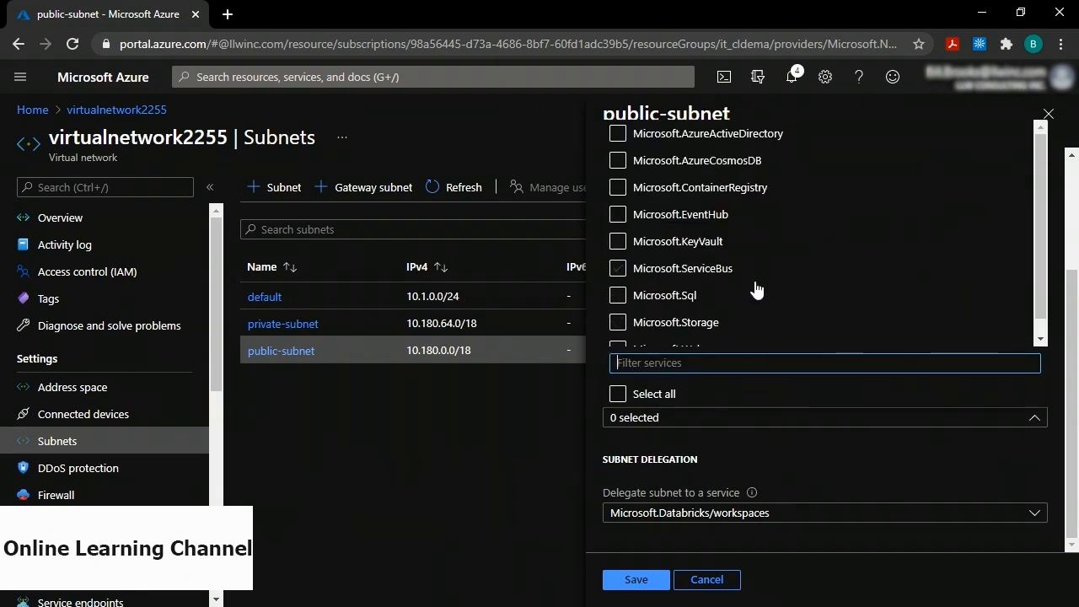
{"action": "scroll", "coordinate": [756, 290], "scroll_direction": "down", "scroll_amount": 1}
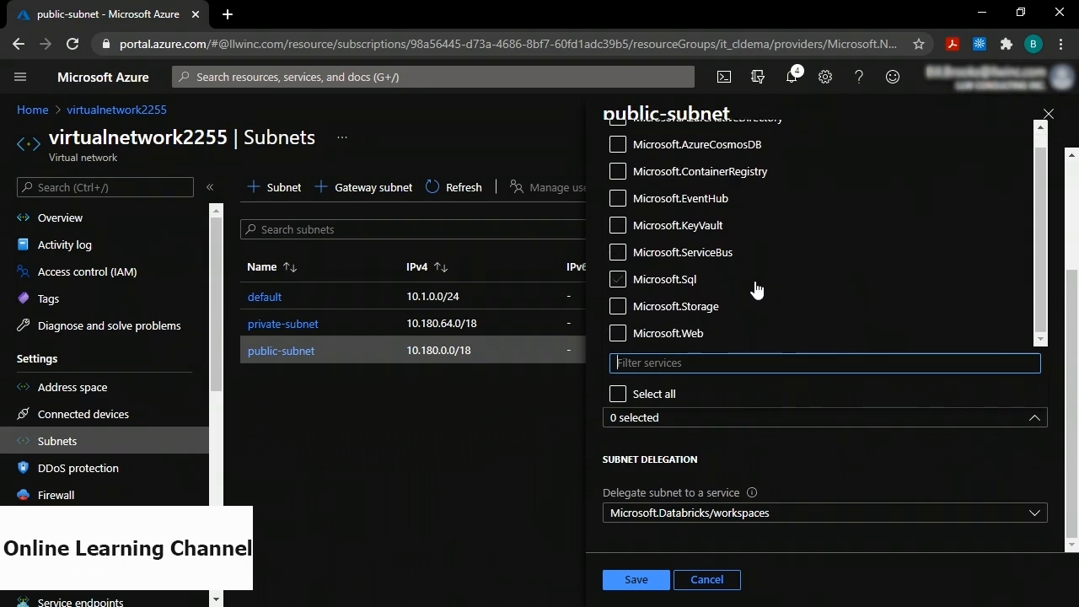
{"action": "left_click", "coordinate": [618, 147]}
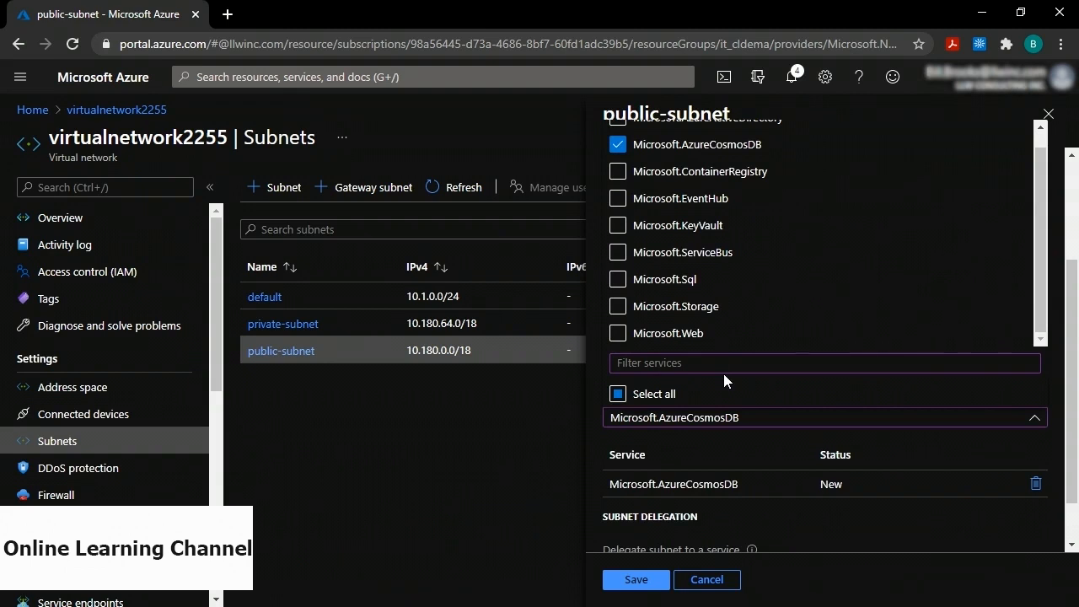
{"action": "left_click", "coordinate": [645, 581]}
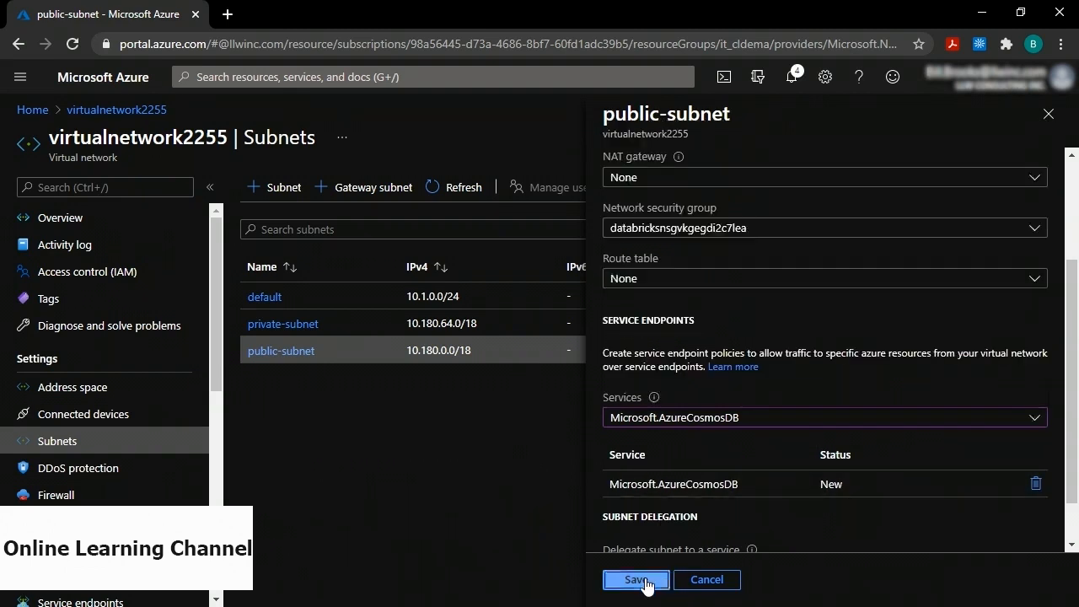
{"action": "left_click", "coordinate": [637, 580]}
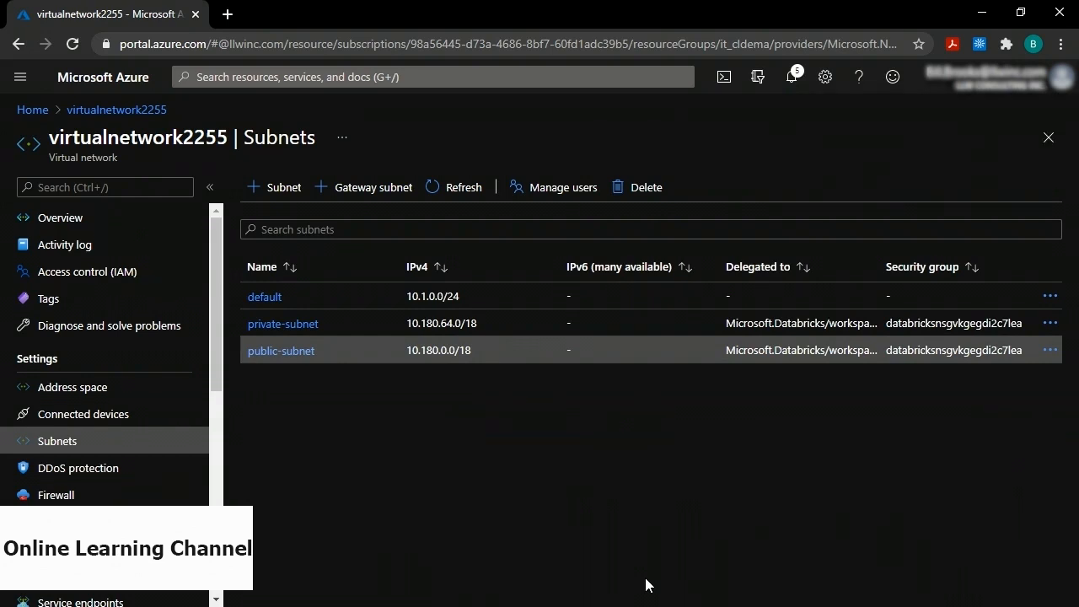
Search the Marketplace for cosmosdb and start creating an Azure Cosmos DB account.
{"action": "left_click", "coordinate": [30, 113]}
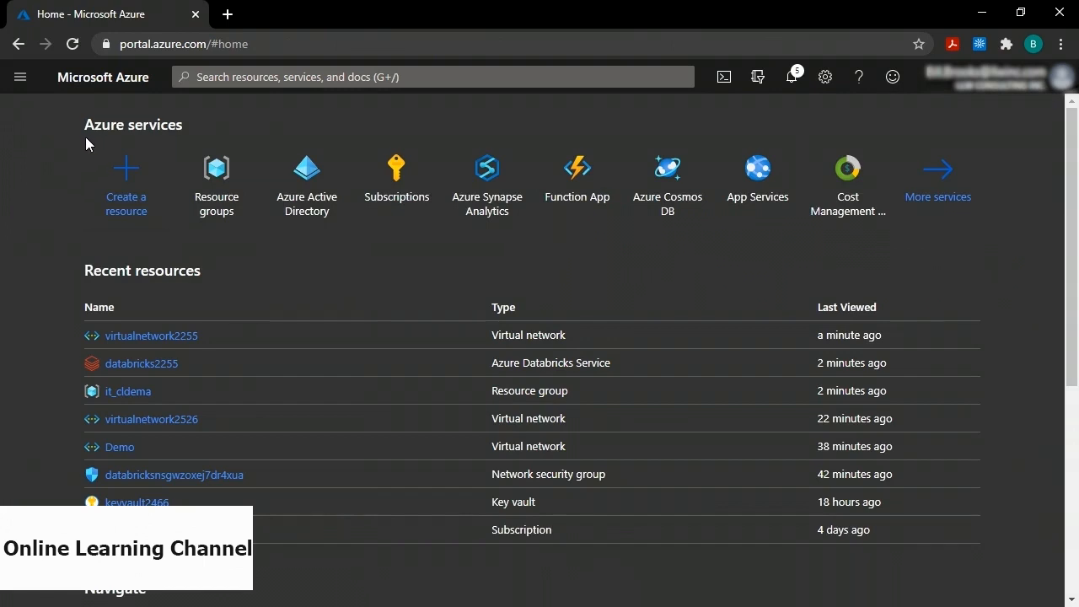
{"action": "left_click", "coordinate": [126, 170]}
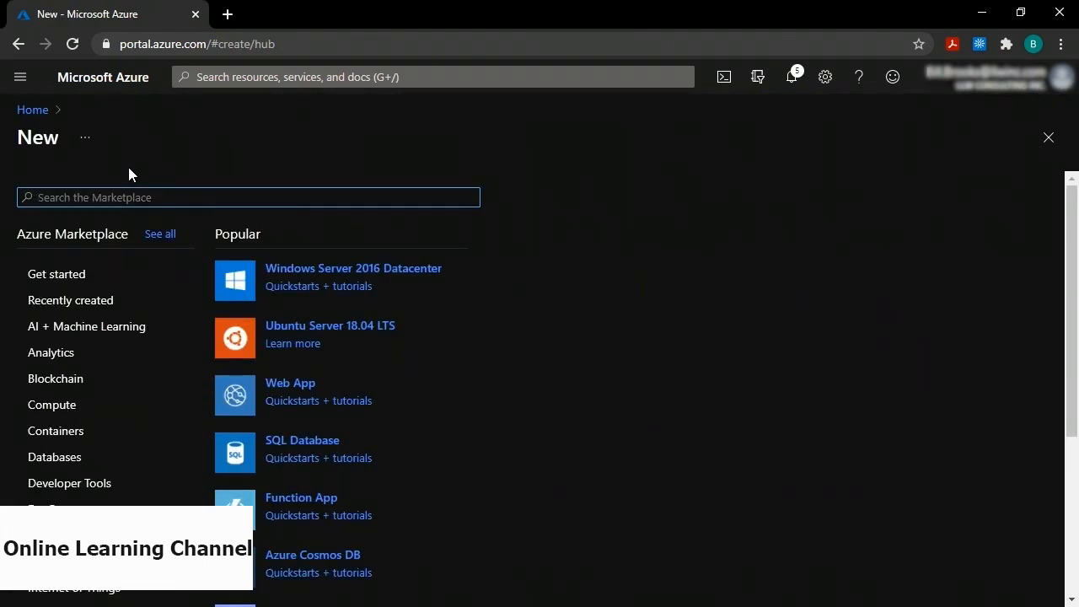
{"action": "type", "text": "cosmosdb"}
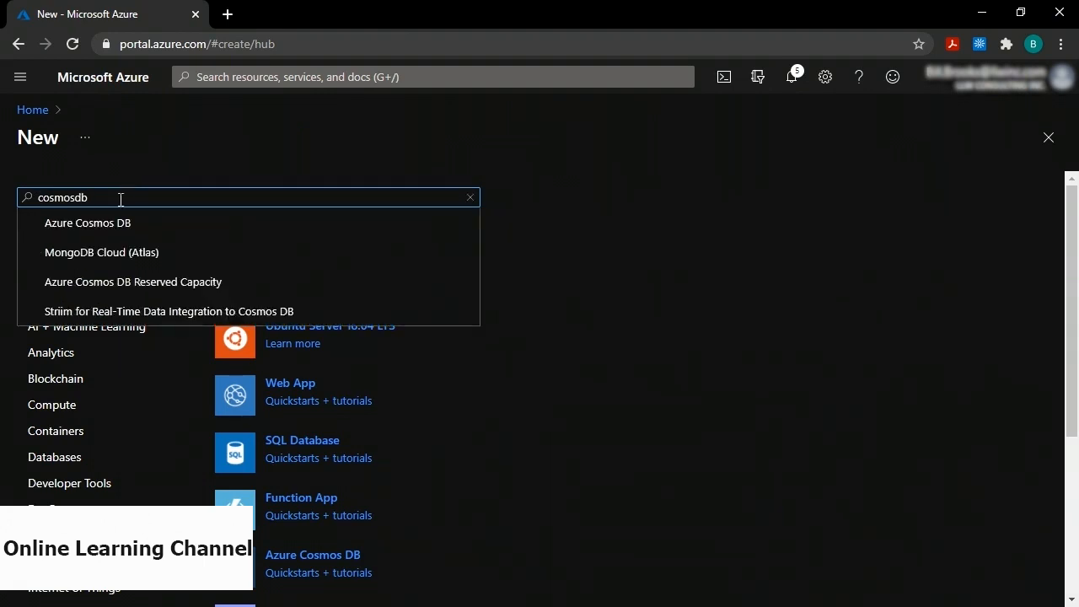
{"action": "left_click", "coordinate": [107, 237]}
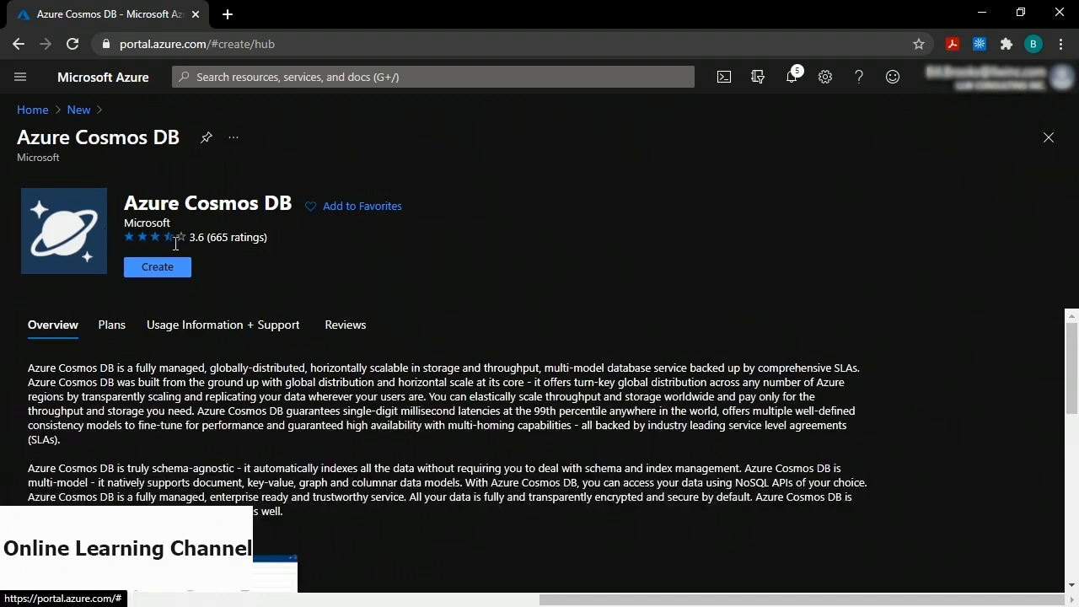
{"action": "left_click", "coordinate": [157, 268]}
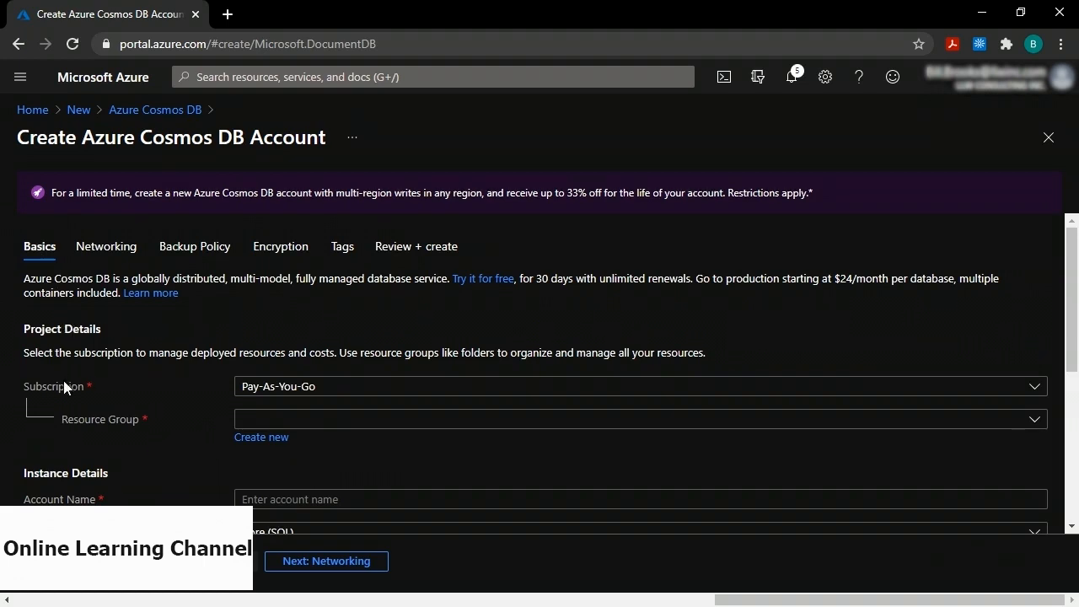
Fill in the Cosmos DB basics: resource group it_cldema, account name cosmosdb2255, location (Canada) Canada Central.
{"action": "left_click", "coordinate": [286, 418]}
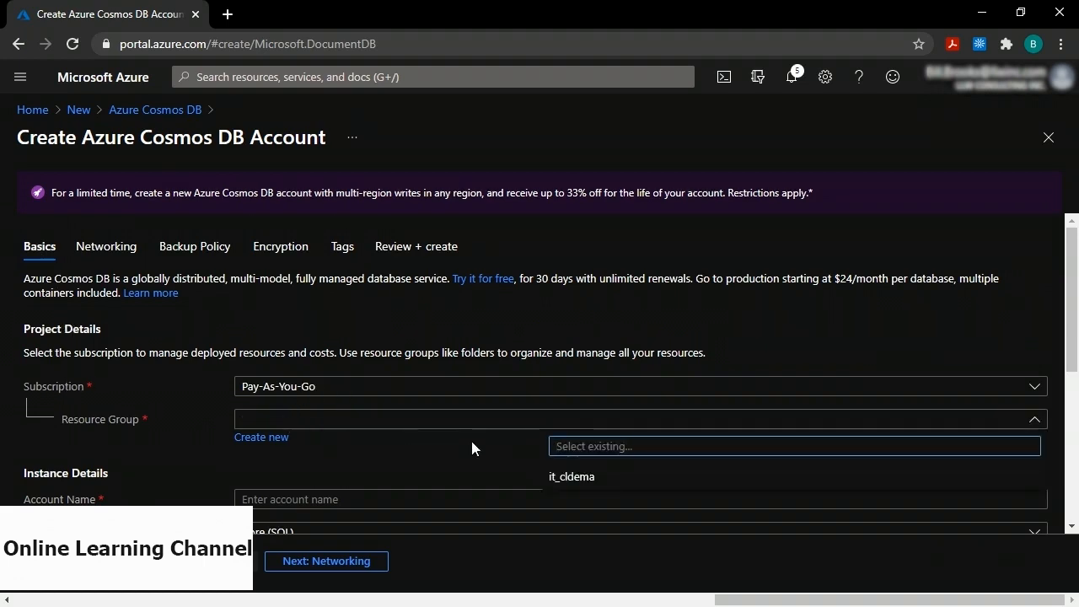
{"action": "left_click", "coordinate": [573, 476]}
{"action": "scroll", "coordinate": [439, 459], "scroll_direction": "down", "scroll_amount": 2}
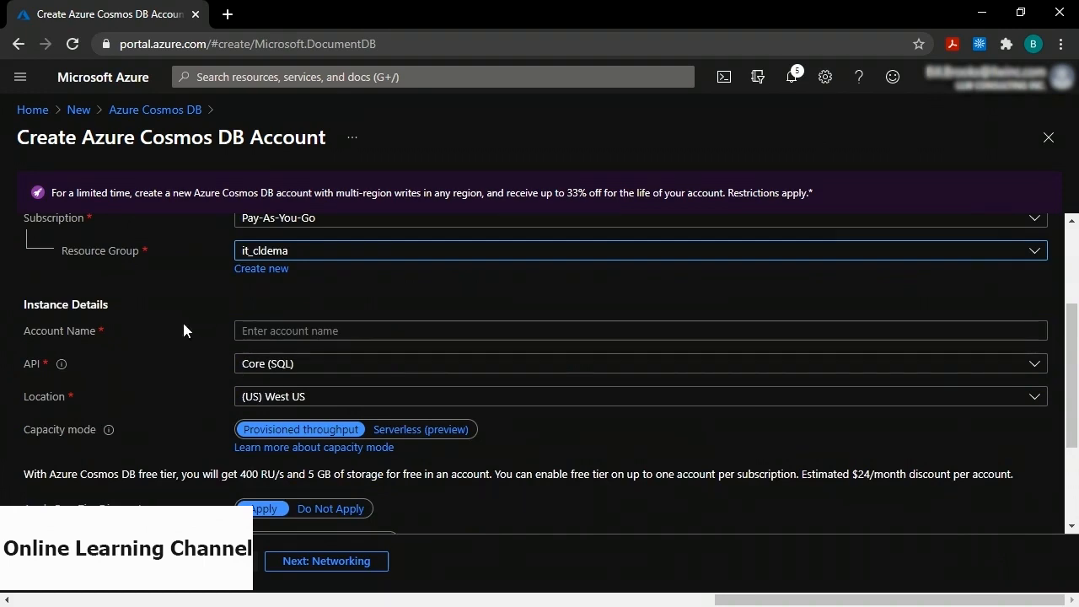
{"action": "left_click", "coordinate": [314, 330]}
{"action": "type", "text": "csom"}
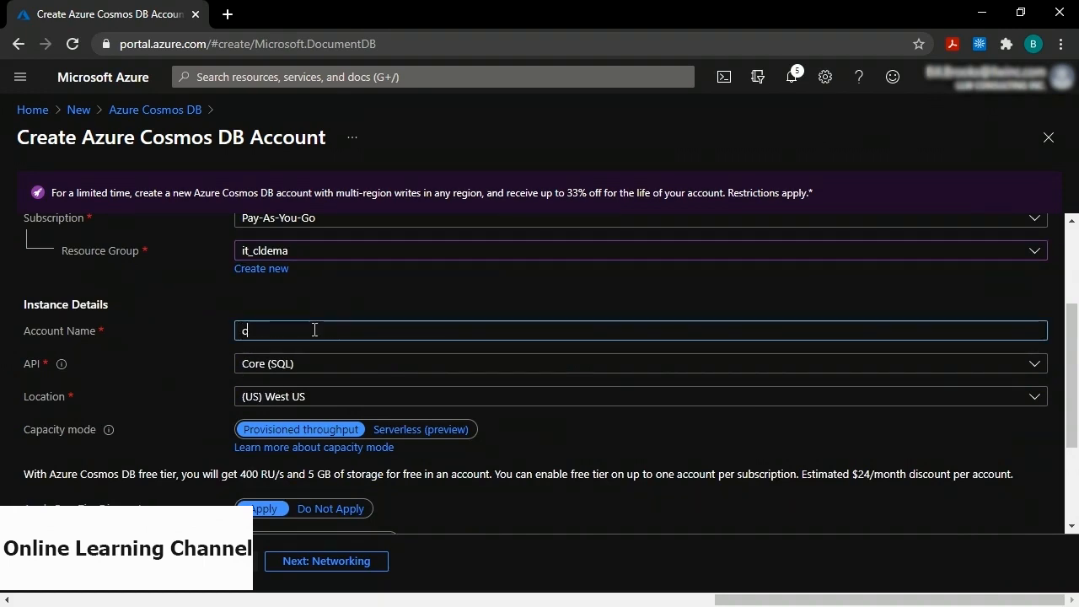
{"action": "key", "text": "BackSpace"}
{"action": "key", "text": "BackSpace"}
{"action": "key", "text": "BackSpace"}
{"action": "type", "text": "osmosd"}
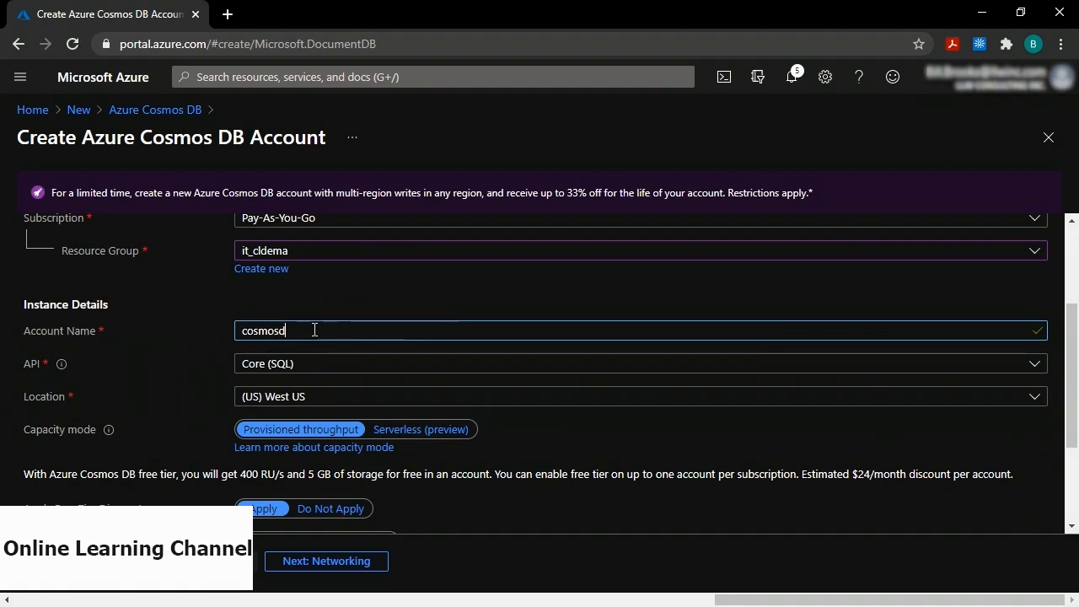
{"action": "type", "text": "b2255"}
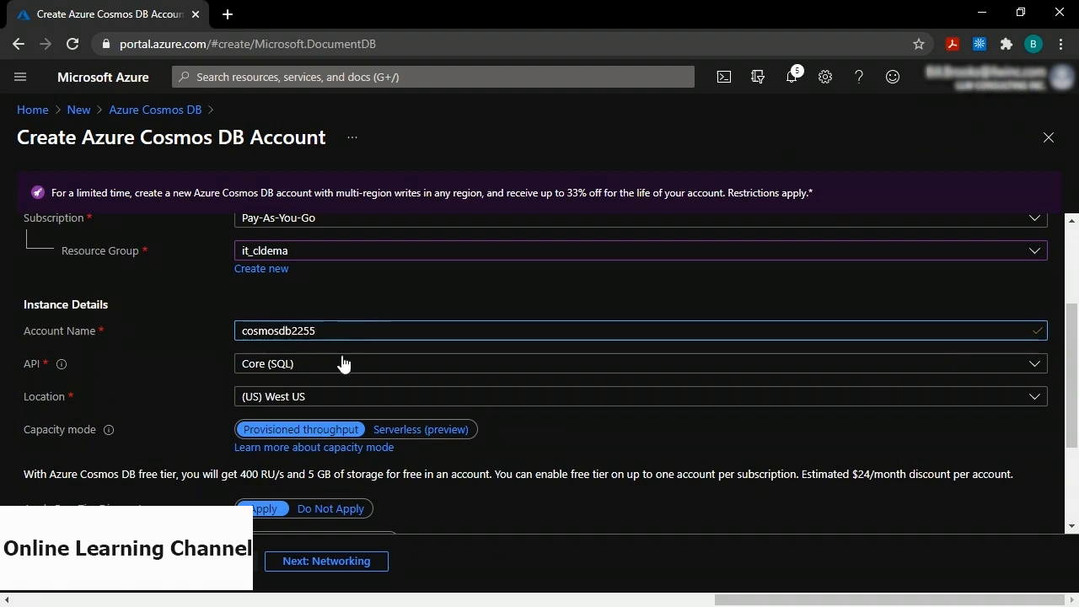
{"action": "left_click", "coordinate": [322, 399]}
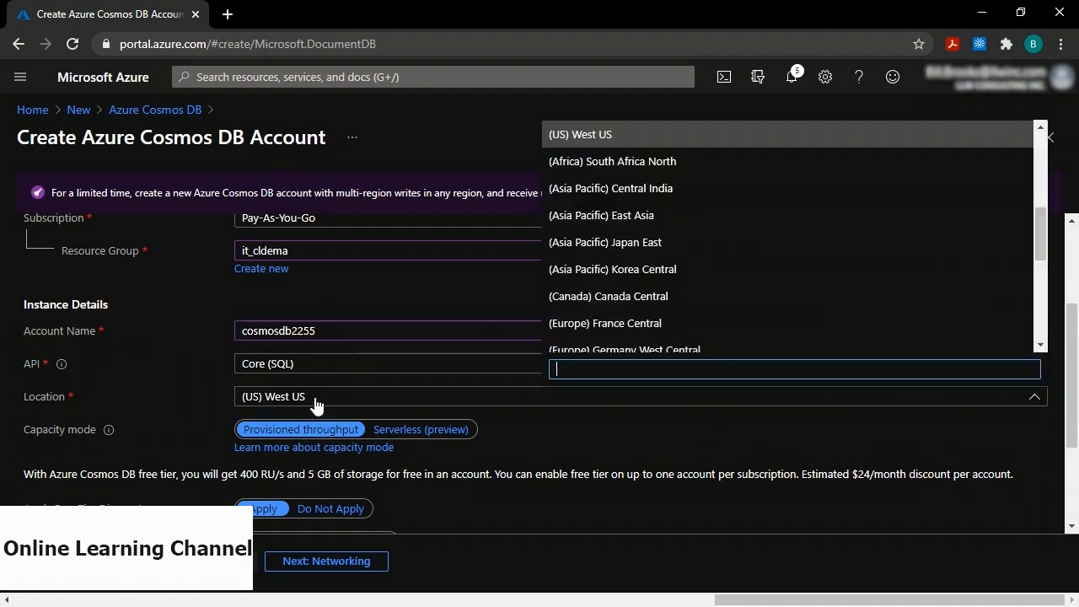
{"action": "left_click", "coordinate": [677, 296]}
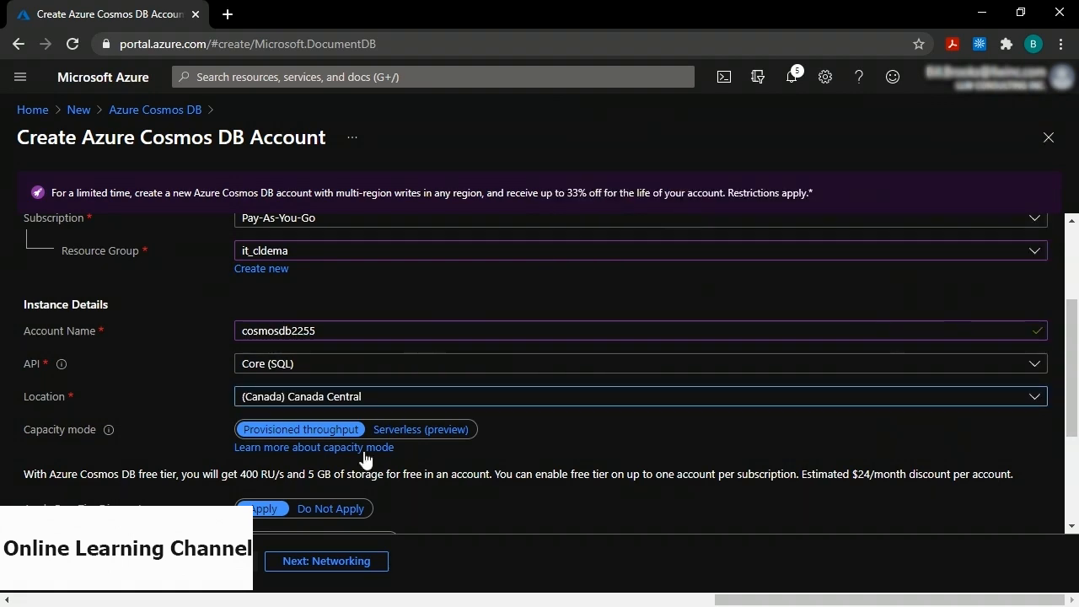
{"action": "left_click", "coordinate": [328, 562]}
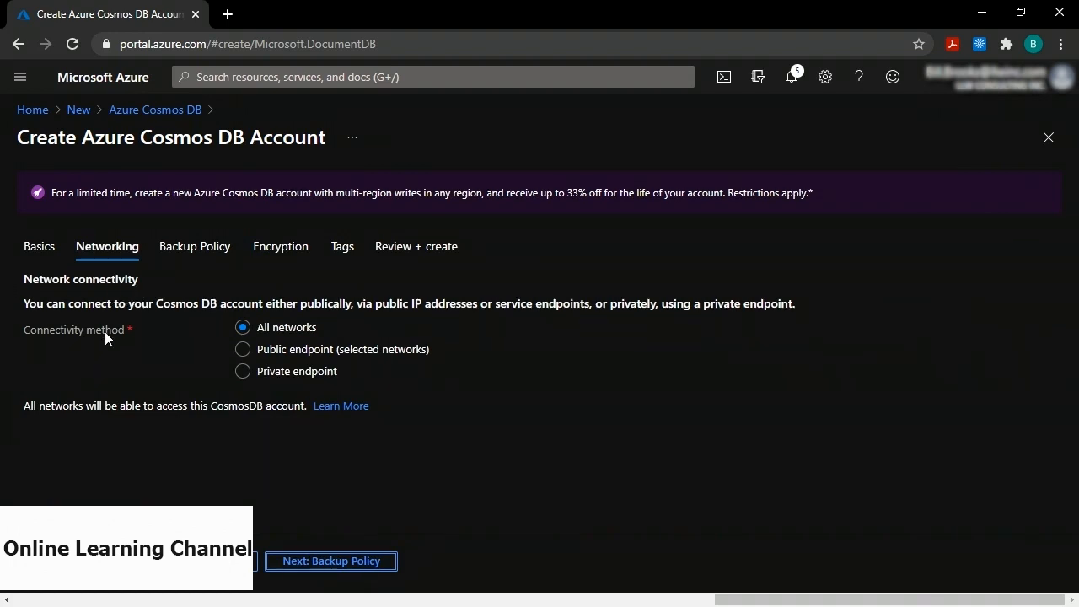
Limit access to selected networks and choose virtualnetwork2255 as the virtual network.
{"action": "left_click", "coordinate": [243, 351]}
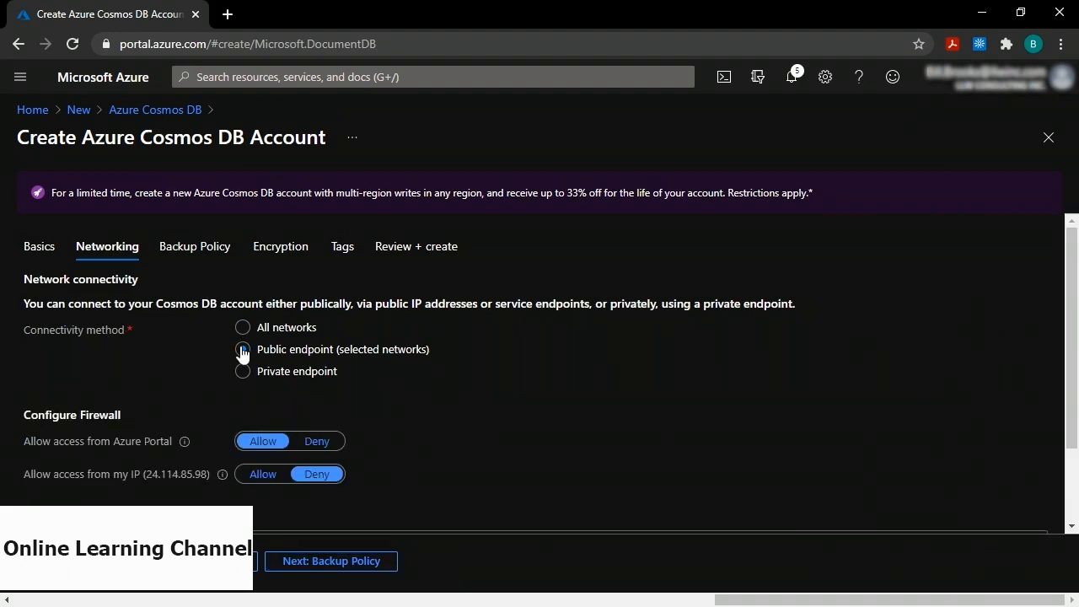
{"action": "scroll", "coordinate": [204, 356], "scroll_direction": "down", "scroll_amount": 2}
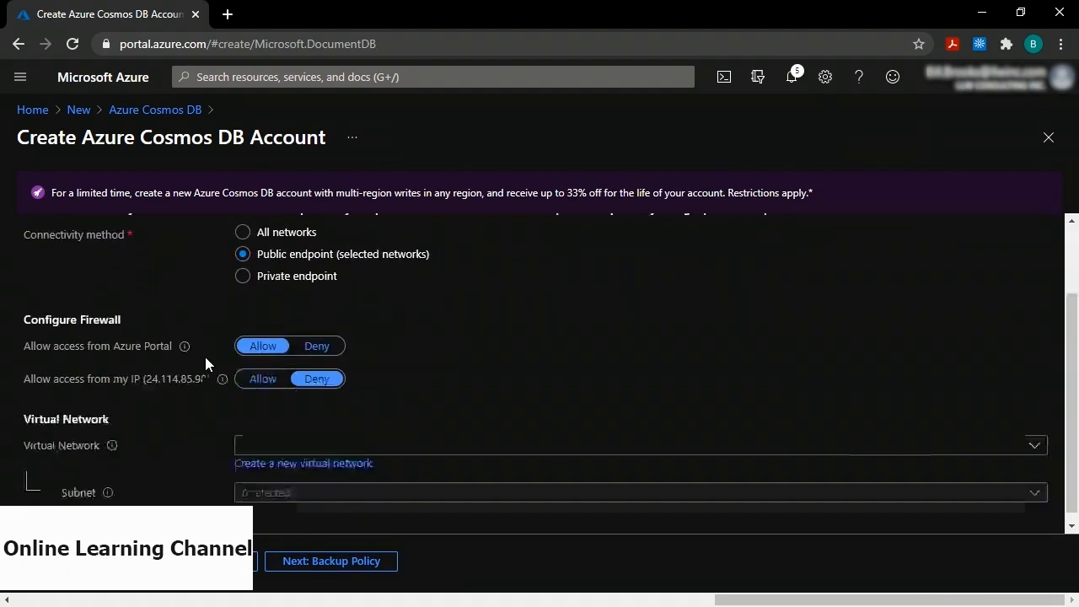
{"action": "left_click", "coordinate": [330, 443]}
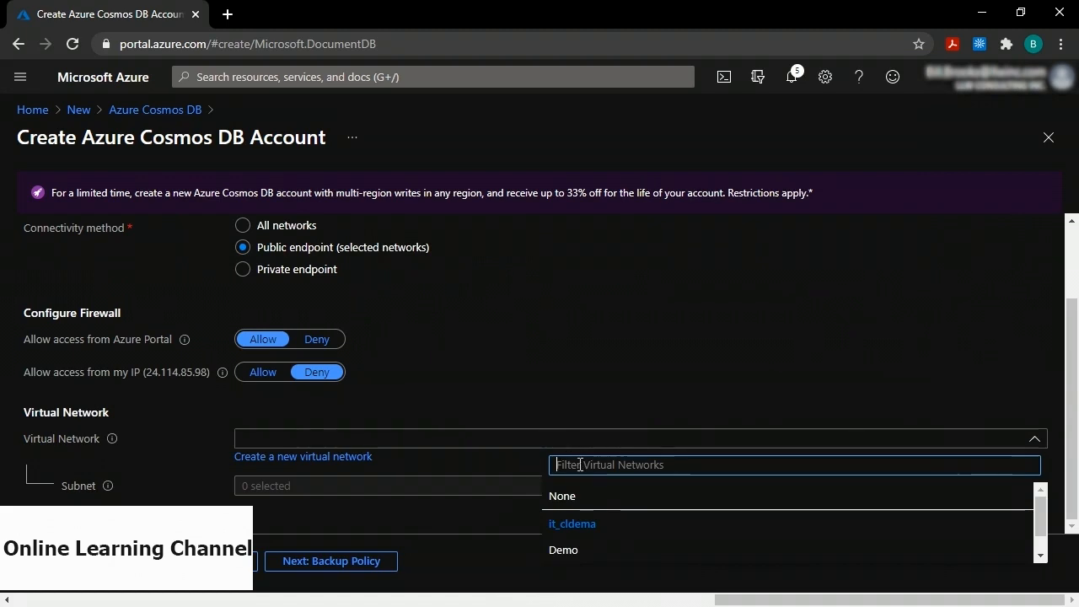
{"action": "scroll", "coordinate": [601, 501], "scroll_direction": "down", "scroll_amount": 1}
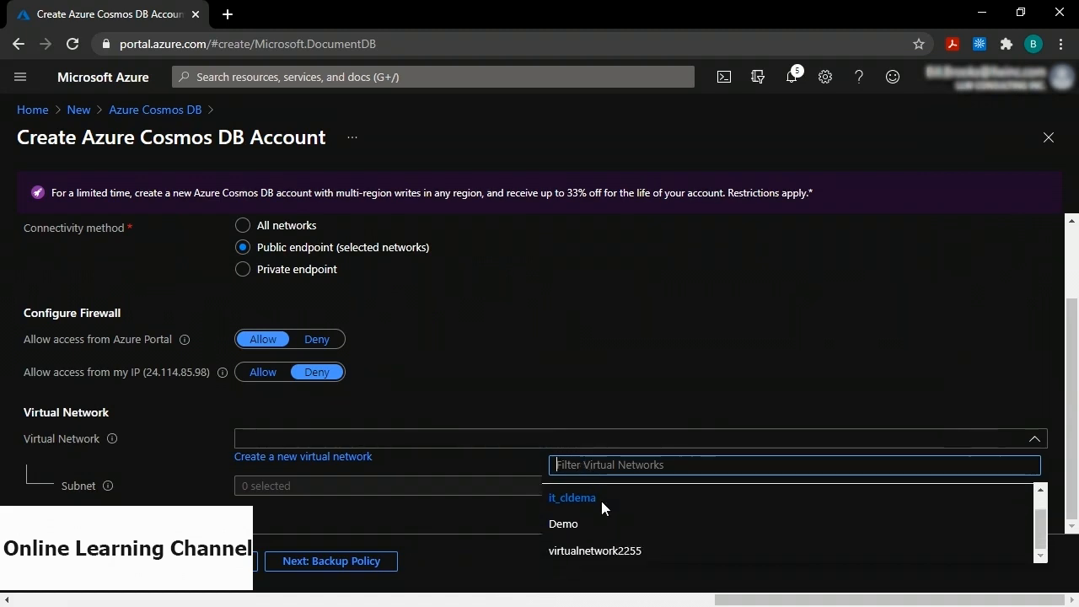
{"action": "left_click", "coordinate": [595, 568]}
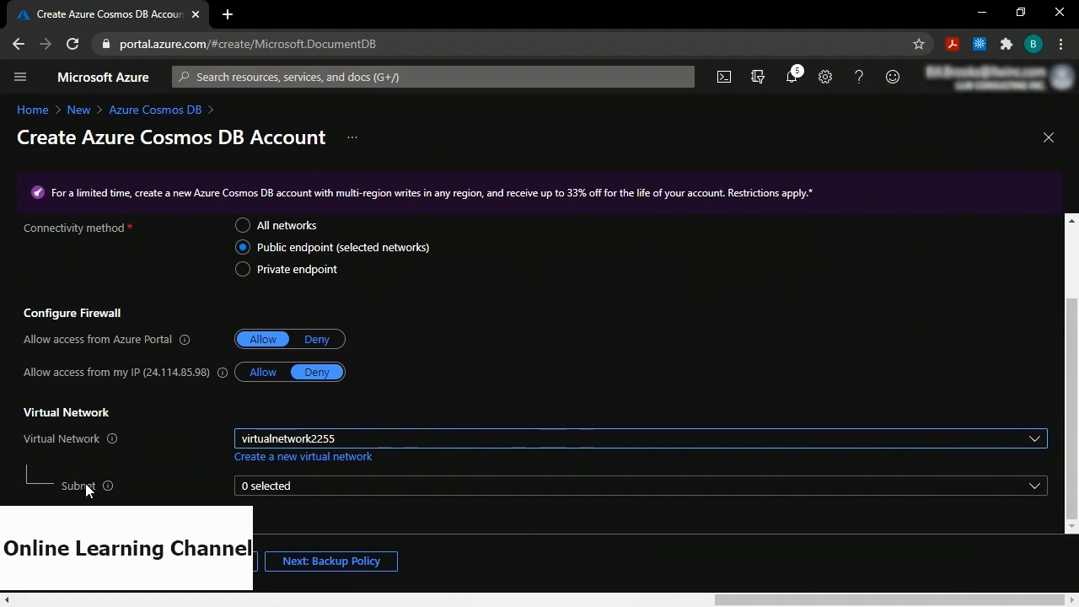
Include public-subnet for the account and run review validation.
{"action": "left_click", "coordinate": [320, 488]}
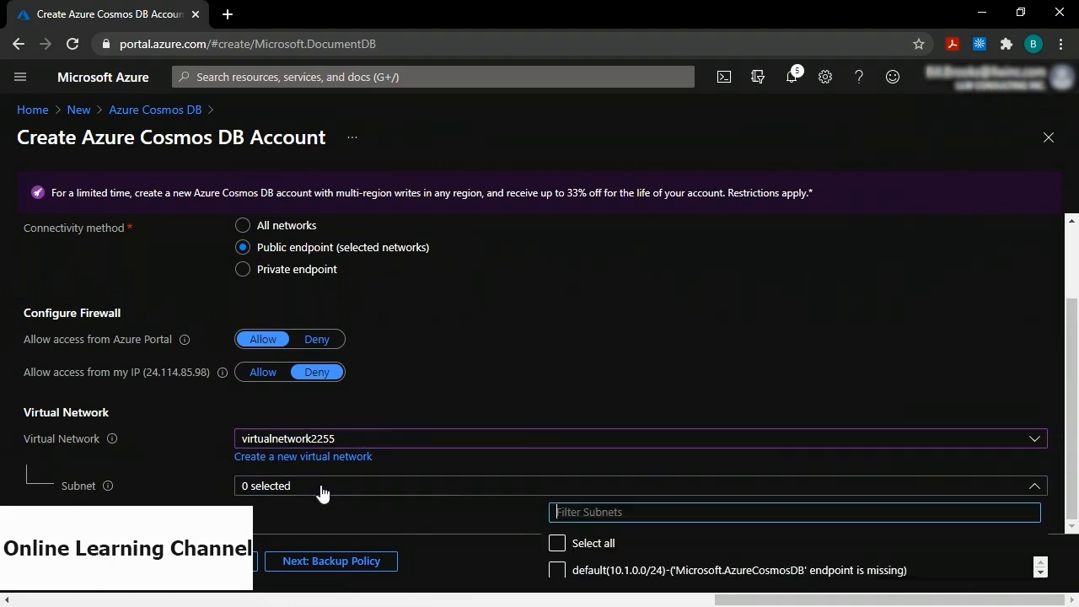
{"action": "scroll", "coordinate": [573, 566], "scroll_direction": "down", "scroll_amount": 1}
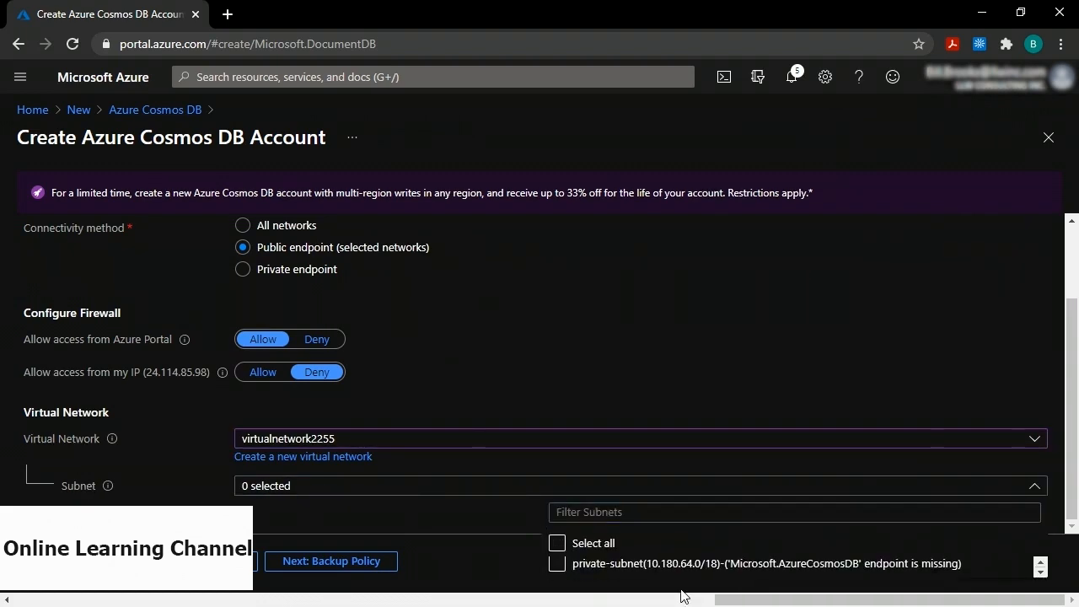
{"action": "left_click", "coordinate": [1040, 571]}
{"action": "left_click", "coordinate": [558, 565]}
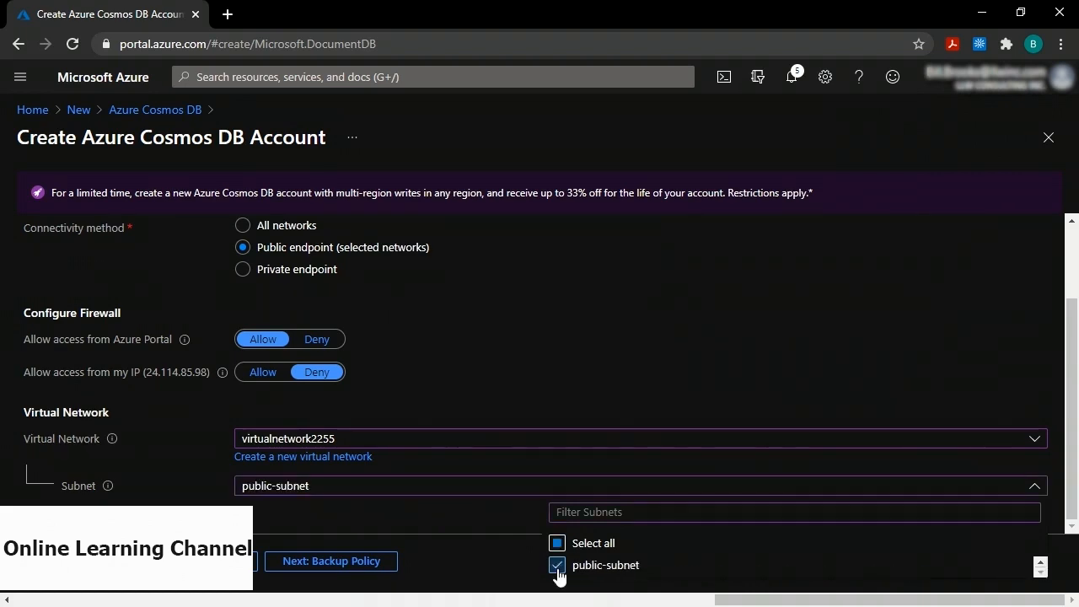
{"action": "left_click", "coordinate": [455, 357]}
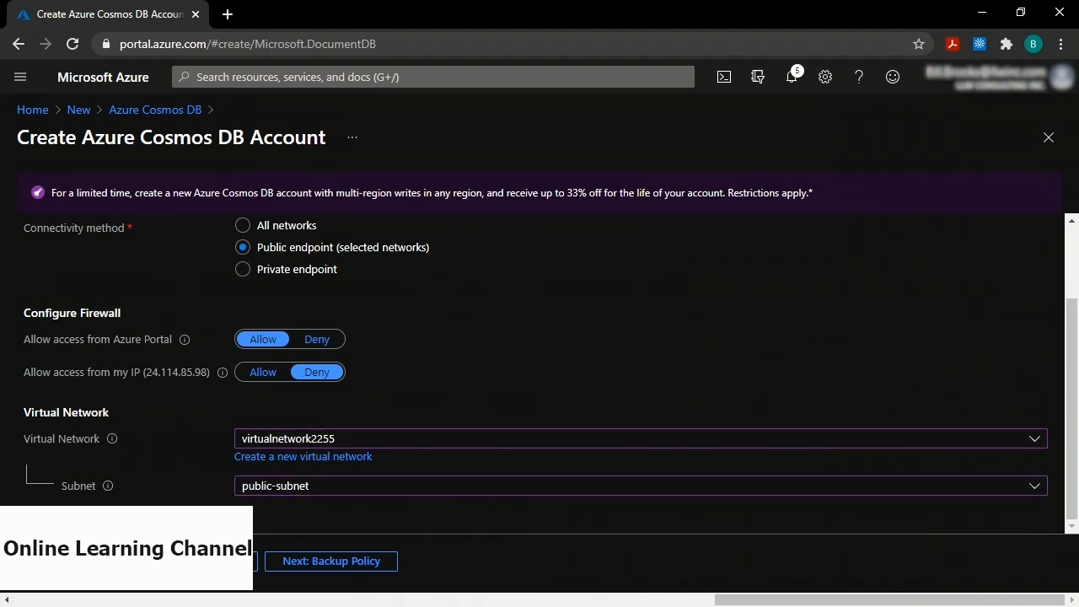
{"action": "left_click", "coordinate": [69, 561]}
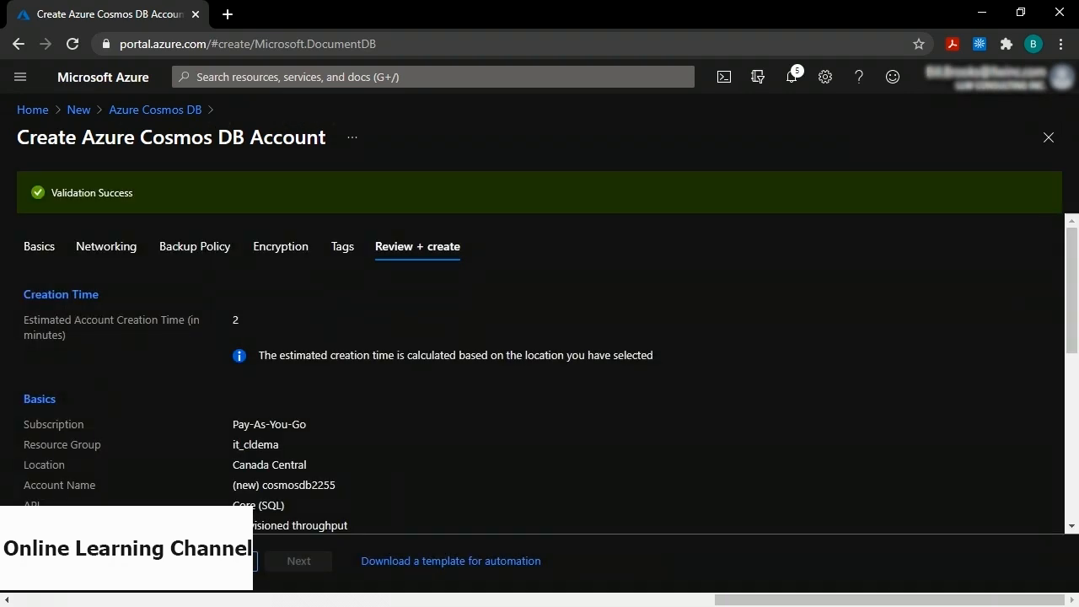
Create the cosmosdb2255 account and go to the deployed resource.
{"action": "left_click", "coordinate": [69, 560]}
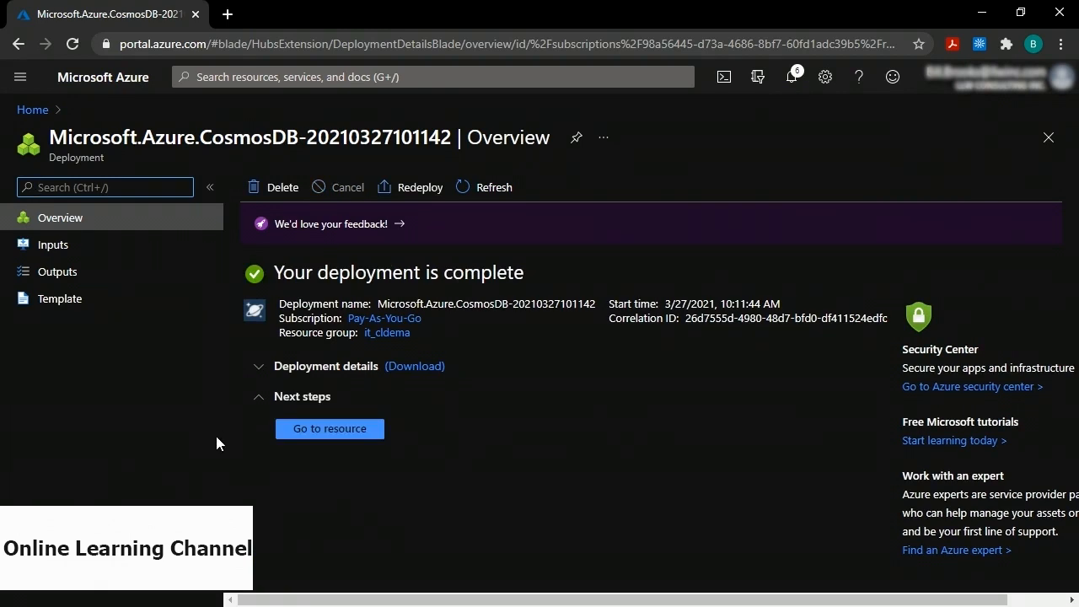
{"action": "left_click", "coordinate": [334, 429]}
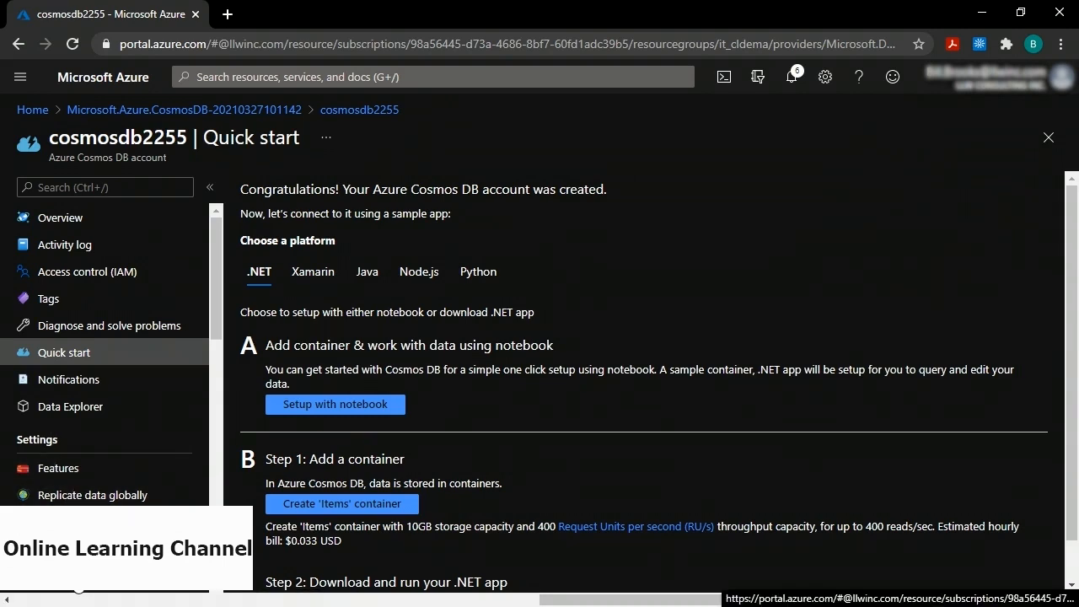
Add the current IP address to cosmosdb2255's firewall, save it, and open Data Explorer.
{"action": "left_click", "coordinate": [76, 582]}
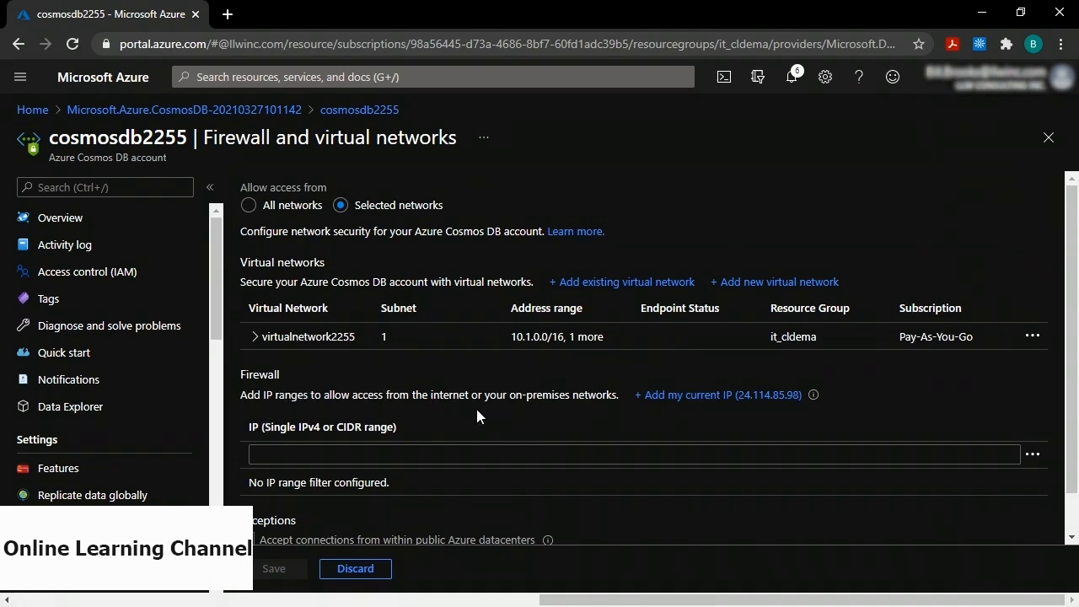
{"action": "left_click", "coordinate": [679, 396]}
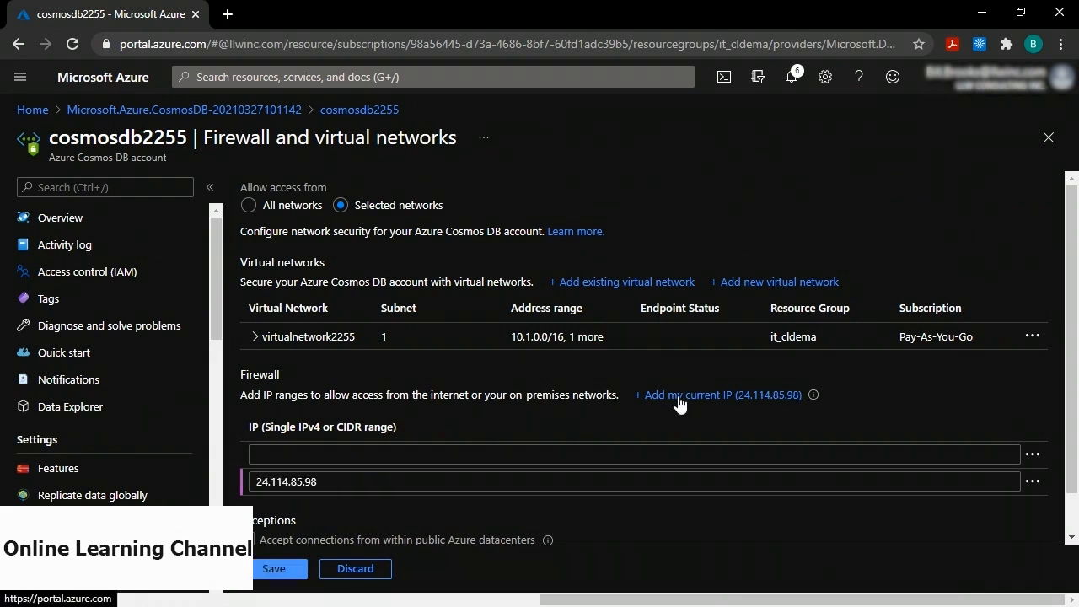
{"action": "left_click", "coordinate": [268, 570]}
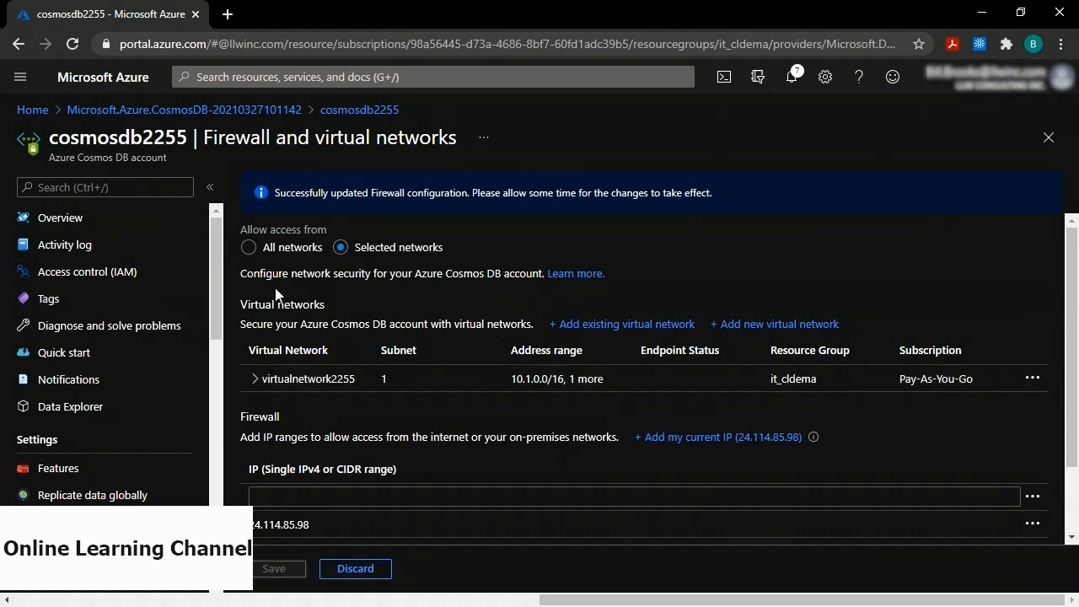
{"action": "left_click", "coordinate": [78, 409]}
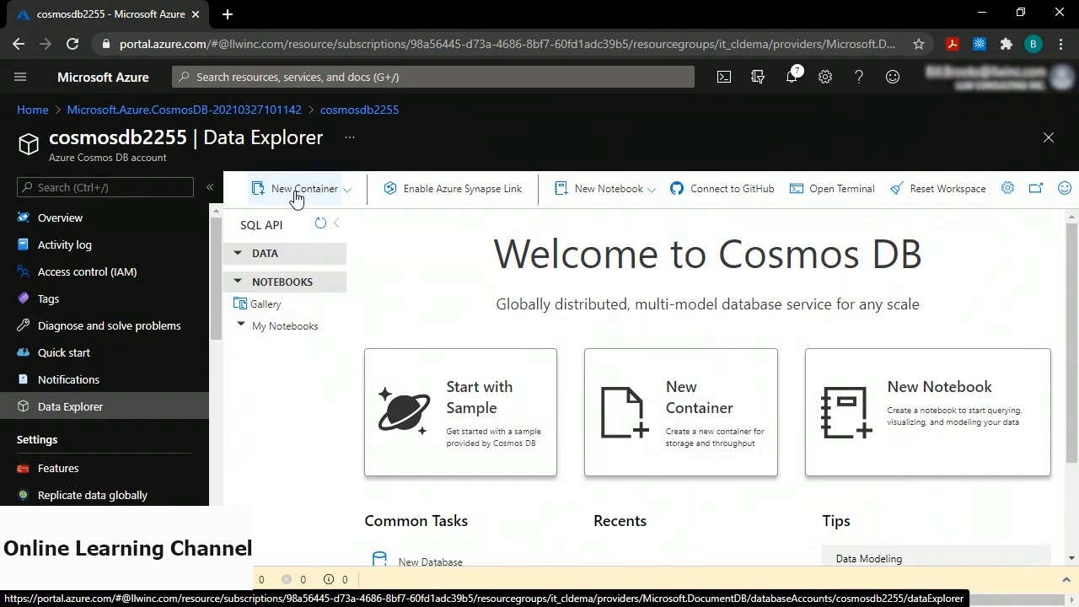
Start a new container with database id demo and container id demo.
{"action": "left_click", "coordinate": [346, 194]}
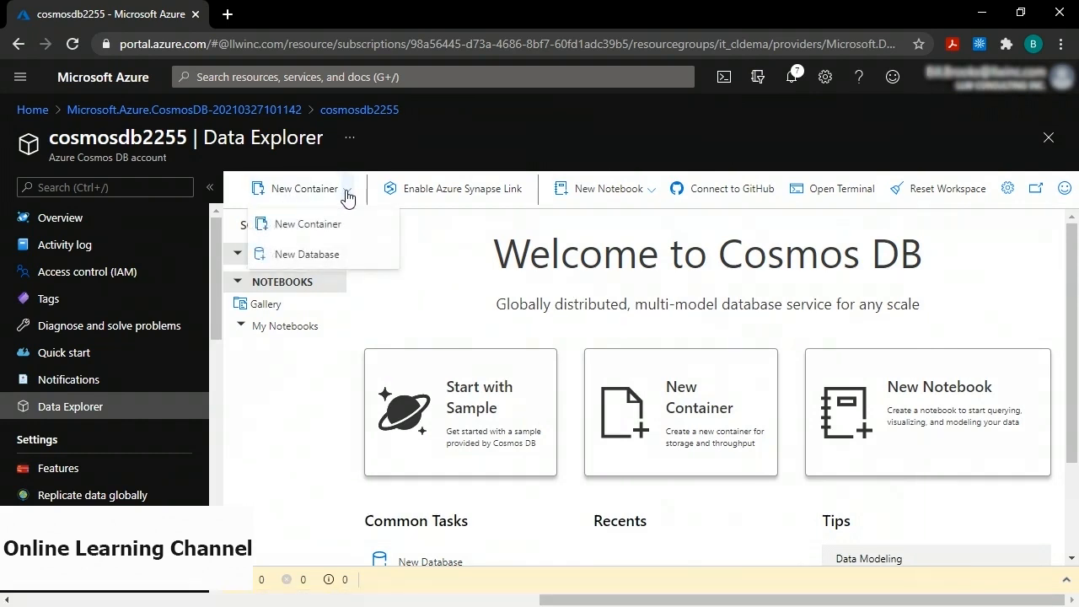
{"action": "left_click", "coordinate": [307, 225]}
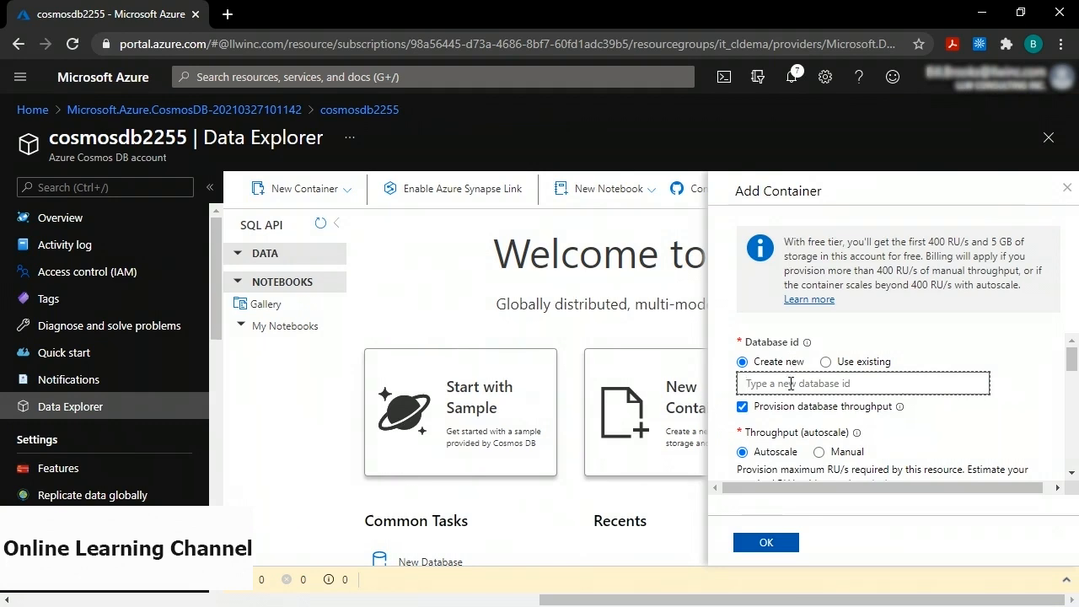
{"action": "type", "text": "demo"}
{"action": "scroll", "coordinate": [791, 384], "scroll_direction": "down", "scroll_amount": 3}
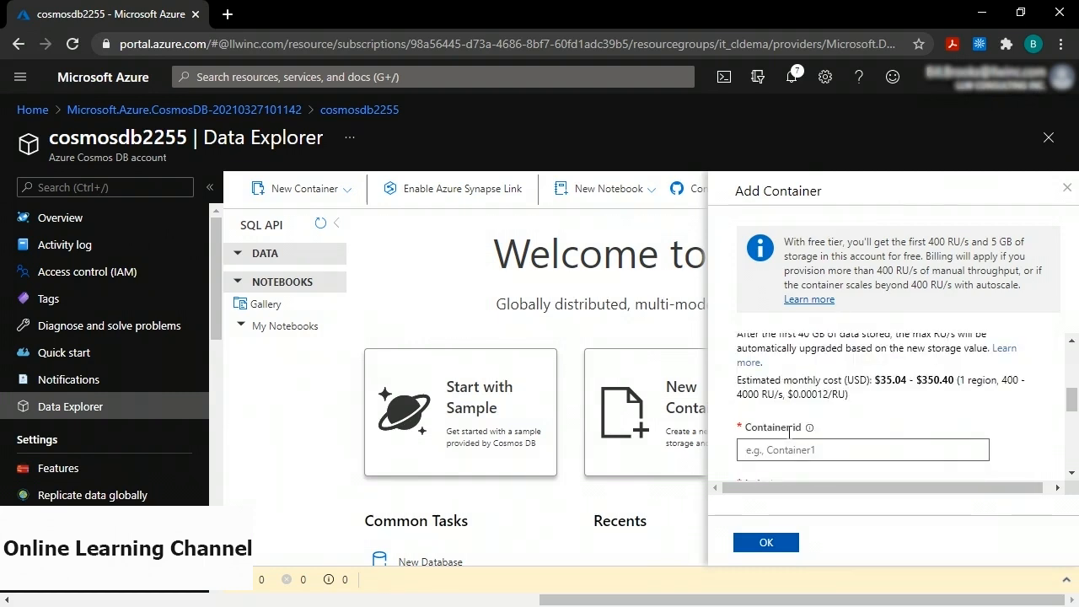
{"action": "left_click", "coordinate": [780, 452]}
{"action": "type", "text": "demo"}
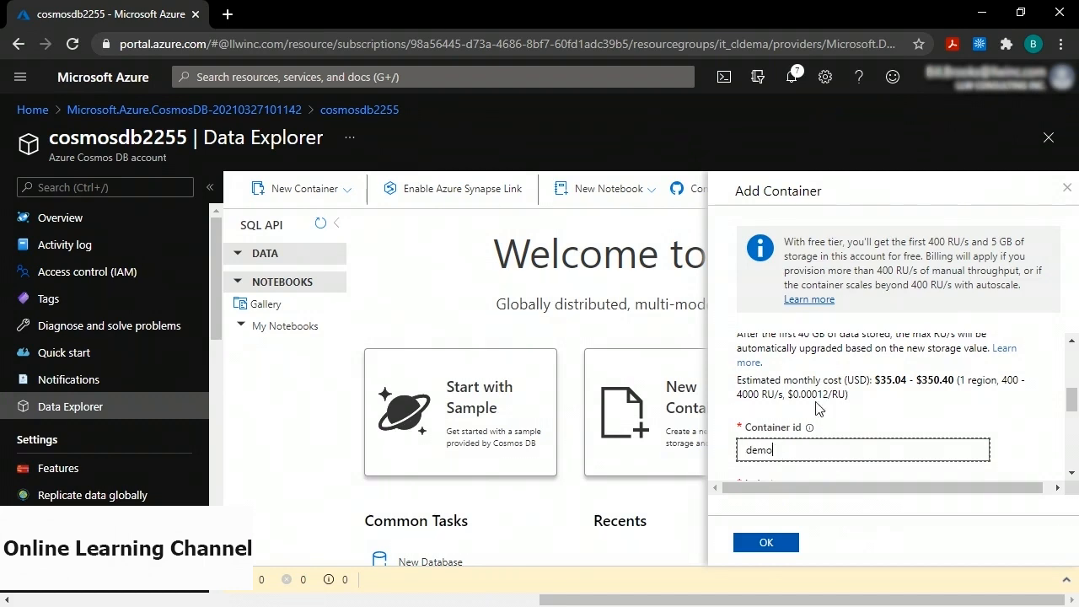
Set the partition key to /event_id and create the demo database and container.
{"action": "scroll", "coordinate": [809, 409], "scroll_direction": "down", "scroll_amount": 2}
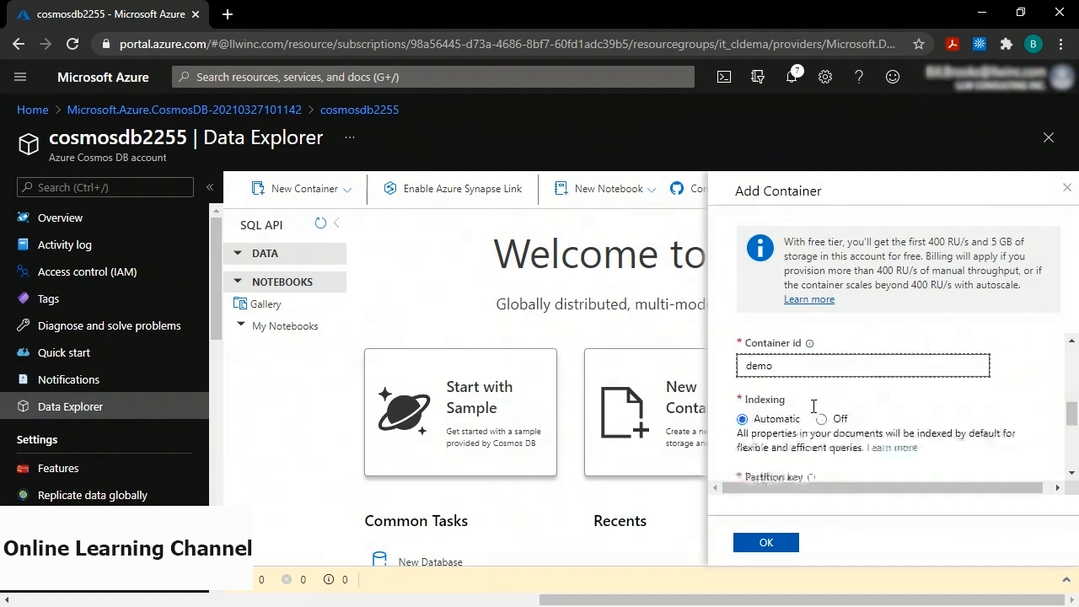
{"action": "scroll", "coordinate": [810, 410], "scroll_direction": "down", "scroll_amount": 3}
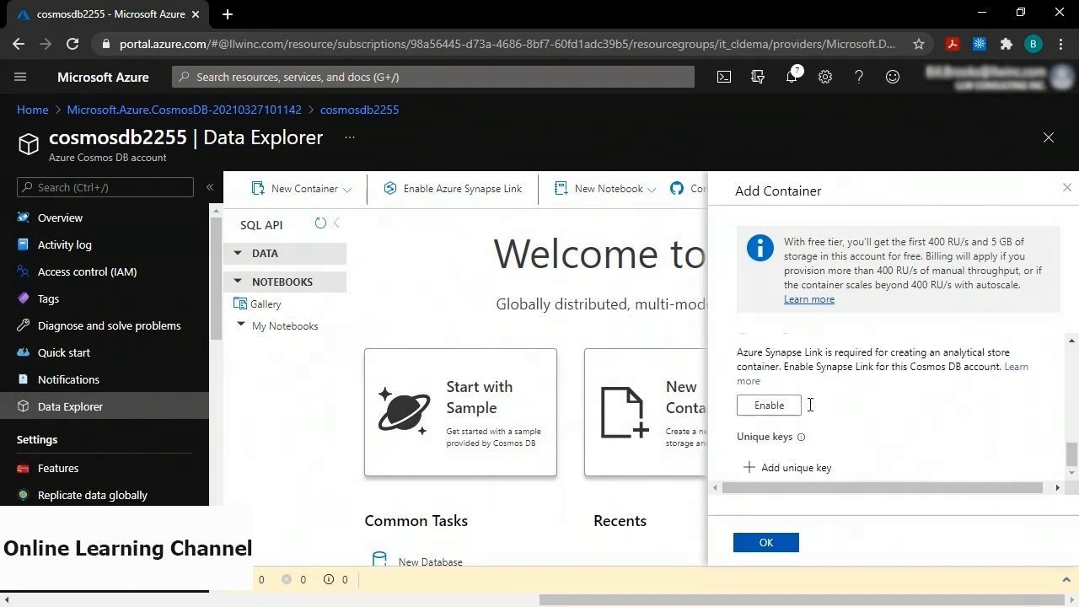
{"action": "left_click", "coordinate": [763, 543]}
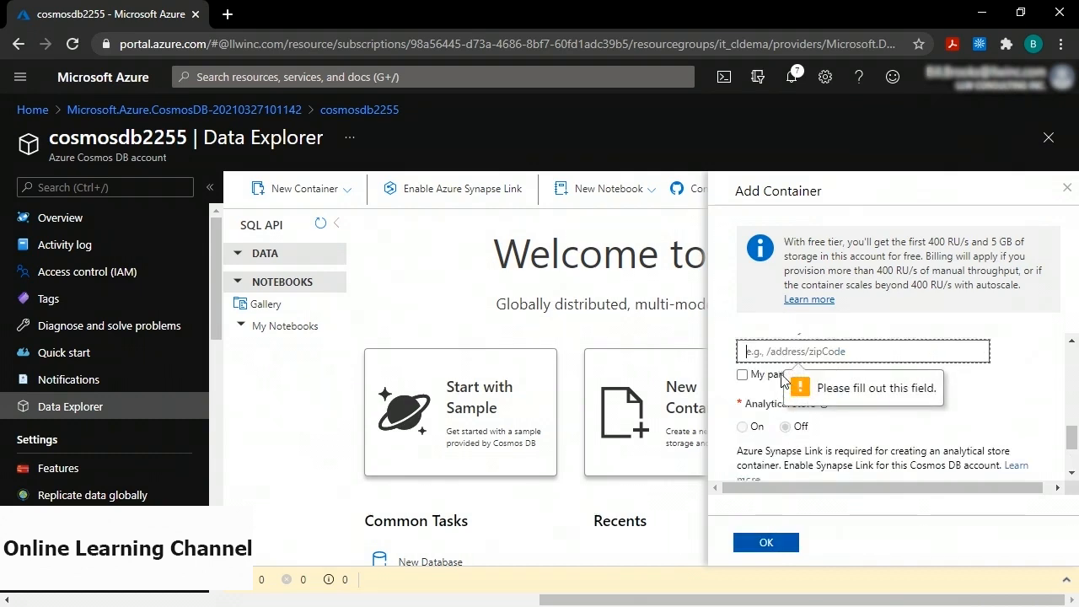
{"action": "scroll", "coordinate": [789, 384], "scroll_direction": "up", "scroll_amount": 1}
{"action": "left_click", "coordinate": [763, 429]}
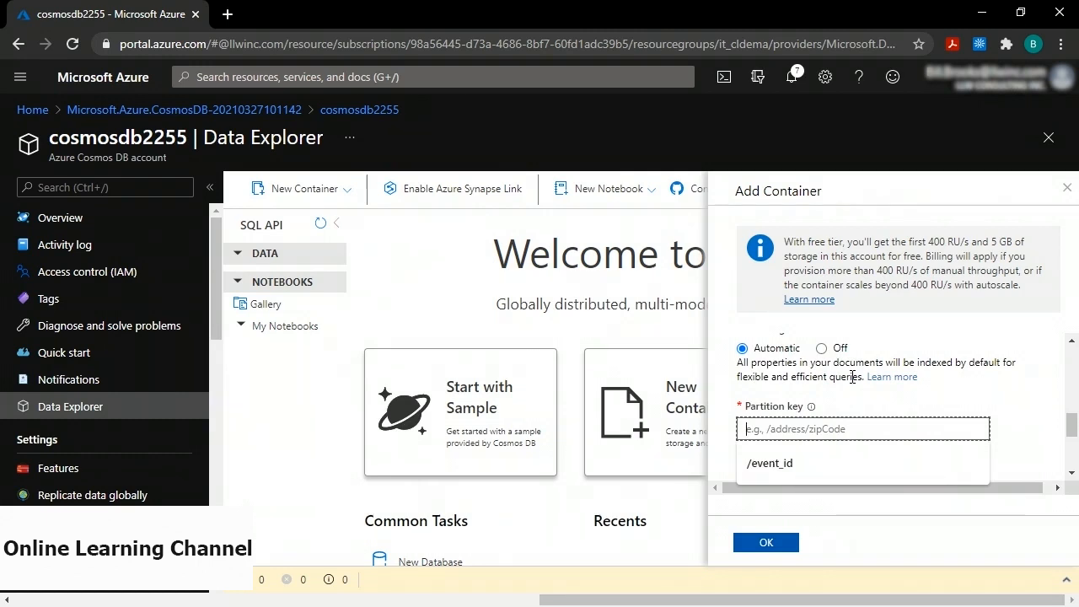
{"action": "type", "text": "/event"}
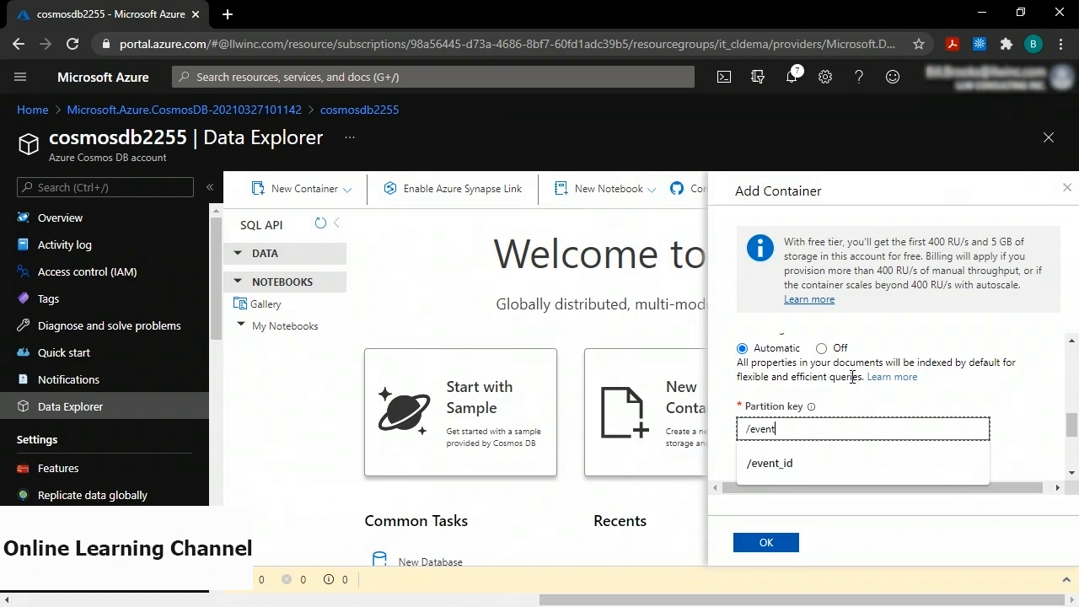
{"action": "type", "text": "_id"}
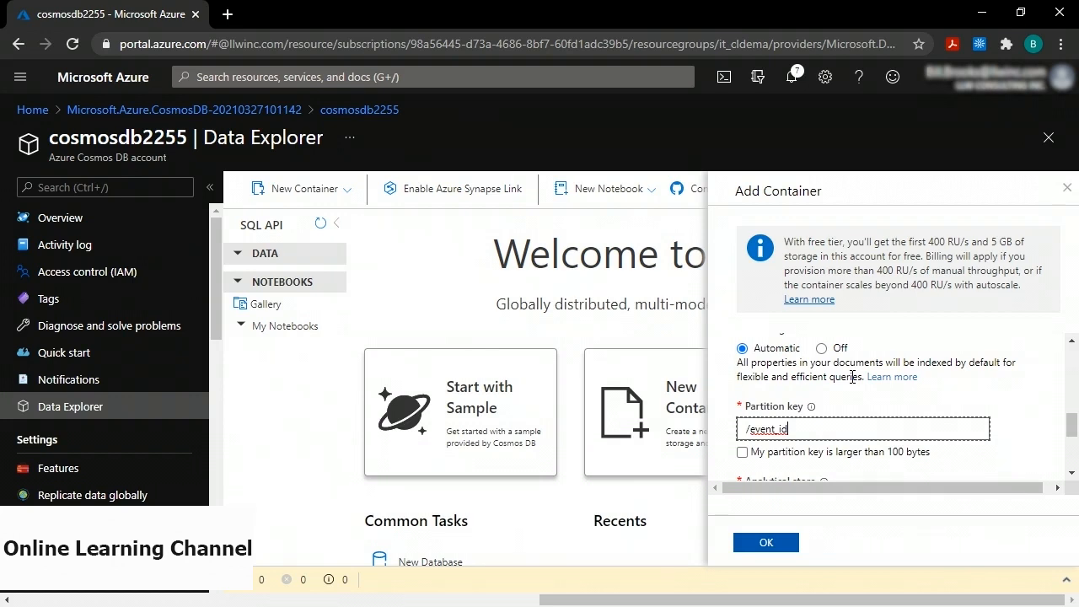
{"action": "left_click", "coordinate": [773, 543]}
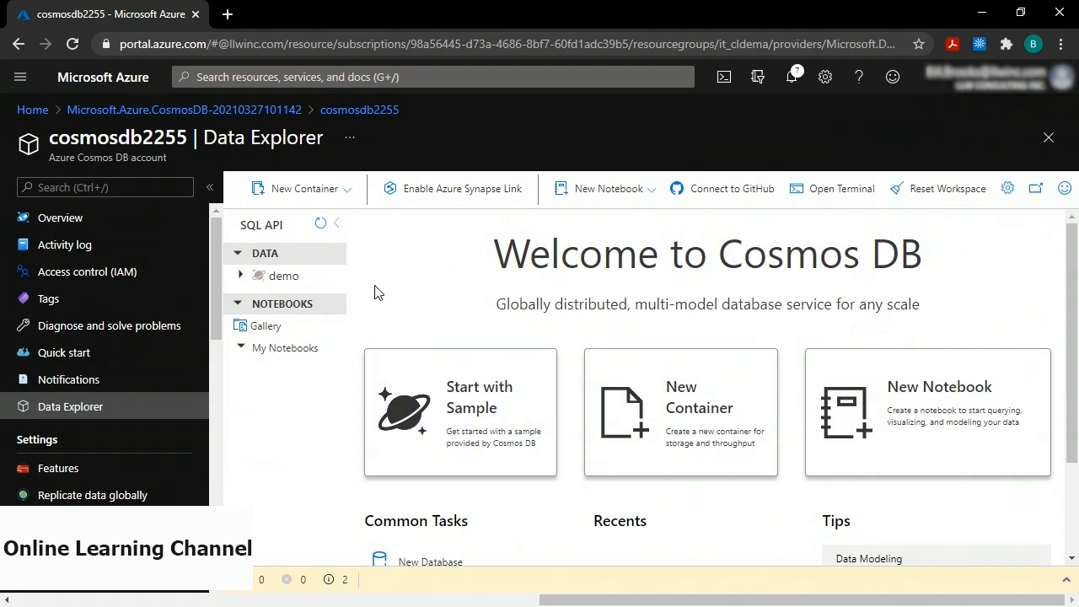
Expand demo database and demo container, open Items, and start a new item.
{"action": "left_click", "coordinate": [242, 277]}
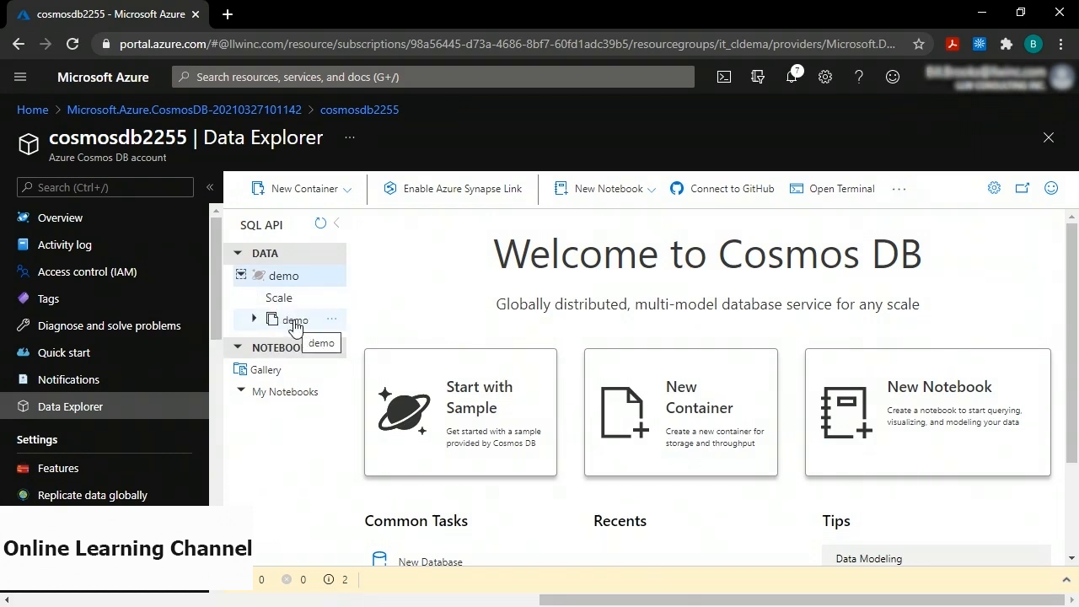
{"action": "left_click", "coordinate": [253, 321]}
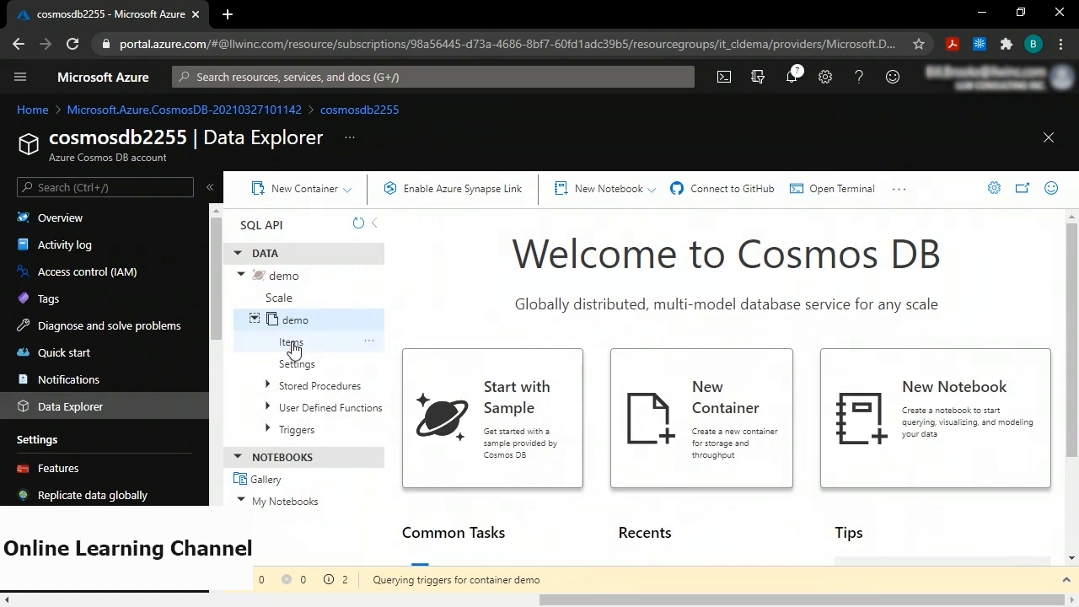
{"action": "left_click", "coordinate": [291, 342]}
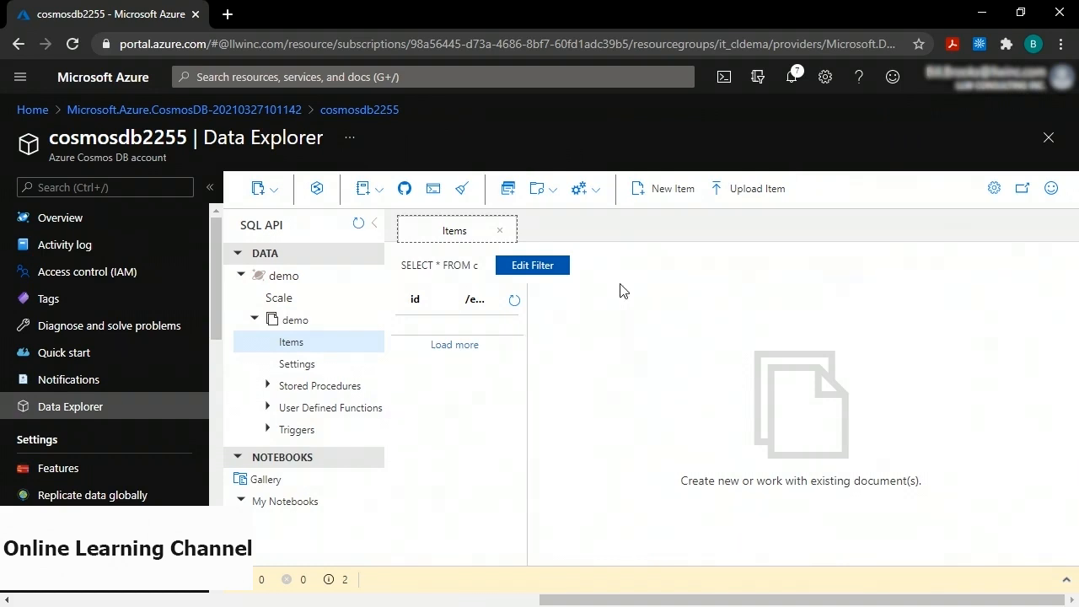
{"action": "left_click", "coordinate": [660, 192]}
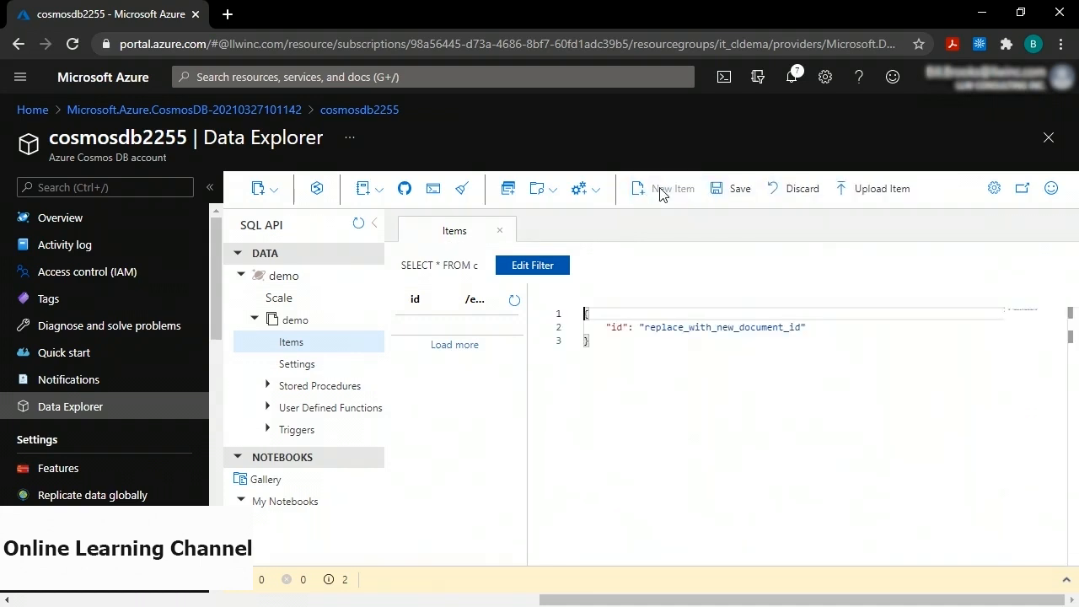
Rename the id key to event_id and set its value to "1".
{"action": "left_click", "coordinate": [612, 326]}
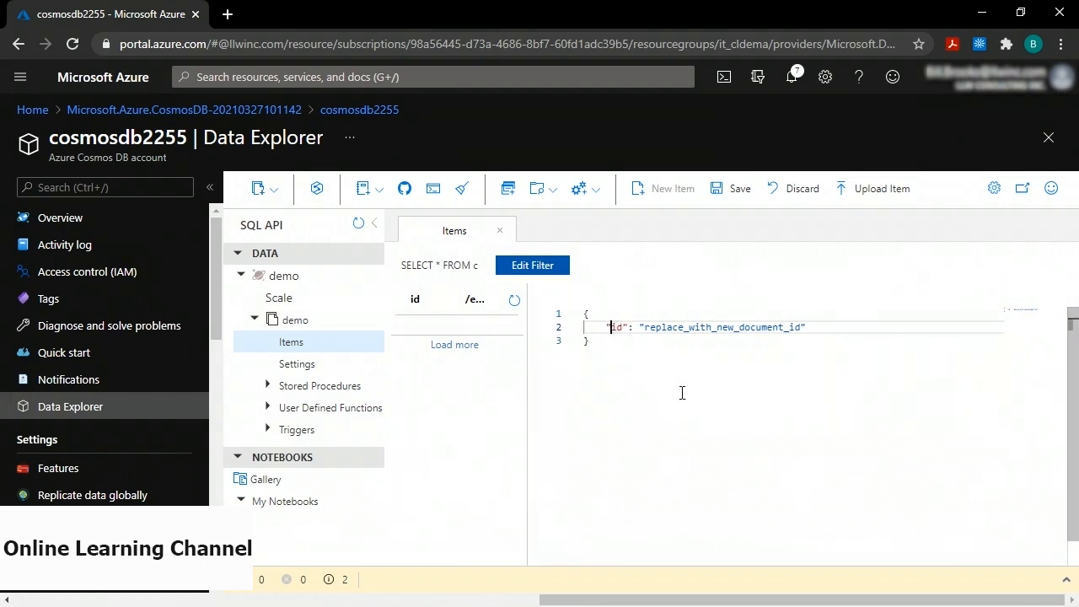
{"action": "type", "text": "event_"}
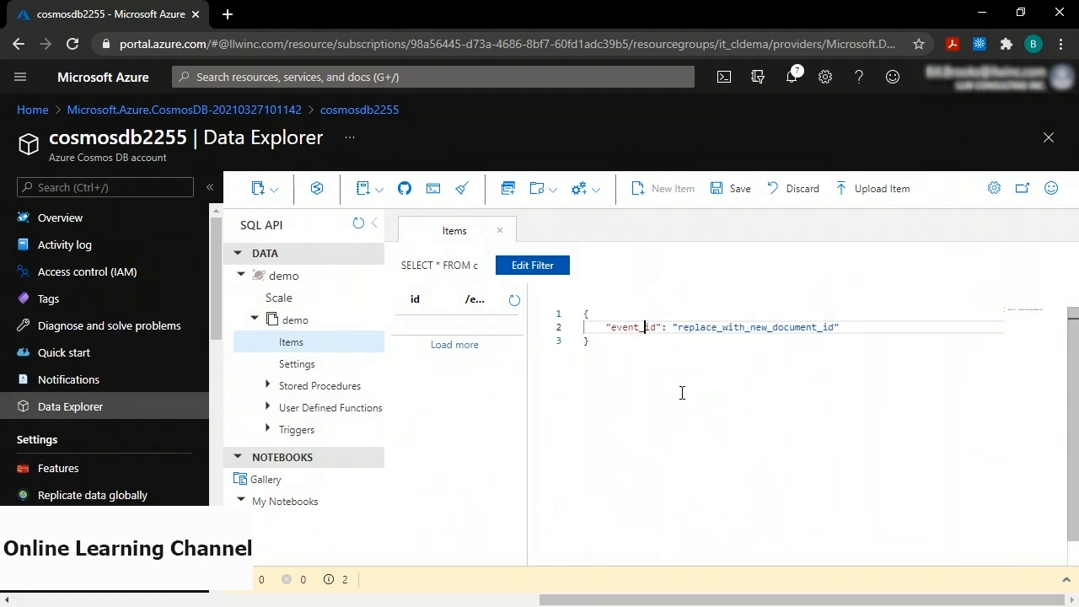
{"action": "key", "text": "ctrl+Right"}
{"action": "key", "text": "ctrl+Right"}
{"action": "key", "text": "ctrl+Right"}
{"action": "key", "text": "ctrl+Right"}
{"action": "key", "text": "ctrl+shift+Left"}
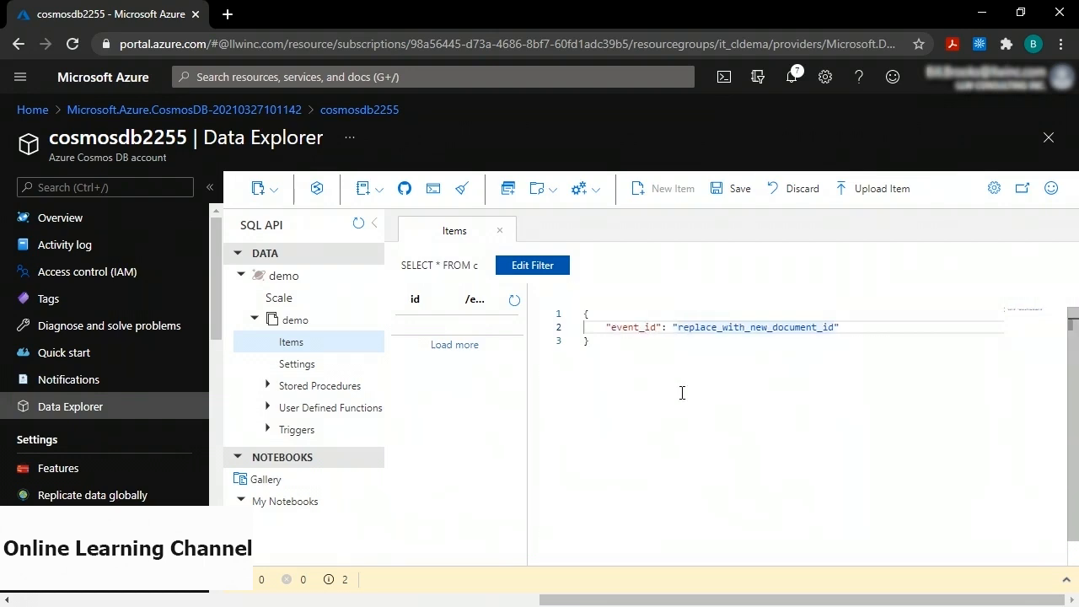
{"action": "key", "text": "shift+Right"}
{"action": "key", "text": "shift+Right"}
{"action": "key", "text": "shift+Right"}
{"action": "key", "text": "shift+Right"}
{"action": "key", "text": "shift+Right"}
{"action": "key", "text": "shift+Right"}
{"action": "key", "text": "shift+Right"}
{"action": "key", "text": "shift+Right"}
{"action": "key", "text": "shift+Right"}
{"action": "key", "text": "shift+Right"}
{"action": "key", "text": "shift+Right"}
{"action": "key", "text": "shift+Right"}
{"action": "key", "text": "shift+Right"}
{"action": "key", "text": "shift+Right"}
{"action": "key", "text": "shift+Right"}
{"action": "key", "text": "shift+Right"}
{"action": "key", "text": "shift+Right"}
{"action": "key", "text": "shift+Right"}
{"action": "key", "text": "shift+Right"}
{"action": "key", "text": "shift+Right"}
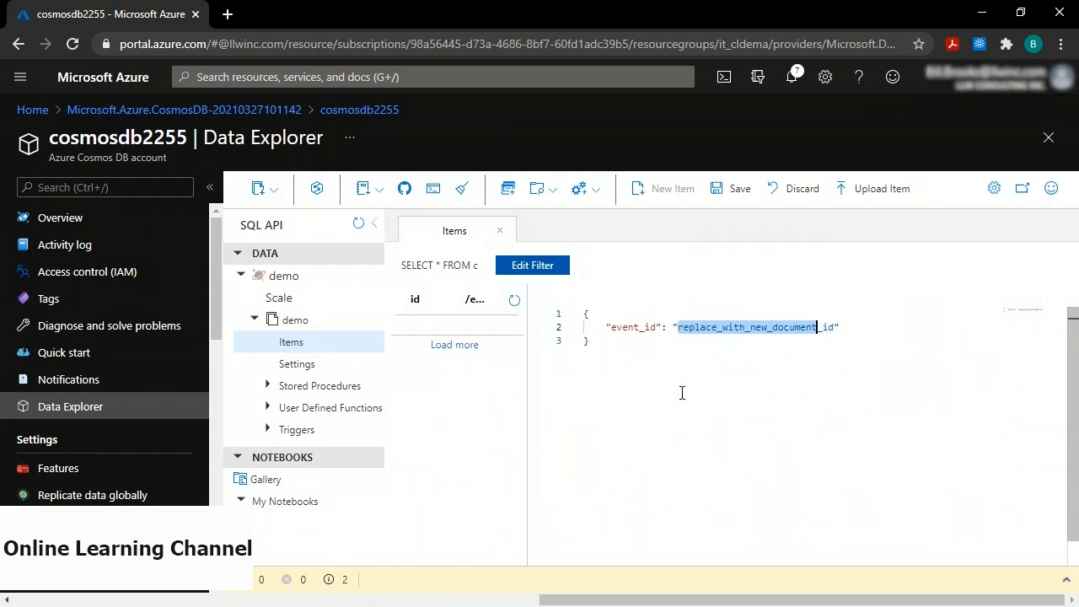
{"action": "type", "text": "1"}
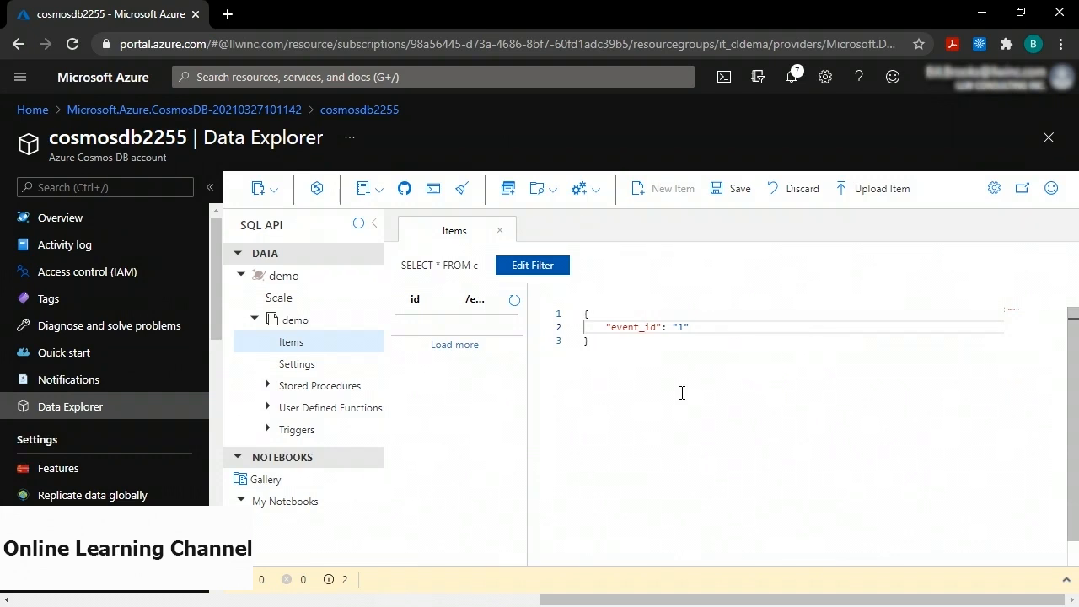
Add a message field reading "If you can read this you have retrieved data from CosmosDB!" and save the item.
{"action": "key", "text": "End"}
{"action": "type", "text": ","}
{"action": "key", "text": "Return"}
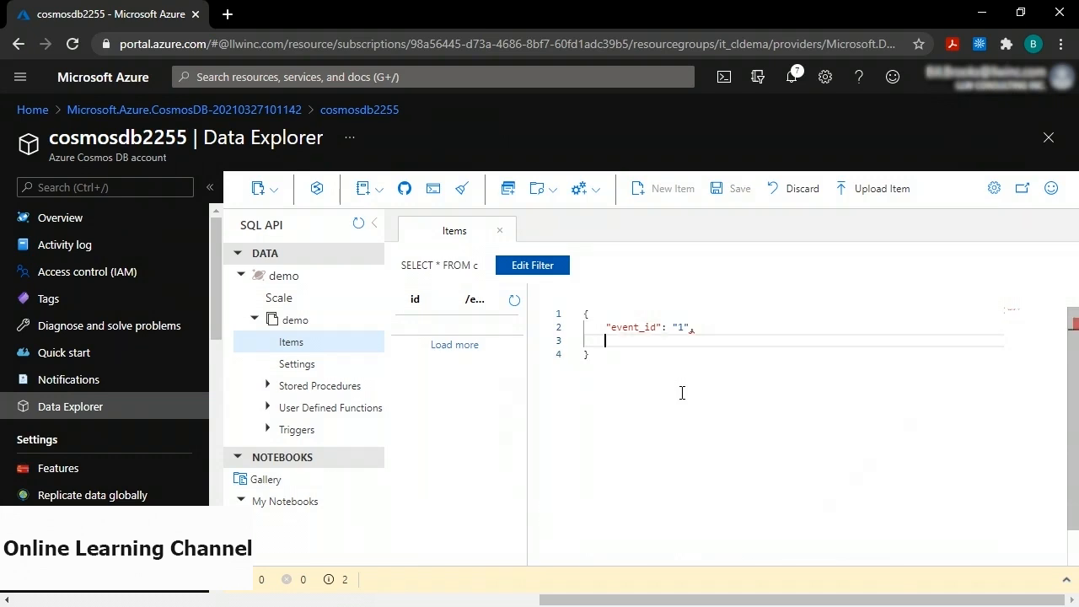
{"action": "type", "text": "\"message\": \""}
{"action": "type", "text": "If you can read this you have retrieved data from CosmosDB!"}
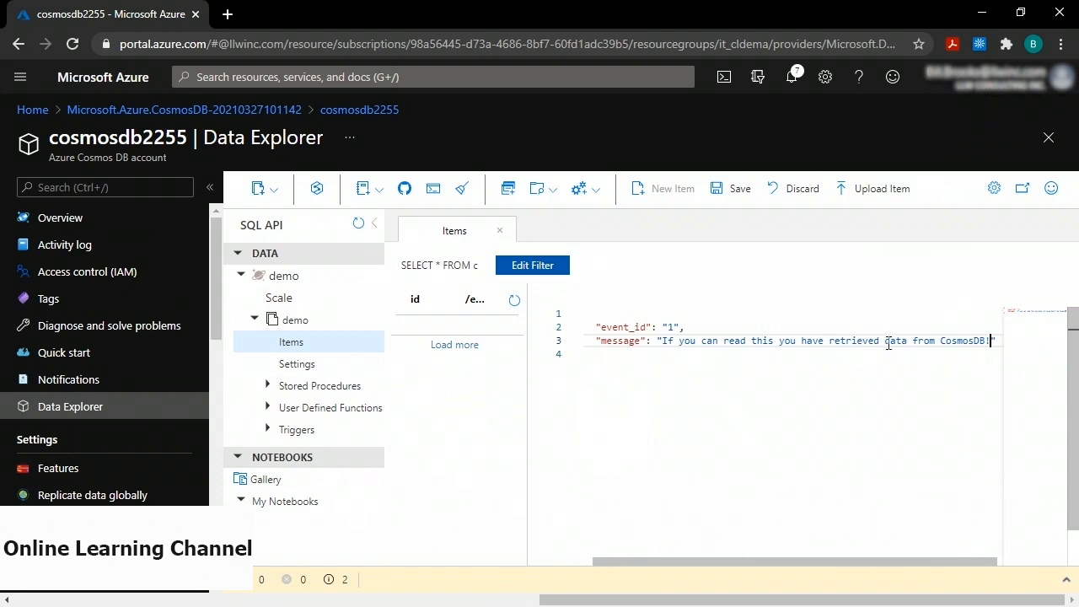
{"action": "left_click_drag", "start_coordinate": [844, 562], "coordinate": [809, 567]}
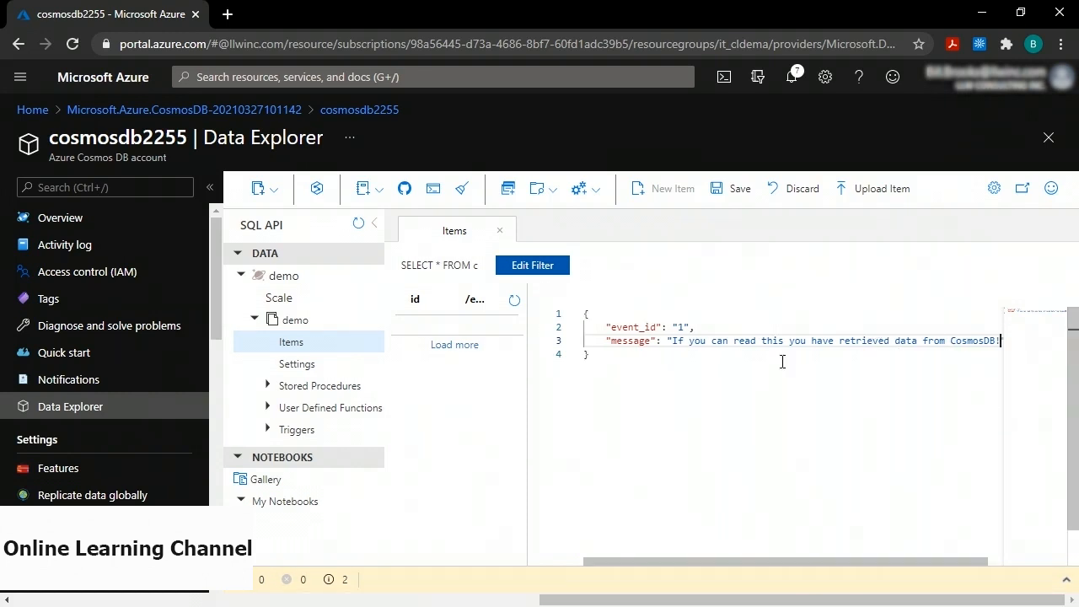
{"action": "left_click", "coordinate": [731, 194]}
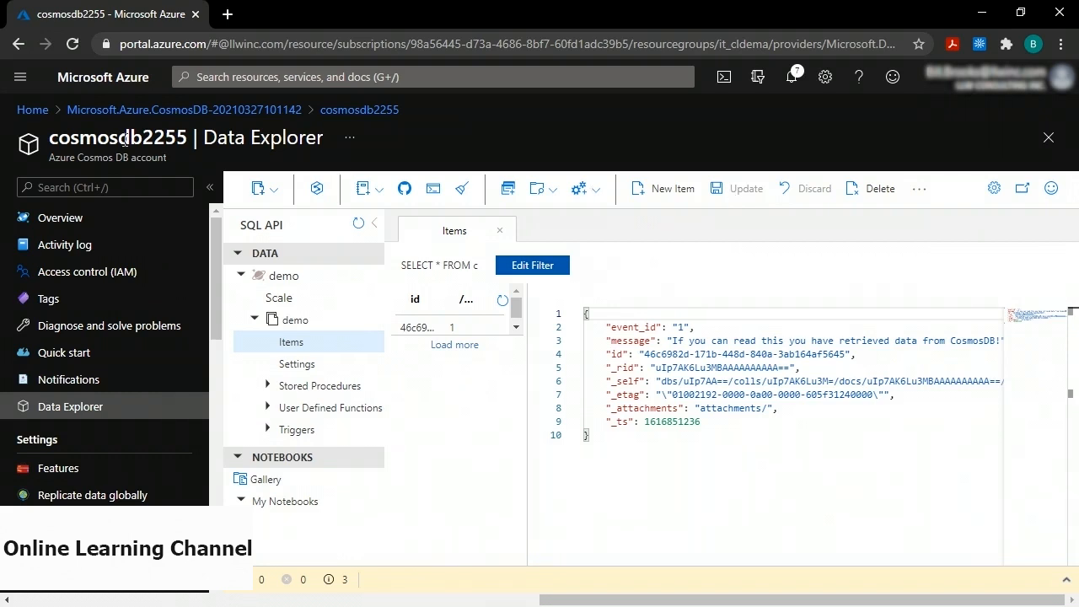
From Azure Home, open the databricks2255 resource and launch its workspace.
{"action": "left_click", "coordinate": [32, 110]}
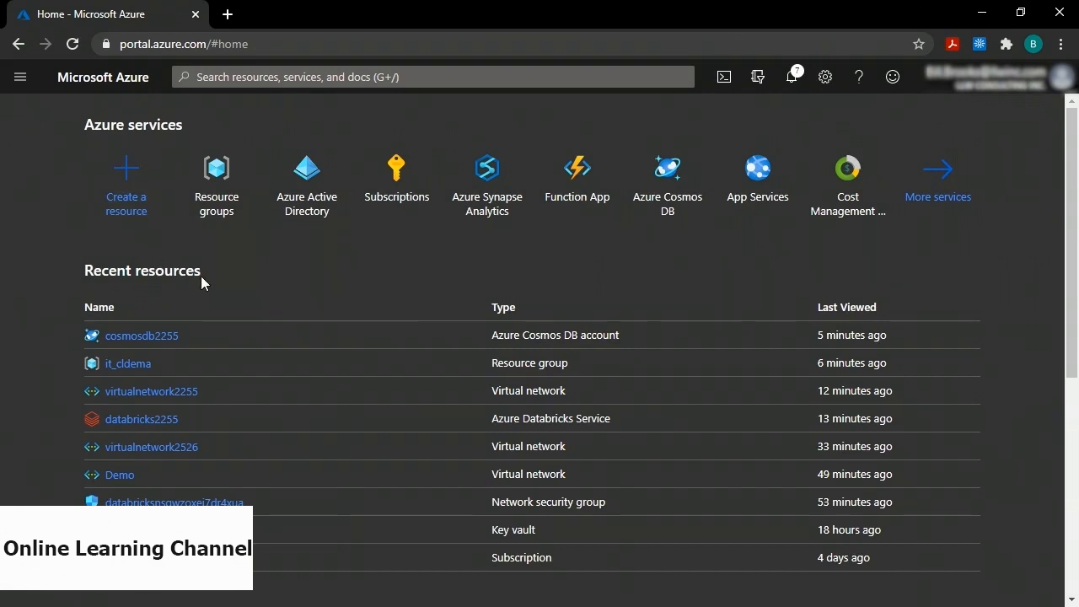
{"action": "left_click", "coordinate": [152, 419]}
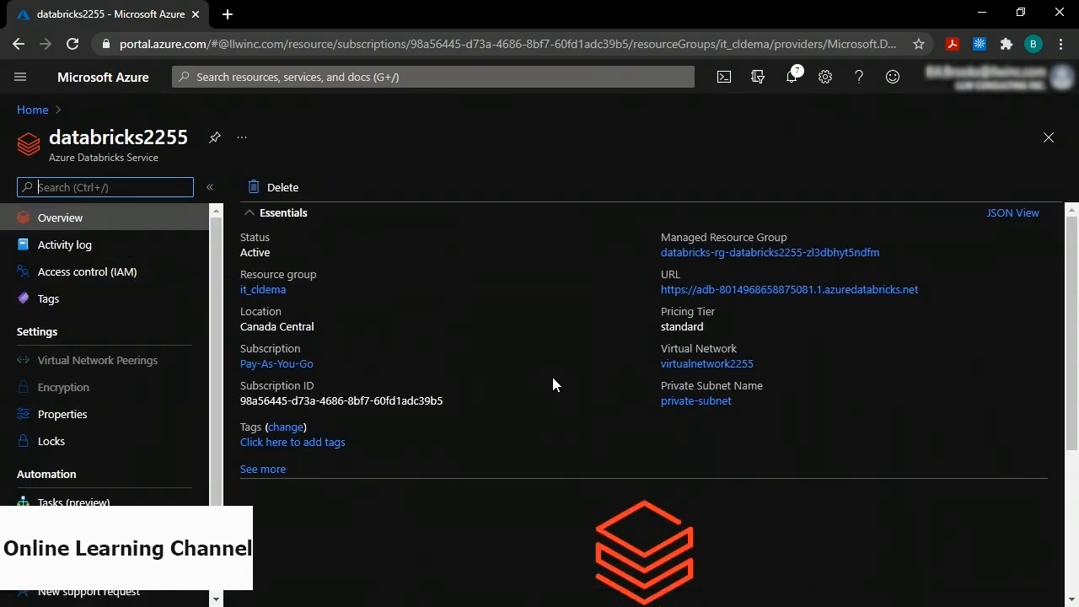
{"action": "scroll", "coordinate": [552, 378], "scroll_direction": "down", "scroll_amount": 3}
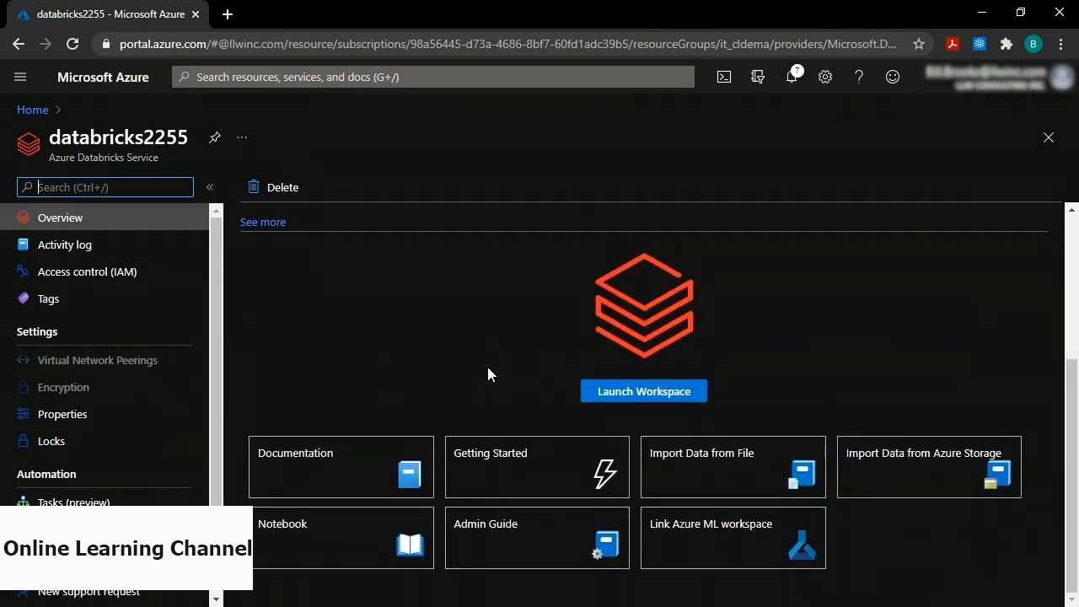
{"action": "left_click", "coordinate": [645, 393]}
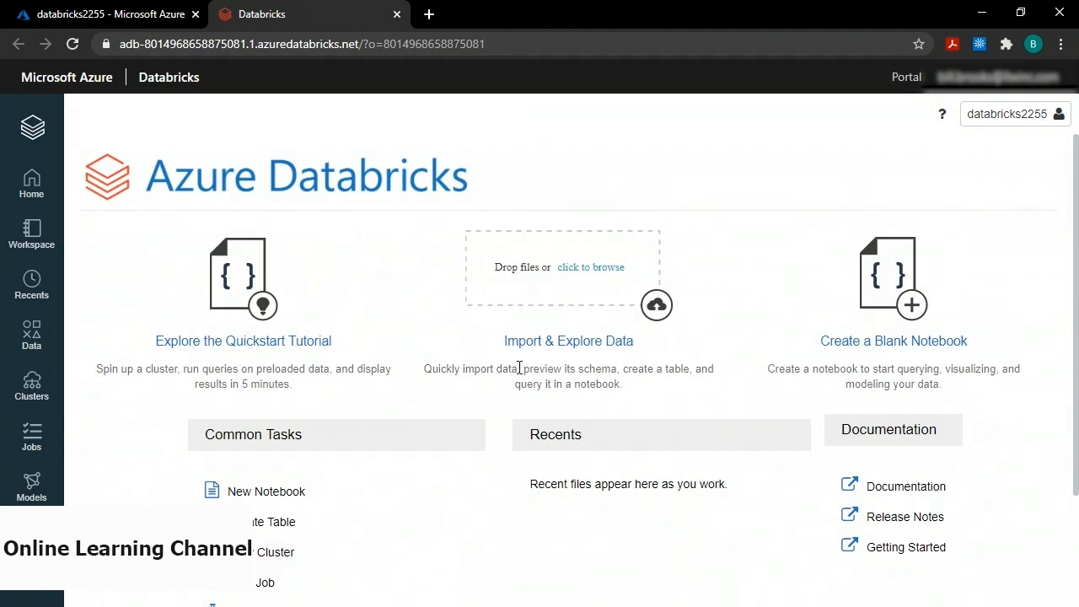
Start a new cluster named demo-cluster in Single Node mode.
{"action": "left_click", "coordinate": [32, 392]}
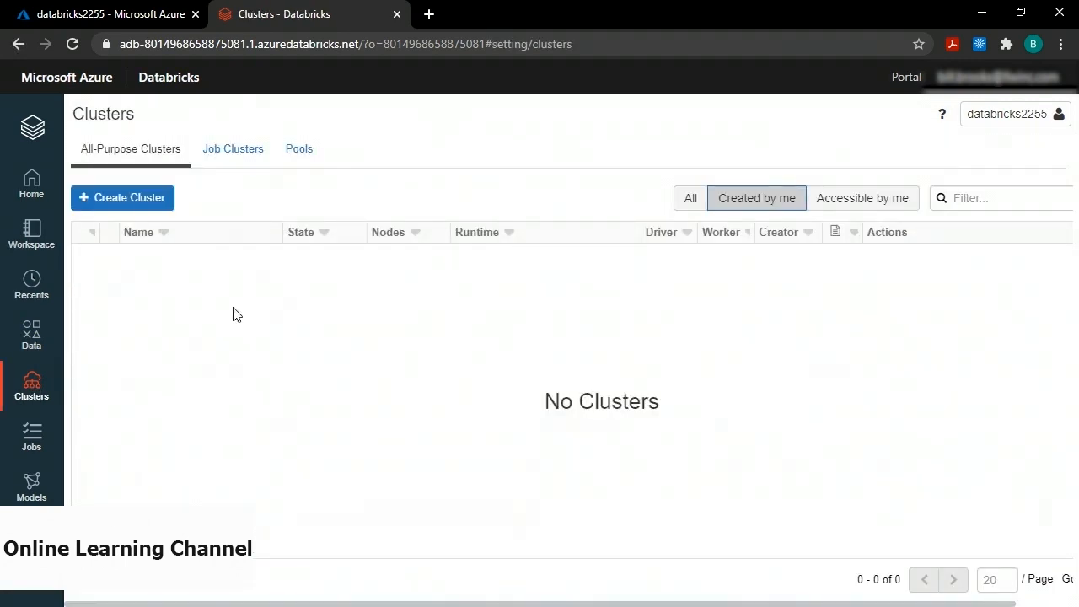
{"action": "left_click", "coordinate": [139, 207]}
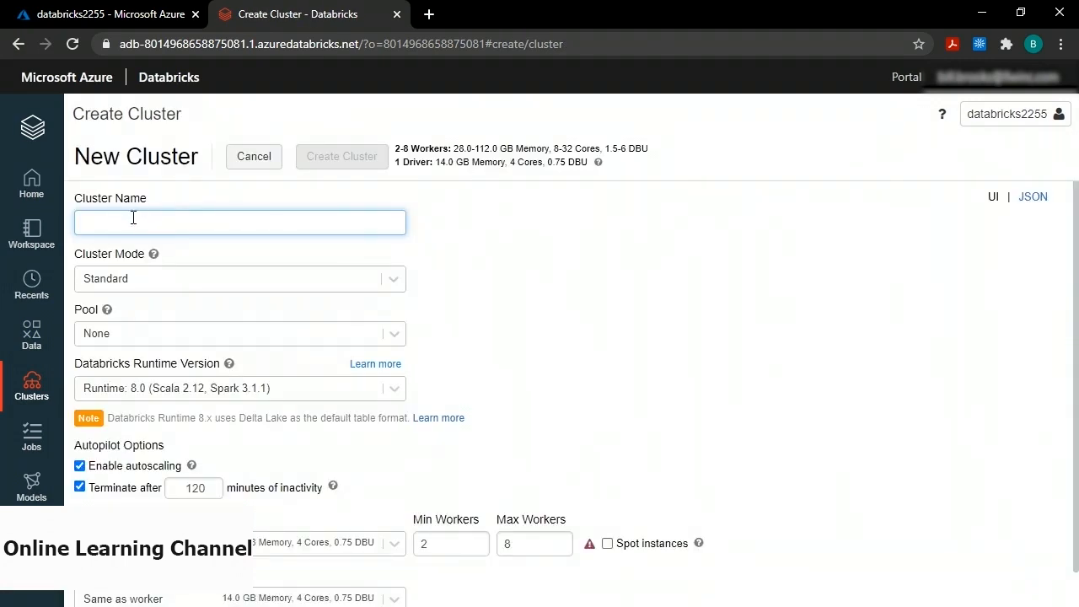
{"action": "left_click", "coordinate": [131, 223]}
{"action": "type", "text": "de"}
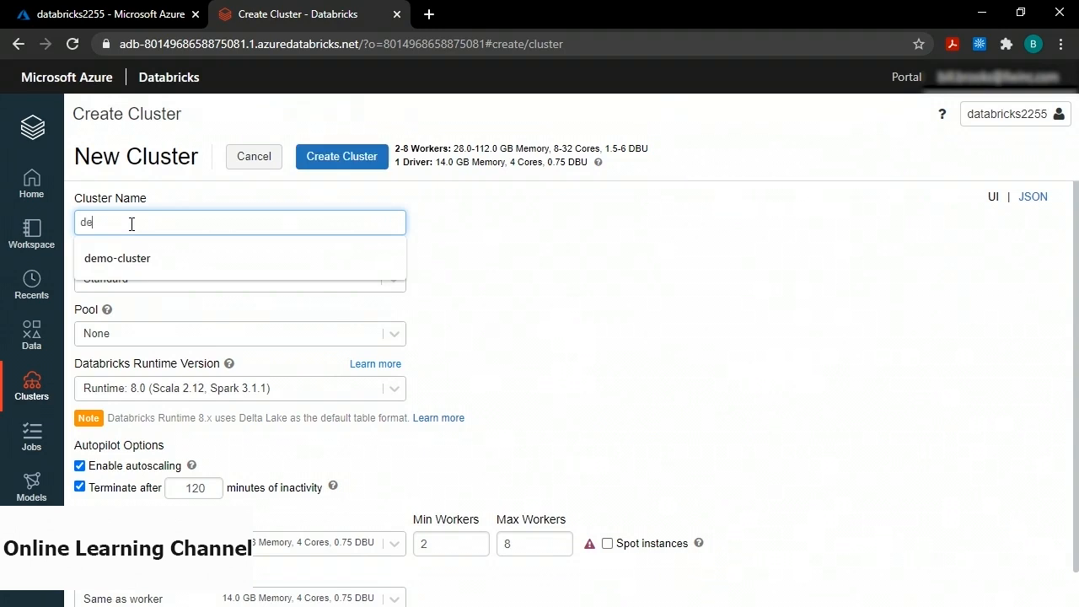
{"action": "type", "text": "mo-cluster"}
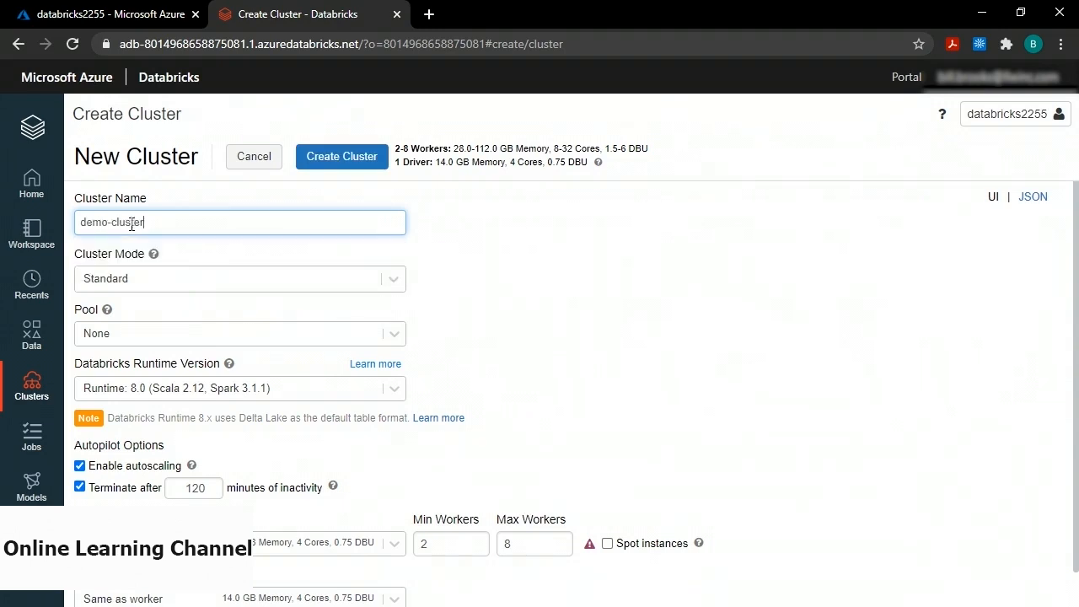
{"action": "left_click", "coordinate": [132, 279]}
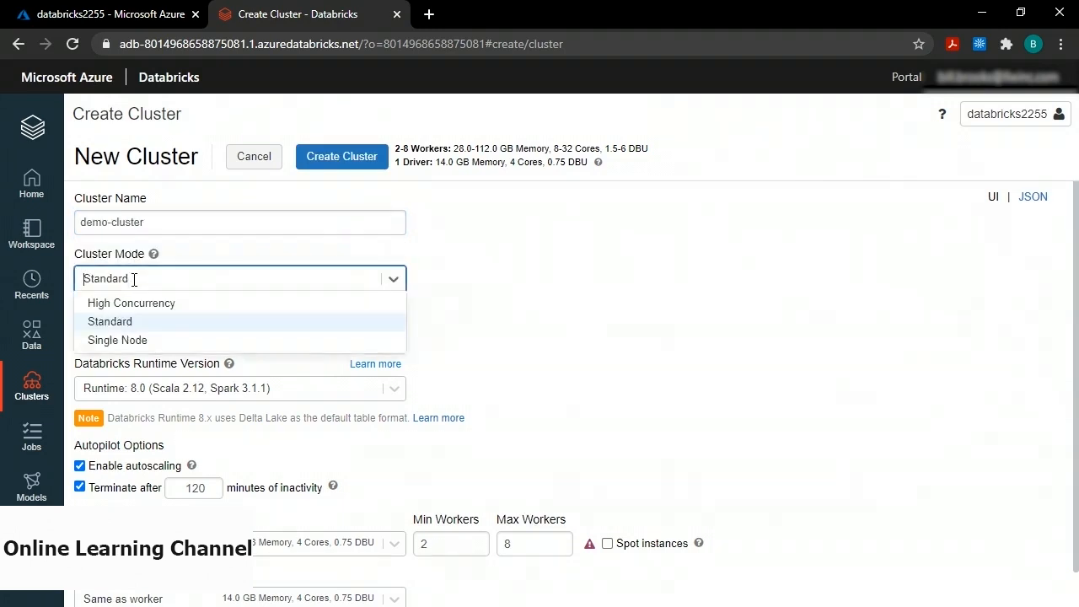
{"action": "left_click", "coordinate": [147, 337]}
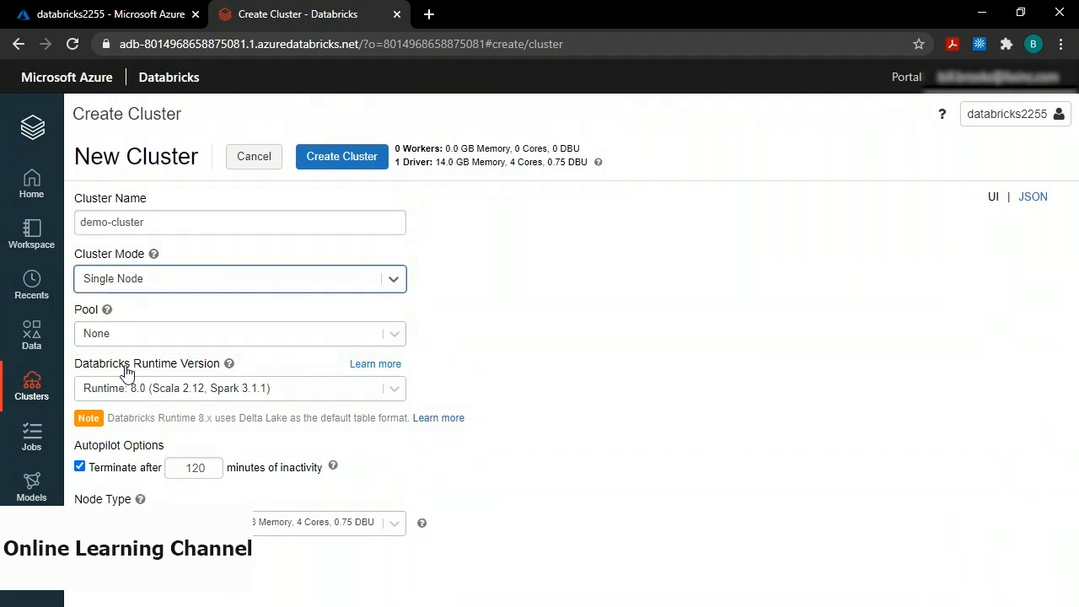
Choose runtime 6.4 (Spark 2.4.5, Scala 2.11) and create the cluster.
{"action": "mouse_move", "coordinate": [228, 364]}
{"action": "left_click", "coordinate": [394, 389]}
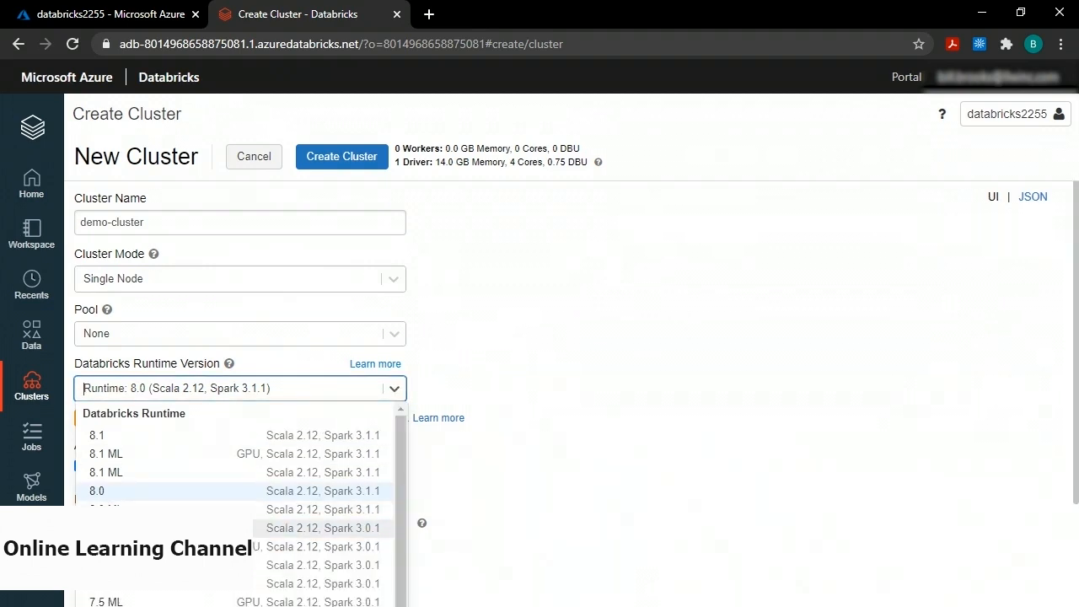
{"action": "scroll", "coordinate": [212, 504], "scroll_direction": "down", "scroll_amount": 3}
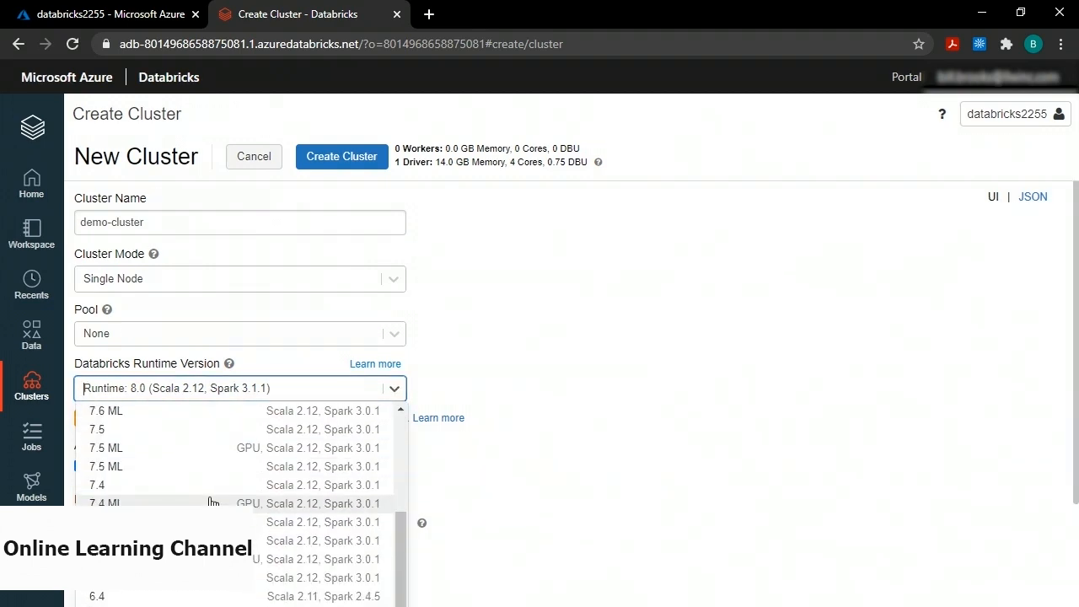
{"action": "left_click", "coordinate": [161, 597]}
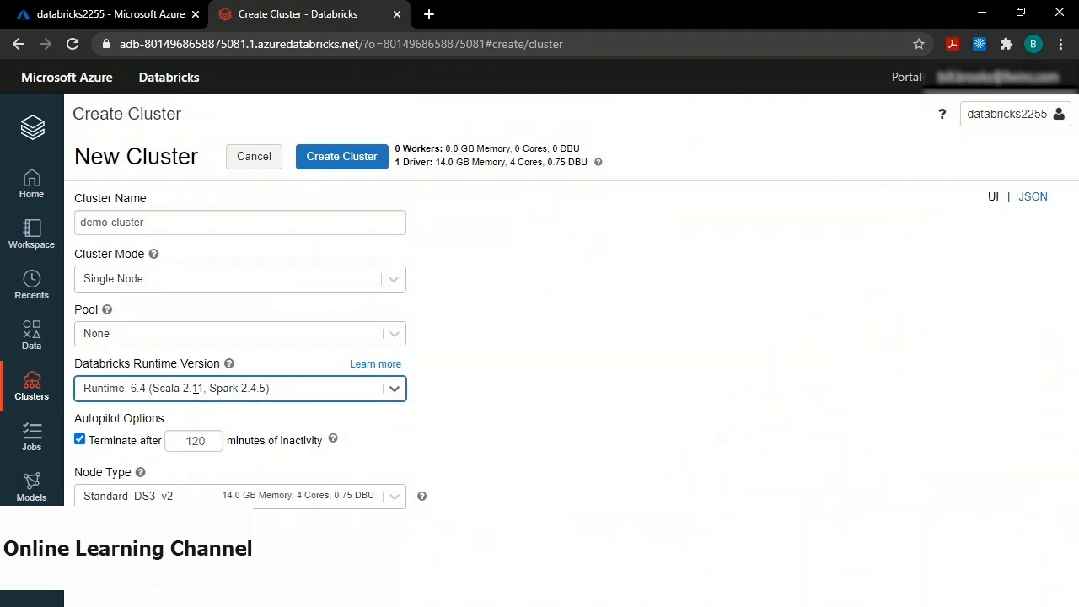
{"action": "left_click", "coordinate": [334, 158]}
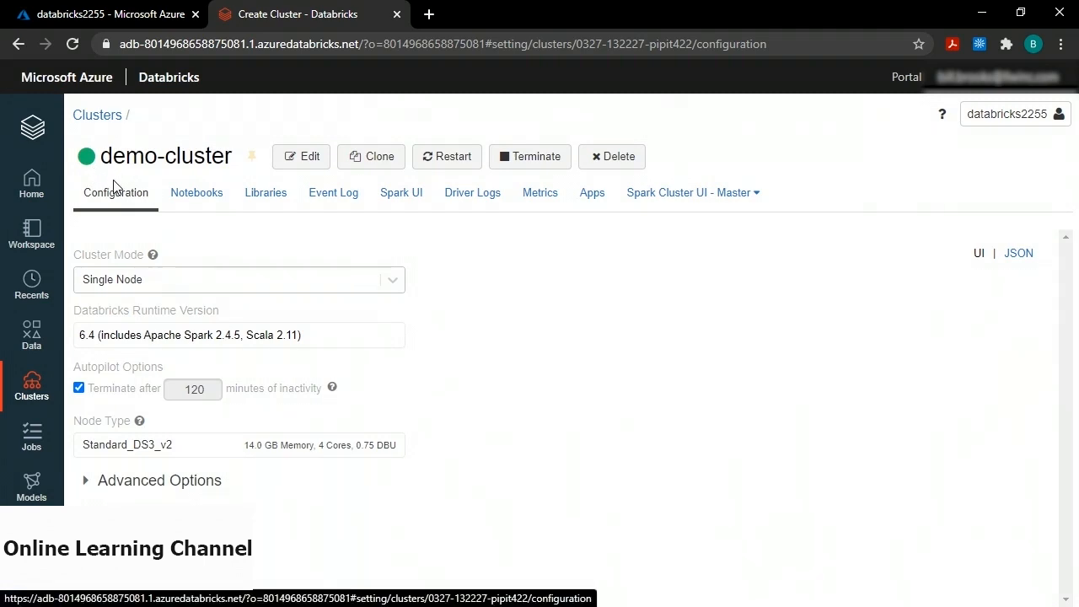
From the Databricks home page, create a new notebook named demo-notebook.
{"action": "left_click", "coordinate": [25, 127]}
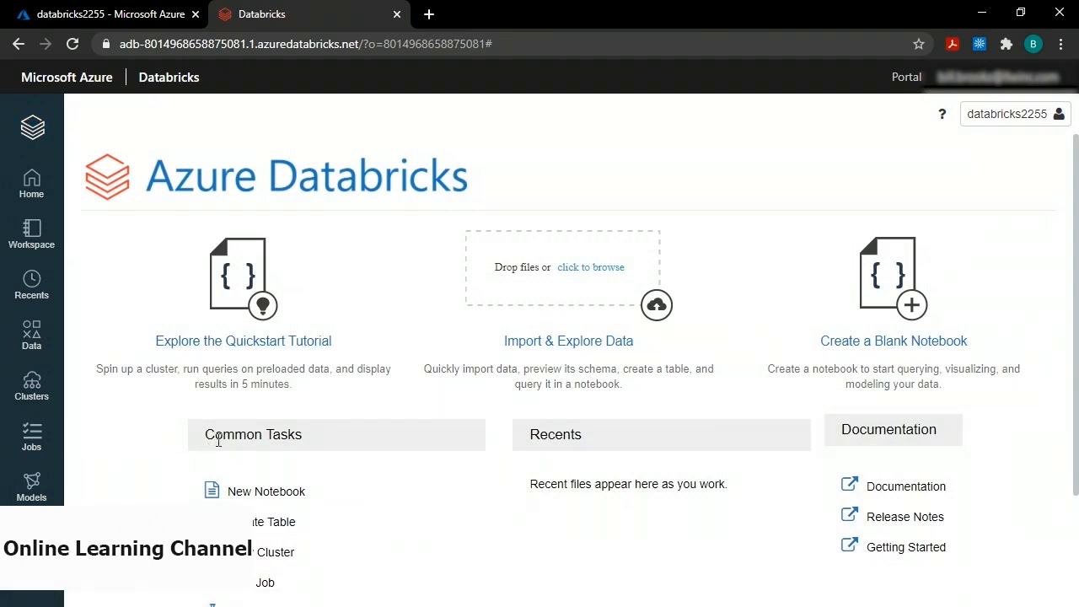
{"action": "left_click", "coordinate": [258, 485]}
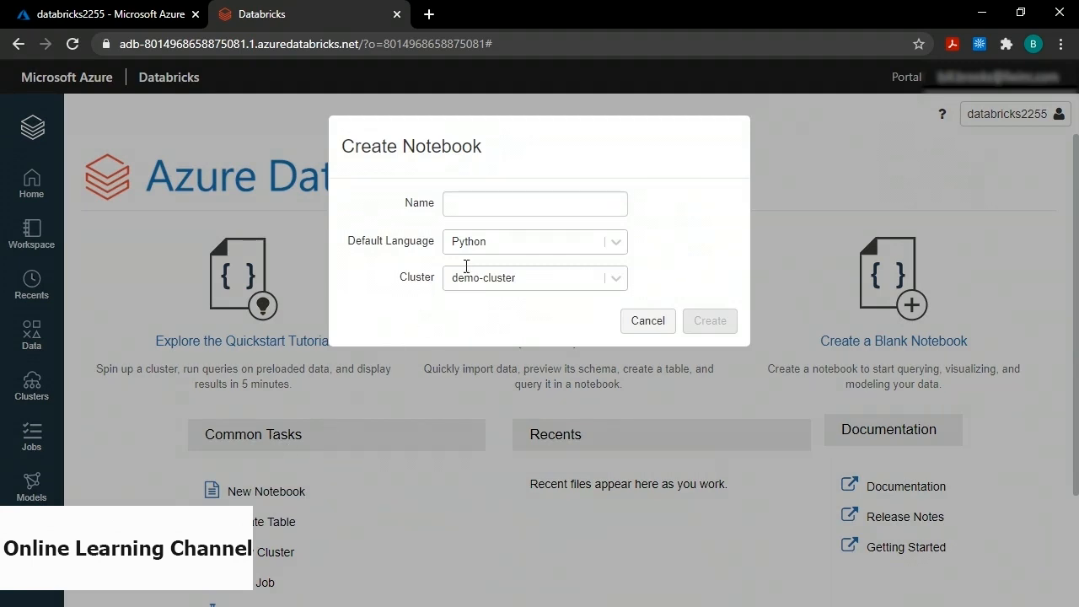
{"action": "left_click", "coordinate": [463, 205]}
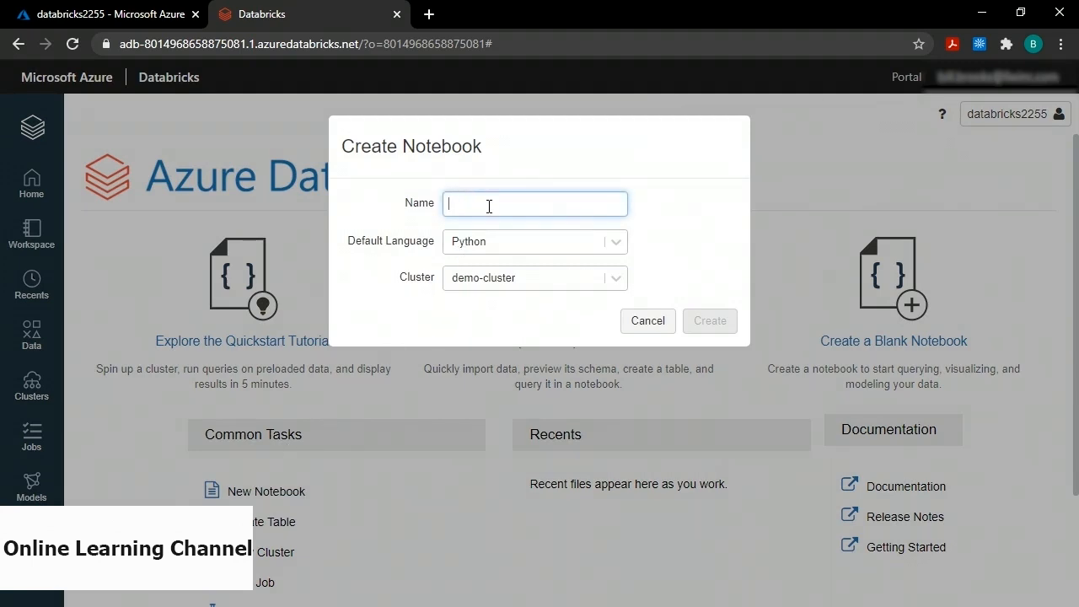
{"action": "type", "text": "demo-n"}
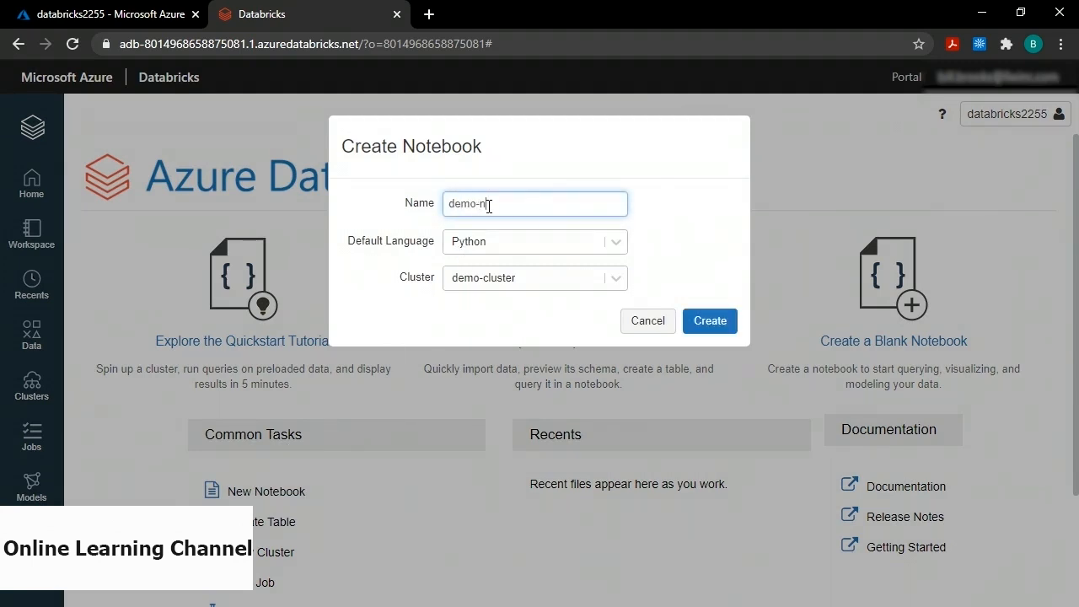
{"action": "type", "text": "otebook"}
{"action": "left_click", "coordinate": [708, 324]}
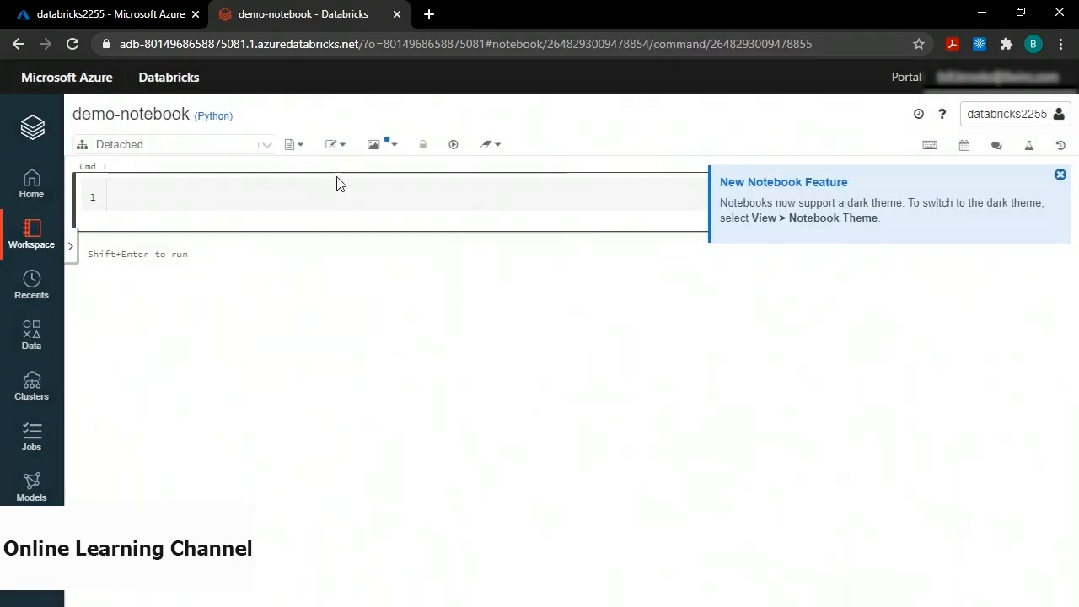
Attach demo-notebook to demo-cluster, confirm clearing its state, and dismiss the dark-theme notice.
{"action": "left_click", "coordinate": [265, 147]}
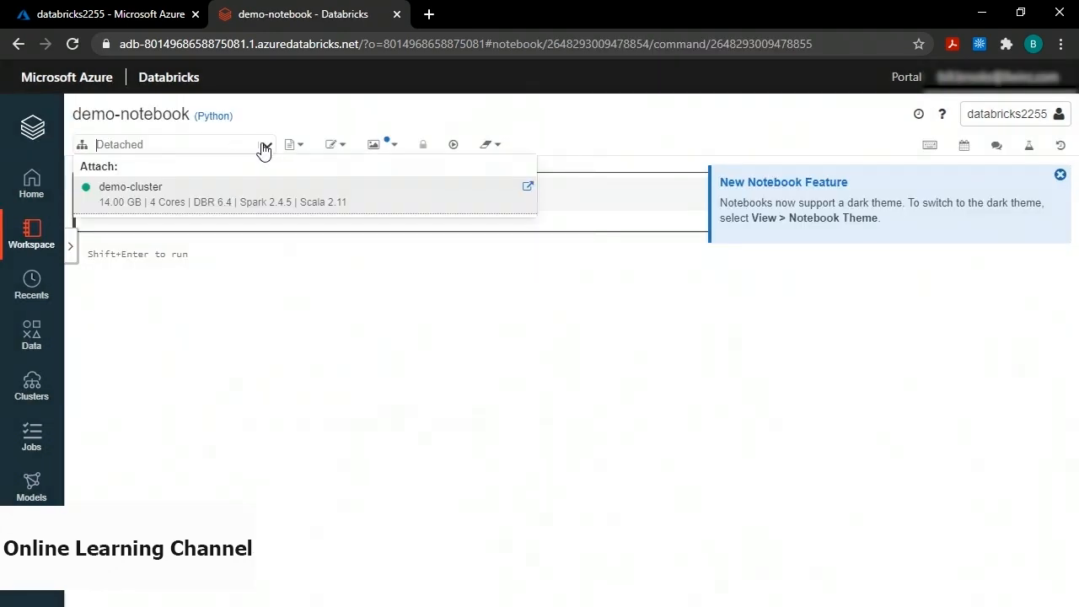
{"action": "left_click", "coordinate": [220, 198]}
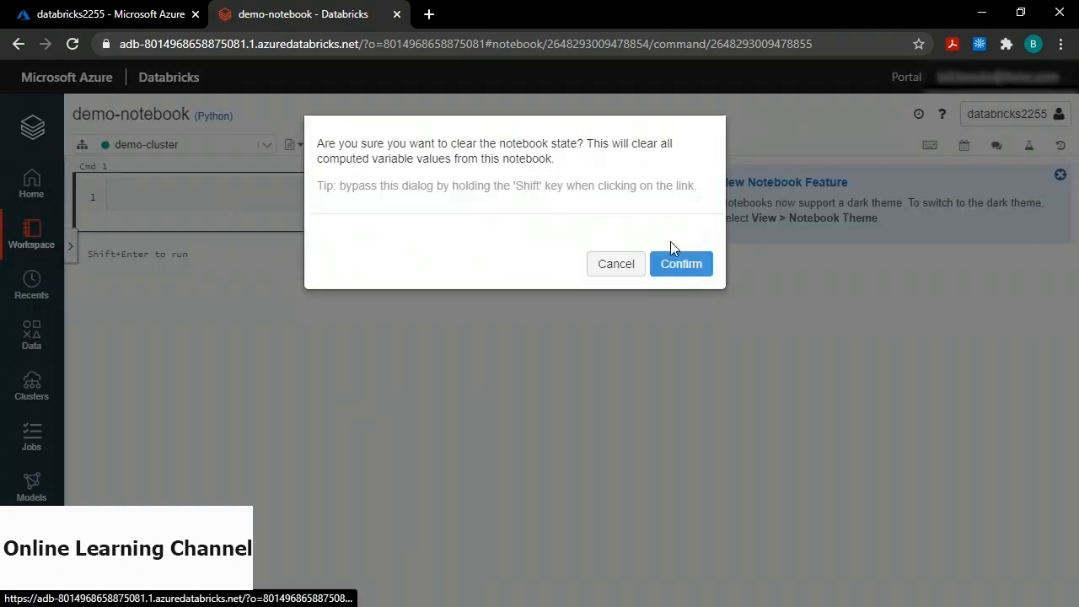
{"action": "left_click", "coordinate": [672, 270]}
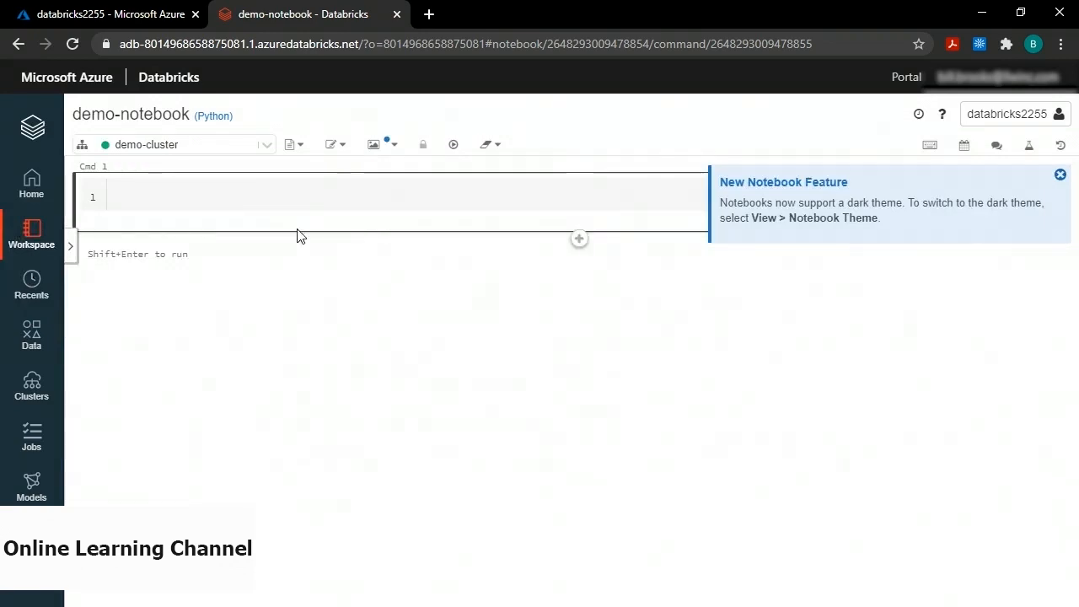
{"action": "mouse_move", "coordinate": [139, 152]}
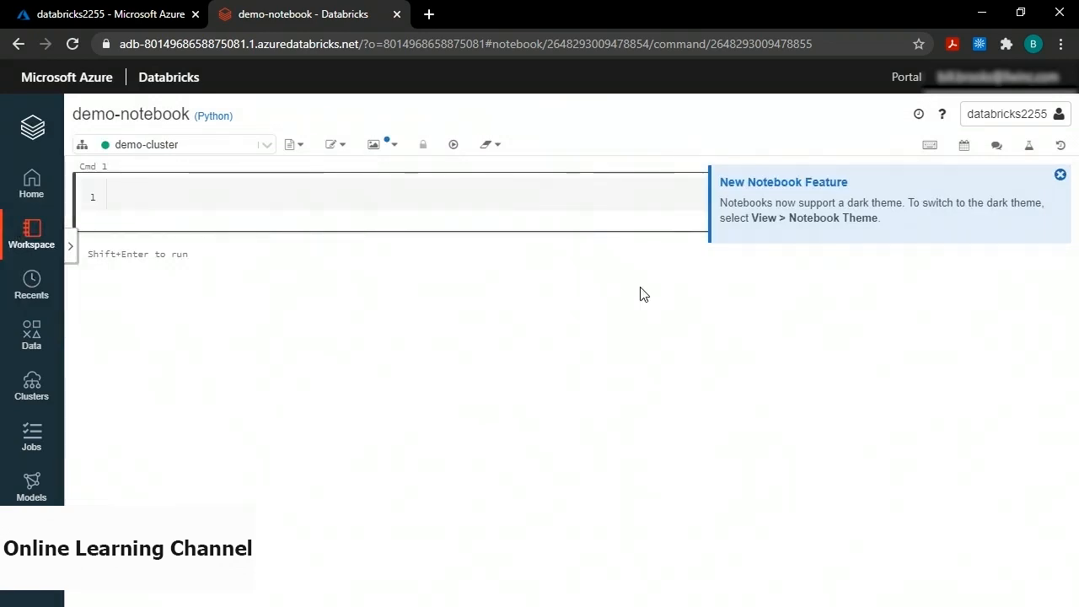
{"action": "left_click", "coordinate": [1060, 175]}
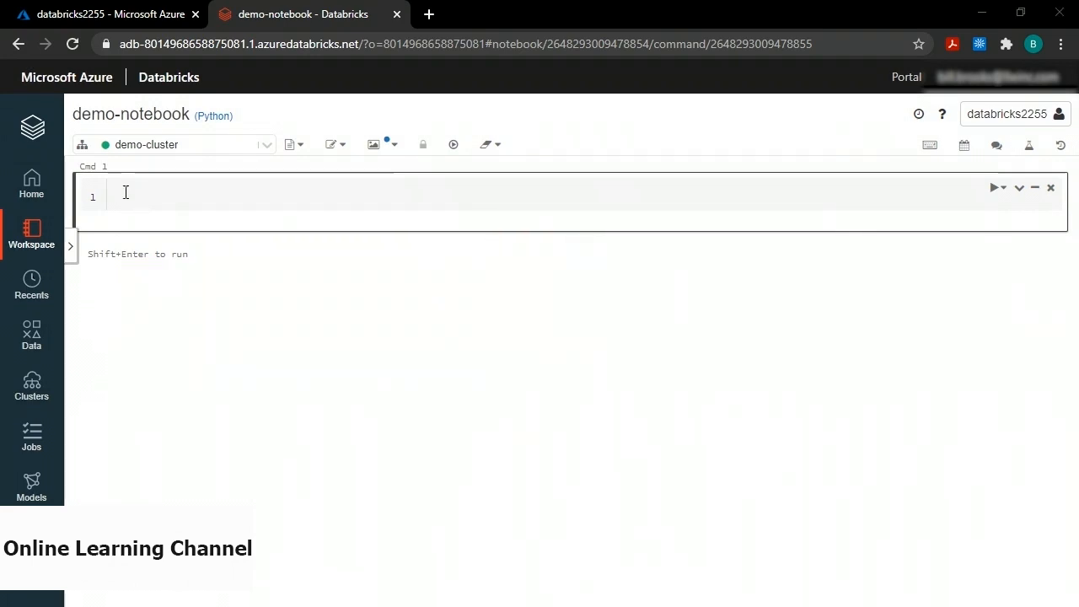
Paste the connection dictionary with blank endpoint, key, database and collection into the first cell.
{"action": "left_click", "coordinate": [176, 194]}
{"action": "type", "text": "connection = {   \"Endpoint\" : \"\",   \"Masterkey\" : \"\",   \"Database\" : \"\",    \"Collection\": \"\",   \"query_custom\" : \"SELECT * FROM c\" }"}
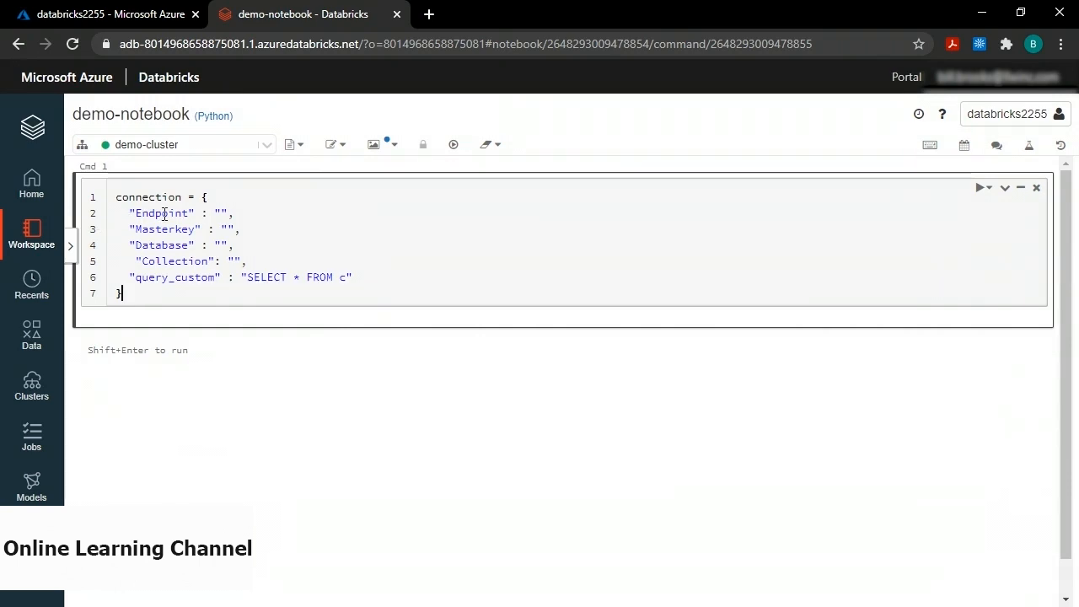
{"action": "left_click", "coordinate": [118, 14]}
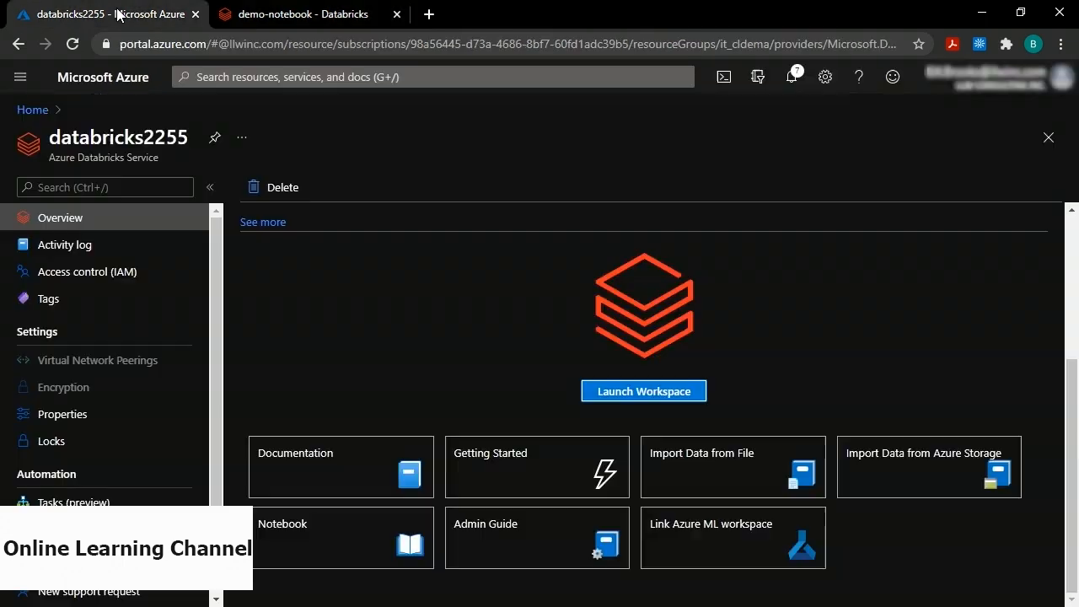
Copy the URI from the cosmosdb2255 Cosmos DB account overview.
{"action": "left_click", "coordinate": [32, 108]}
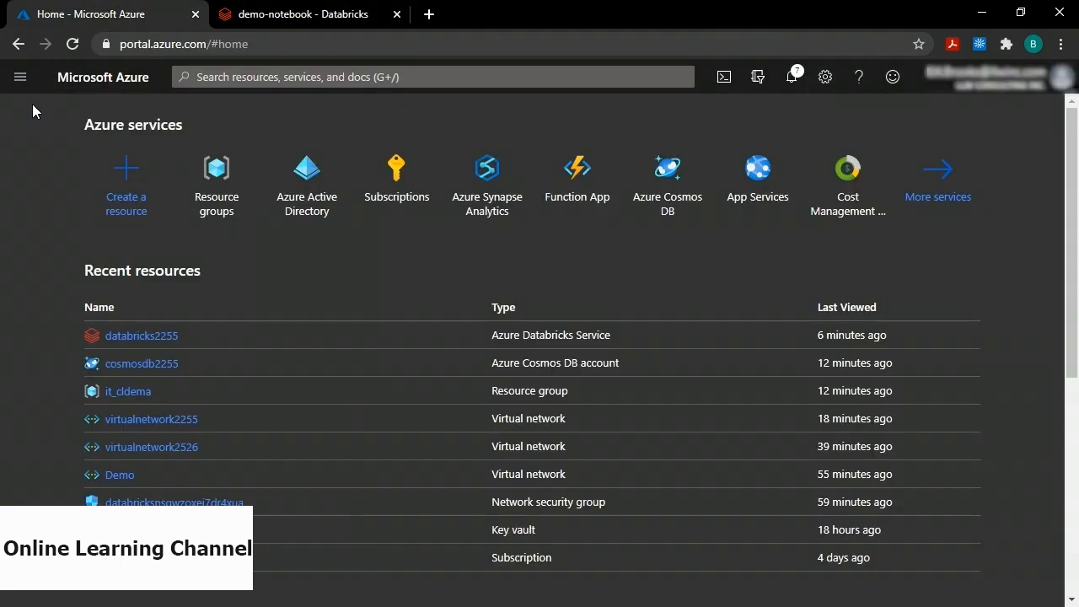
{"action": "left_click", "coordinate": [143, 364]}
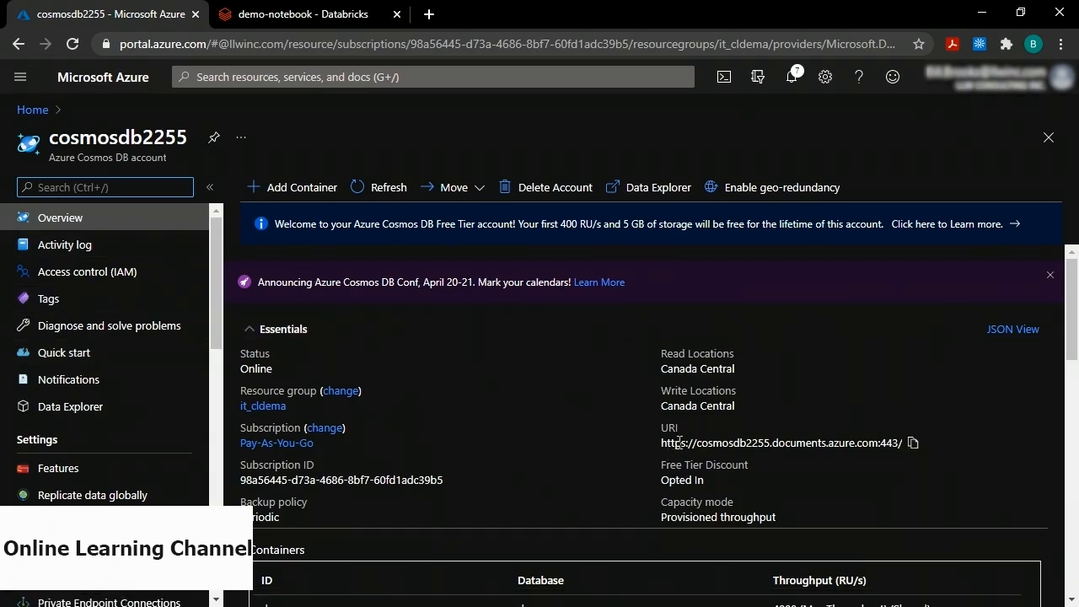
{"action": "left_click", "coordinate": [915, 447]}
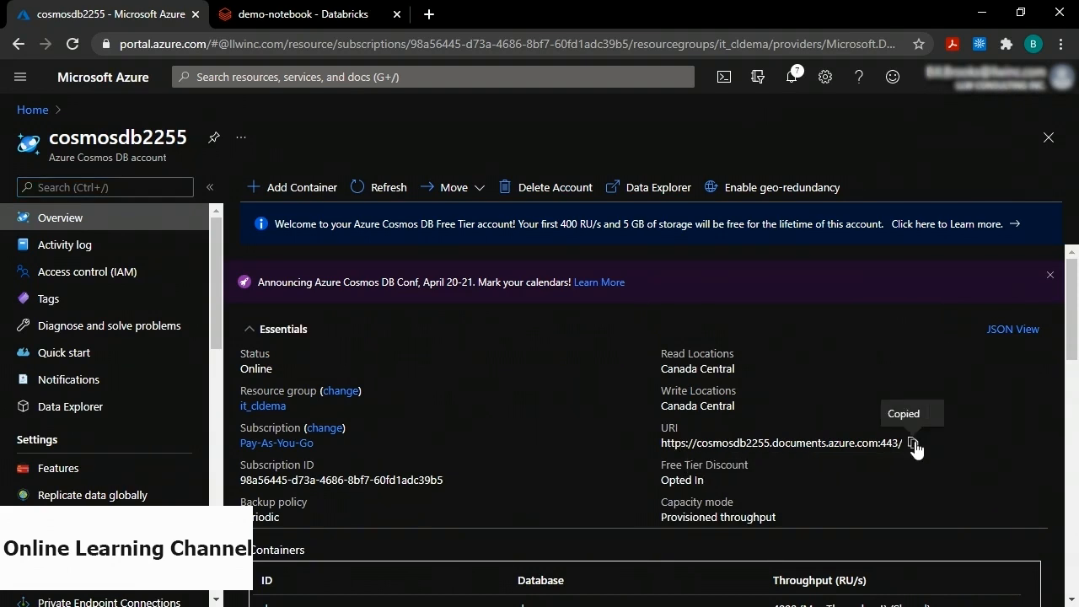
{"action": "left_click", "coordinate": [314, 15]}
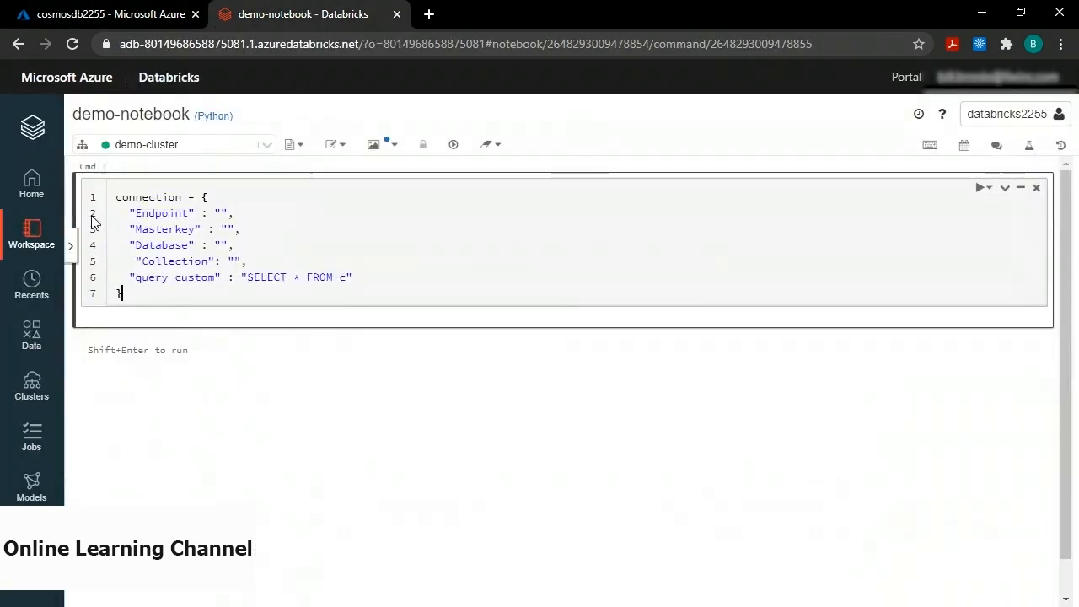
{"action": "left_click", "coordinate": [220, 212]}
{"action": "key", "text": "ctrl+v"}
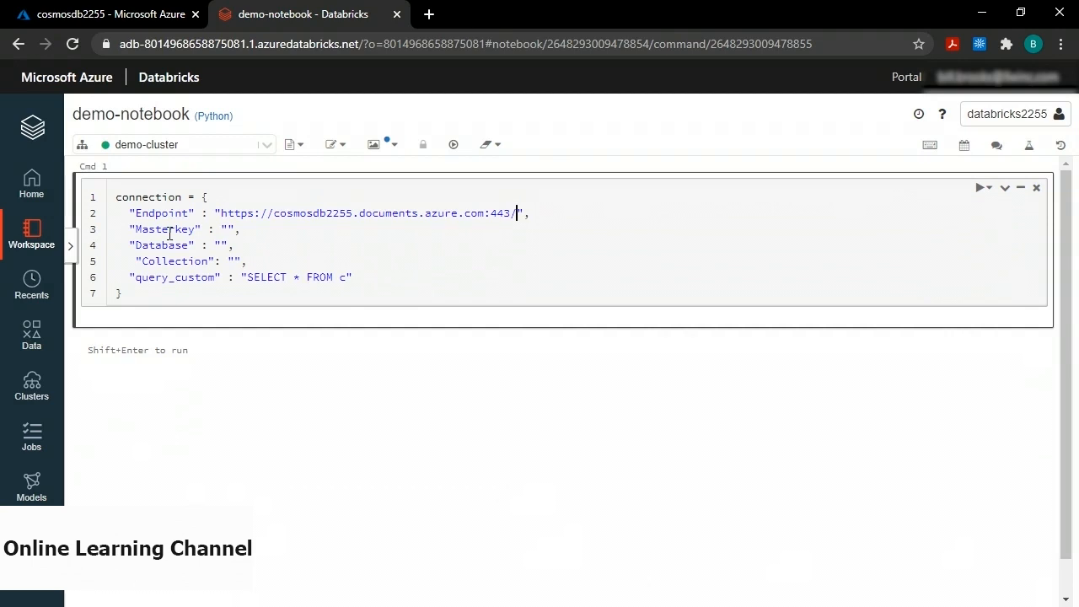
{"action": "left_click", "coordinate": [124, 16]}
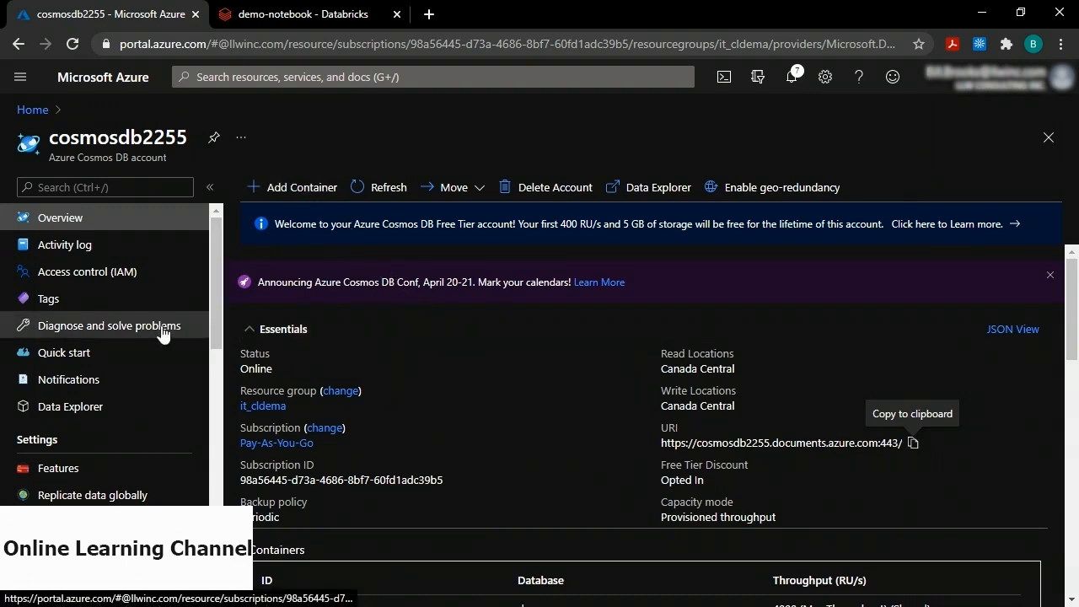
Copy the PRIMARY KEY from the cosmosdb2255 account's Keys page.
{"action": "scroll", "coordinate": [162, 334], "scroll_direction": "down", "scroll_amount": 4}
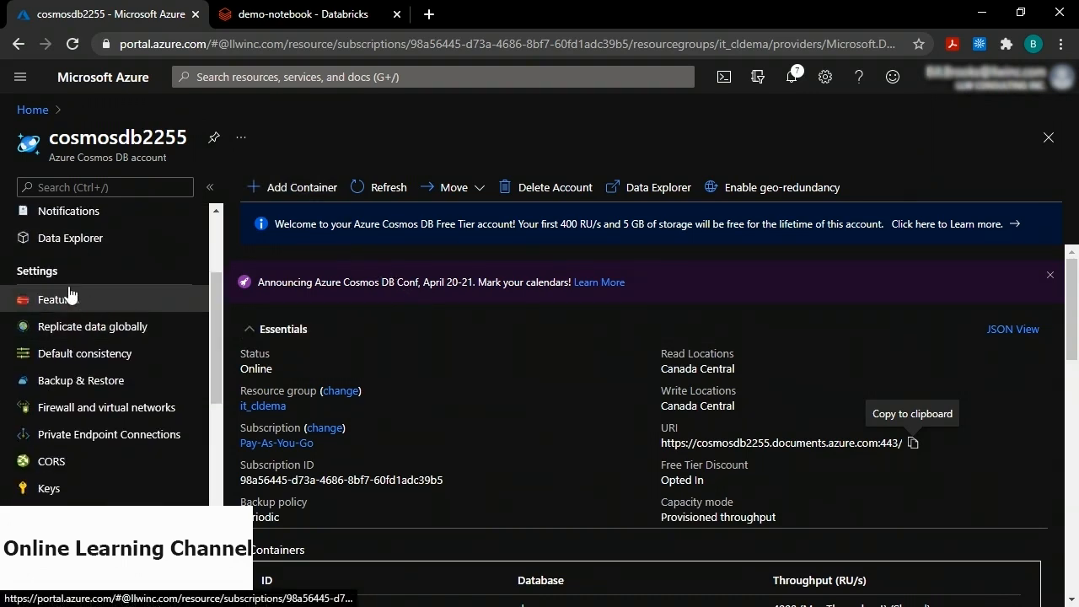
{"action": "left_click", "coordinate": [57, 492]}
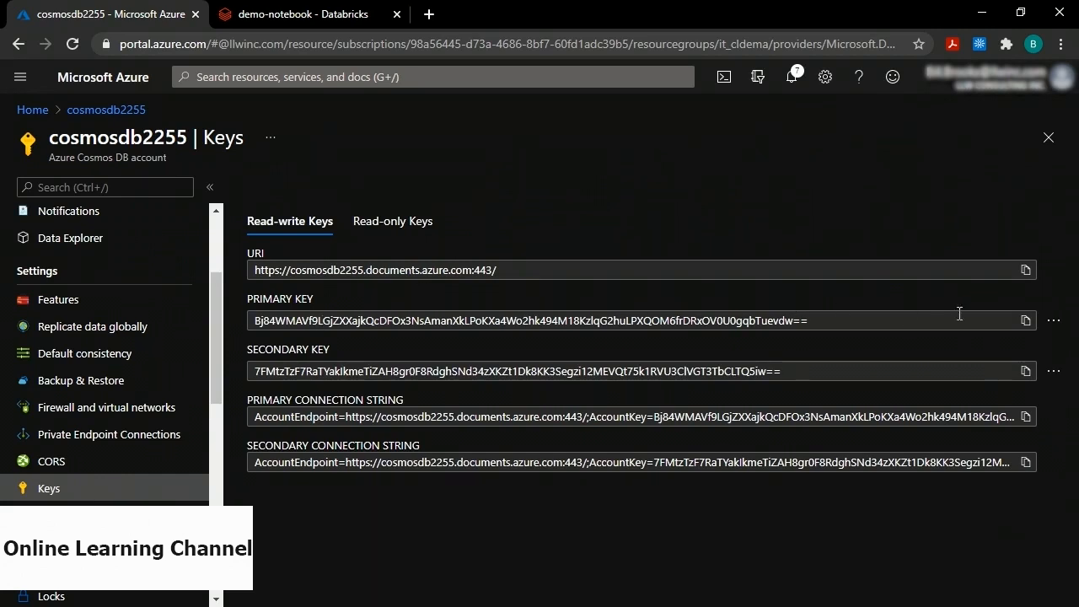
{"action": "left_click", "coordinate": [1025, 321]}
{"action": "left_click", "coordinate": [301, 14]}
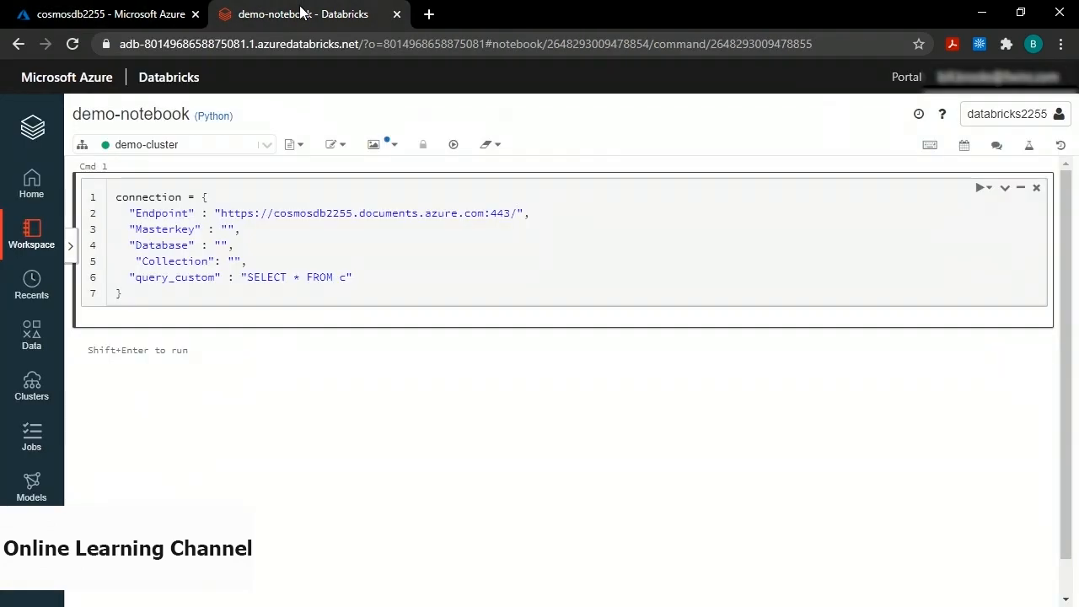
Paste the primary key as Masterkey and set Database and Collection to demo.
{"action": "left_click", "coordinate": [229, 229]}
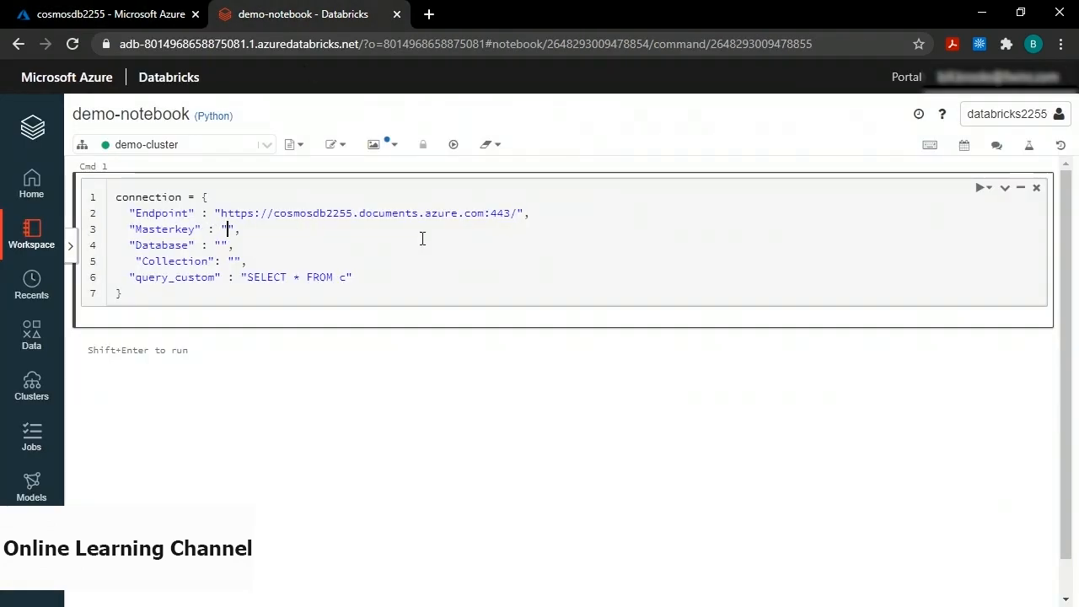
{"action": "key", "text": "ctrl+v"}
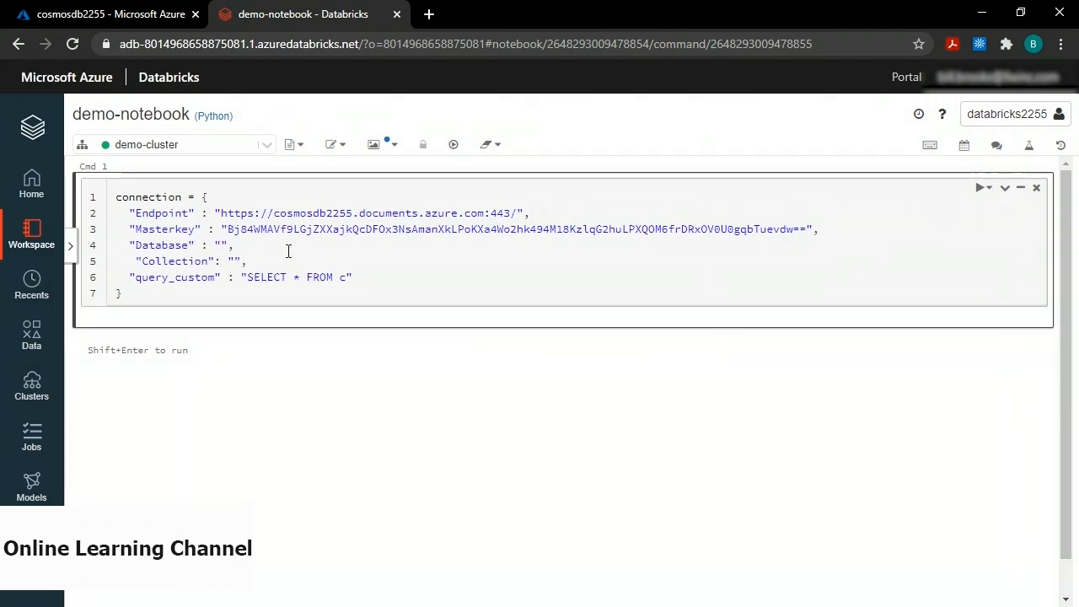
{"action": "type", "text": "demo"}
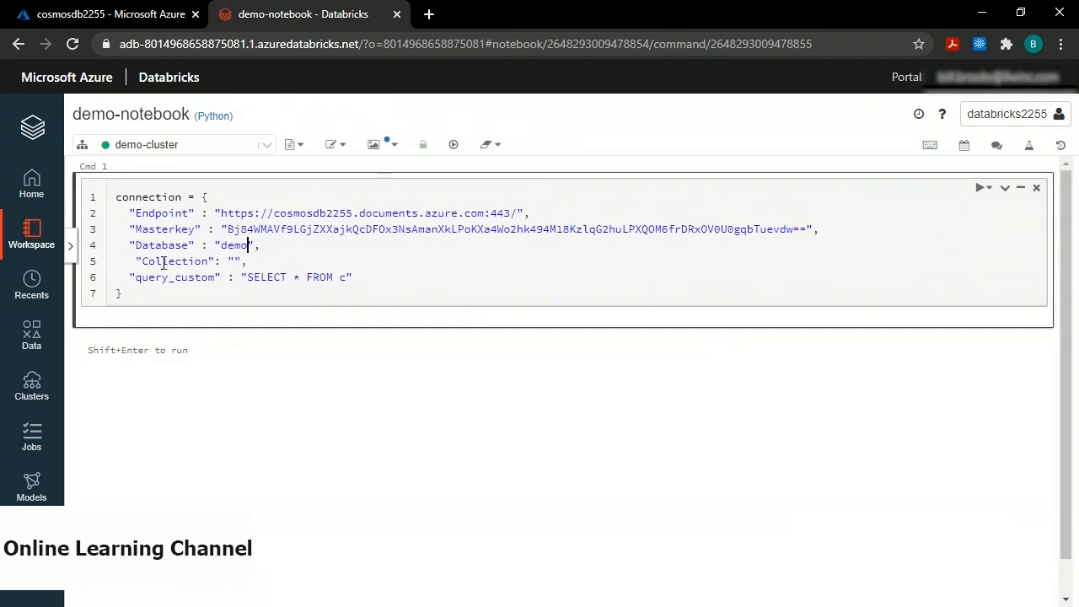
{"action": "left_click", "coordinate": [235, 261]}
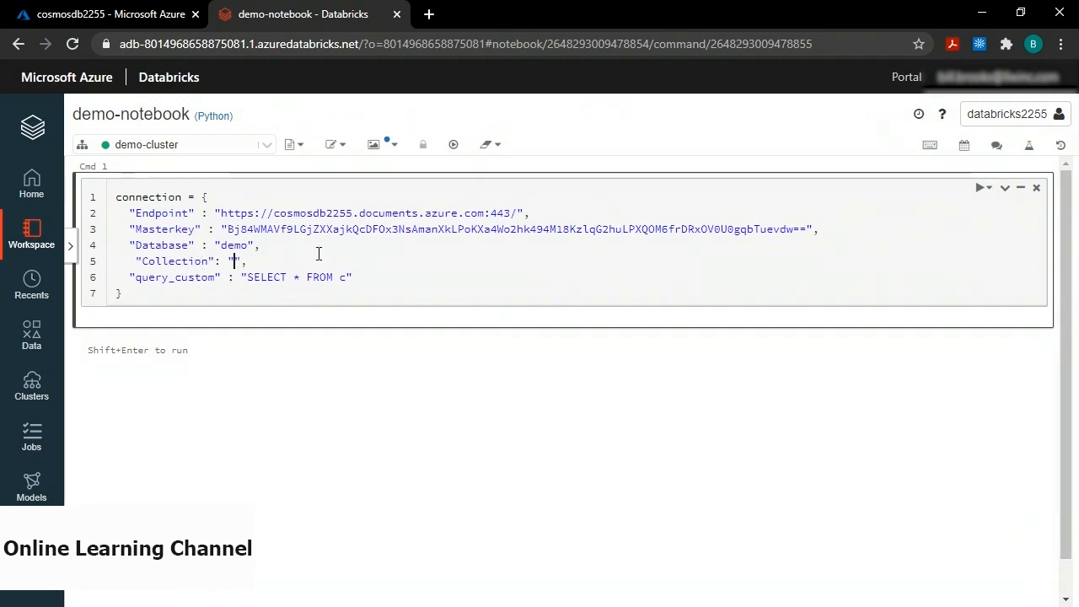
{"action": "type", "text": "demo"}
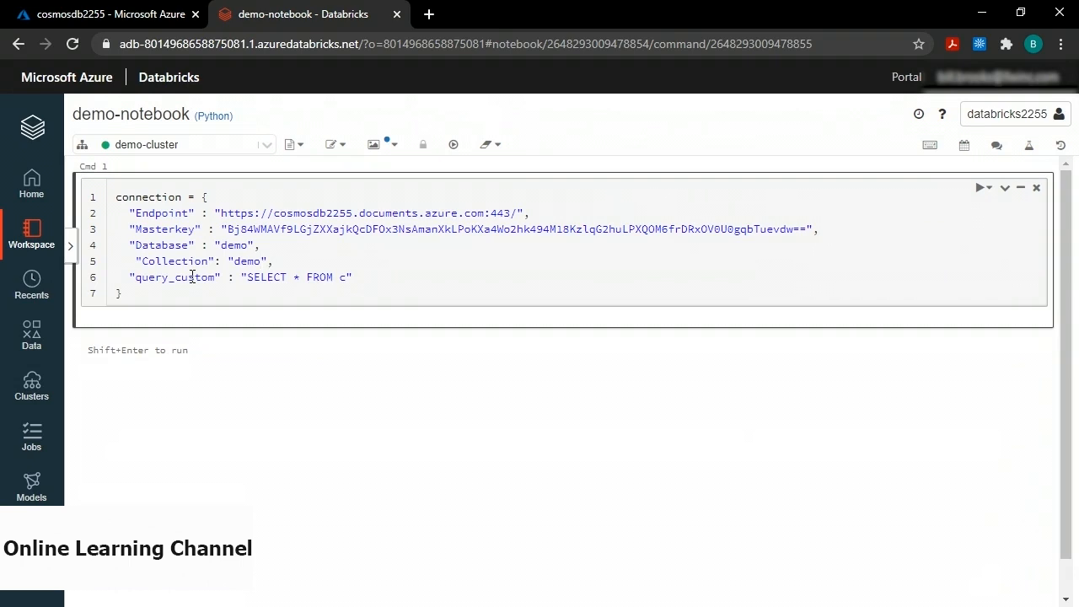
Highlight the SELECT * FROM c query, then run the connection cell.
{"action": "left_click", "coordinate": [245, 276]}
{"action": "left_click_drag", "start_coordinate": [246, 277], "coordinate": [345, 277]}
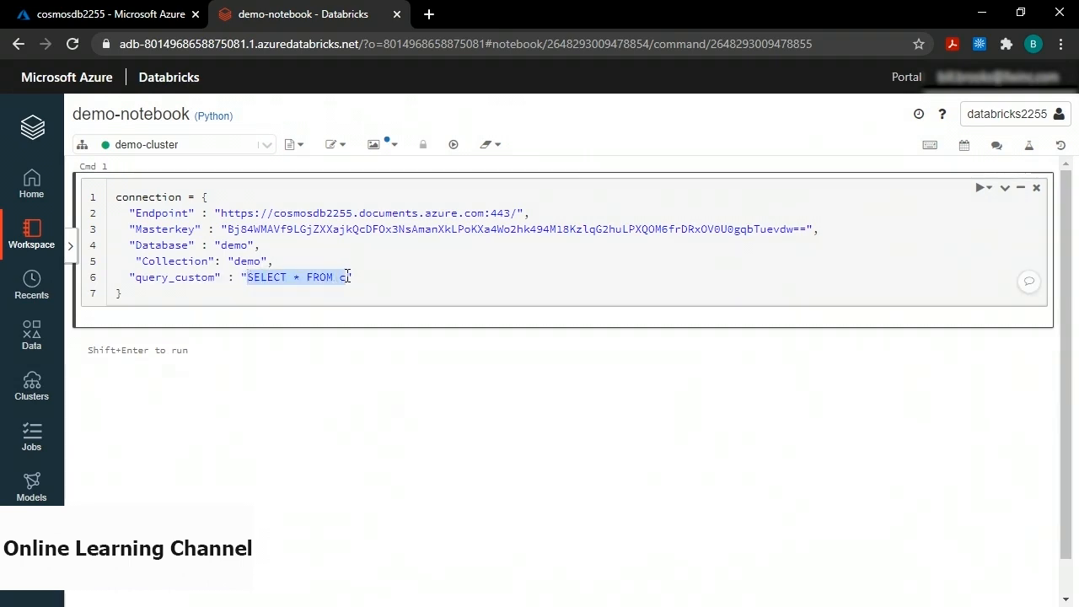
{"action": "left_click", "coordinate": [397, 265]}
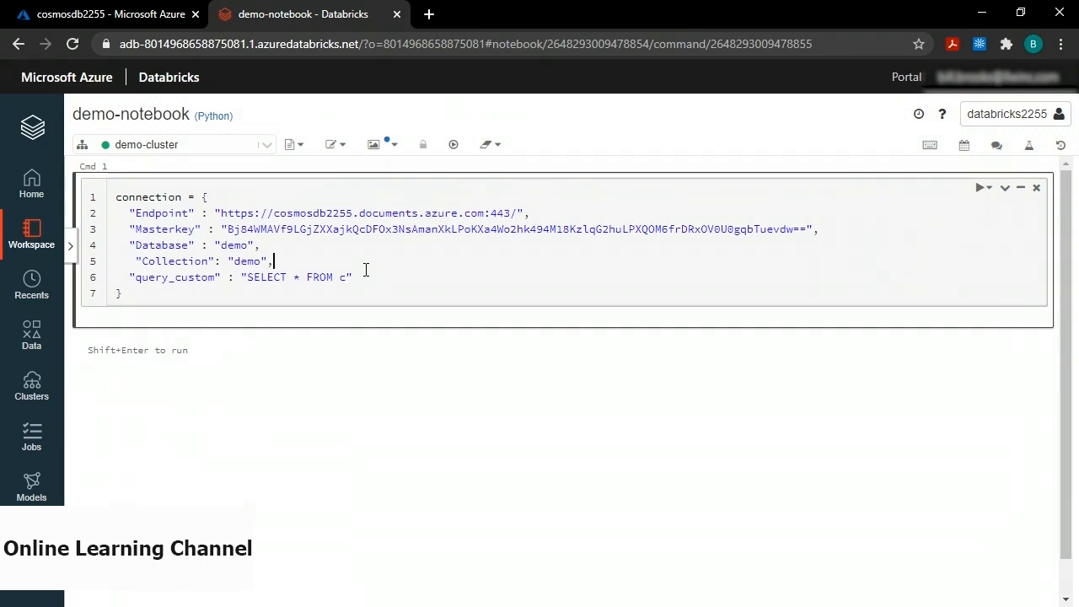
{"action": "key", "text": "shift+Return"}
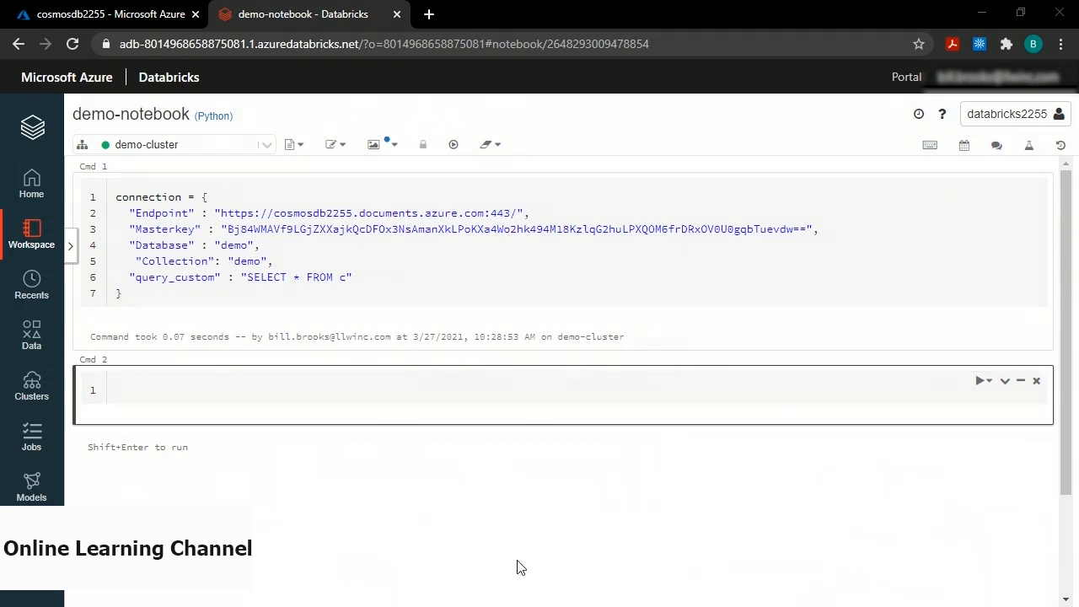
Paste the spark.read Cosmos DB code creating temp view cosmosdata into the second cell.
{"action": "left_click", "coordinate": [151, 390]}
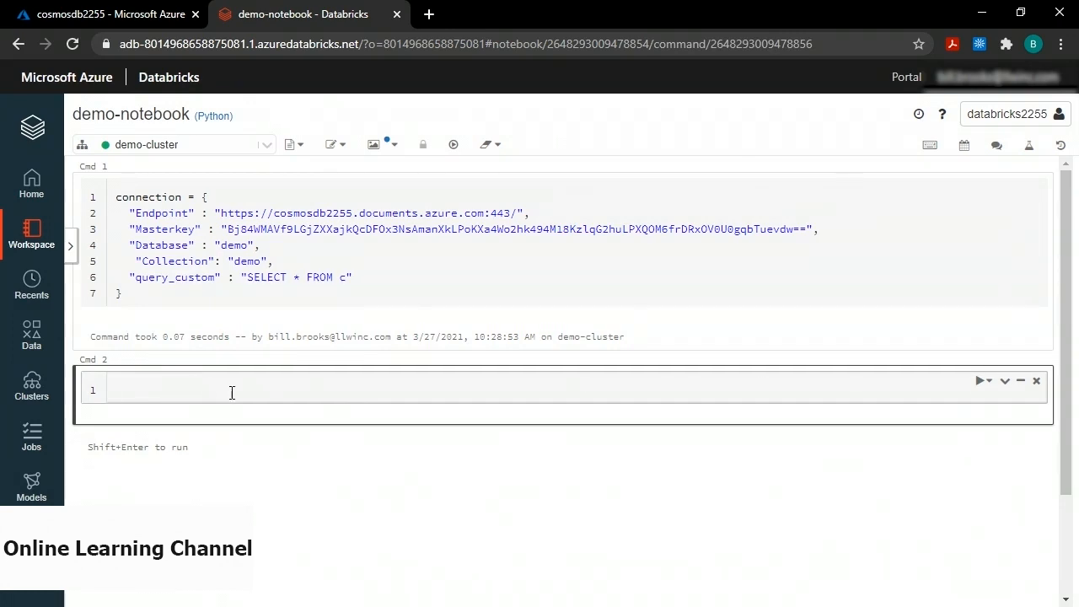
{"action": "key", "text": "ctrl+v"}
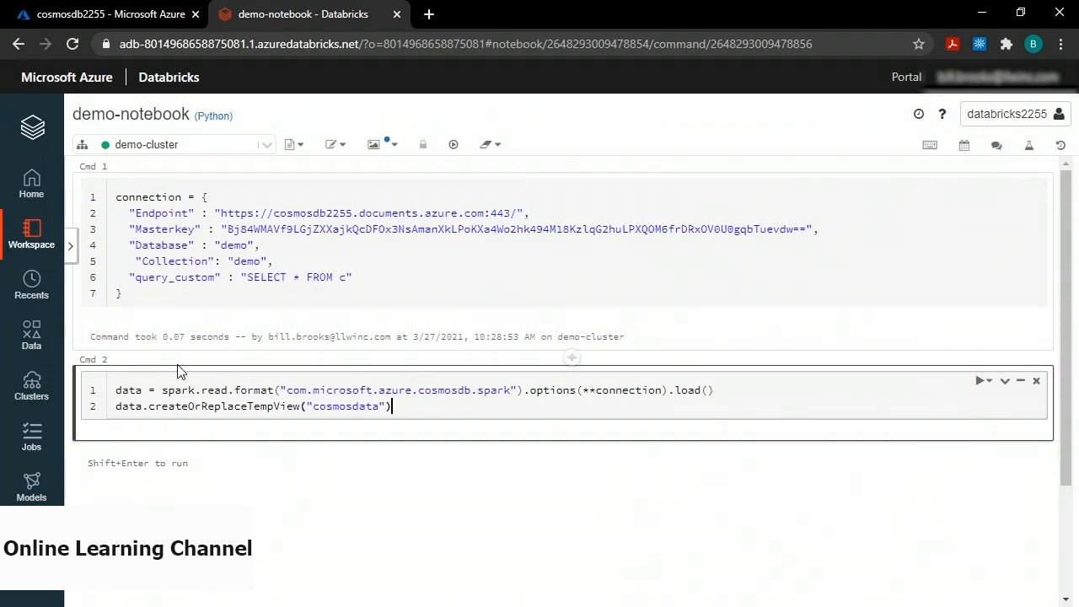
{"action": "left_click", "coordinate": [29, 389]}
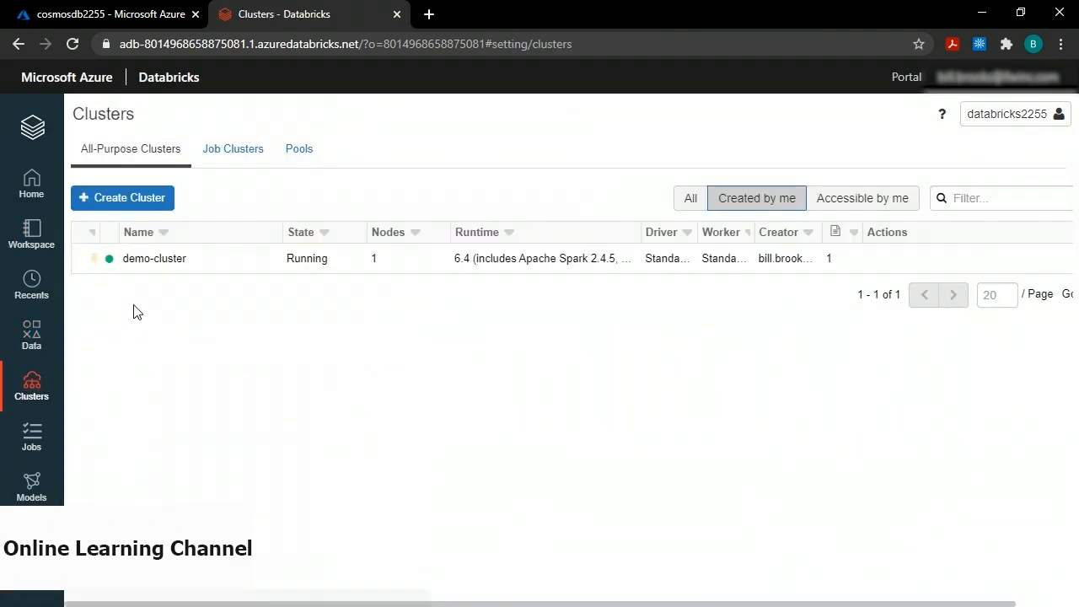
Upload the azure-cosmosdb-spark 2.4.0 uber jar from it_cldema_15_enus_07 as a demo-cluster library and install it.
{"action": "left_click", "coordinate": [155, 258]}
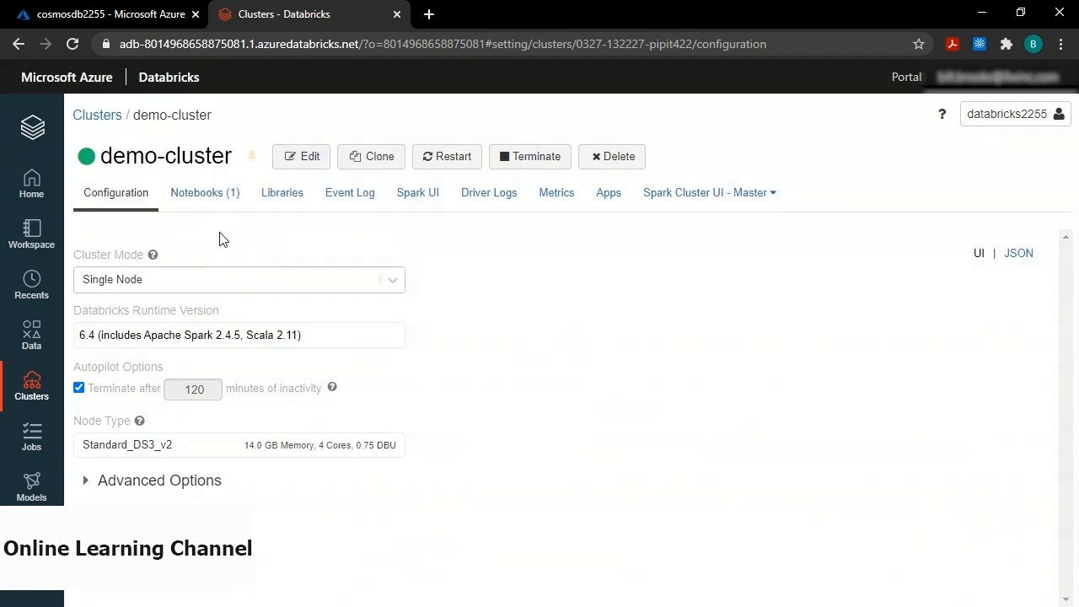
{"action": "left_click", "coordinate": [281, 195]}
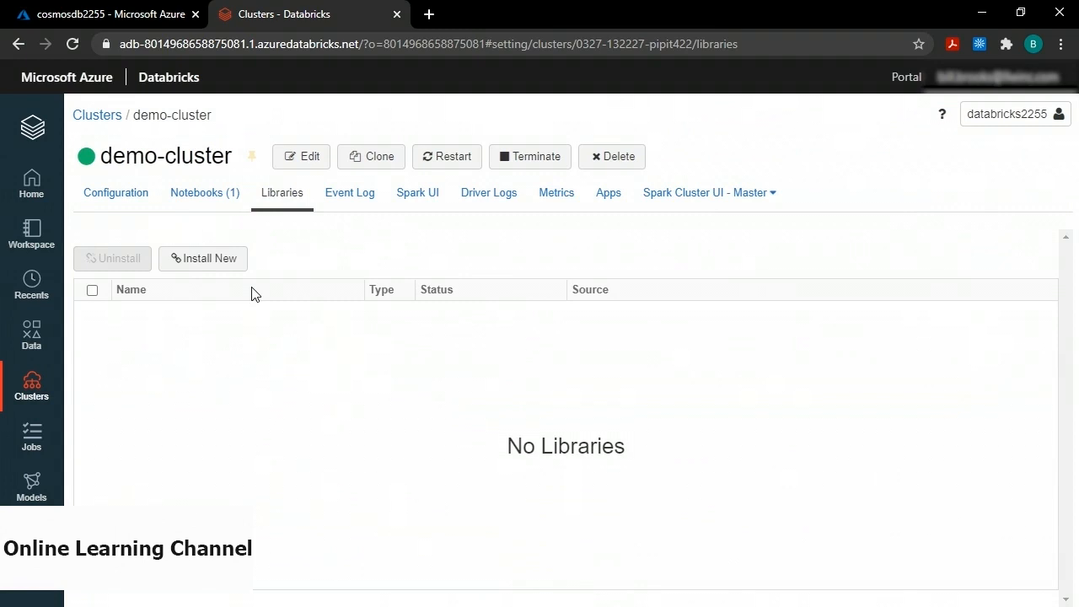
{"action": "left_click", "coordinate": [208, 260]}
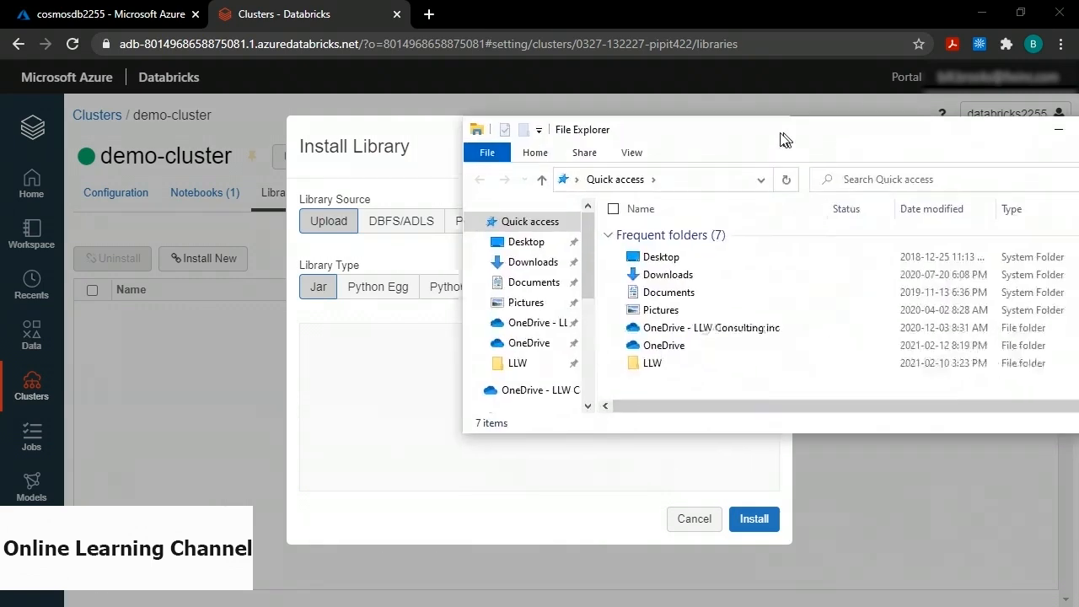
{"action": "left_click", "coordinate": [477, 320]}
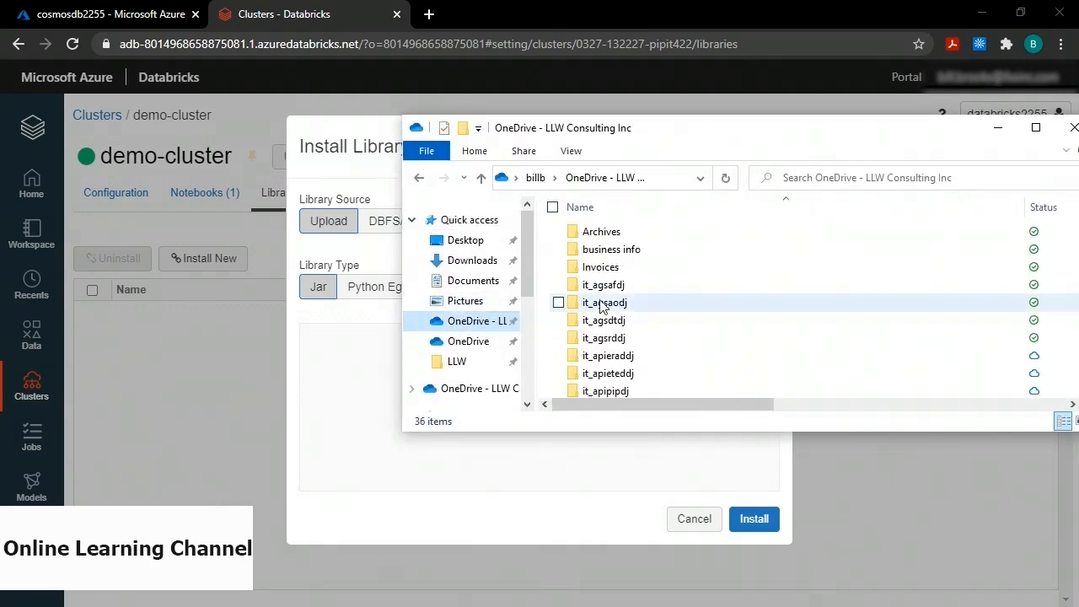
{"action": "double_click", "coordinate": [650, 316]}
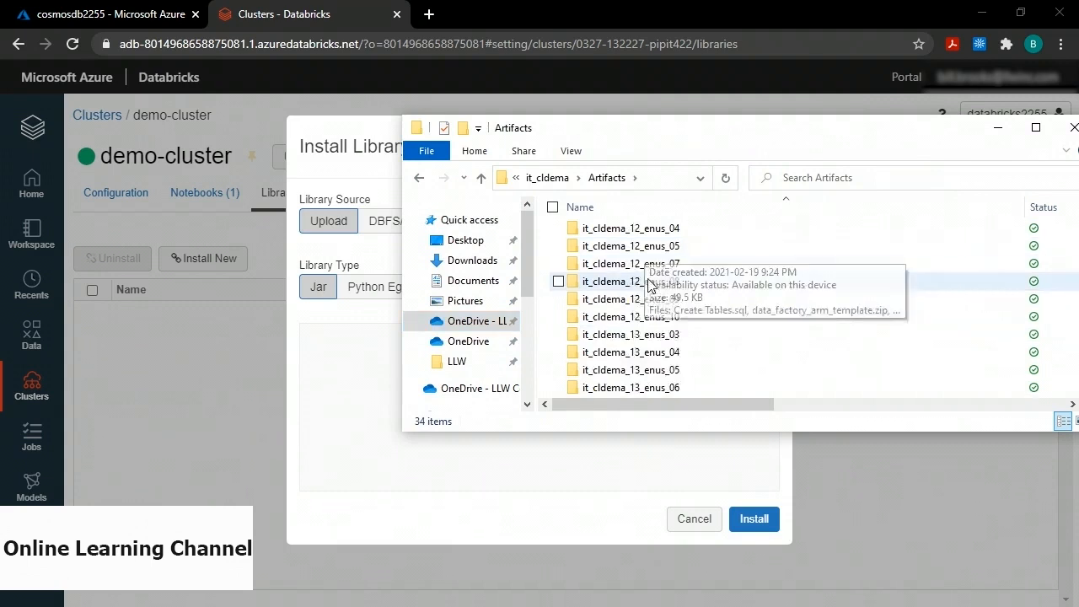
{"action": "double_click", "coordinate": [632, 387]}
{"action": "left_click_drag", "start_coordinate": [684, 137], "coordinate": [900, 160]}
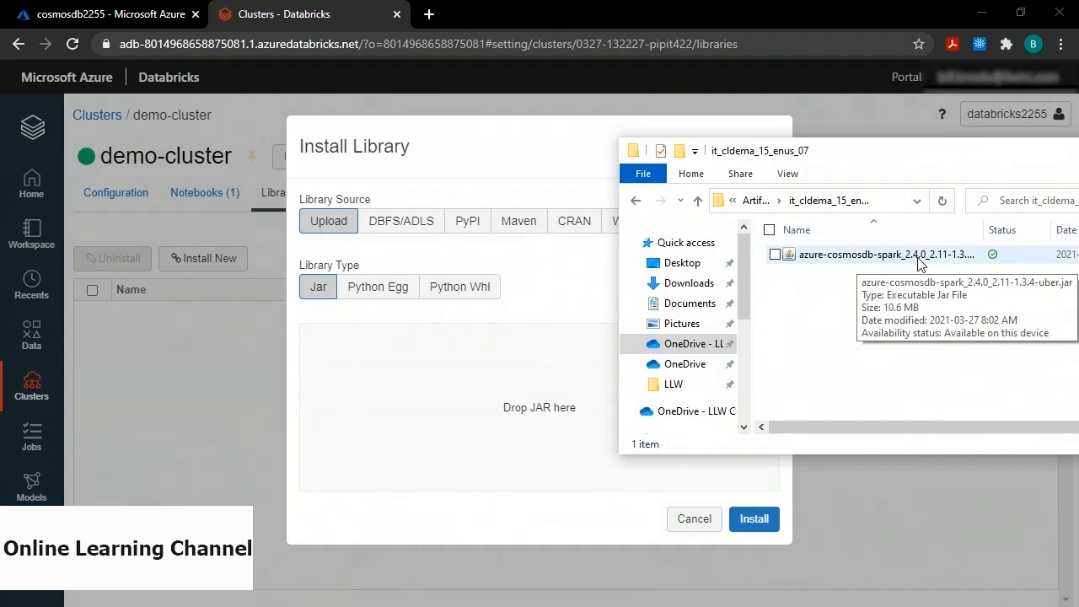
{"action": "left_click_drag", "start_coordinate": [919, 263], "coordinate": [495, 403]}
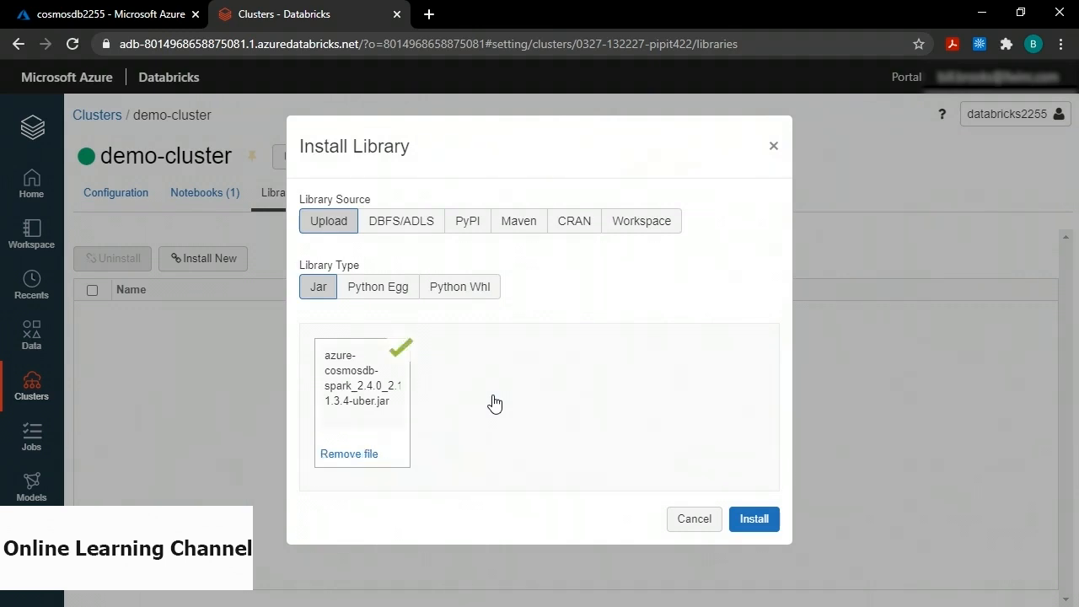
{"action": "left_click", "coordinate": [759, 524]}
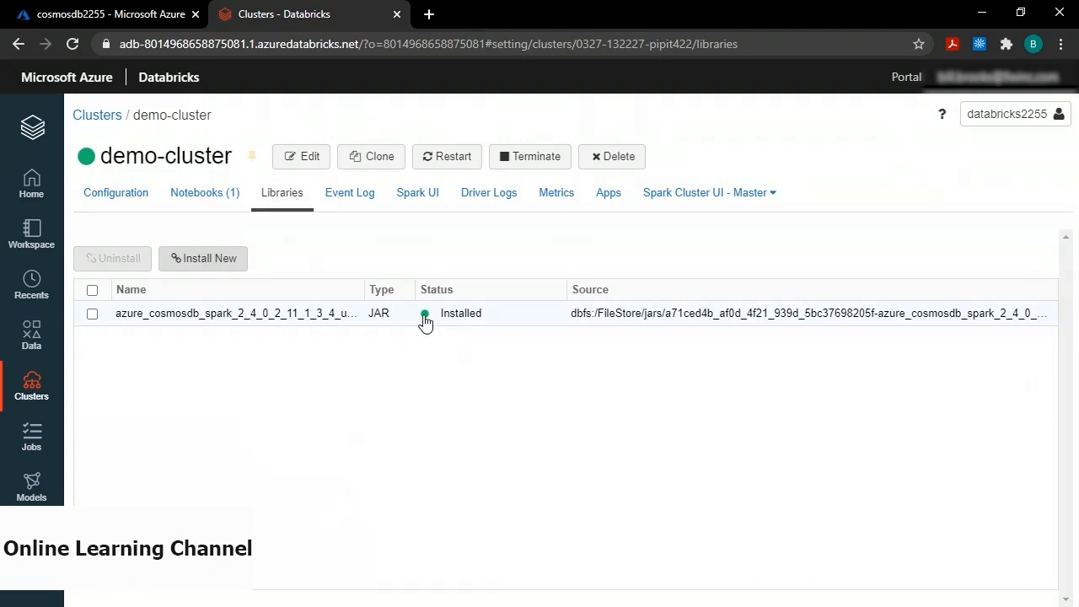
{"action": "left_click", "coordinate": [26, 237]}
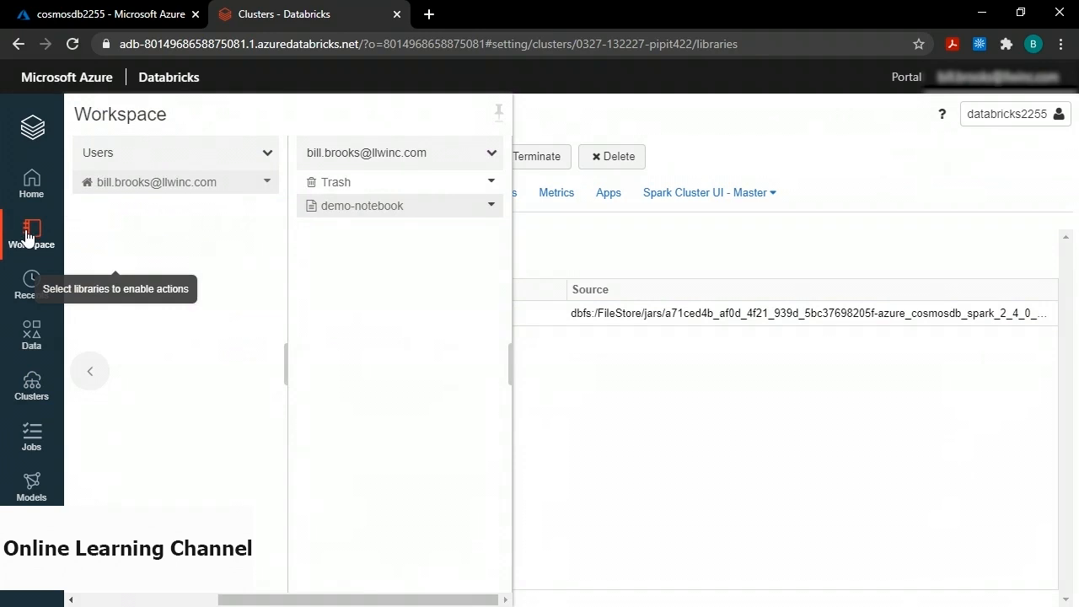
Reopen demo-notebook and run the connection cell and the Cosmos DB read cell.
{"action": "left_click", "coordinate": [366, 211]}
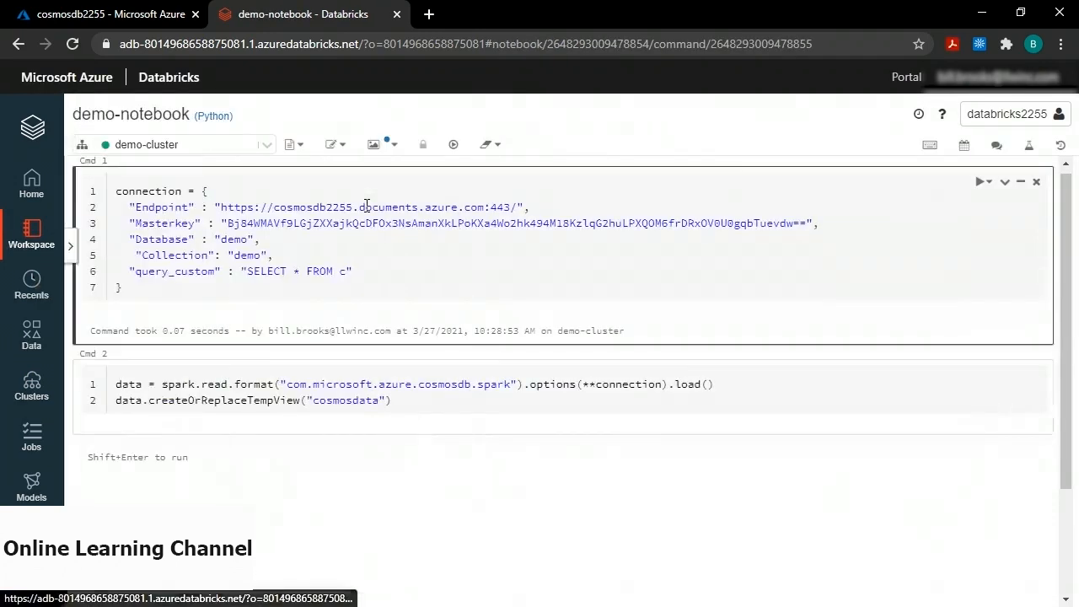
{"action": "left_click", "coordinate": [318, 246]}
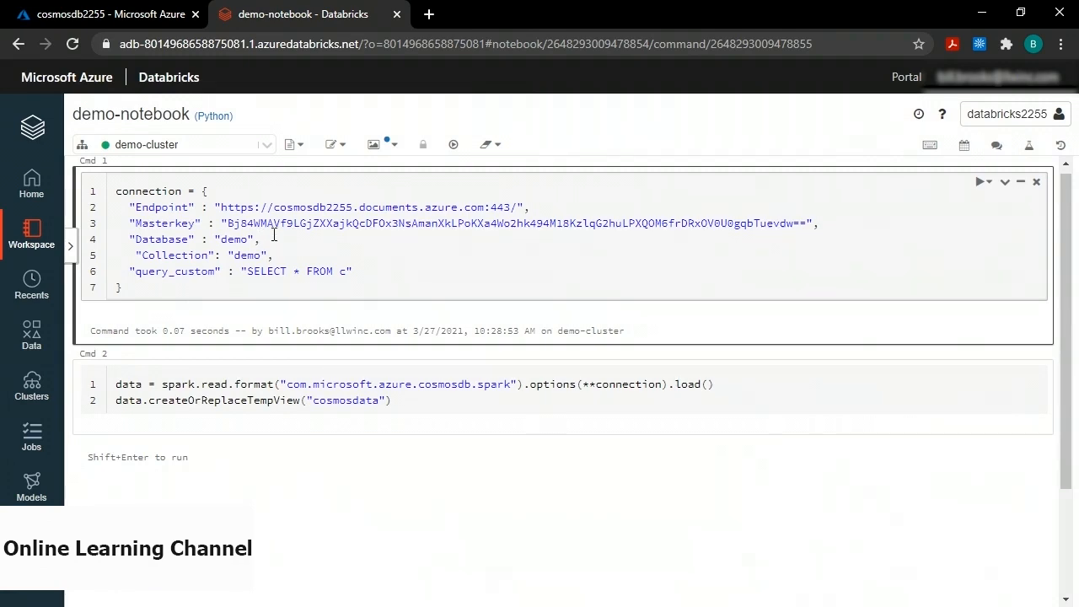
{"action": "key", "text": "shift+Return"}
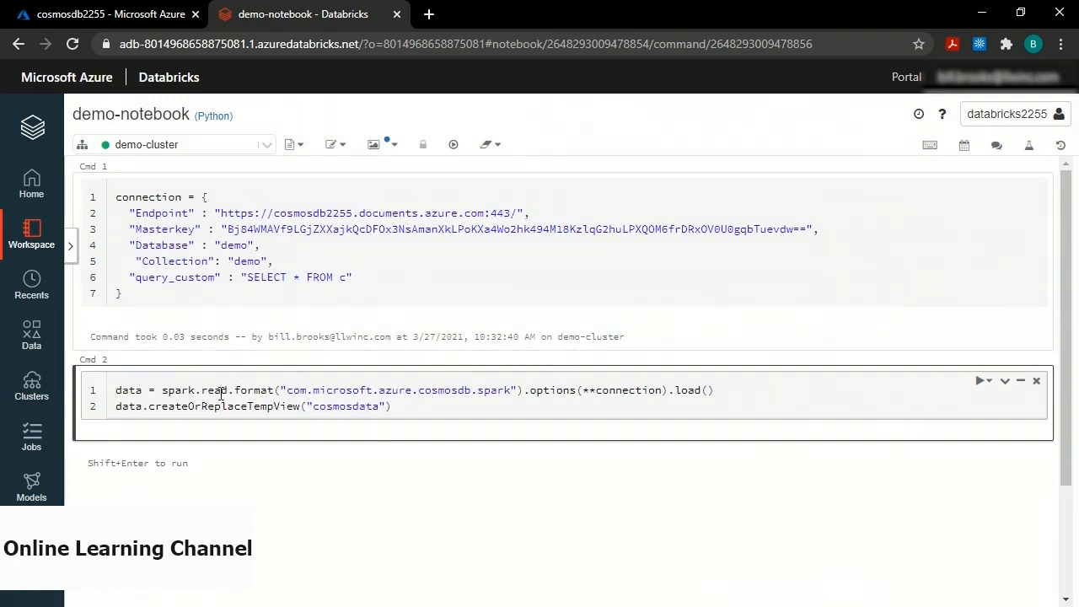
{"action": "key", "text": "shift+Return"}
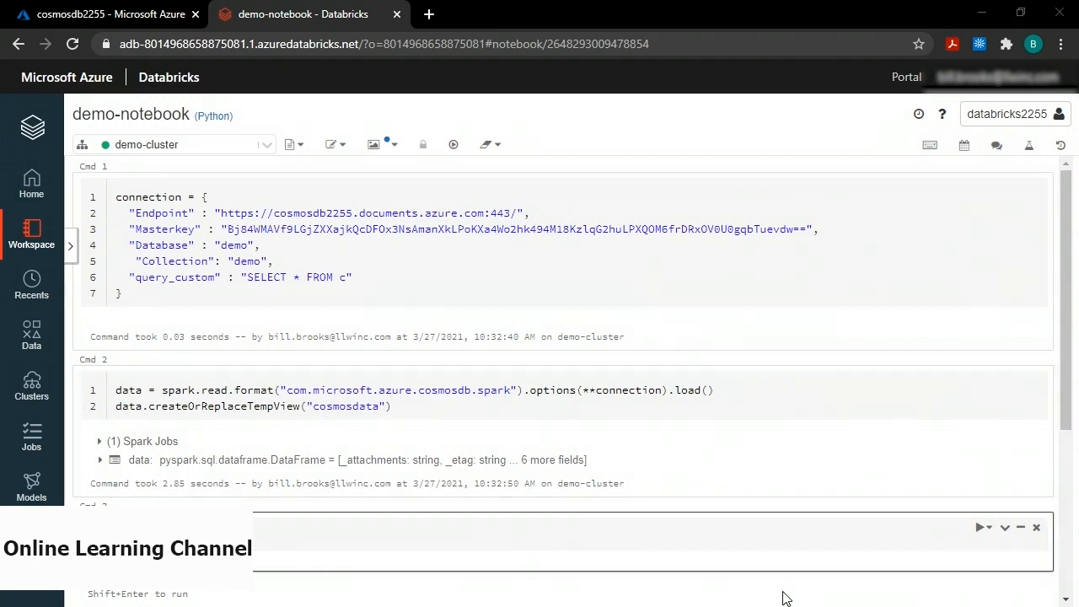
{"action": "left_click", "coordinate": [499, 542]}
Paste the %sql query selecting cosmosdata.message into Cmd 3 and run it.
{"action": "type", "text": "%sql select cosmosdata.message from cosmosdata"}
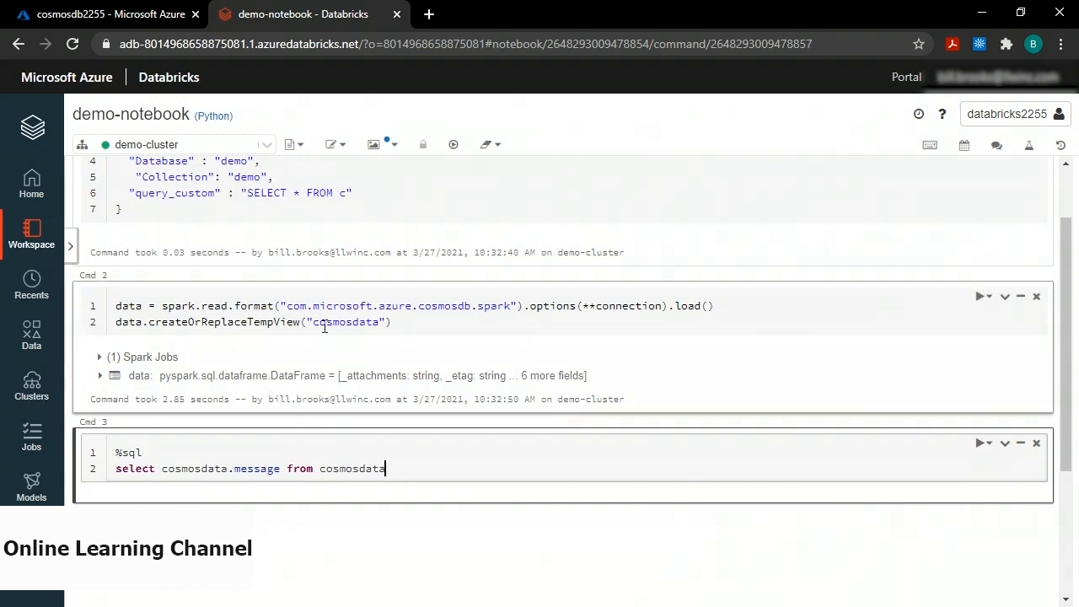
{"action": "double_click", "coordinate": [358, 323]}
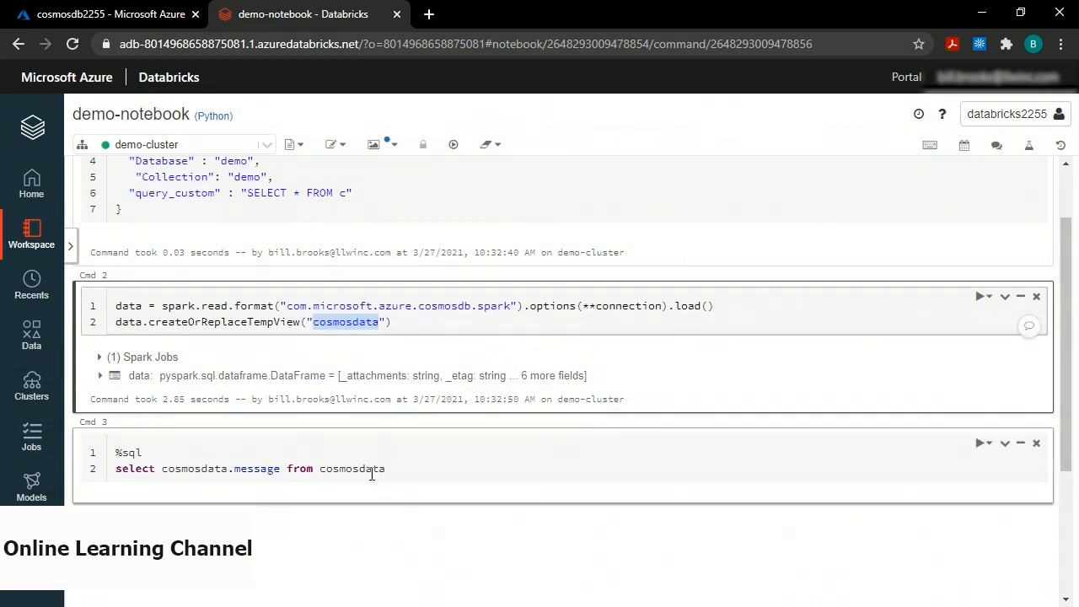
{"action": "left_click", "coordinate": [397, 474]}
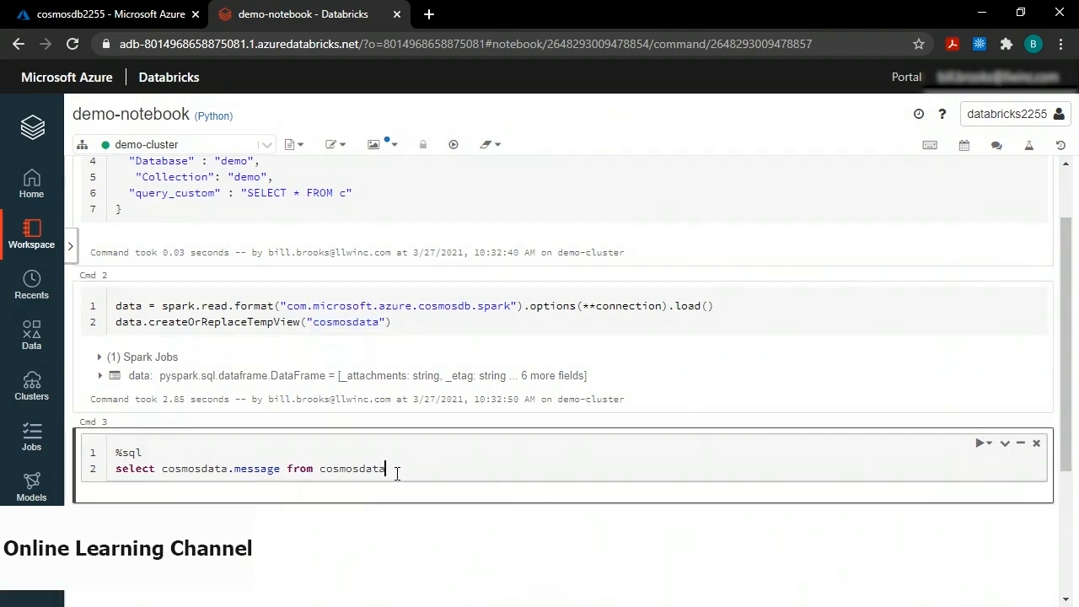
{"action": "key", "text": "shift+Return"}
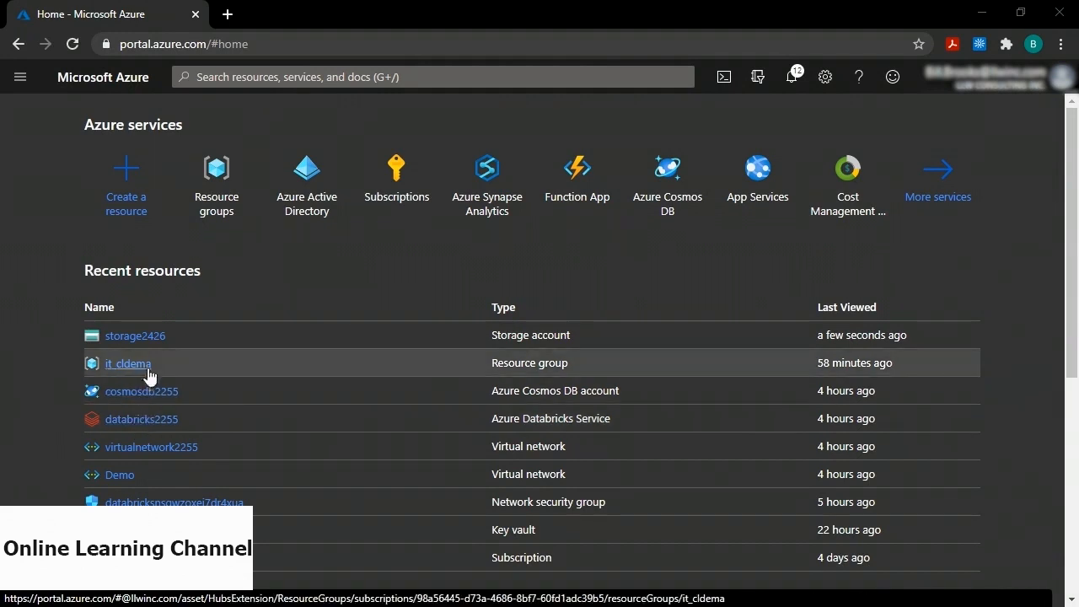
Open the us-500.csv blob in storage2426's source container to view its properties.
{"action": "left_click", "coordinate": [135, 336]}
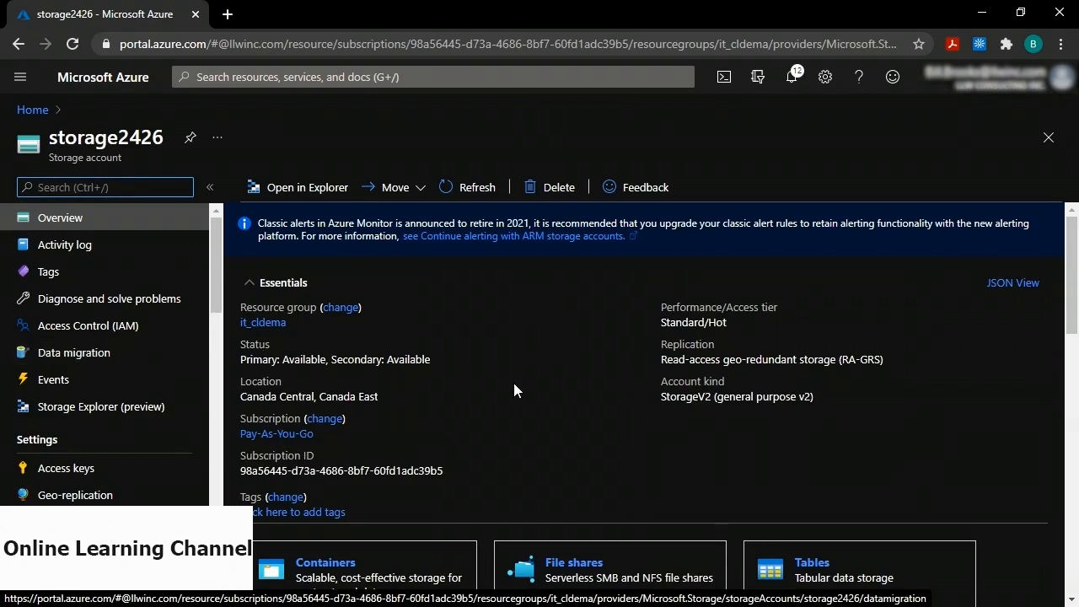
{"action": "scroll", "coordinate": [520, 384], "scroll_direction": "down", "scroll_amount": 1}
{"action": "left_click", "coordinate": [329, 477]}
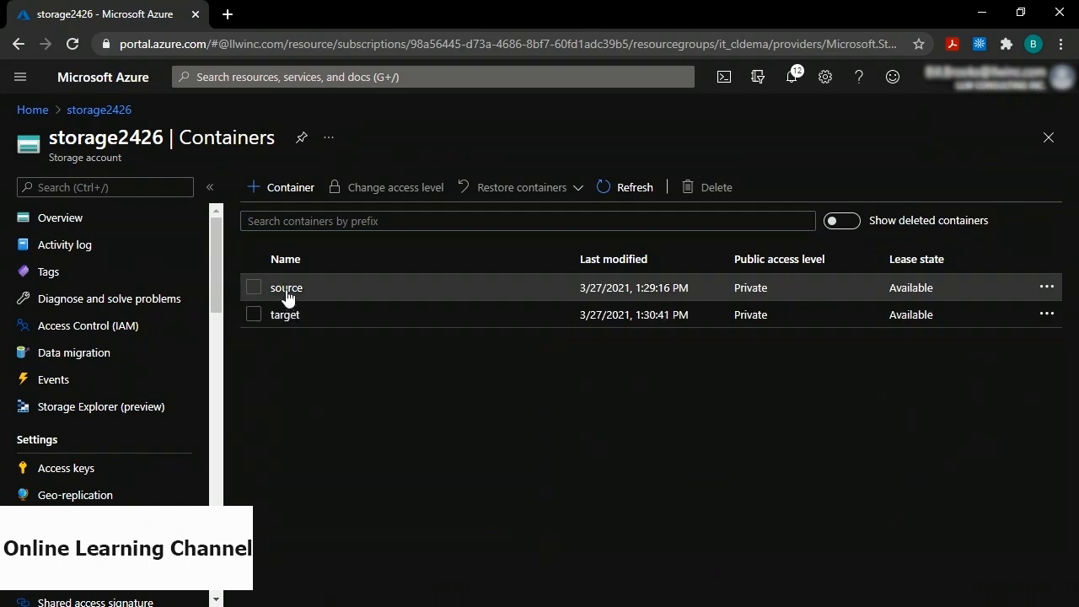
{"action": "left_click", "coordinate": [286, 289]}
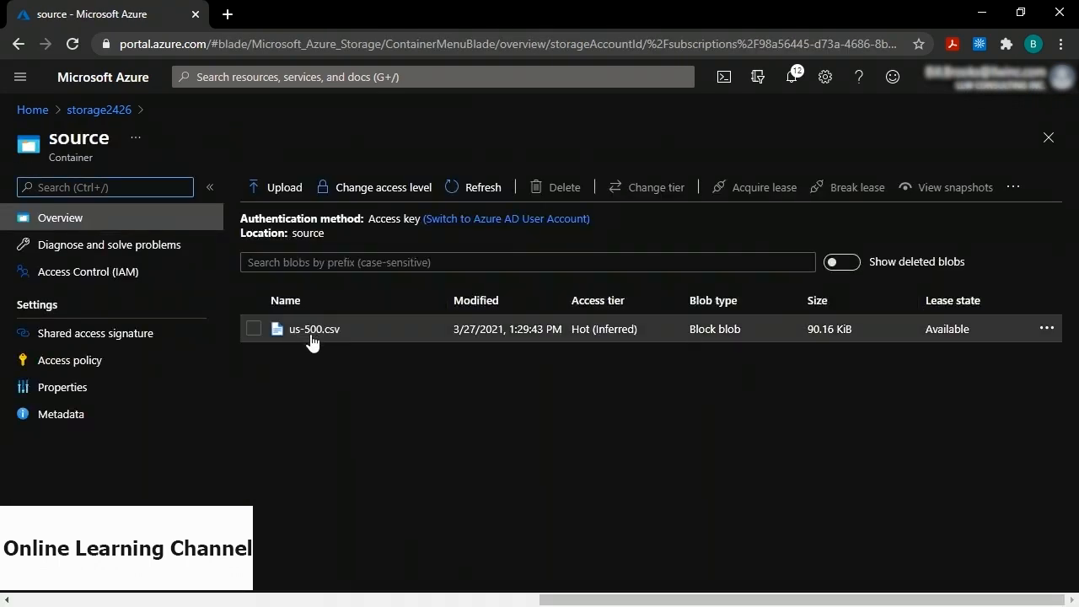
{"action": "left_click", "coordinate": [312, 331]}
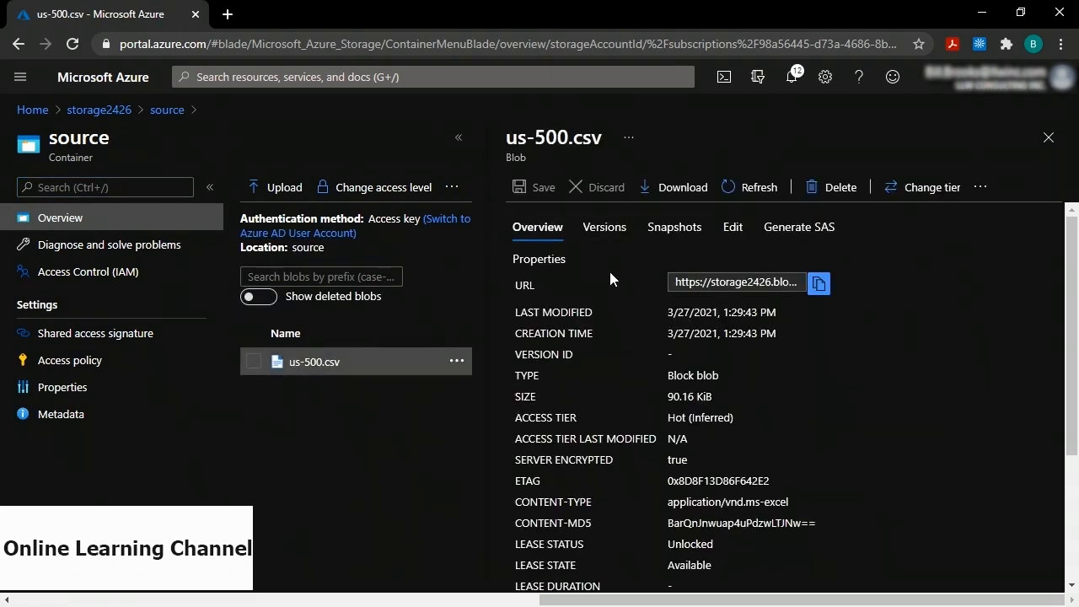
Preview us-500.csv as a table, scroll through its columns, and return to storage2426's containers.
{"action": "left_click", "coordinate": [740, 231]}
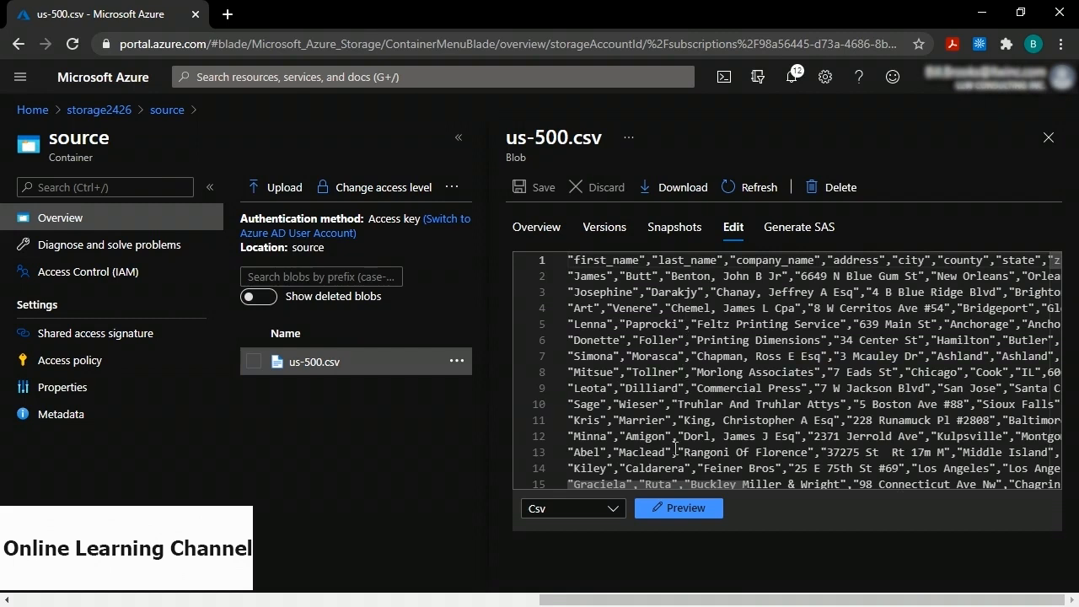
{"action": "left_click", "coordinate": [672, 506]}
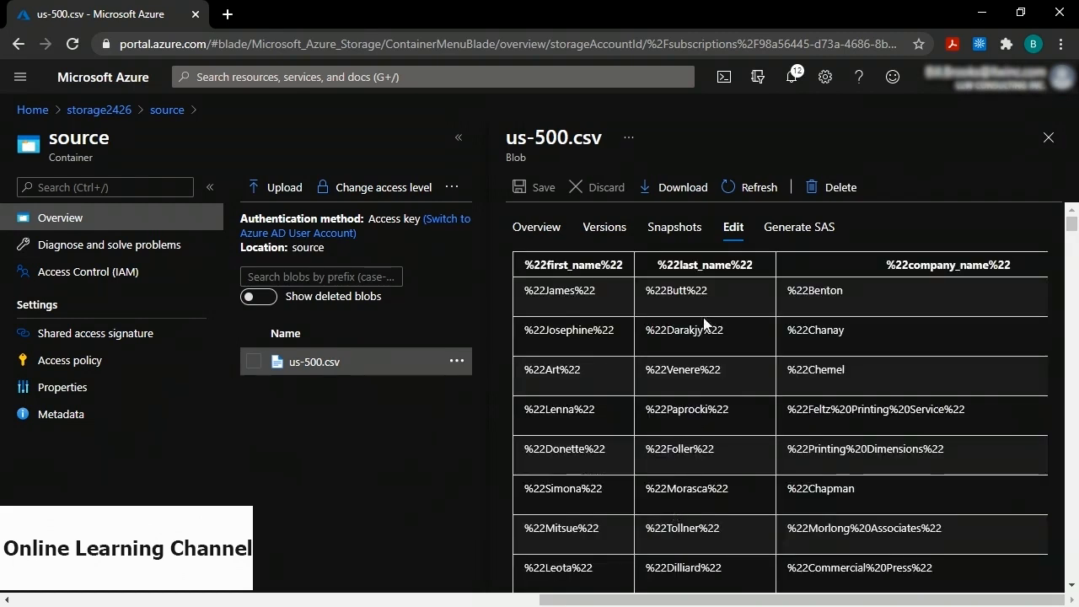
{"action": "scroll", "coordinate": [692, 298], "scroll_direction": "right", "scroll_amount": 3}
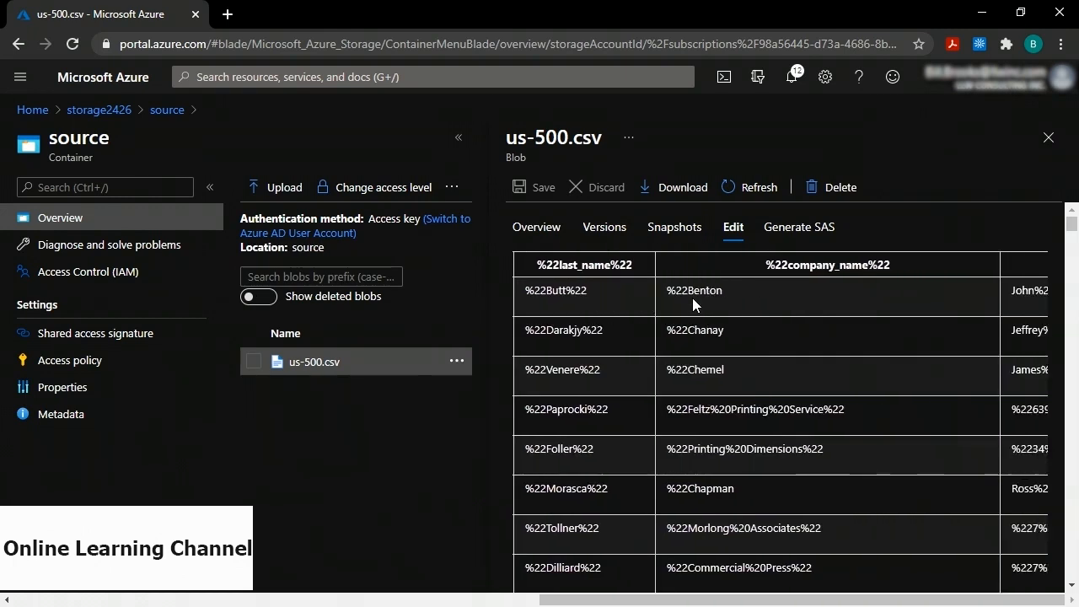
{"action": "scroll", "coordinate": [692, 298], "scroll_direction": "right", "scroll_amount": 10}
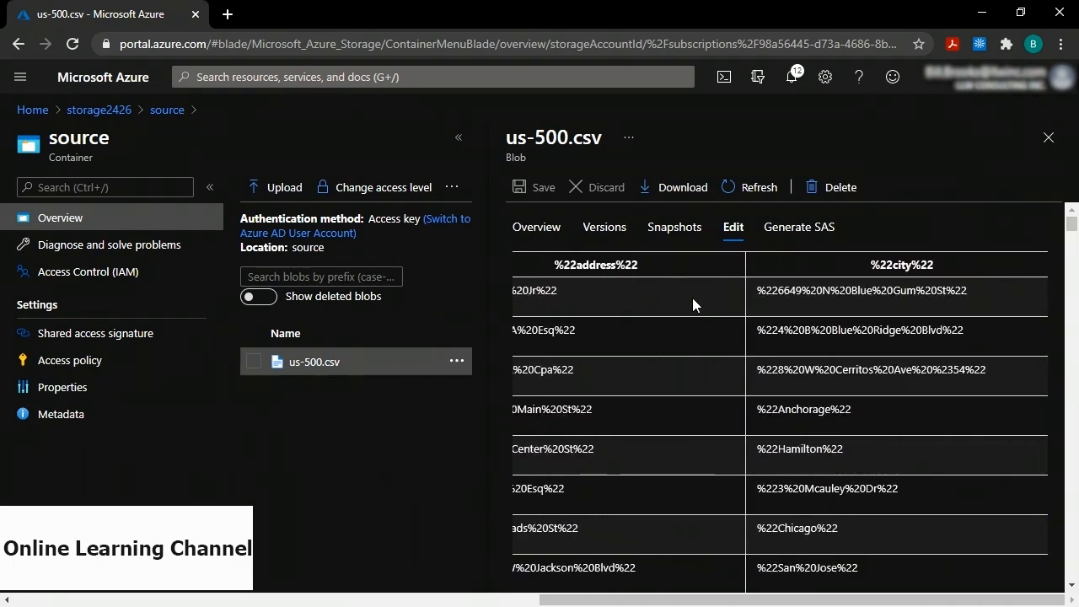
{"action": "scroll", "coordinate": [692, 298], "scroll_direction": "right", "scroll_amount": 5}
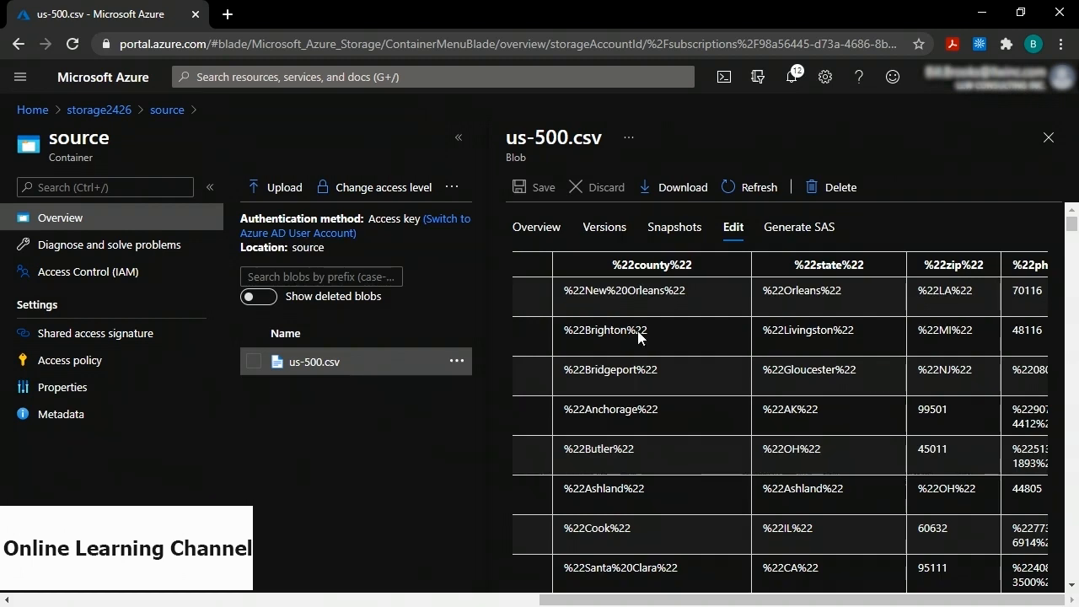
{"action": "left_click", "coordinate": [96, 111]}
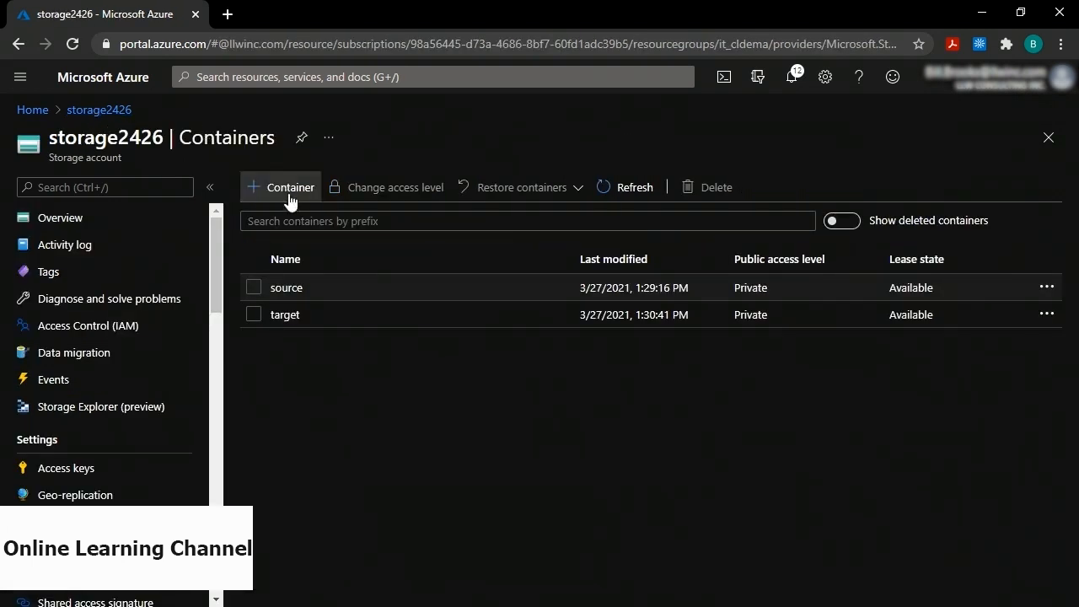
Confirm the target container is empty, then launch the databricks2255 Databricks workspace.
{"action": "left_click", "coordinate": [279, 313]}
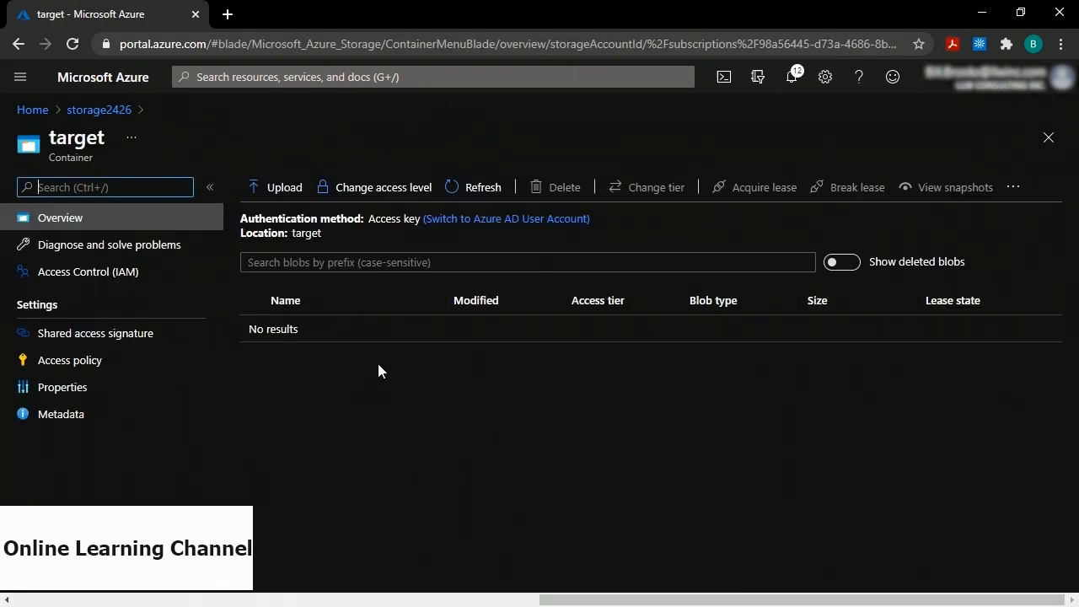
{"action": "left_click", "coordinate": [33, 111]}
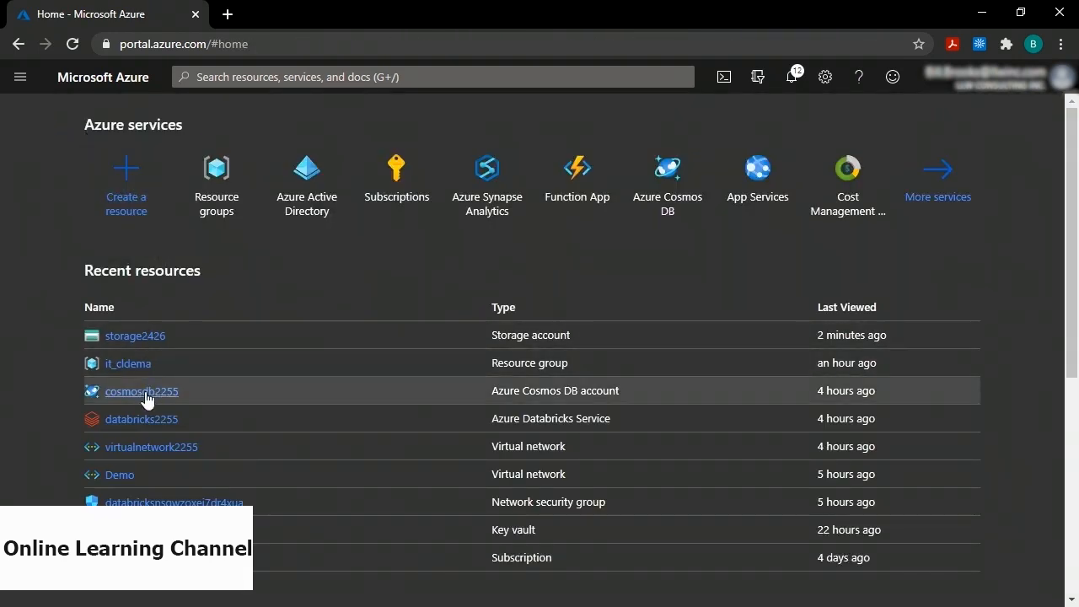
{"action": "left_click", "coordinate": [141, 419]}
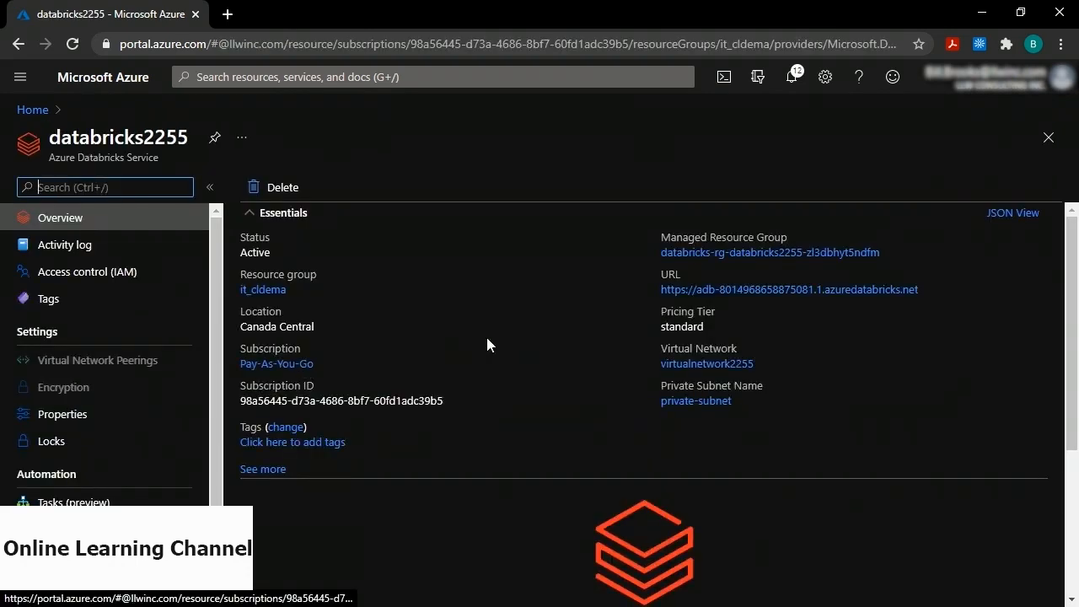
{"action": "scroll", "coordinate": [512, 338], "scroll_direction": "down", "scroll_amount": 3}
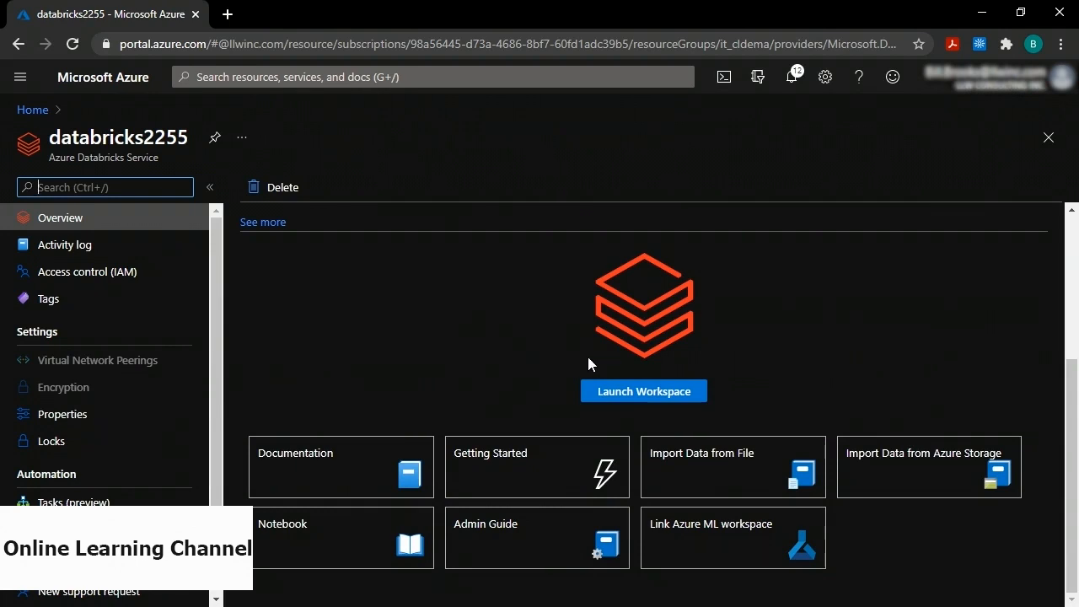
{"action": "left_click", "coordinate": [641, 395]}
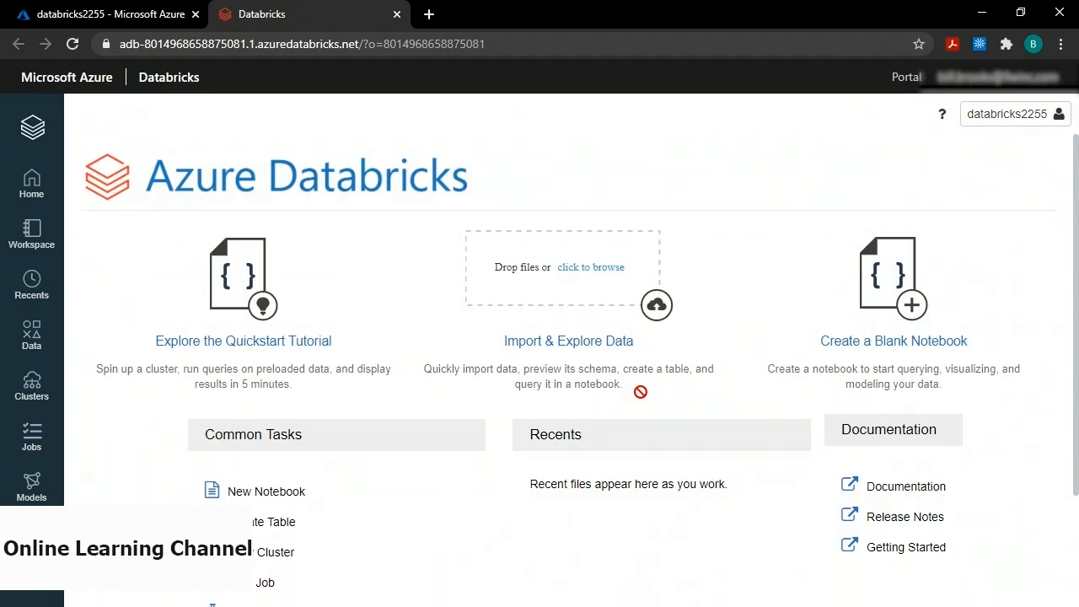
Check that demo-cluster runs Single Node with runtime 6.4, then return to the workspace home.
{"action": "left_click", "coordinate": [31, 389]}
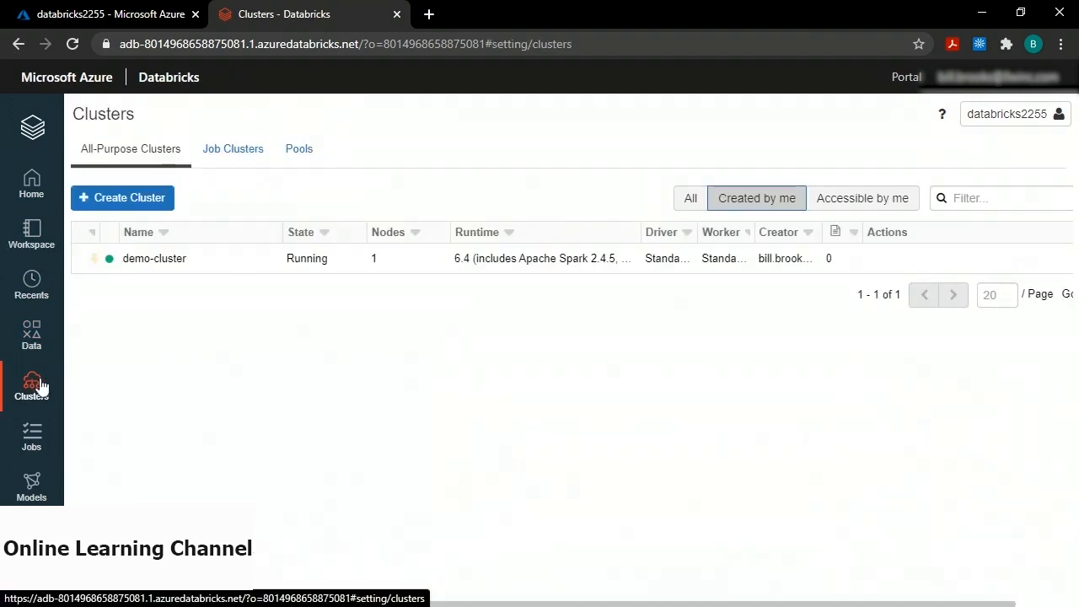
{"action": "left_click", "coordinate": [151, 266]}
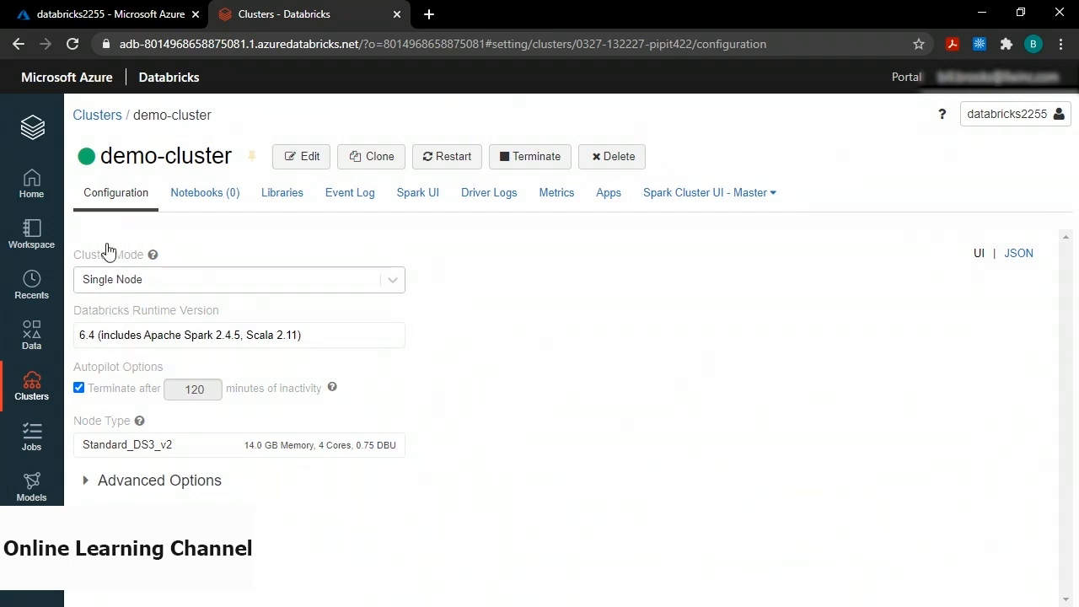
{"action": "left_click", "coordinate": [32, 133]}
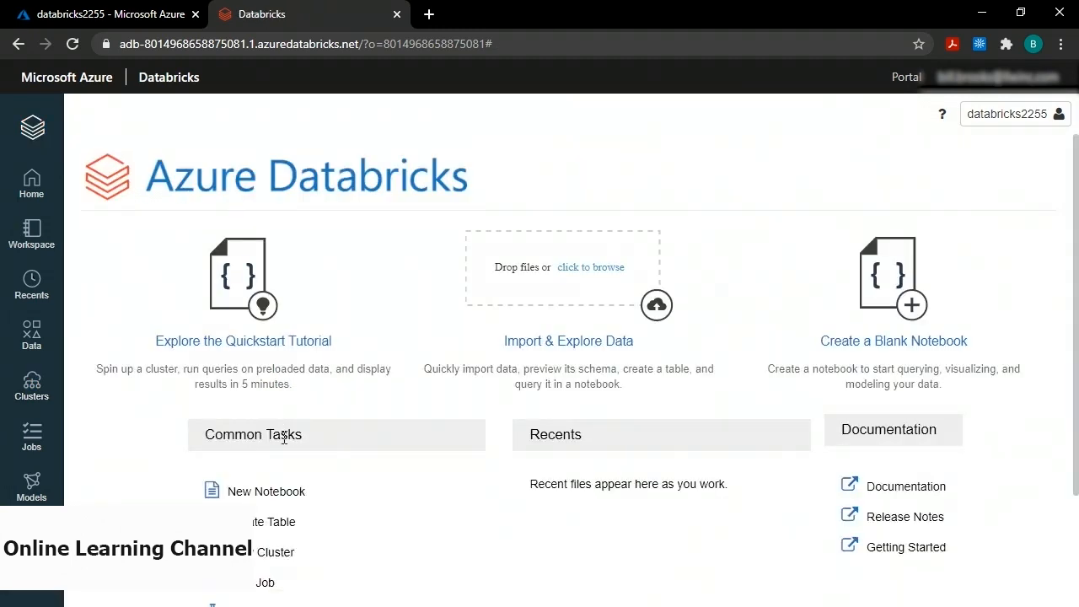
Create a Python notebook named demo-notebook attached to demo-cluster.
{"action": "left_click", "coordinate": [274, 492]}
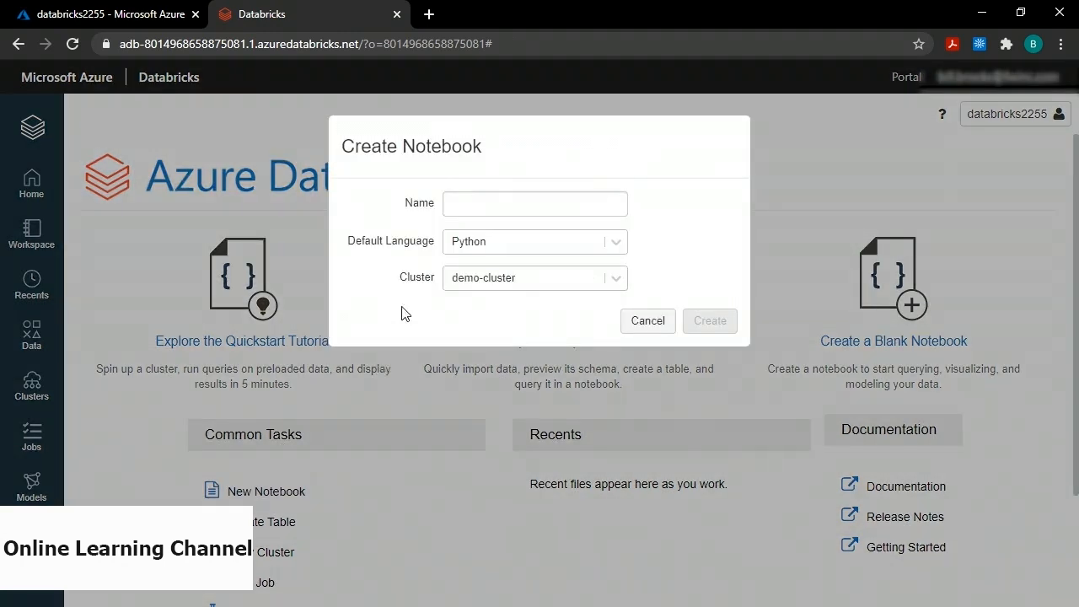
{"action": "left_click", "coordinate": [464, 206]}
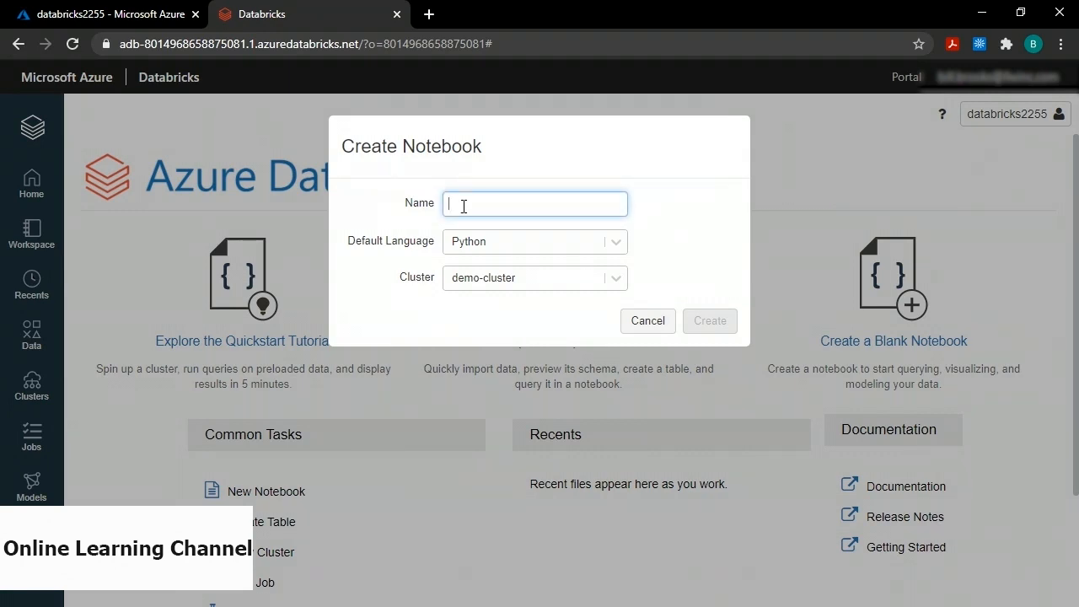
{"action": "type", "text": "demo-noteb"}
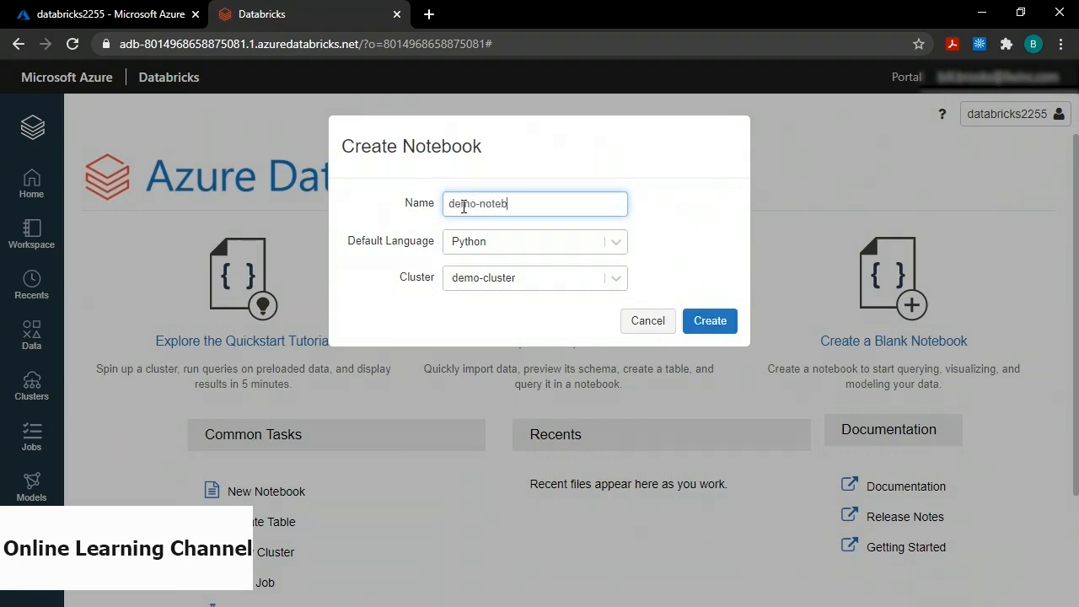
{"action": "type", "text": "ook"}
{"action": "left_click", "coordinate": [616, 278]}
{"action": "left_click", "coordinate": [564, 321]}
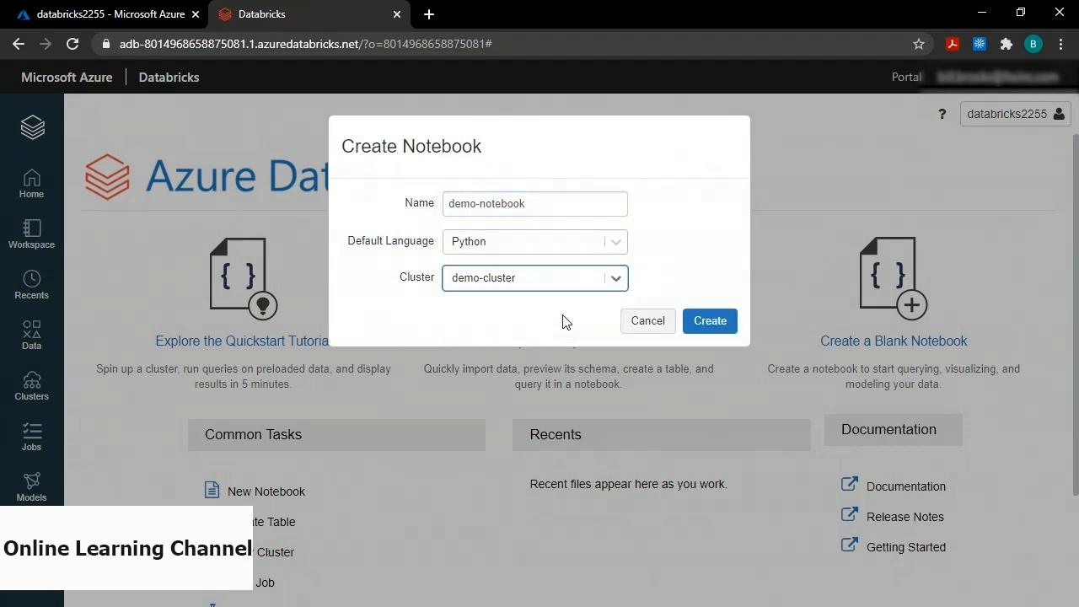
{"action": "left_click", "coordinate": [706, 327]}
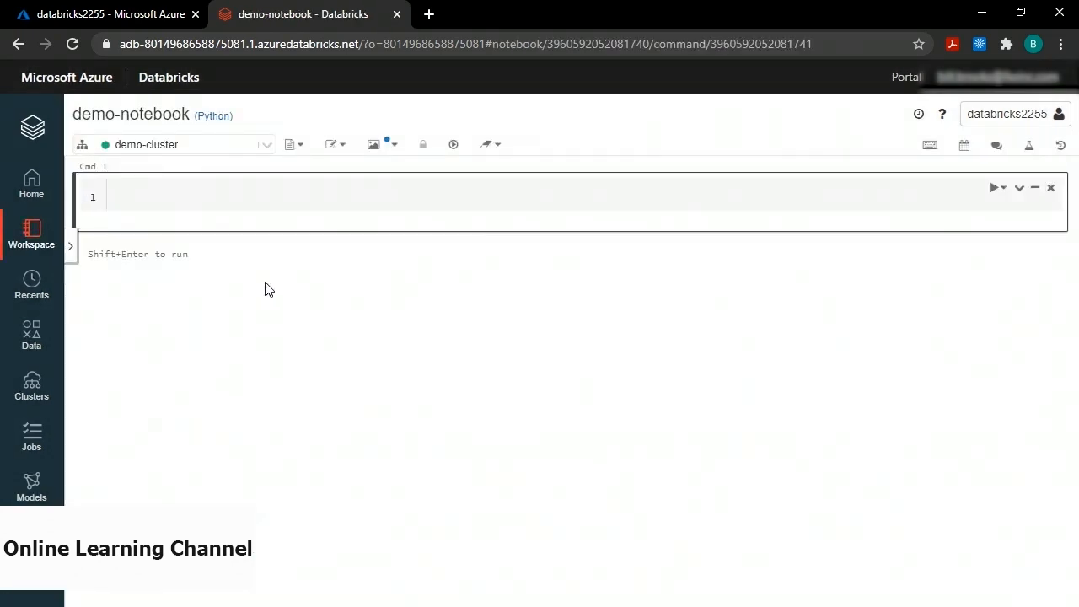
Paste the spark.conf.set, spark.read.csv and display(df) code into Cmd 1, noting storage2426 and the empty key quotes.
{"action": "left_click", "coordinate": [164, 193]}
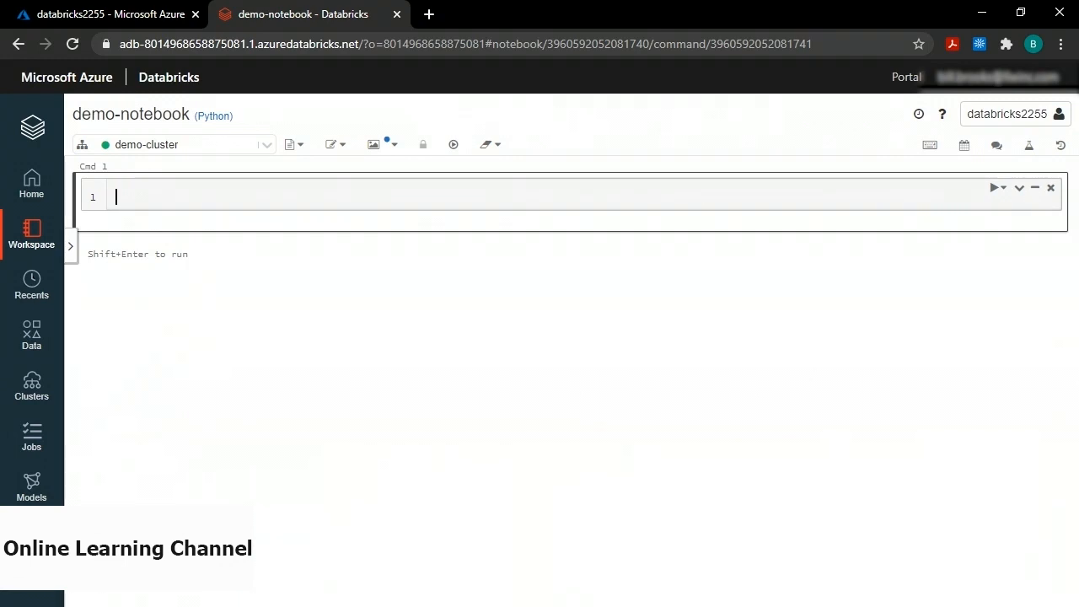
{"action": "key", "text": "ctrl+v"}
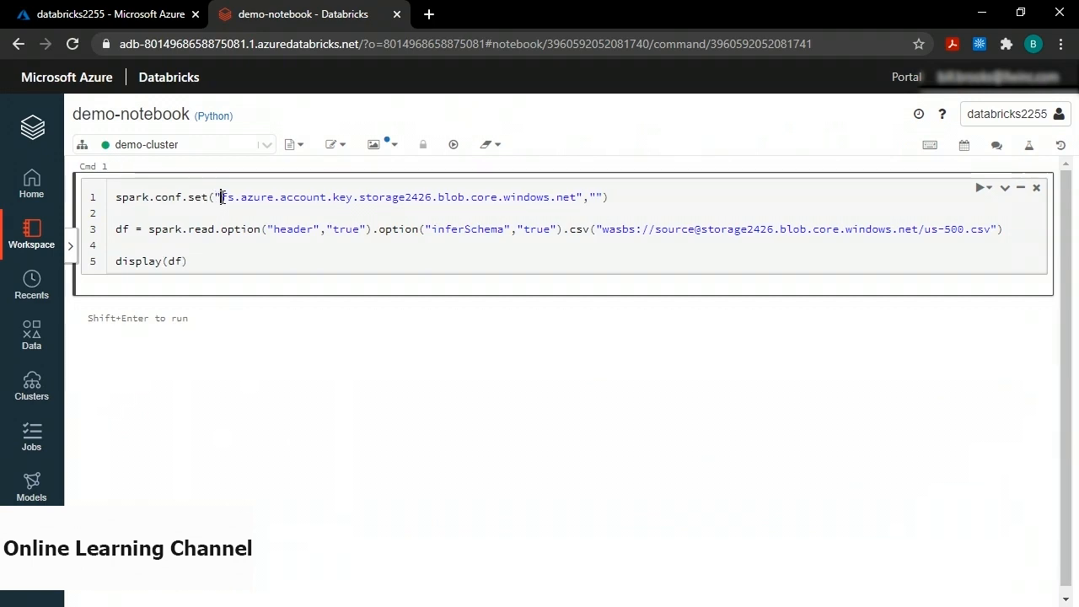
{"action": "left_click_drag", "start_coordinate": [221, 197], "coordinate": [577, 199]}
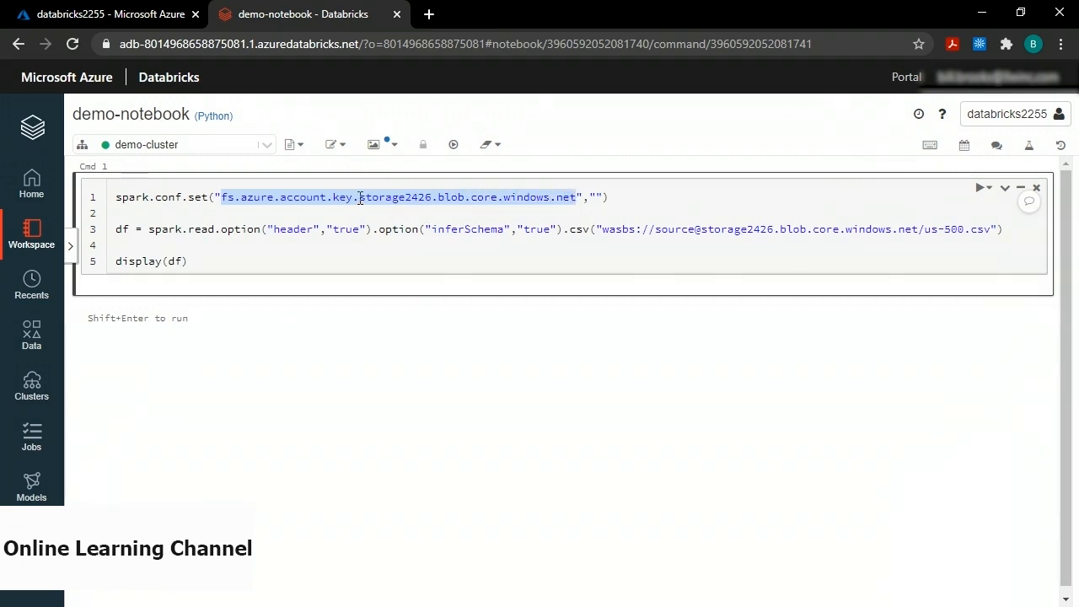
{"action": "left_click", "coordinate": [361, 199]}
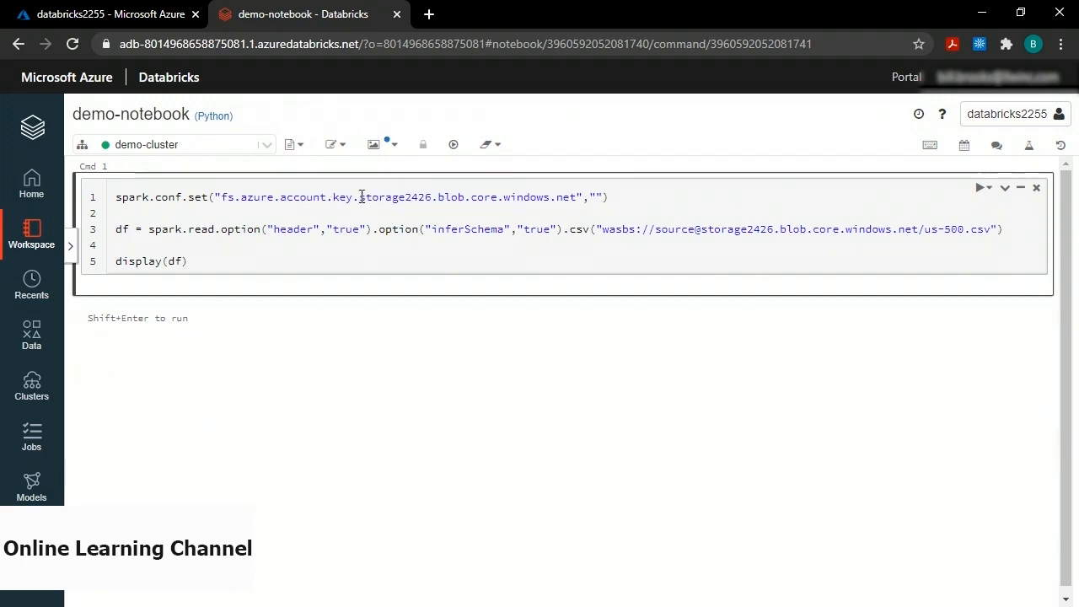
{"action": "left_click_drag", "start_coordinate": [361, 196], "coordinate": [432, 198]}
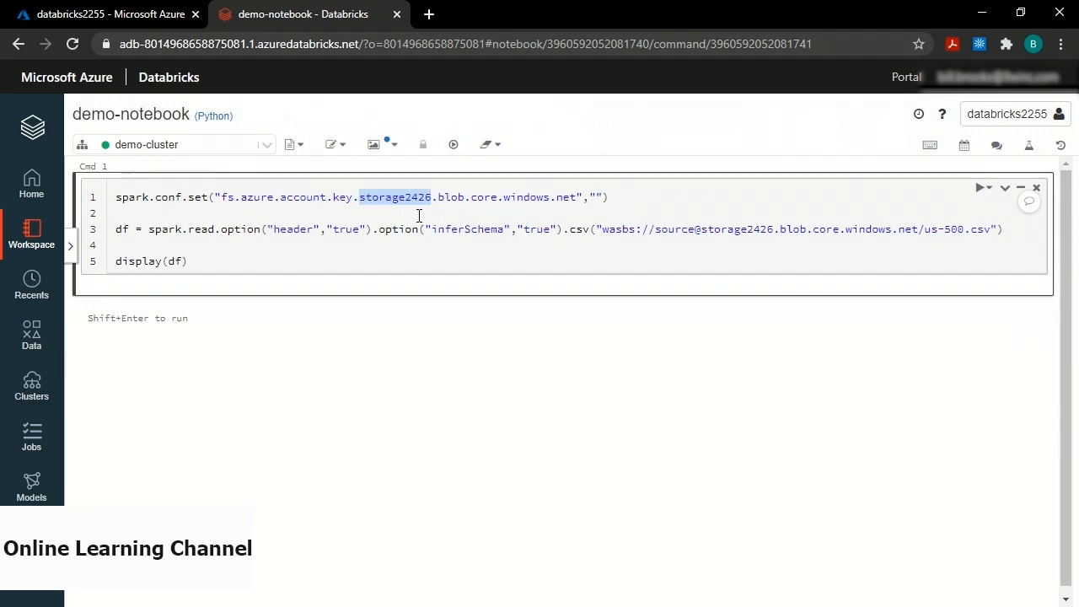
{"action": "left_click", "coordinate": [596, 197]}
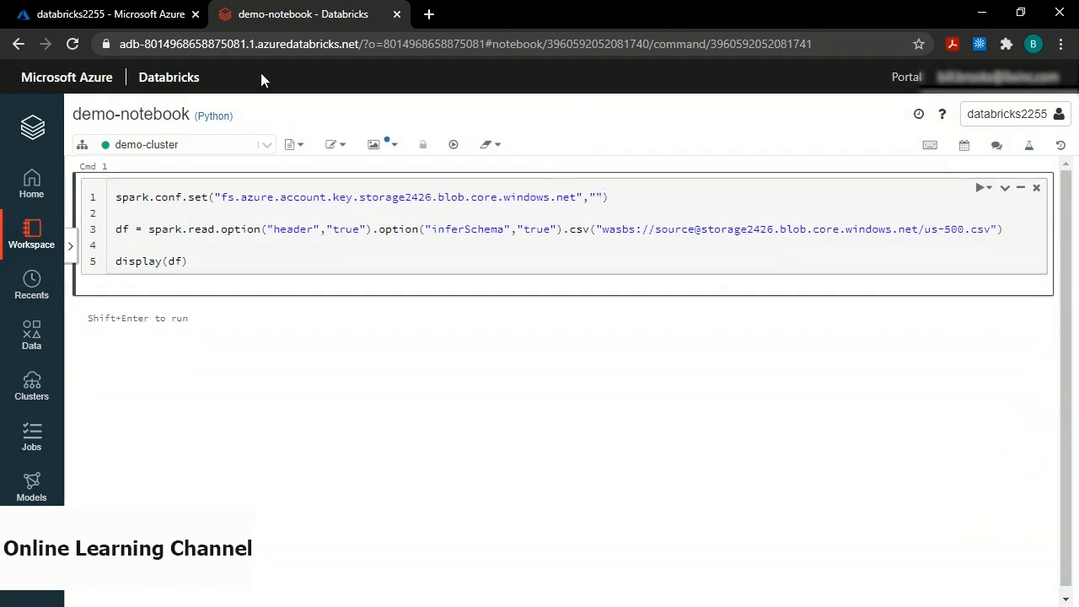
{"action": "left_click", "coordinate": [144, 18]}
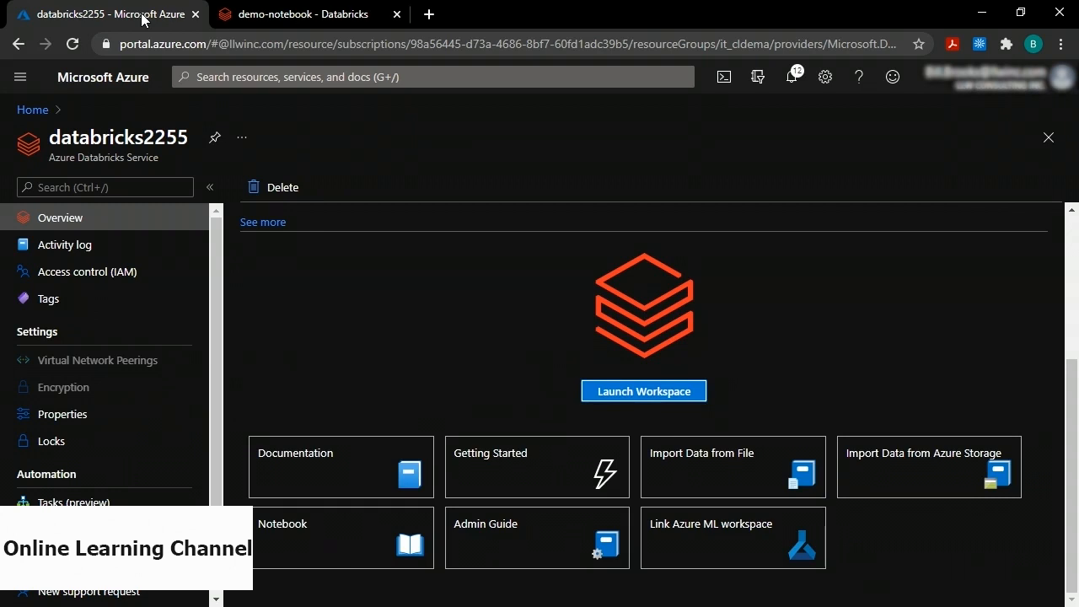
Reveal storage2426's access keys and copy key1, then return to demo-notebook.
{"action": "left_click", "coordinate": [34, 111]}
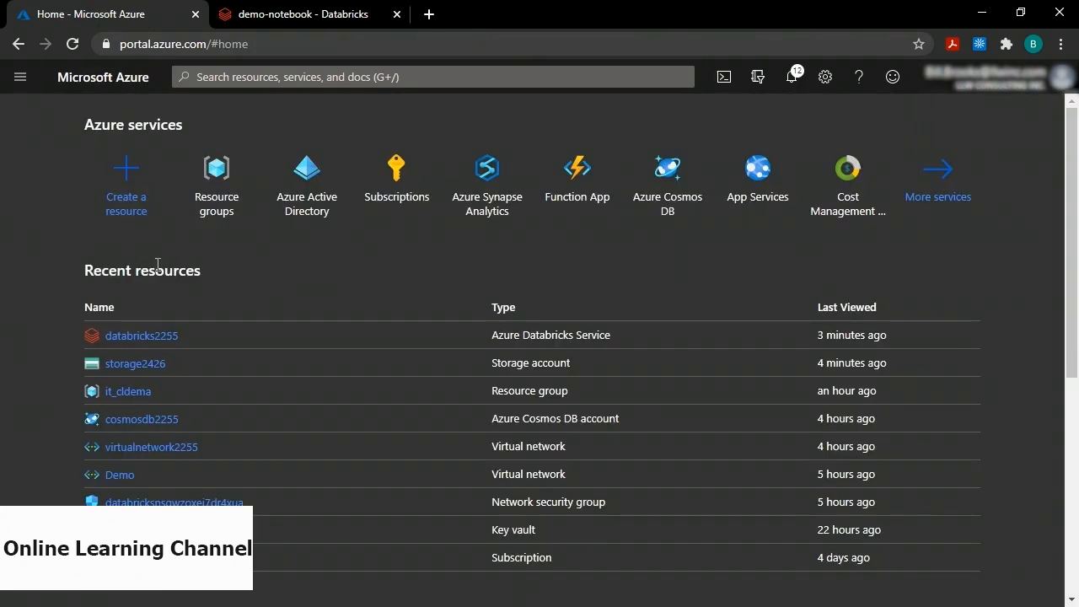
{"action": "left_click", "coordinate": [142, 367]}
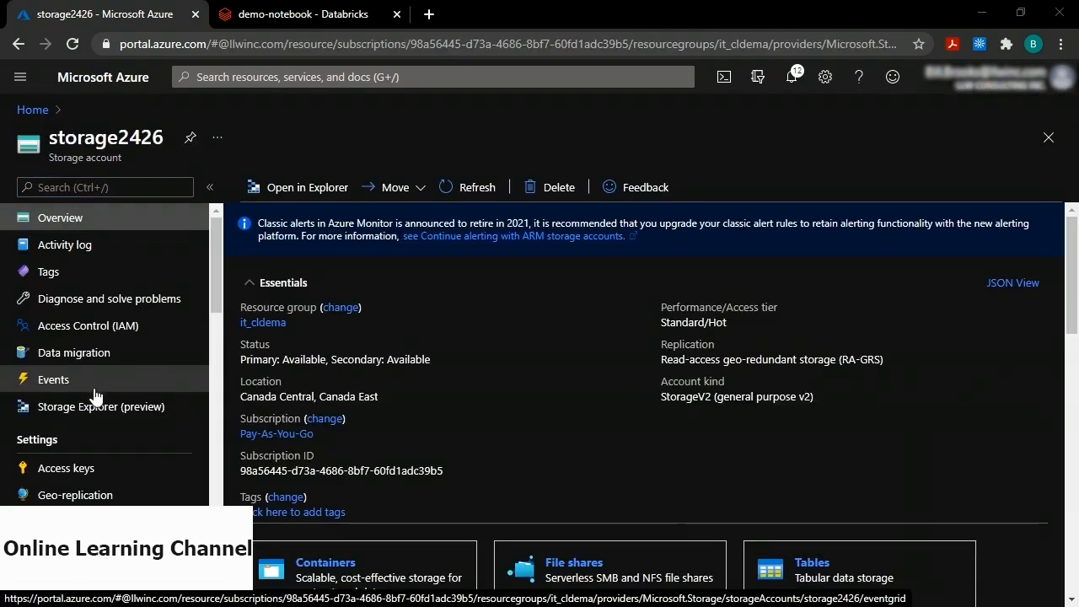
{"action": "scroll", "coordinate": [30, 413], "scroll_direction": "down", "scroll_amount": 2}
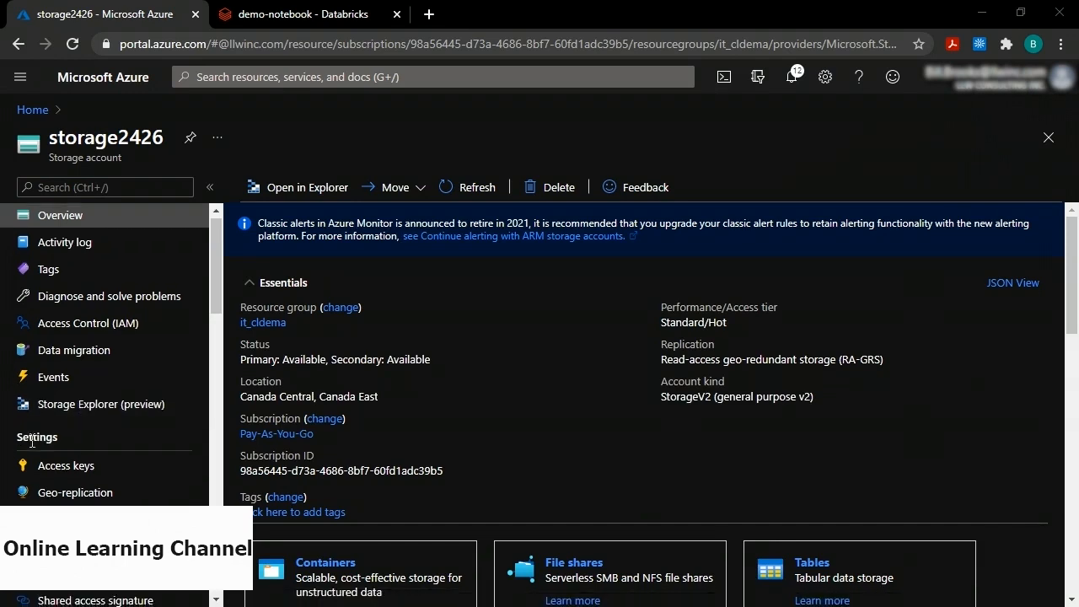
{"action": "left_click", "coordinate": [59, 310]}
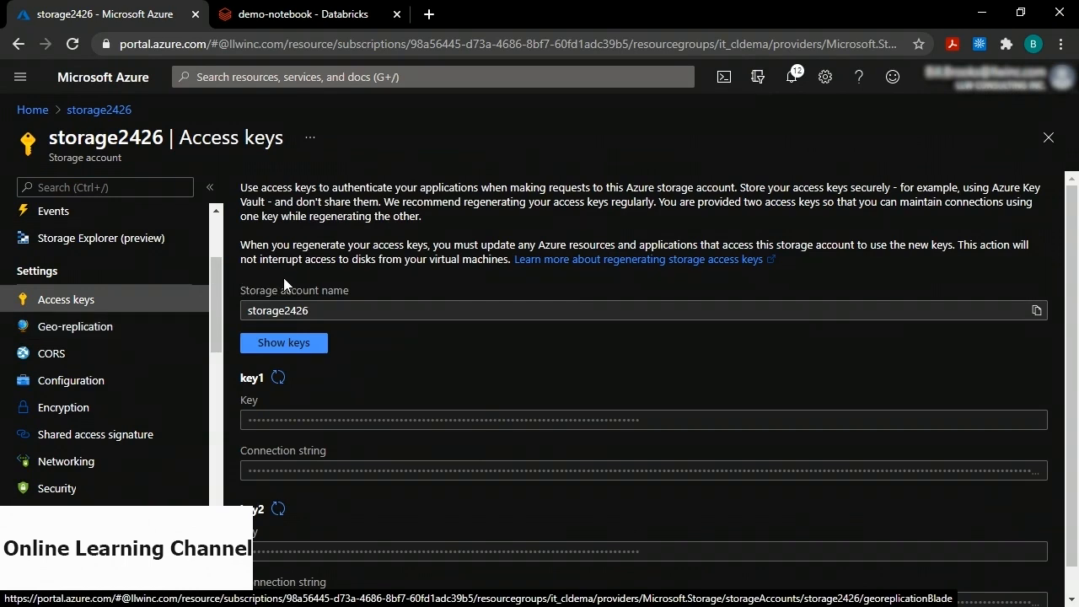
{"action": "left_click", "coordinate": [284, 347]}
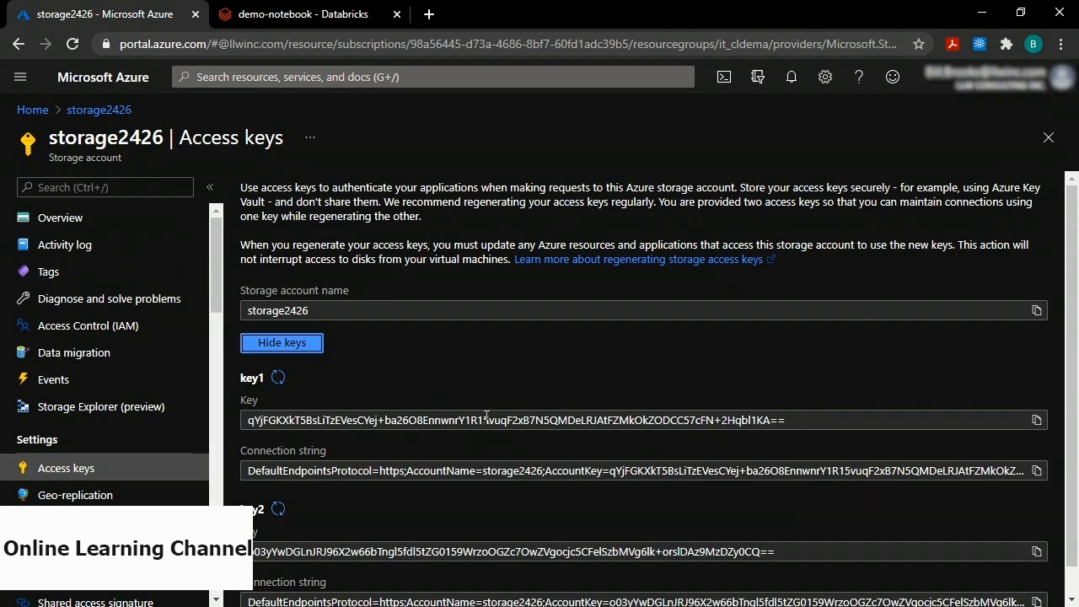
{"action": "left_click", "coordinate": [1036, 420]}
{"action": "left_click", "coordinate": [324, 17]}
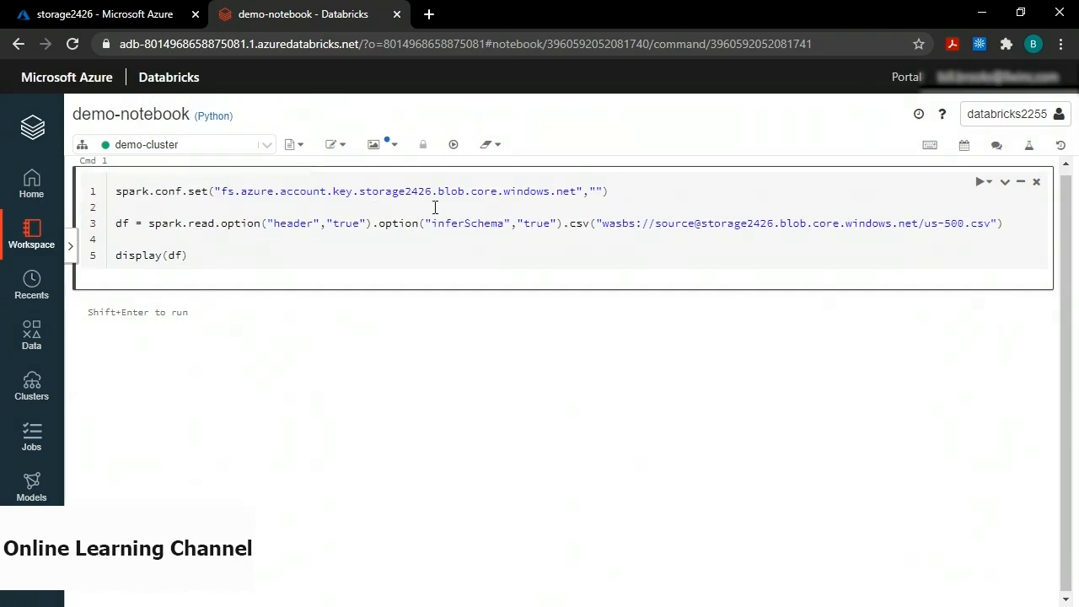
Paste key1 into the account key quotes, then review the wasbs path's source, storage2426 and us-500.csv parts.
{"action": "left_click", "coordinate": [596, 192]}
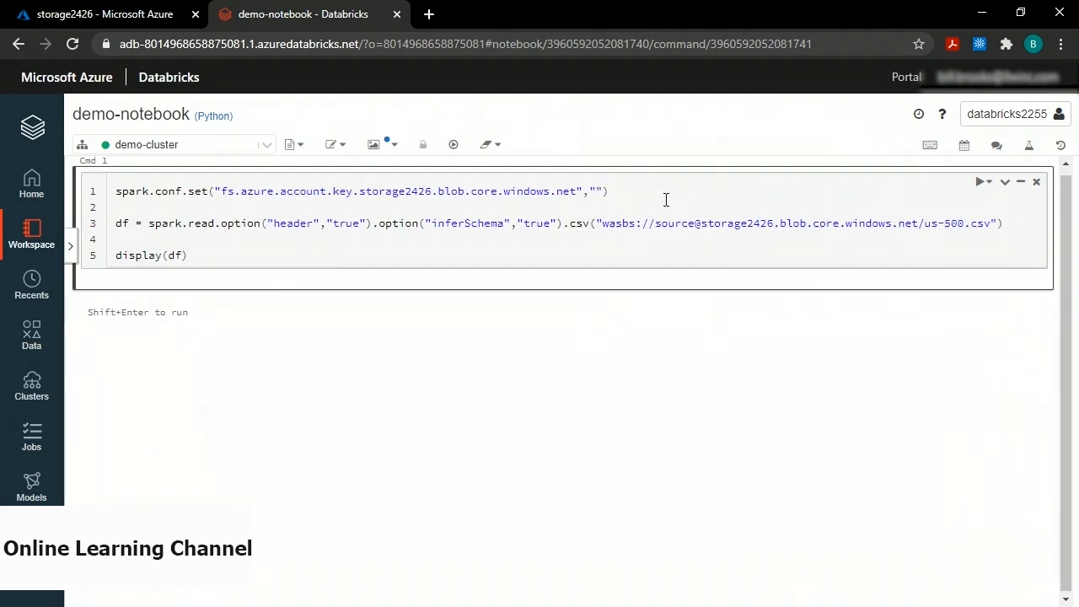
{"action": "key", "text": "ctrl+v"}
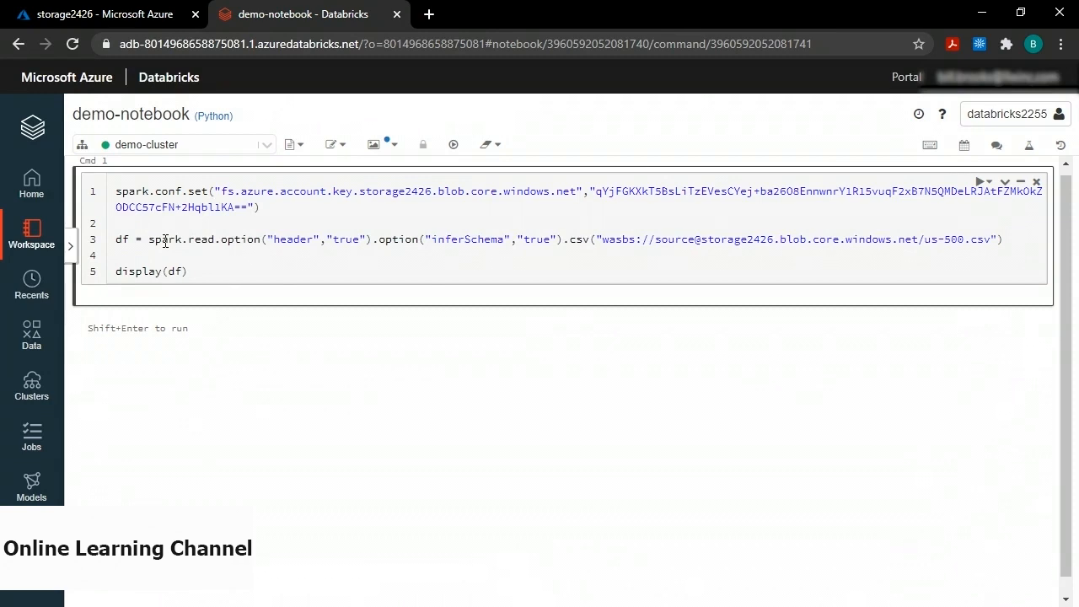
{"action": "double_click", "coordinate": [123, 242]}
{"action": "left_click_drag", "start_coordinate": [603, 239], "coordinate": [992, 239]}
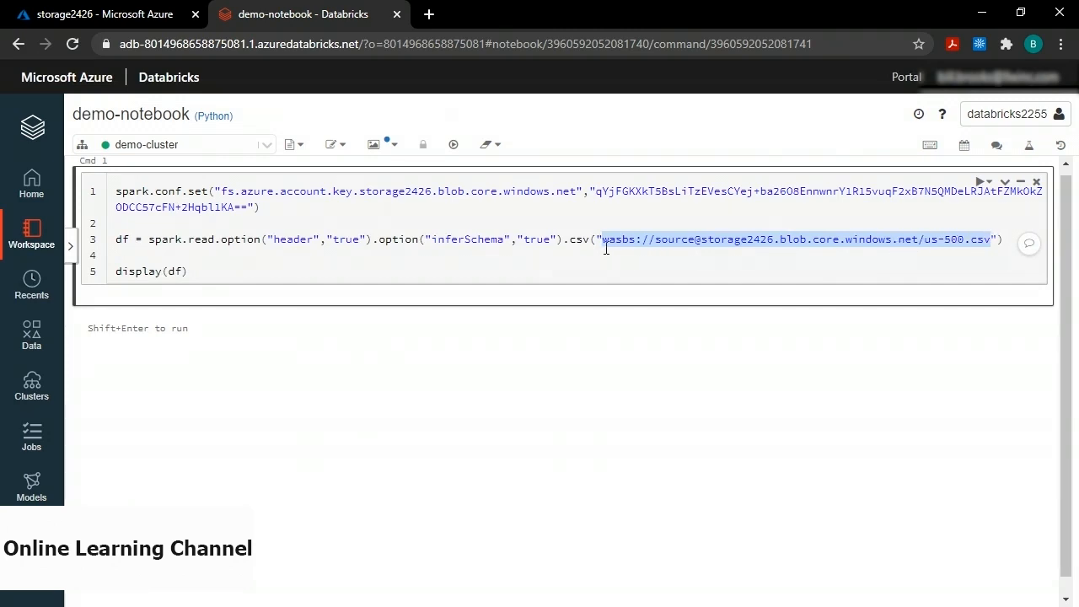
{"action": "left_click", "coordinate": [656, 240]}
{"action": "left_click_drag", "start_coordinate": [657, 240], "coordinate": [693, 245]}
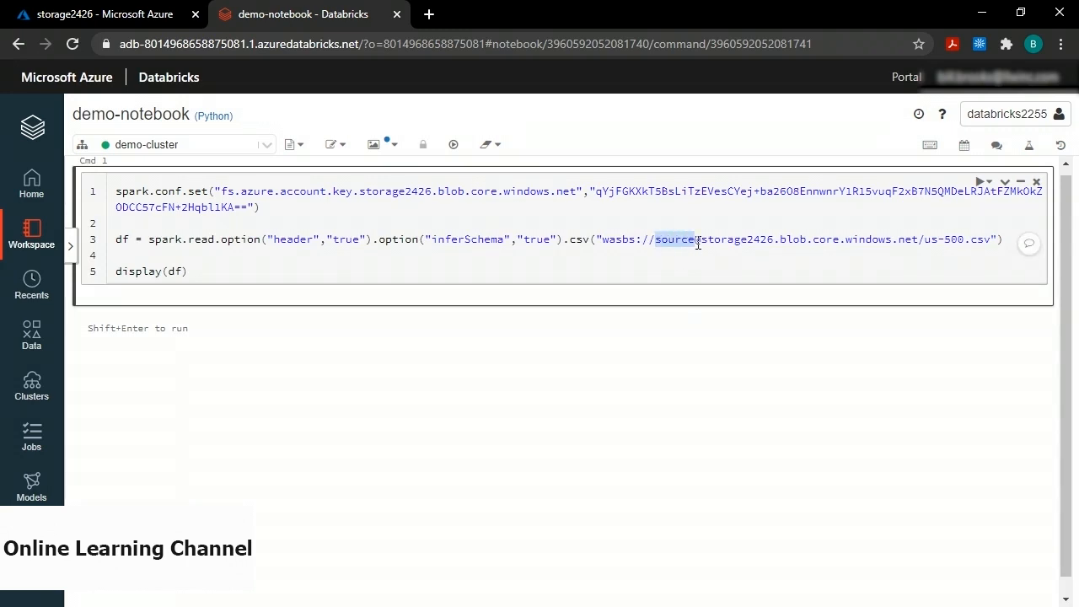
{"action": "left_click_drag", "start_coordinate": [700, 240], "coordinate": [764, 254]}
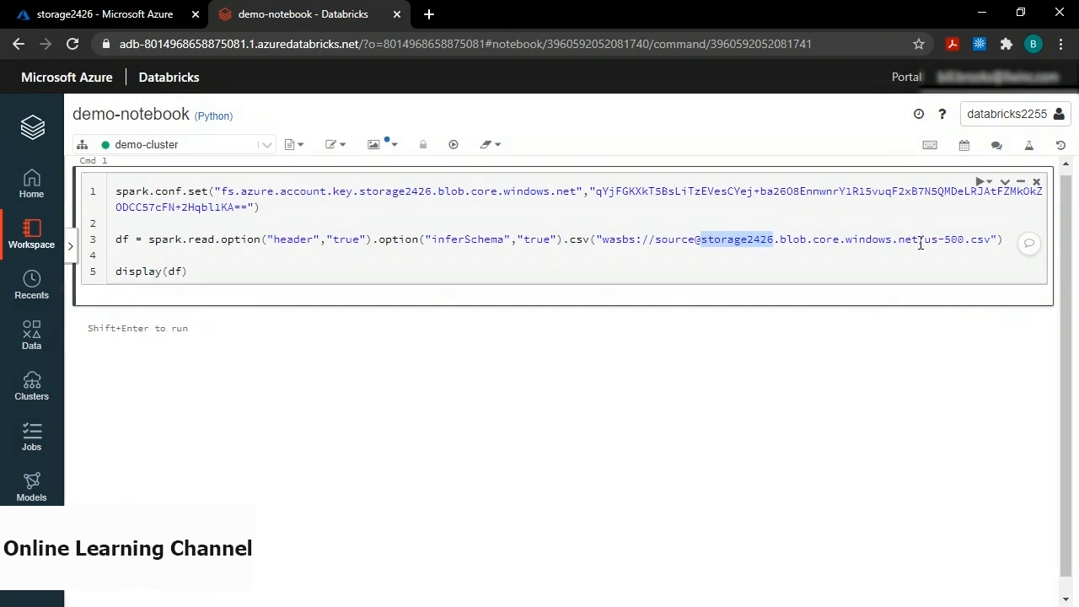
{"action": "left_click_drag", "start_coordinate": [927, 243], "coordinate": [992, 242]}
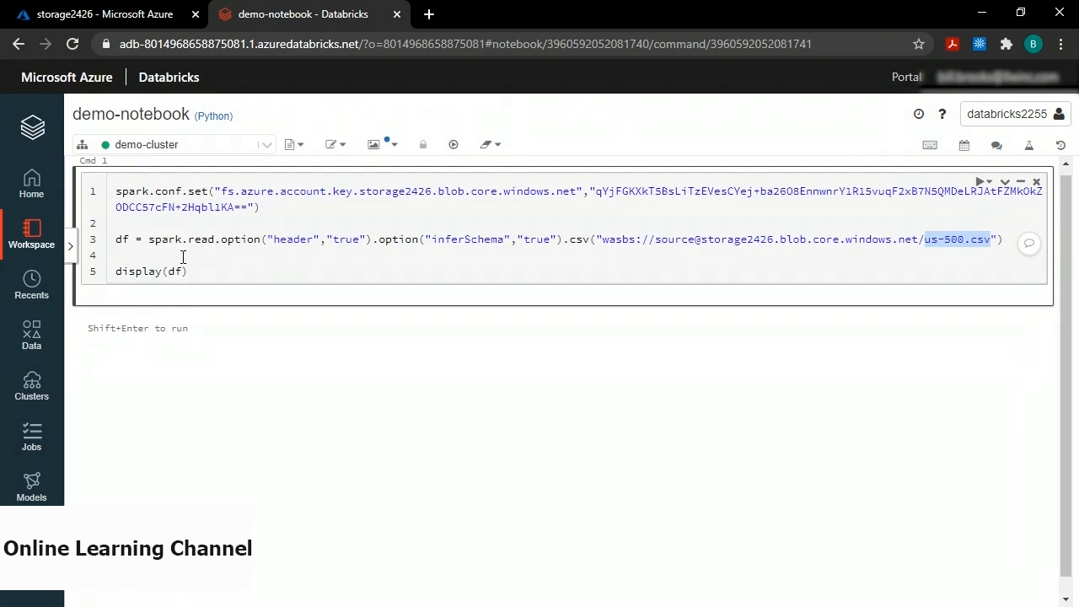
{"action": "left_click", "coordinate": [183, 257]}
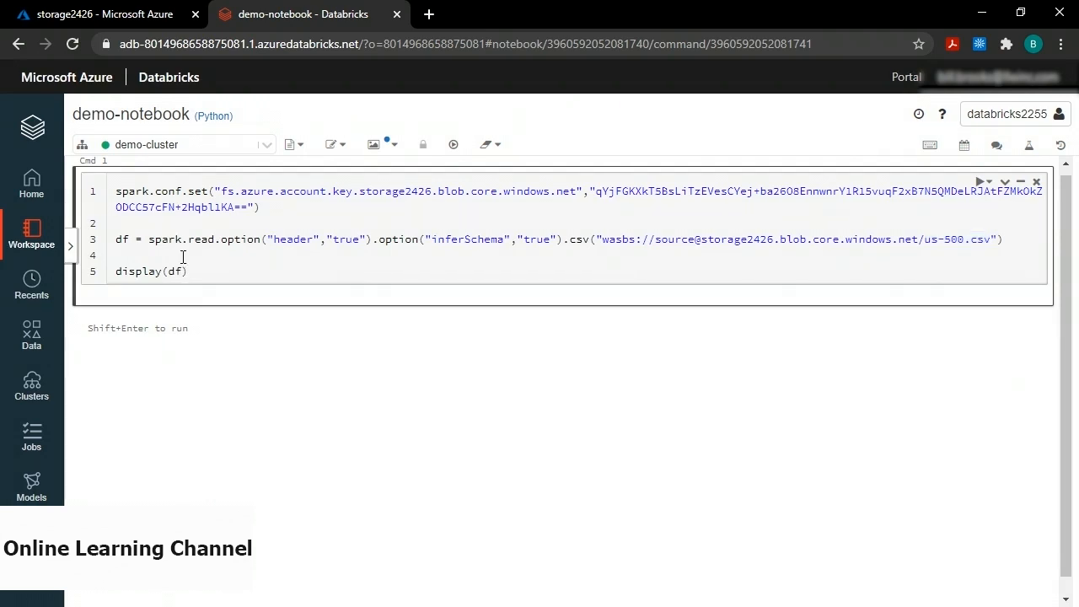
{"action": "key", "text": "shift+Return"}
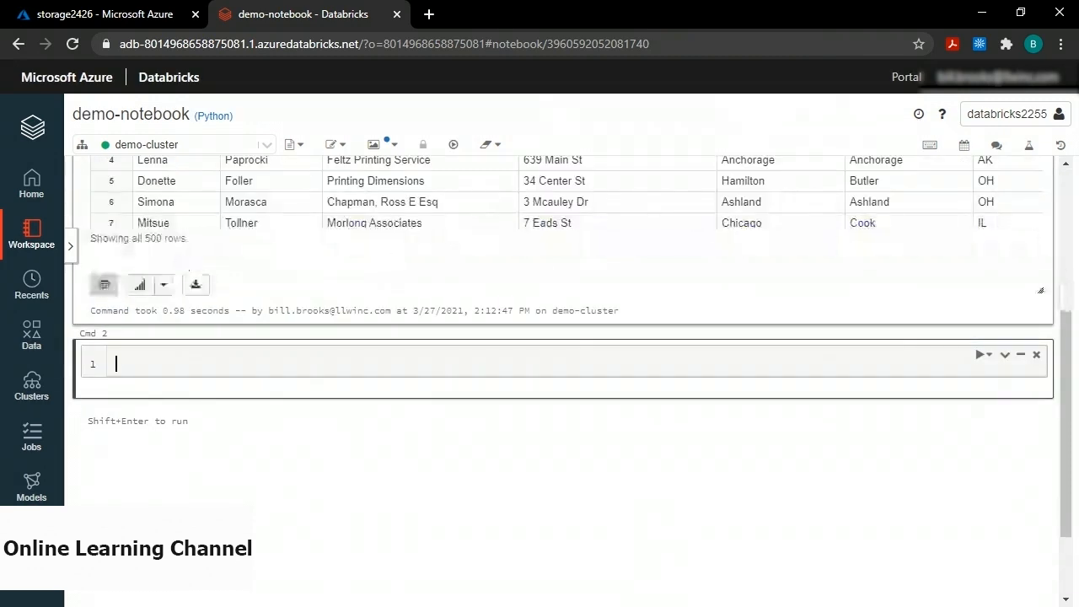
{"action": "scroll", "coordinate": [1064, 309], "scroll_direction": "up", "scroll_amount": 2}
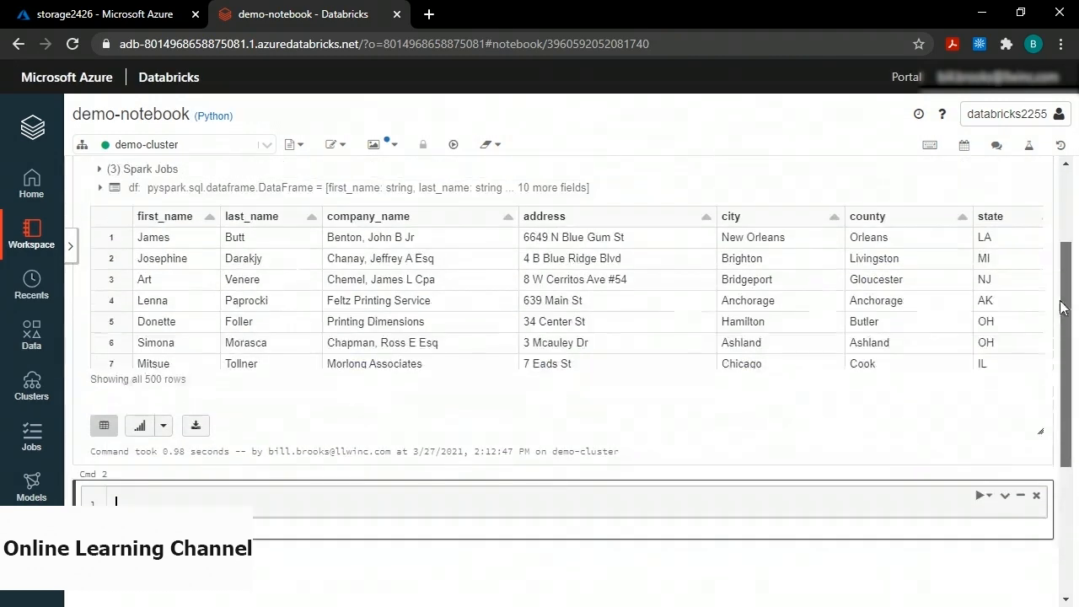
{"action": "scroll", "coordinate": [1062, 309], "scroll_direction": "up", "scroll_amount": 1}
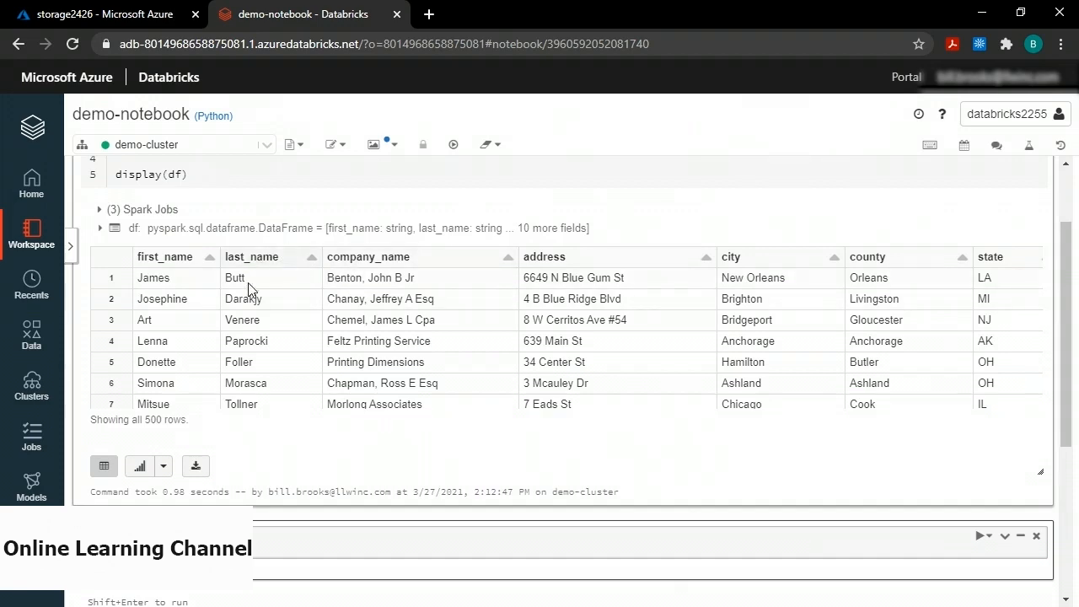
{"action": "left_click", "coordinate": [253, 314]}
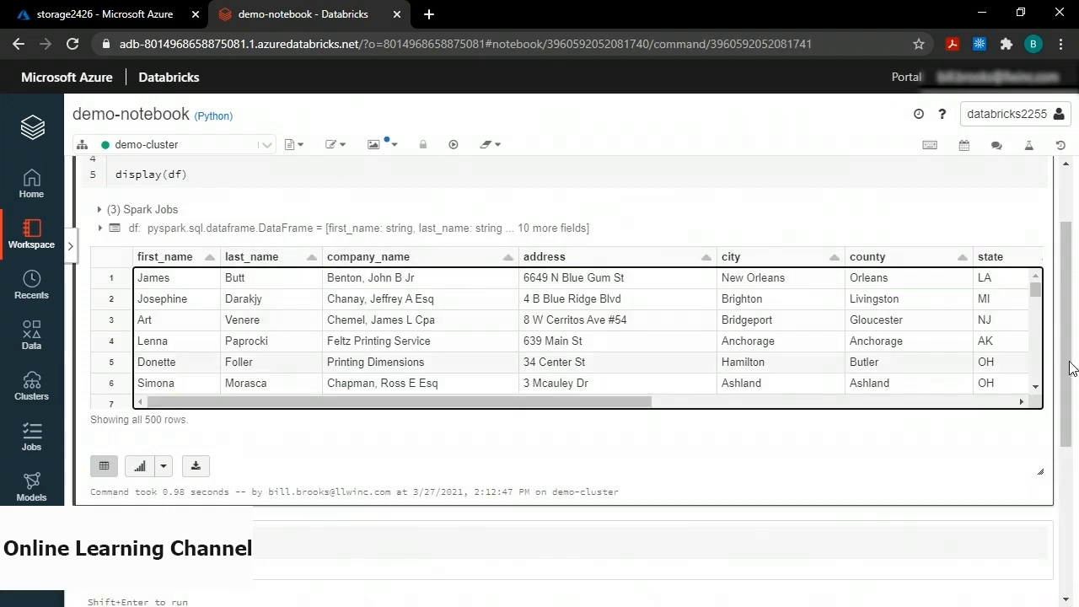
{"action": "left_click_drag", "start_coordinate": [1037, 291], "coordinate": [1036, 338]}
{"action": "left_click_drag", "start_coordinate": [601, 409], "coordinate": [826, 405]}
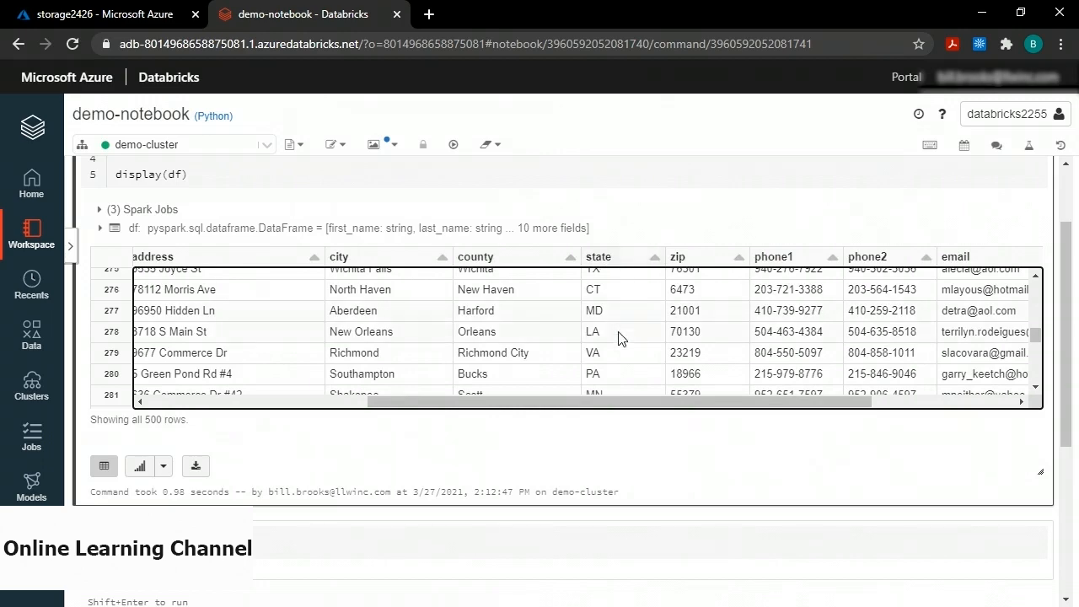
{"action": "mouse_move", "coordinate": [1035, 335]}
{"action": "left_mouse_down"}
{"action": "mouse_move", "coordinate": [1035, 290]}
{"action": "mouse_move", "coordinate": [1035, 323]}
{"action": "left_mouse_up"}
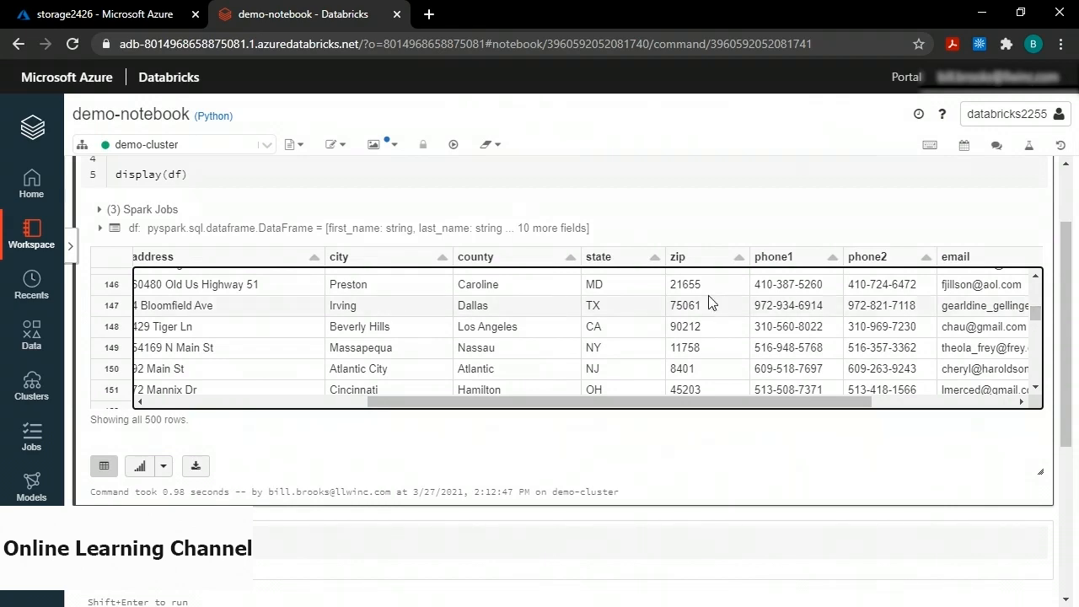
{"action": "scroll", "coordinate": [241, 233], "scroll_direction": "up", "scroll_amount": 3}
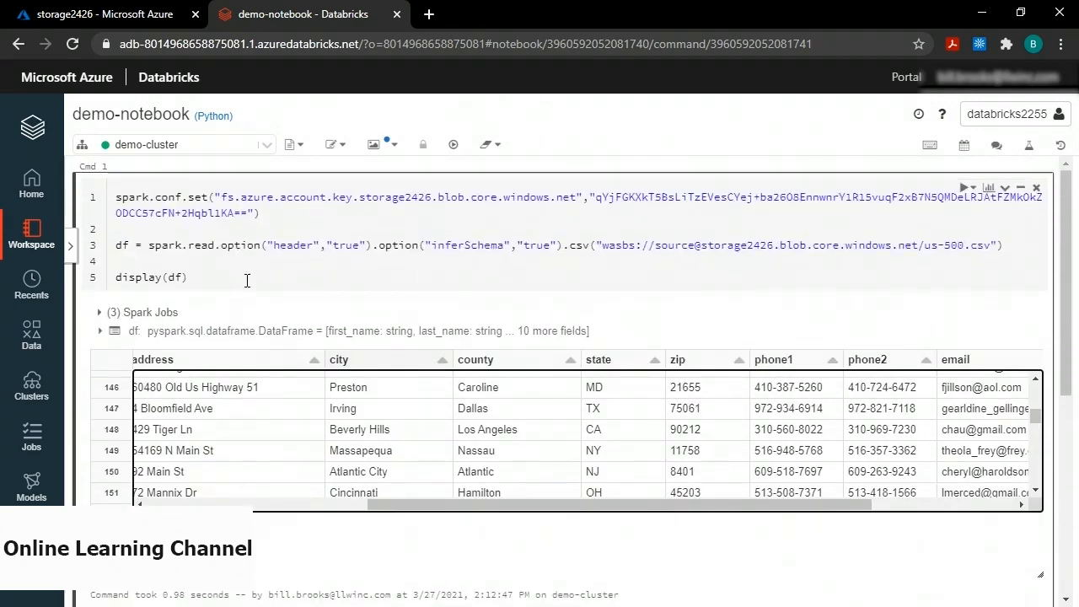
{"action": "scroll", "coordinate": [250, 278], "scroll_direction": "down", "scroll_amount": 3}
{"action": "scroll", "coordinate": [250, 279], "scroll_direction": "down", "scroll_amount": 4}
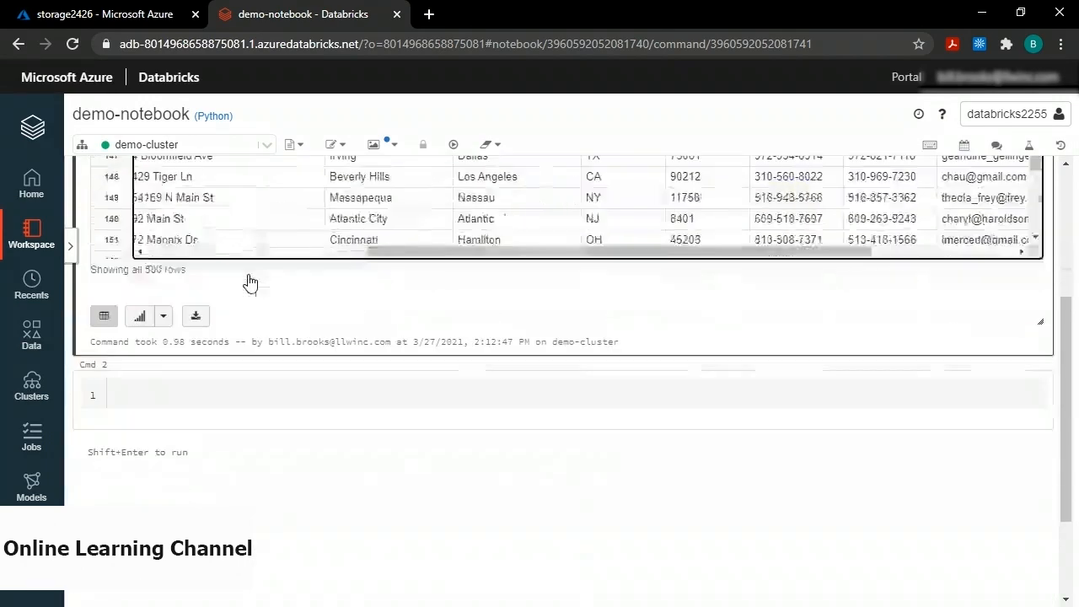
Paste code into Cmd 2 filtering df to state 'IL' with company_name, address, city, state as dff.
{"action": "left_click", "coordinate": [148, 394]}
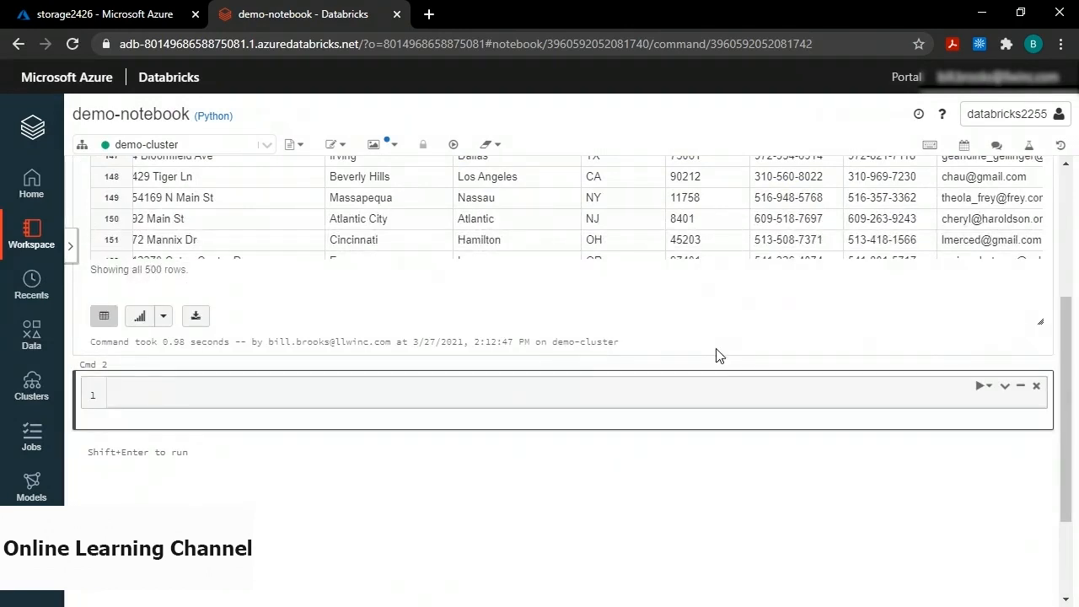
{"action": "type", "text": "dff = df.where(\"state == 'IL'\").select(\"company_name\",\"address\",\"city\",\"state\") display(dff)"}
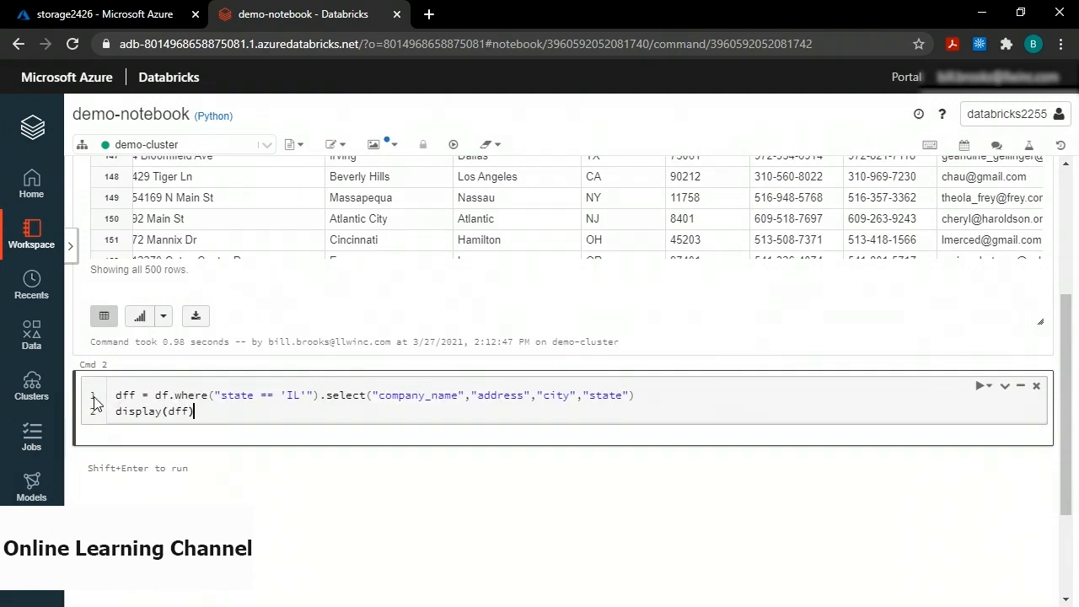
{"action": "double_click", "coordinate": [125, 396]}
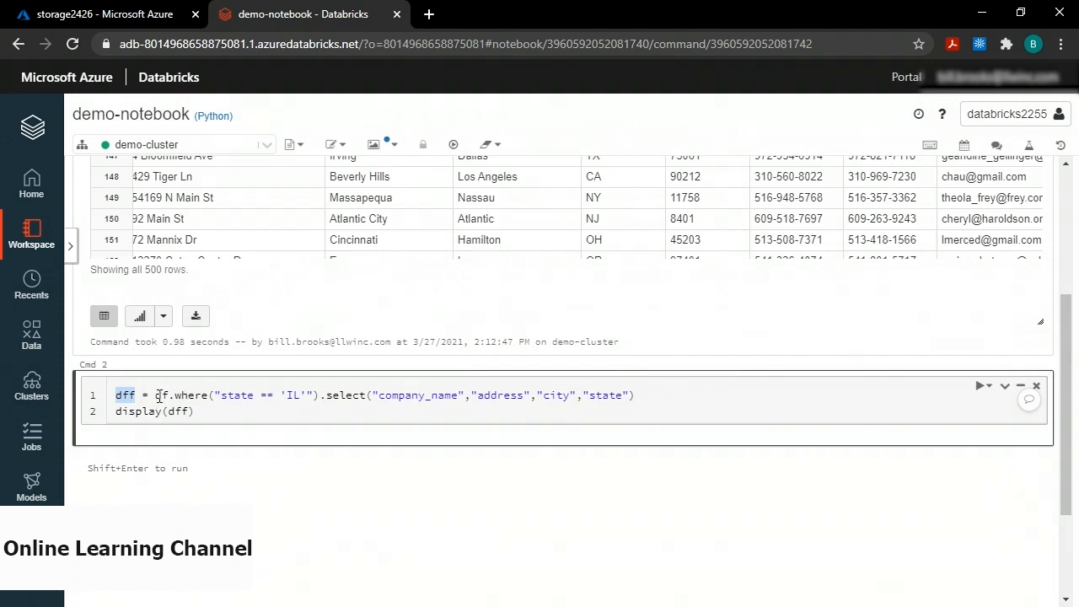
{"action": "left_click", "coordinate": [158, 395]}
{"action": "double_click", "coordinate": [160, 396]}
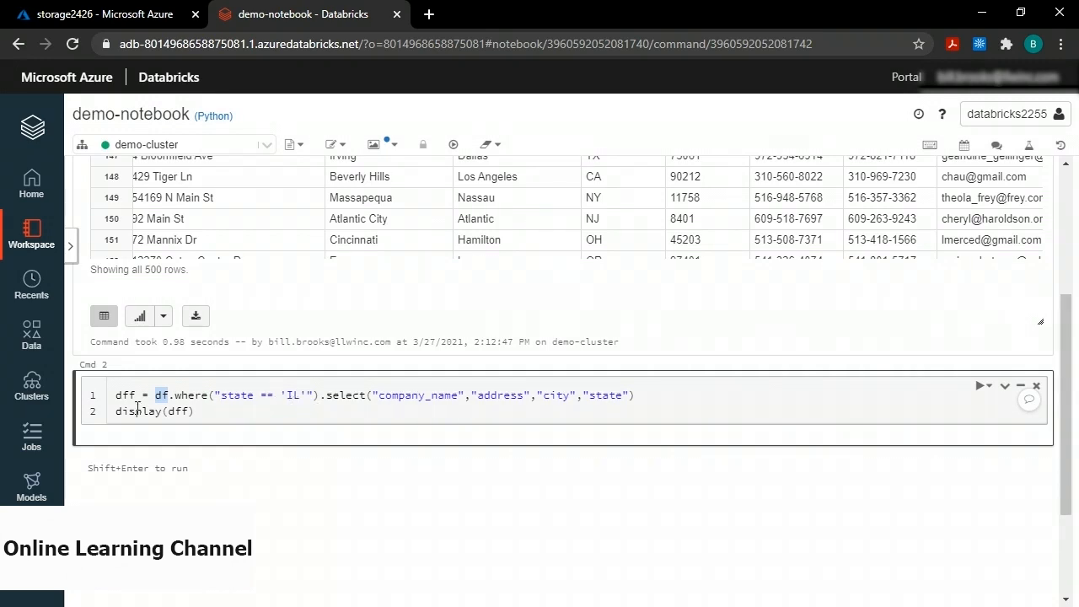
{"action": "left_click", "coordinate": [175, 410]}
{"action": "key", "text": "End"}
Run the filter cell and scroll through the 15 IL companies in the results table.
{"action": "key", "text": "shift+Return"}
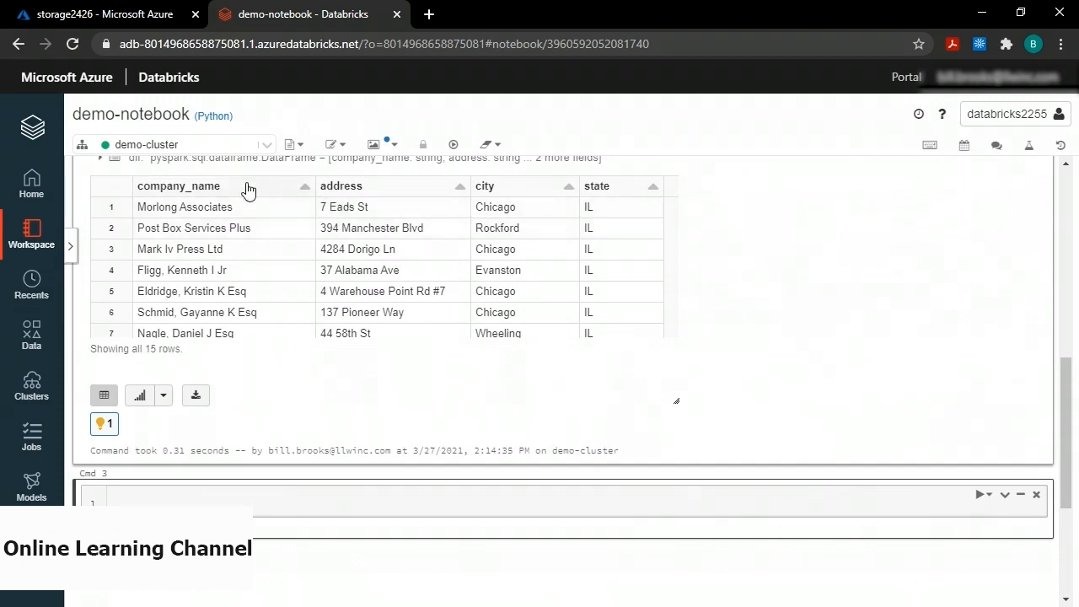
{"action": "left_click", "coordinate": [642, 259]}
{"action": "mouse_move", "coordinate": [670, 226]}
{"action": "left_mouse_down"}
{"action": "mouse_move", "coordinate": [669, 297]}
{"action": "mouse_move", "coordinate": [669, 217]}
{"action": "left_mouse_up"}
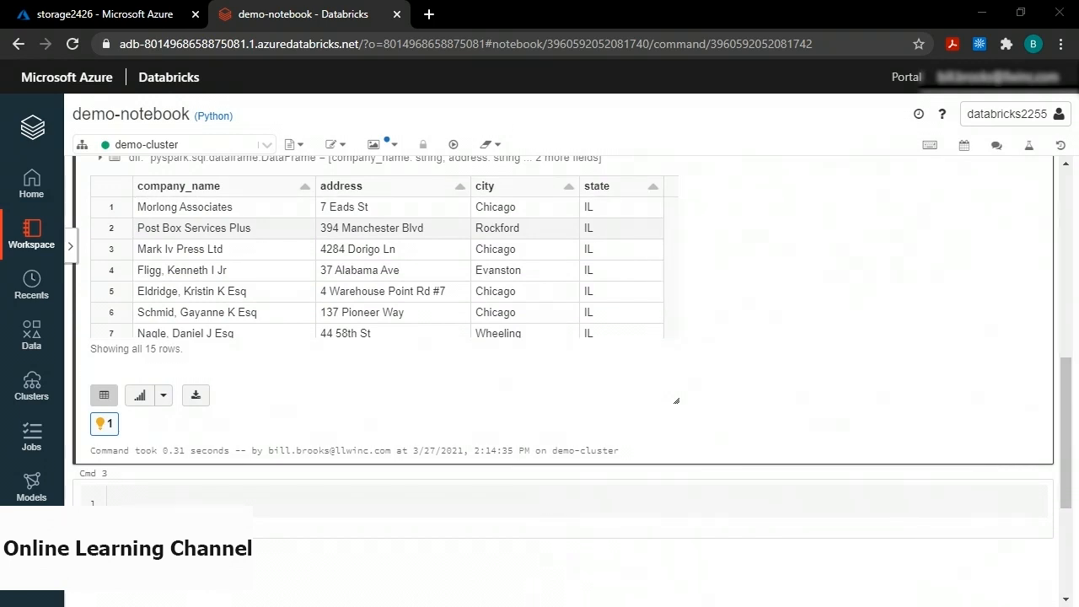
Paste and run the third cell writing dff with header, Append mode, to wasbs://target@storage2426 us-500-mod.csv.
{"action": "left_click", "coordinate": [298, 495]}
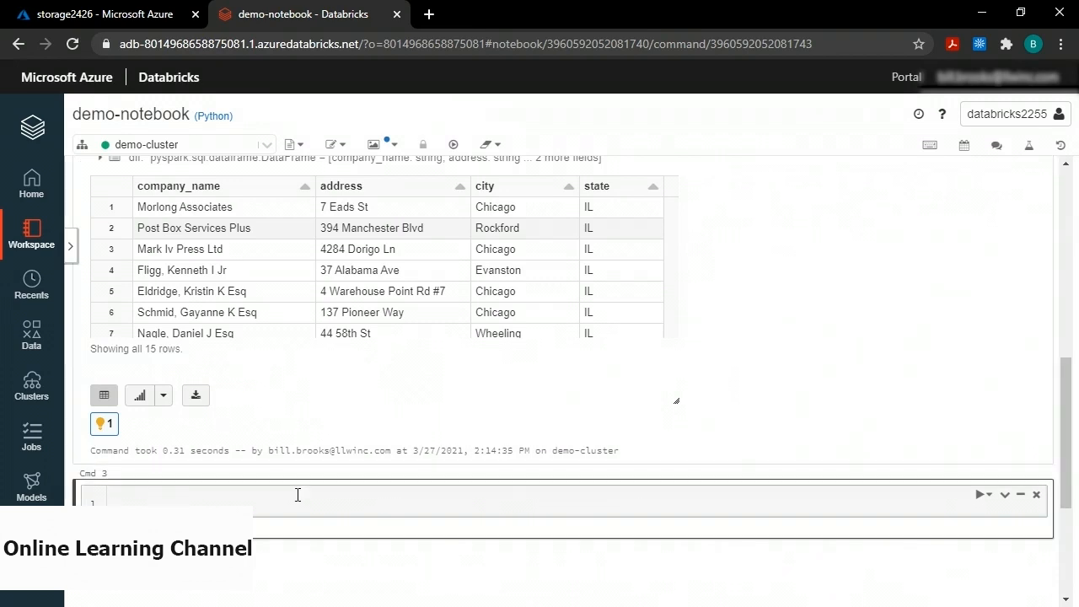
{"action": "key", "text": "ctrl+v"}
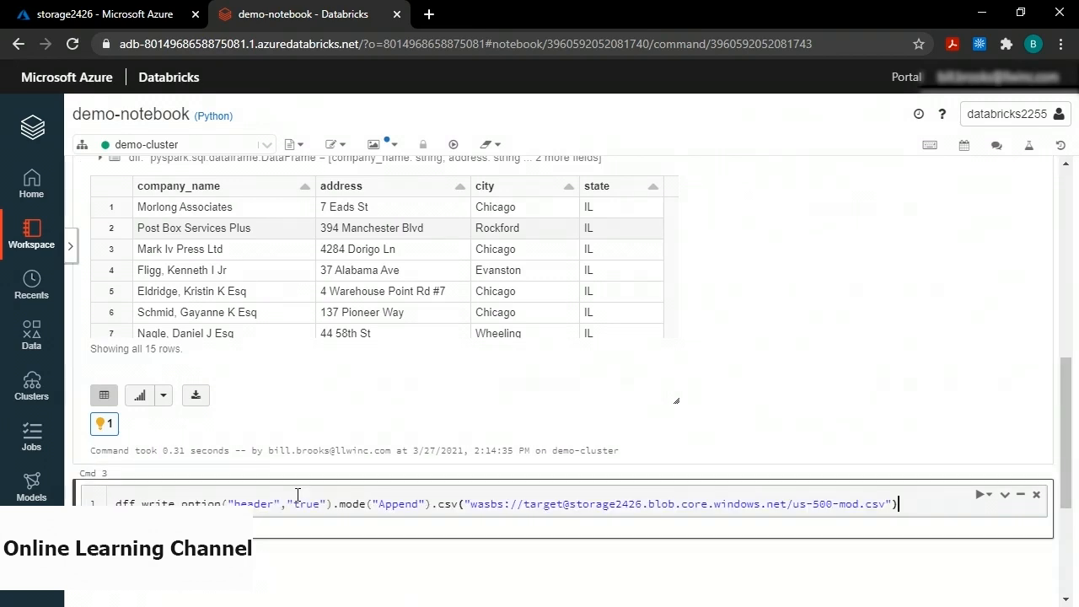
{"action": "double_click", "coordinate": [123, 502]}
{"action": "left_click_drag", "start_coordinate": [470, 503], "coordinate": [887, 504]}
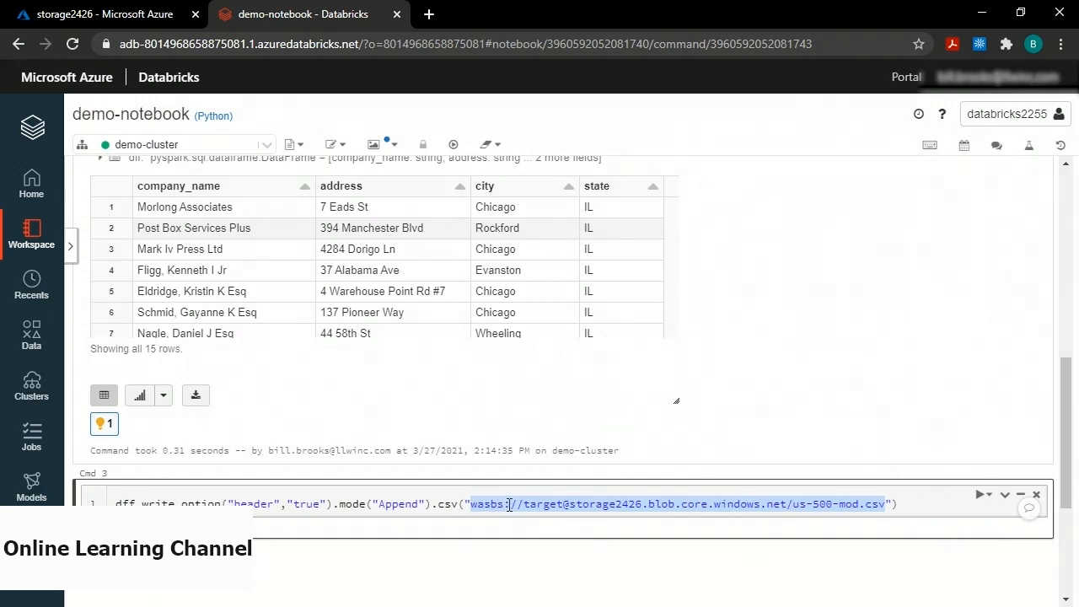
{"action": "left_click_drag", "start_coordinate": [523, 504], "coordinate": [563, 503]}
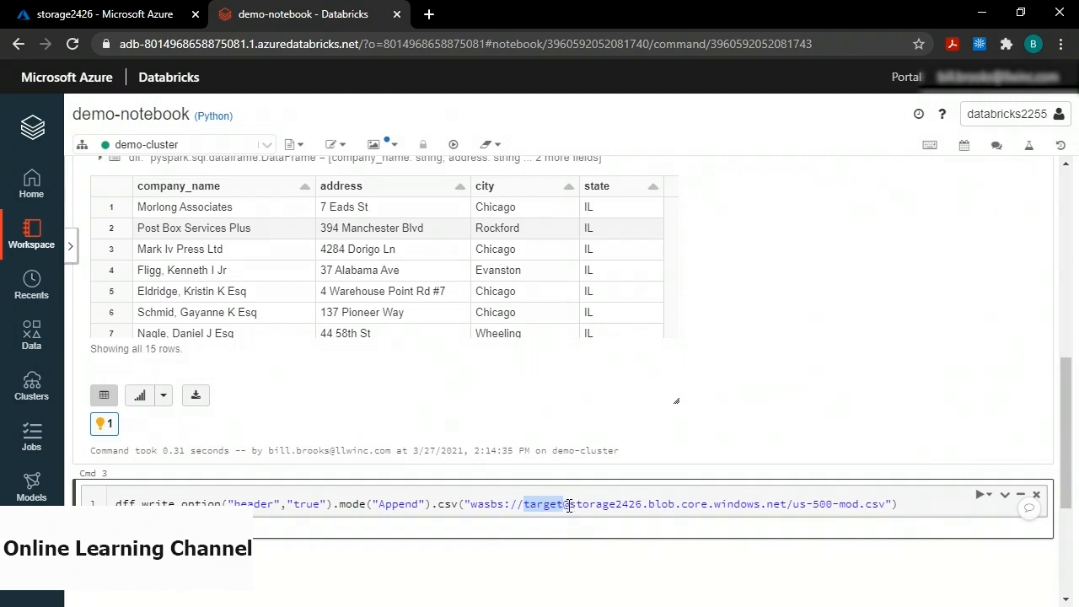
{"action": "left_click_drag", "start_coordinate": [569, 504], "coordinate": [642, 504]}
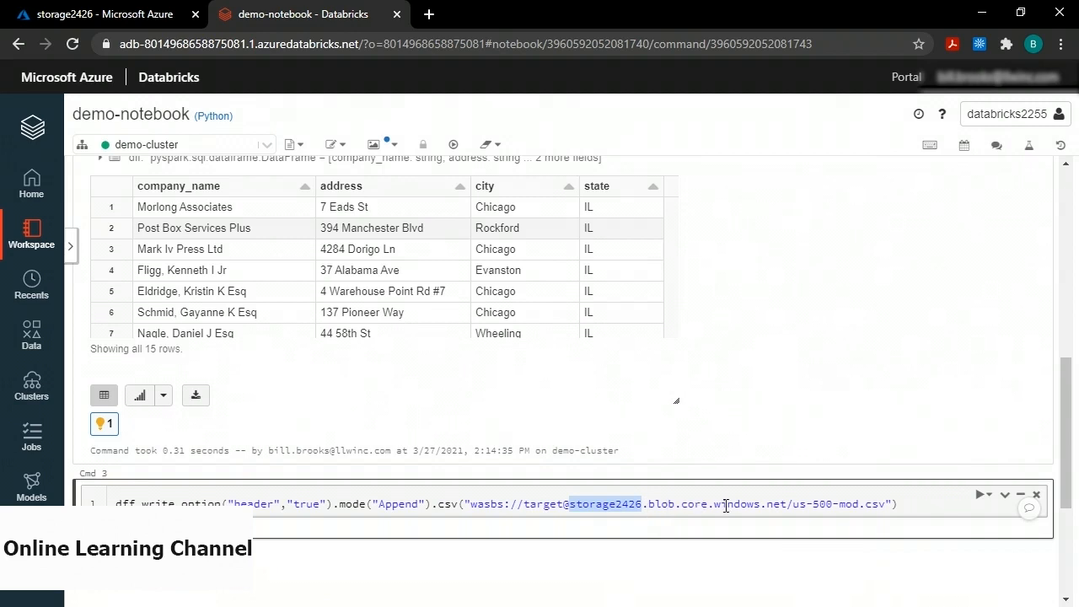
{"action": "left_click", "coordinate": [794, 504]}
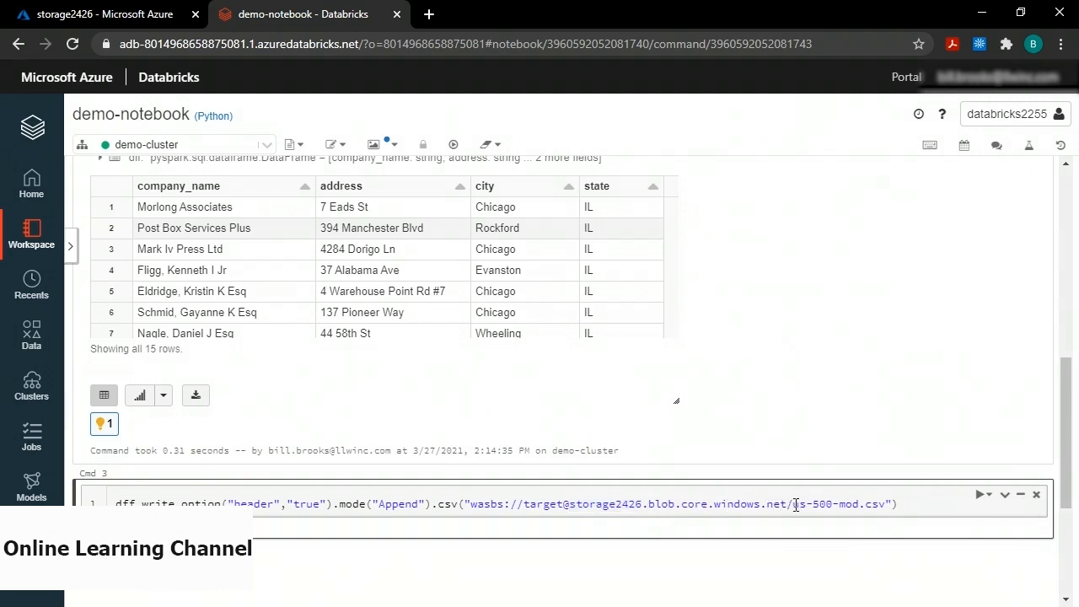
{"action": "left_click_drag", "start_coordinate": [795, 504], "coordinate": [858, 504]}
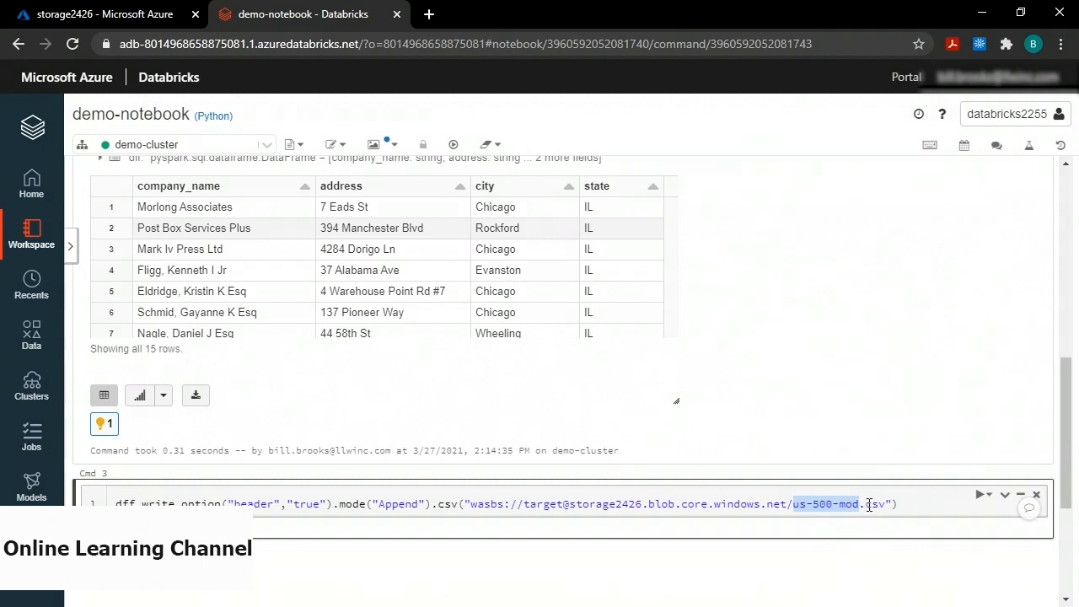
{"action": "left_click", "coordinate": [741, 504]}
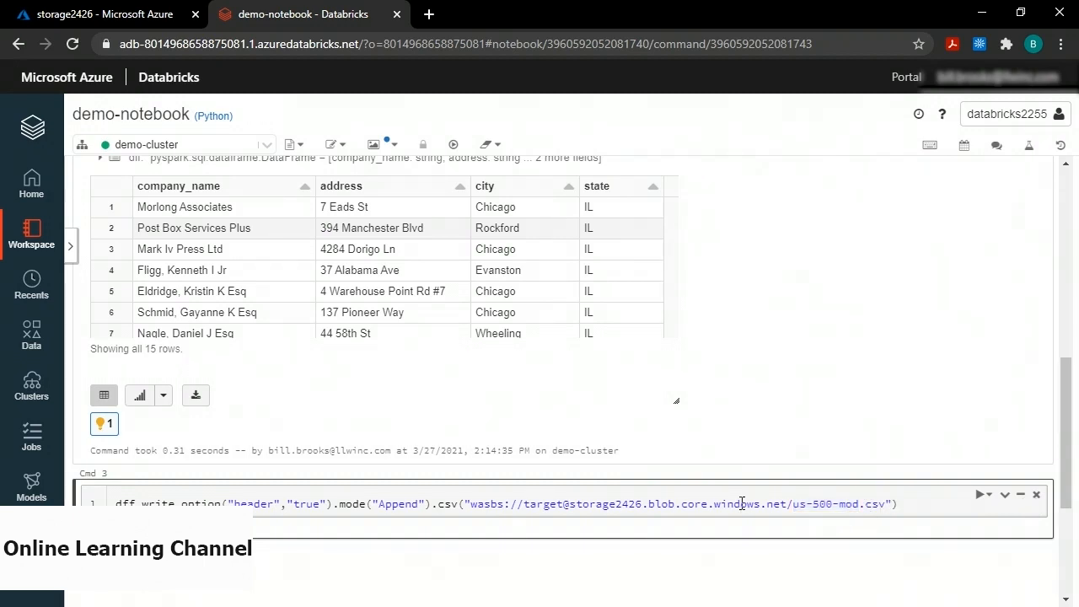
{"action": "key", "text": "shift+Return"}
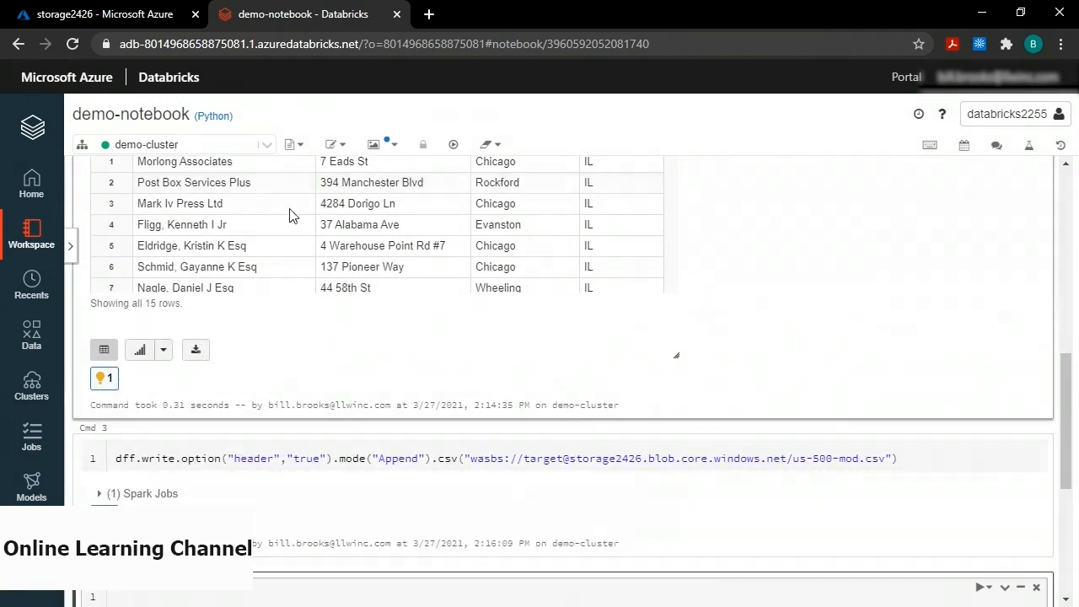
Open storage2426's target container to find the new us-500-mod.csv output.
{"action": "left_click", "coordinate": [115, 19]}
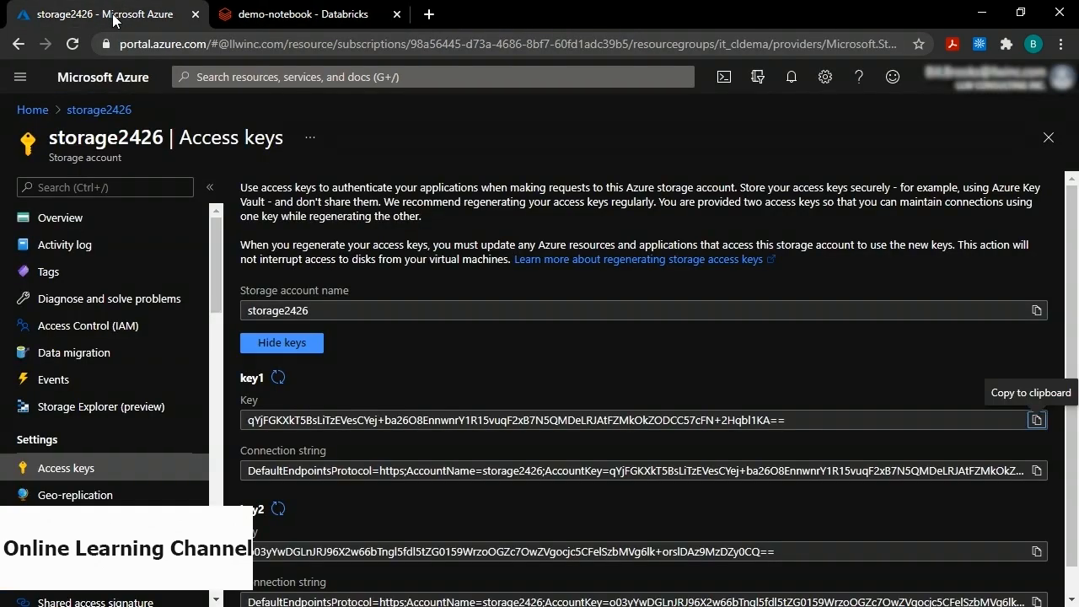
{"action": "left_click", "coordinate": [98, 112]}
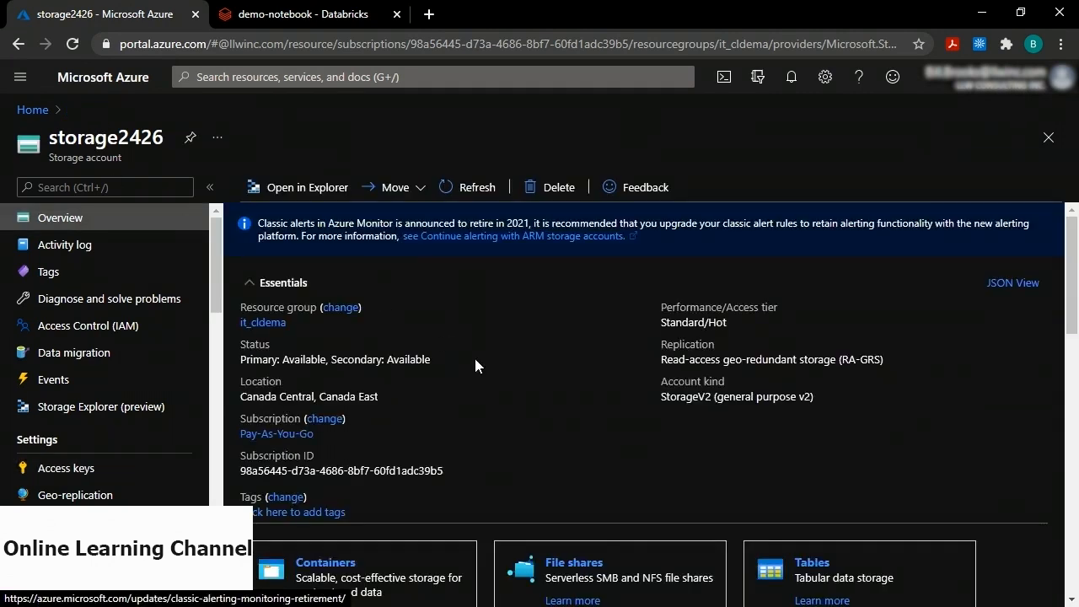
{"action": "scroll", "coordinate": [474, 355], "scroll_direction": "down", "scroll_amount": 2}
{"action": "left_click", "coordinate": [322, 479]}
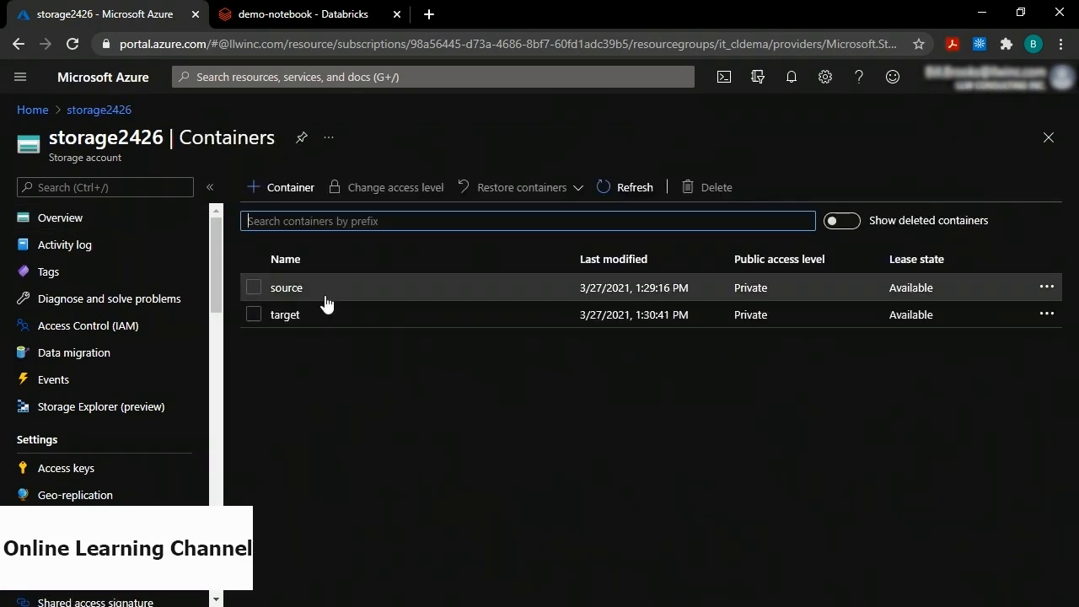
{"action": "left_click", "coordinate": [285, 317]}
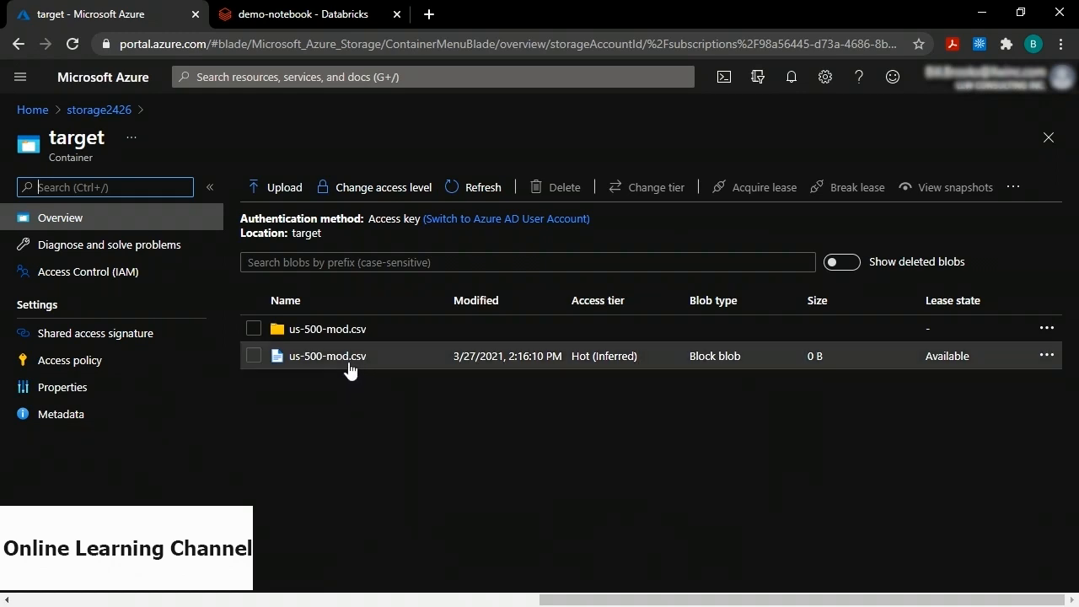
View the _committed blob's JSON inside the us-500-mod.csv folder, listing the added part-00000 file.
{"action": "left_click", "coordinate": [318, 337]}
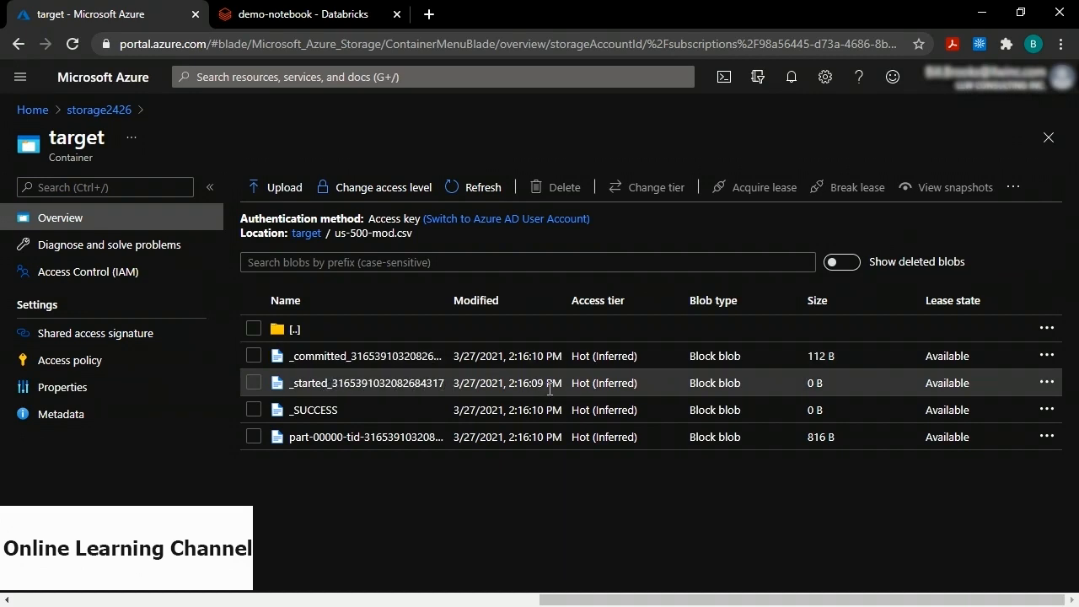
{"action": "left_click", "coordinate": [341, 361]}
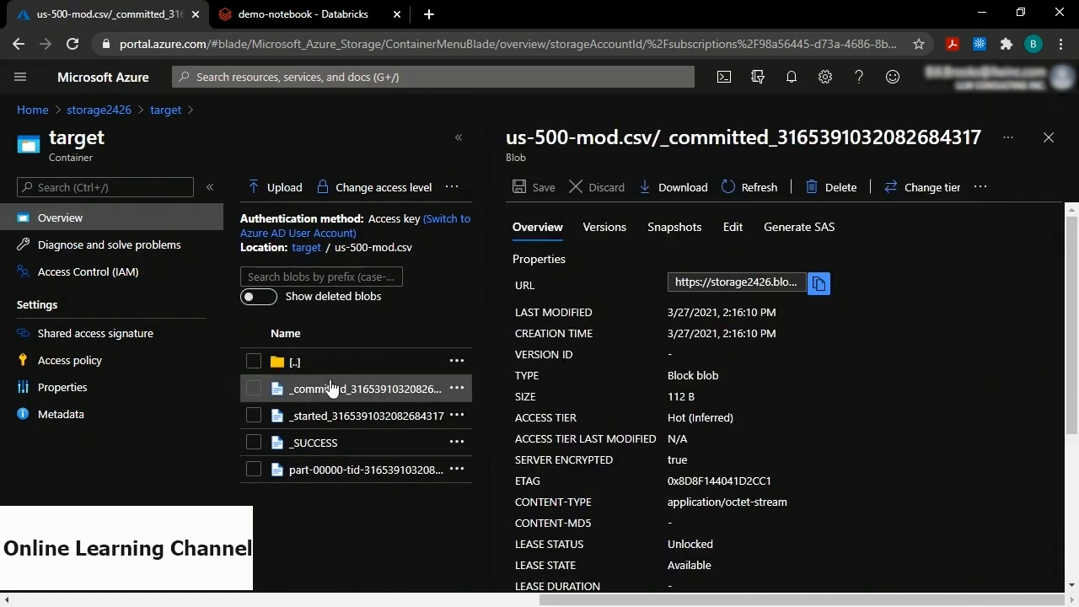
{"action": "left_click", "coordinate": [733, 234]}
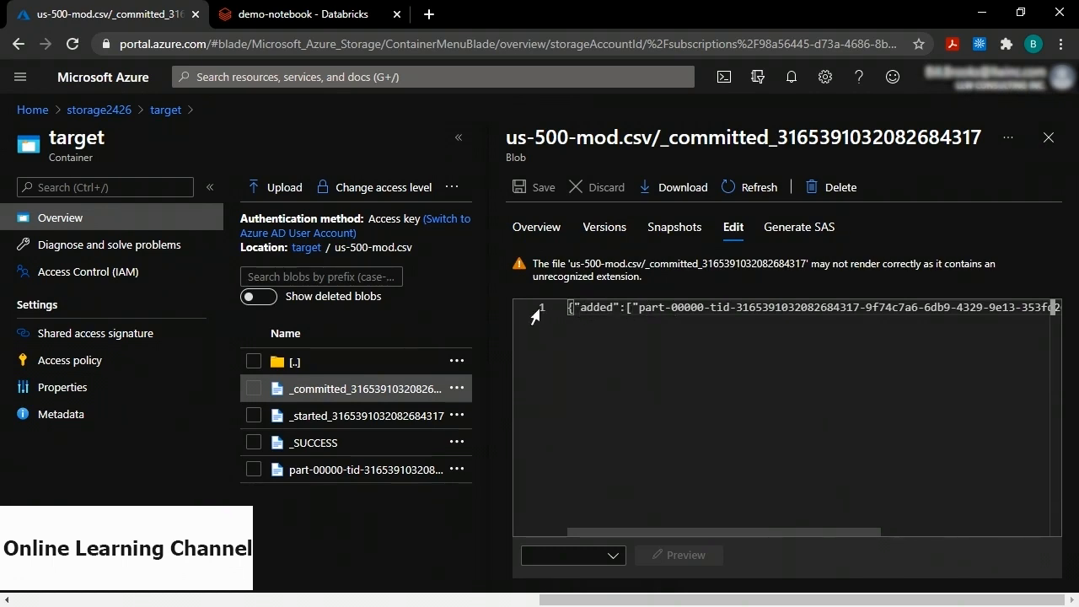
{"action": "mouse_move", "coordinate": [637, 532]}
{"action": "left_mouse_down"}
{"action": "mouse_move", "coordinate": [659, 531]}
{"action": "mouse_move", "coordinate": [636, 533]}
{"action": "left_mouse_up"}
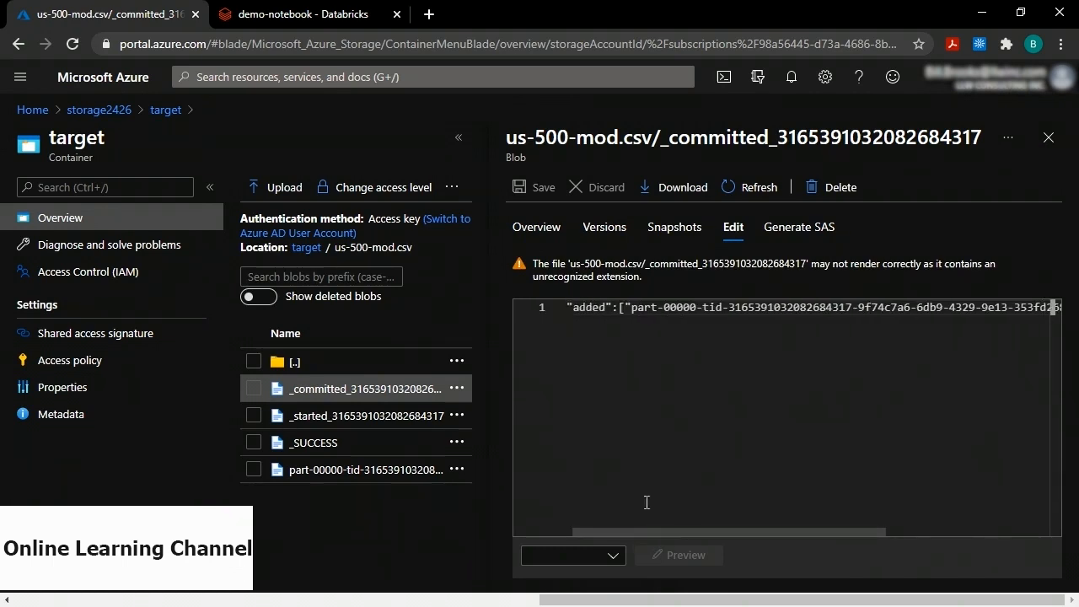
{"action": "left_click_drag", "start_coordinate": [633, 308], "coordinate": [796, 312]}
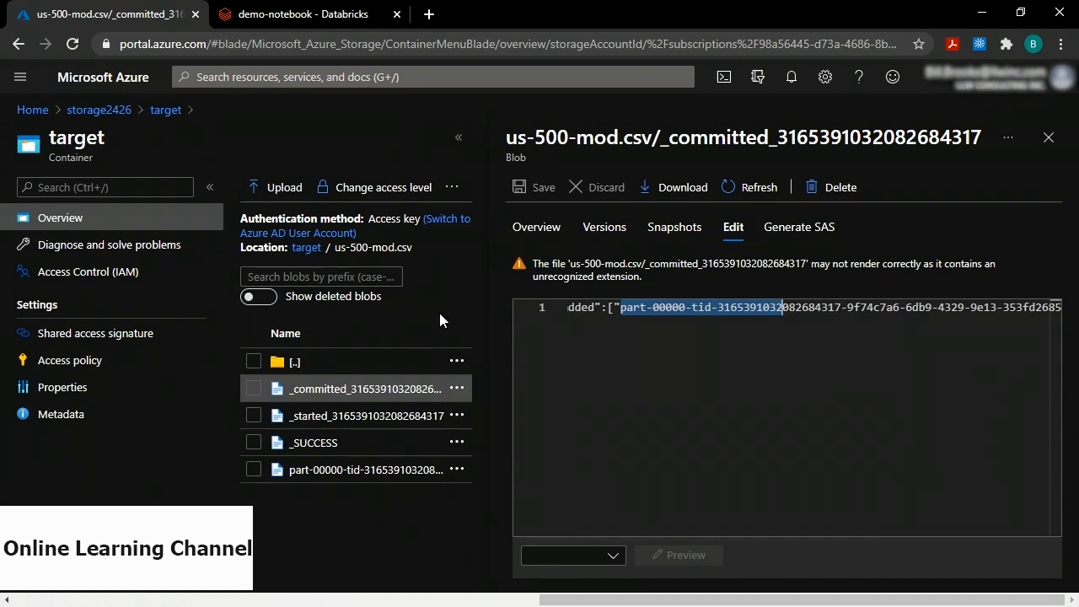
Open the part-00000 blob's contents and highlight the IL state values in its rows.
{"action": "left_click", "coordinate": [346, 477]}
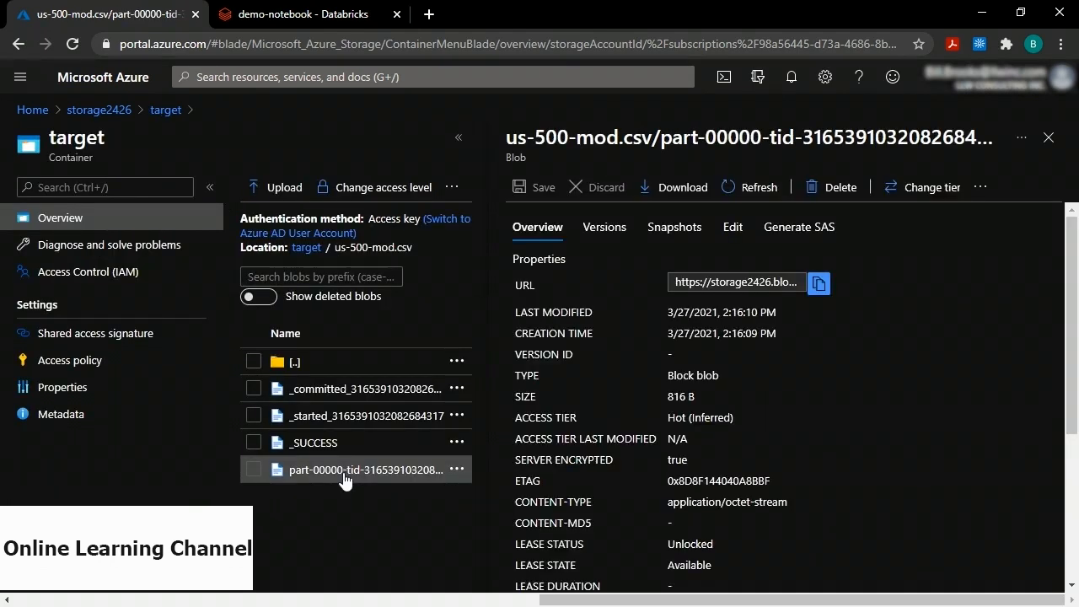
{"action": "left_click", "coordinate": [730, 230]}
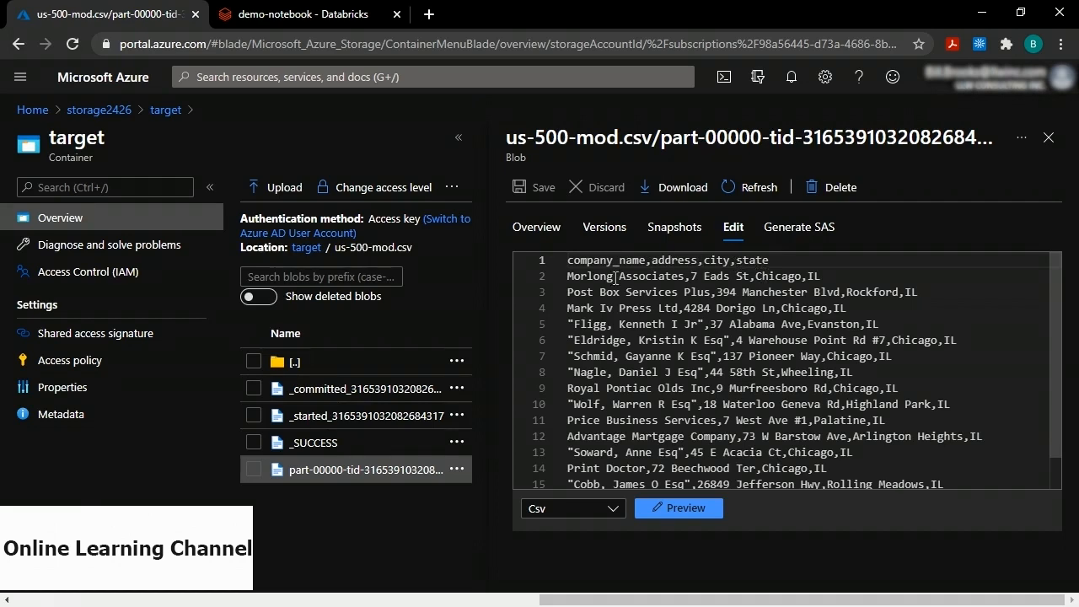
{"action": "double_click", "coordinate": [814, 276]}
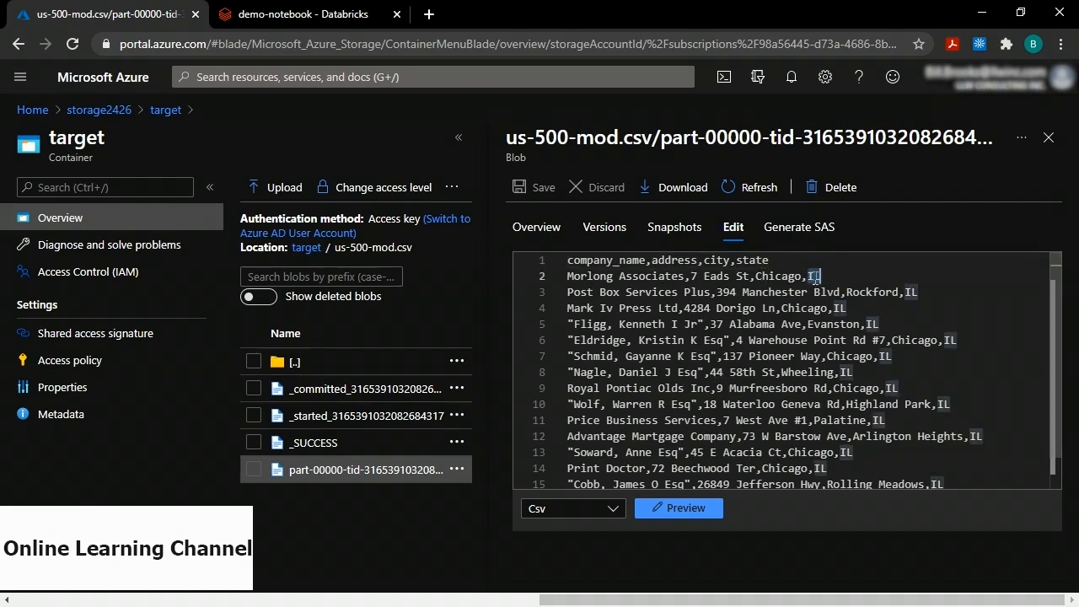
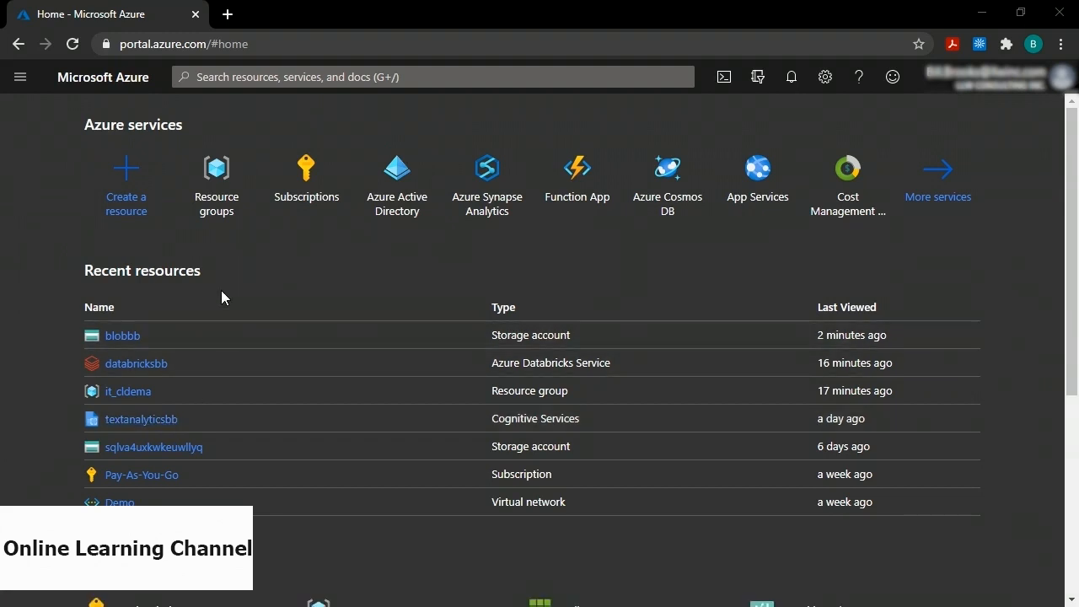
Search the Marketplace for 'text analytics' and start creating a Text Analytics resource.
{"action": "left_click", "coordinate": [120, 172]}
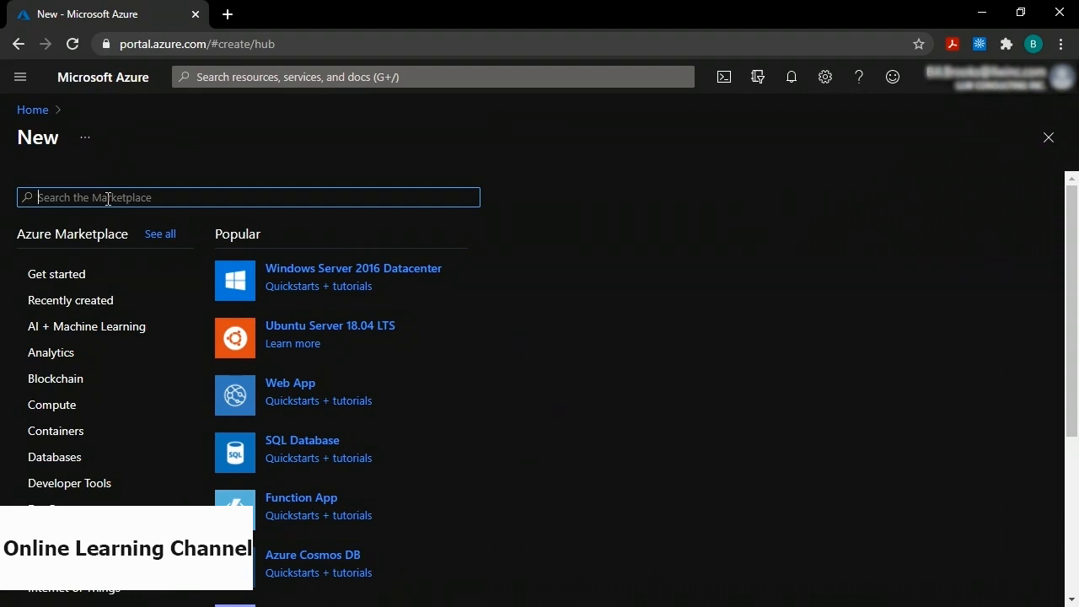
{"action": "type", "text": "text analytics"}
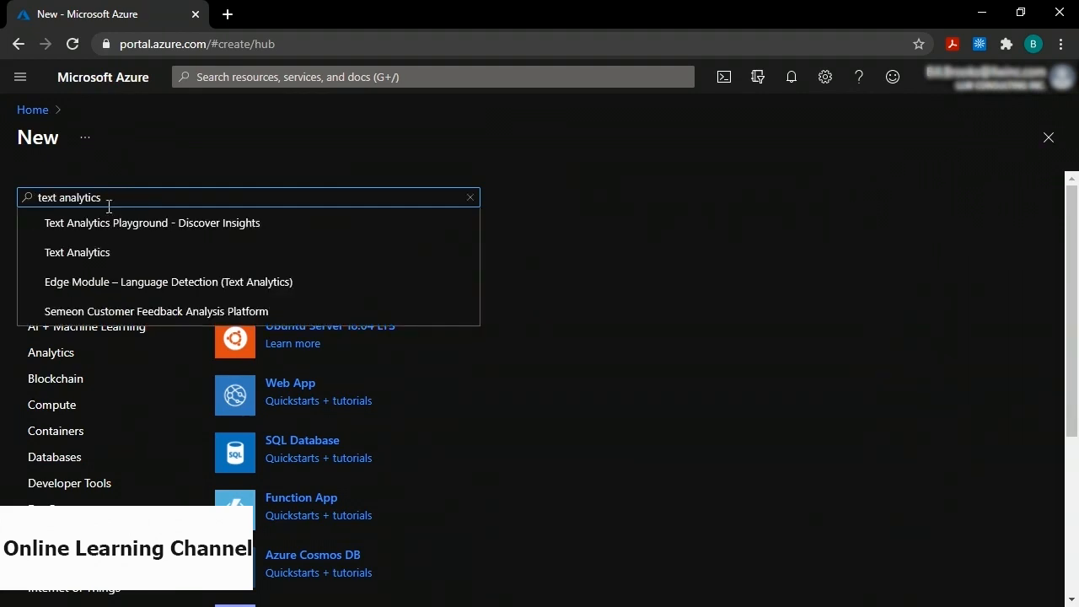
{"action": "left_click", "coordinate": [104, 254]}
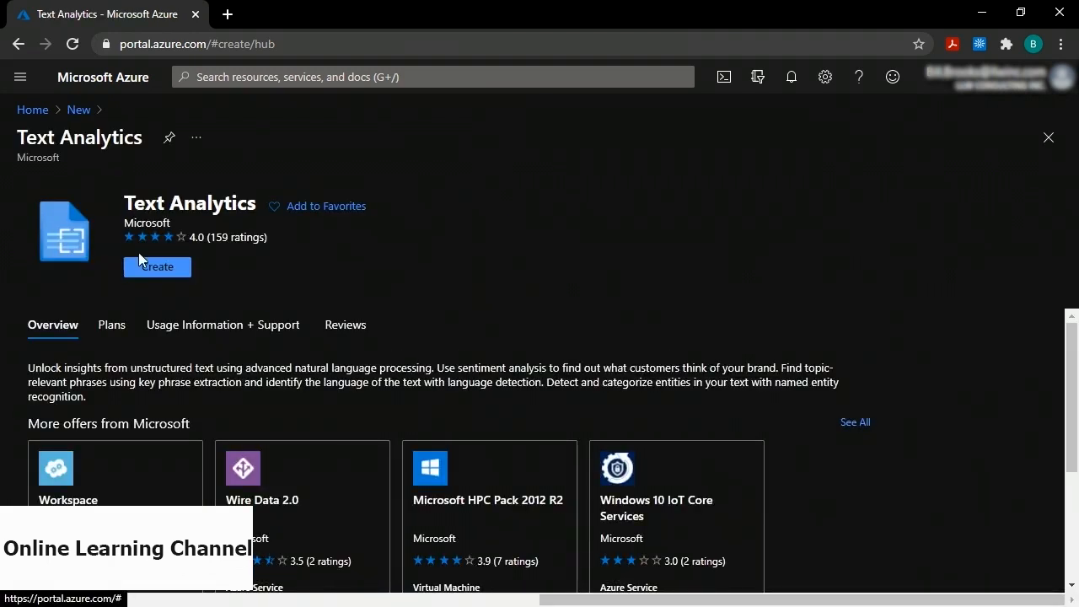
{"action": "left_click", "coordinate": [158, 268]}
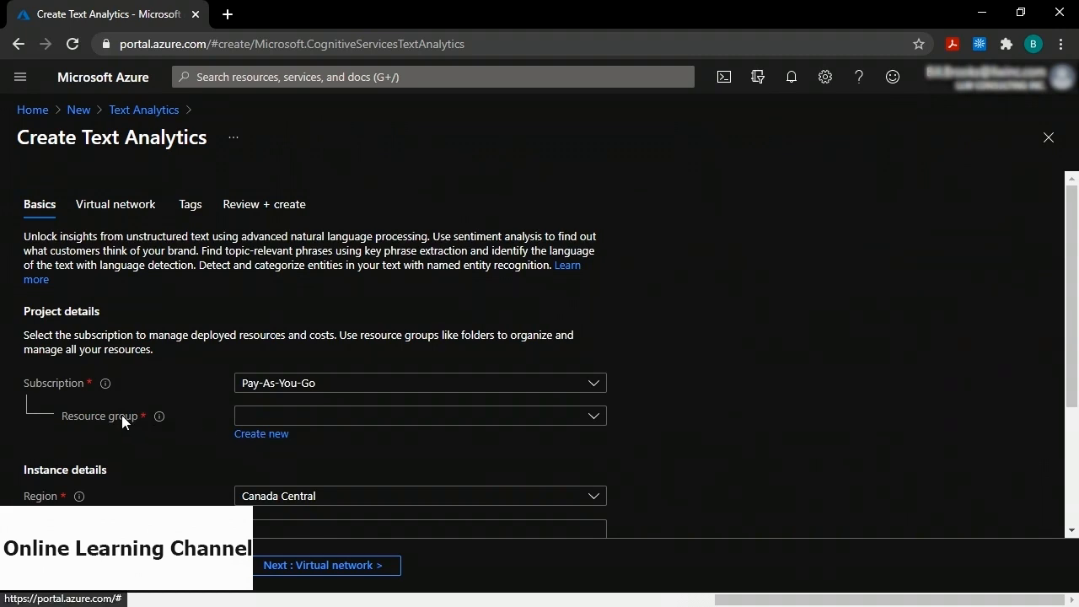
Configure textanalytics134 in it_cldema on Standard S0, validate it, then return Home.
{"action": "left_click", "coordinate": [271, 419]}
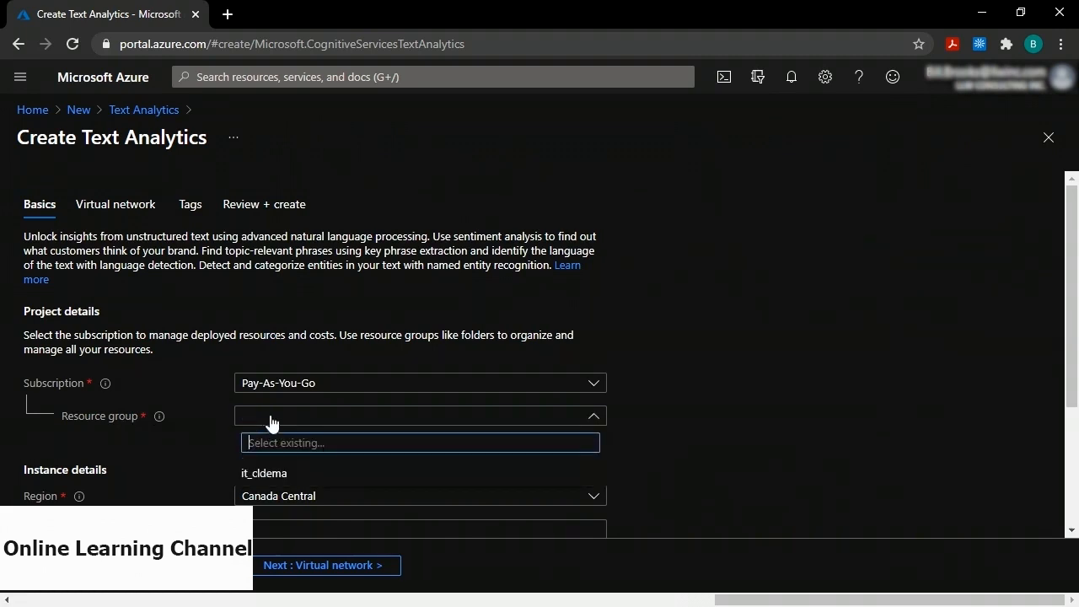
{"action": "left_click", "coordinate": [269, 475]}
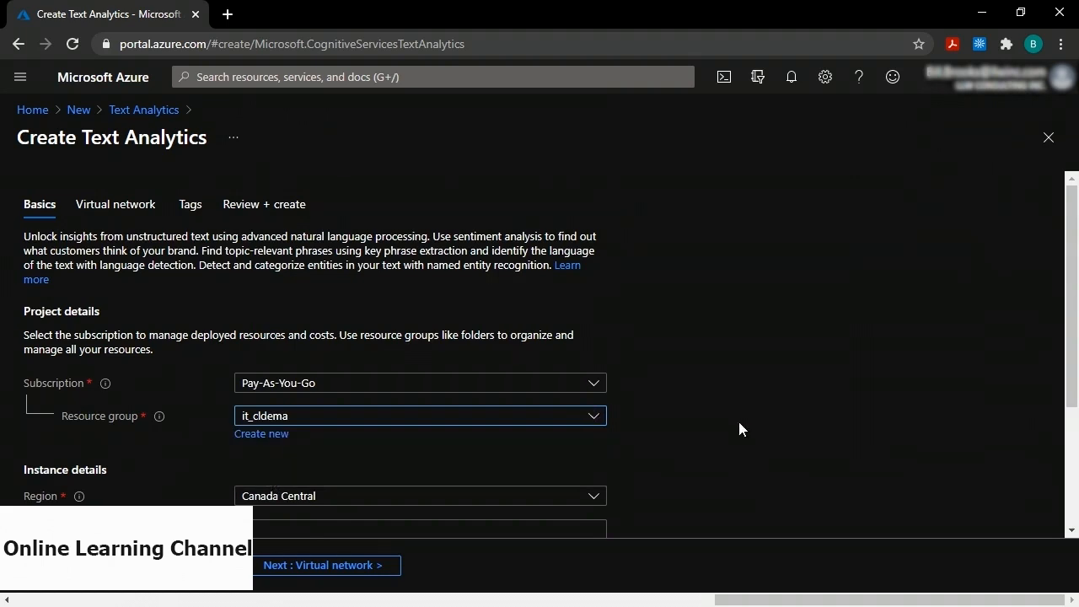
{"action": "scroll", "coordinate": [739, 429], "scroll_direction": "down", "scroll_amount": 2}
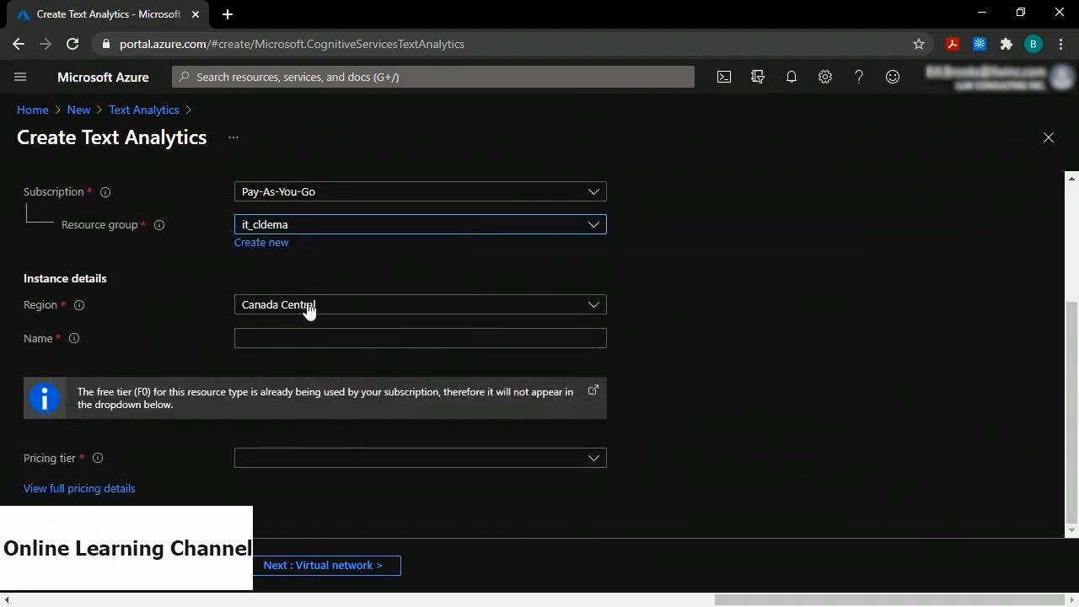
{"action": "left_click", "coordinate": [278, 340]}
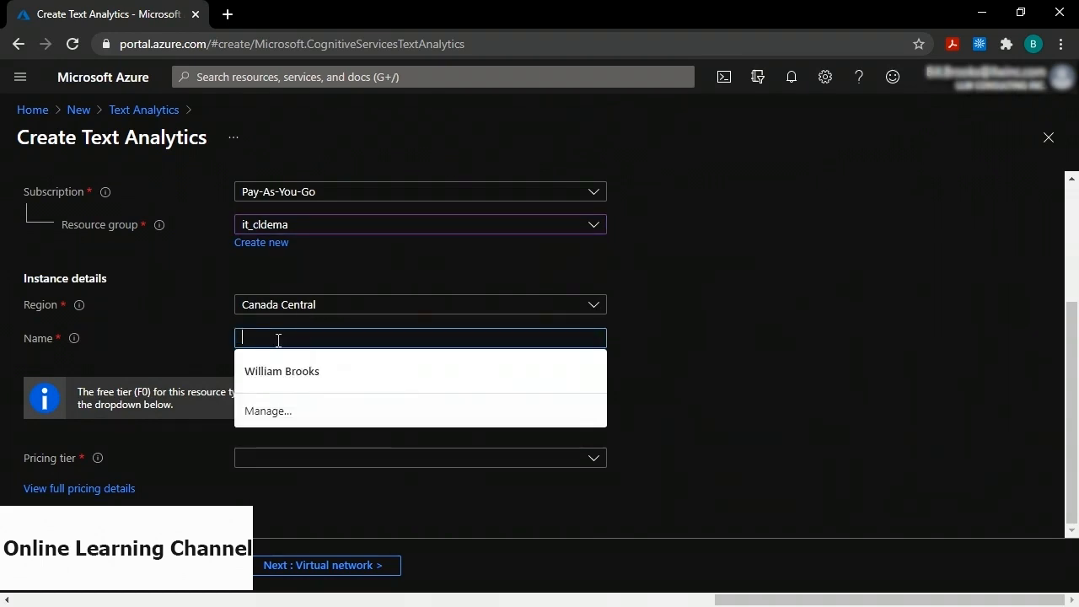
{"action": "type", "text": "textanalytics134"}
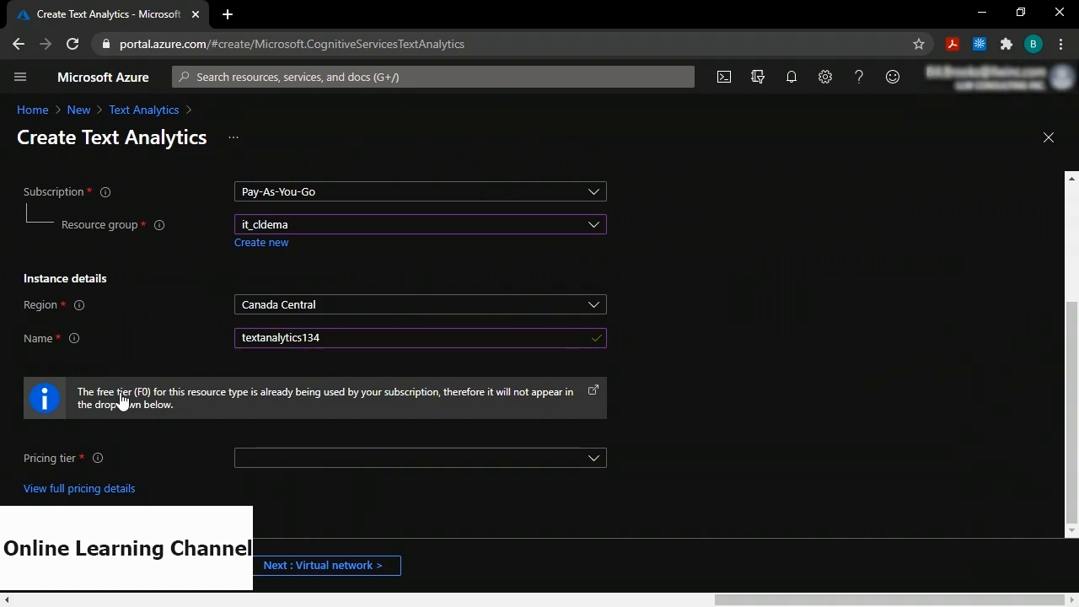
{"action": "left_click", "coordinate": [373, 458]}
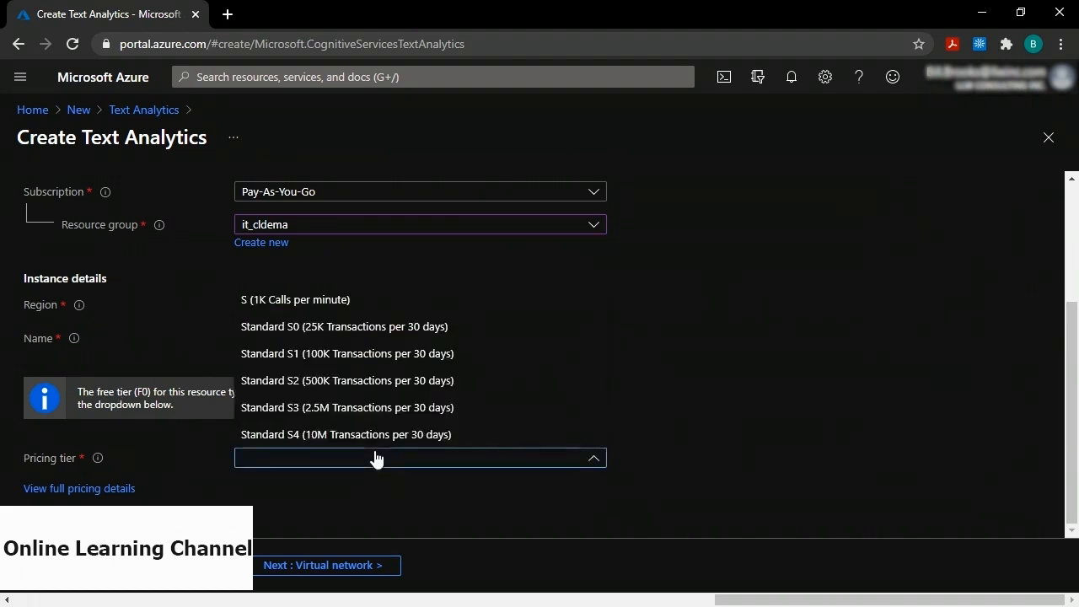
{"action": "left_click", "coordinate": [349, 326]}
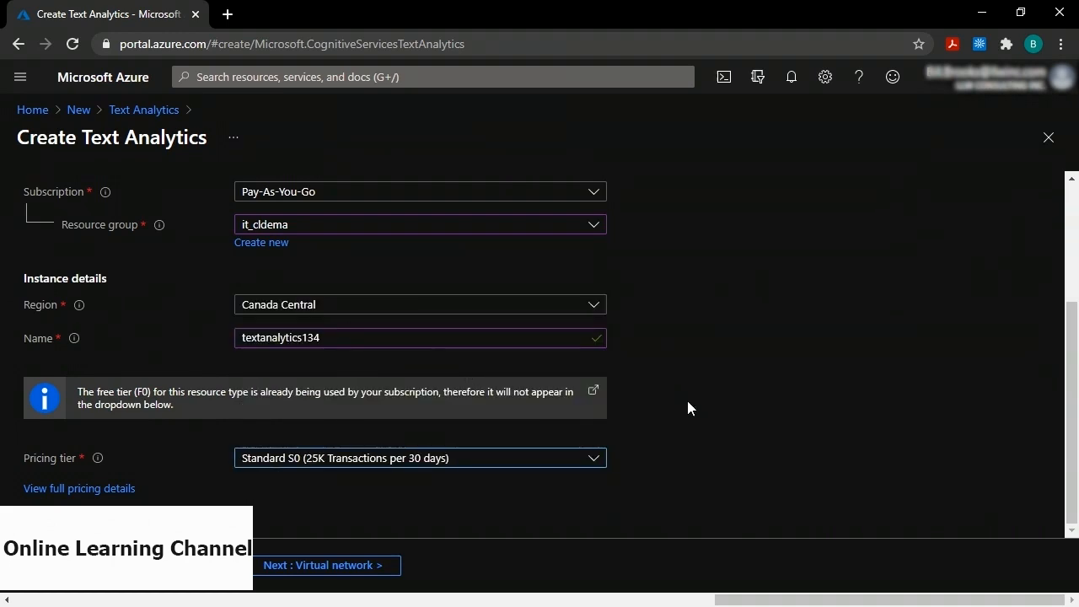
{"action": "left_click", "coordinate": [76, 565]}
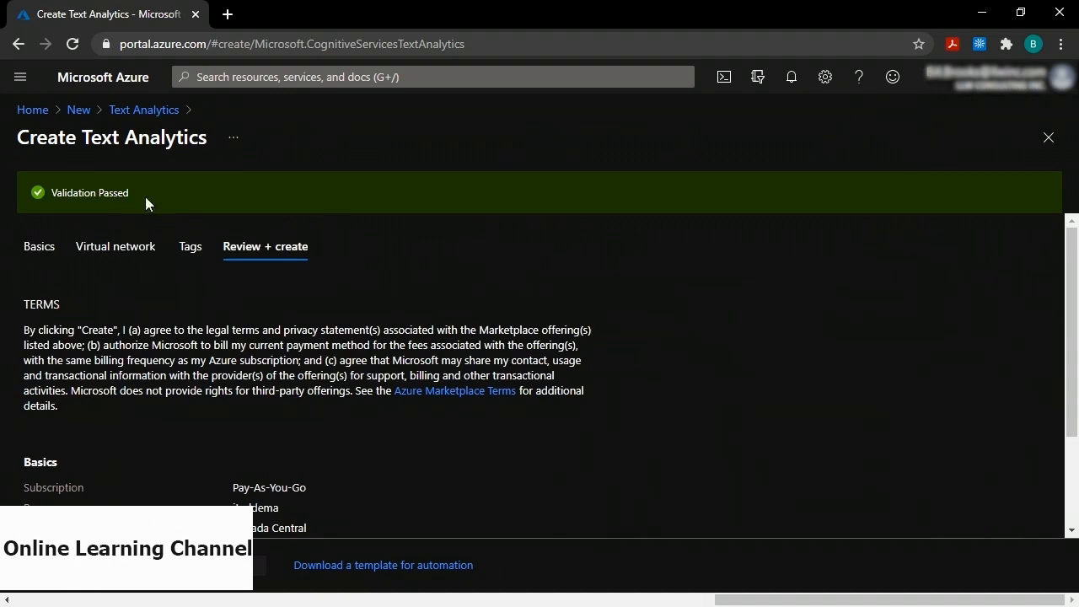
{"action": "left_click", "coordinate": [25, 110]}
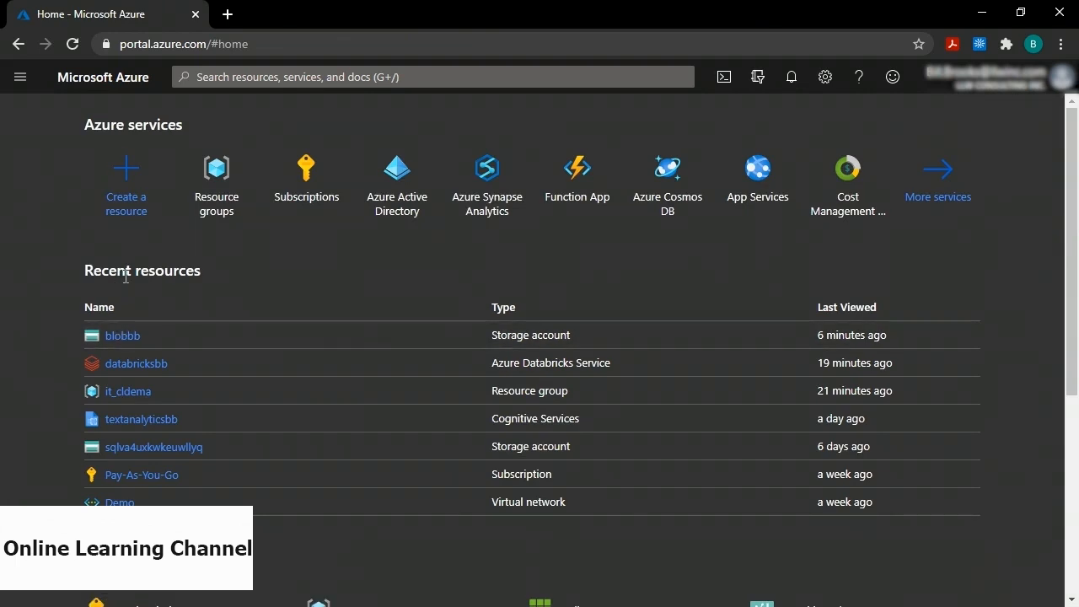
Open sentiment.csv in the demo container of the blobbb storage account.
{"action": "left_click", "coordinate": [122, 337]}
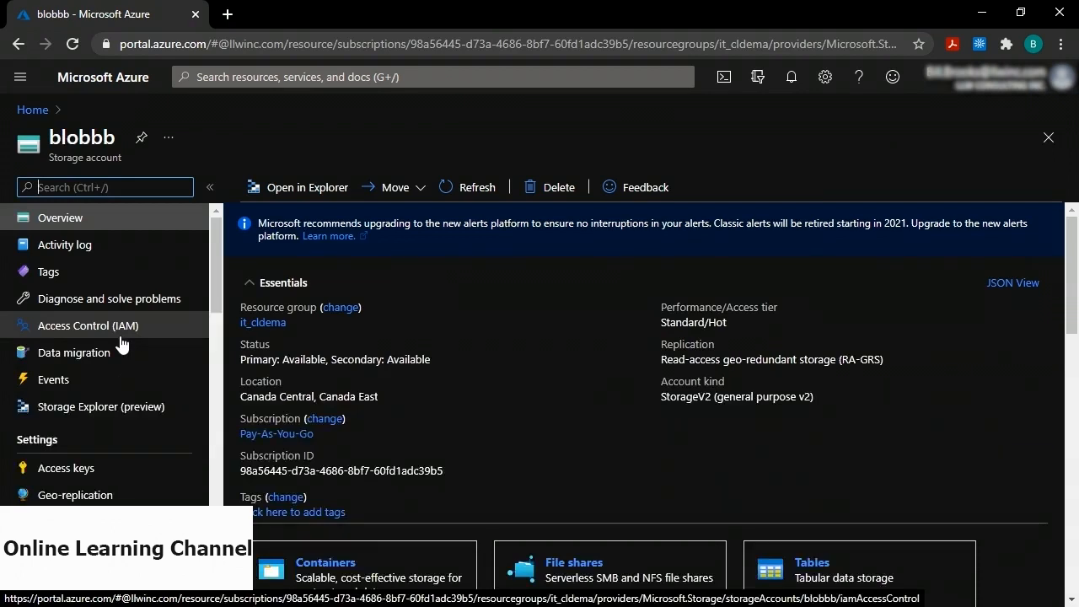
{"action": "scroll", "coordinate": [441, 344], "scroll_direction": "down", "scroll_amount": 2}
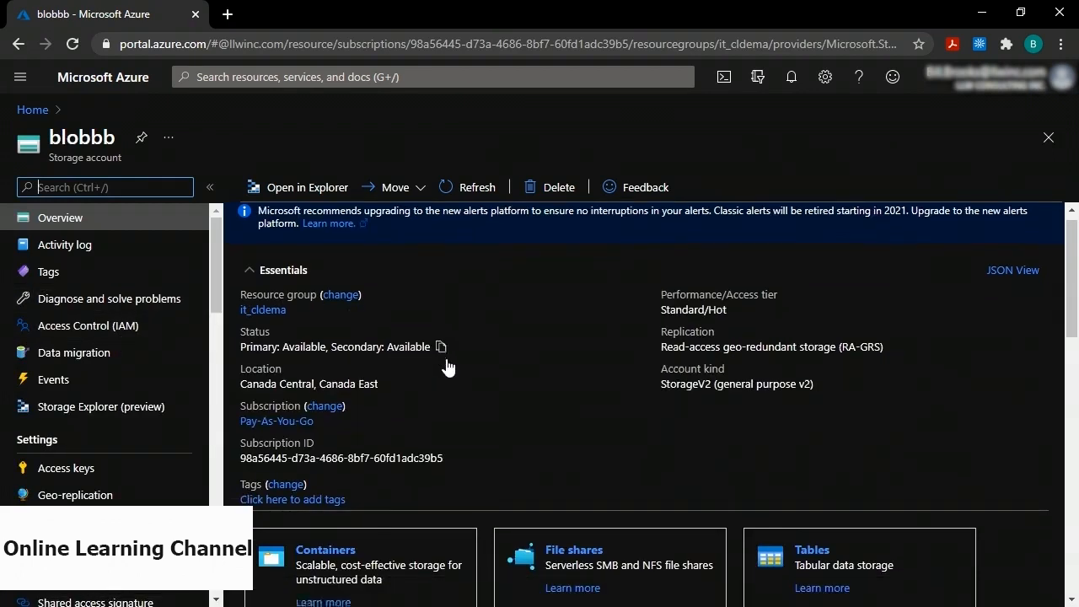
{"action": "left_click", "coordinate": [328, 395]}
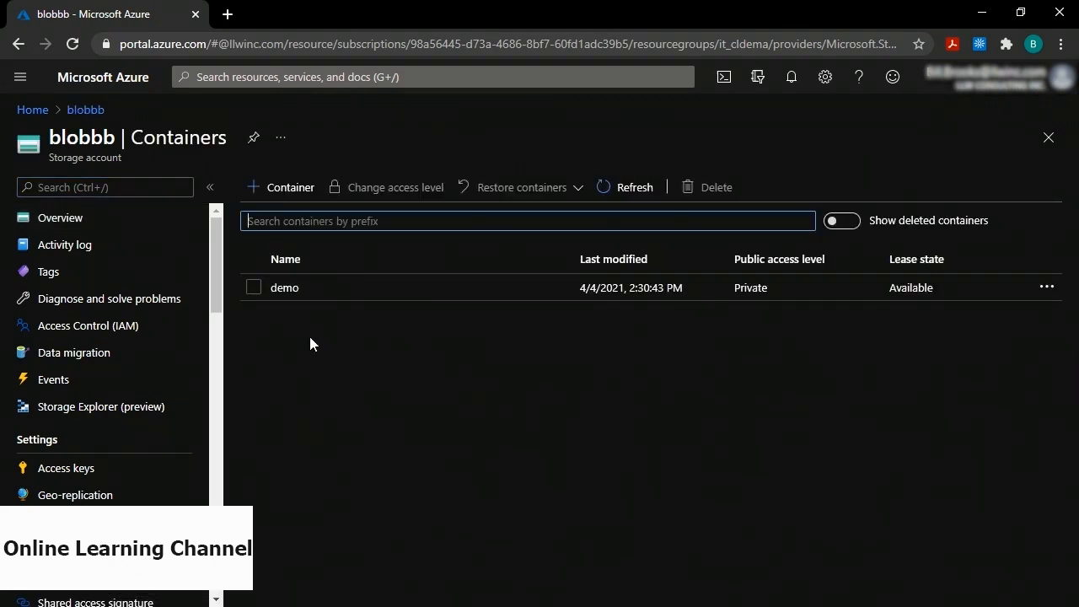
{"action": "left_click", "coordinate": [288, 293]}
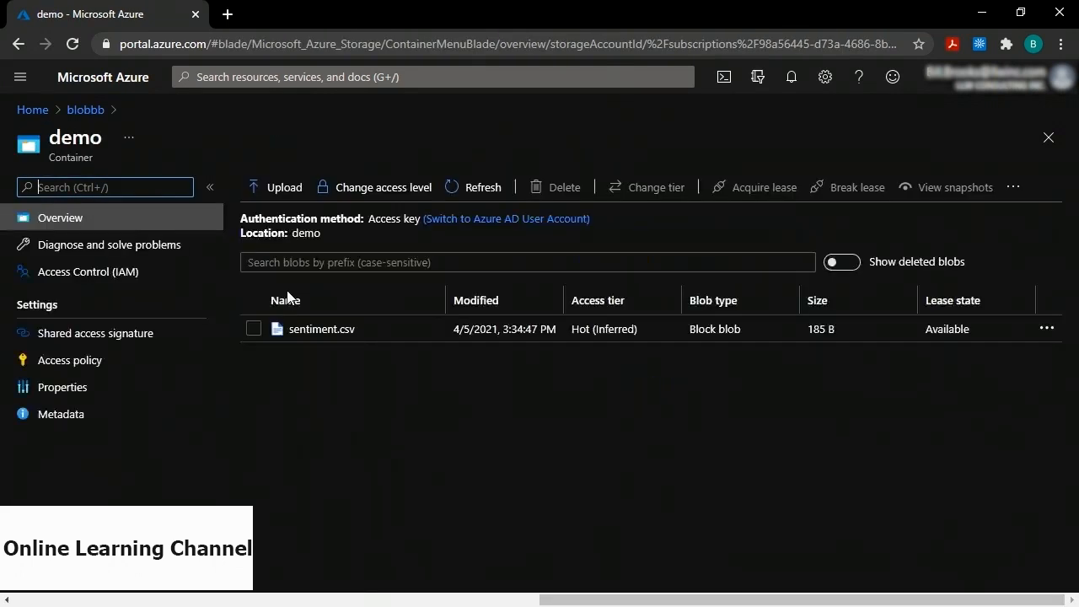
{"action": "left_click", "coordinate": [331, 335]}
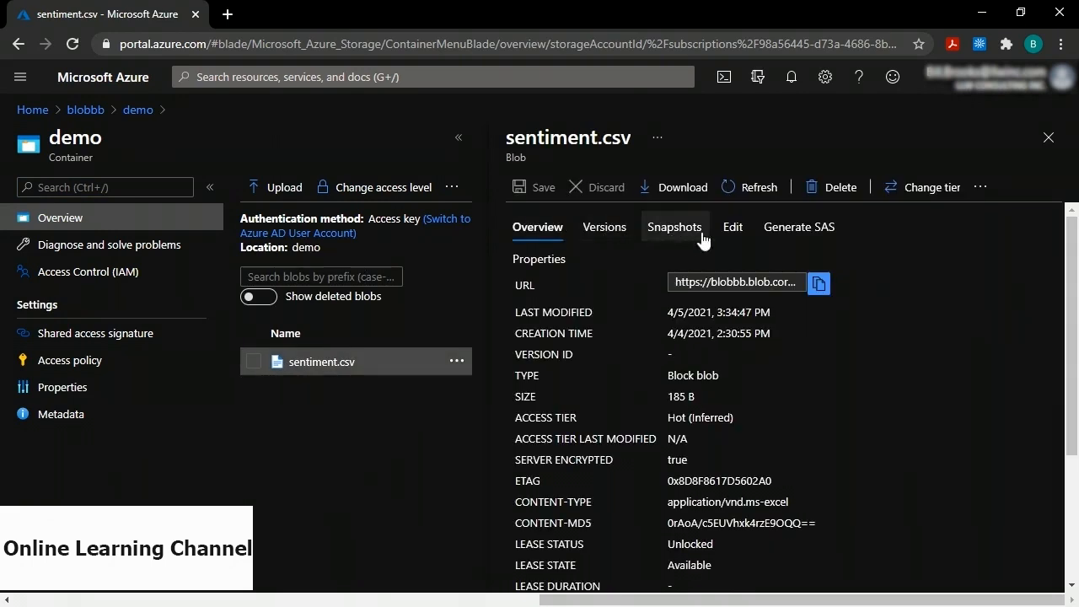
Show sentiment.csv's contents in the editor and select the header word message.
{"action": "left_click", "coordinate": [732, 231]}
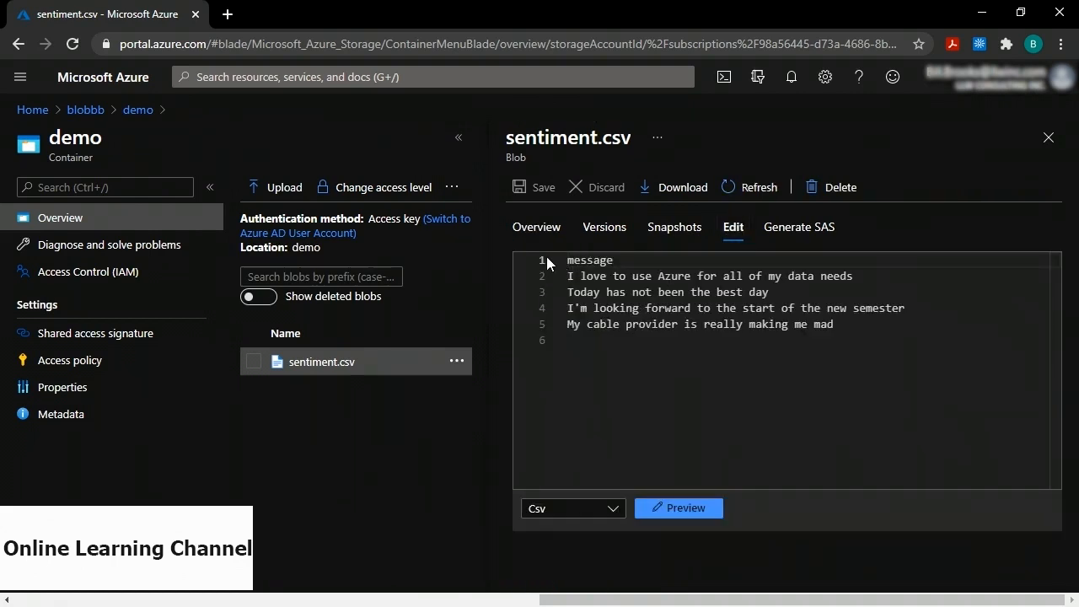
{"action": "left_click_drag", "start_coordinate": [568, 262], "coordinate": [615, 262]}
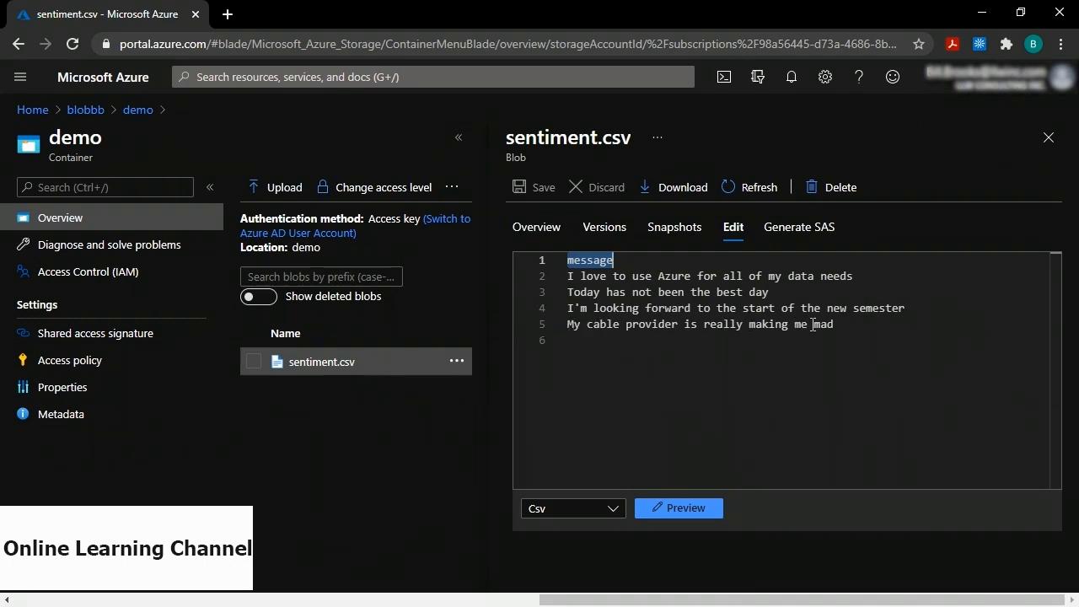
Launch the databricksbb workspace from the portal's Recent resources.
{"action": "left_click", "coordinate": [31, 111]}
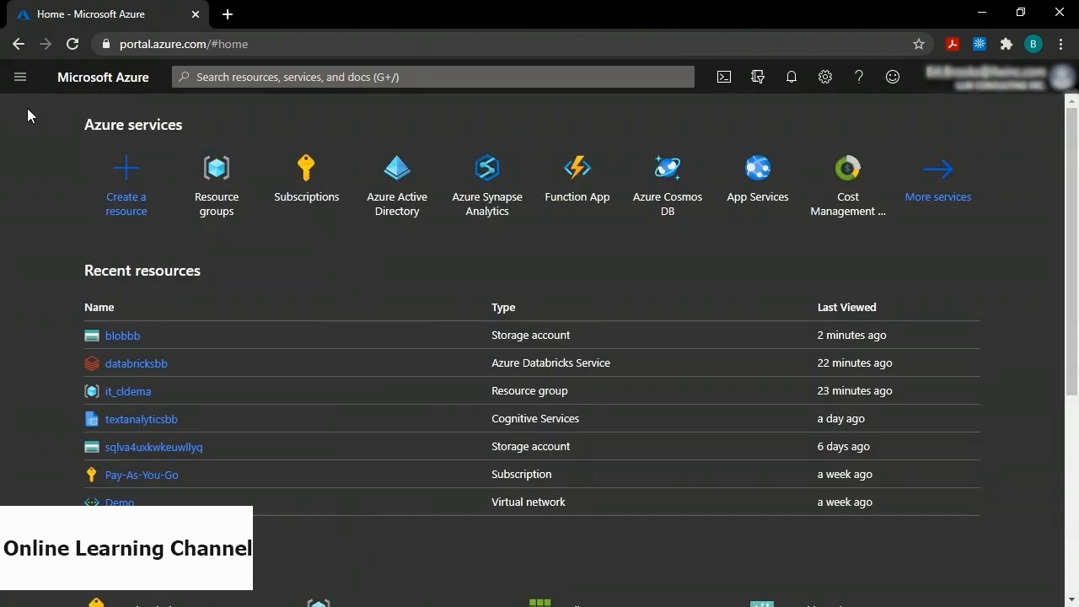
{"action": "left_click", "coordinate": [144, 369]}
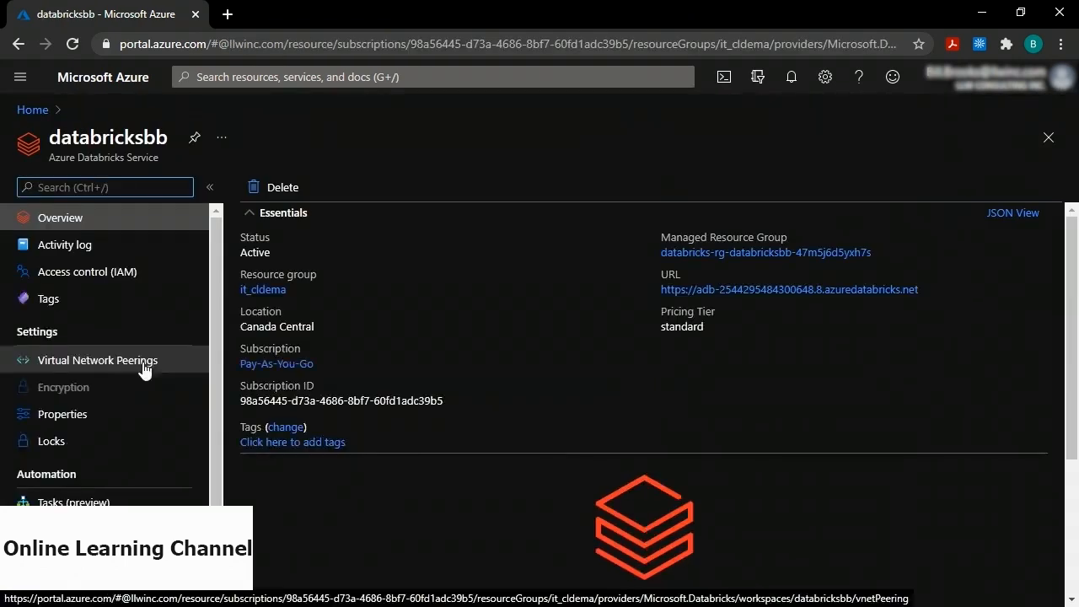
{"action": "scroll", "coordinate": [590, 297], "scroll_direction": "down", "scroll_amount": 2}
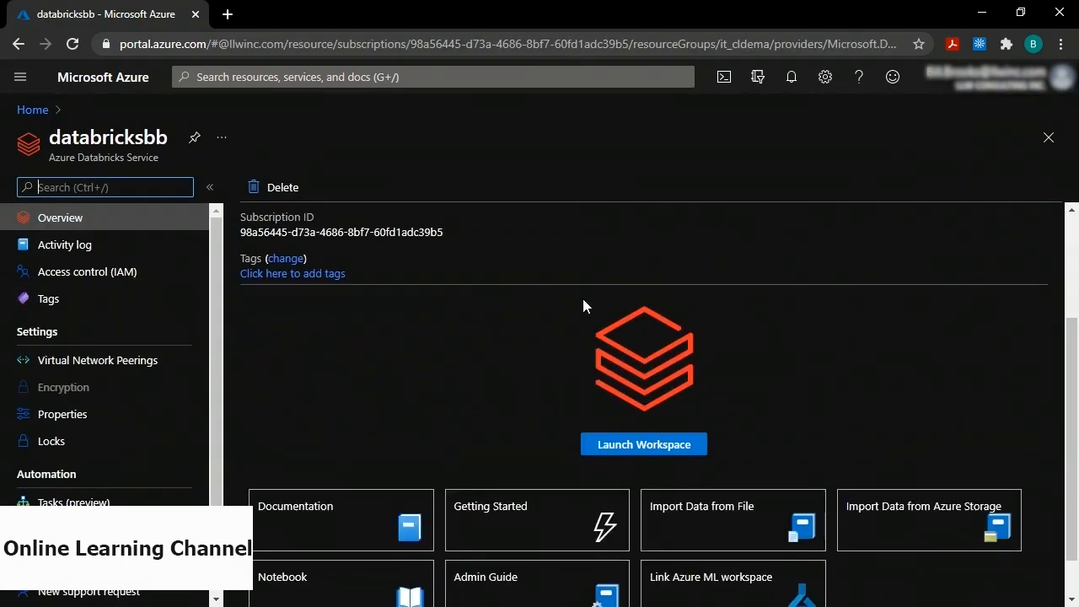
{"action": "left_click", "coordinate": [644, 444]}
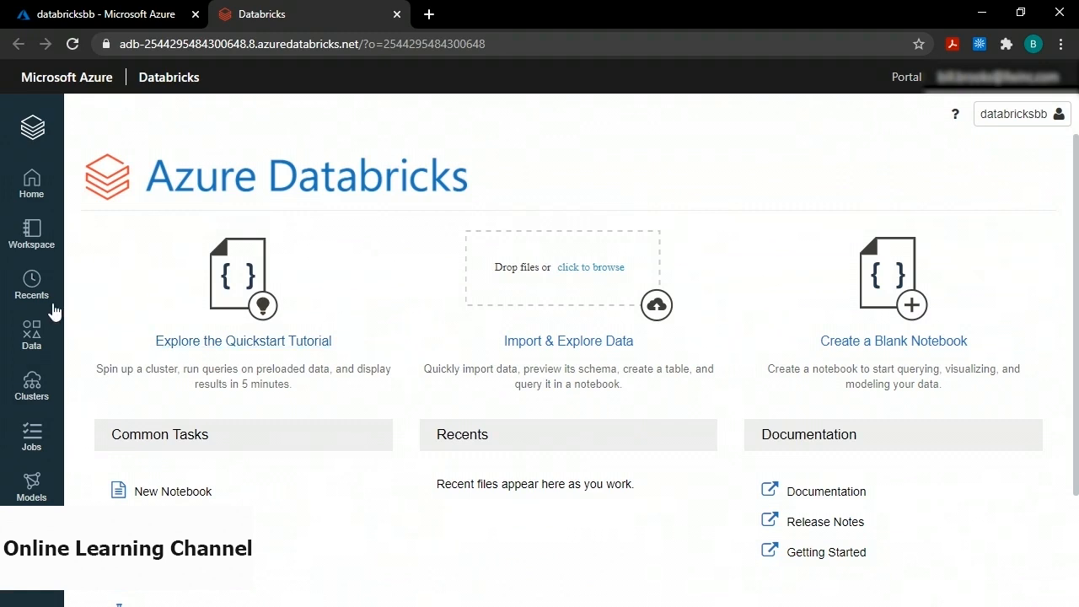
{"action": "left_click", "coordinate": [32, 389]}
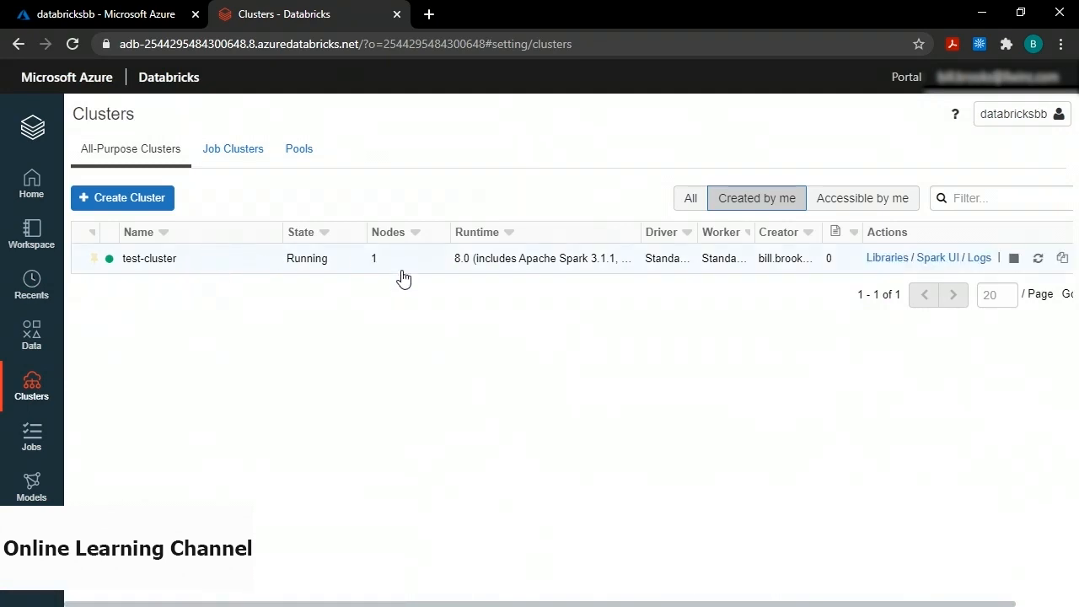
{"action": "left_click", "coordinate": [151, 263]}
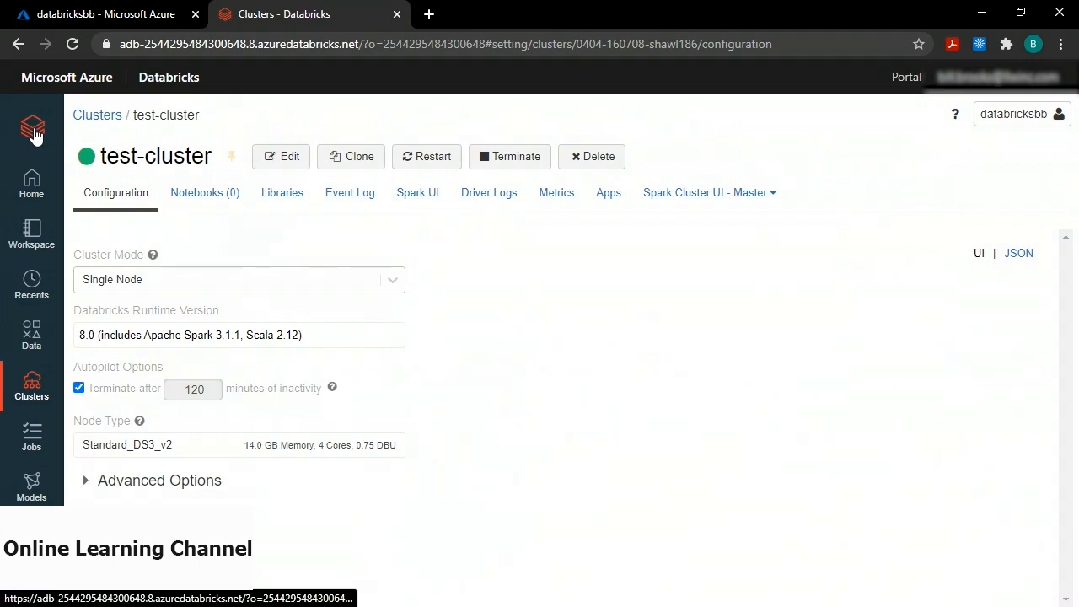
{"action": "left_click", "coordinate": [33, 131]}
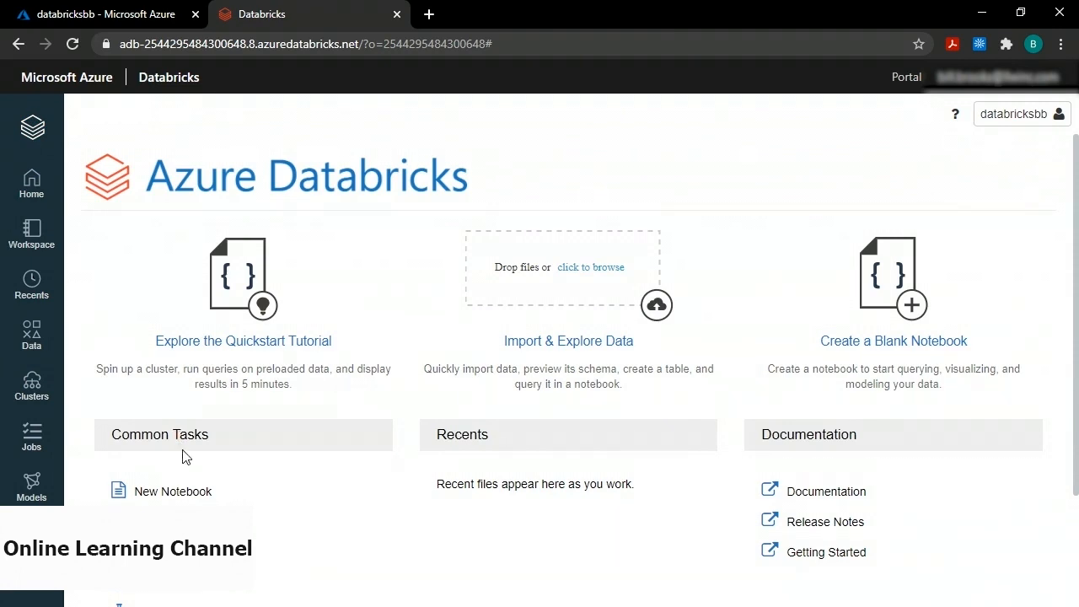
Start a new notebook named 'demo notebook', keeping Scala and test-cluster.
{"action": "left_click", "coordinate": [175, 492]}
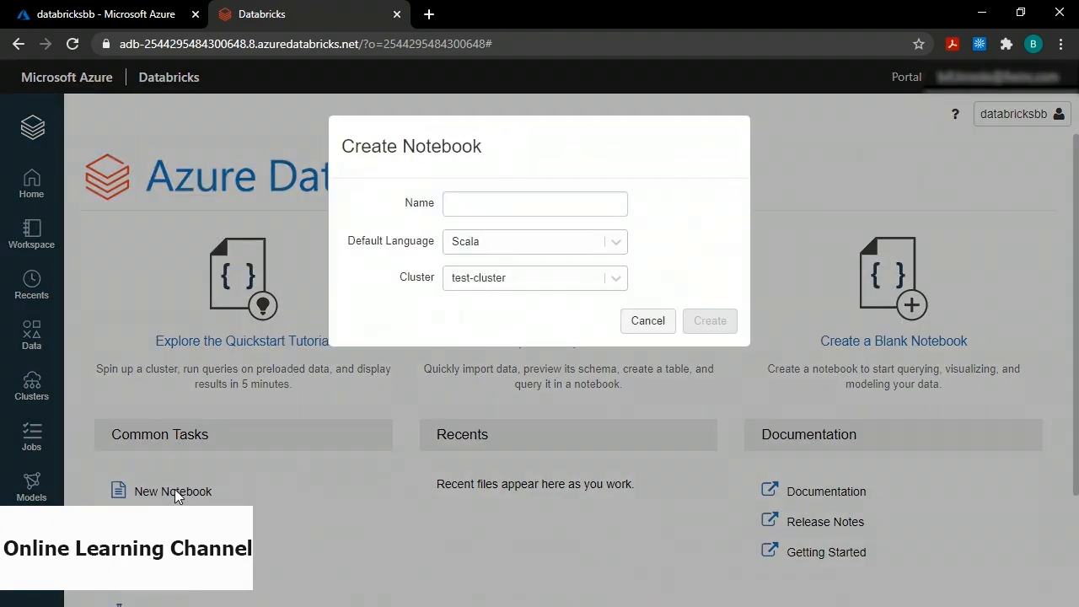
{"action": "left_click", "coordinate": [479, 208]}
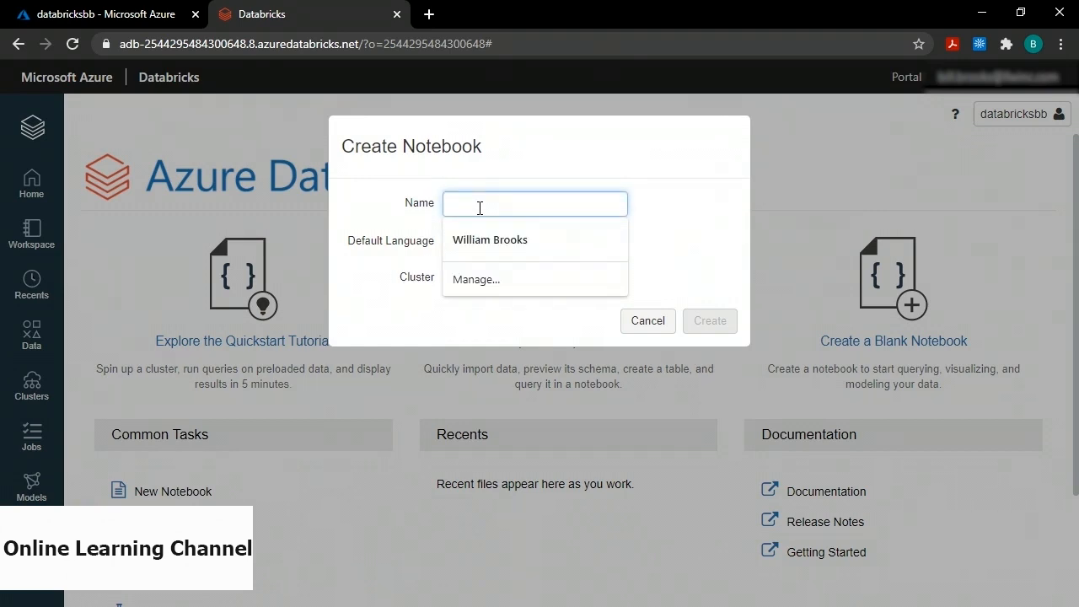
{"action": "type", "text": "demo noteboo"}
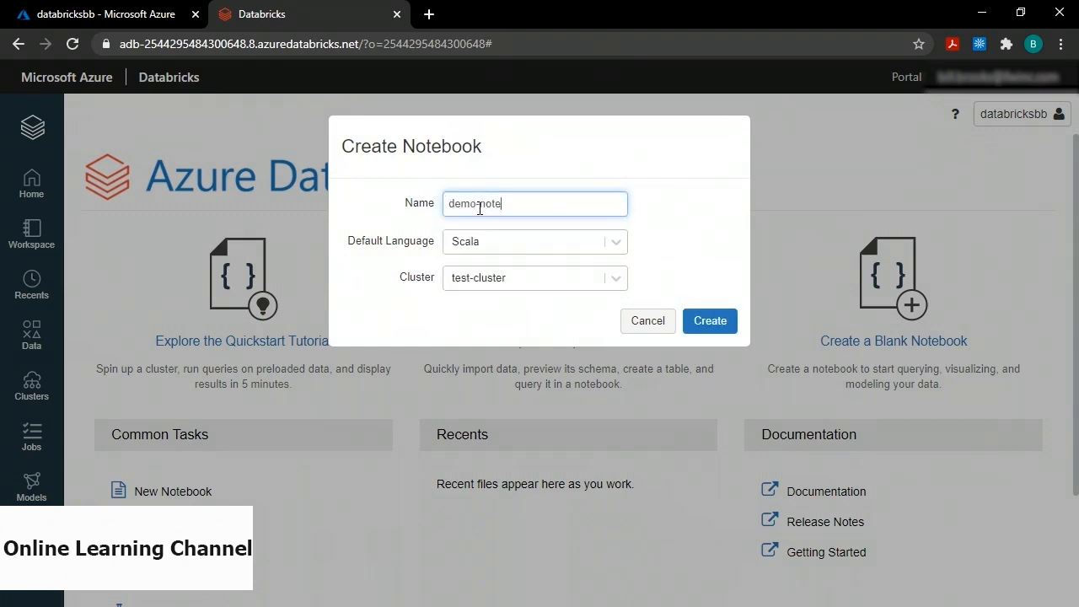
{"action": "type", "text": "k"}
Create the notebook and paste the Scala sentiment-analysis code into its first cell.
{"action": "left_click", "coordinate": [715, 325]}
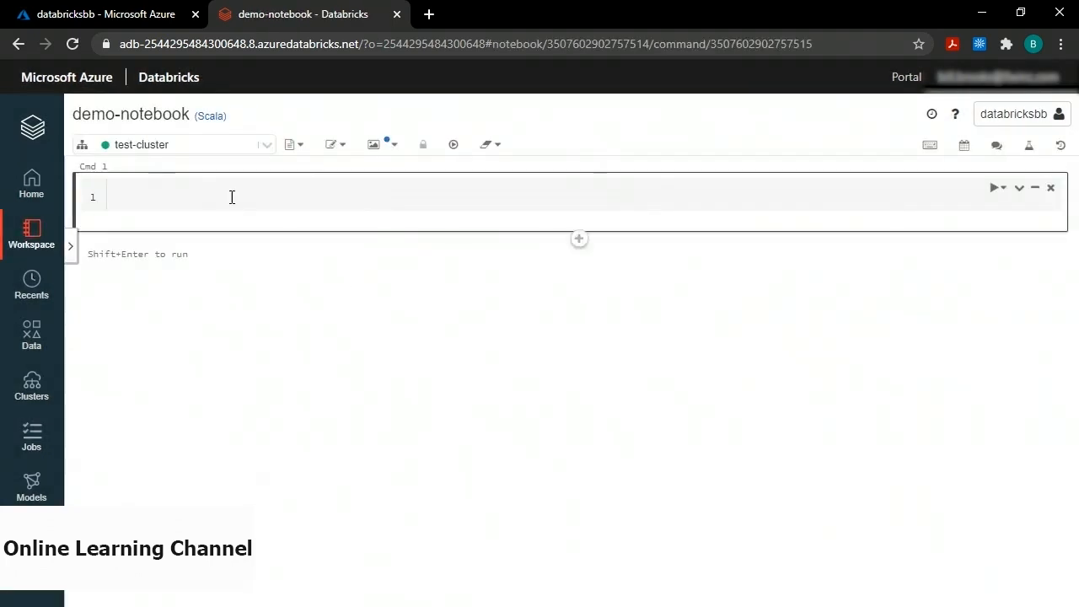
{"action": "mouse_move", "coordinate": [125, 146]}
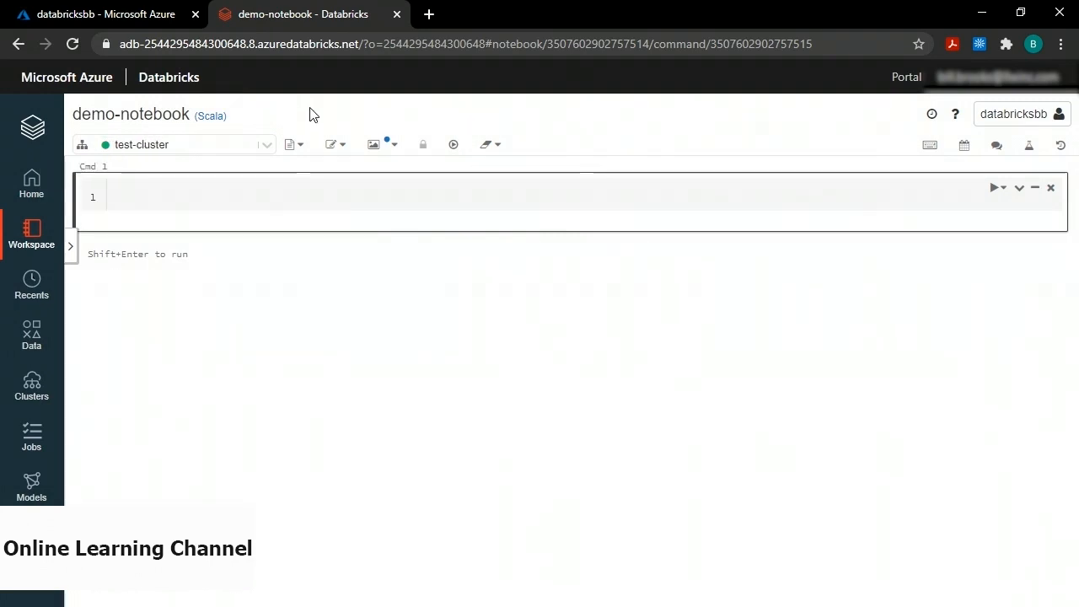
{"action": "left_click", "coordinate": [220, 199]}
{"action": "left_click", "coordinate": [311, 277]}
{"action": "key", "text": "ctrl+v"}
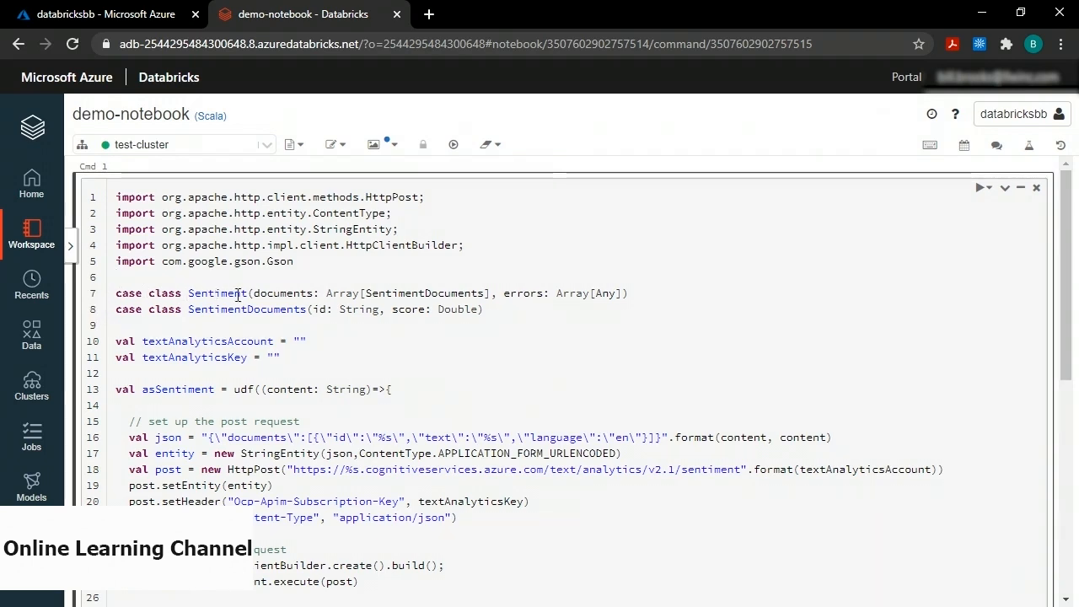
{"action": "double_click", "coordinate": [291, 292]}
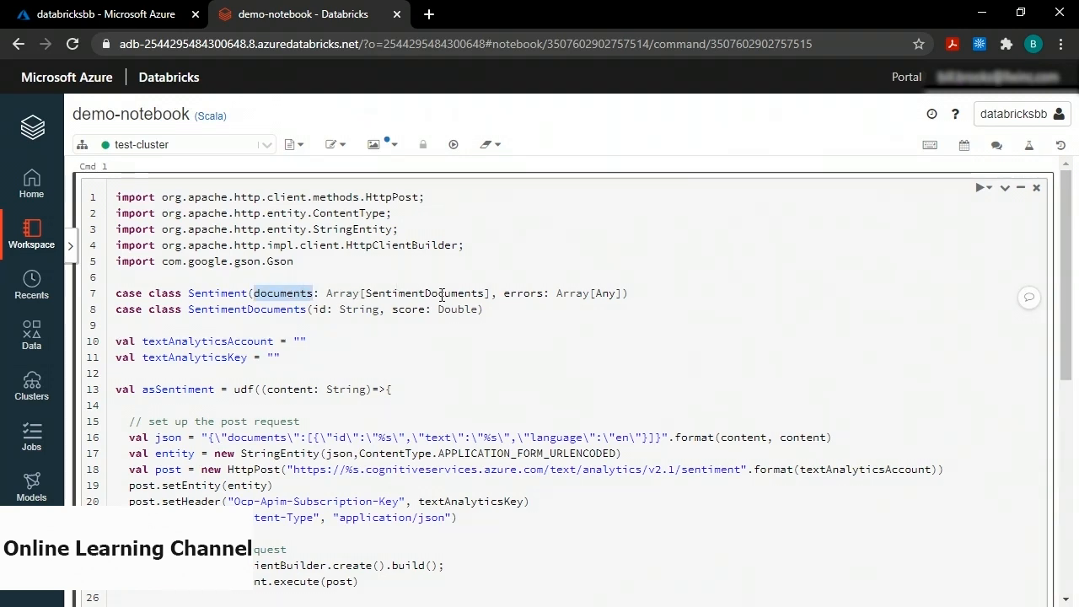
{"action": "double_click", "coordinate": [526, 294]}
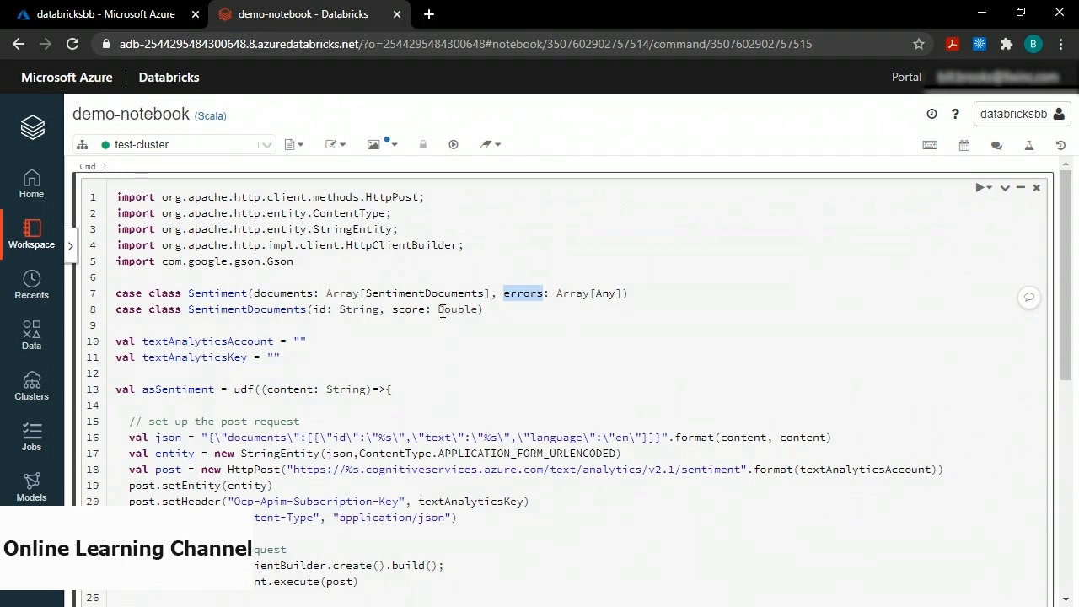
{"action": "double_click", "coordinate": [414, 310]}
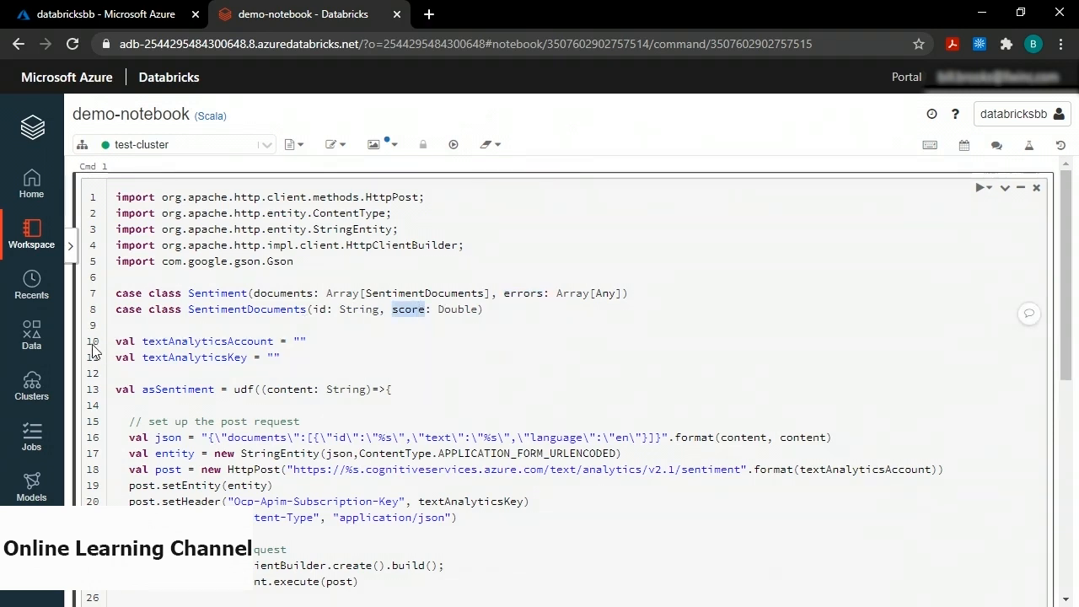
{"action": "double_click", "coordinate": [209, 341]}
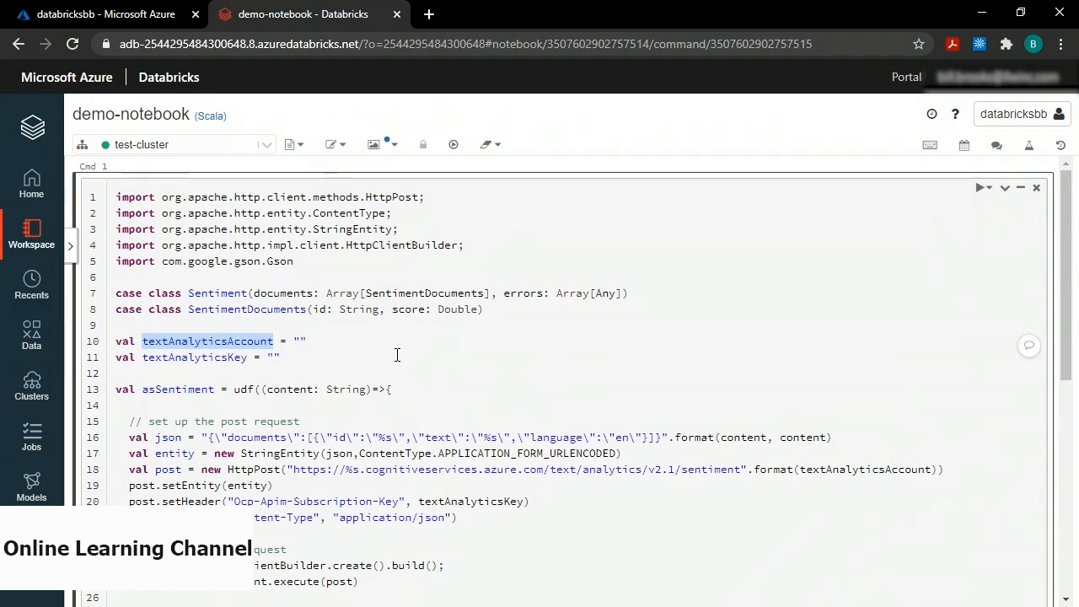
Paste textanalyticsbb as the textAnalyticsAccount value in the notebook code.
{"action": "left_click", "coordinate": [100, 13]}
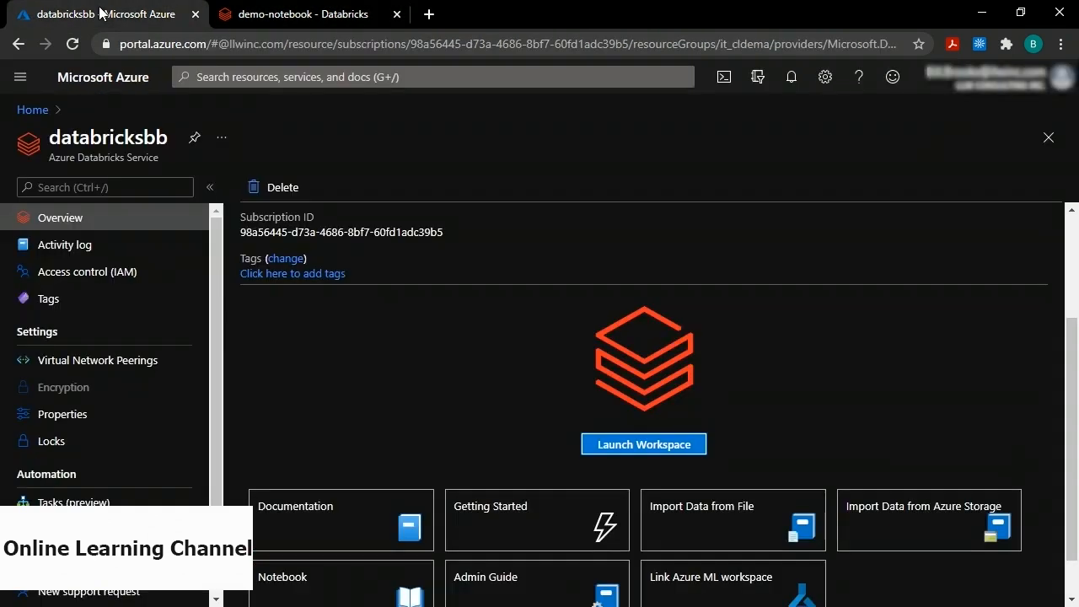
{"action": "left_click", "coordinate": [30, 109]}
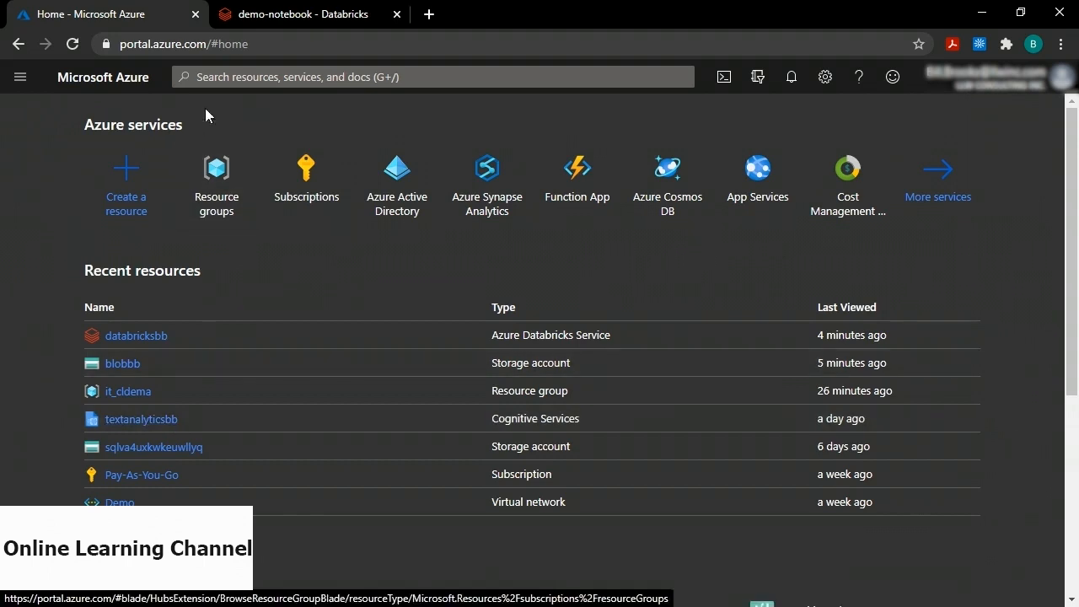
{"action": "left_click", "coordinate": [236, 15]}
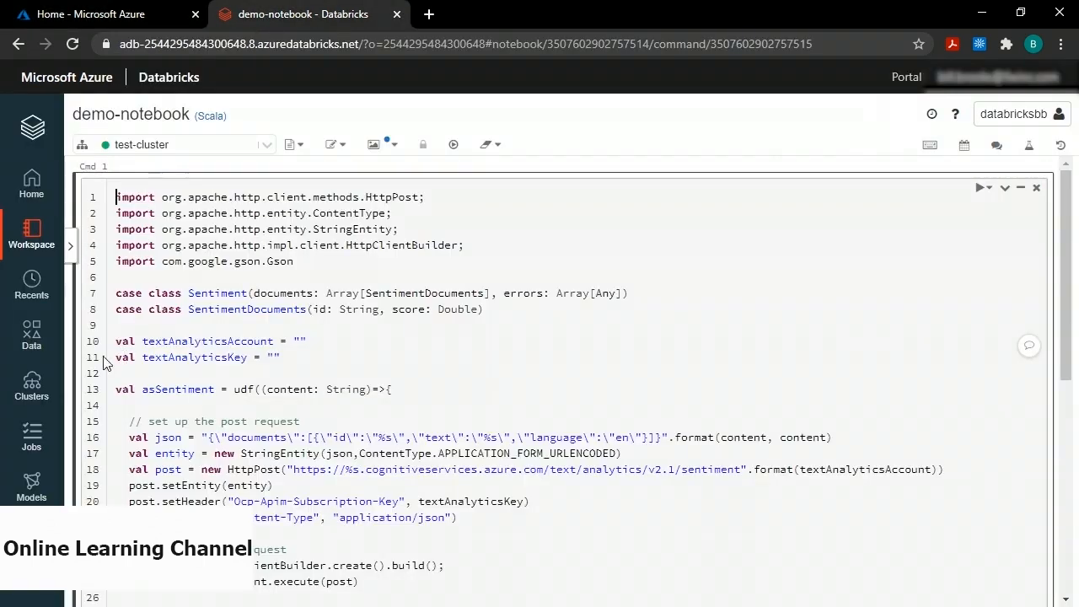
{"action": "left_click", "coordinate": [299, 340]}
{"action": "type", "text": "textanalyticsbb"}
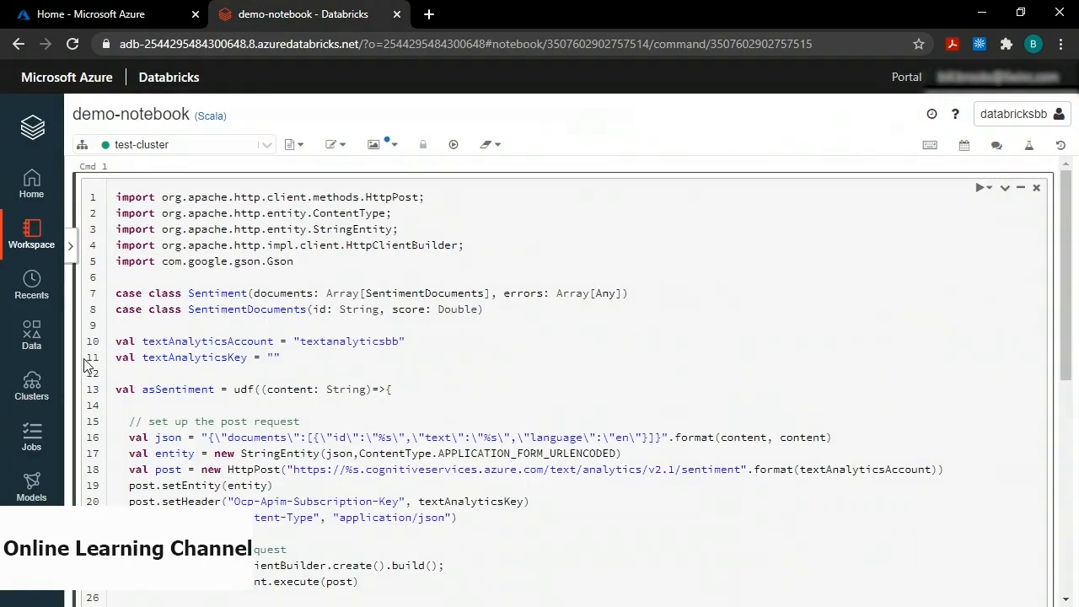
{"action": "double_click", "coordinate": [178, 357]}
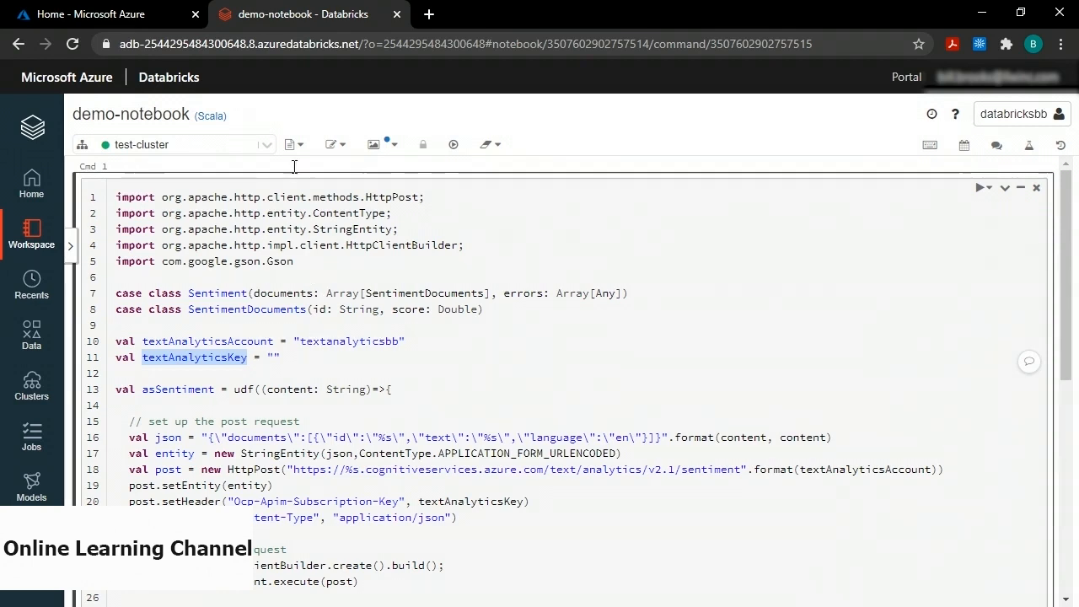
{"action": "left_click", "coordinate": [117, 21]}
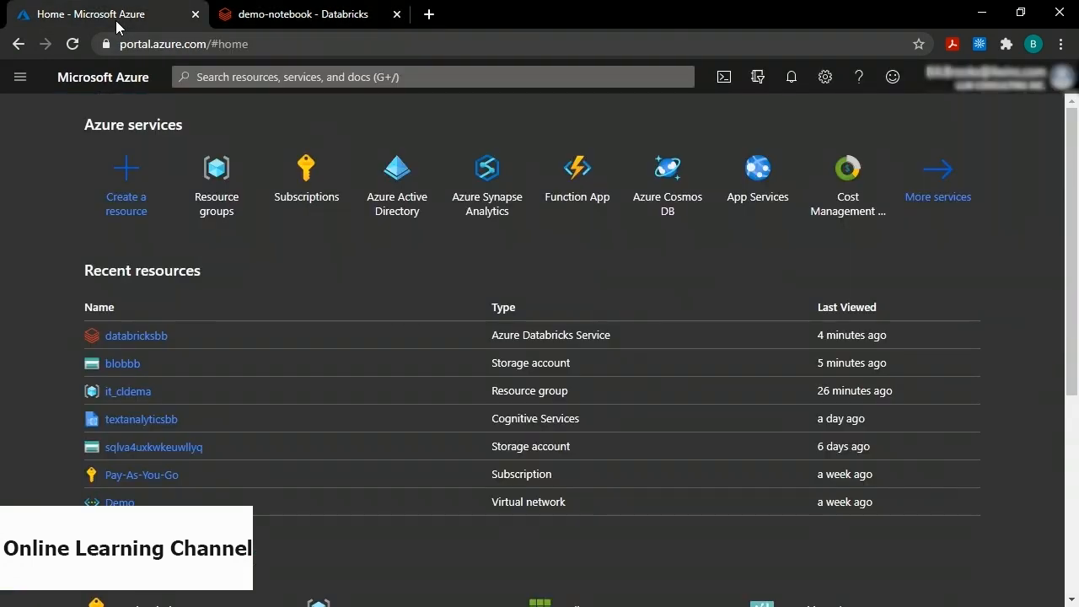
Reveal textanalyticsbb's access keys under Keys and Endpoint and copy KEY 1.
{"action": "left_click", "coordinate": [141, 419]}
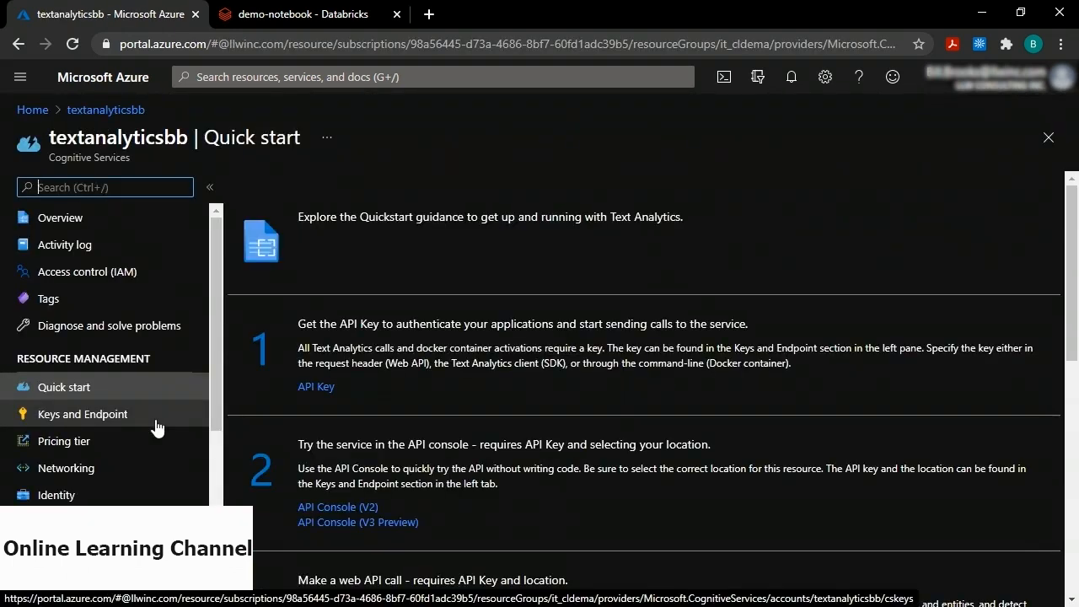
{"action": "left_click", "coordinate": [108, 388]}
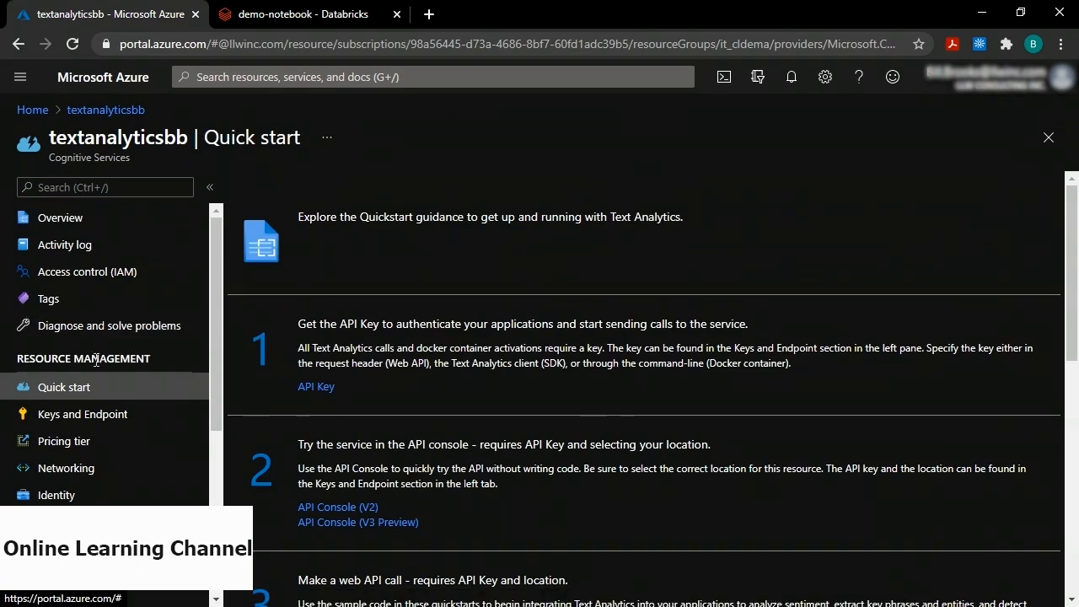
{"action": "left_click", "coordinate": [88, 416]}
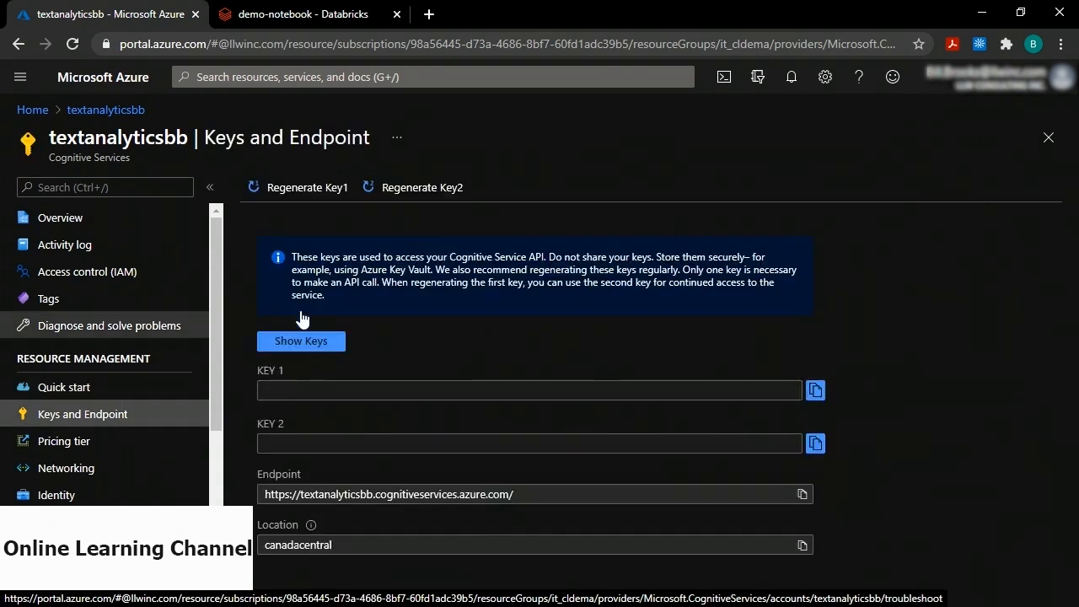
{"action": "left_click", "coordinate": [302, 341]}
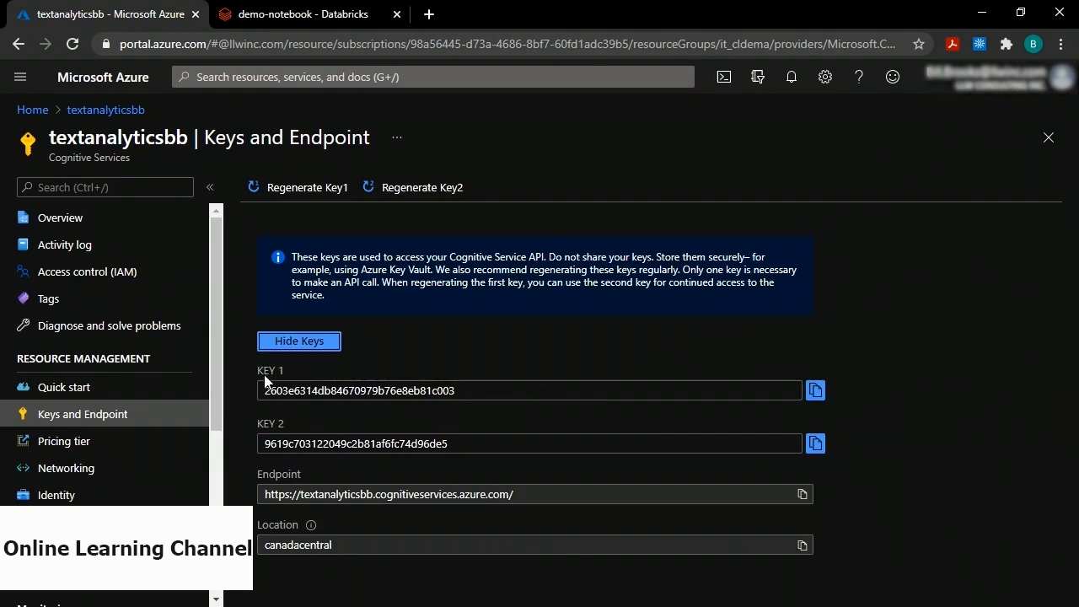
{"action": "left_click", "coordinate": [816, 392]}
{"action": "left_click", "coordinate": [308, 12]}
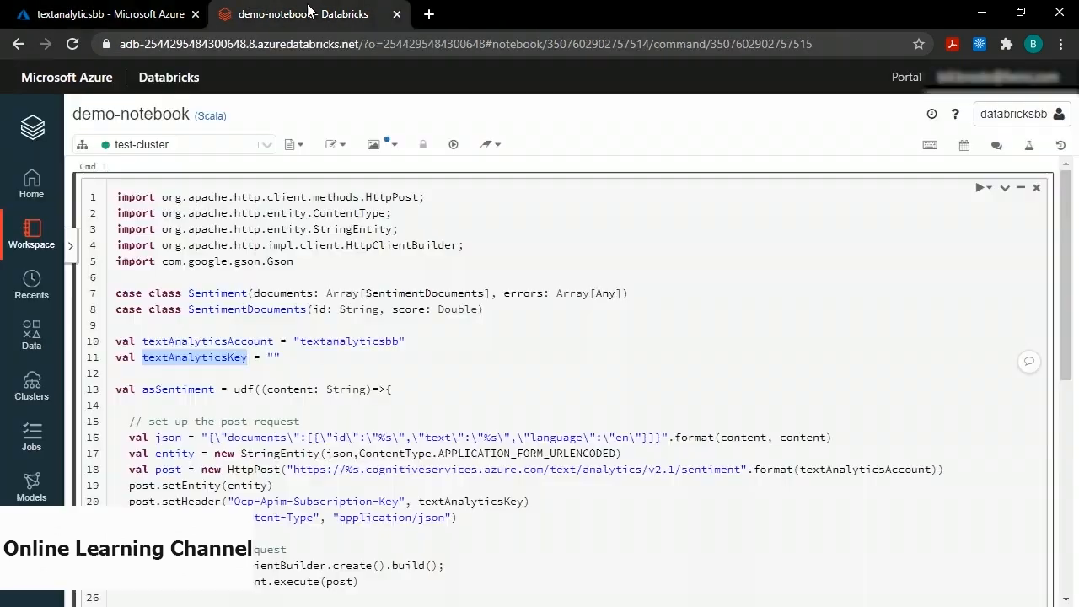
Paste the copied KEY 1 between the textAnalyticsKey quotes on line 11.
{"action": "left_click", "coordinate": [270, 358]}
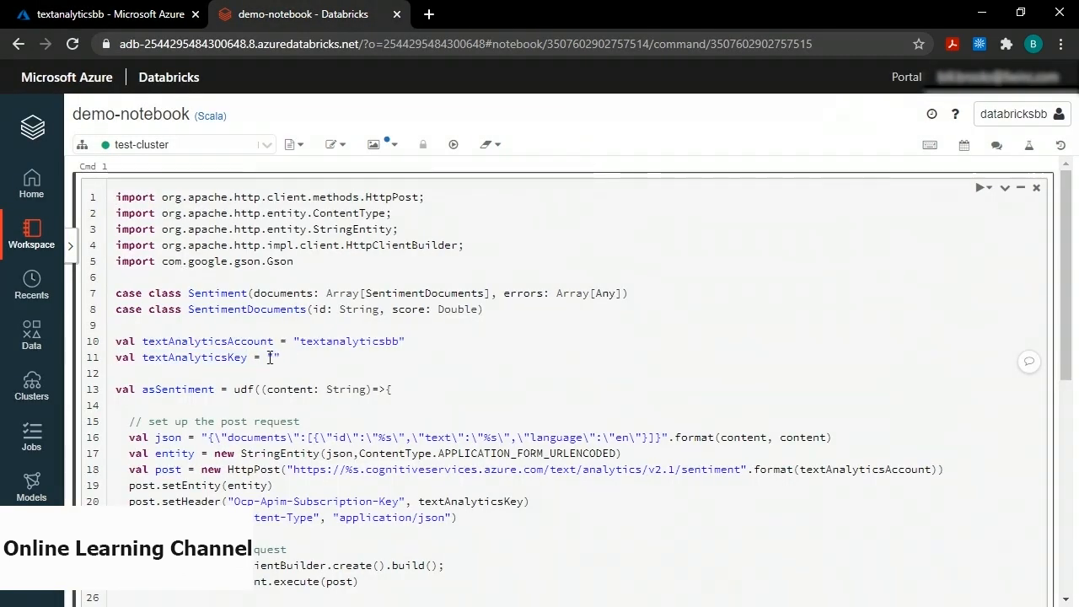
{"action": "key", "text": "ctrl+v"}
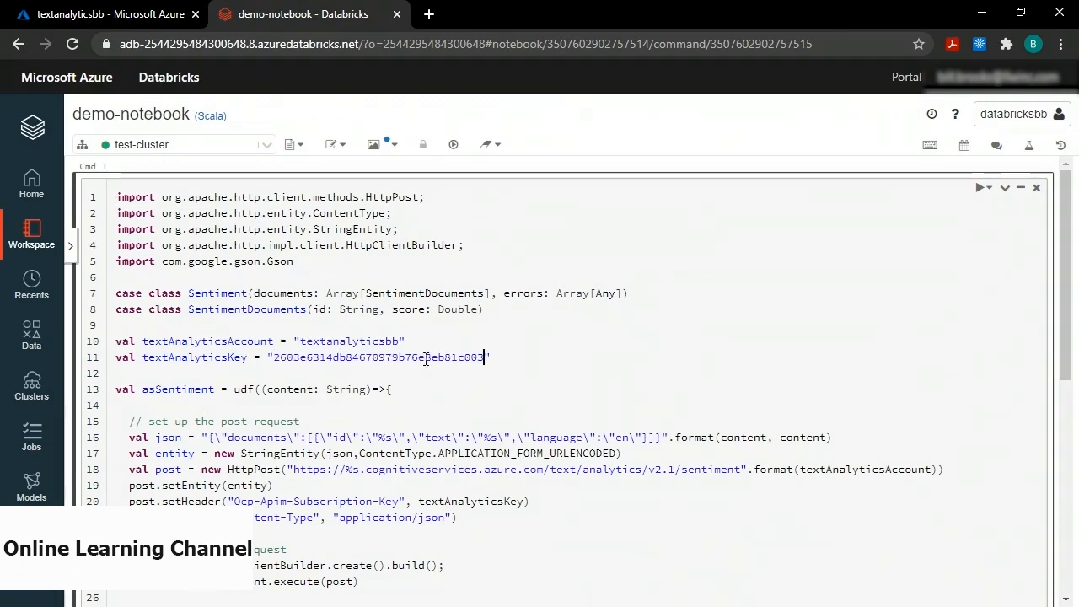
{"action": "left_click", "coordinate": [530, 370]}
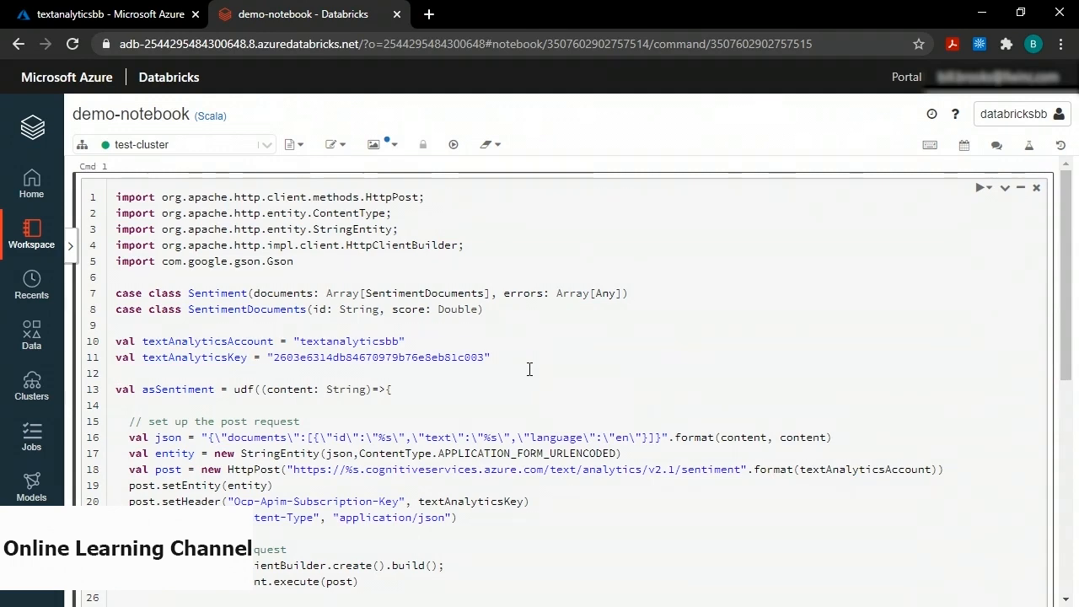
{"action": "scroll", "coordinate": [529, 369], "scroll_direction": "down", "scroll_amount": 1}
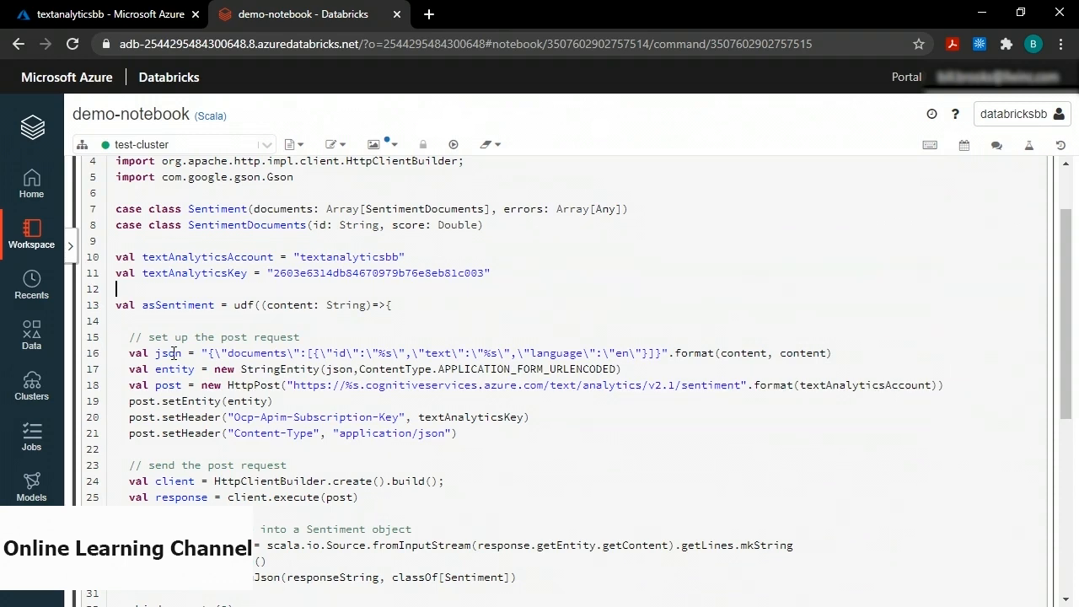
{"action": "left_click_drag", "start_coordinate": [209, 356], "coordinate": [221, 356]}
{"action": "left_click", "coordinate": [225, 354]}
{"action": "key", "text": "BackSpace"}
{"action": "double_click", "coordinate": [264, 356]}
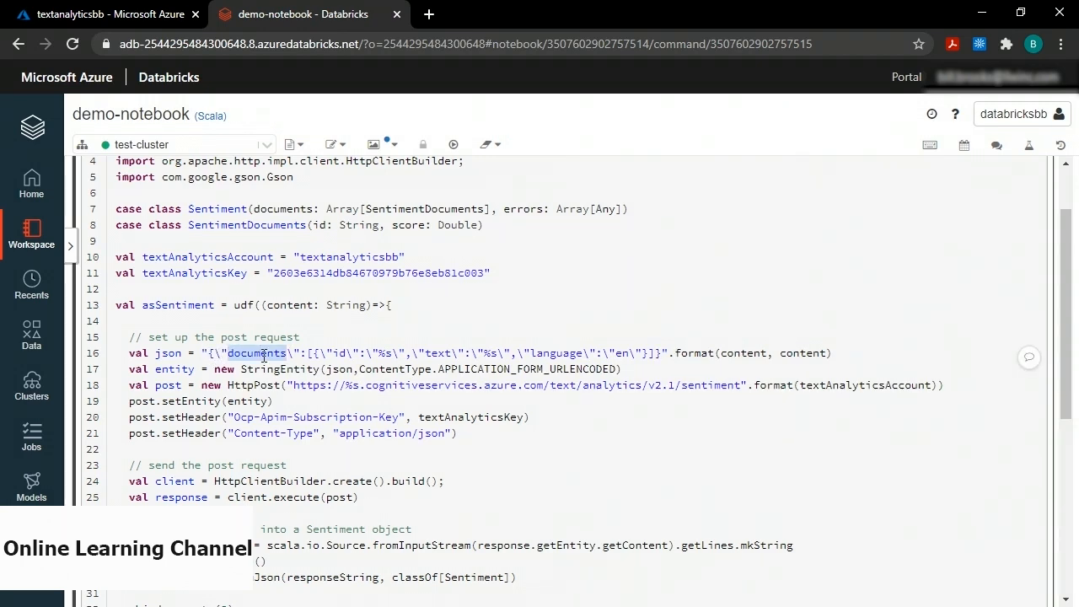
{"action": "left_click", "coordinate": [308, 353]}
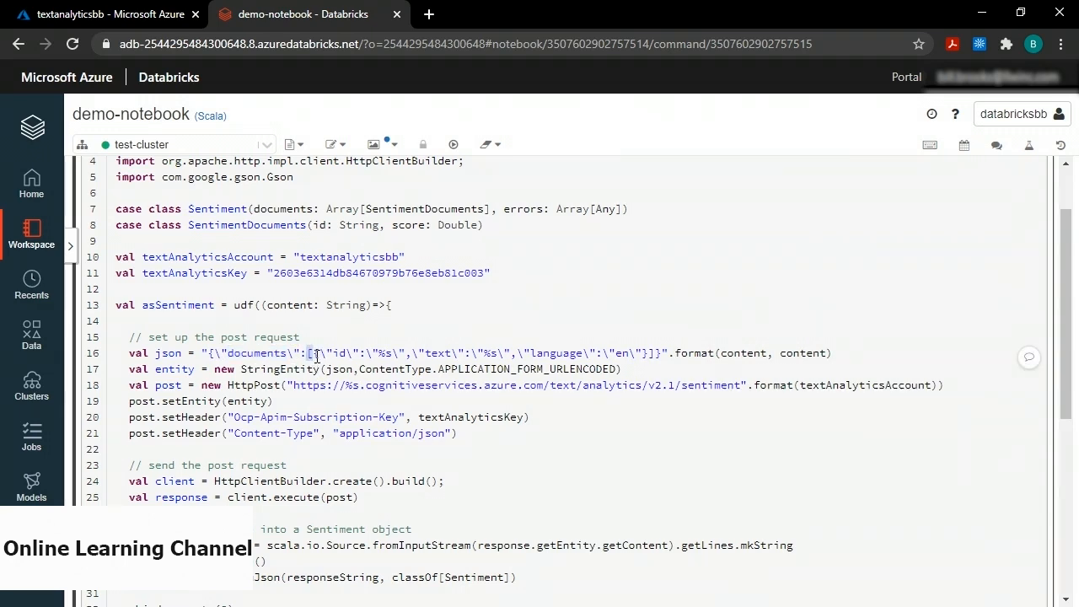
{"action": "left_click_drag", "start_coordinate": [312, 355], "coordinate": [651, 352]}
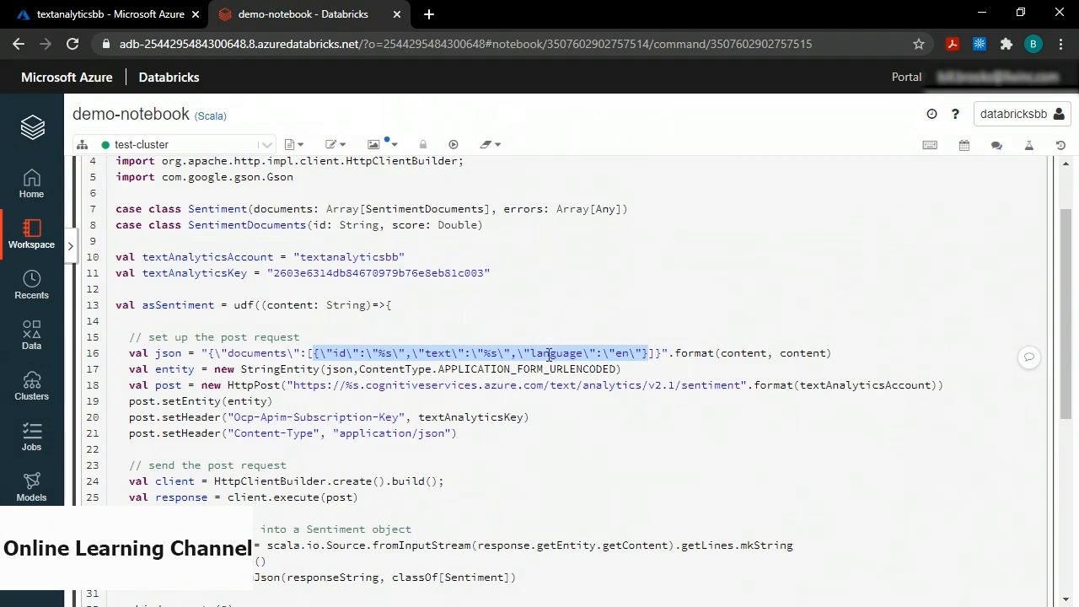
{"action": "double_click", "coordinate": [621, 353]}
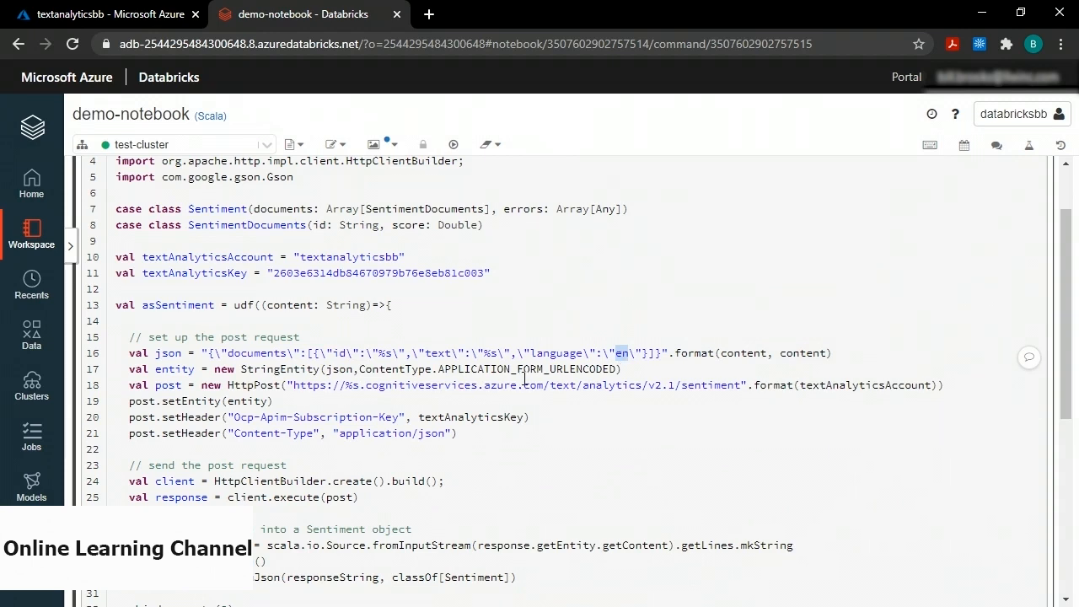
{"action": "double_click", "coordinate": [338, 354]}
{"action": "double_click", "coordinate": [434, 353]}
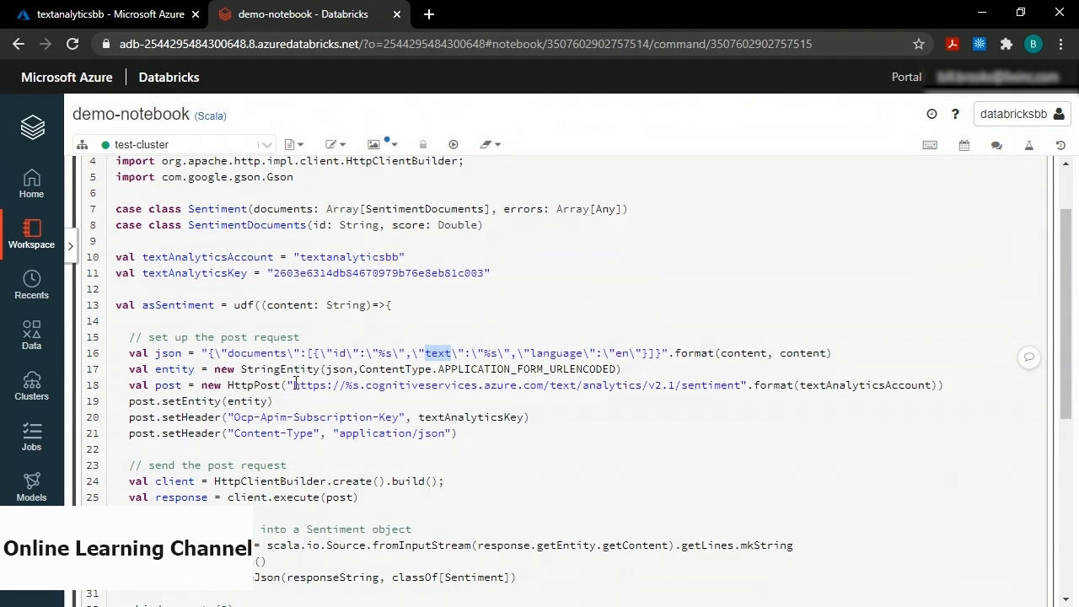
{"action": "left_click_drag", "start_coordinate": [293, 385], "coordinate": [735, 385]}
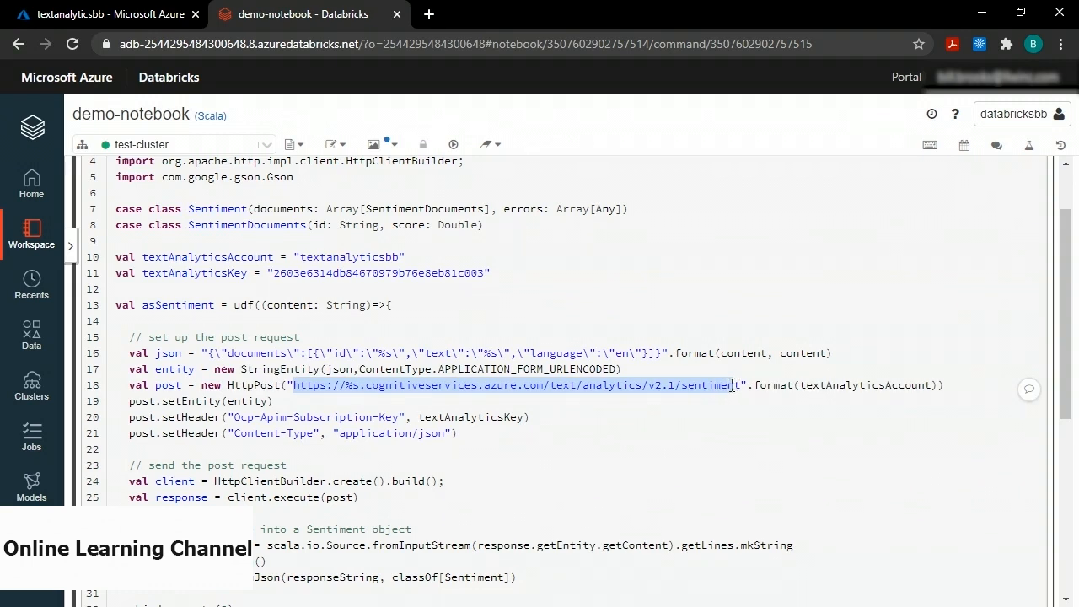
{"action": "left_click", "coordinate": [361, 385]}
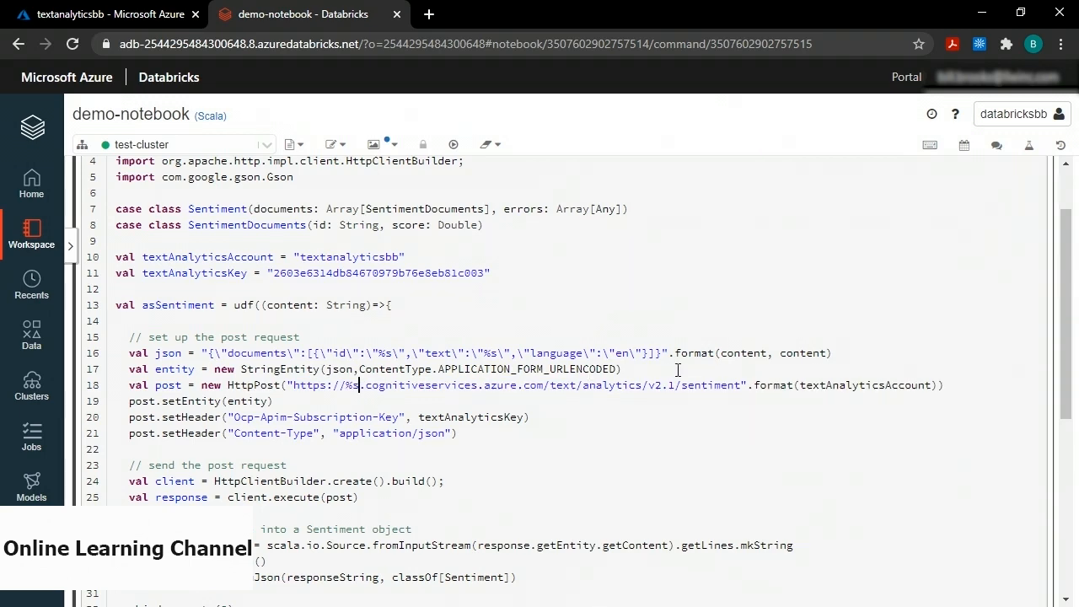
{"action": "double_click", "coordinate": [854, 385]}
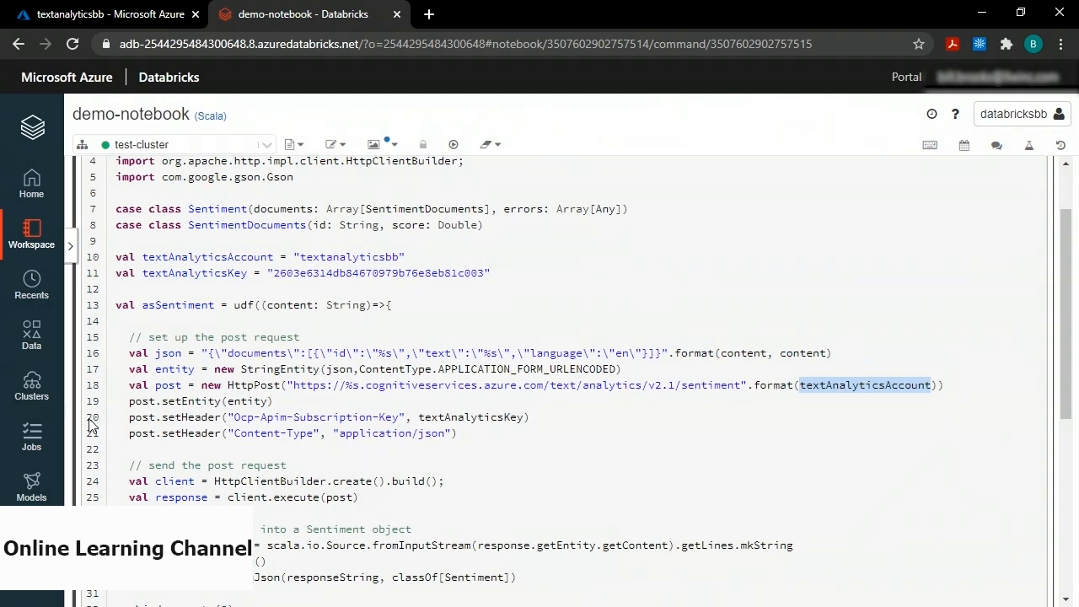
{"action": "left_click", "coordinate": [235, 417]}
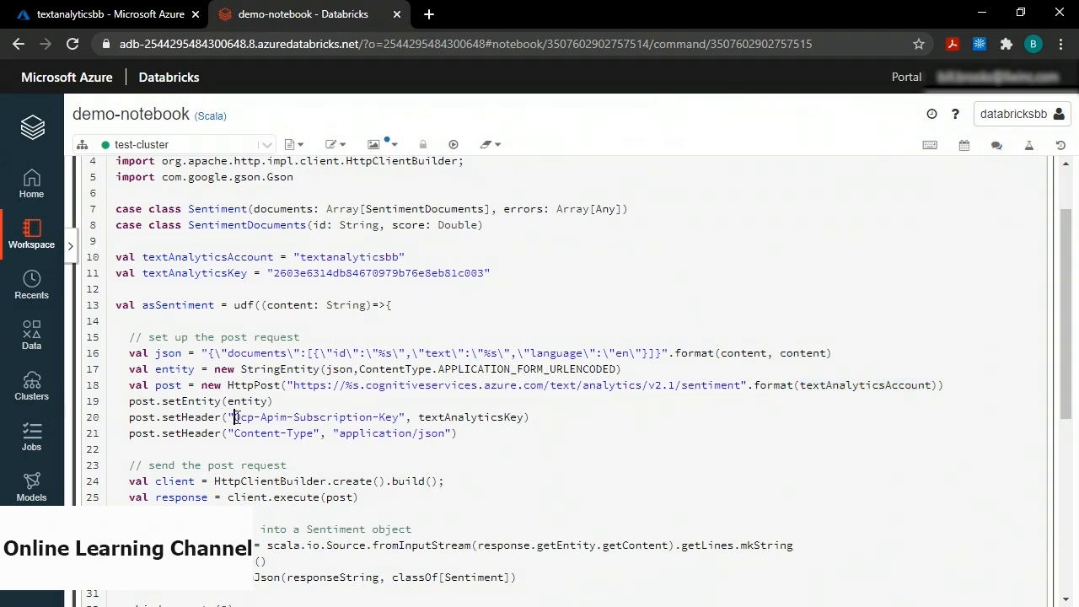
{"action": "left_click_drag", "start_coordinate": [236, 417], "coordinate": [399, 417]}
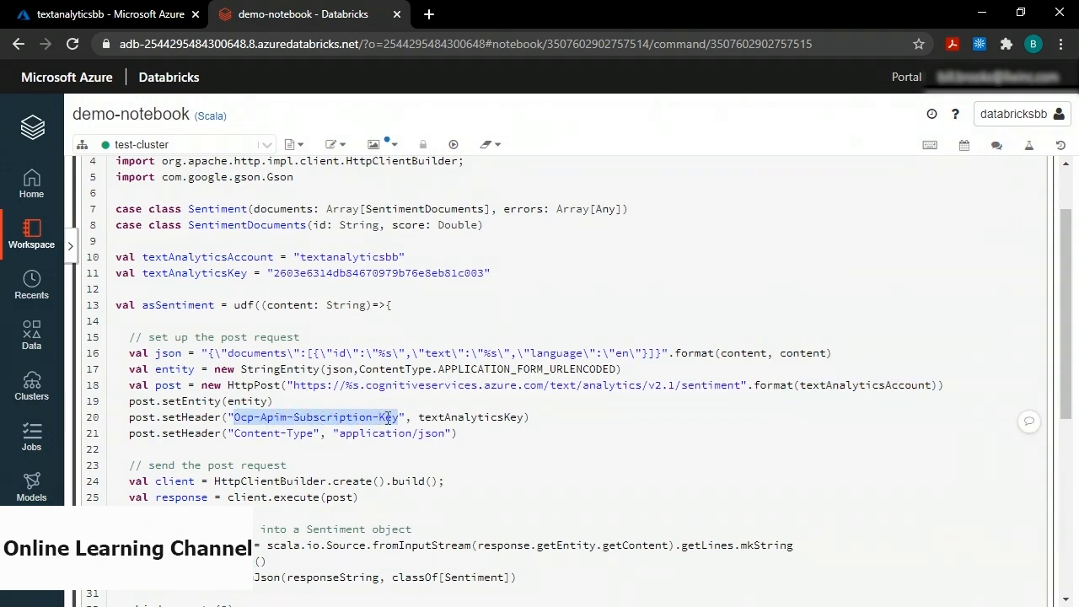
{"action": "double_click", "coordinate": [455, 418]}
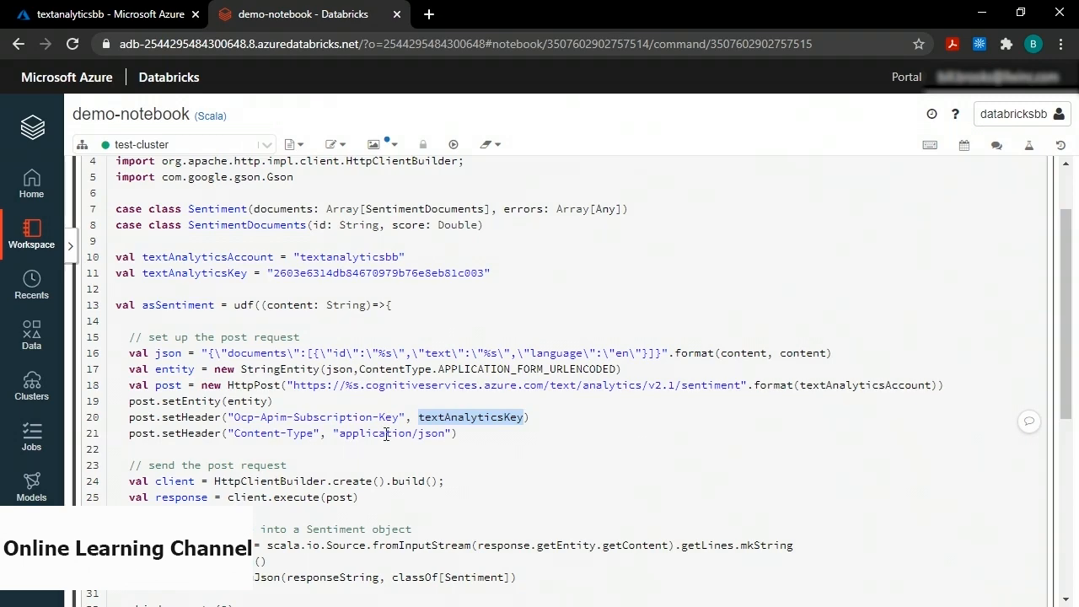
{"action": "scroll", "coordinate": [386, 433], "scroll_direction": "down", "scroll_amount": 2}
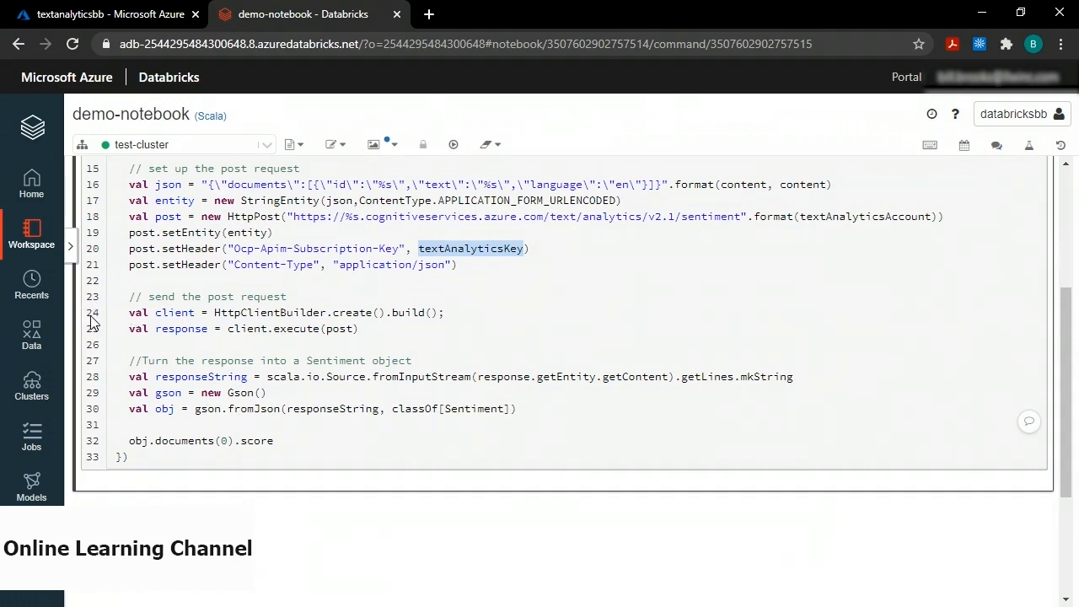
{"action": "left_click", "coordinate": [149, 313]}
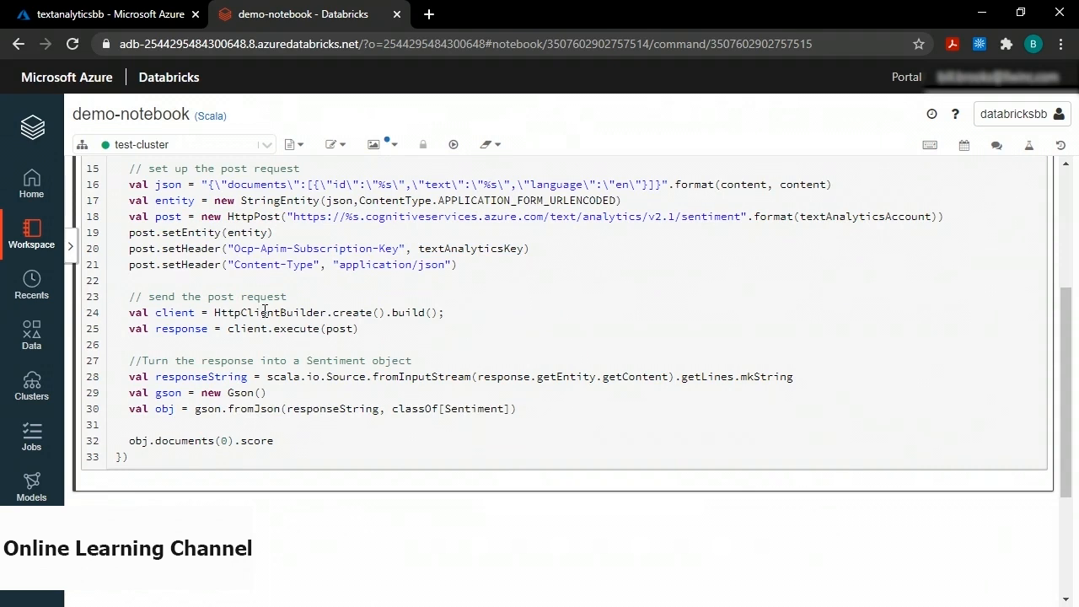
{"action": "double_click", "coordinate": [264, 312]}
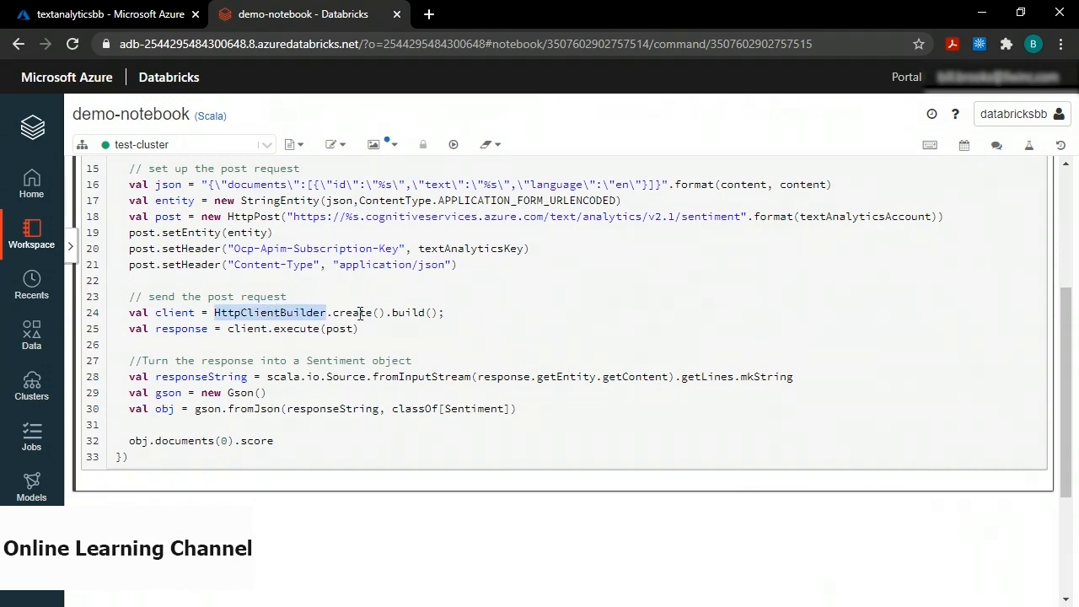
{"action": "left_click", "coordinate": [159, 313]}
{"action": "double_click", "coordinate": [162, 312]}
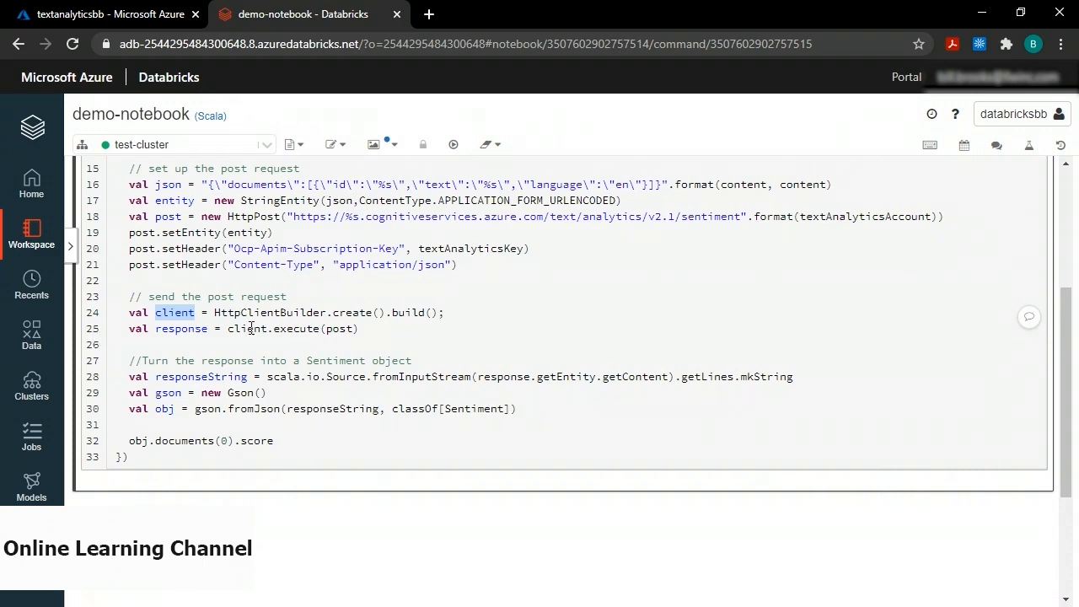
{"action": "double_click", "coordinate": [340, 329]}
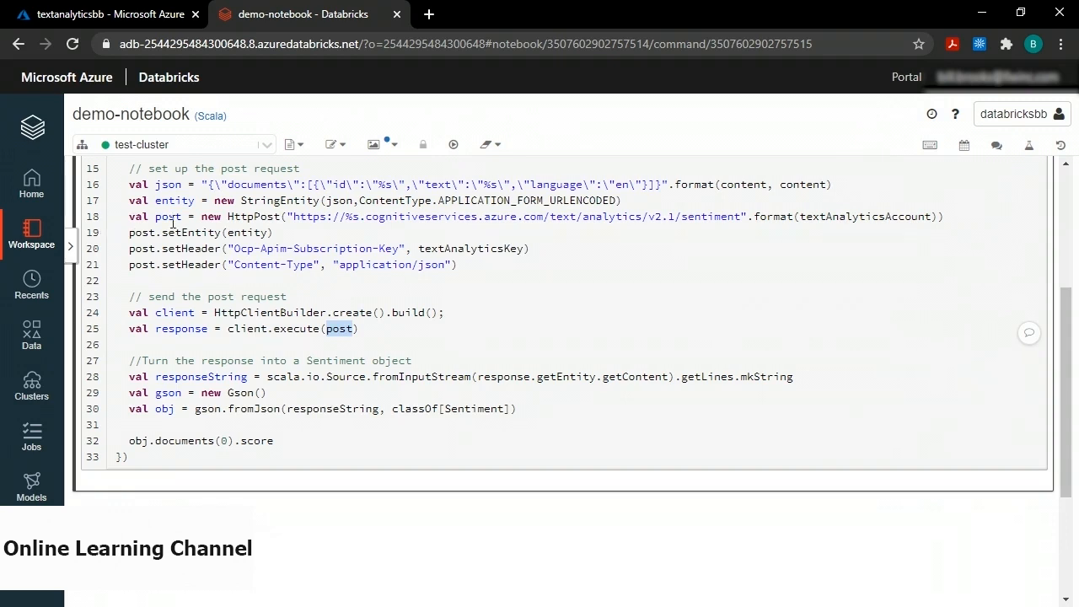
{"action": "double_click", "coordinate": [175, 328]}
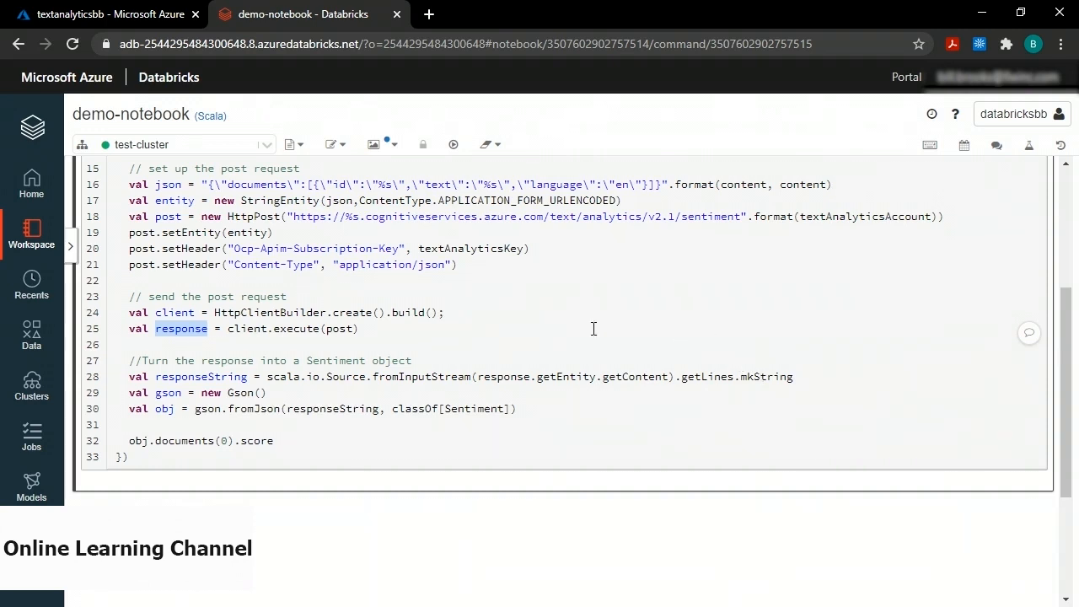
{"action": "double_click", "coordinate": [217, 377]}
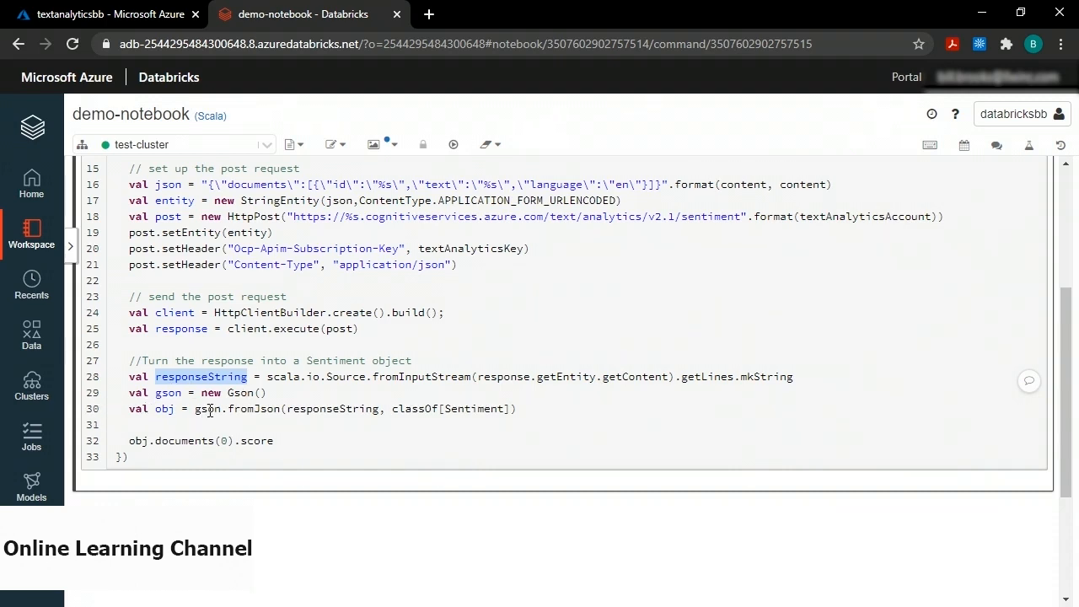
{"action": "double_click", "coordinate": [331, 409]}
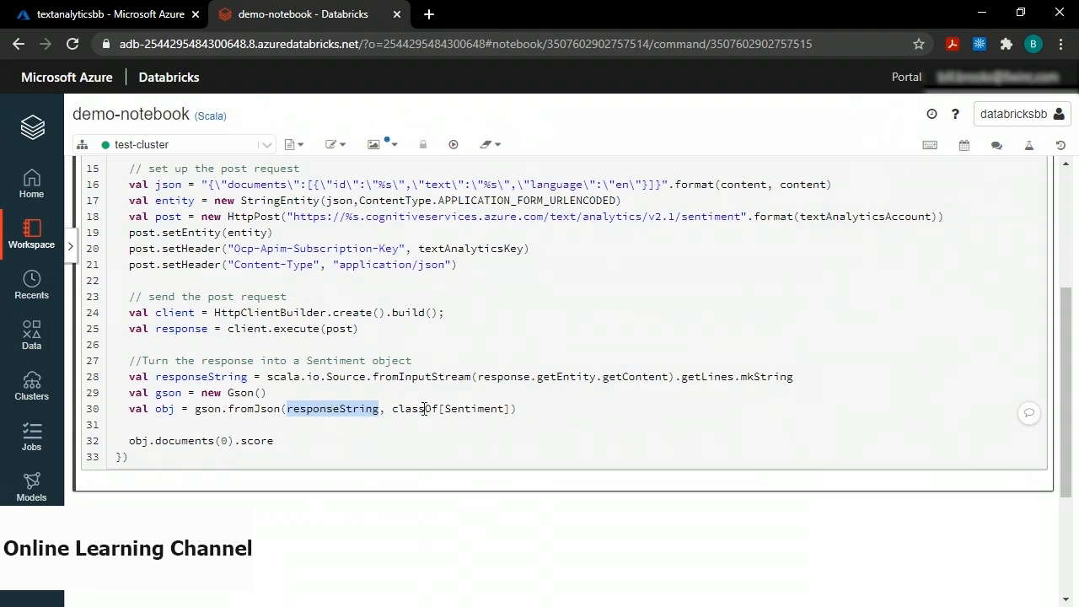
{"action": "double_click", "coordinate": [478, 409]}
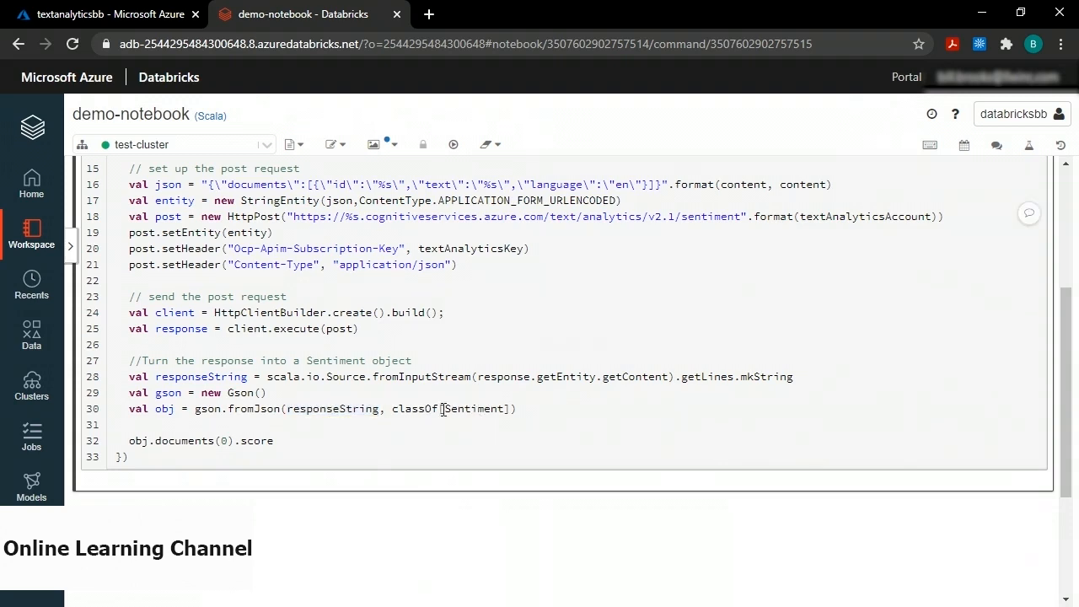
{"action": "scroll", "coordinate": [478, 409], "scroll_direction": "up", "scroll_amount": 3}
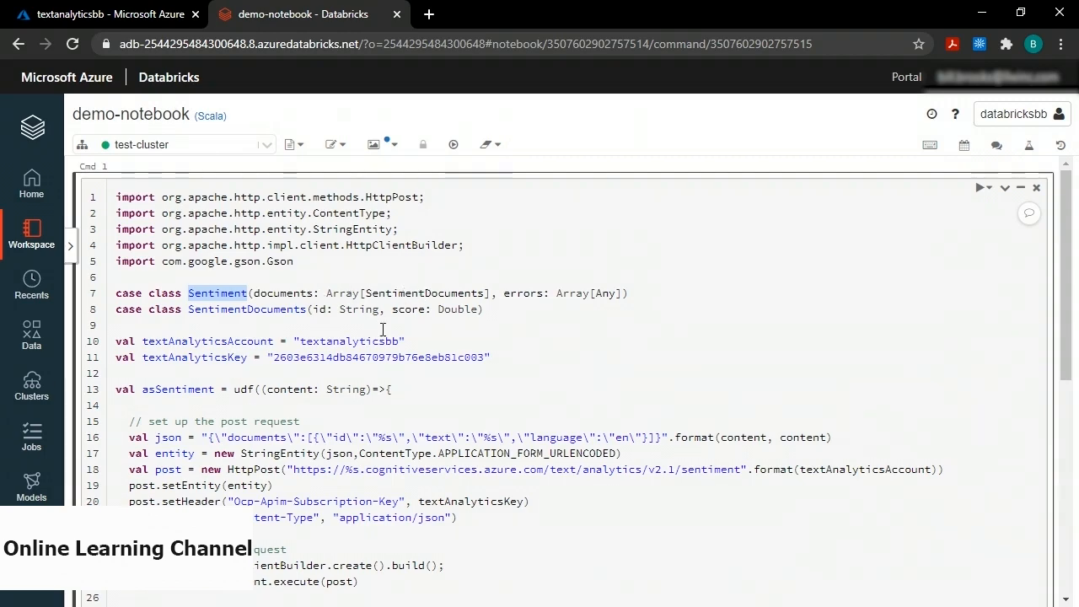
{"action": "scroll", "coordinate": [383, 330], "scroll_direction": "down", "scroll_amount": 4}
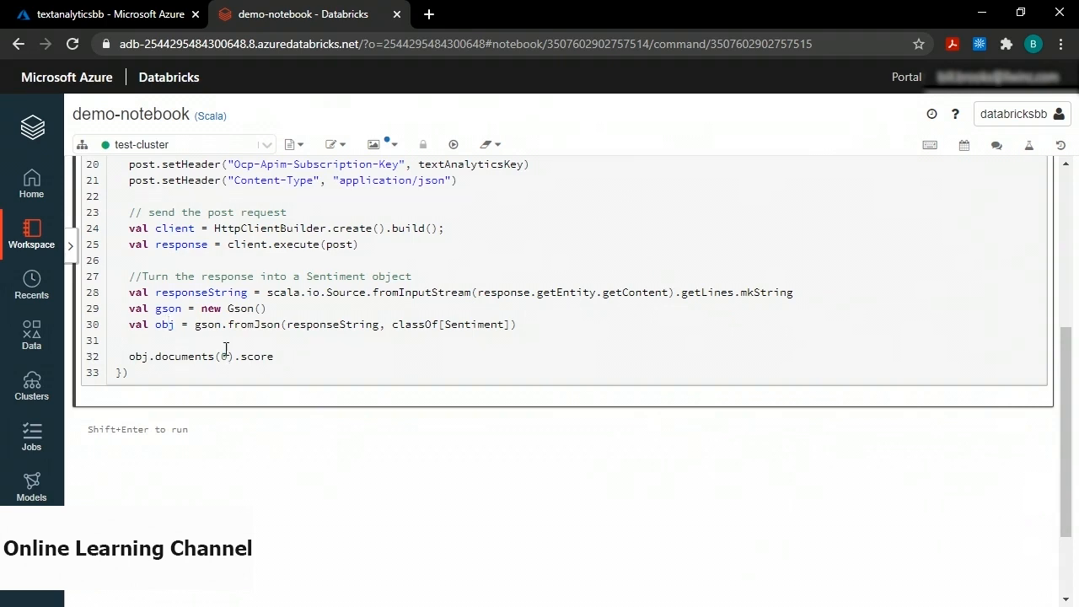
{"action": "double_click", "coordinate": [253, 359]}
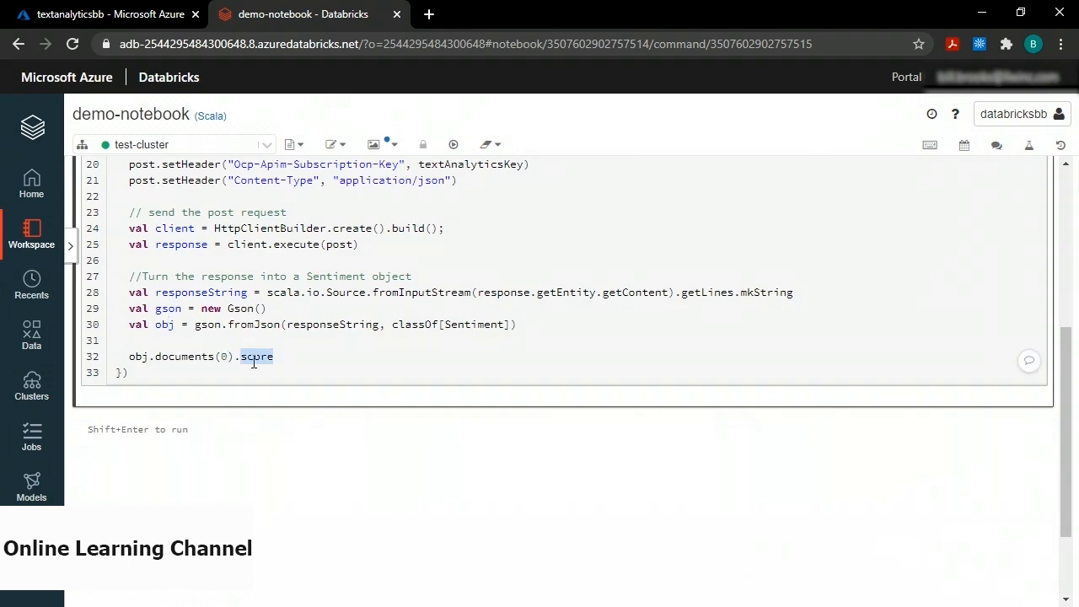
{"action": "scroll", "coordinate": [348, 288], "scroll_direction": "up", "scroll_amount": 3}
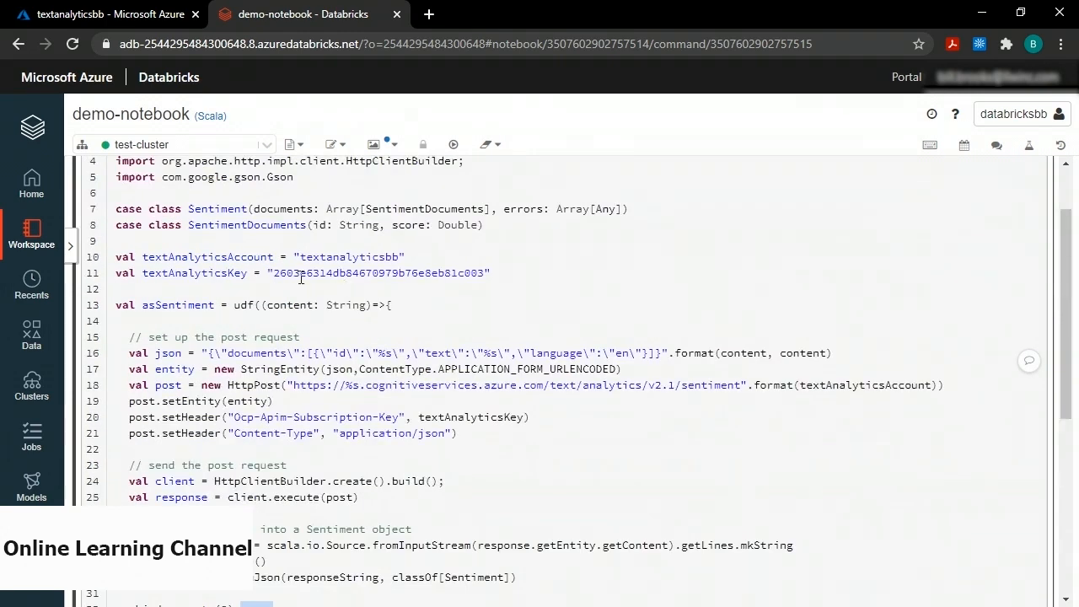
{"action": "scroll", "coordinate": [333, 325], "scroll_direction": "down", "scroll_amount": 3}
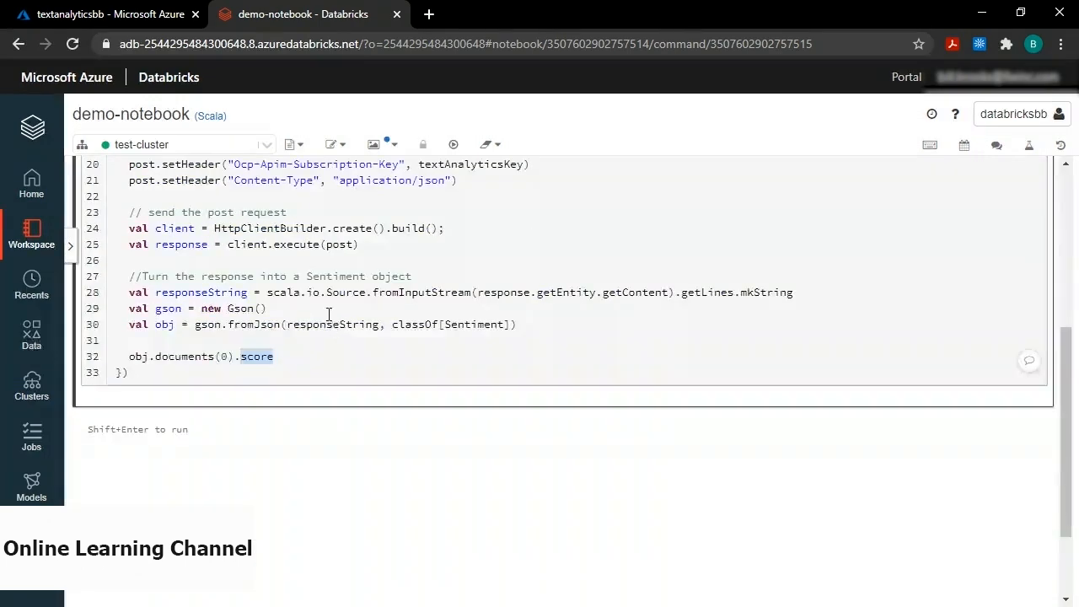
{"action": "left_click", "coordinate": [329, 314]}
{"action": "scroll", "coordinate": [329, 315], "scroll_direction": "up", "scroll_amount": 2}
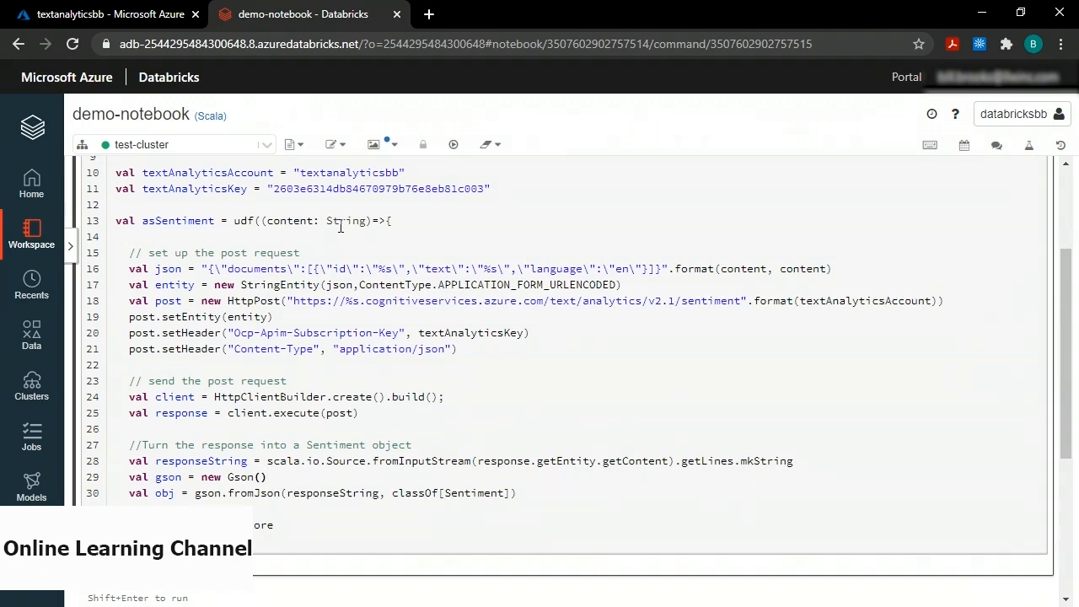
{"action": "left_click", "coordinate": [276, 471]}
{"action": "double_click", "coordinate": [263, 524]}
{"action": "left_click", "coordinate": [348, 394]}
Run the sentiment UDF cell and paste the blob-reading Scala code into the new second cell.
{"action": "key", "text": "shift+Return"}
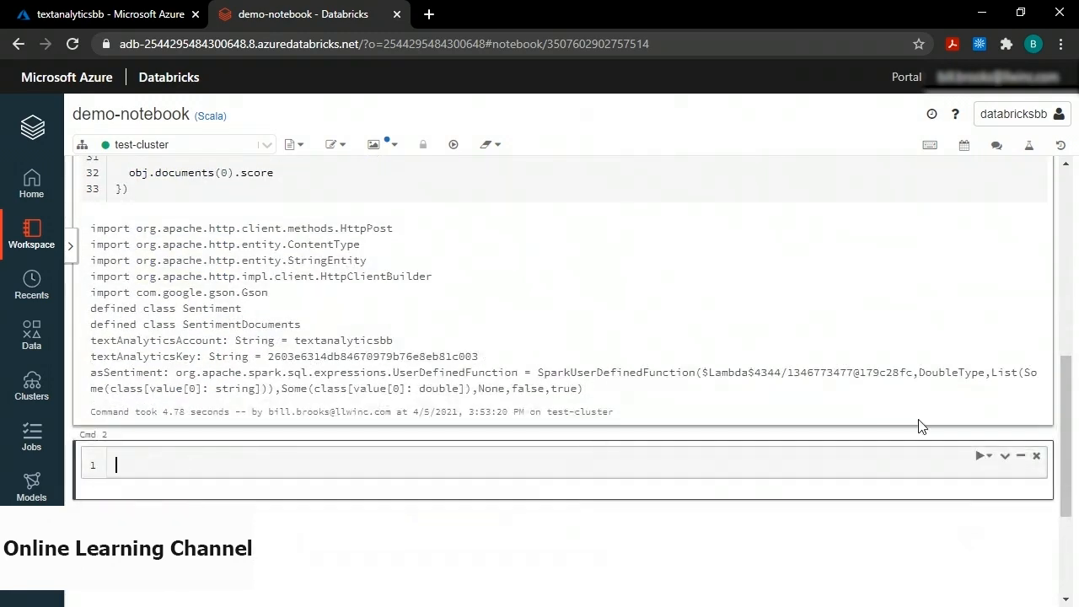
{"action": "key", "text": "alt+Tab"}
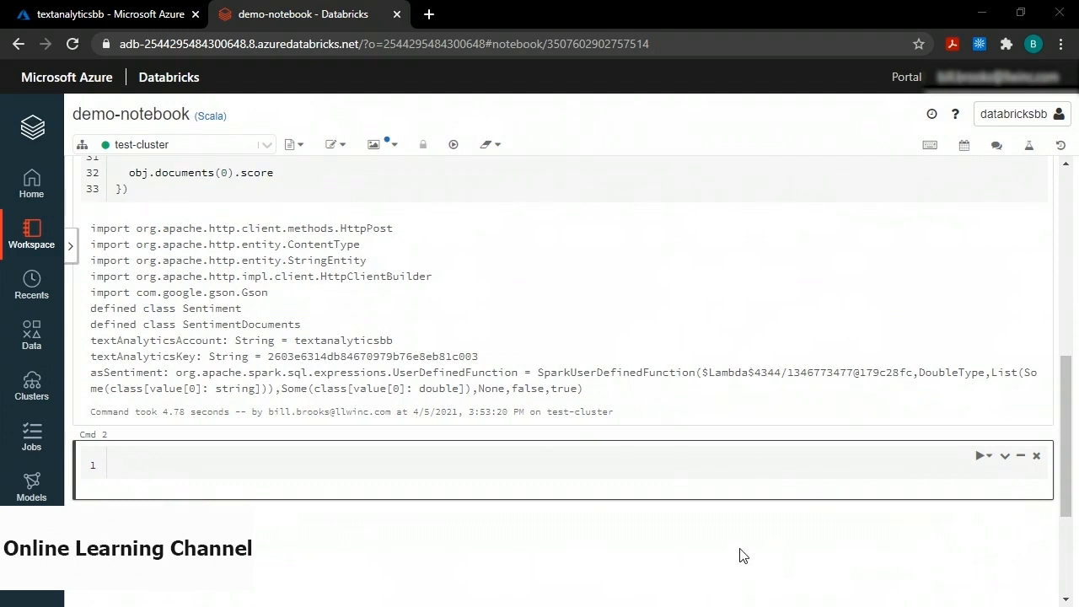
{"action": "left_click", "coordinate": [240, 451]}
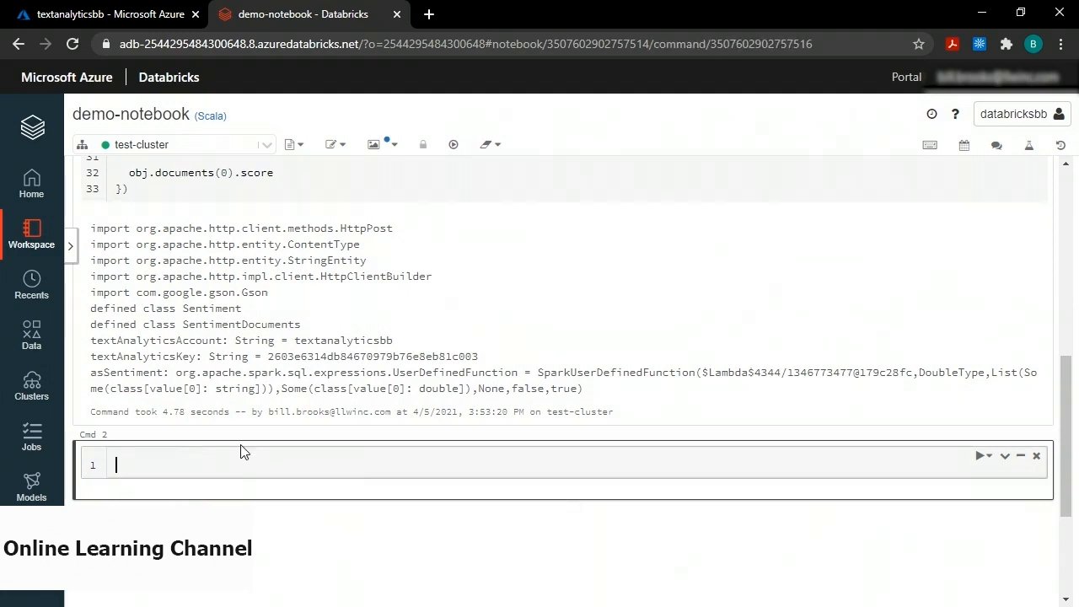
{"action": "key", "text": "ctrl+v"}
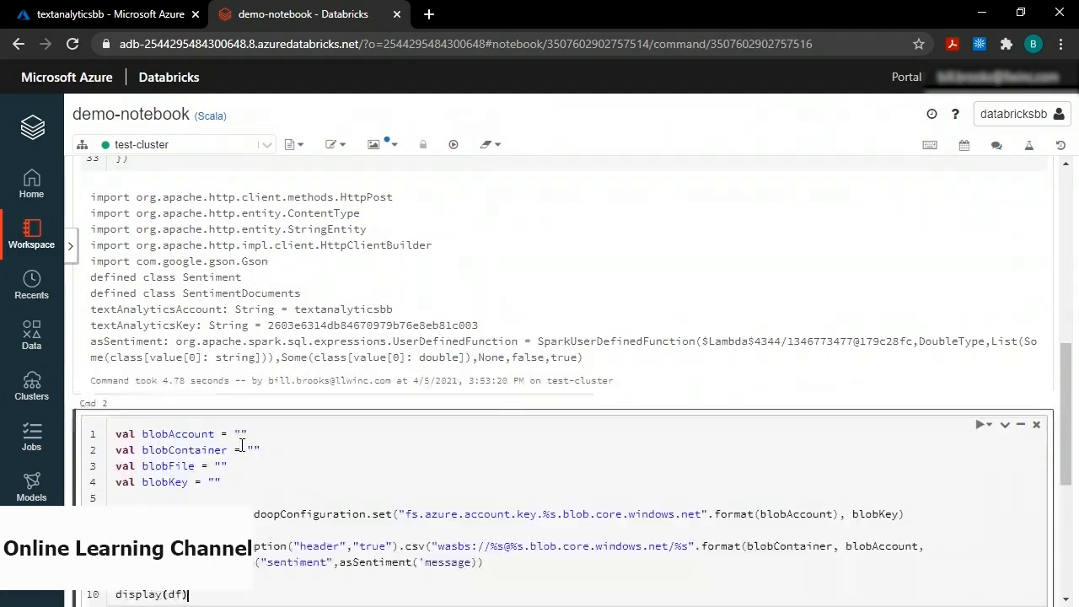
{"action": "scroll", "coordinate": [288, 451], "scroll_direction": "down", "scroll_amount": 2}
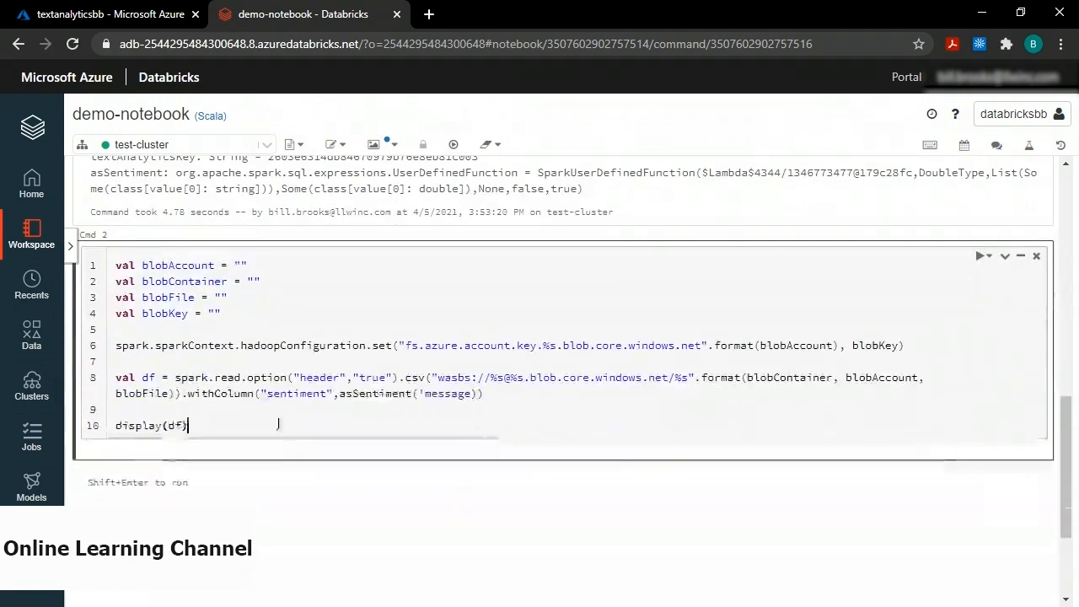
Look up the storage account in the portal, then return to blobAccount's empty quotes.
{"action": "double_click", "coordinate": [155, 267]}
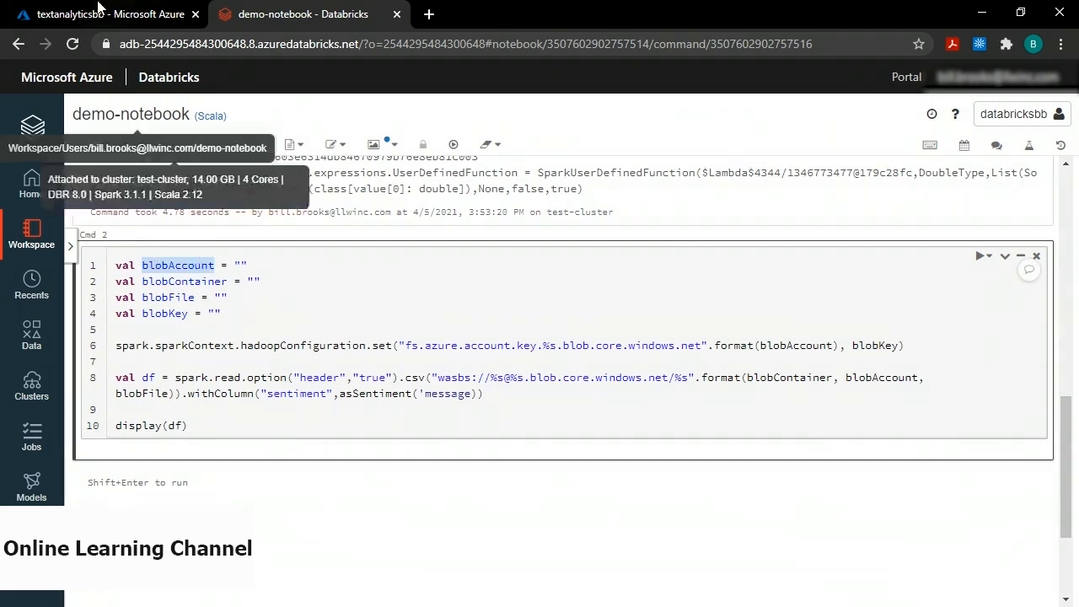
{"action": "left_click", "coordinate": [93, 11]}
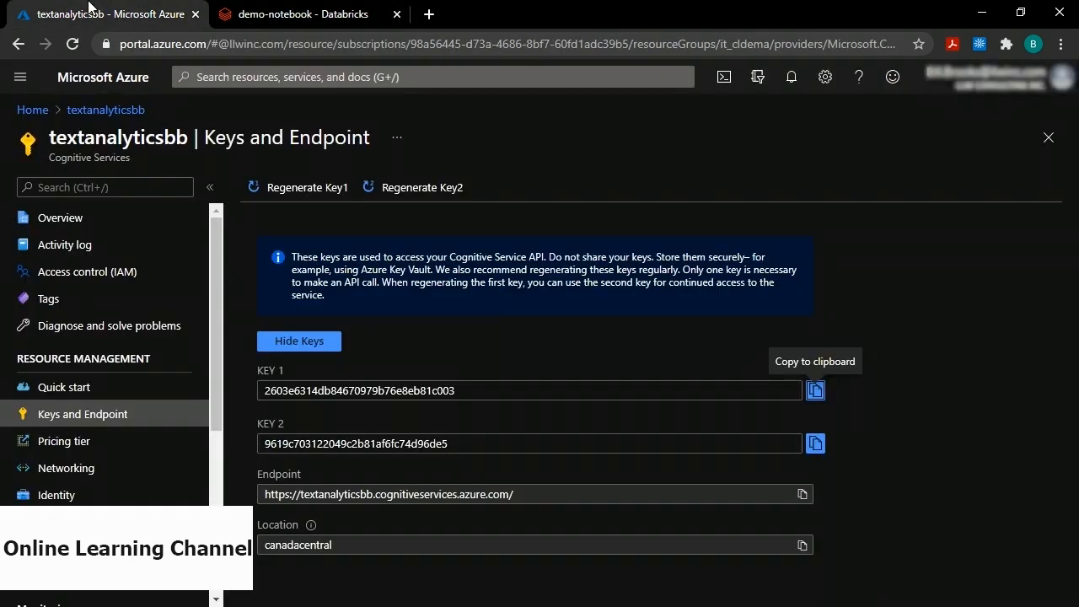
{"action": "left_click", "coordinate": [31, 111]}
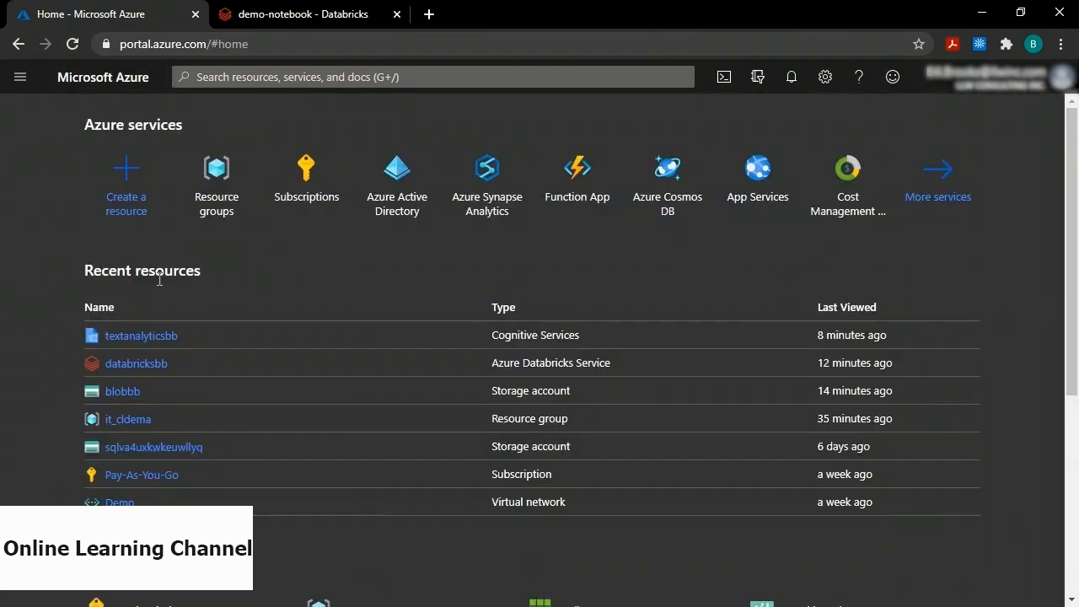
{"action": "left_click", "coordinate": [271, 15]}
{"action": "left_click", "coordinate": [240, 266]}
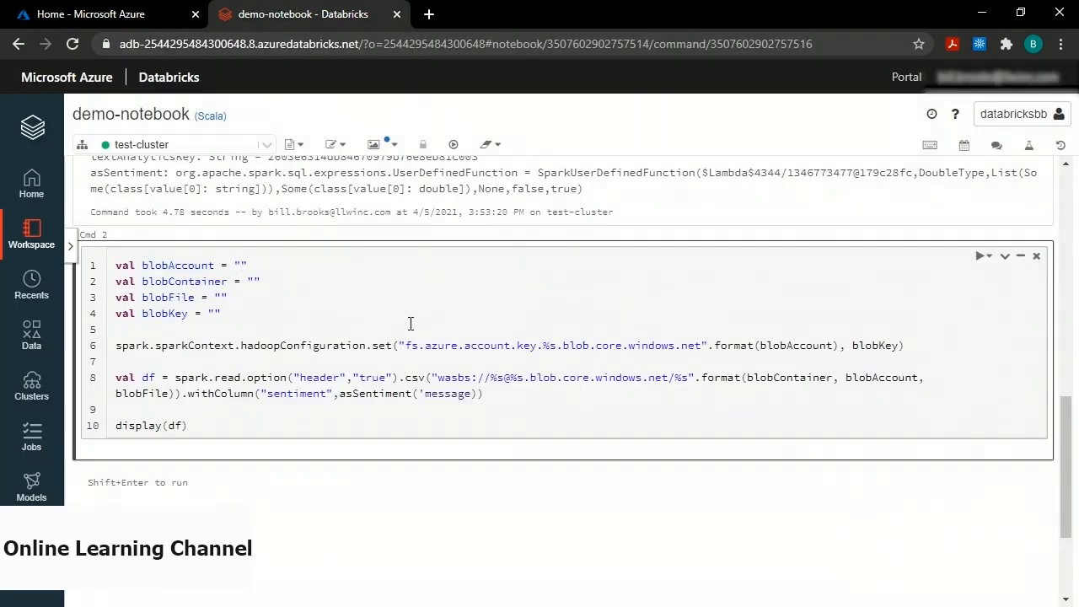
Fill in blobAccount as blobbb, blobContainer as demo and blobFile as sentiment.csv.
{"action": "type", "text": "blobbb"}
{"action": "left_click", "coordinate": [254, 282]}
{"action": "type", "text": "demo"}
{"action": "left_click", "coordinate": [221, 297]}
{"action": "type", "text": "sentiment.csv"}
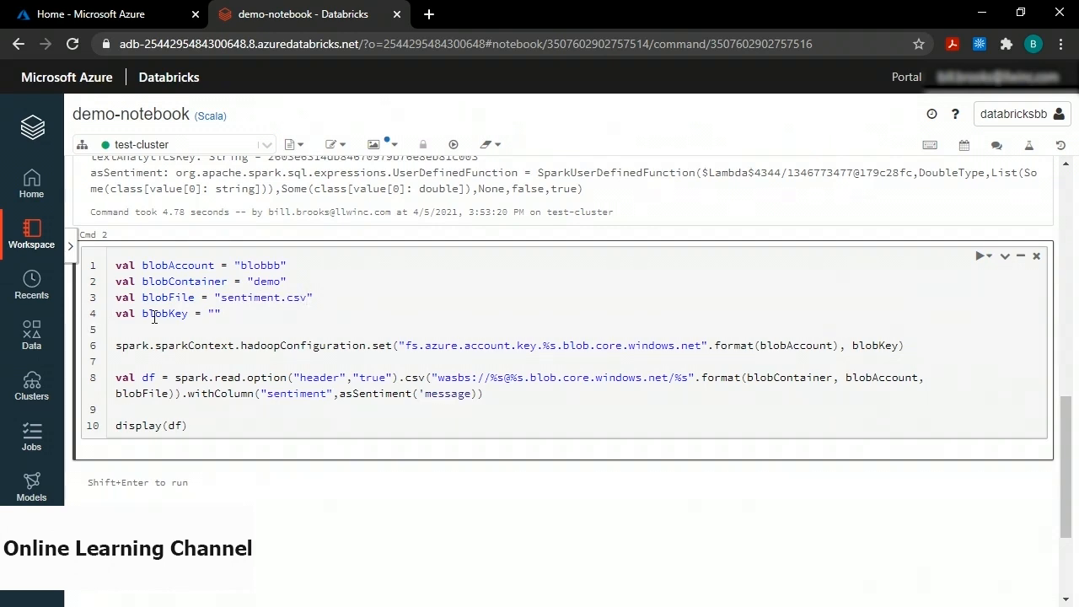
{"action": "left_click", "coordinate": [85, 8]}
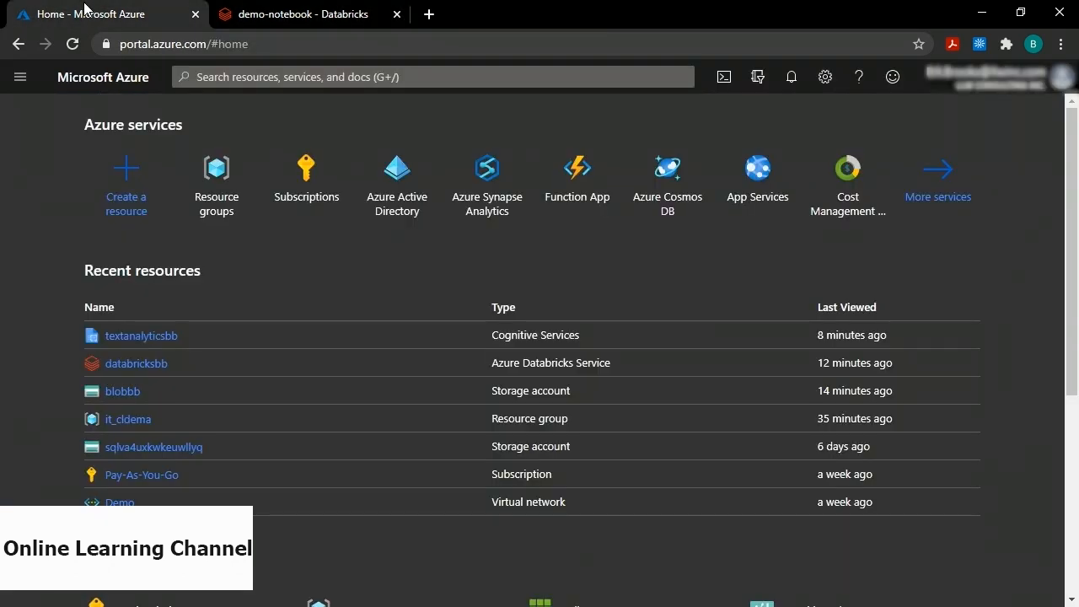
Reveal the blobbb storage account's access keys and copy key1.
{"action": "left_click", "coordinate": [124, 393]}
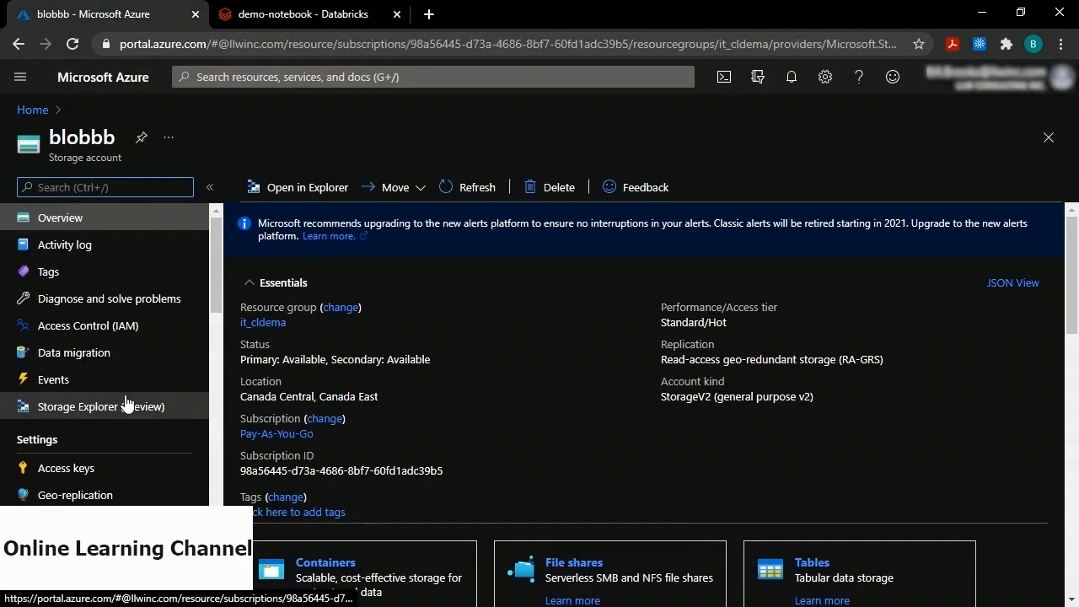
{"action": "left_click", "coordinate": [68, 473]}
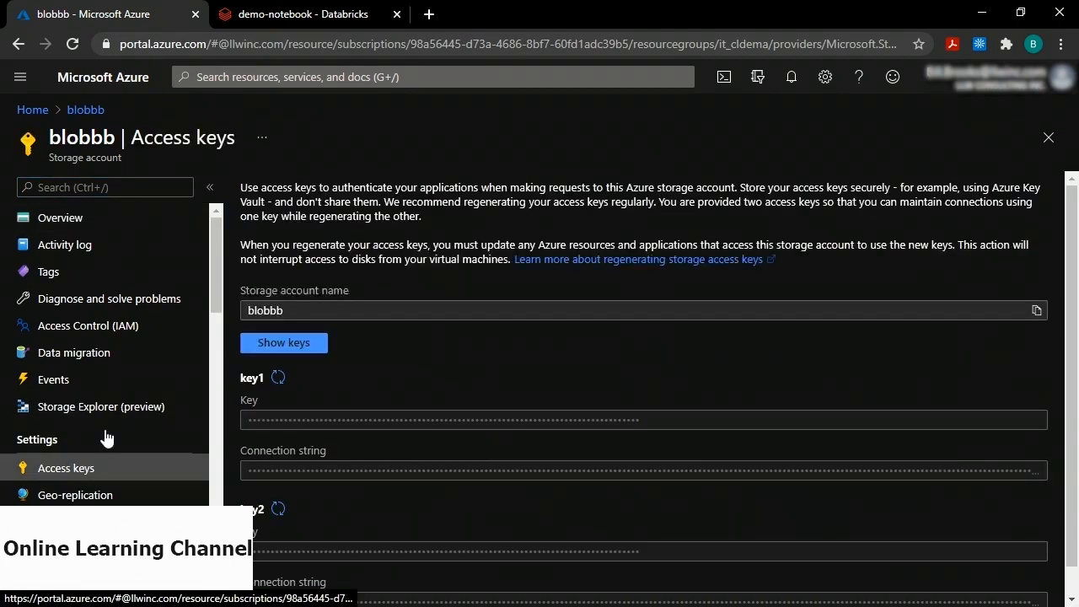
{"action": "left_click", "coordinate": [288, 352]}
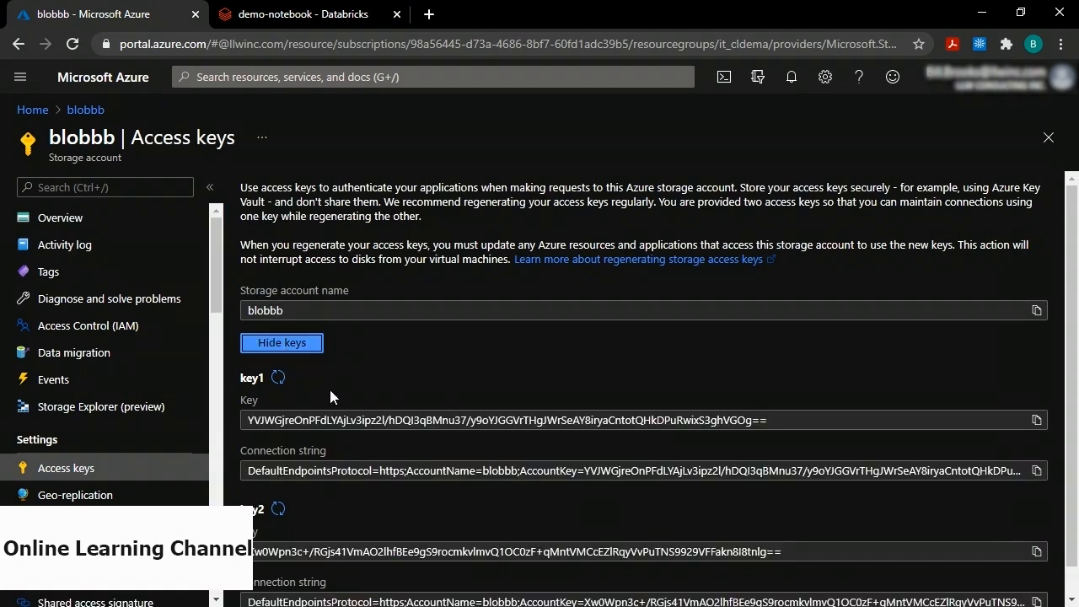
{"action": "left_click", "coordinate": [1037, 420]}
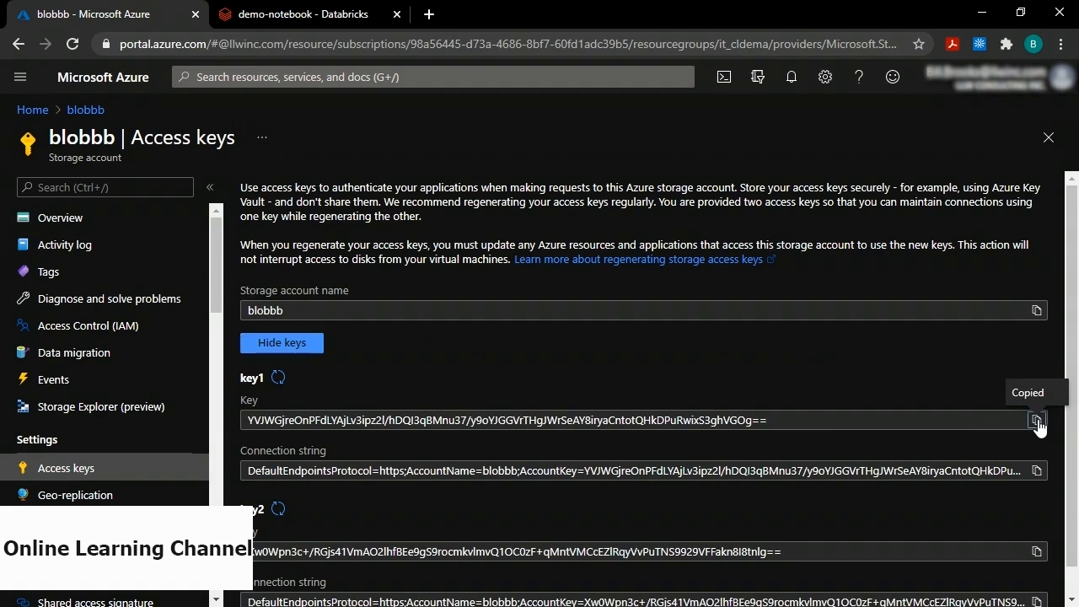
Paste the copied key1 value into blobKey in the notebook's second cell.
{"action": "left_click", "coordinate": [296, 20]}
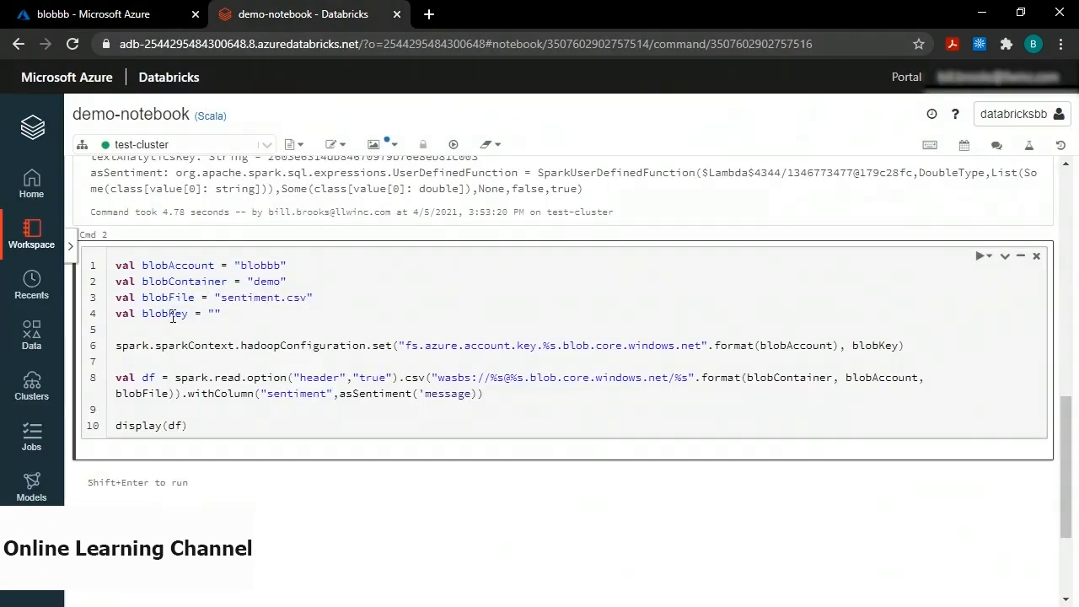
{"action": "left_click", "coordinate": [214, 314]}
{"action": "key", "text": "ctrl+v"}
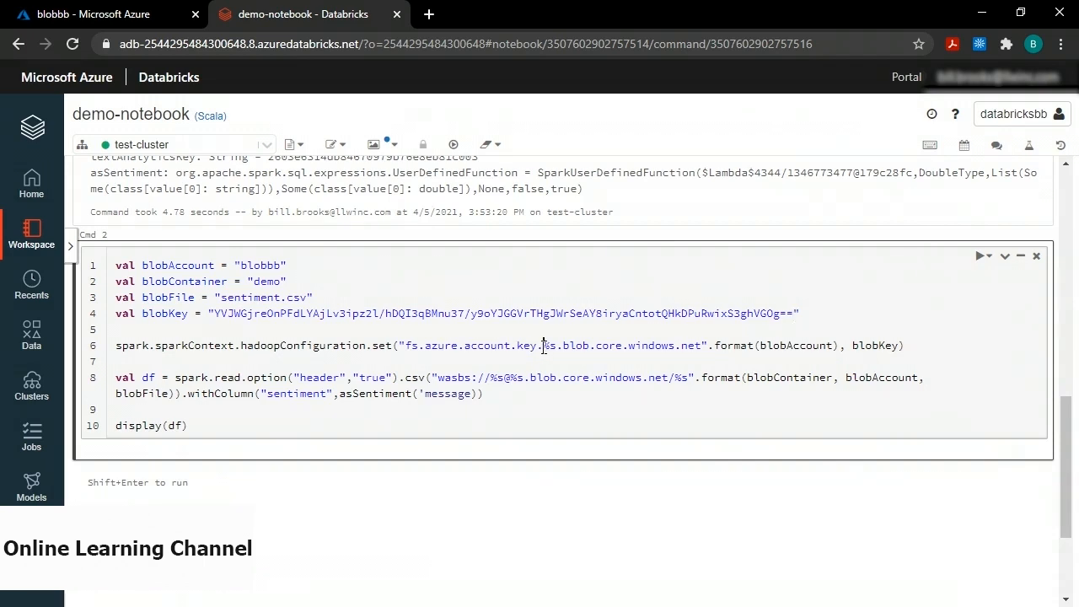
{"action": "left_click_drag", "start_coordinate": [543, 346], "coordinate": [555, 346]}
{"action": "left_click", "coordinate": [702, 345]}
{"action": "double_click", "coordinate": [869, 345]}
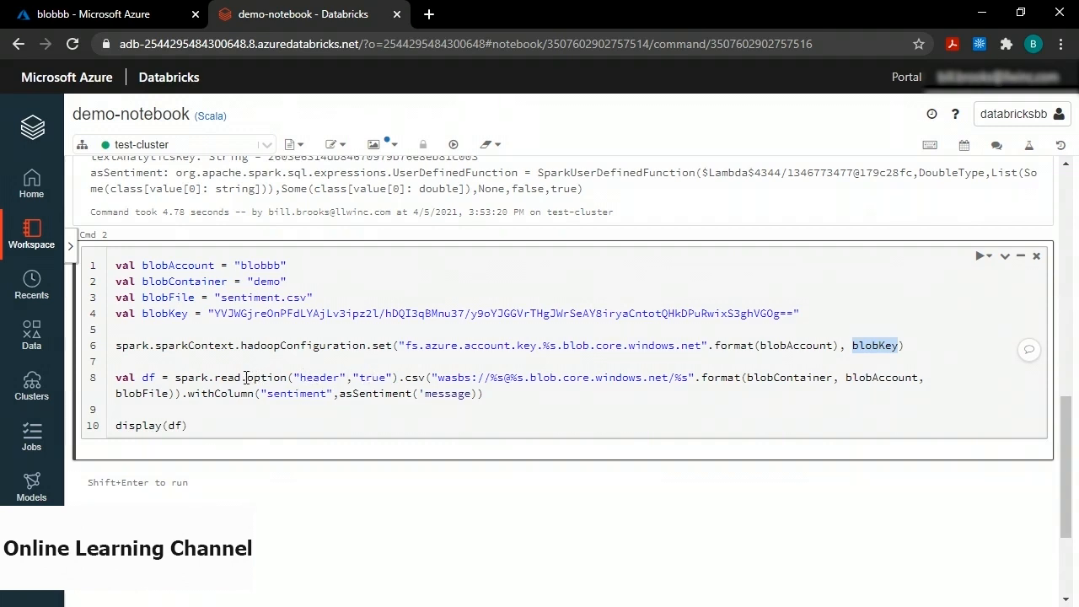
{"action": "left_click_drag", "start_coordinate": [247, 379], "coordinate": [414, 365]}
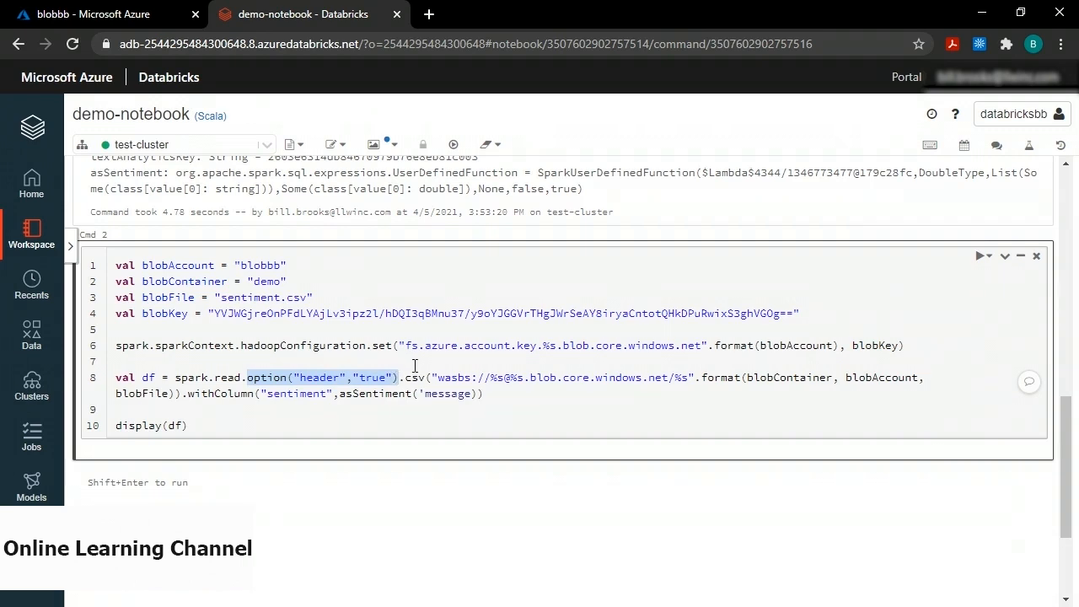
{"action": "left_click", "coordinate": [415, 365]}
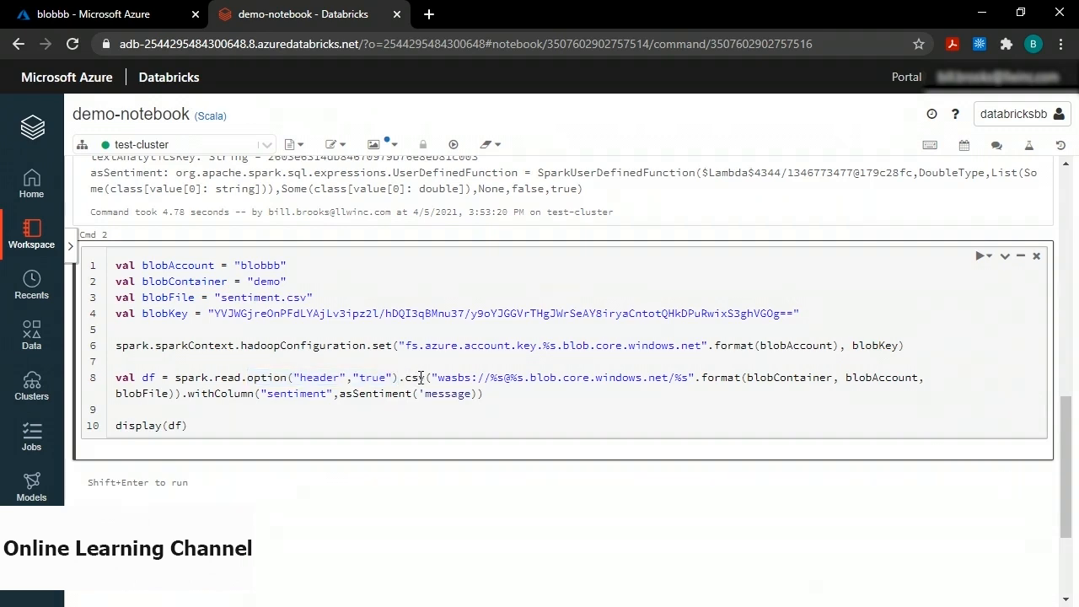
{"action": "left_click_drag", "start_coordinate": [433, 378], "coordinate": [903, 377]}
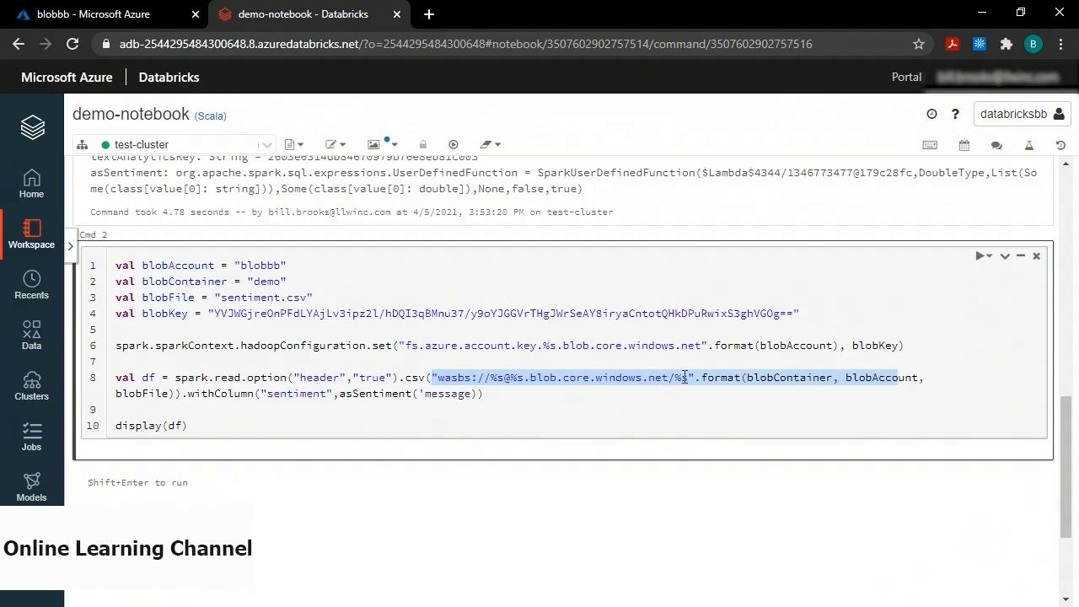
{"action": "left_click", "coordinate": [738, 379]}
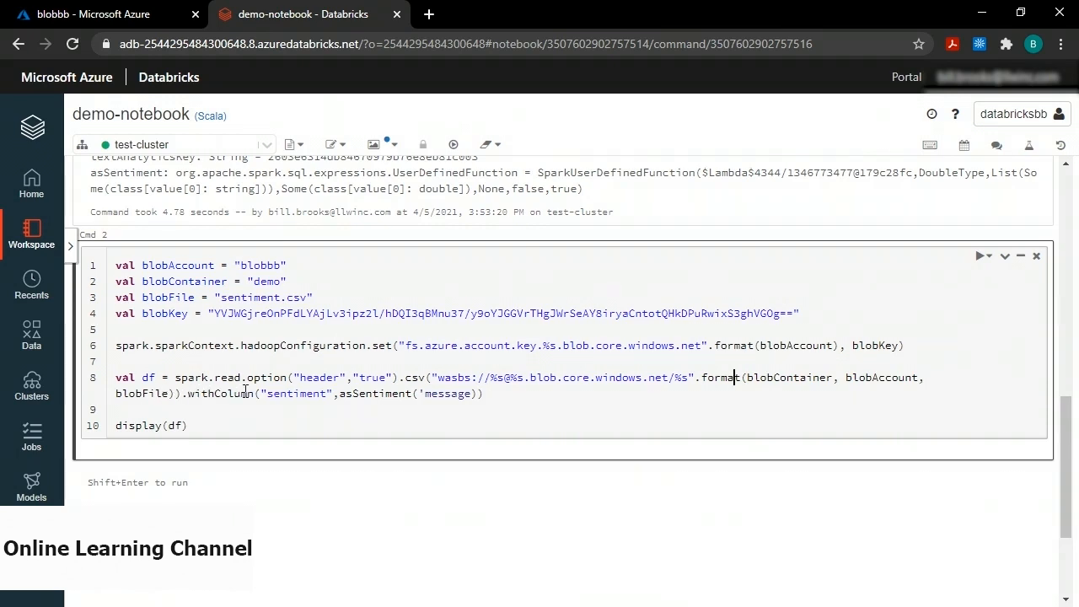
{"action": "left_click_drag", "start_coordinate": [260, 393], "coordinate": [479, 394]}
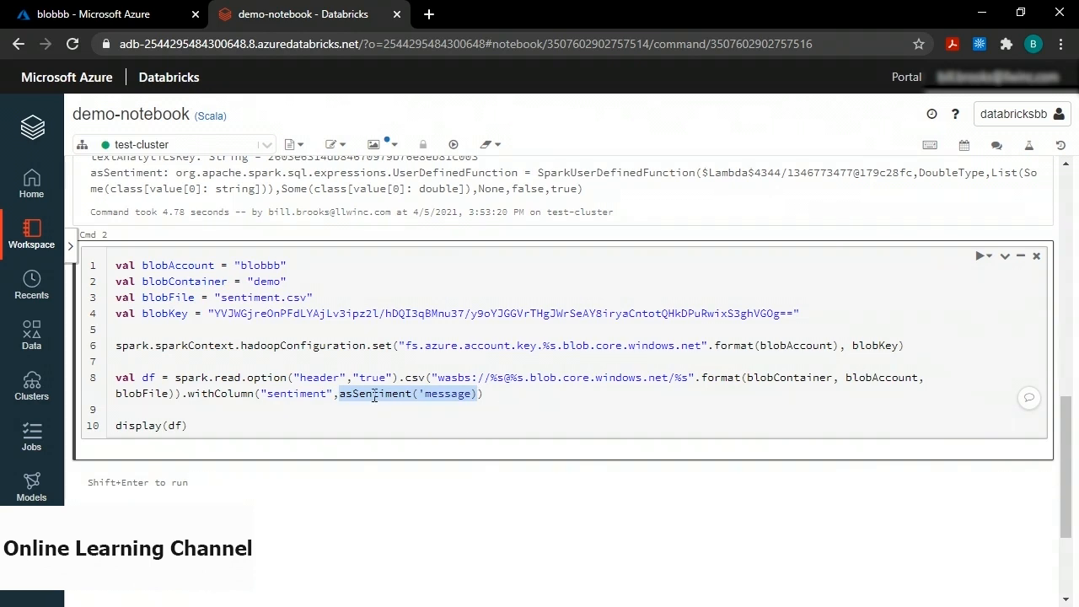
{"action": "left_click", "coordinate": [420, 394]}
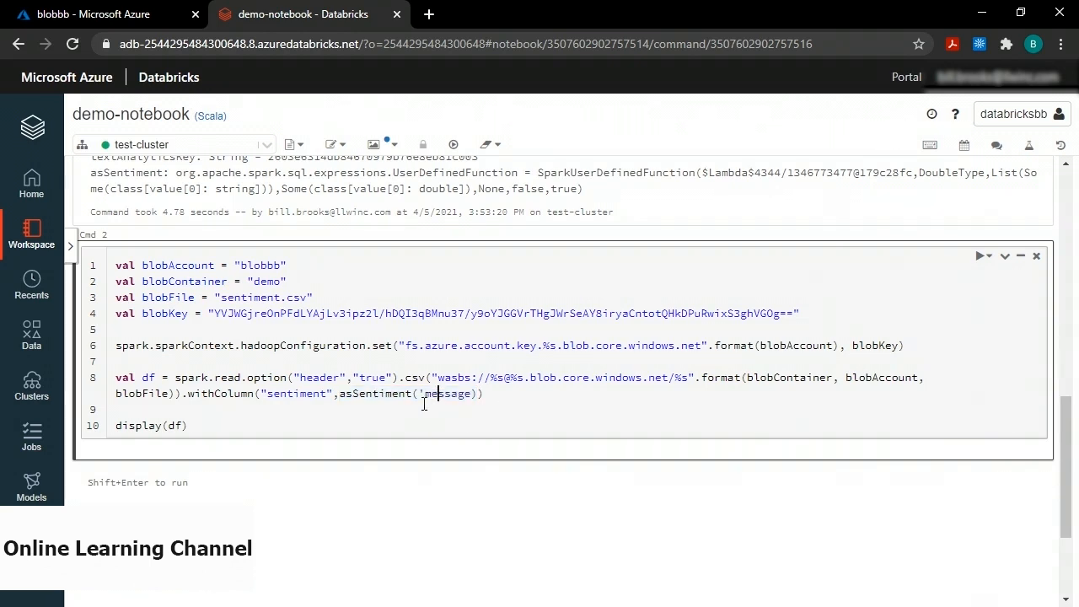
{"action": "left_click_drag", "start_coordinate": [419, 393], "coordinate": [472, 394]}
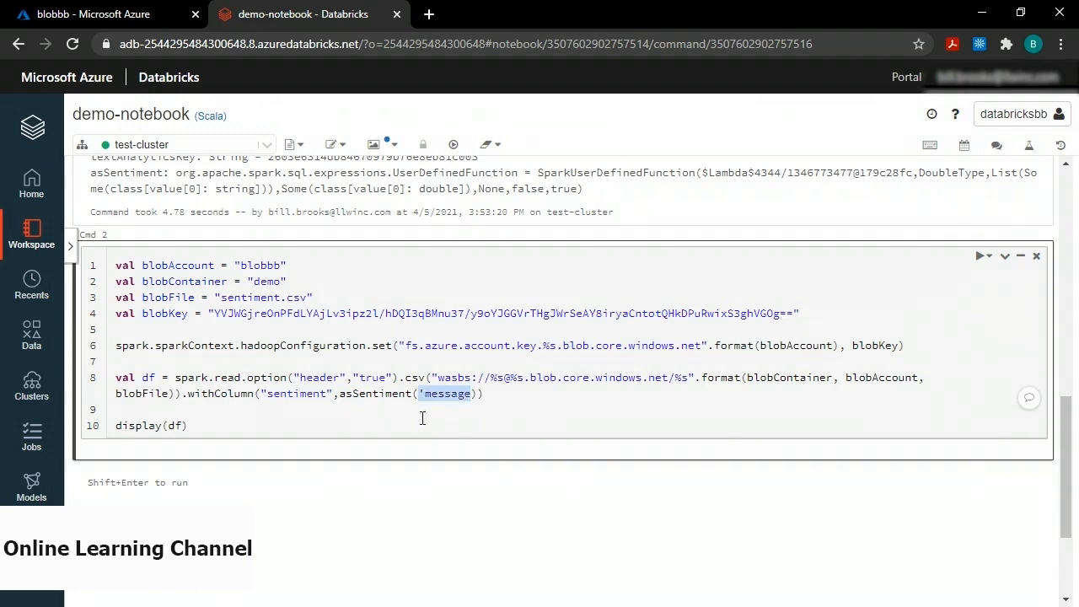
{"action": "left_click", "coordinate": [482, 422]}
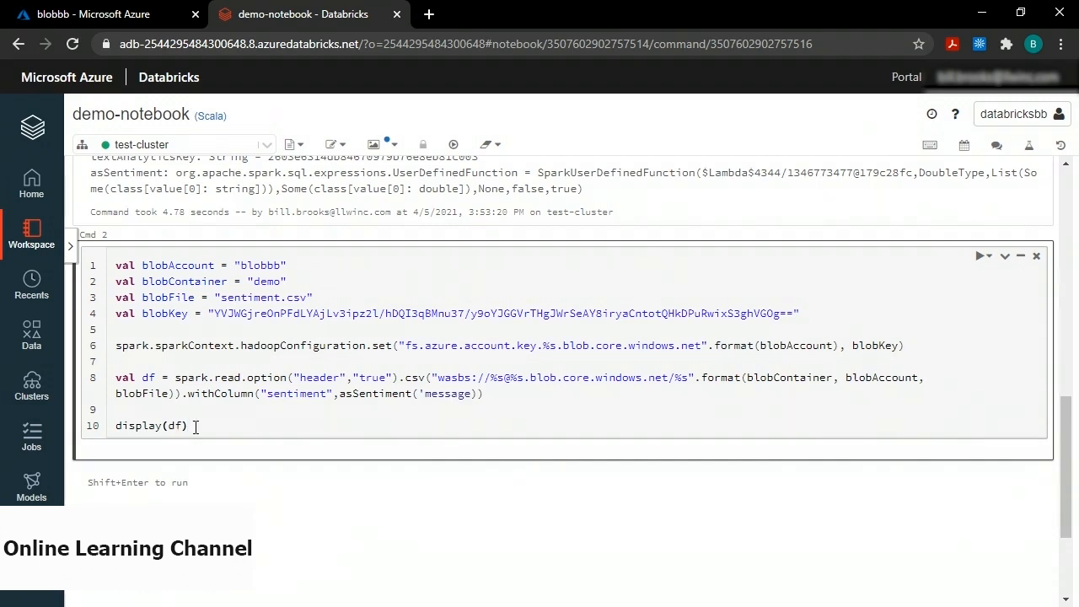
Run the second cell to load sentiment.csv from blobbb and show asSentiment-scored rows.
{"action": "key", "text": "shift+Return"}
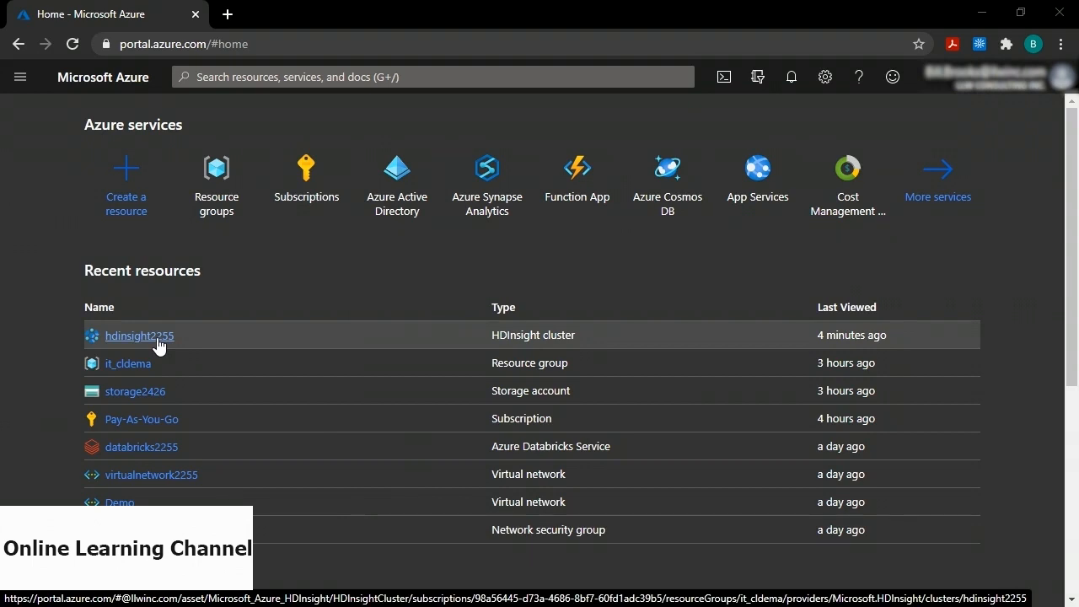
Find Azure HDInsight in the Marketplace by searching 'hdinsight' and start creating a cluster.
{"action": "left_click", "coordinate": [128, 174]}
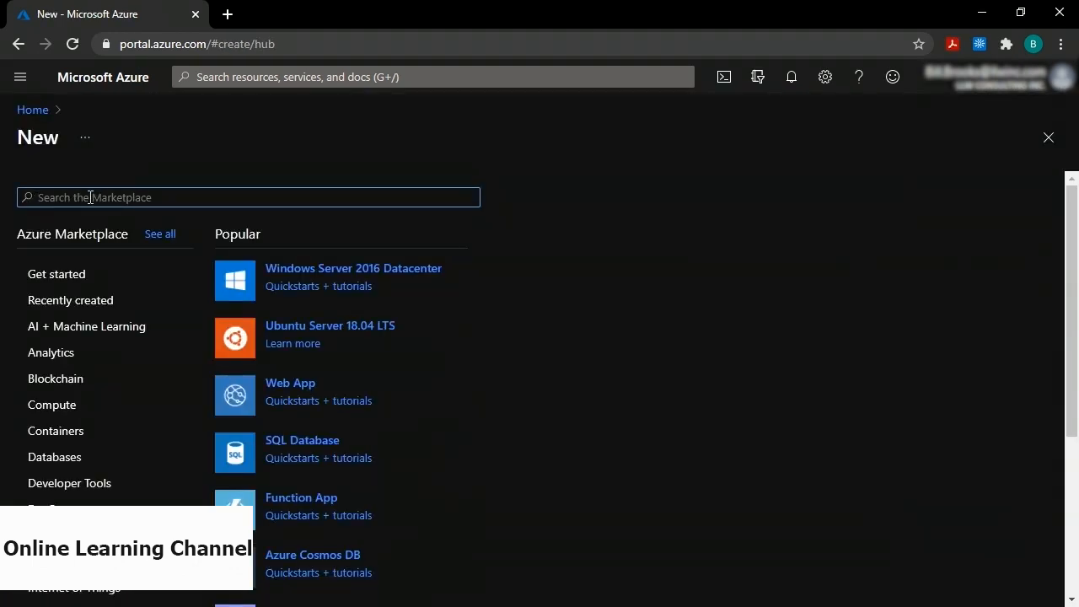
{"action": "type", "text": "hdinsight"}
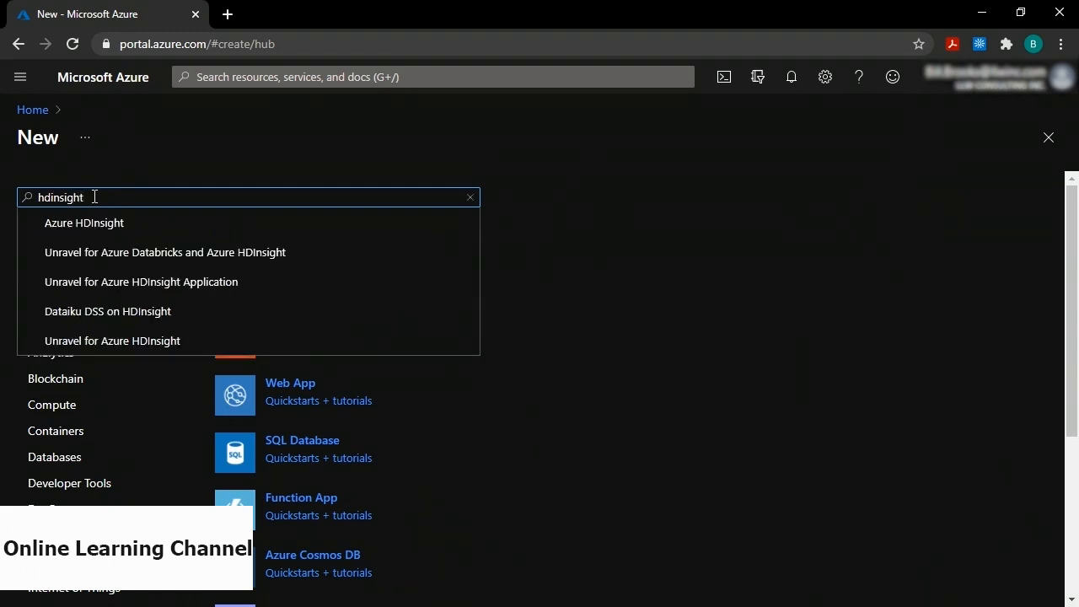
{"action": "left_click", "coordinate": [91, 221]}
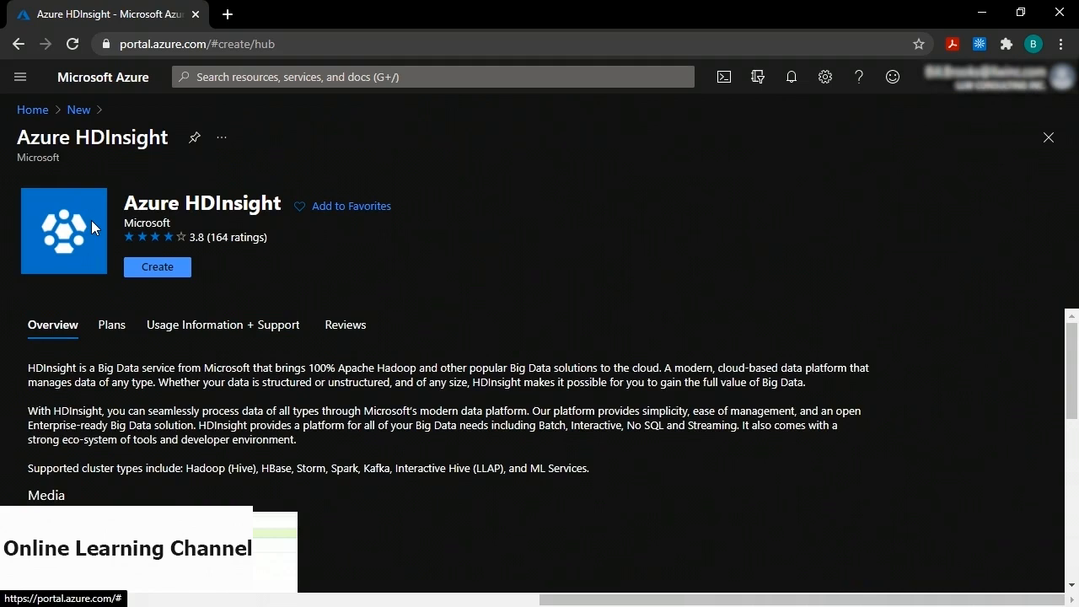
{"action": "left_click", "coordinate": [158, 265]}
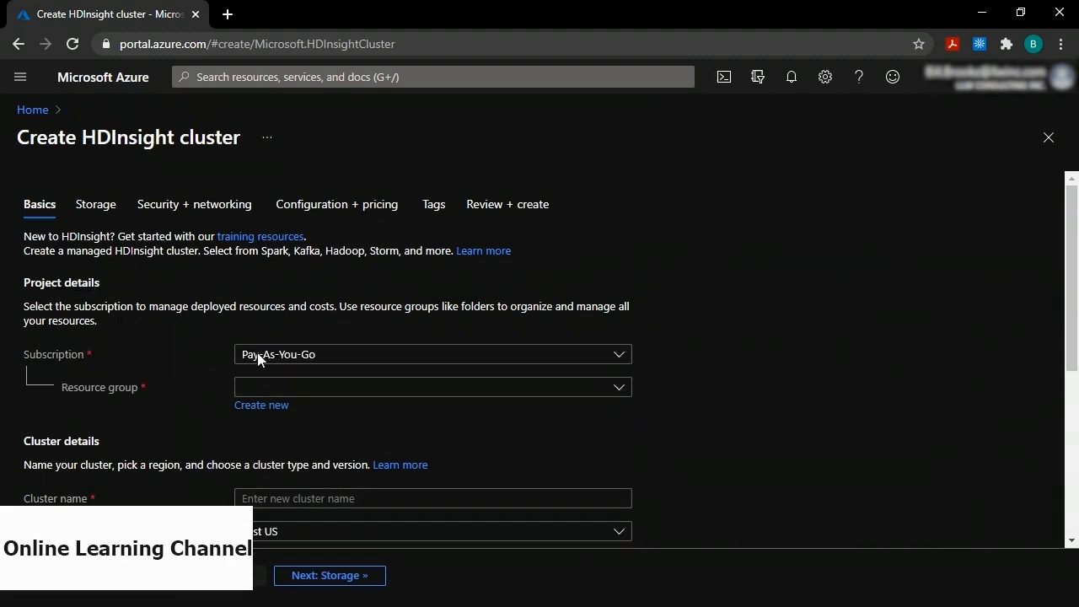
Set resource group it_cldema and cluster type Spark 2.4 (HDI 4.0).
{"action": "left_click", "coordinate": [295, 392]}
{"action": "left_click", "coordinate": [277, 446]}
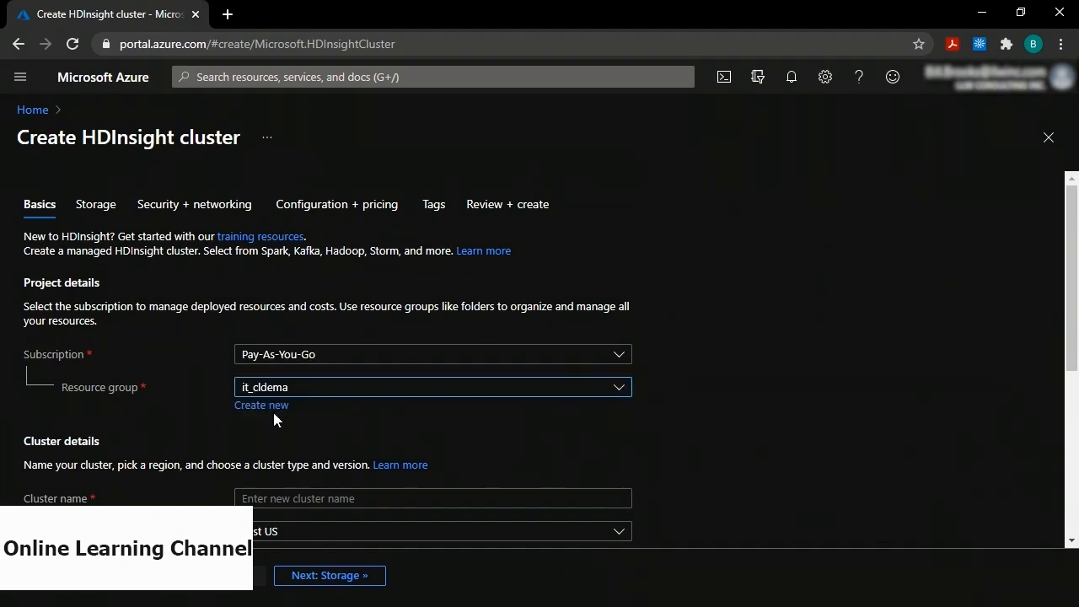
{"action": "scroll", "coordinate": [316, 425], "scroll_direction": "down", "scroll_amount": 3}
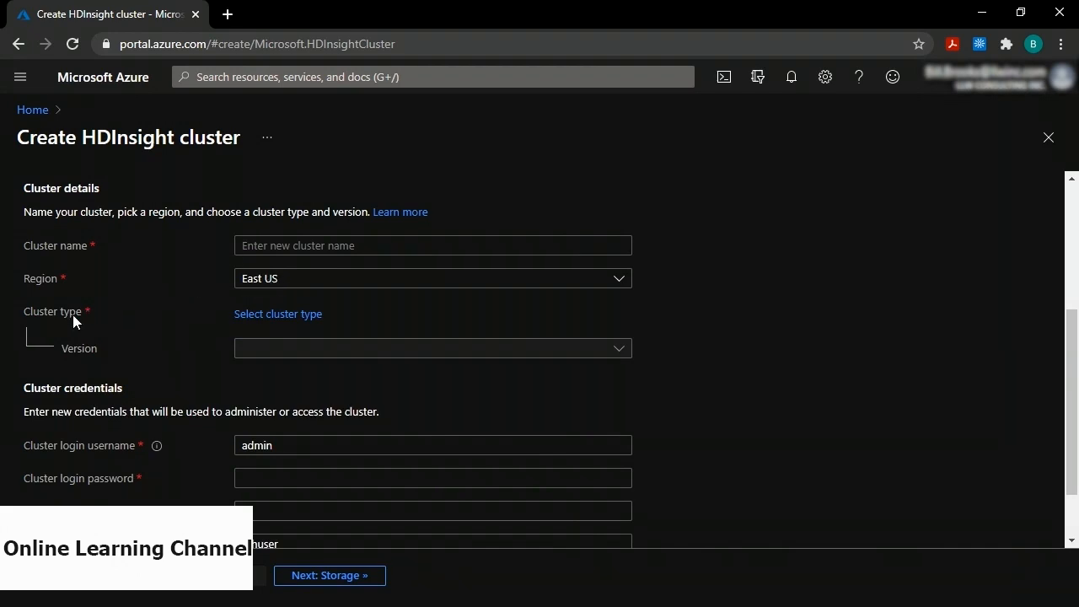
{"action": "left_click", "coordinate": [276, 315]}
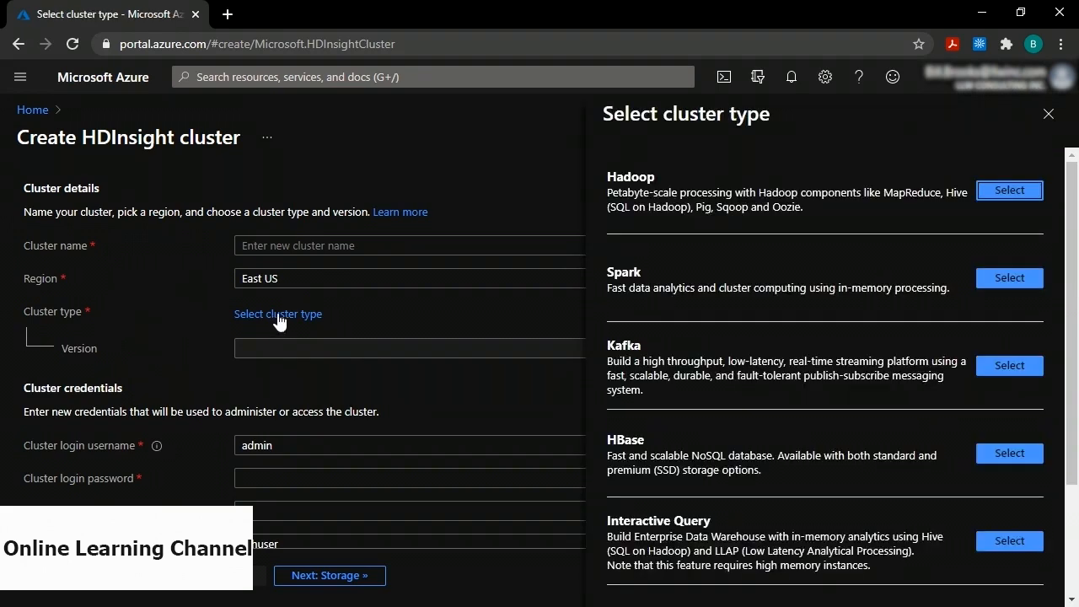
{"action": "left_click", "coordinate": [1018, 280]}
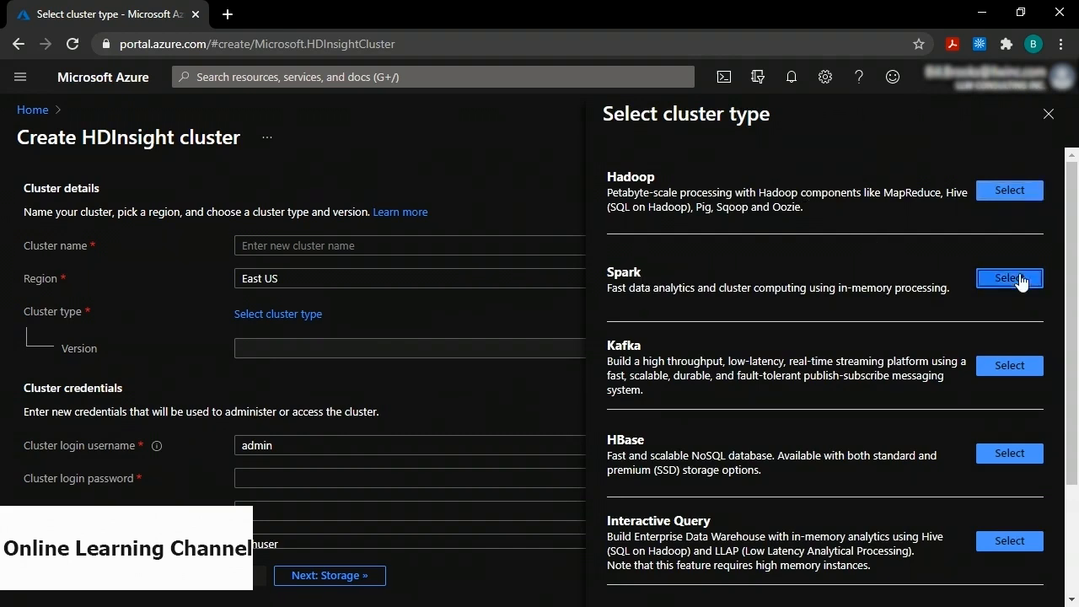
{"action": "scroll", "coordinate": [511, 300], "scroll_direction": "down", "scroll_amount": 2}
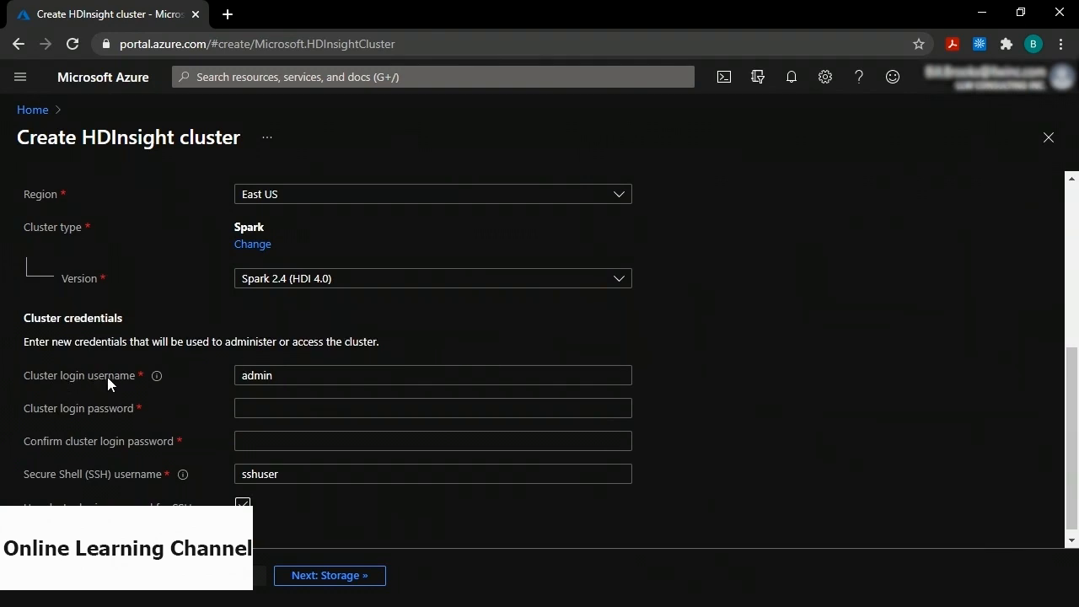
{"action": "left_click", "coordinate": [251, 378]}
{"action": "scroll", "coordinate": [272, 442], "scroll_direction": "up", "scroll_amount": 5}
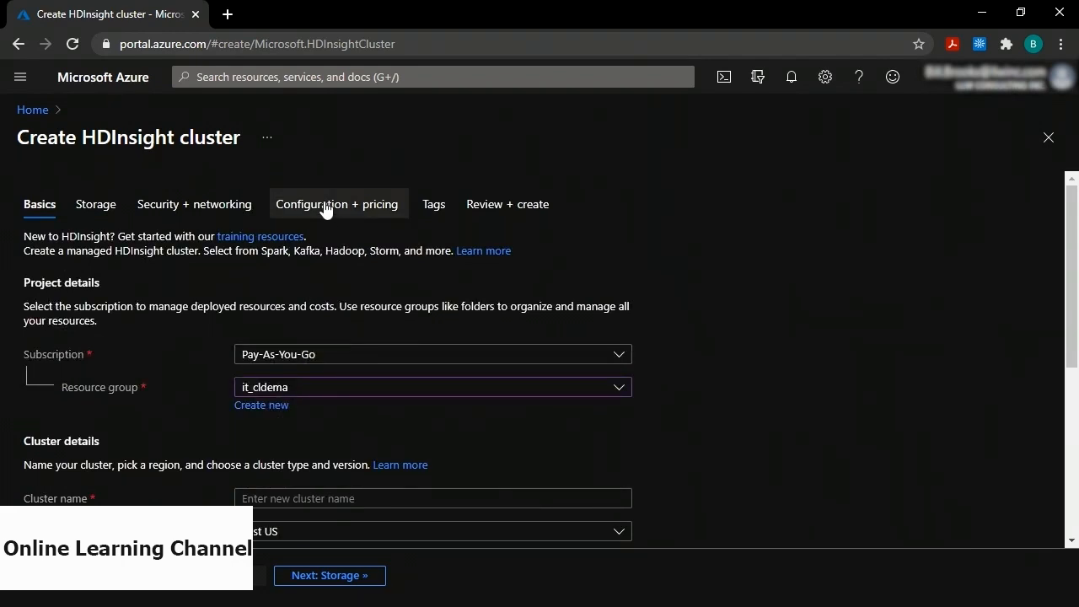
Reduce the worker node count from 4 to 1 to fit the East US core quota.
{"action": "left_click", "coordinate": [325, 207]}
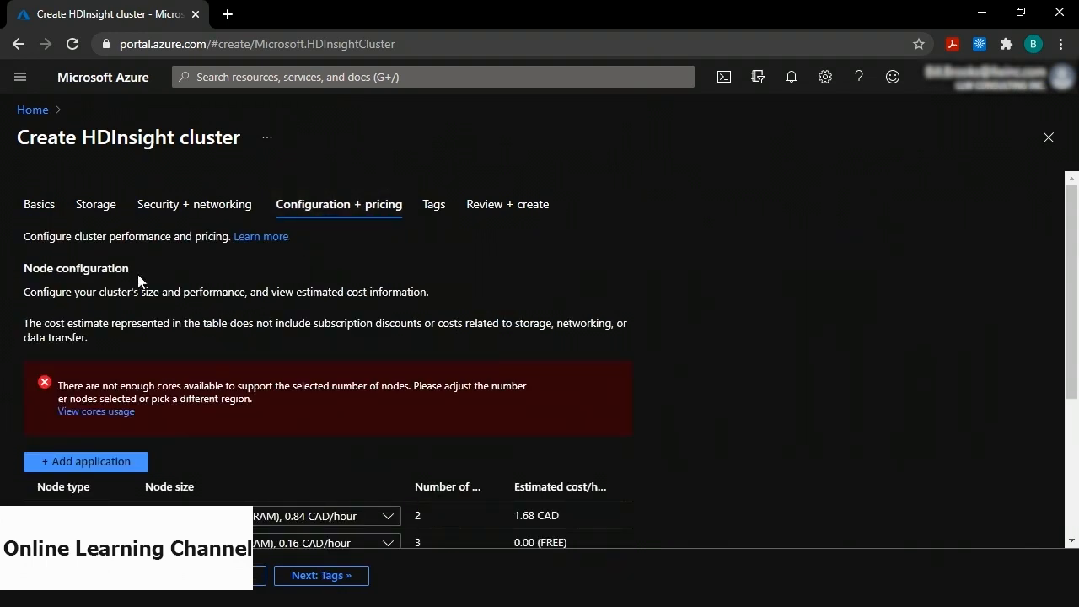
{"action": "scroll", "coordinate": [248, 306], "scroll_direction": "down", "scroll_amount": 1}
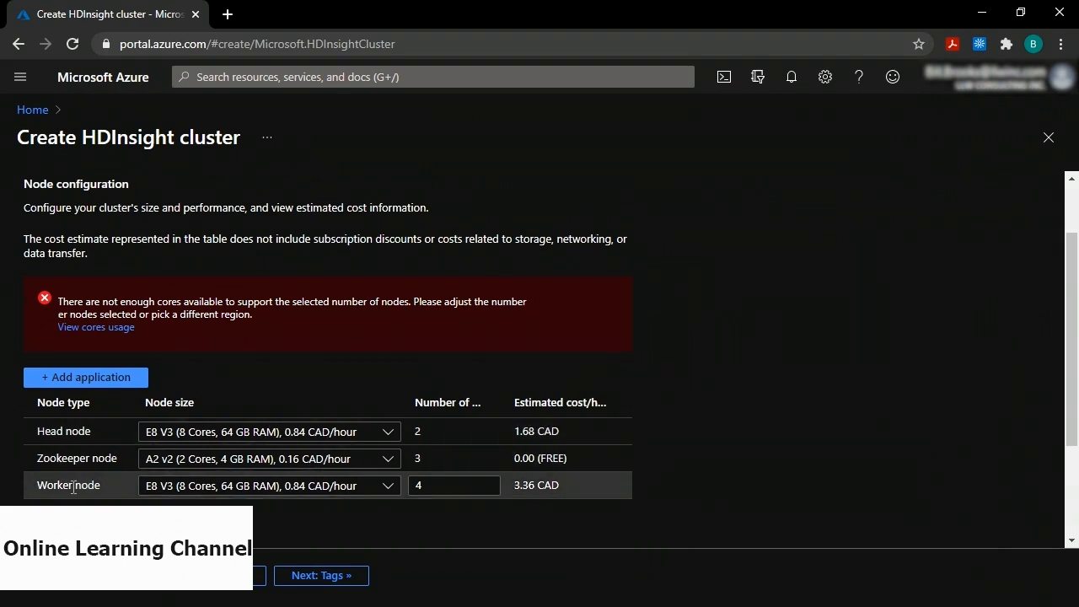
{"action": "left_click", "coordinate": [440, 487]}
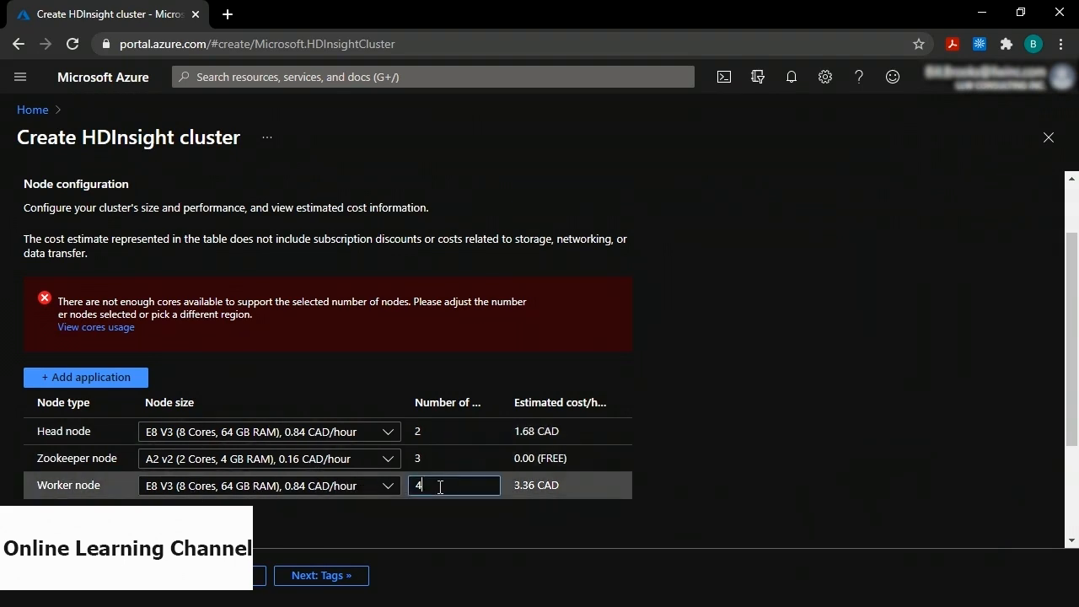
{"action": "key", "text": "BackSpace"}
{"action": "type", "text": "1"}
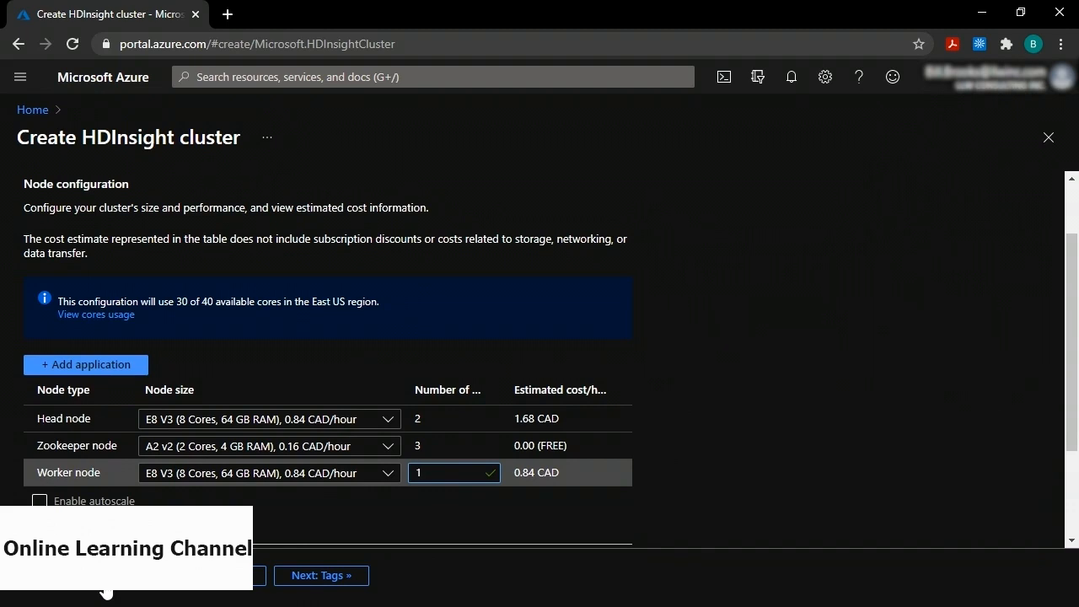
Open the hdinsight2255 cluster from Recent resources and launch its Jupyter notebook dashboard.
{"action": "left_click", "coordinate": [32, 110]}
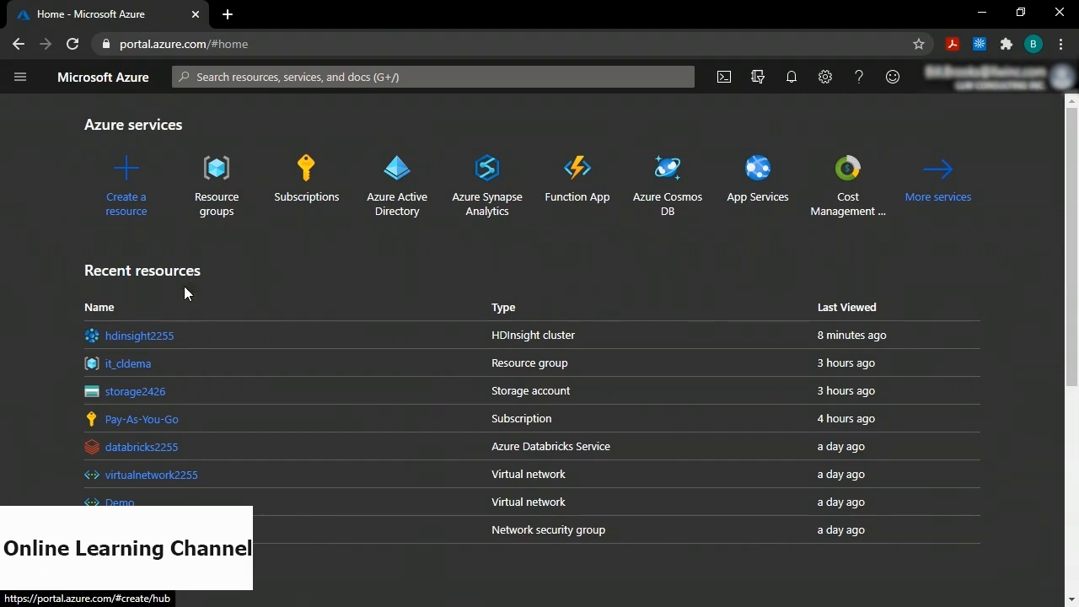
{"action": "left_click", "coordinate": [142, 336]}
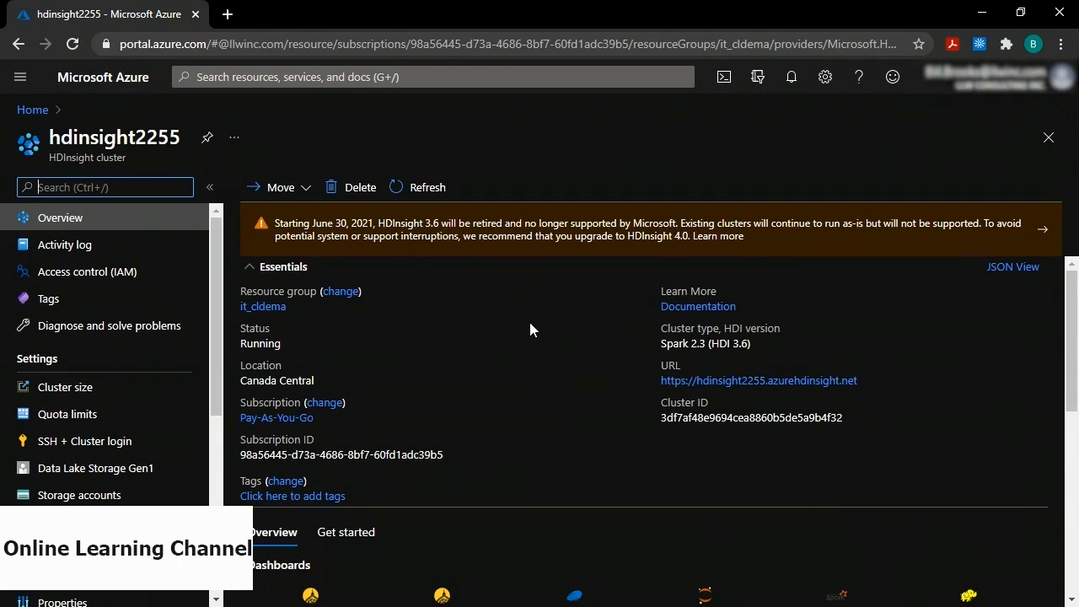
{"action": "scroll", "coordinate": [529, 329], "scroll_direction": "down", "scroll_amount": 2}
{"action": "scroll", "coordinate": [529, 327], "scroll_direction": "down", "scroll_amount": 1}
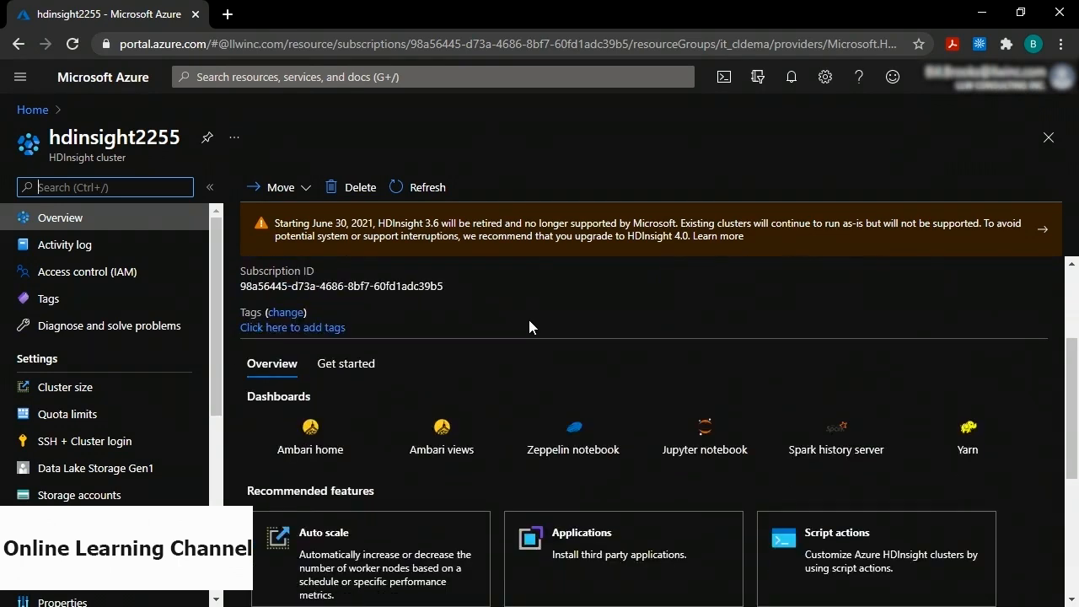
{"action": "scroll", "coordinate": [528, 324], "scroll_direction": "down", "scroll_amount": 1}
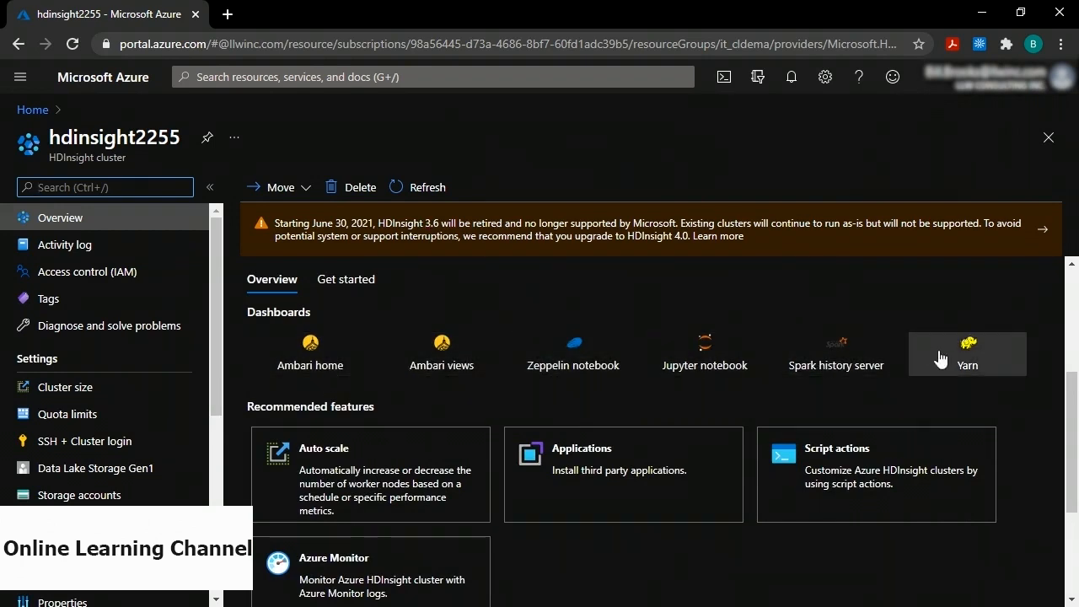
{"action": "left_click", "coordinate": [693, 360]}
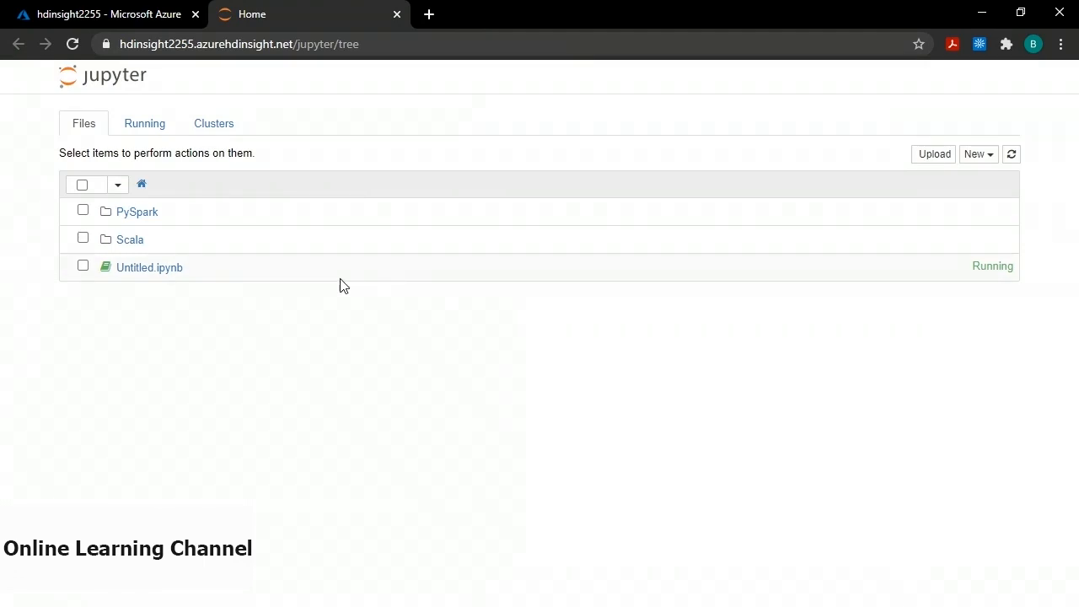
Create a new PySpark notebook and run print('Hello world') in its first cell.
{"action": "left_click", "coordinate": [993, 160]}
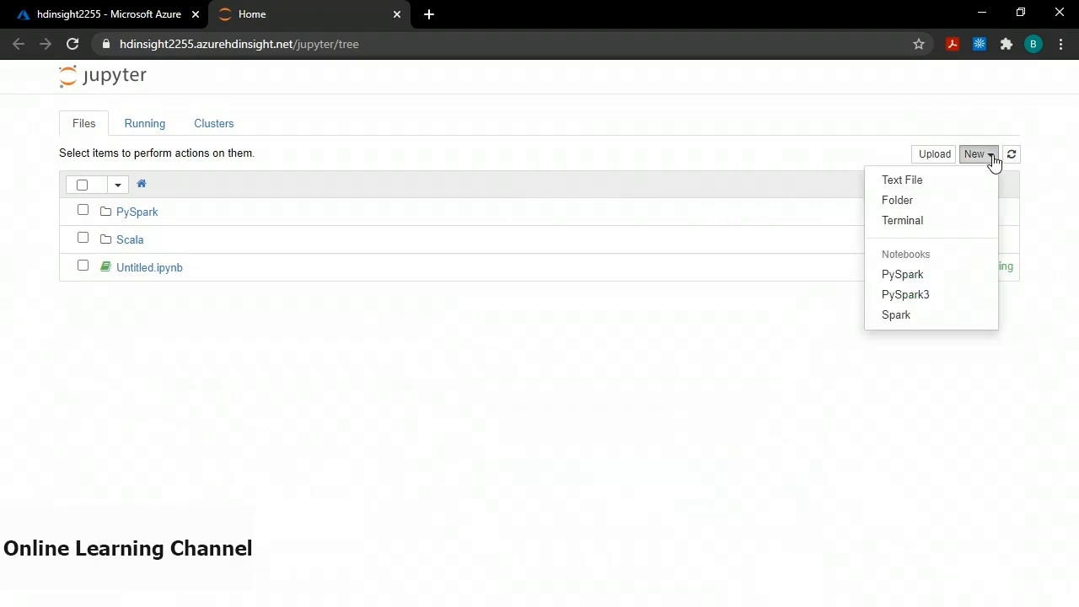
{"action": "left_click", "coordinate": [917, 281]}
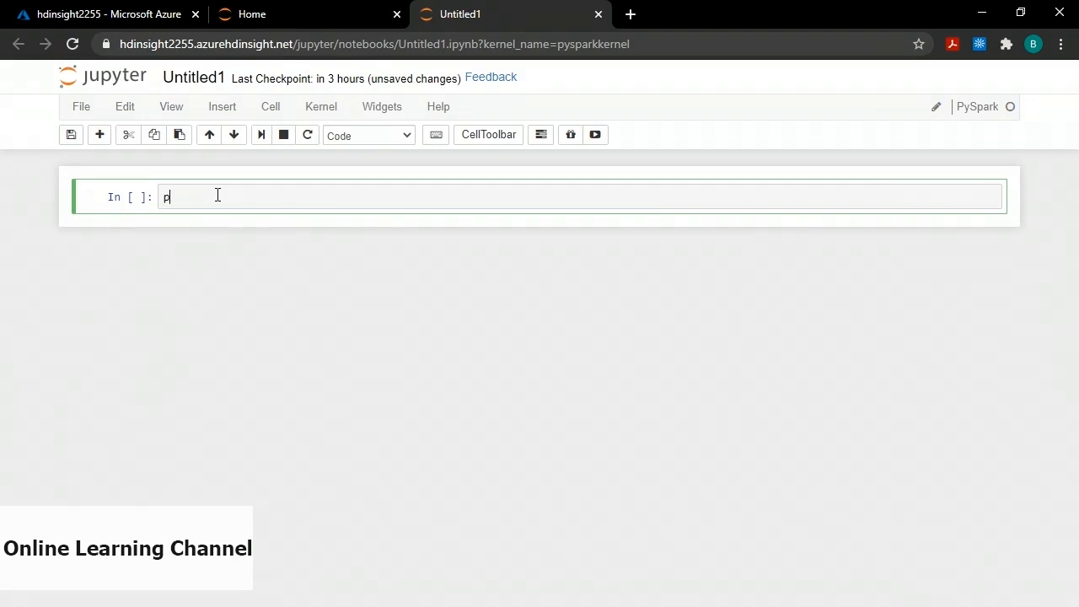
{"action": "type", "text": "rint(\"Hello world"}
{"action": "left_click", "coordinate": [260, 135]}
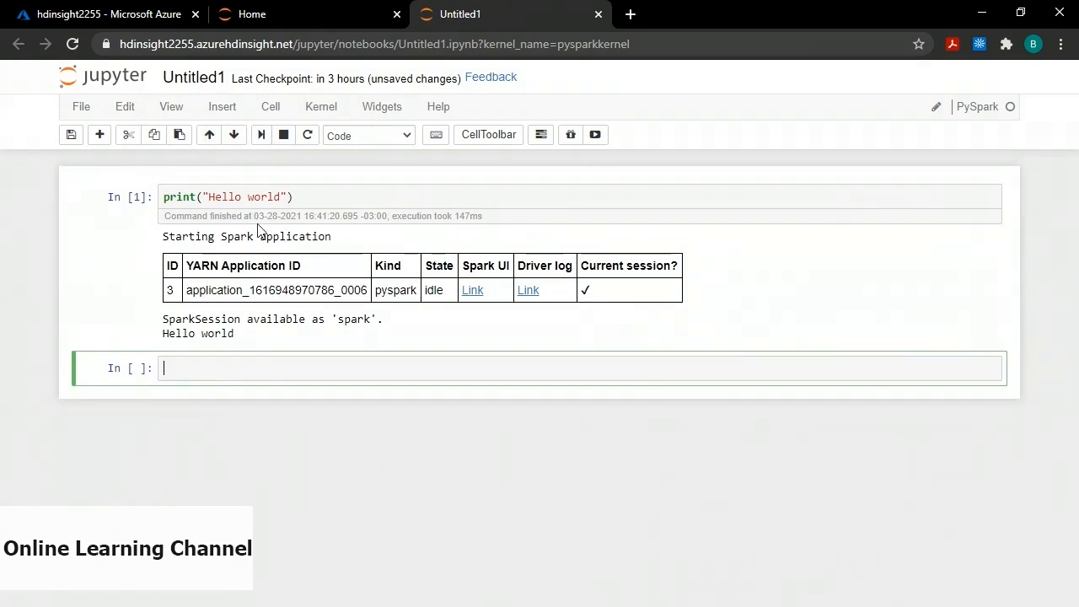
{"action": "left_click_drag", "start_coordinate": [164, 335], "coordinate": [284, 341]}
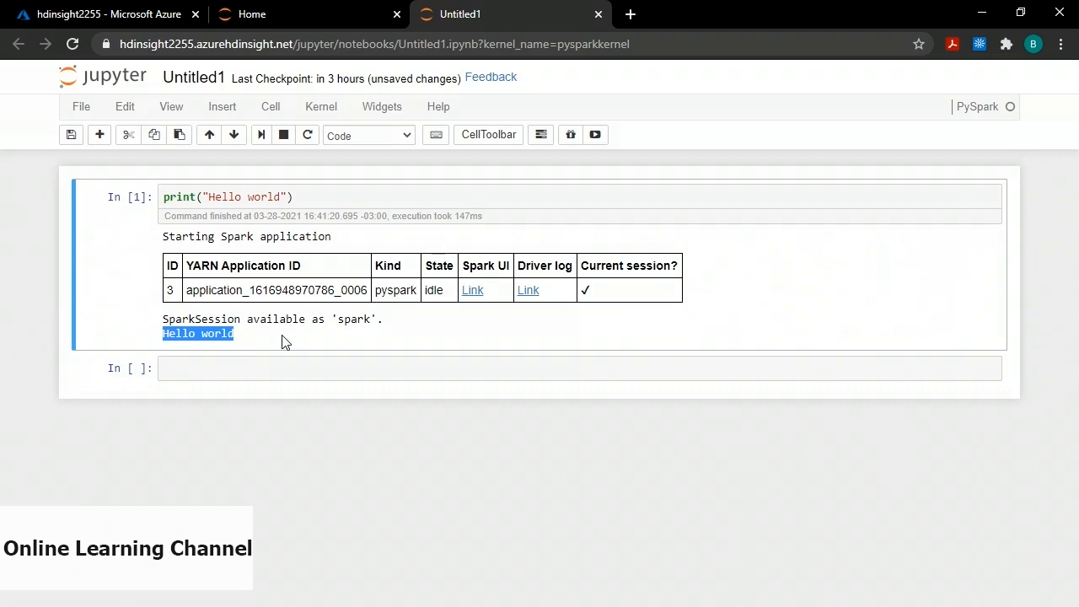
{"action": "left_click", "coordinate": [145, 16]}
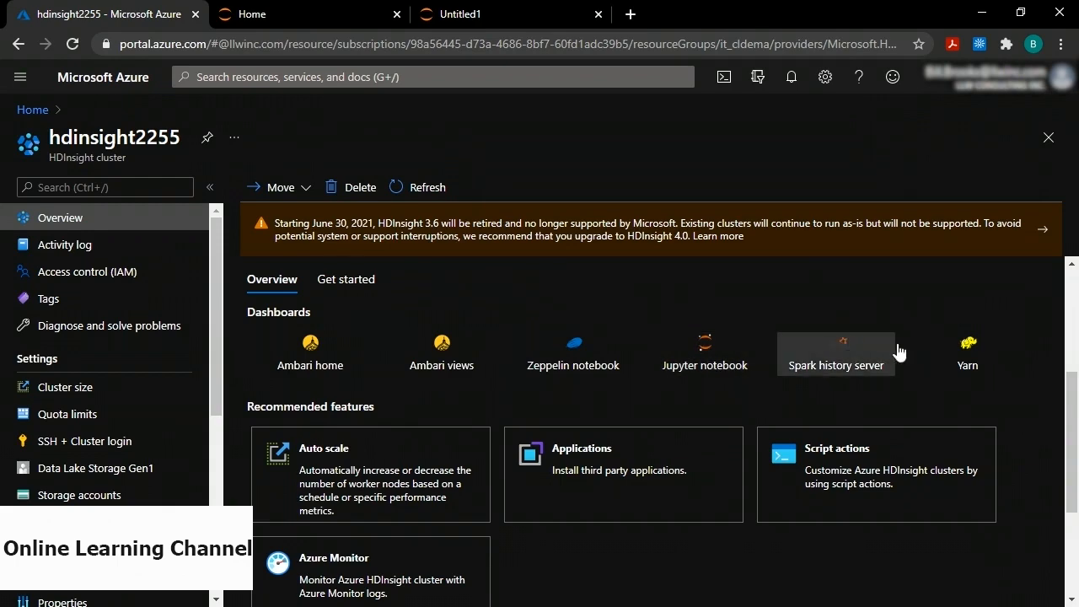
Open the YARN dashboard for cluster hdinsight2255 from its Overview page.
{"action": "left_click", "coordinate": [967, 354]}
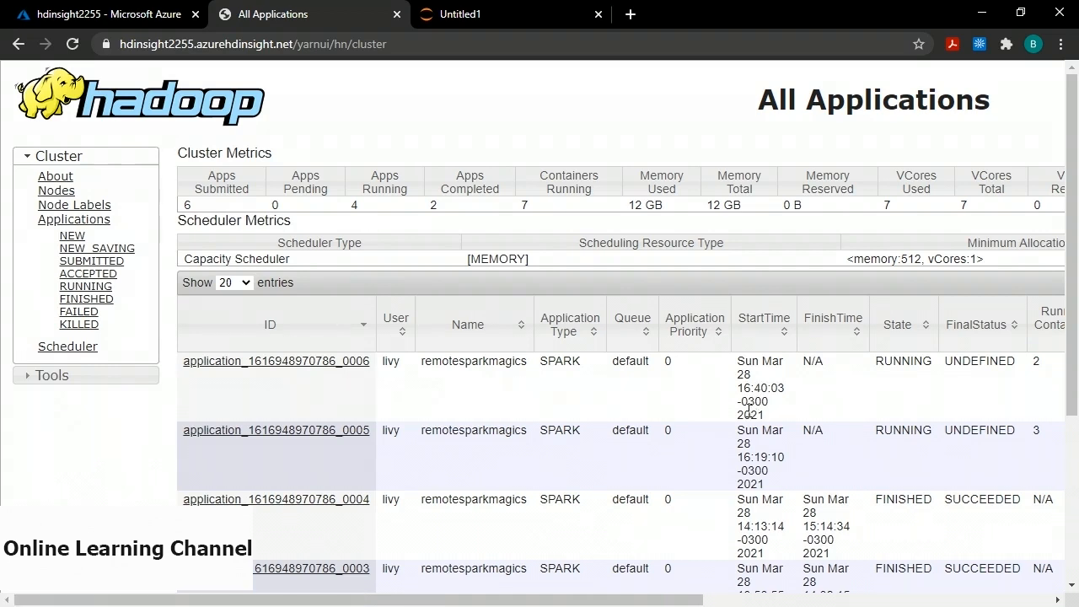
Scroll the six-application list right to inspect its columns, then back left.
{"action": "left_click_drag", "start_coordinate": [520, 598], "coordinate": [788, 569]}
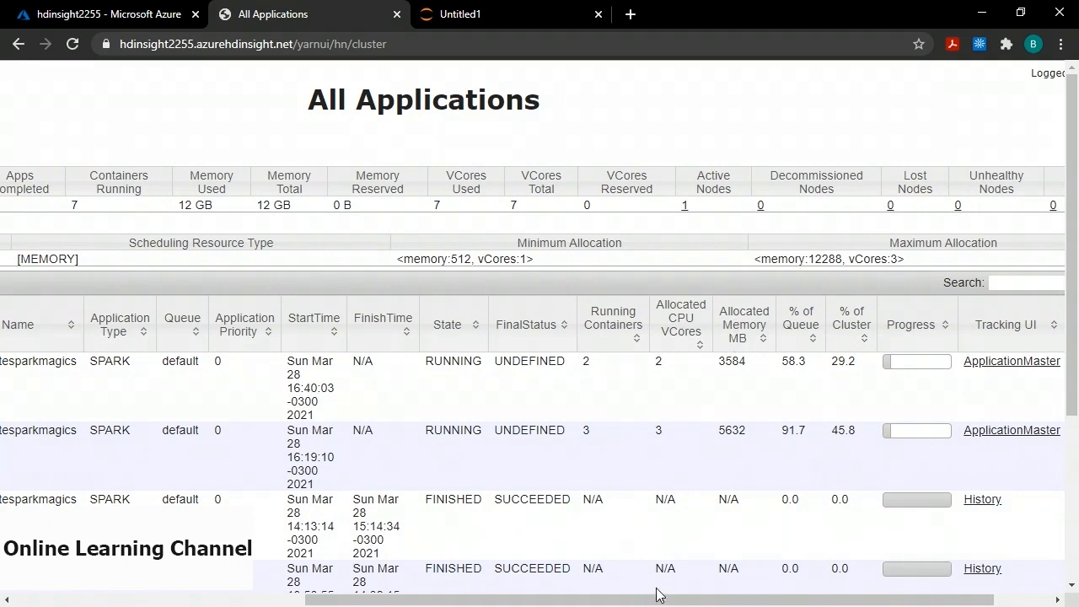
{"action": "left_click_drag", "start_coordinate": [657, 595], "coordinate": [364, 605]}
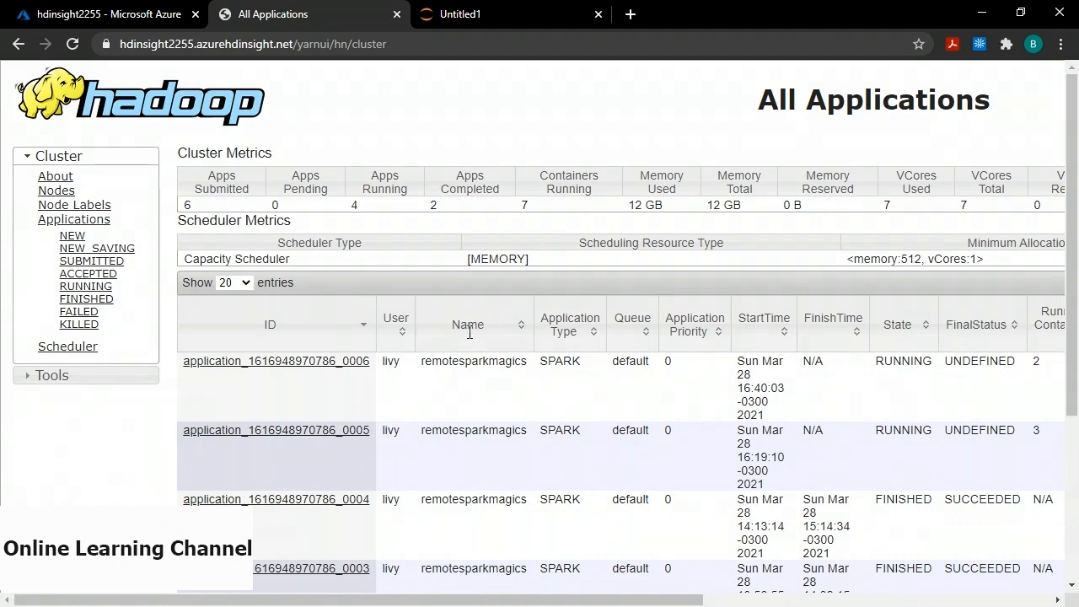
{"action": "left_click", "coordinate": [284, 362]}
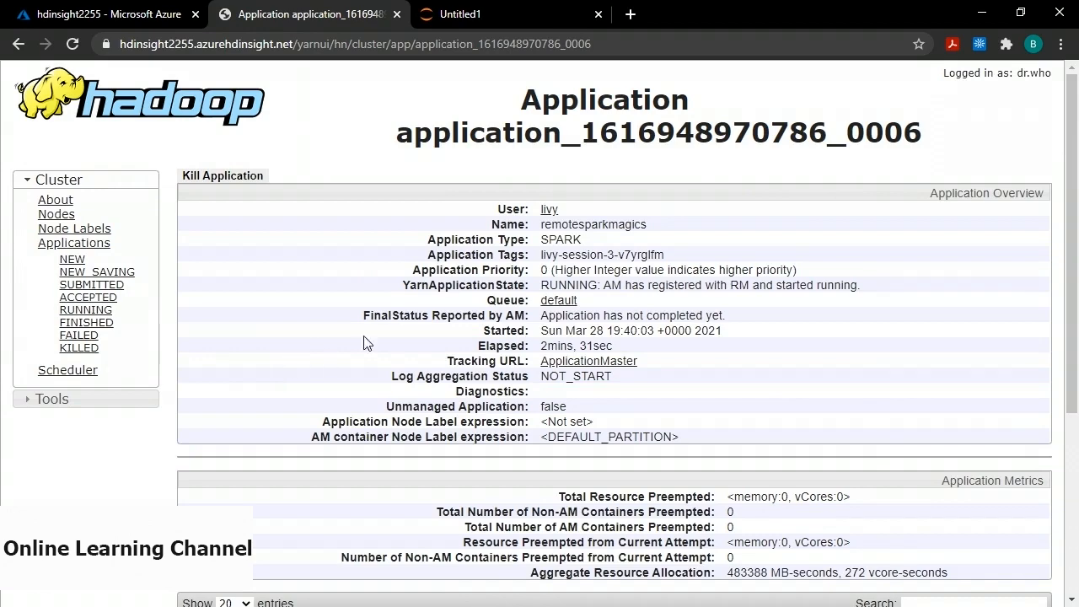
{"action": "scroll", "coordinate": [465, 388], "scroll_direction": "down", "scroll_amount": 3}
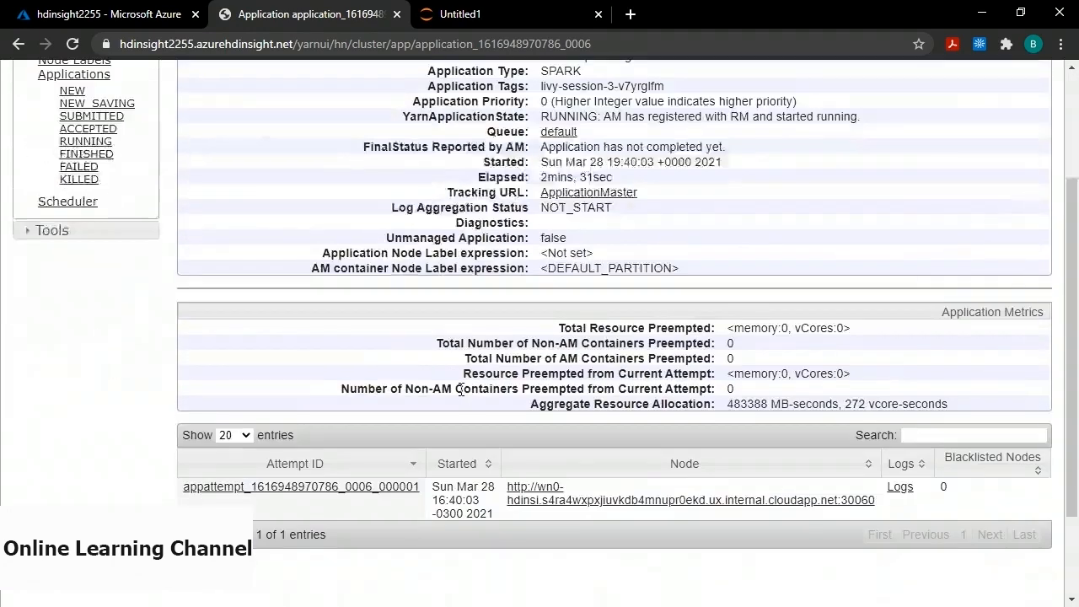
{"action": "scroll", "coordinate": [464, 372], "scroll_direction": "up", "scroll_amount": 3}
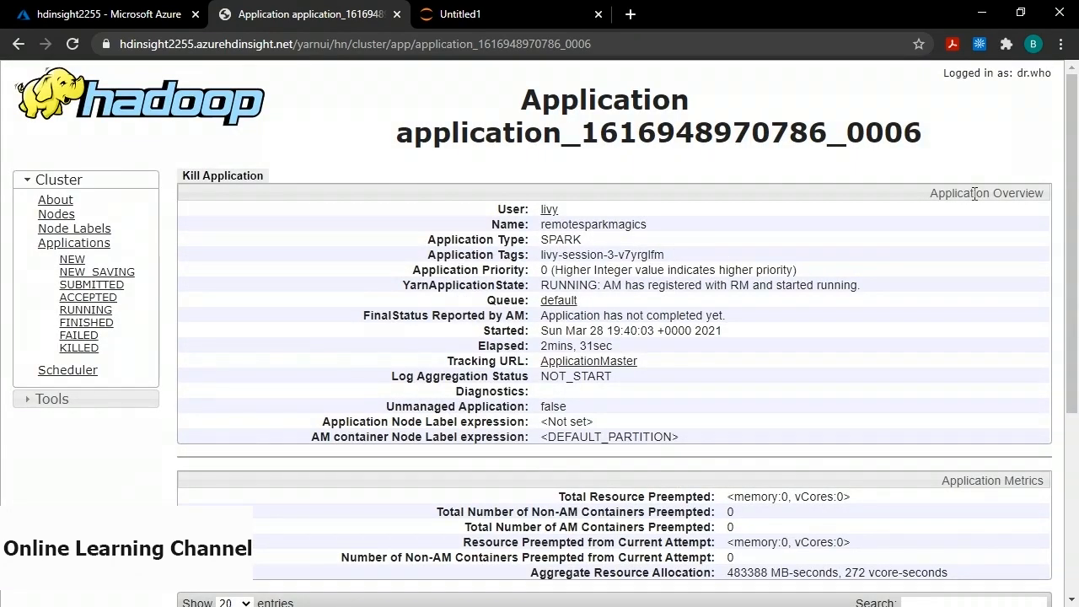
{"action": "scroll", "coordinate": [679, 329], "scroll_direction": "down", "scroll_amount": 1}
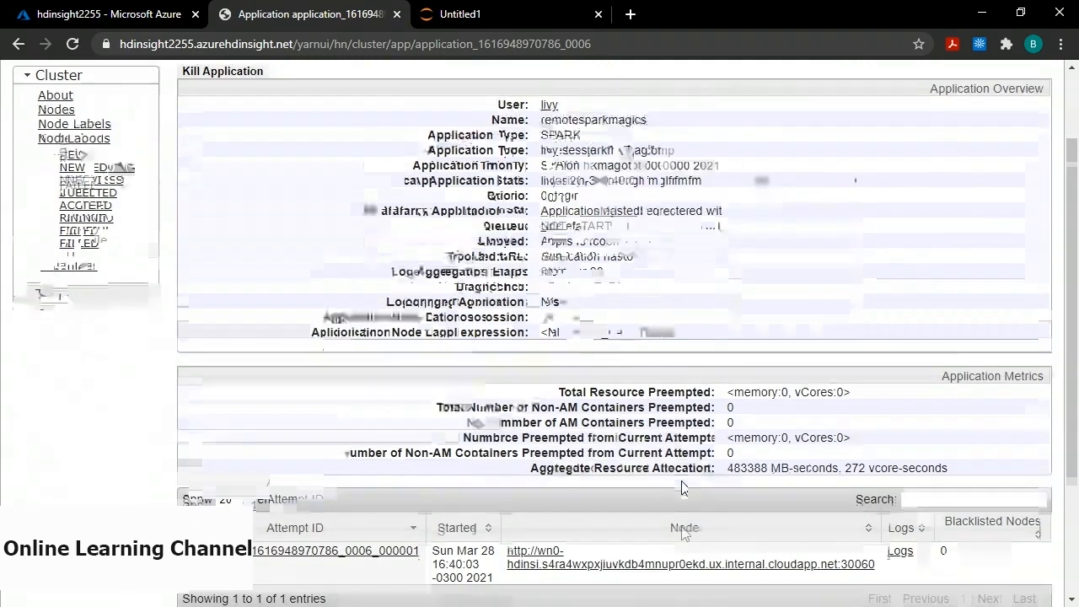
{"action": "scroll", "coordinate": [684, 487], "scroll_direction": "down", "scroll_amount": 1}
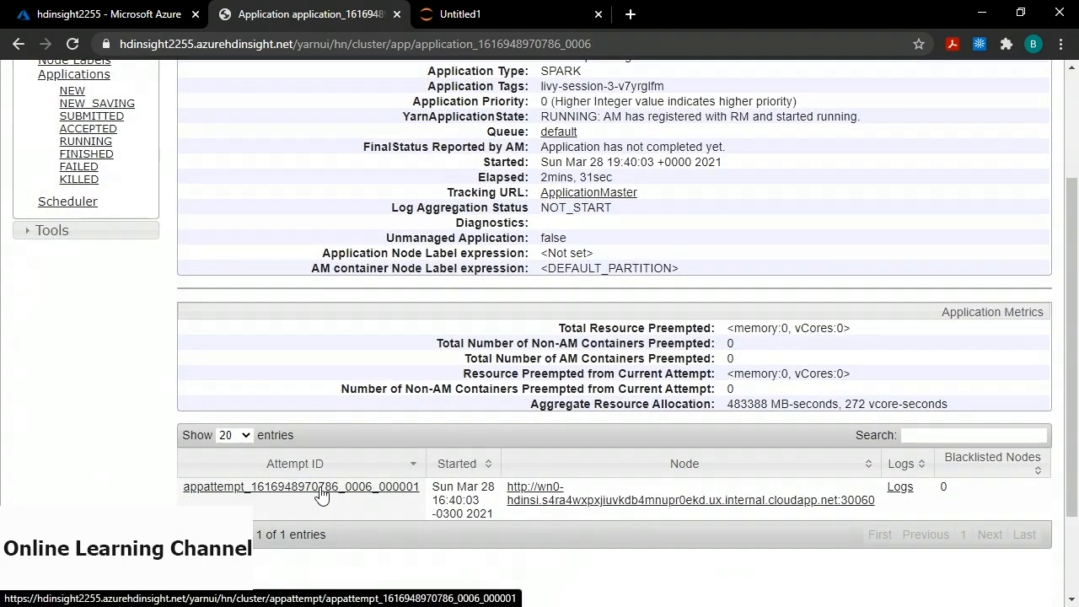
{"action": "left_click", "coordinate": [900, 487]}
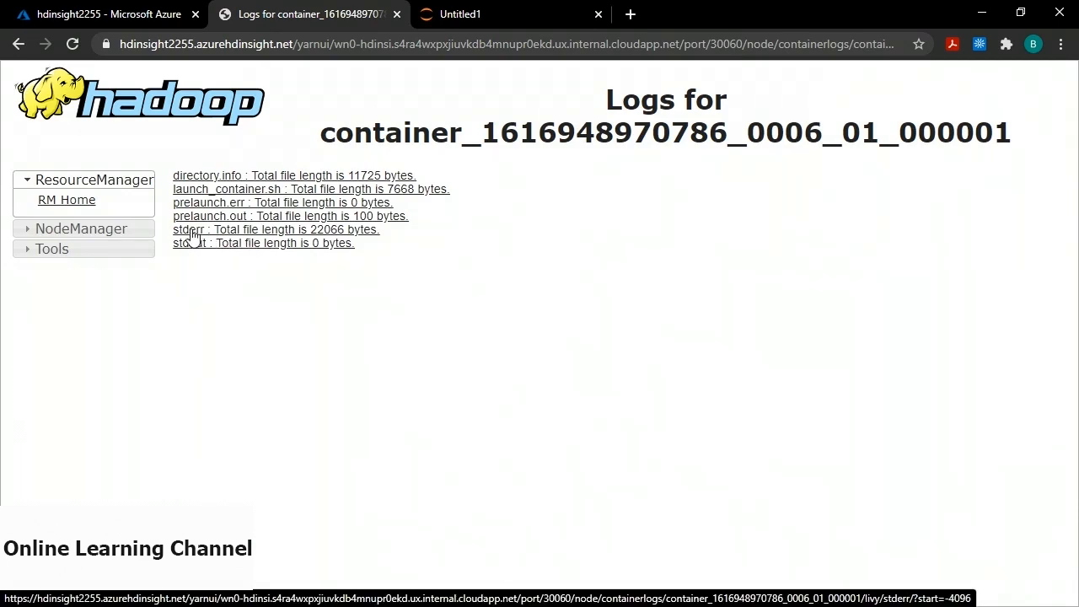
{"action": "left_click", "coordinate": [263, 236]}
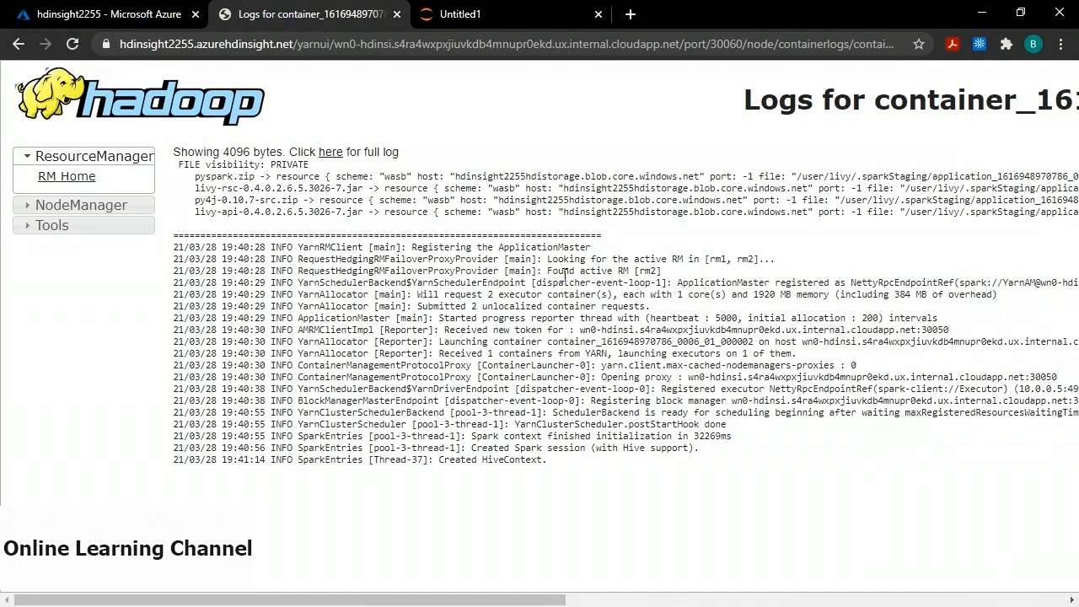
{"action": "left_click", "coordinate": [17, 47]}
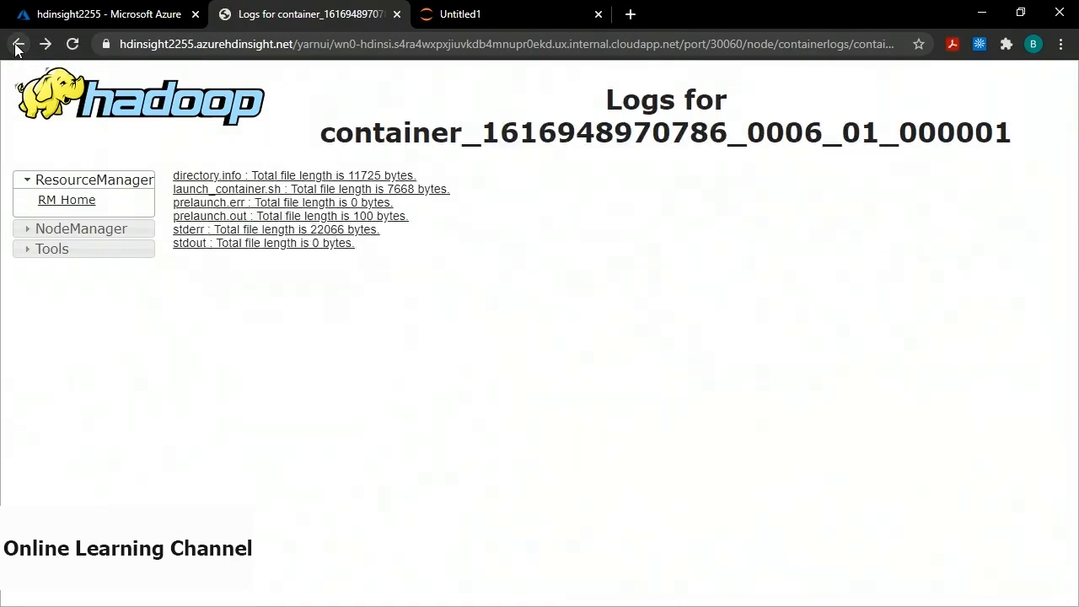
{"action": "left_click", "coordinate": [17, 47]}
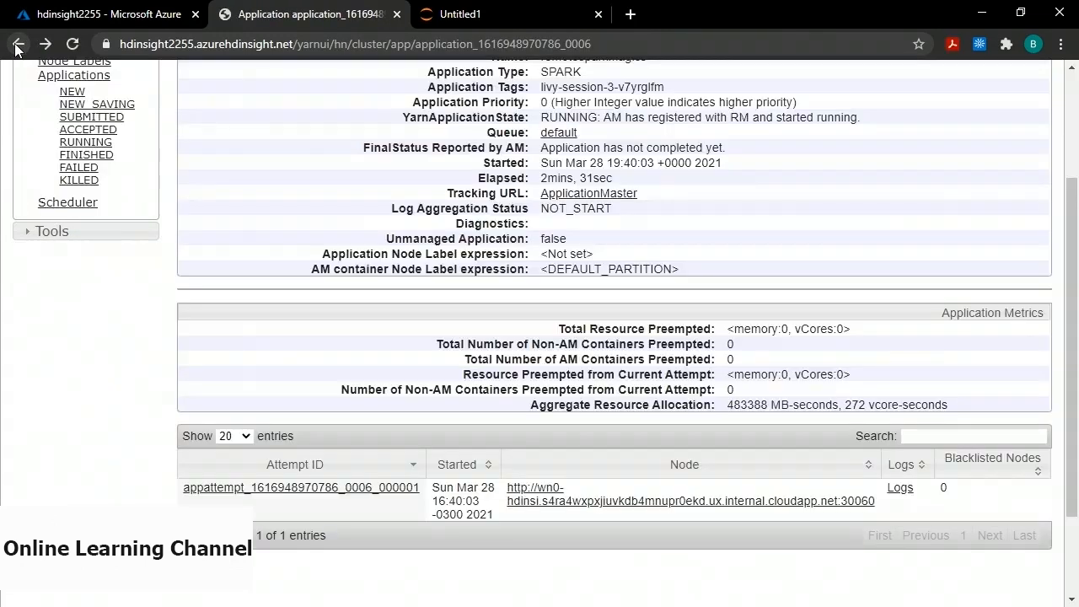
Open application _0006's Spark Jobs page through its ApplicationMaster tracking URL.
{"action": "scroll", "coordinate": [383, 315], "scroll_direction": "up", "scroll_amount": 2}
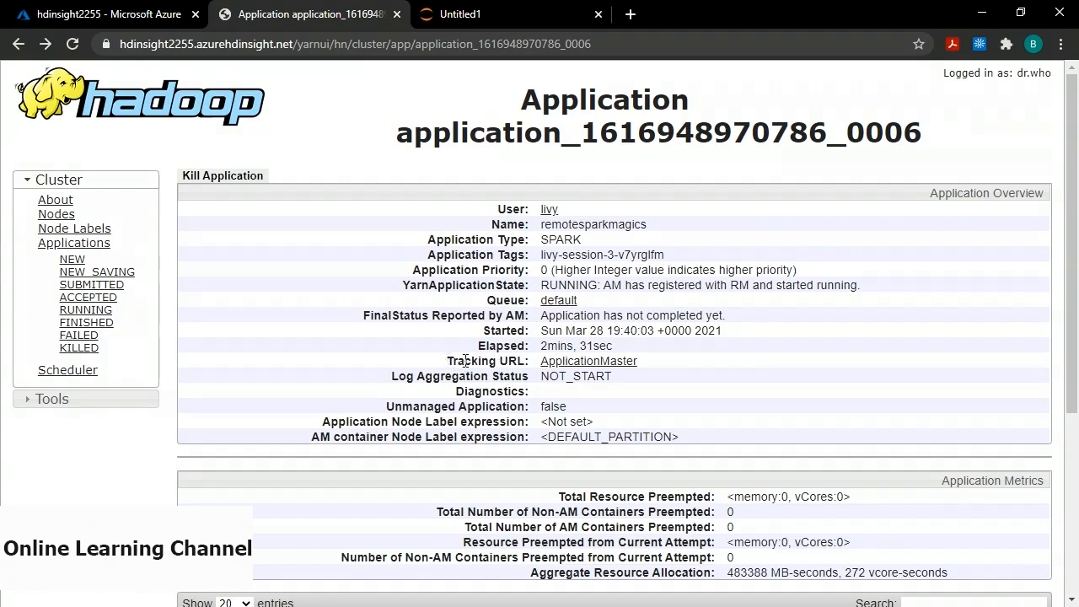
{"action": "left_click_drag", "start_coordinate": [446, 361], "coordinate": [530, 361]}
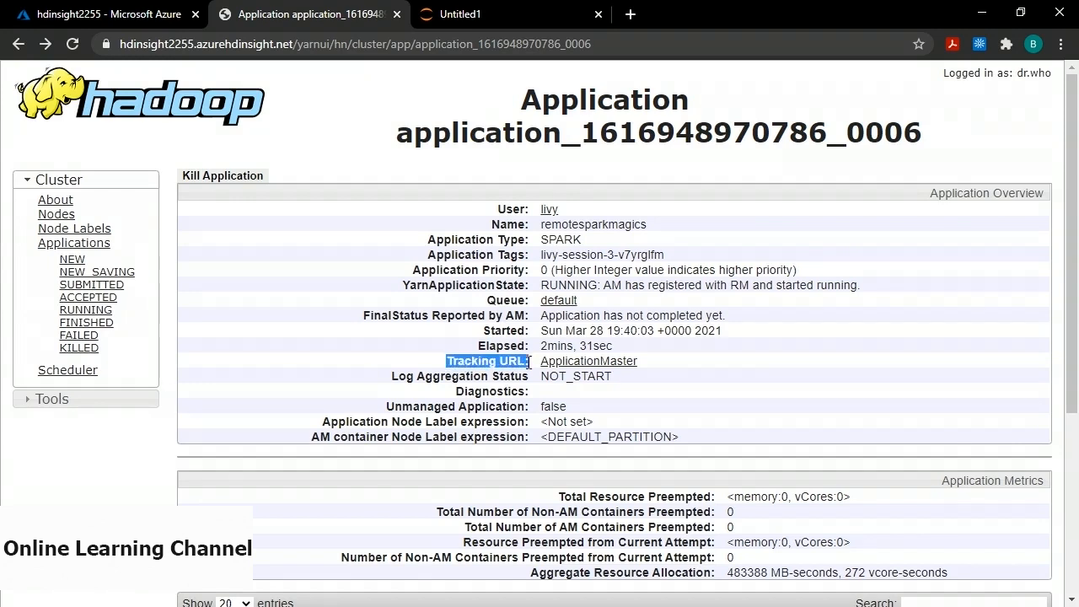
{"action": "left_click", "coordinate": [592, 362]}
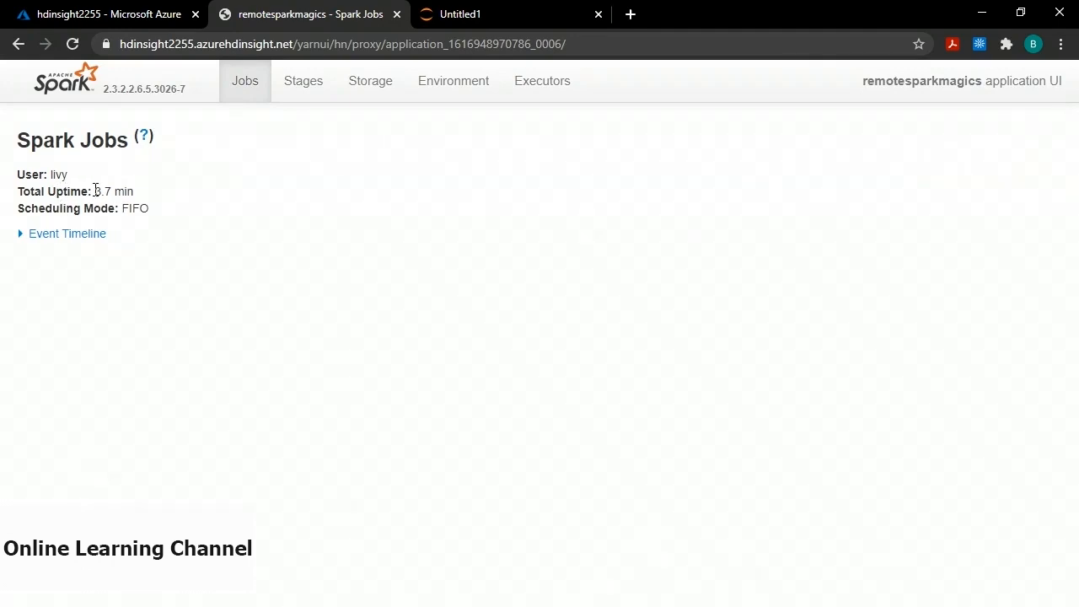
Note the 3.7 min uptime, expand the Event Timeline and select the Executor 1 added event.
{"action": "left_click_drag", "start_coordinate": [94, 190], "coordinate": [149, 193]}
{"action": "left_click", "coordinate": [66, 241]}
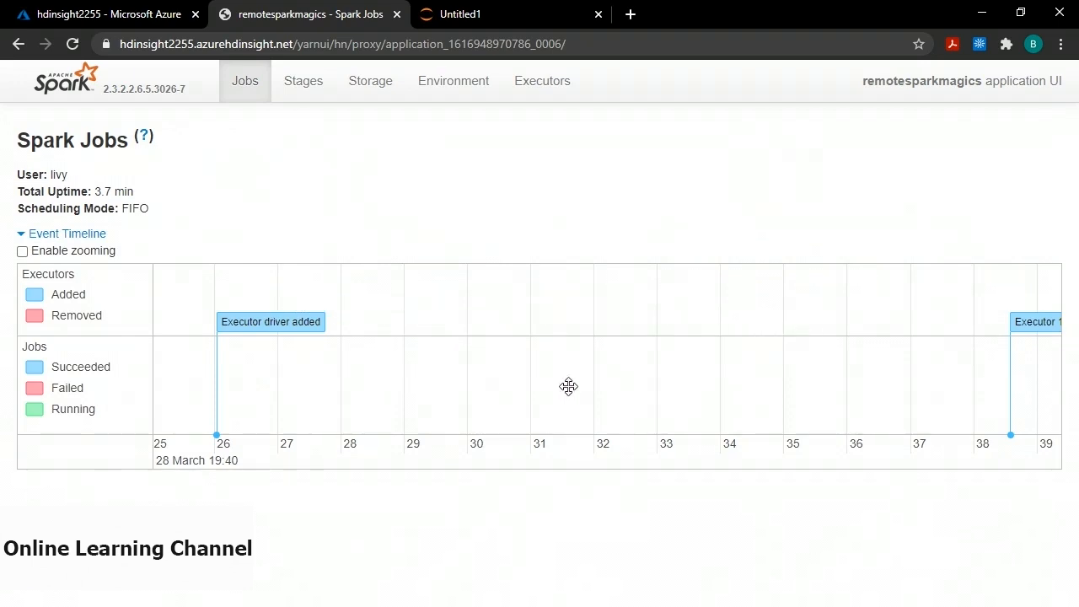
{"action": "mouse_move", "coordinate": [267, 322]}
{"action": "mouse_move", "coordinate": [1048, 321]}
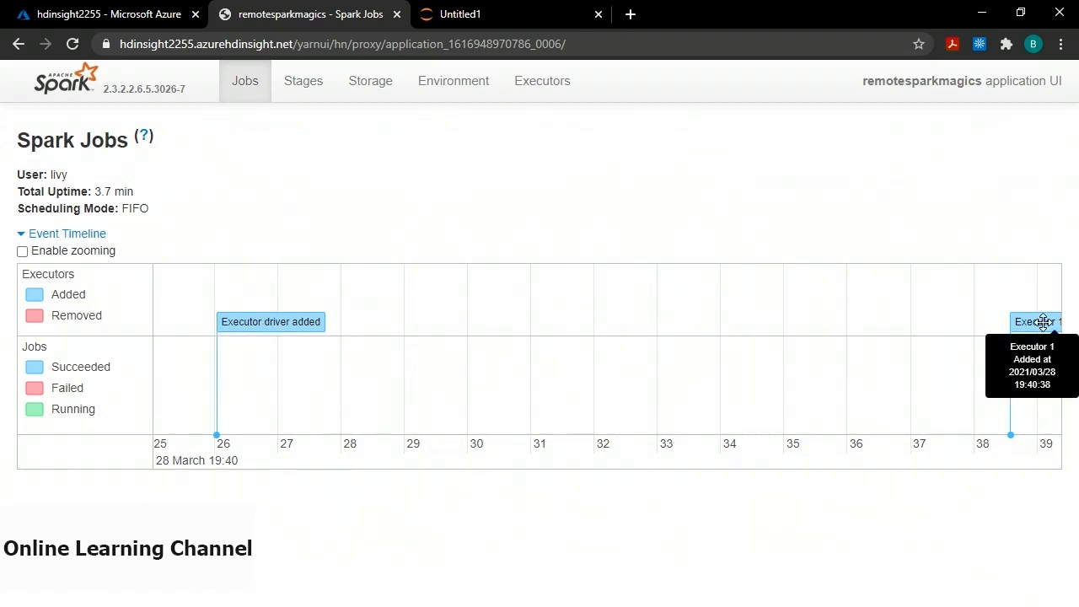
{"action": "left_click", "coordinate": [1043, 321]}
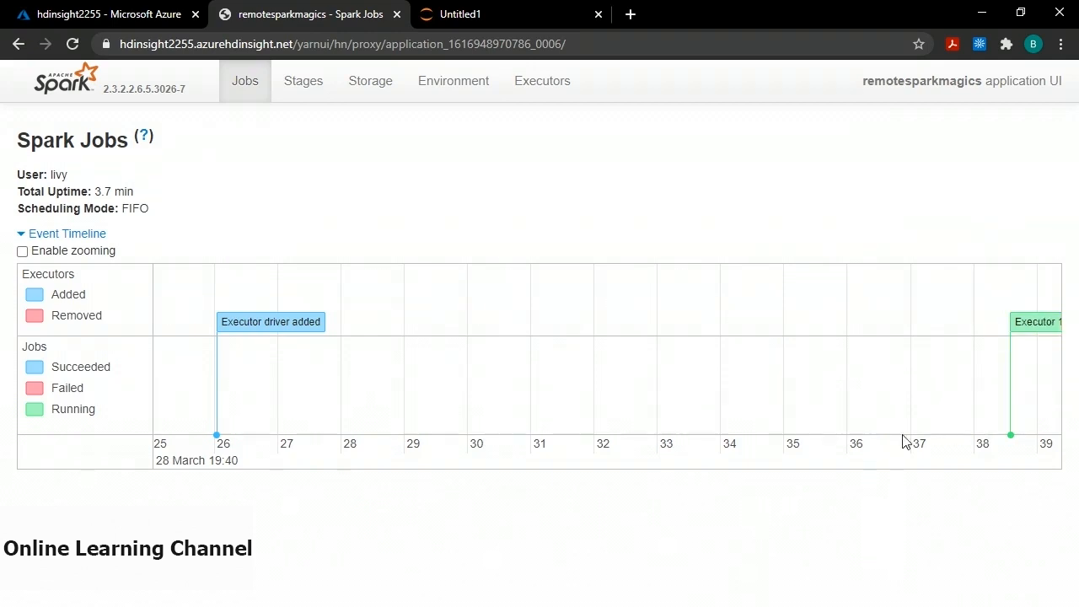
Review the Stages page, then the two active executors, and return to the Azure portal.
{"action": "left_click", "coordinate": [305, 87]}
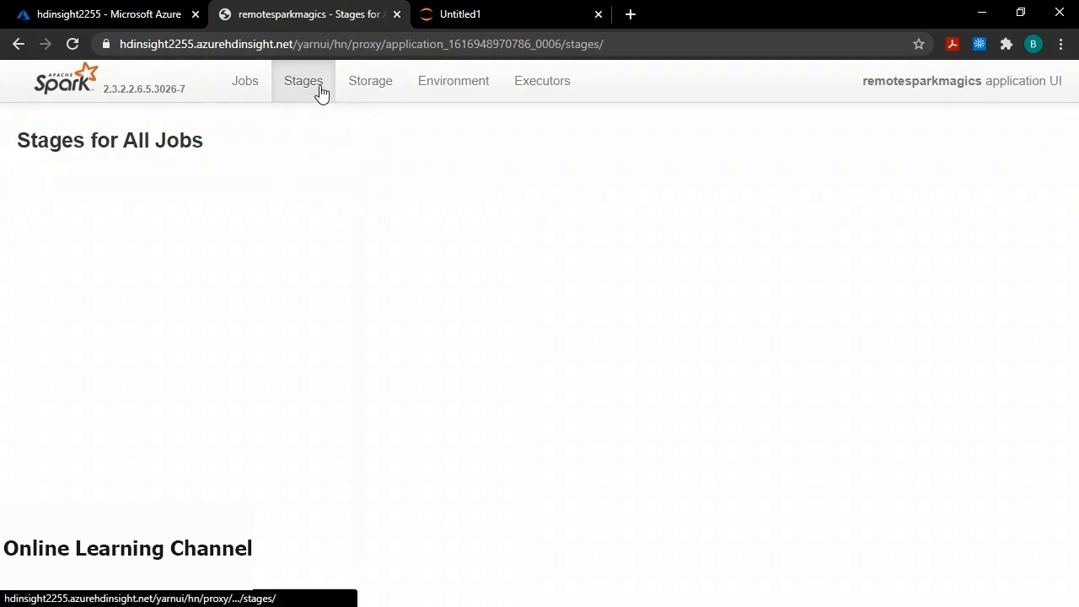
{"action": "left_click", "coordinate": [555, 91]}
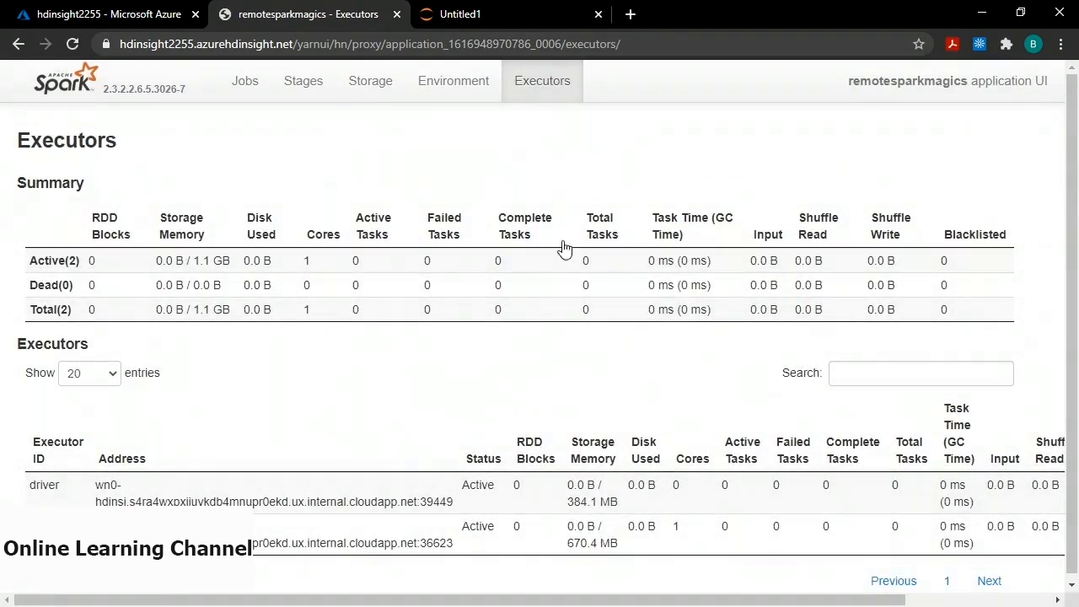
{"action": "scroll", "coordinate": [558, 333], "scroll_direction": "down", "scroll_amount": 1}
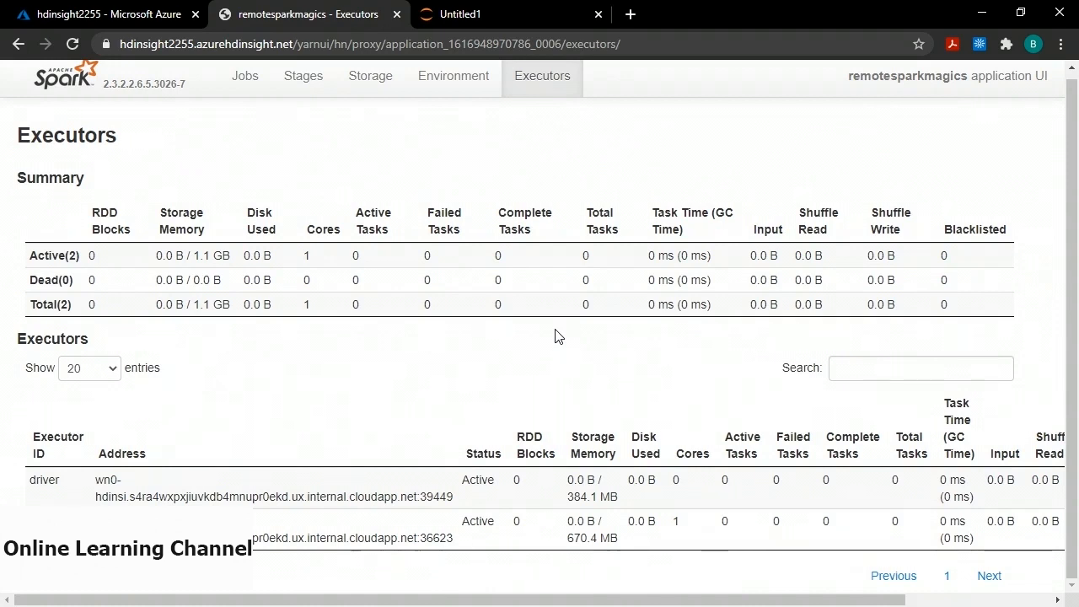
{"action": "left_click", "coordinate": [124, 24]}
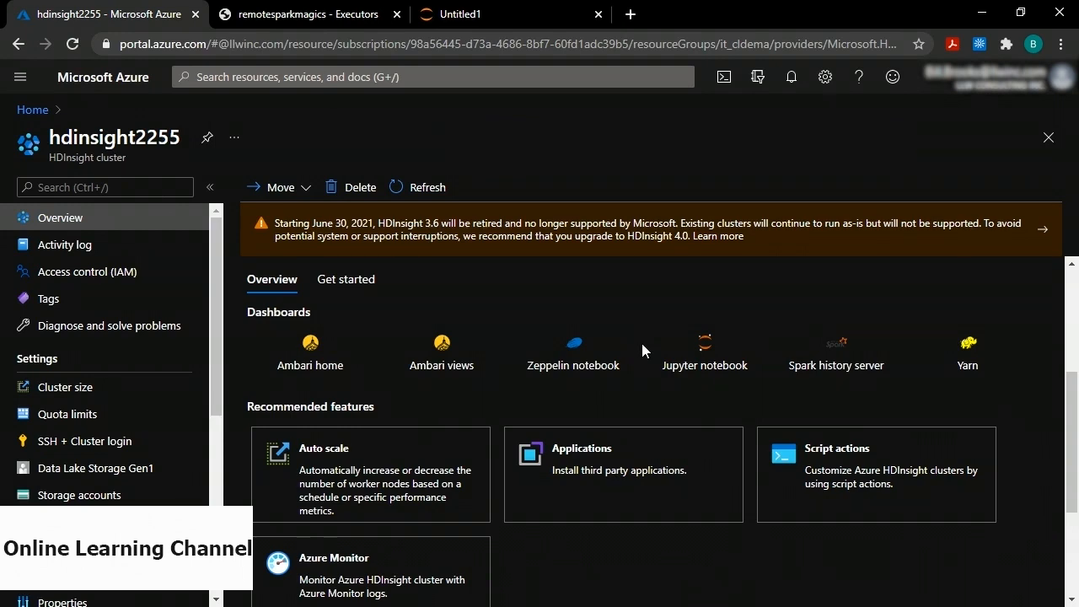
{"action": "left_click", "coordinate": [848, 362]}
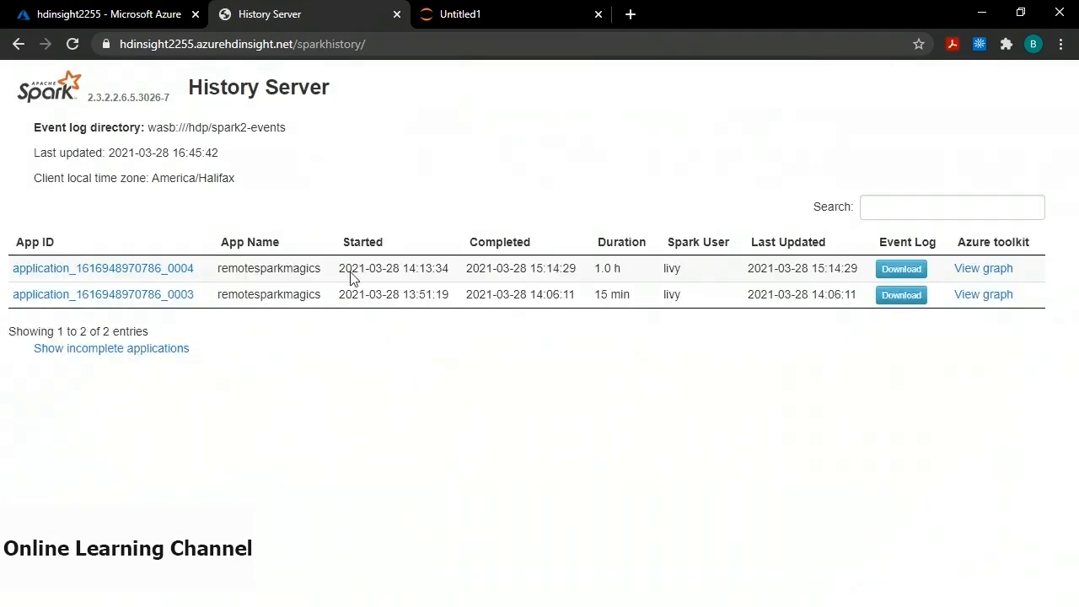
{"action": "left_click", "coordinate": [121, 269]}
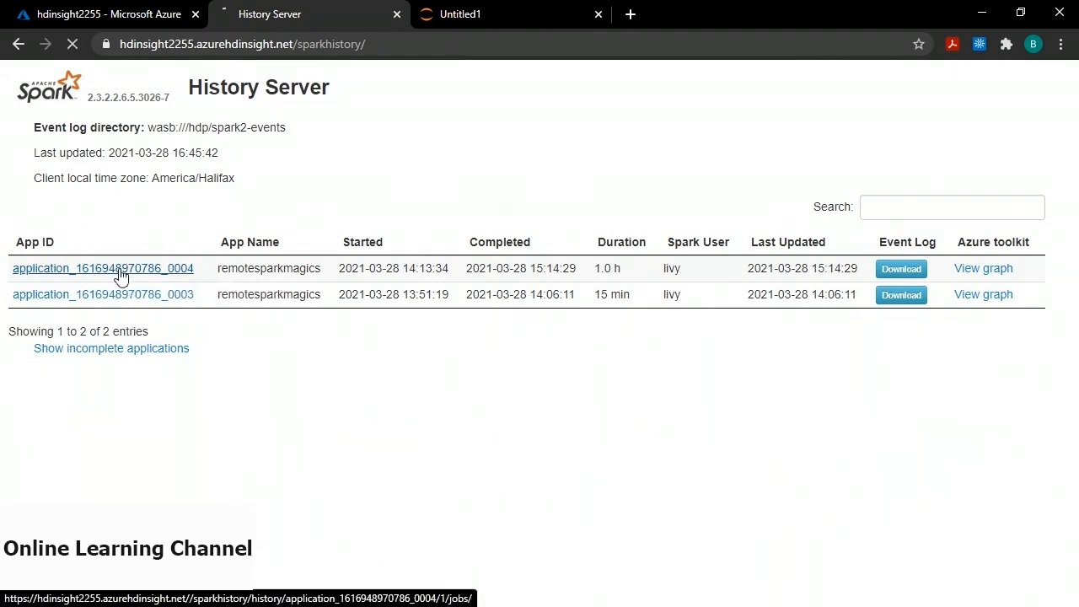